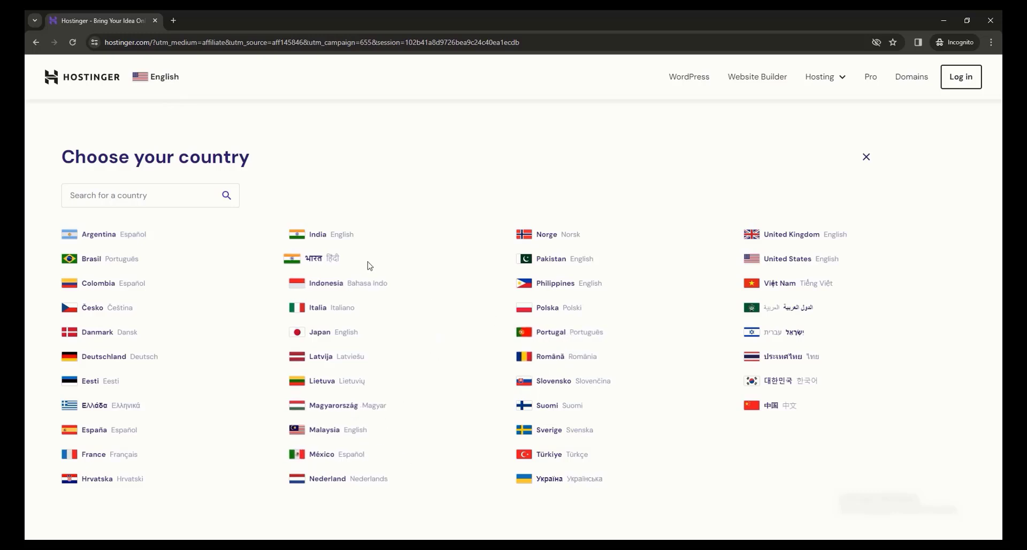
# Step: Close the country chooser and compare the features of the Premium, Business and Cloud Startup hosting plans
pyautogui.click(866, 156)
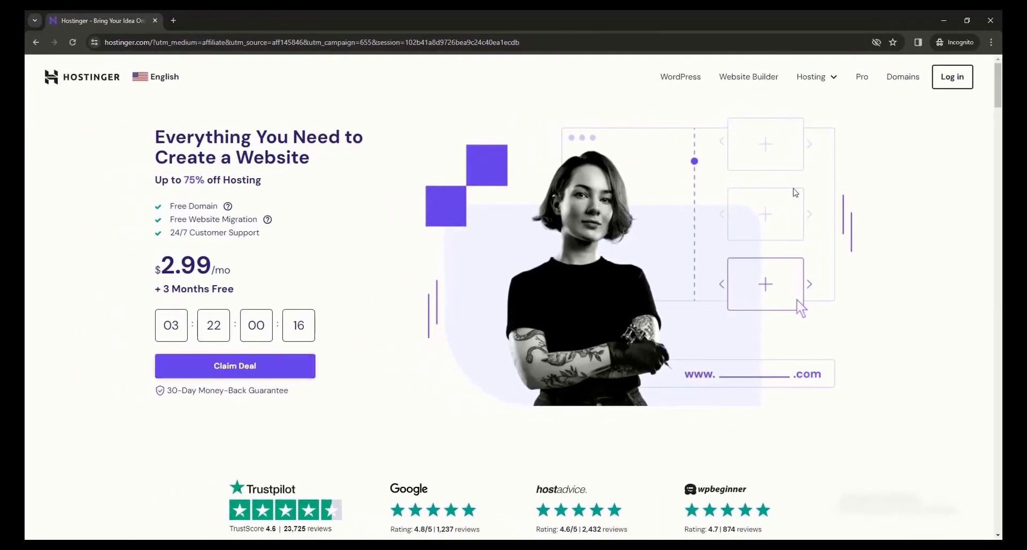
pyautogui.scroll(-10, 802, 225)
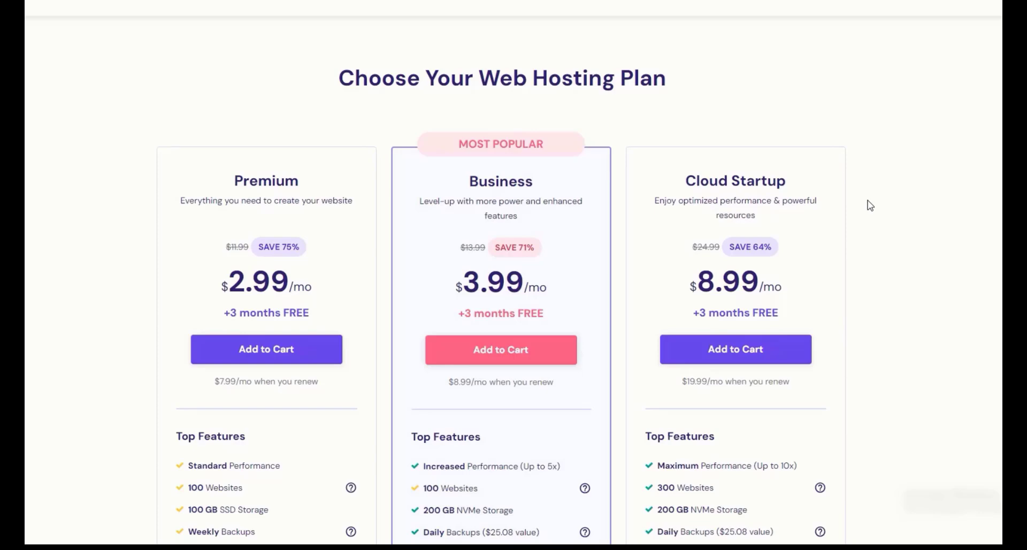
pyautogui.scroll(-3, 401, 199)
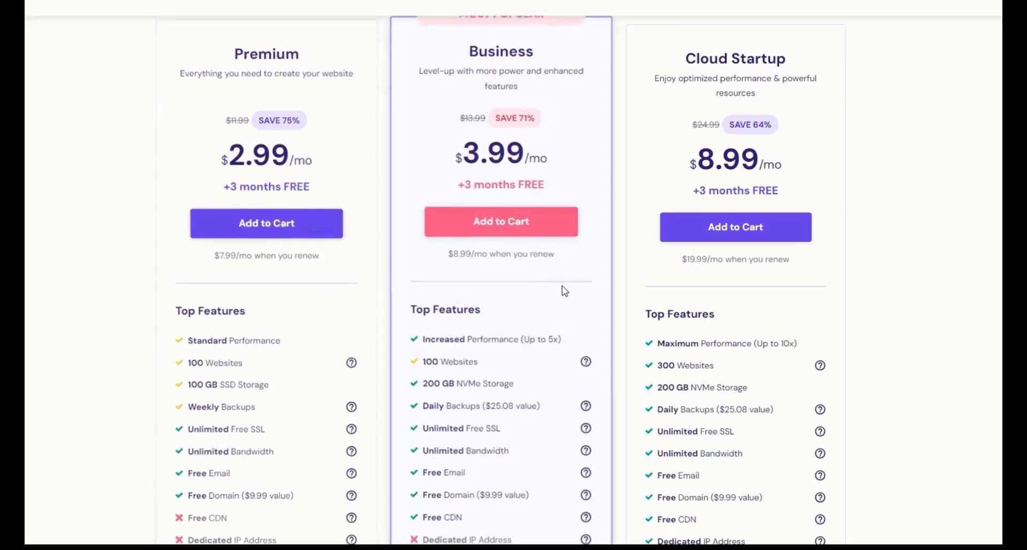
pyautogui.scroll(-1, 421, 321)
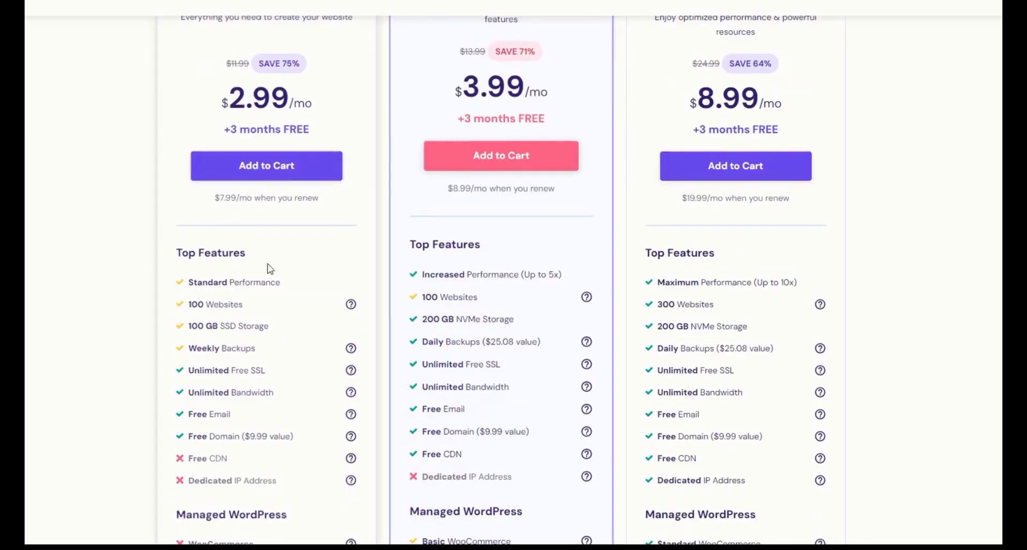
pyautogui.scroll(-2, 598, 324)
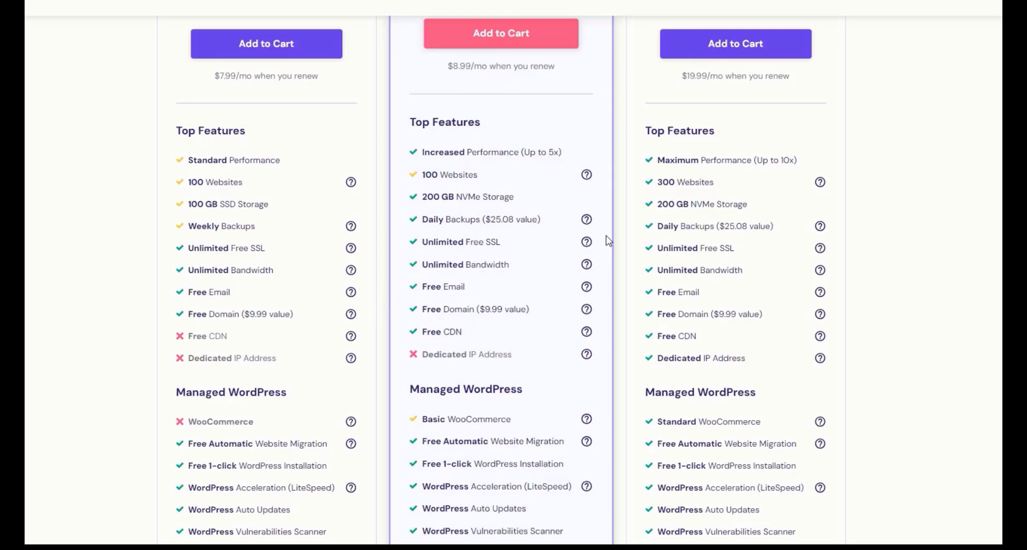
pyautogui.scroll(1, 592, 301)
pyautogui.scroll(-6, 592, 300)
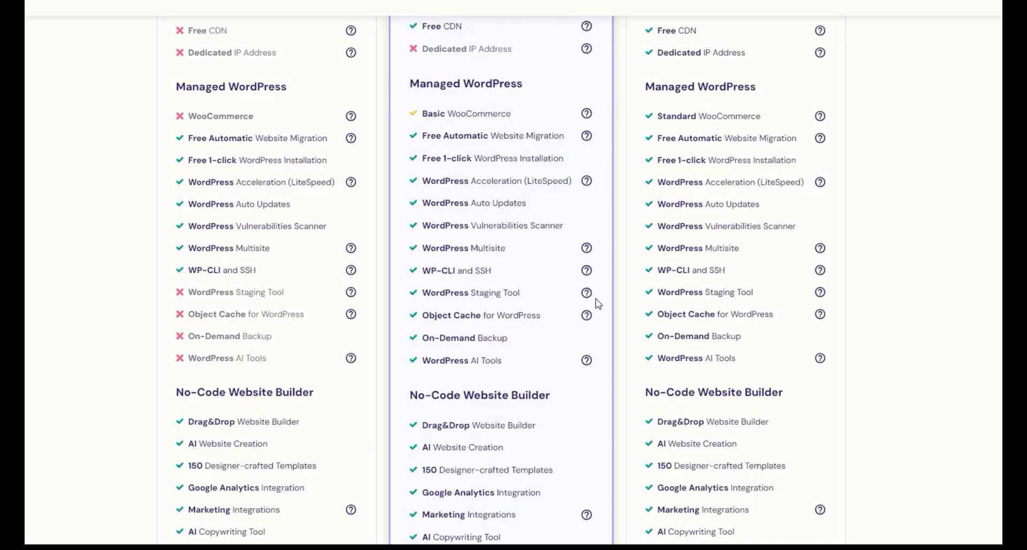
pyautogui.scroll(-5, 598, 304)
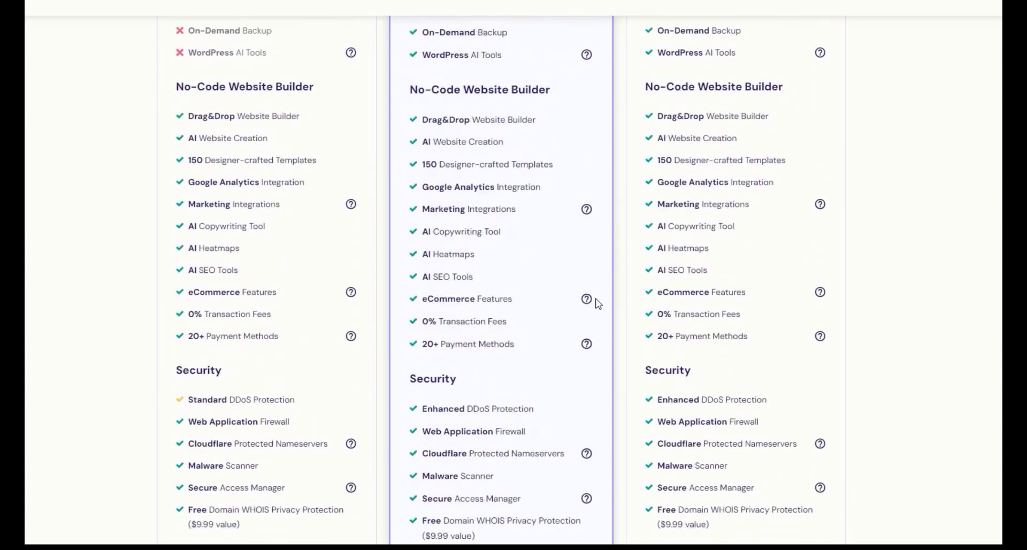
pyautogui.scroll(-2, 598, 304)
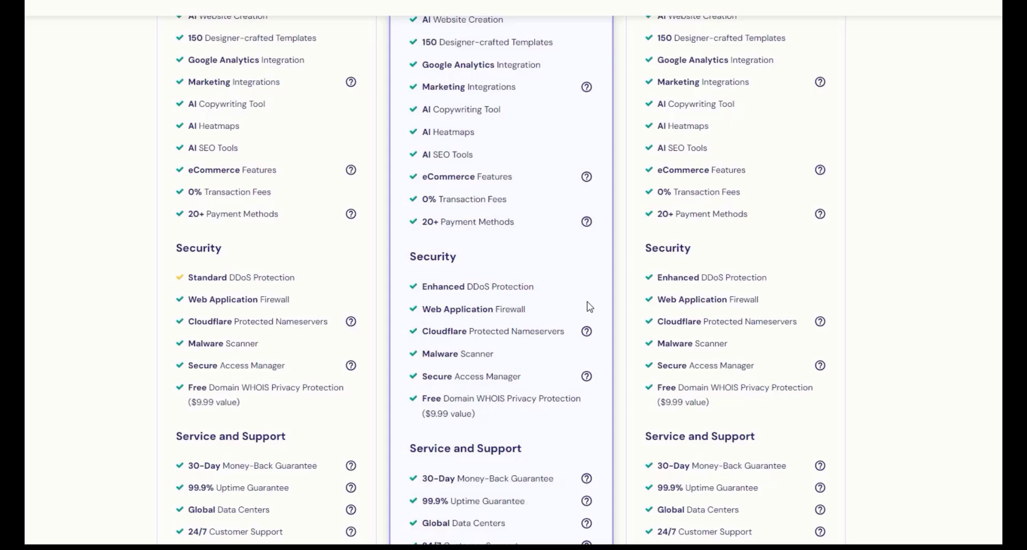
pyautogui.scroll(15, 589, 306)
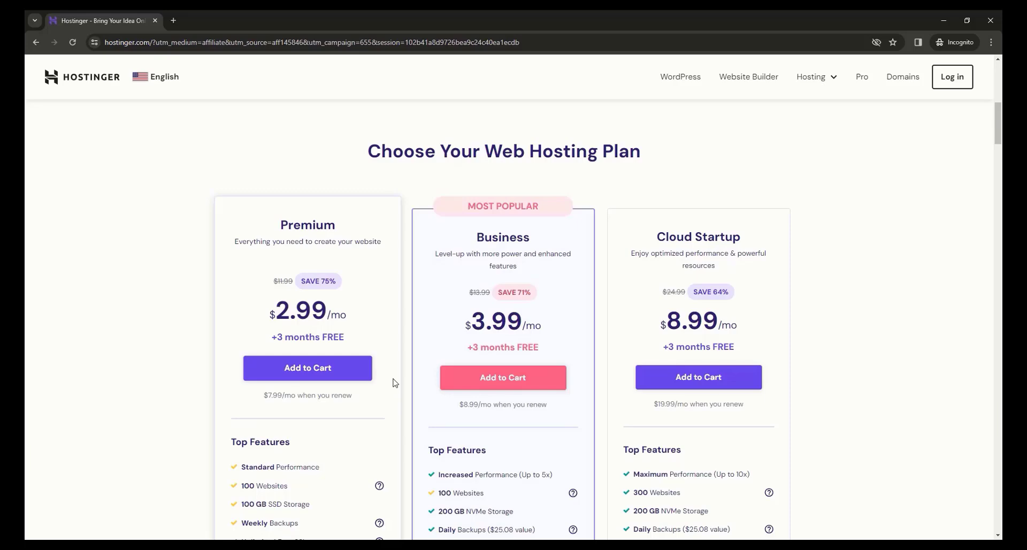
# Step: Add the Premium web hosting plan to the cart with a 12-month billing period
pyautogui.click(317, 379)
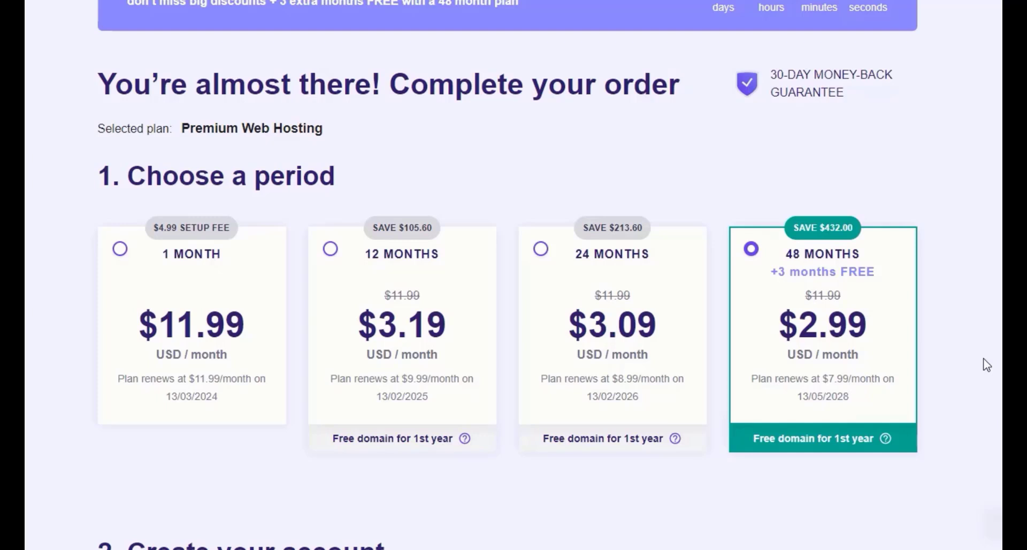
pyautogui.click(484, 400)
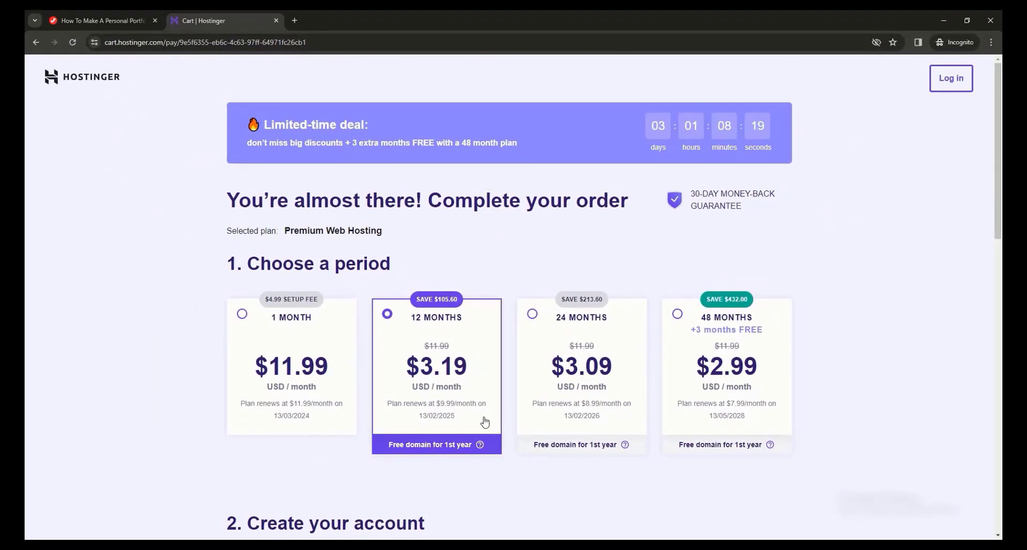
# Step: Apply the coupon code JFD10 to the hosting order
pyautogui.scroll(-13, 484, 422)
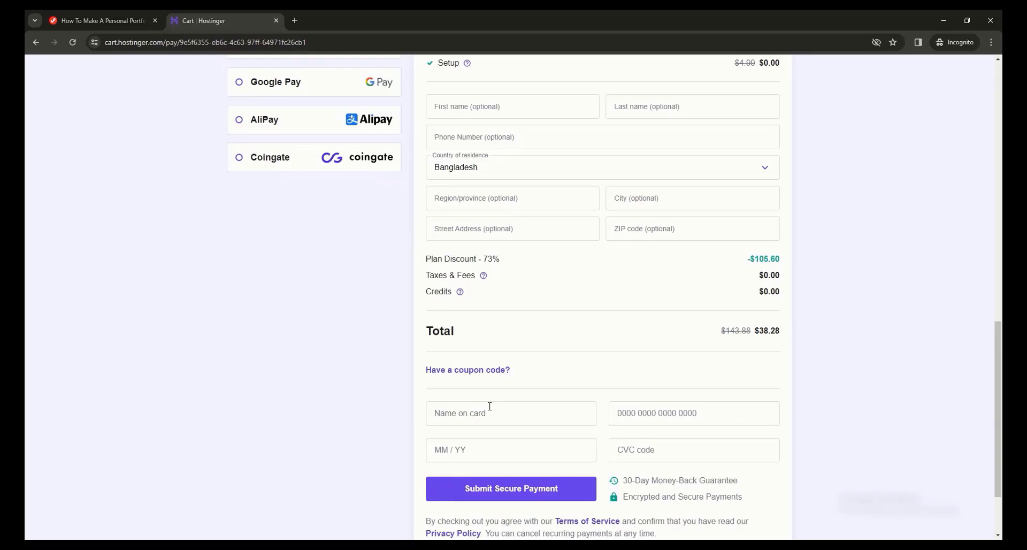
pyautogui.click(502, 369)
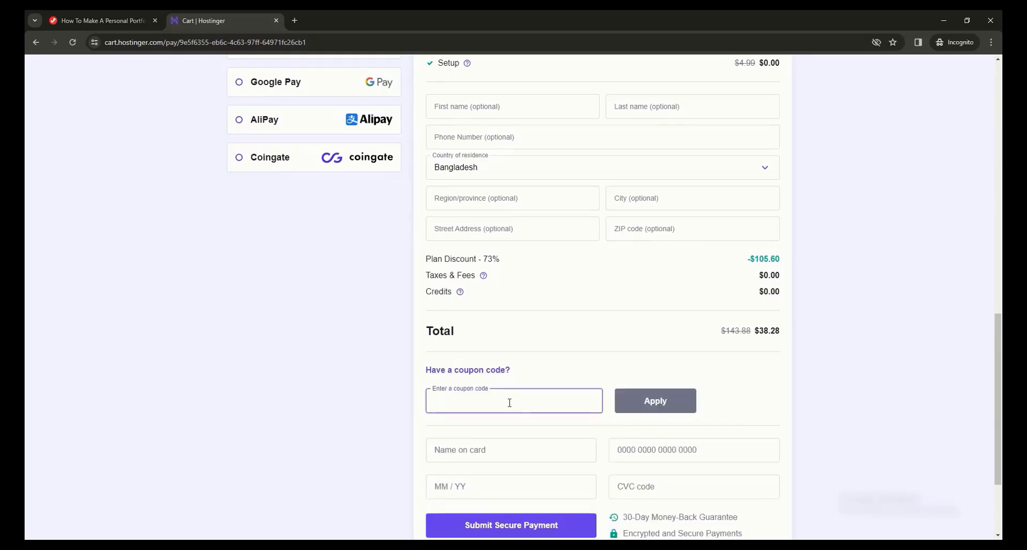
pyautogui.write('JFD')
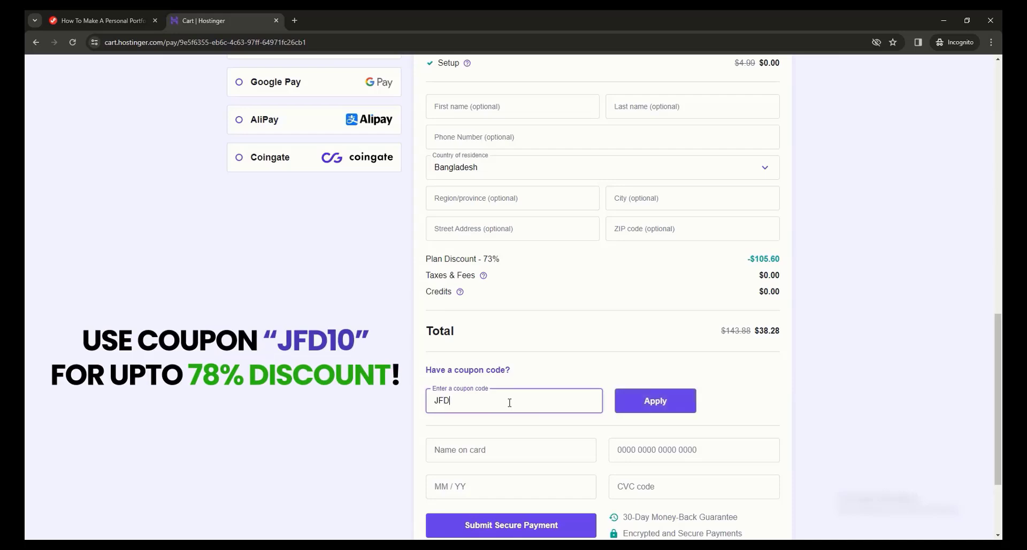
pyautogui.write('10')
pyautogui.click(662, 407)
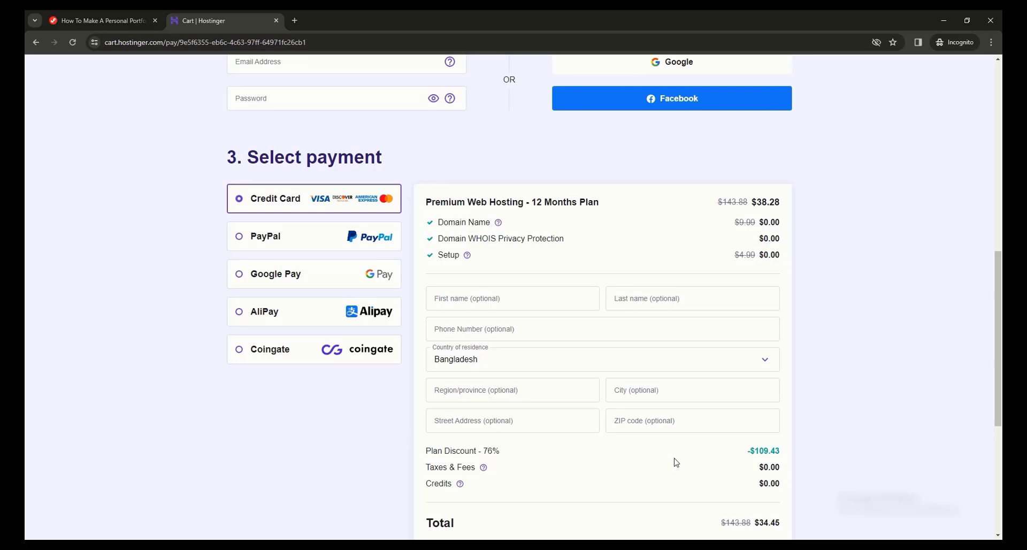
# Step: Fill in the new account's e-mail address and password in the account creation section of the order
pyautogui.scroll(1, 738, 328)
pyautogui.scroll(7, 701, 299)
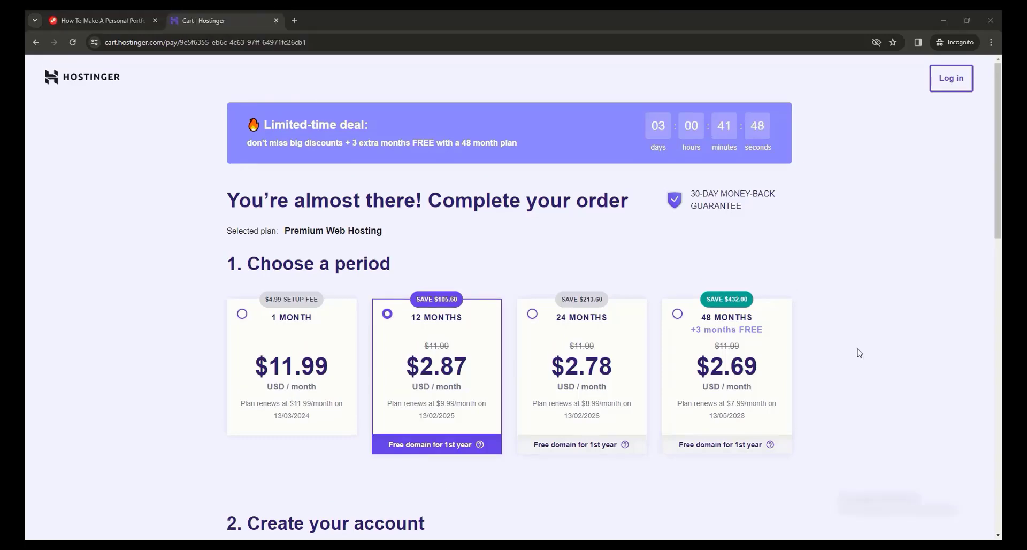
pyautogui.scroll(-5, 858, 353)
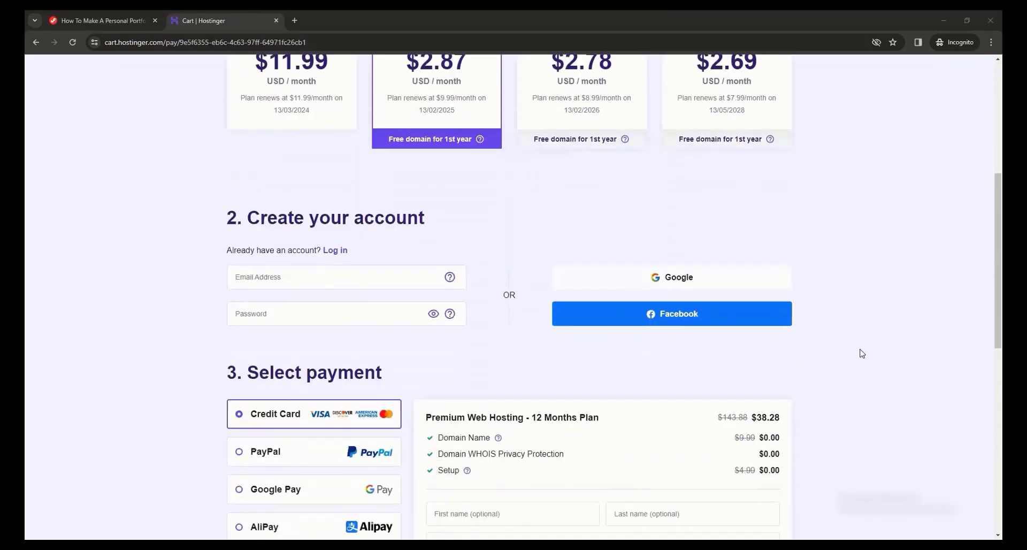
pyautogui.click(397, 321)
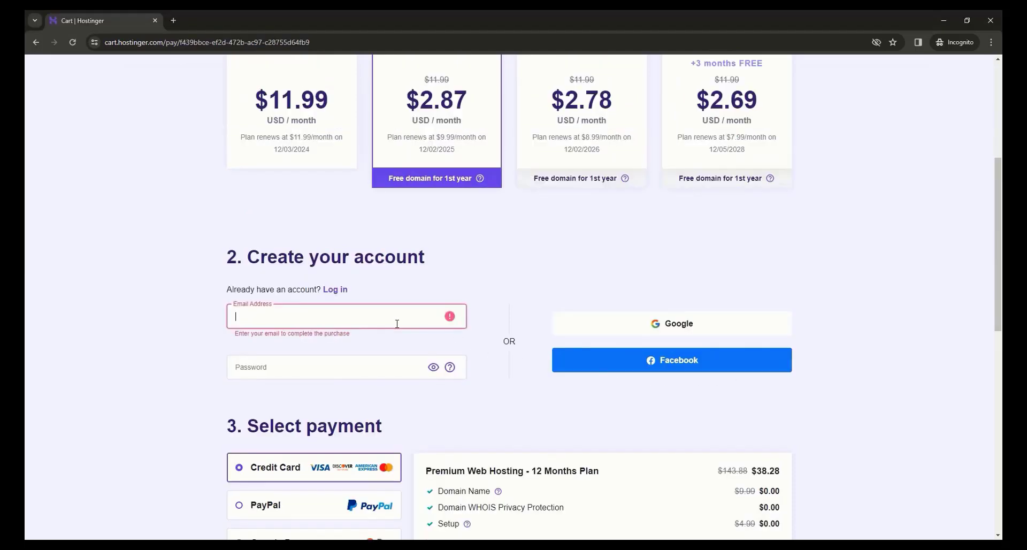
pyautogui.hotkey('ctrl', 'v')
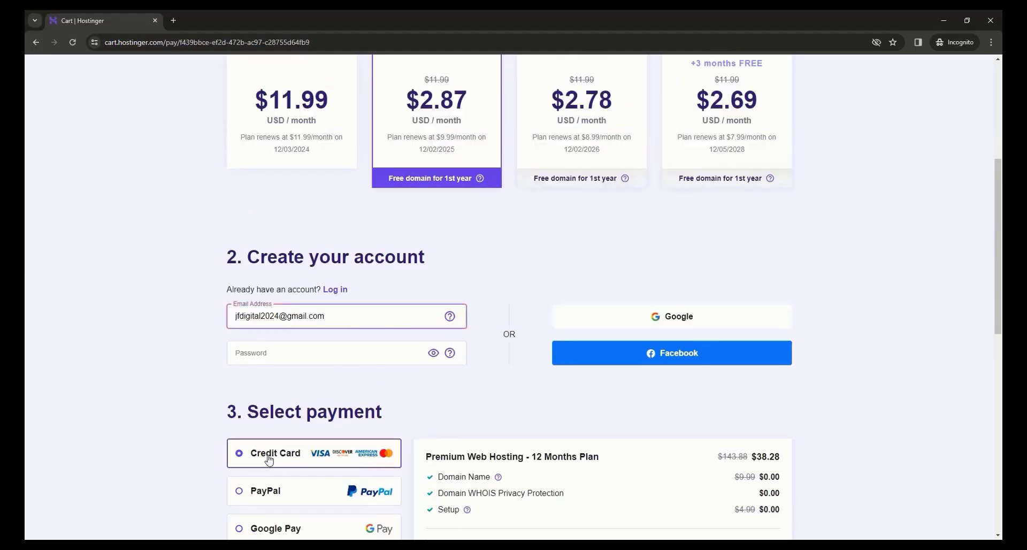
pyautogui.click(333, 315)
pyautogui.click(361, 358)
pyautogui.hotkey('ctrl', 'v')
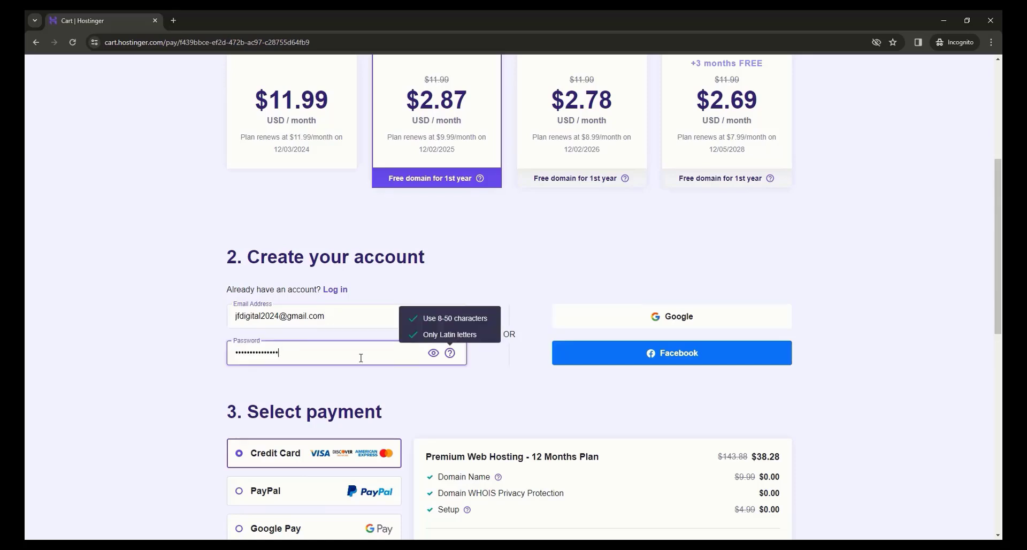
# Step: Fill in the credit card details and submit the secure payment for the hosting order
pyautogui.scroll(-4, 387, 326)
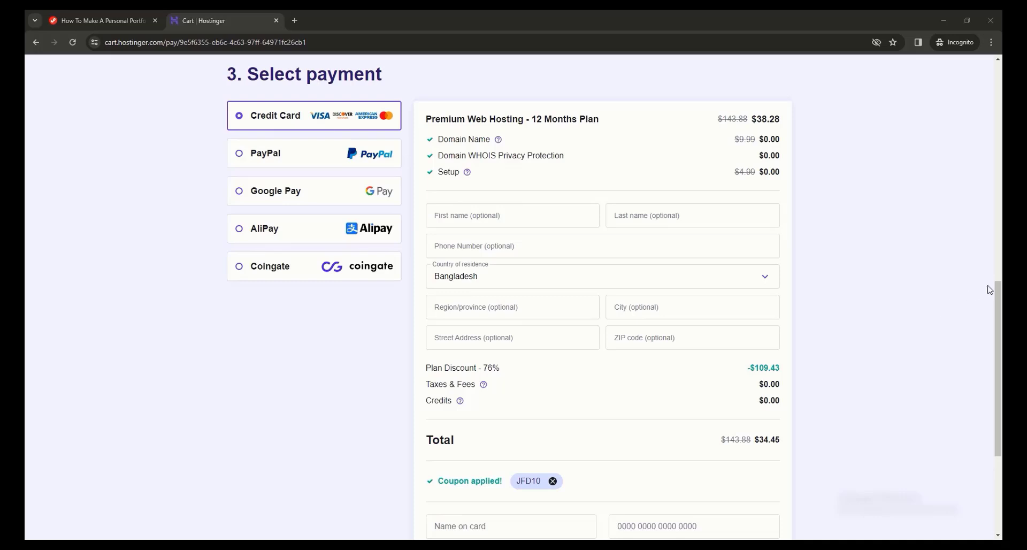
pyautogui.moveTo(998, 289); pyautogui.dragTo(1000, 337)
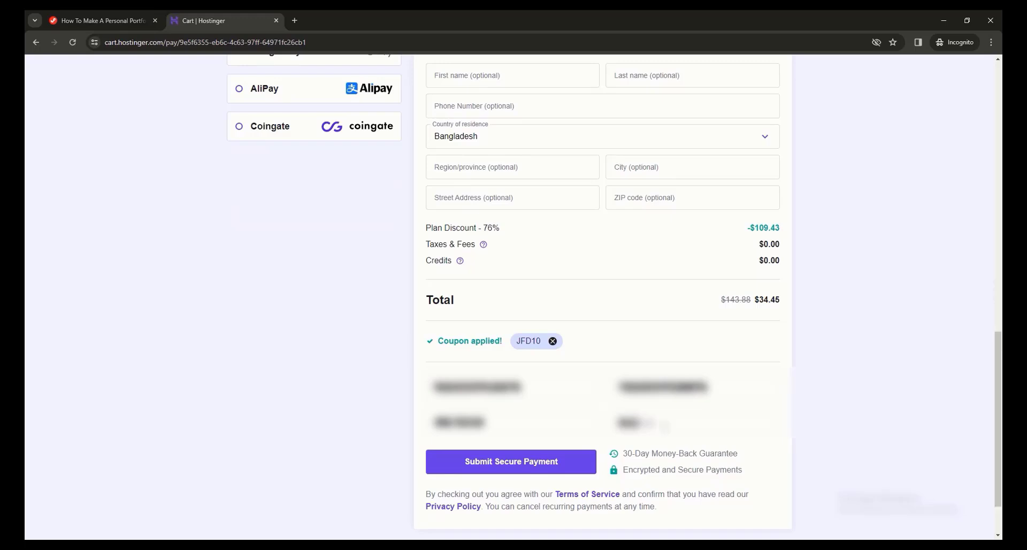
pyautogui.click(588, 459)
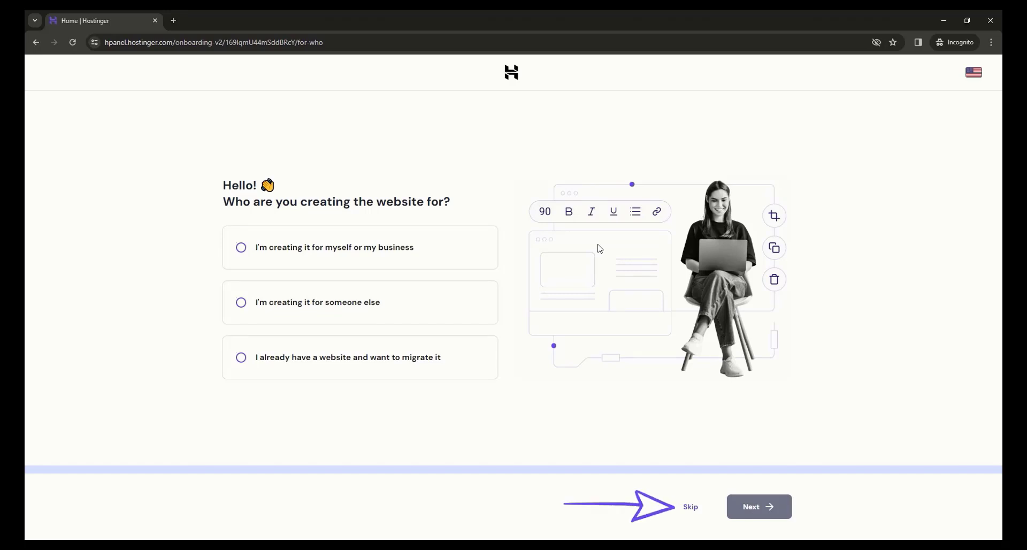
# Step: Skip the question about who the website is for and select WordPress as the website creation tool
pyautogui.click(690, 506)
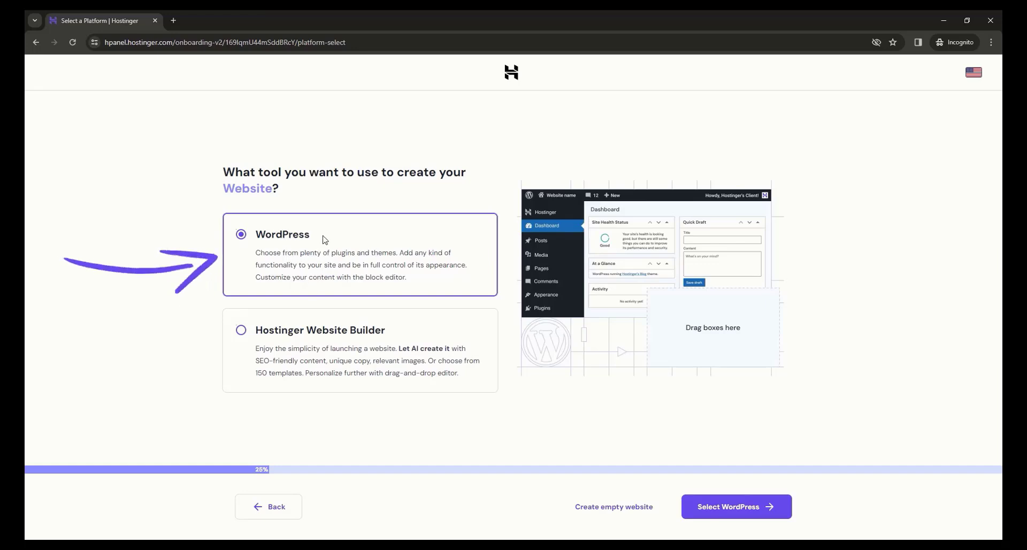
pyautogui.click(724, 517)
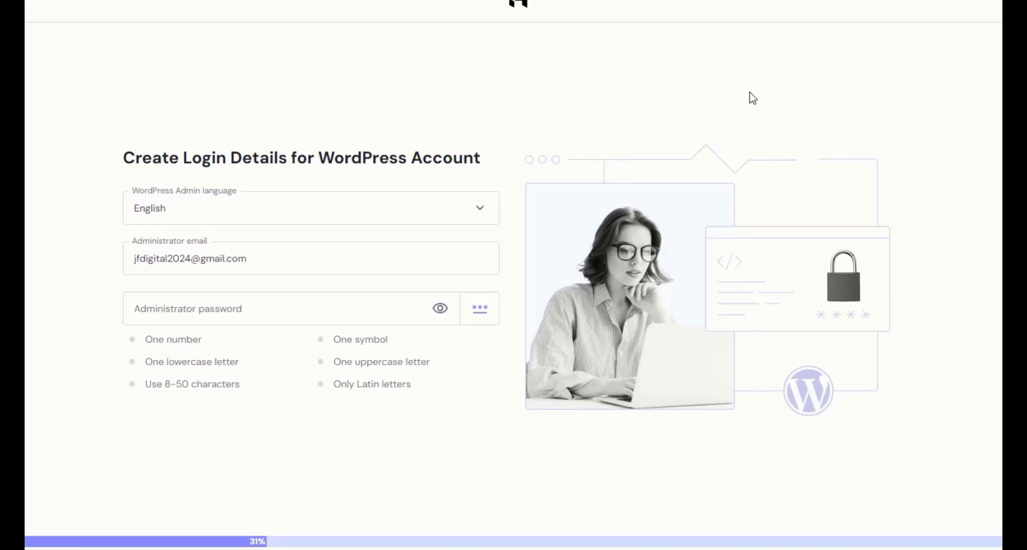
# Step: Keep the administrator e-mail, fill in the WordPress administrator password, and continue the setup
pyautogui.tripleClick(252, 259)
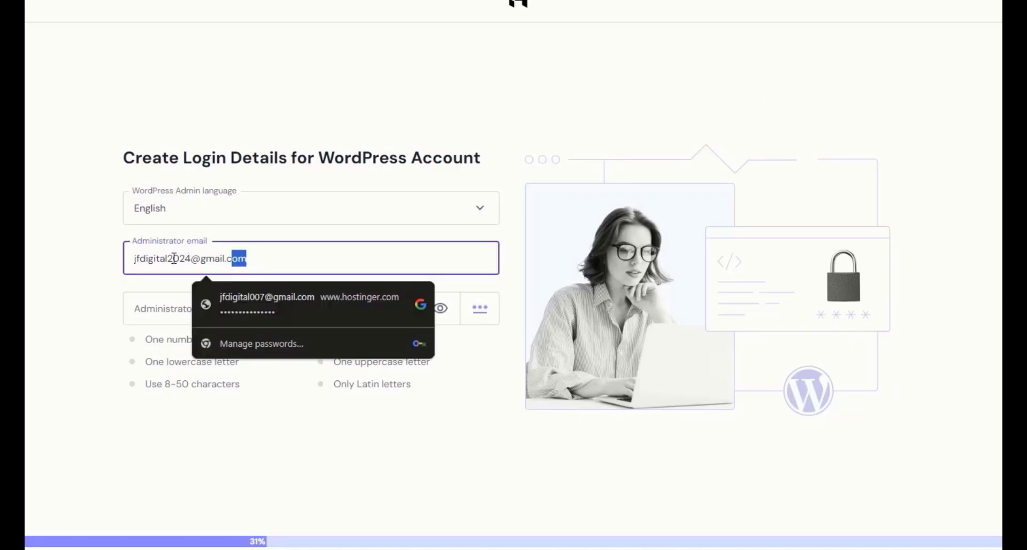
pyautogui.click(261, 254)
pyautogui.click(80, 280)
pyautogui.click(295, 309)
pyautogui.click(378, 342)
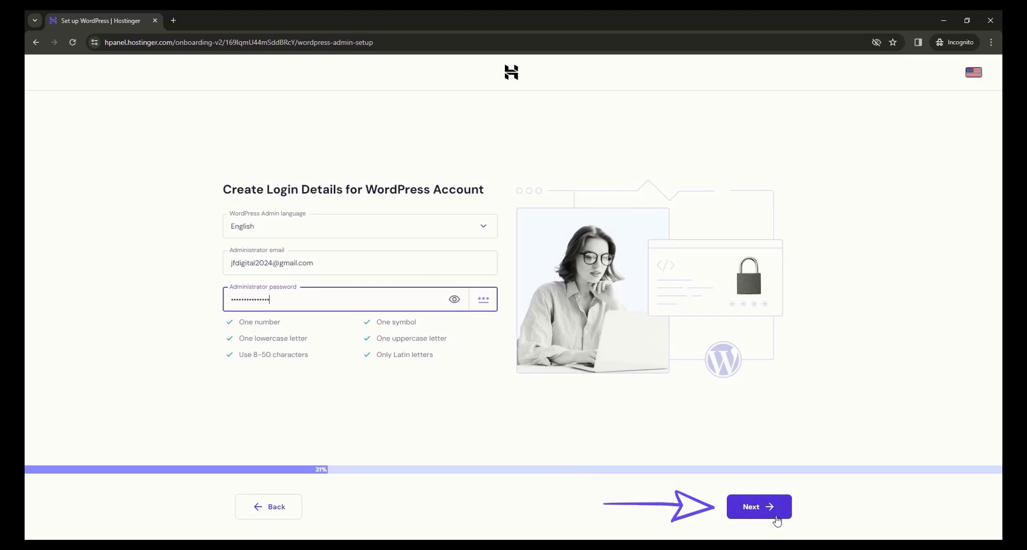
pyautogui.click(776, 517)
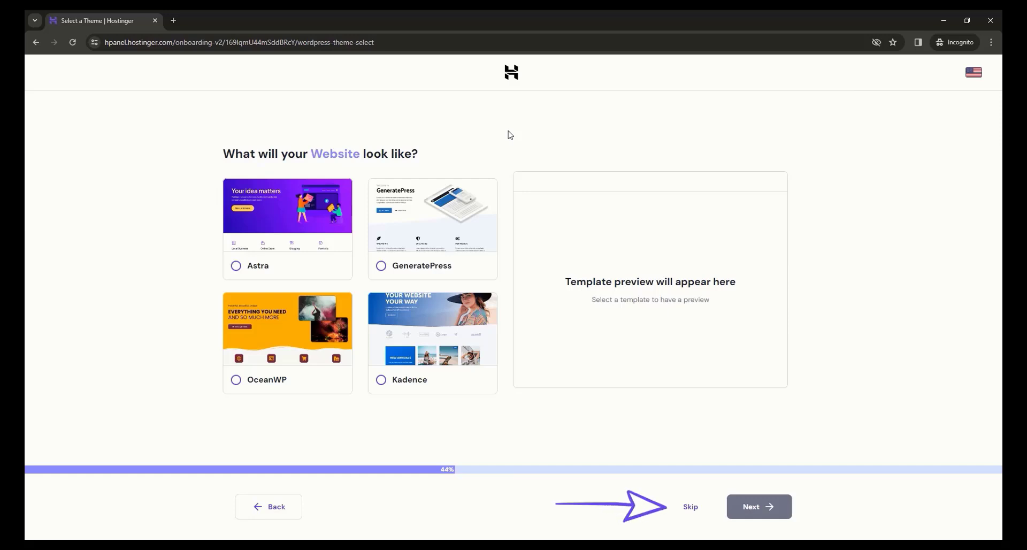
# Step: Skip the theme choice, opt for manual plugin selection, and skip adding the recommended plugins
pyautogui.click(691, 511)
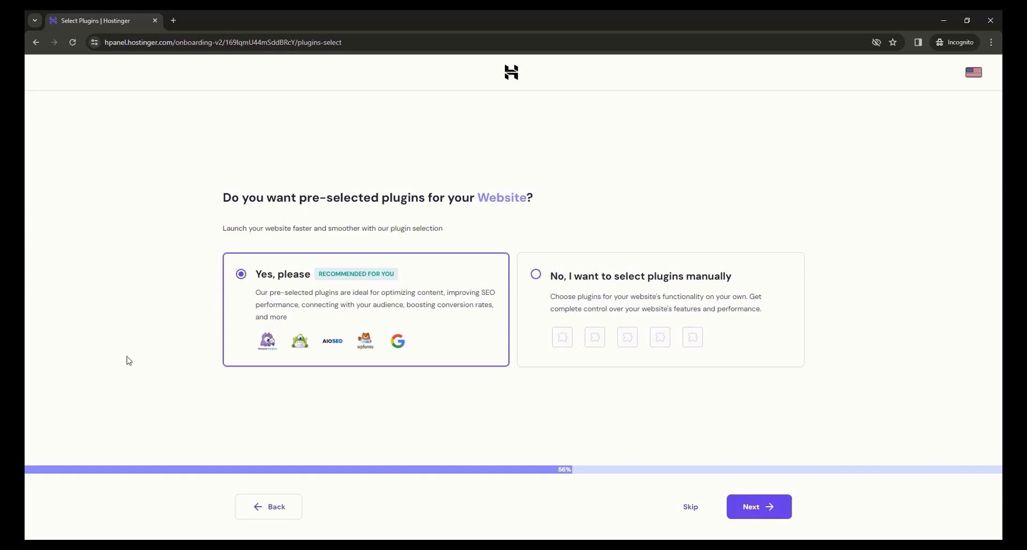
pyautogui.click(592, 295)
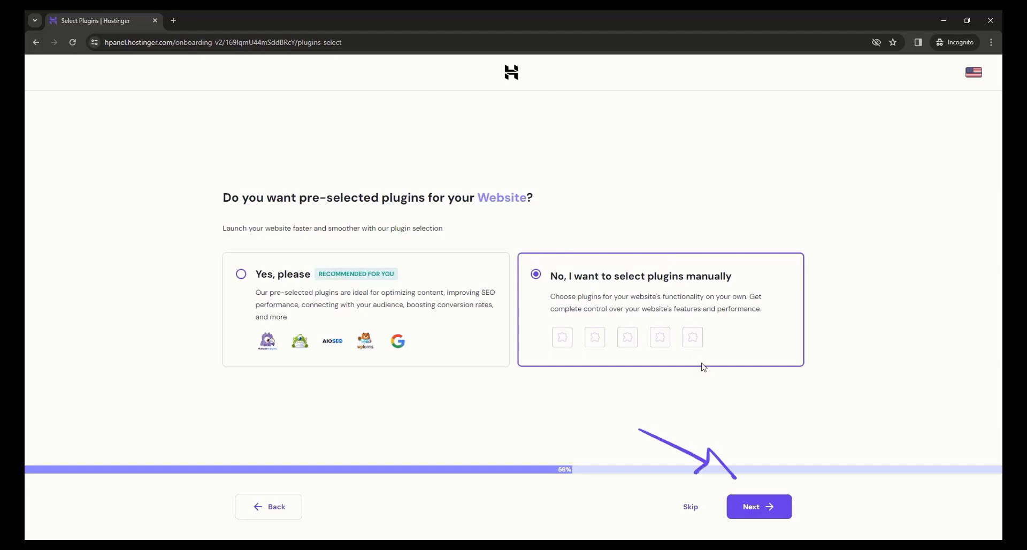
pyautogui.click(753, 509)
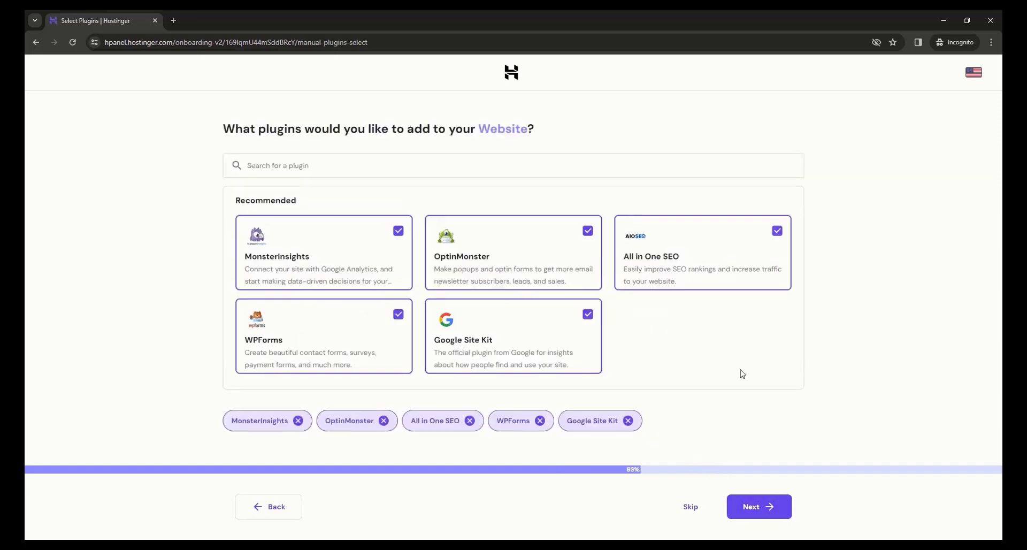
pyautogui.click(695, 497)
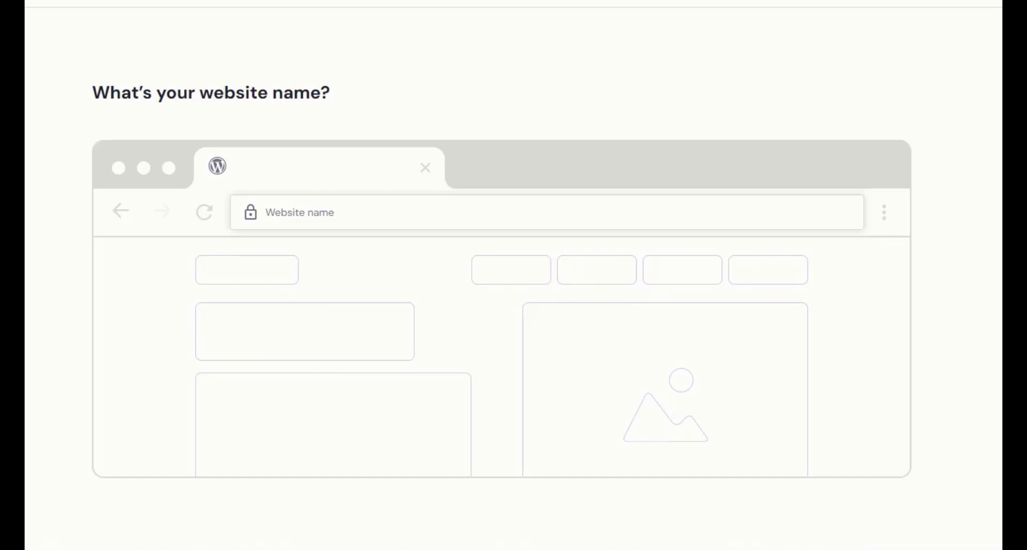
# Step: Enter jfdtuts as the website name and choose the free jfdtuts.com domain
pyautogui.click(567, 218)
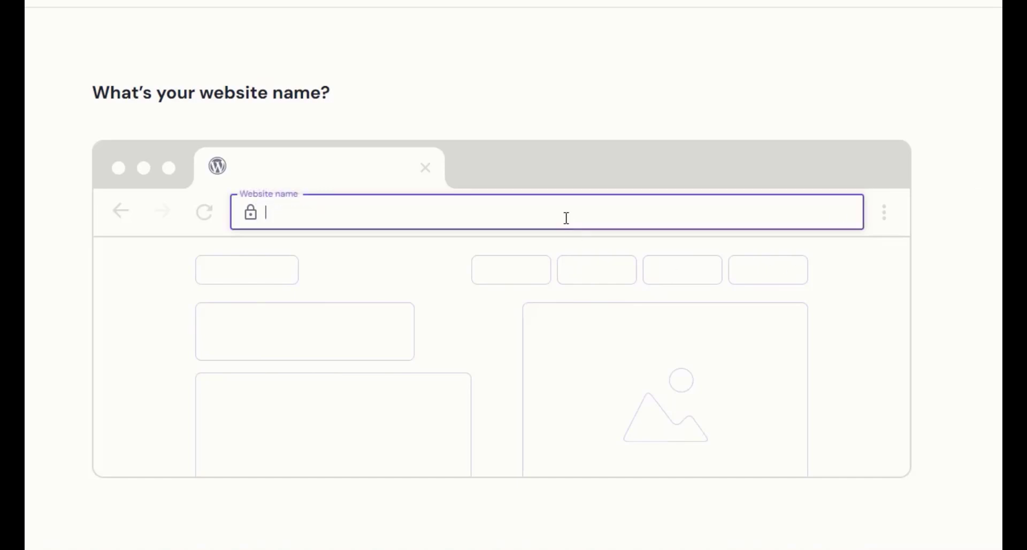
pyautogui.write('jfdtuts')
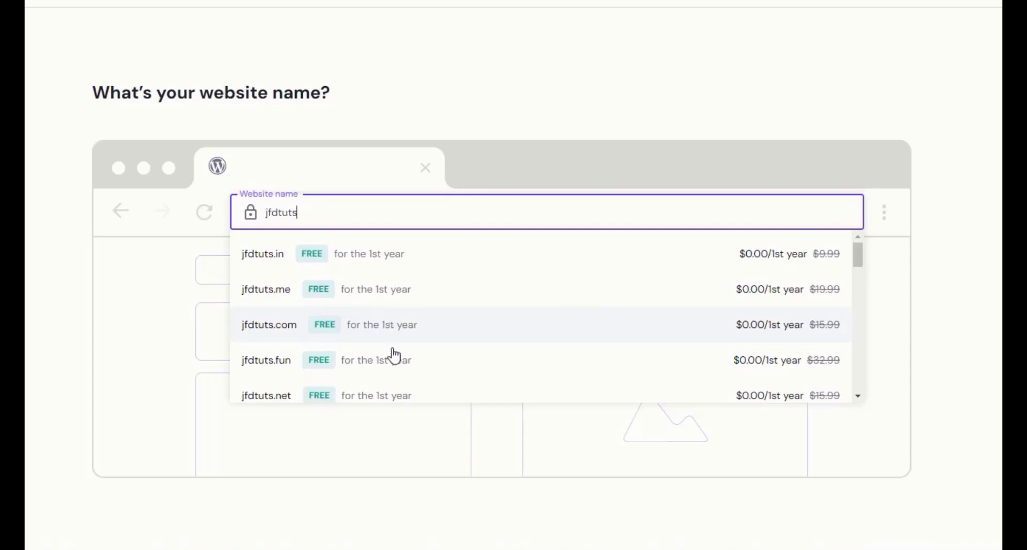
pyautogui.click(389, 331)
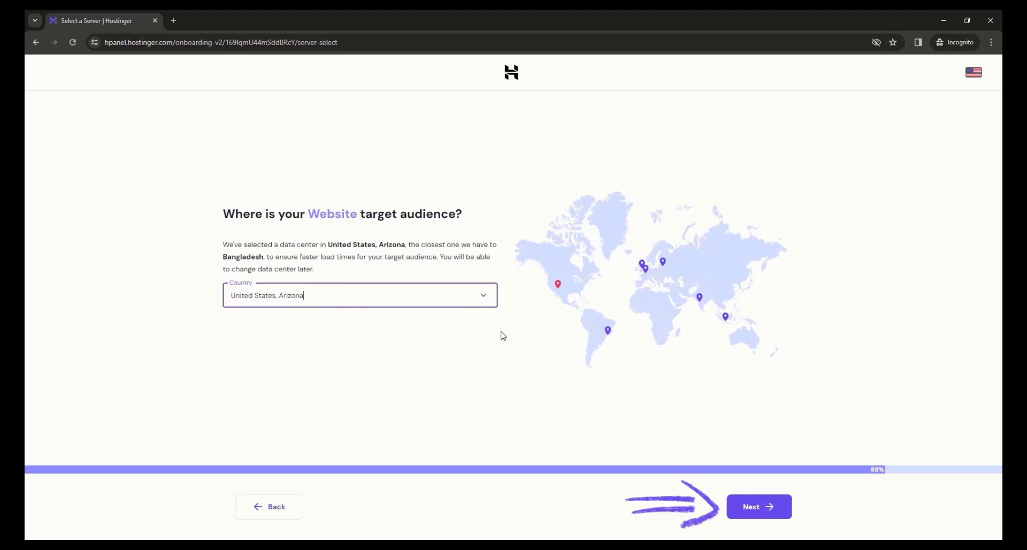
# Step: Accept the United States, Arizona data center to finish the setup and verify the account's e-mail address through Hostinger's message in Gmail
pyautogui.click(768, 513)
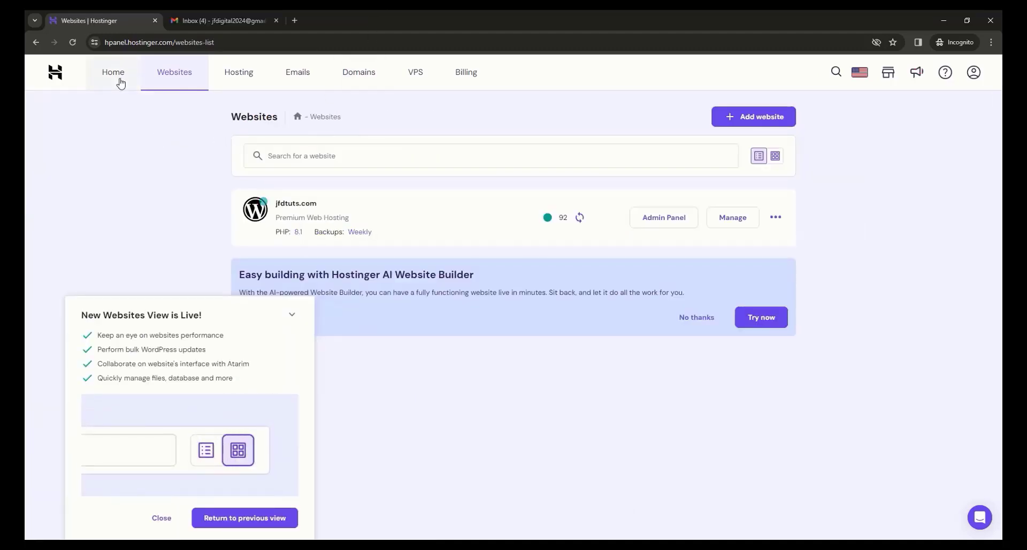
pyautogui.click(119, 80)
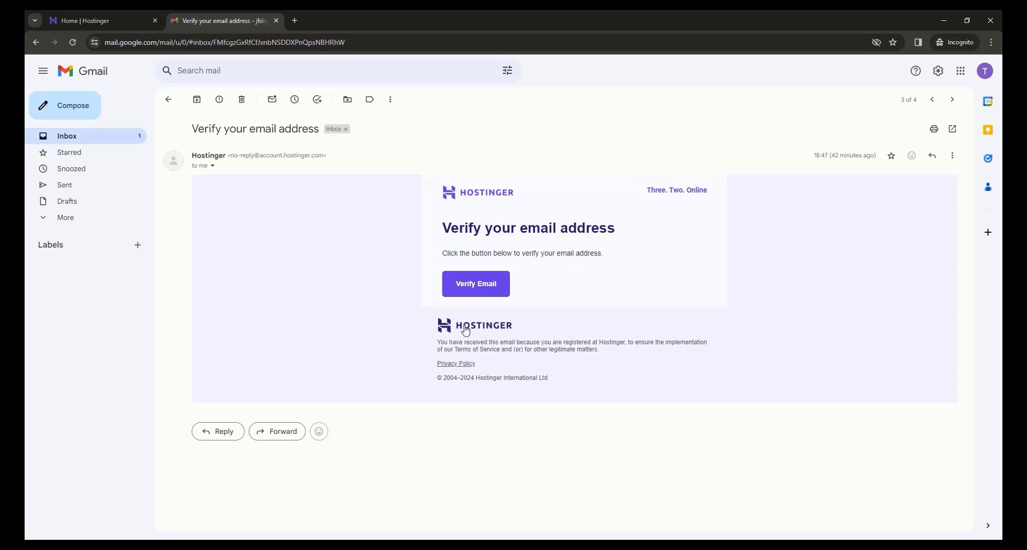
pyautogui.click(480, 295)
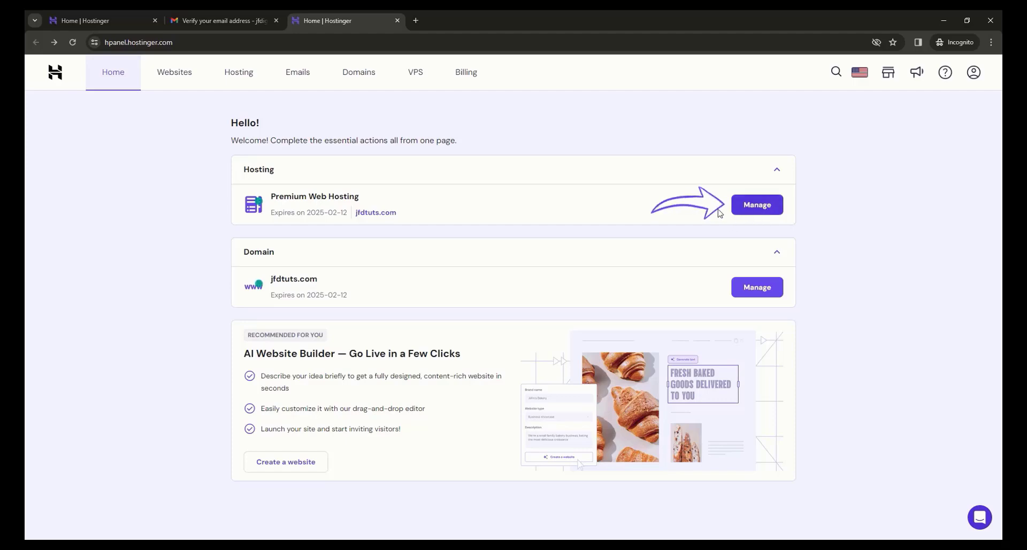
# Step: Open the WordPress admin panel of jfdtuts.com from the WordPress overview of the Premium Web Hosting plan
pyautogui.click(764, 208)
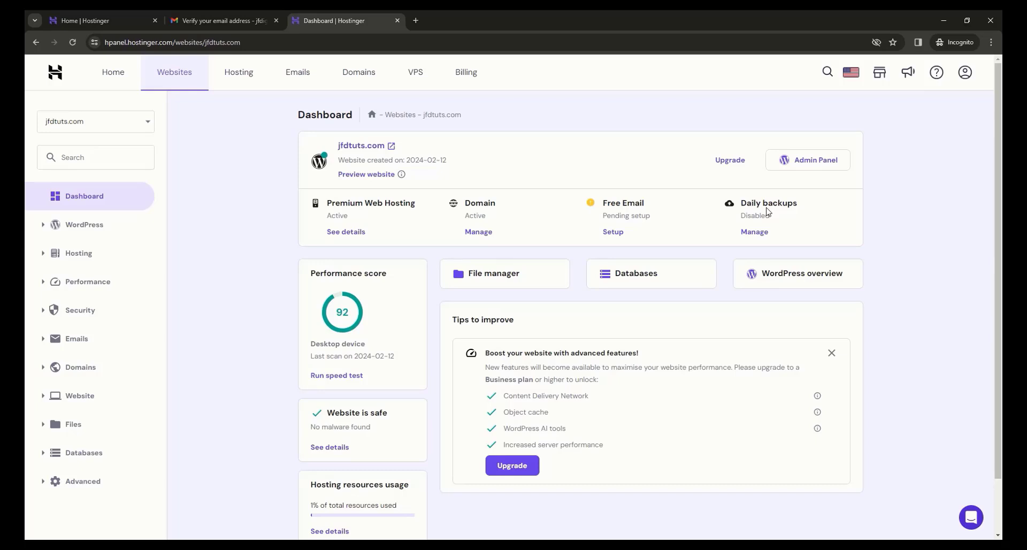
pyautogui.click(813, 285)
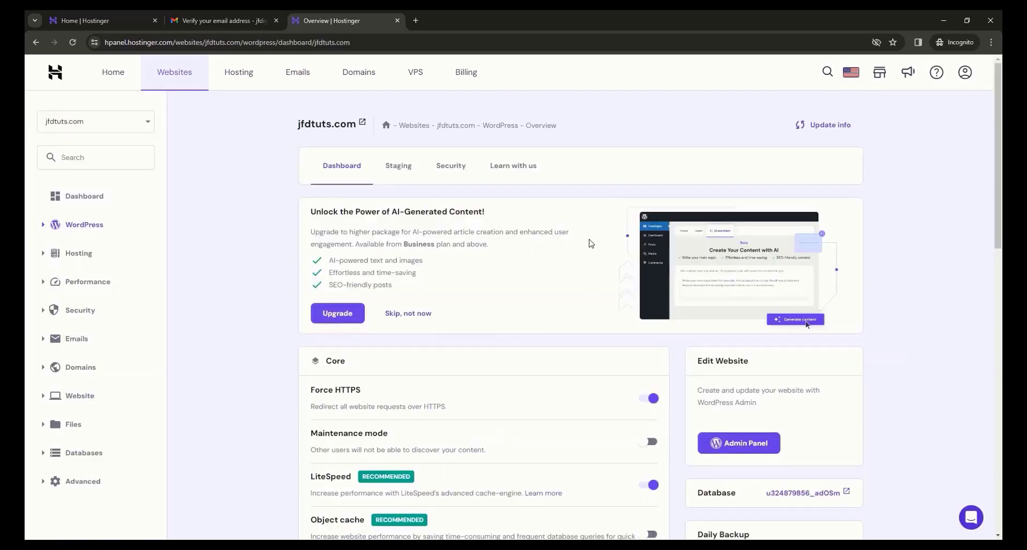
pyautogui.scroll(-2, 774, 357)
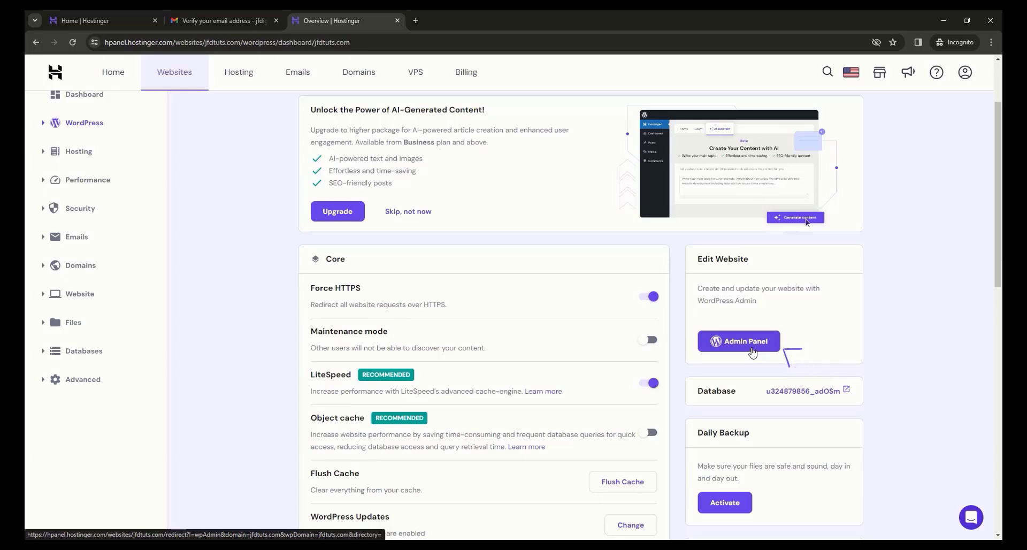
pyautogui.click(754, 353)
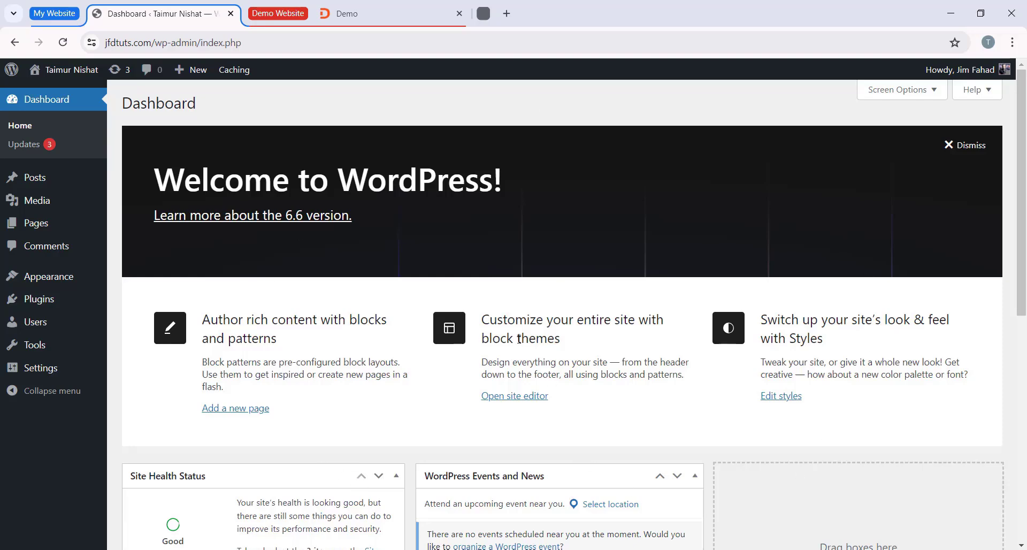
# Step: Dismiss the WordPress welcome banner and collapse the Site Health Status, At a Glance and Activity boxes on the dashboard
pyautogui.scroll(-5, 603, 392)
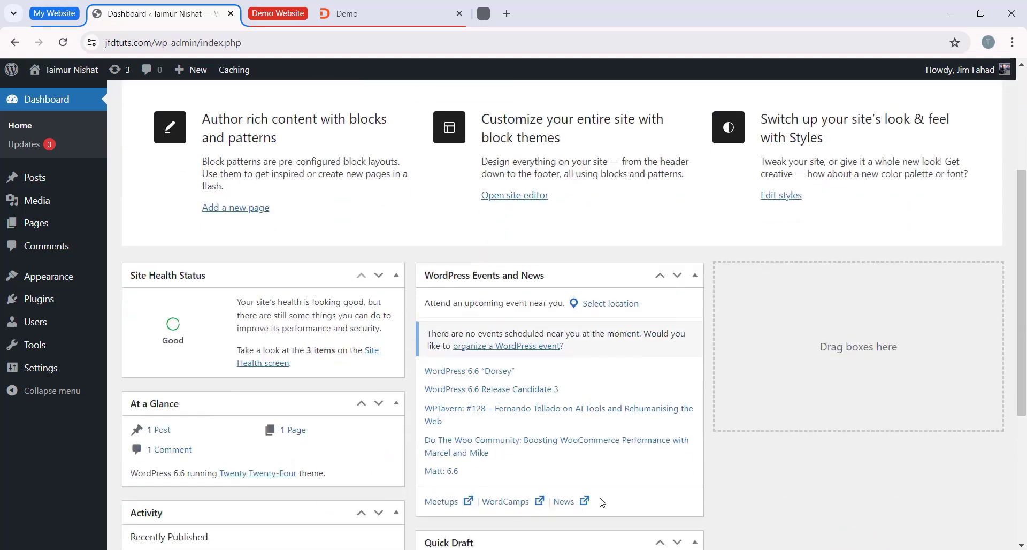
pyautogui.scroll(5, 603, 460)
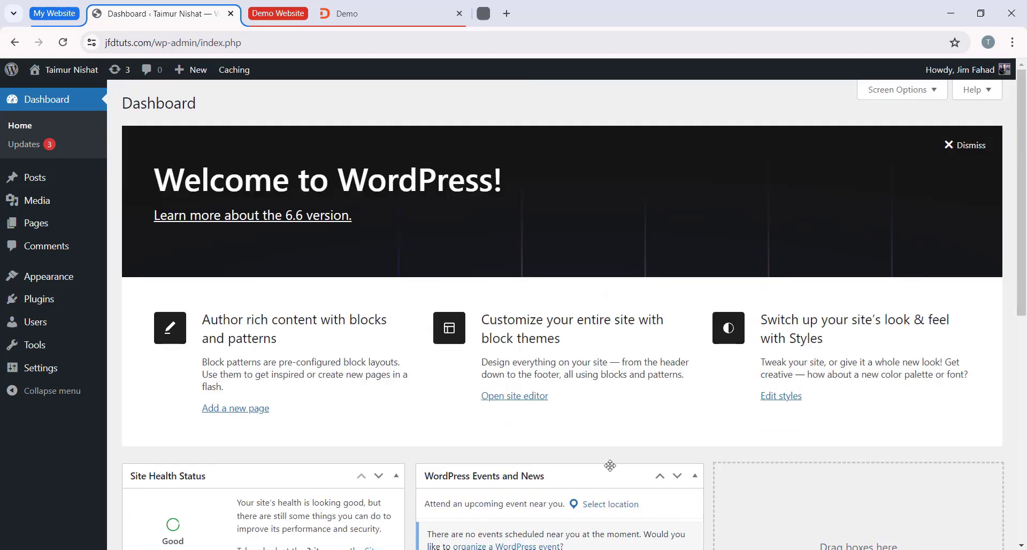
pyautogui.click(953, 145)
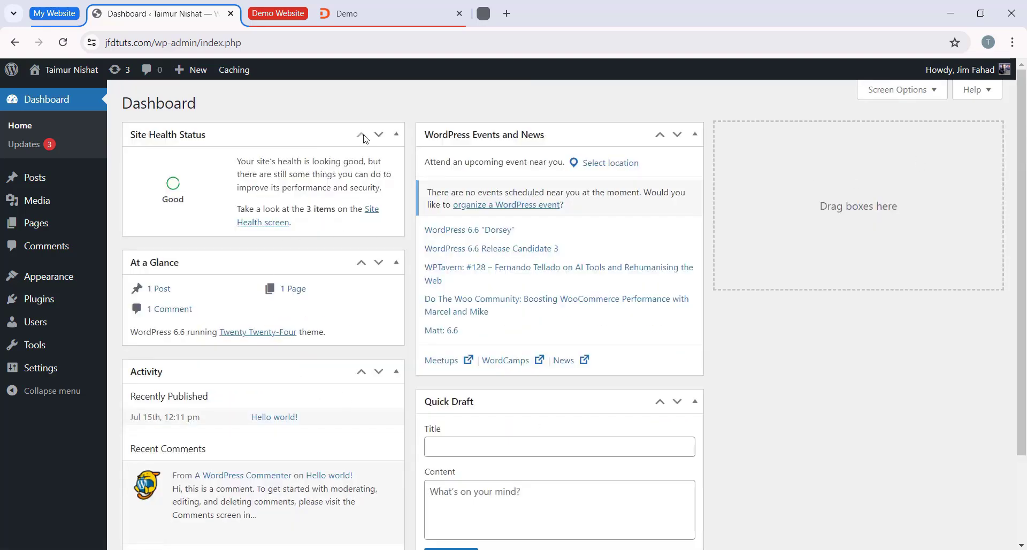
pyautogui.click(397, 135)
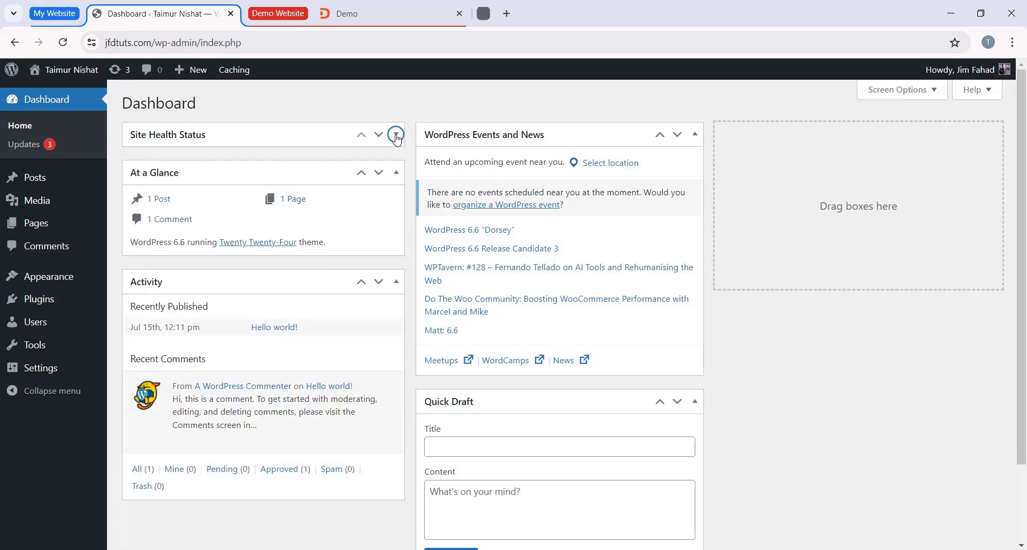
pyautogui.click(396, 173)
pyautogui.click(397, 211)
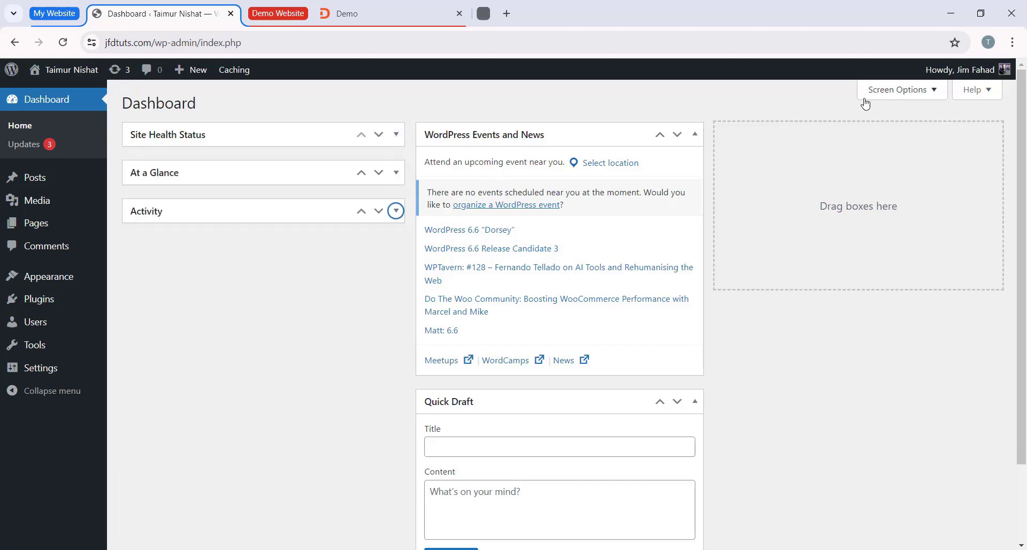
# Step: Hide Site Health Status, At a Glance, Activity, Quick Draft and WordPress Events and News from the dashboard
pyautogui.click(897, 96)
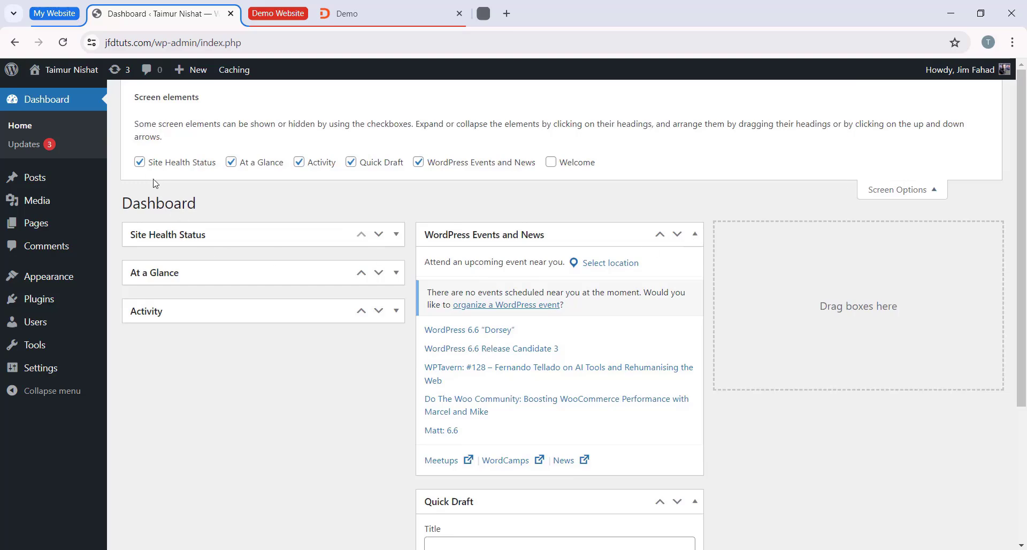
pyautogui.click(139, 162)
pyautogui.click(231, 162)
pyautogui.click(299, 162)
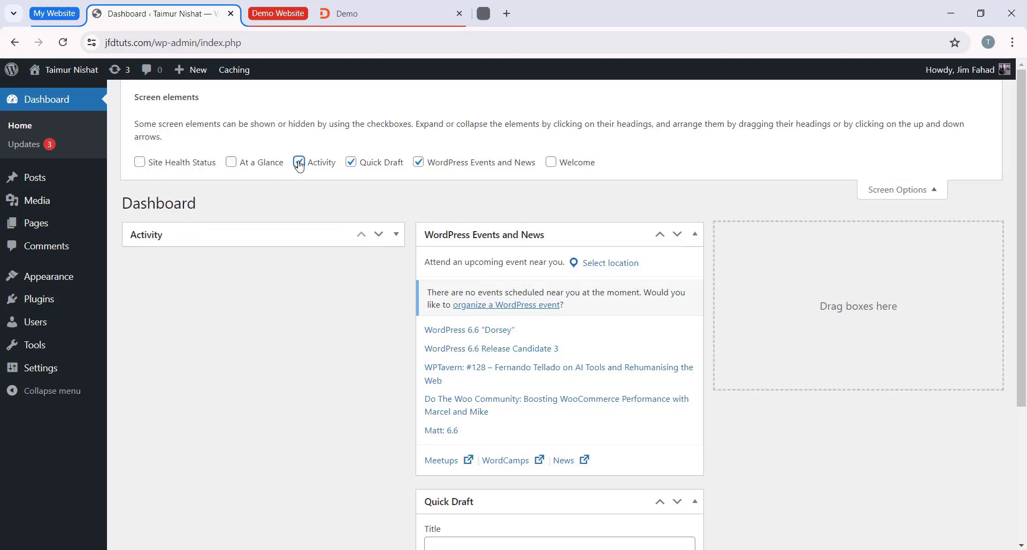
pyautogui.click(351, 162)
pyautogui.click(422, 152)
pyautogui.click(945, 178)
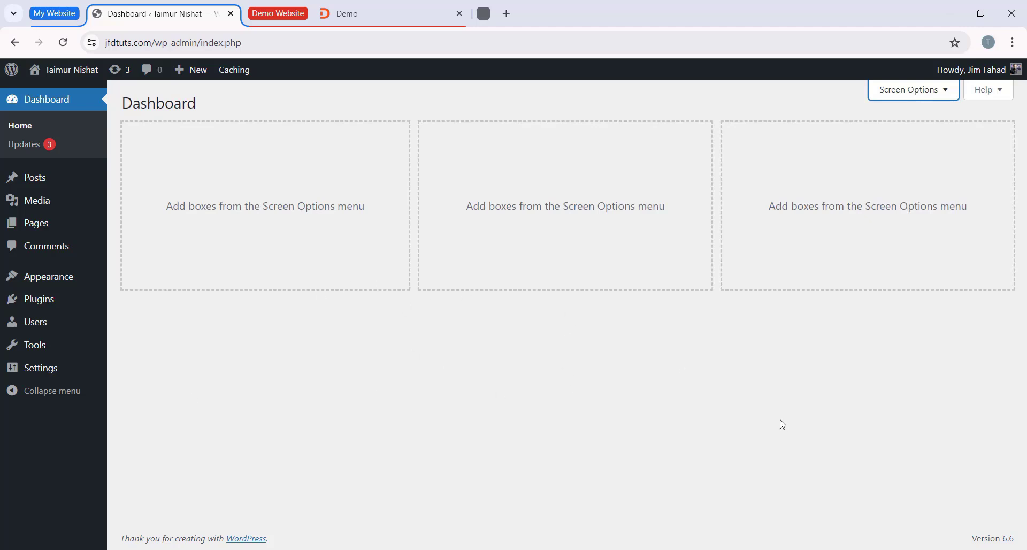
# Step: Move the default "Hello world!" post to the trash
pyautogui.click(51, 185)
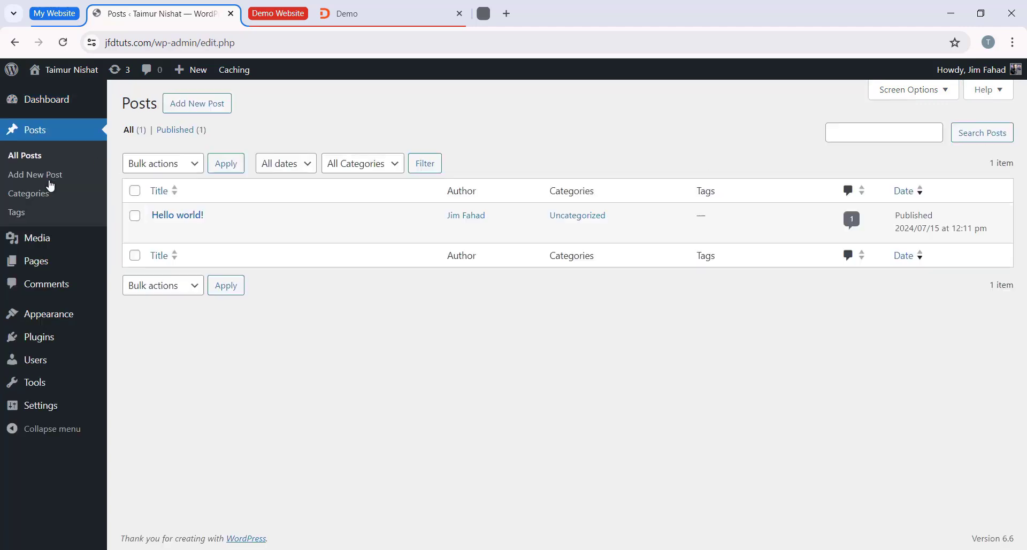
pyautogui.moveTo(184, 223)
pyautogui.click(230, 235)
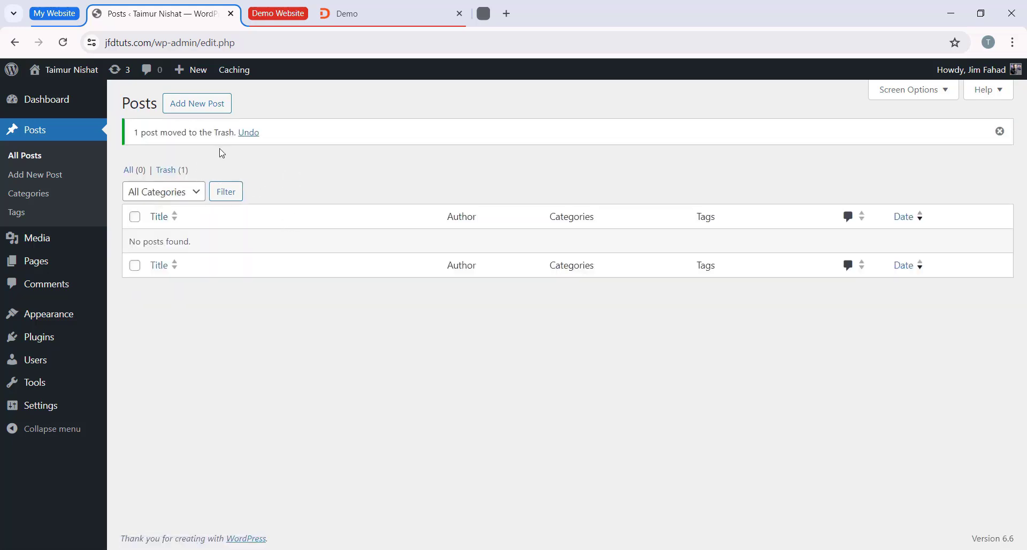
# Step: View the blank new post editor and examine the published articles on the demo website for comparison
pyautogui.click(212, 107)
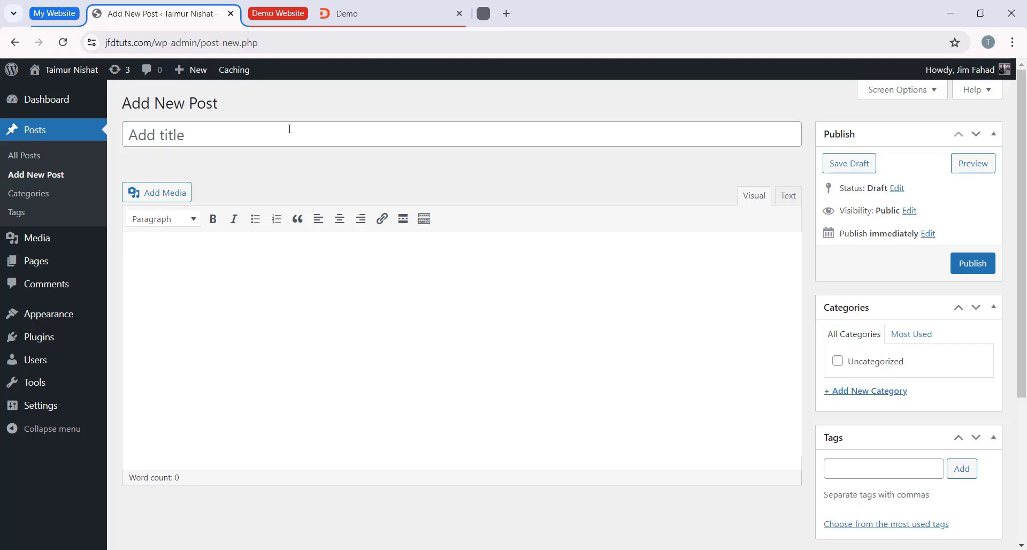
pyautogui.hotkey('ctrl', 'Tab')
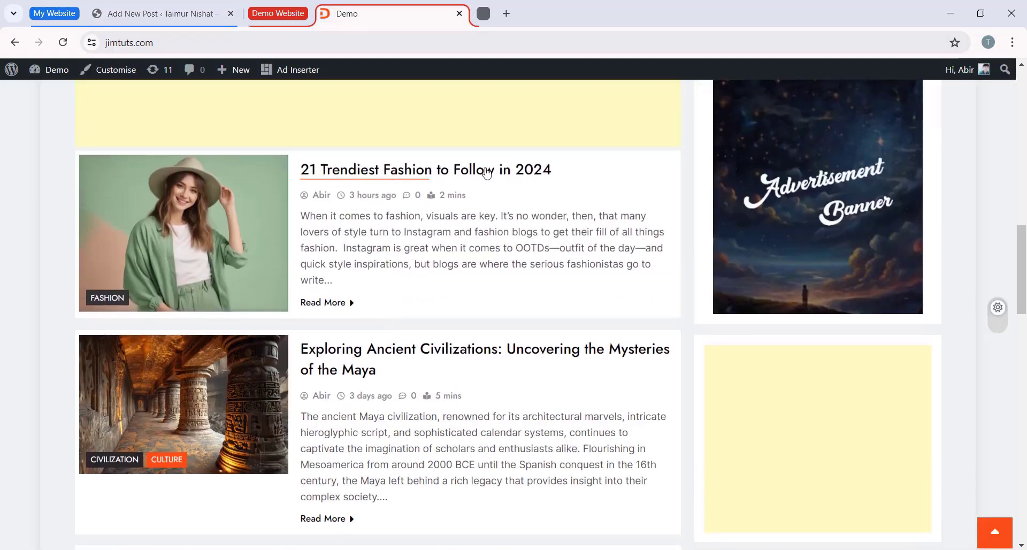
pyautogui.scroll(-2, 338, 247)
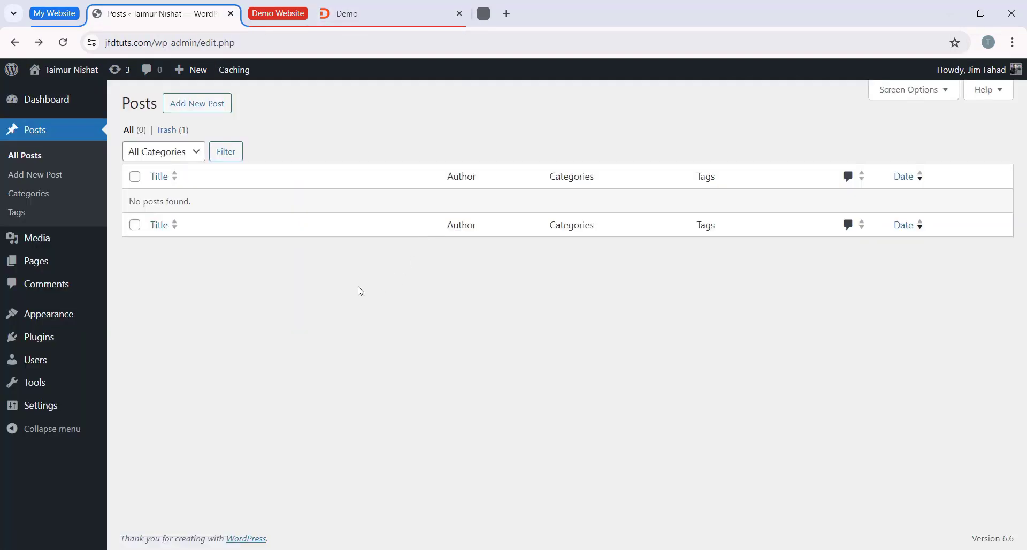
# Step: Look through the site's Media Library, its list of pages and its comments
pyautogui.click(47, 238)
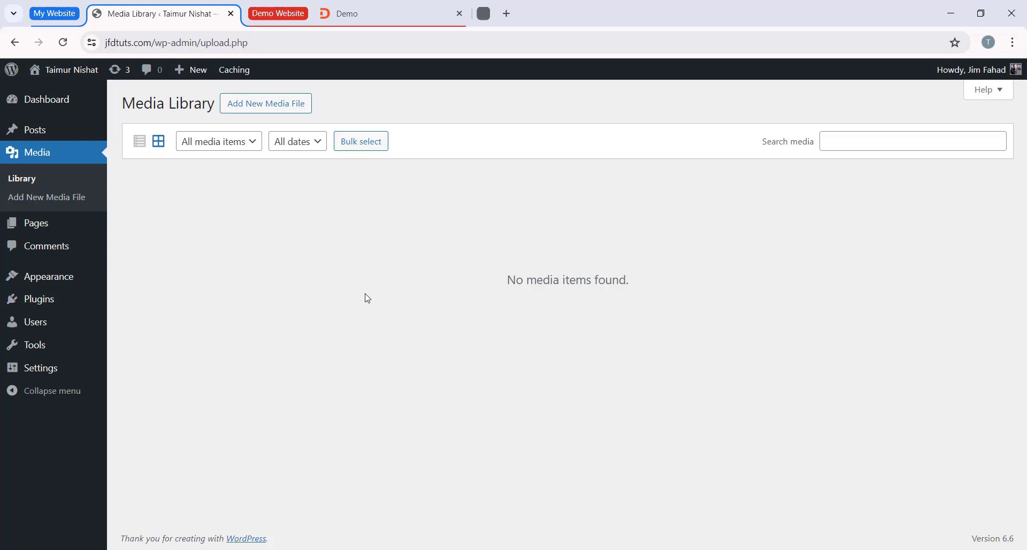
pyautogui.click(49, 226)
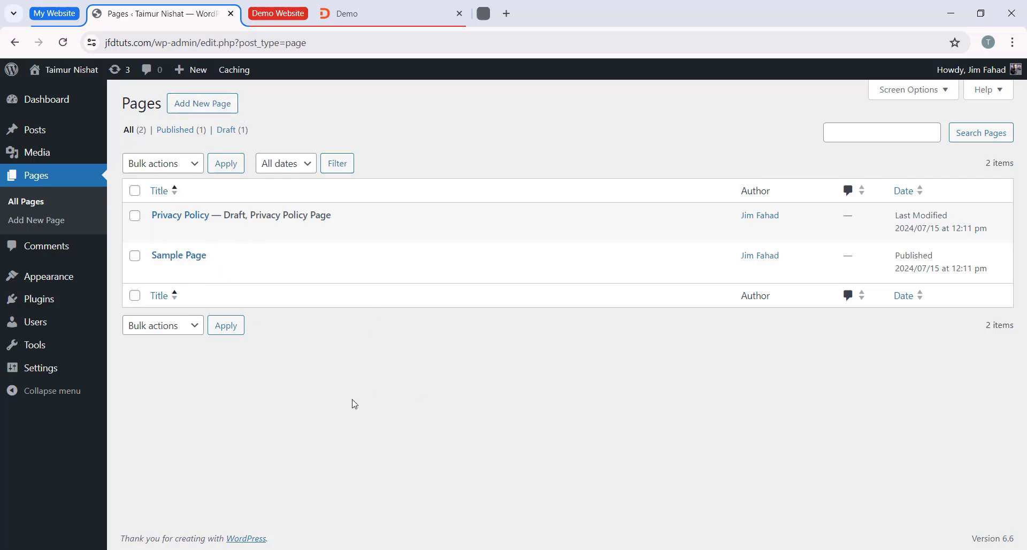
pyautogui.click(46, 249)
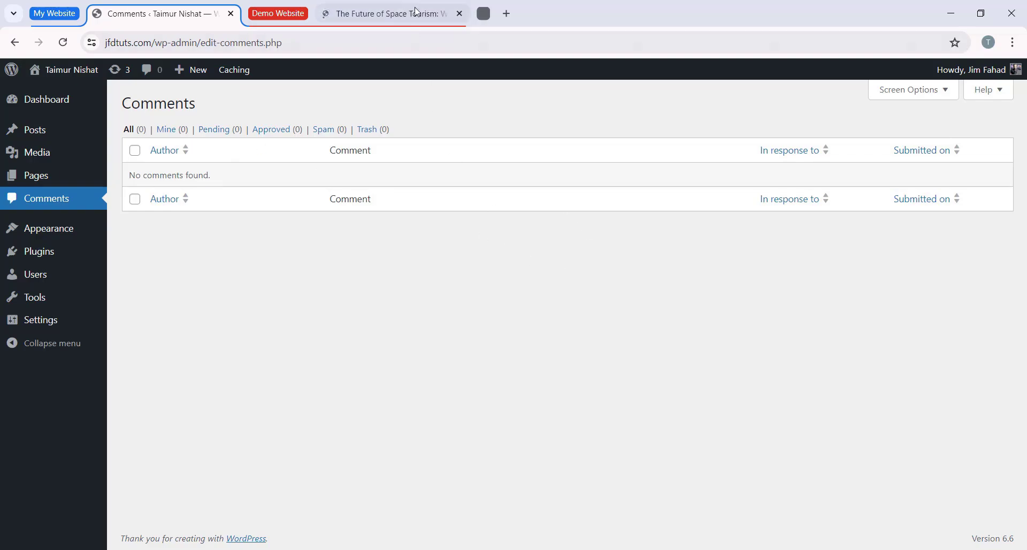
# Step: Examine the comment form beneath the demo website's space tourism article and return to the Comments page of jfdtuts.com
pyautogui.click(385, 13)
pyautogui.scroll(-10, 371, 264)
pyautogui.scroll(-20, 332, 247)
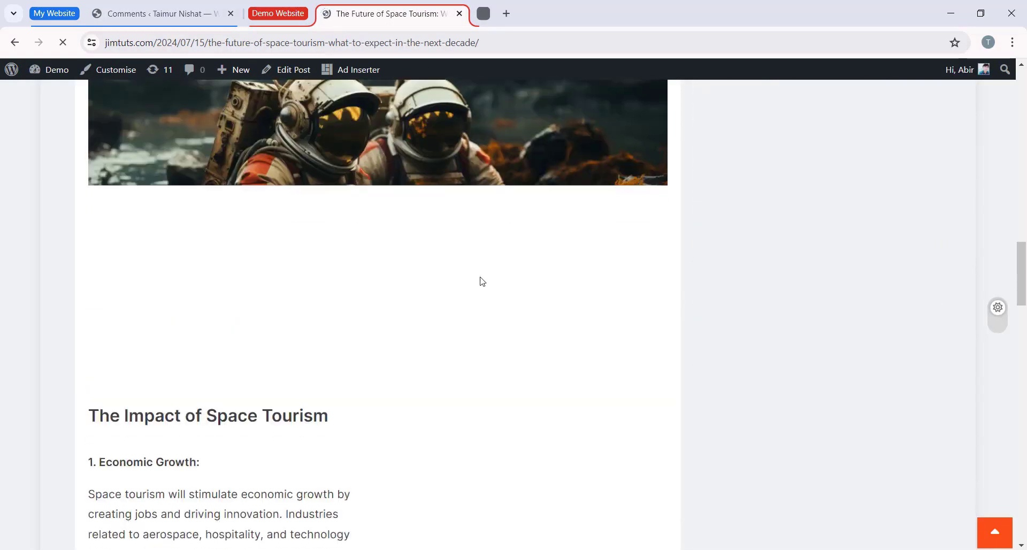
pyautogui.click(323, 329)
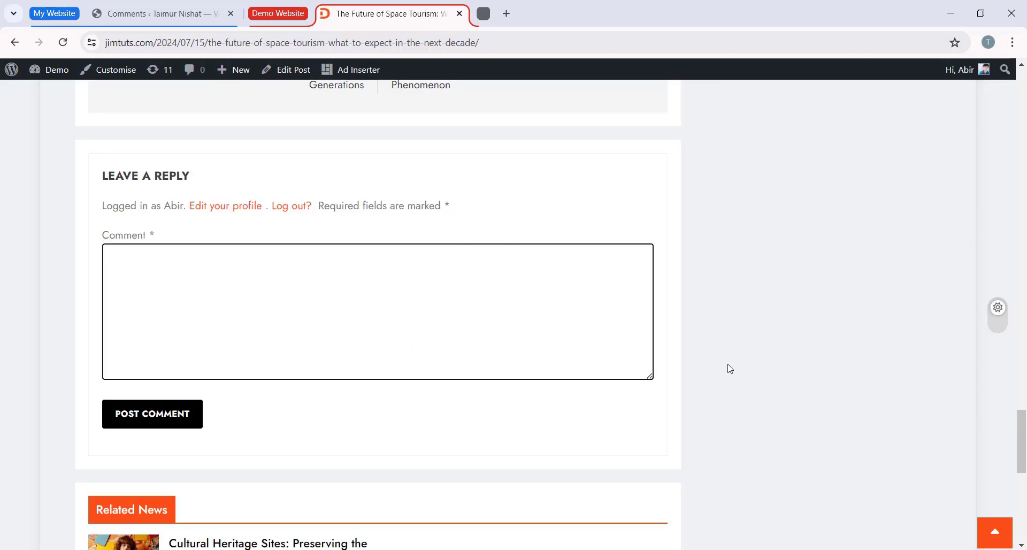
pyautogui.click(152, 17)
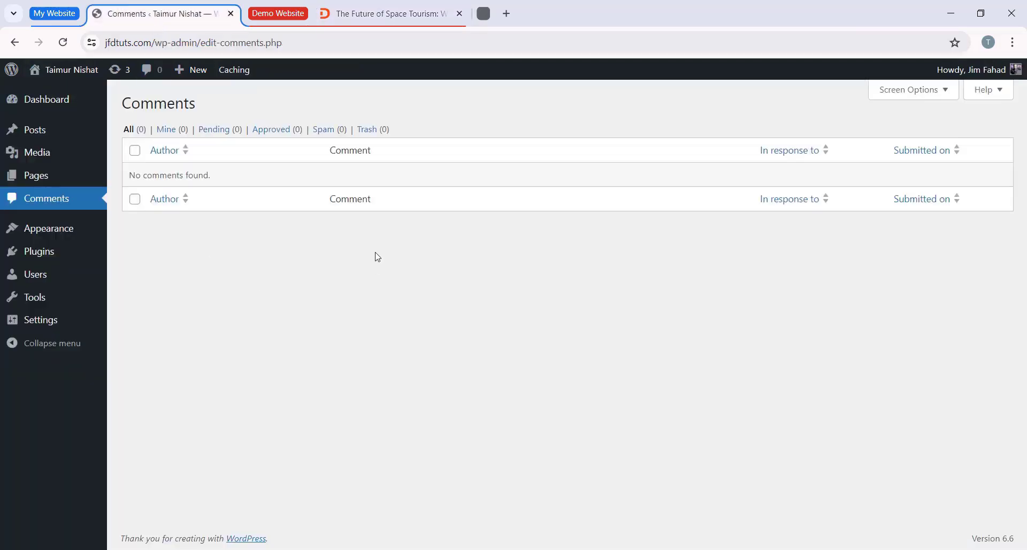
# Step: Review the themes installed on the WordPress site
pyautogui.click(65, 237)
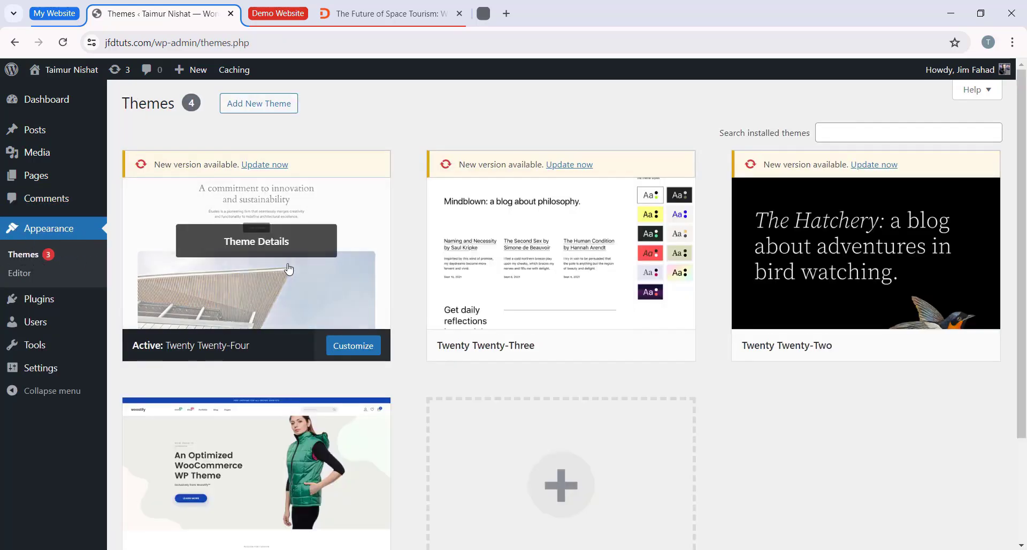
pyautogui.scroll(-1, 381, 447)
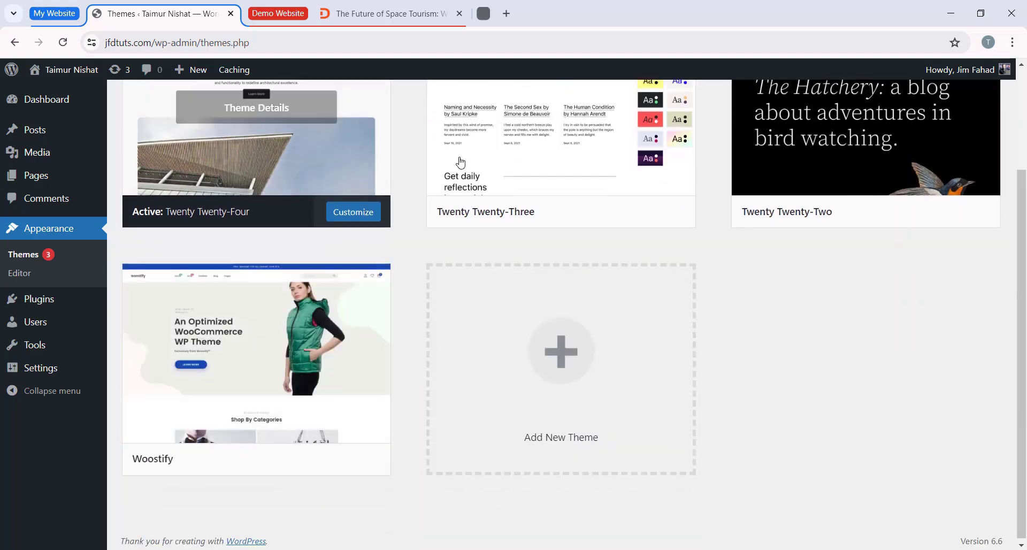
pyautogui.scroll(1, 481, 213)
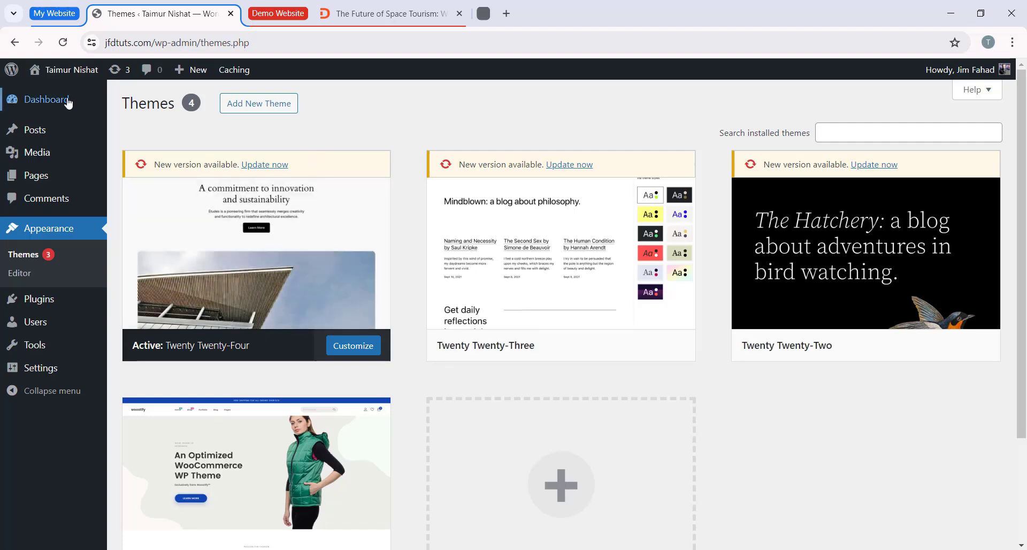
# Step: View the live jfdtuts.com homepage in a separate tab and return to the end of the installed themes list
pyautogui.moveTo(56, 74)
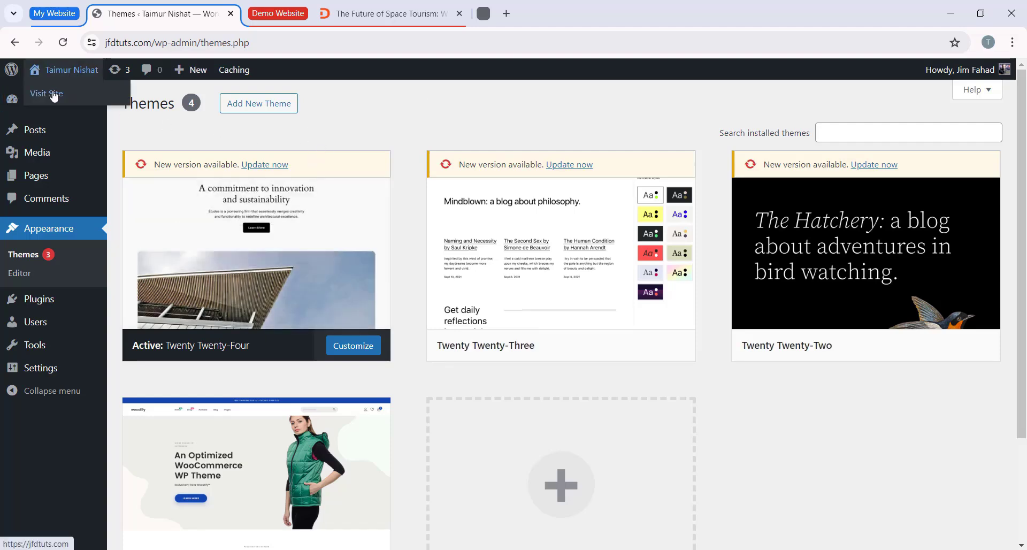
pyautogui.middleClick(63, 100)
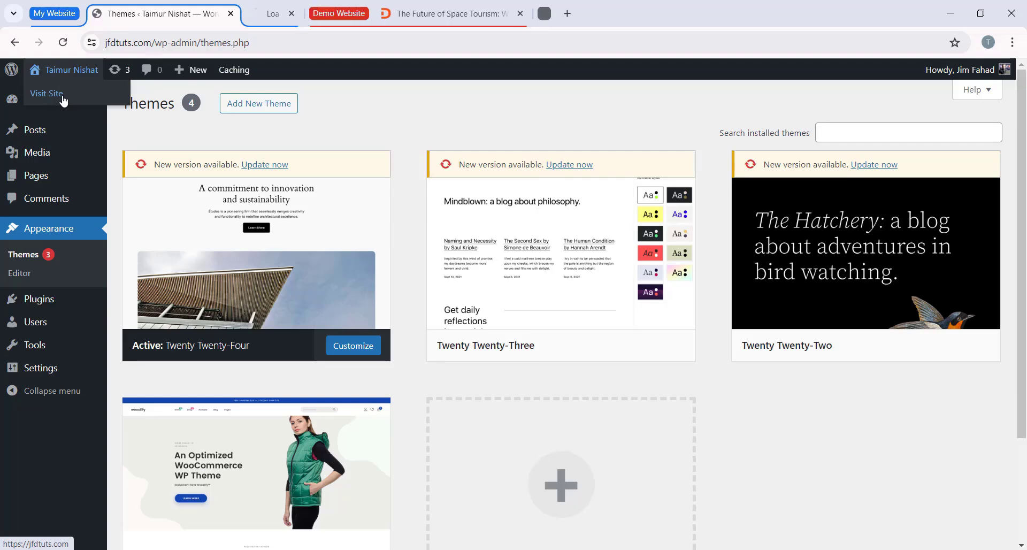
pyautogui.click(314, 16)
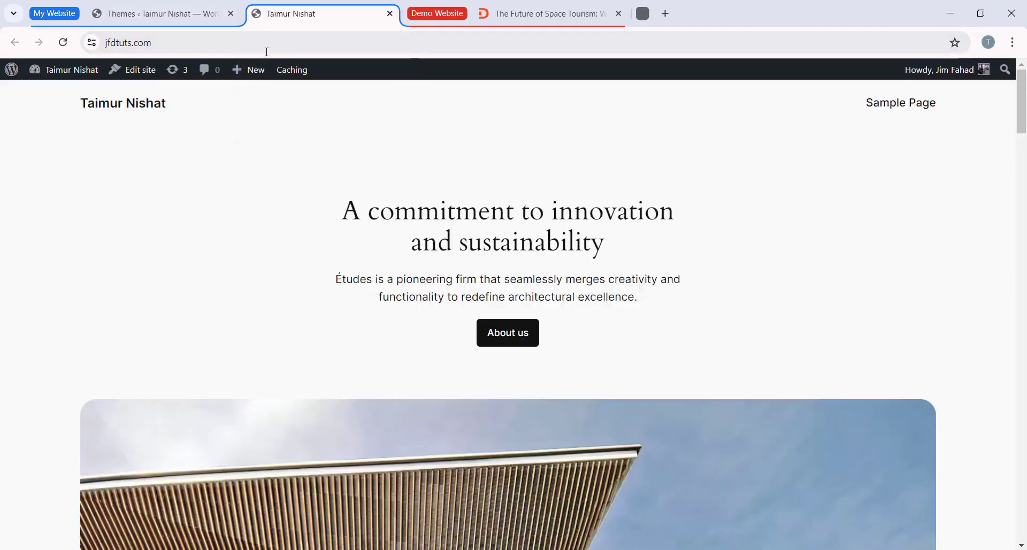
pyautogui.moveTo(1023, 96)
pyautogui.mouseDown()
pyautogui.moveTo(1024, 417)
pyautogui.moveTo(1024, 92)
pyautogui.mouseUp()
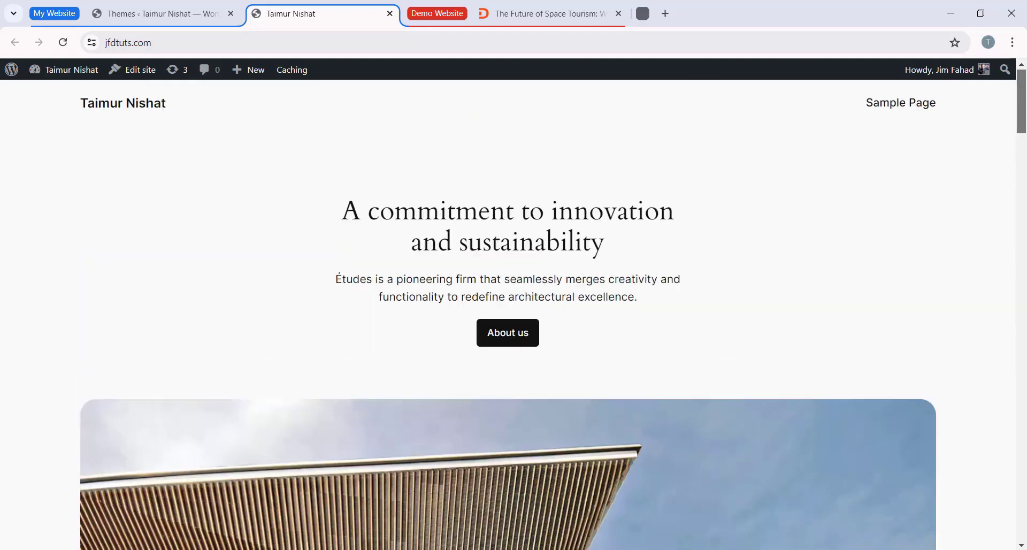
pyautogui.click(155, 13)
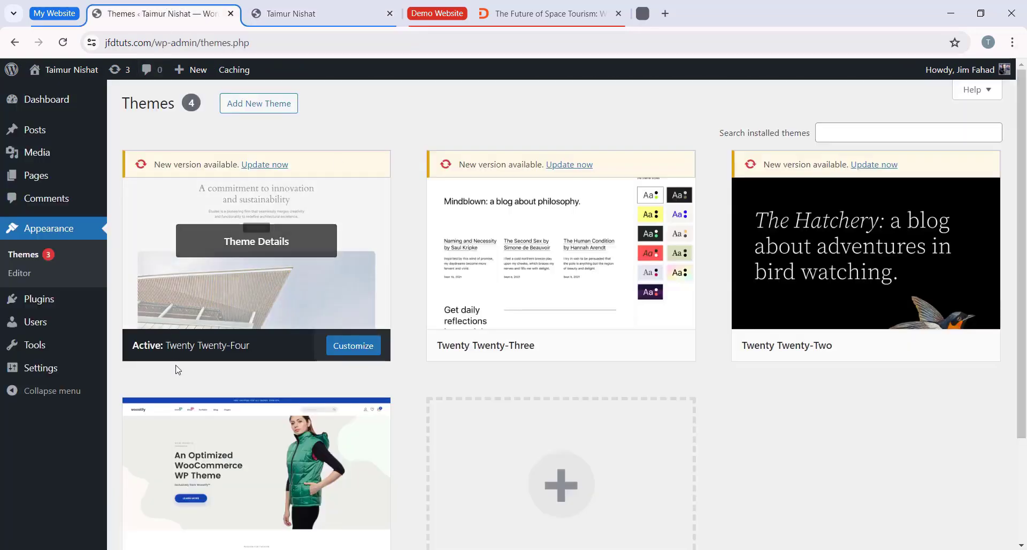
pyautogui.scroll(-3, 603, 332)
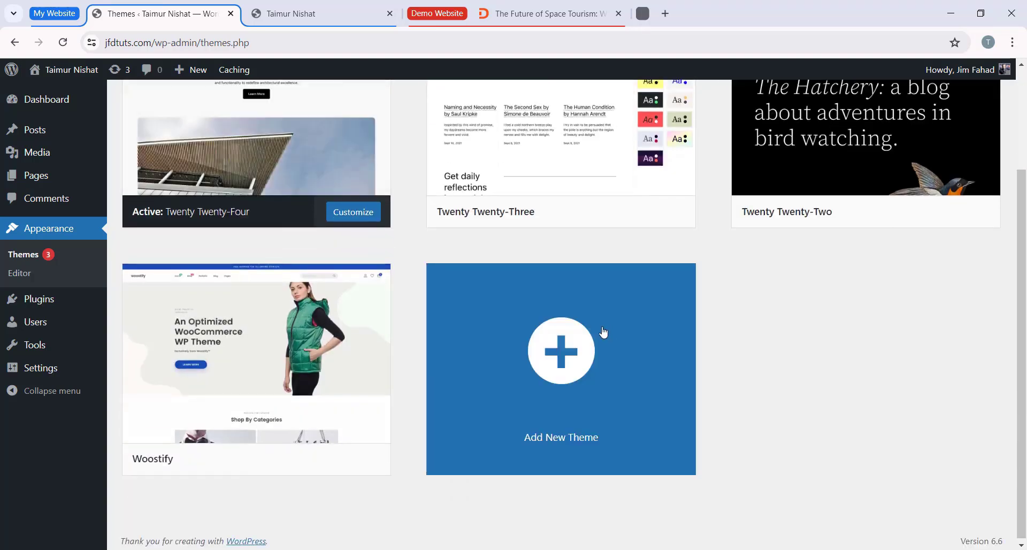
# Step: Activate the installed Twenty Twenty-Two theme and reload the live jfdtuts.com homepage to check the design
pyautogui.scroll(3, 871, 348)
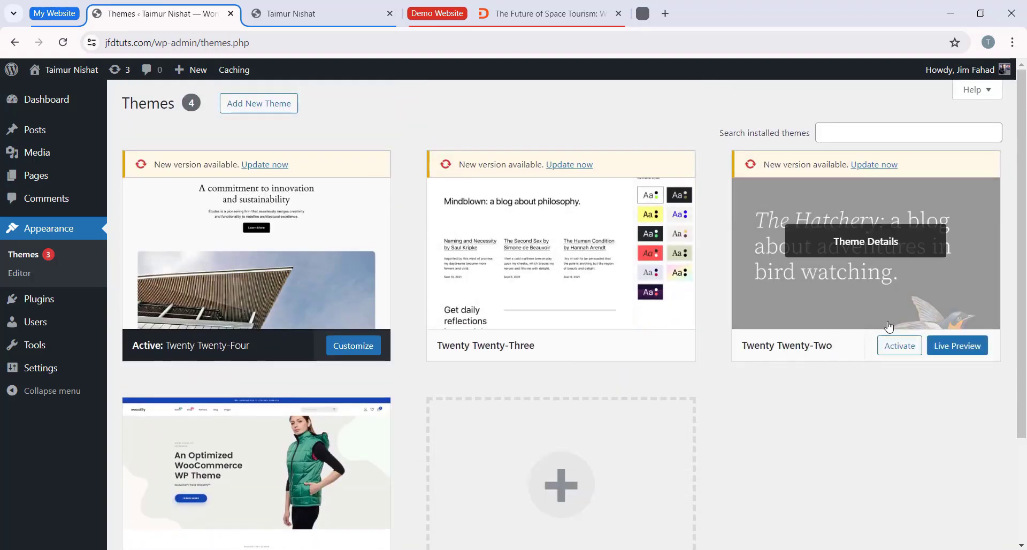
pyautogui.click(900, 347)
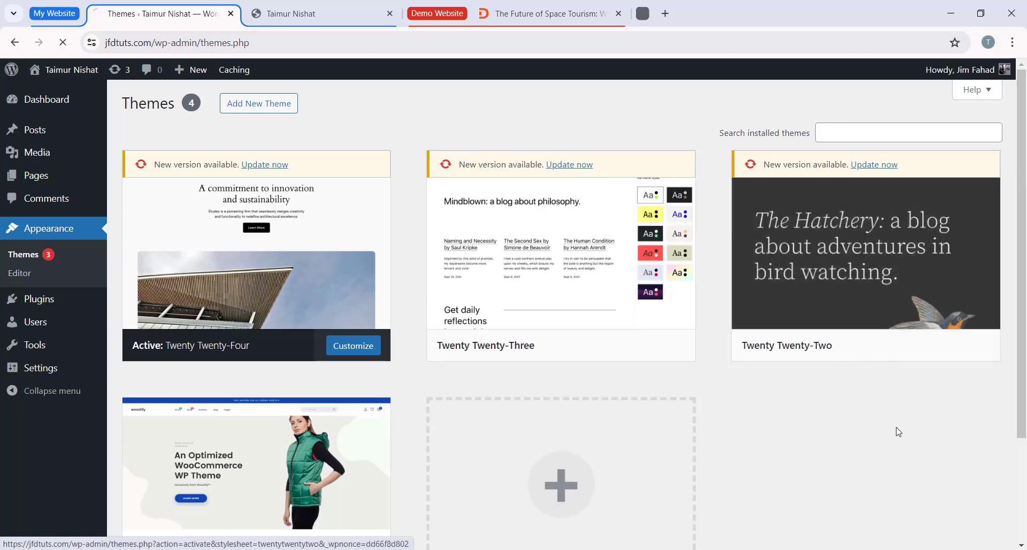
pyautogui.click(356, 17)
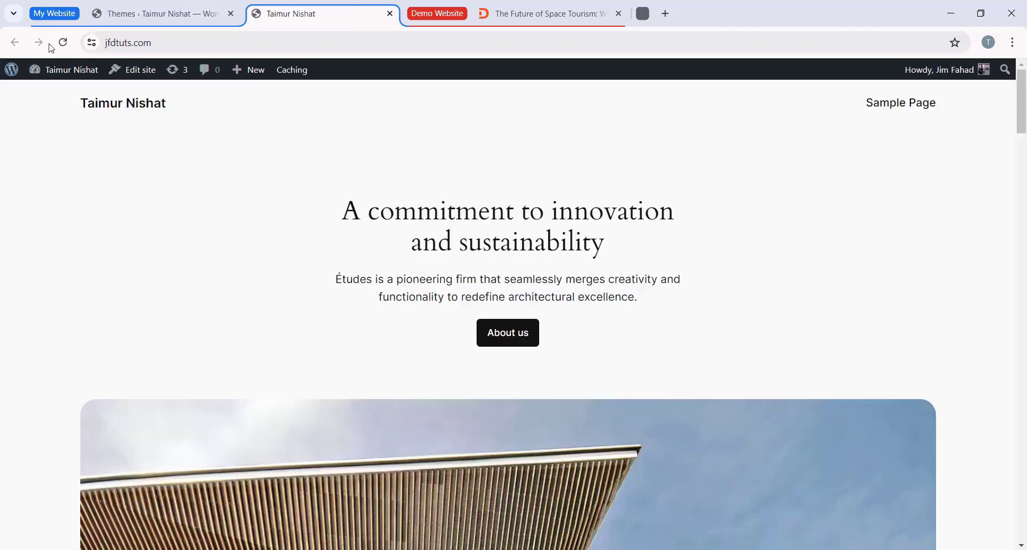
pyautogui.click(63, 42)
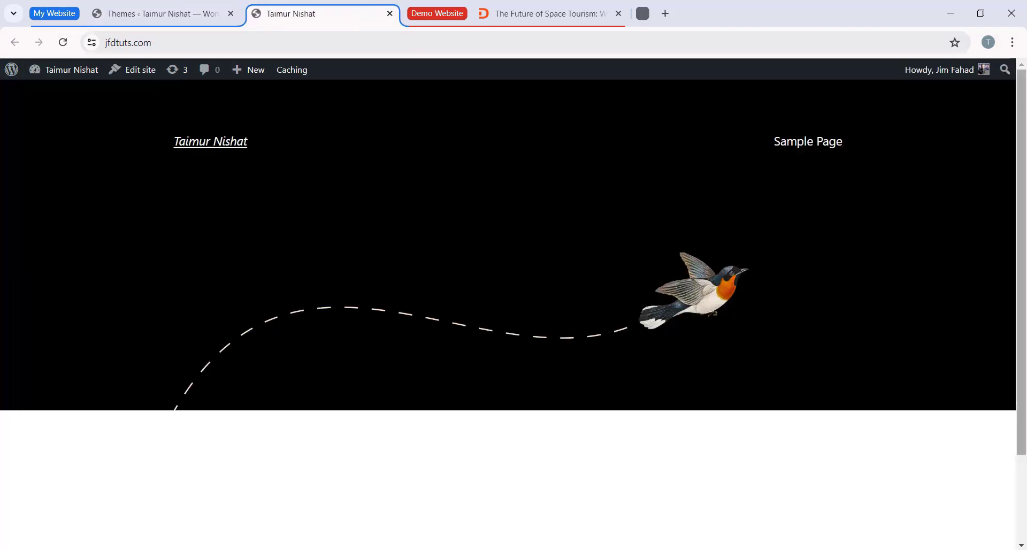
pyautogui.scroll(-3, 1024, 105)
pyautogui.scroll(3, 222, 198)
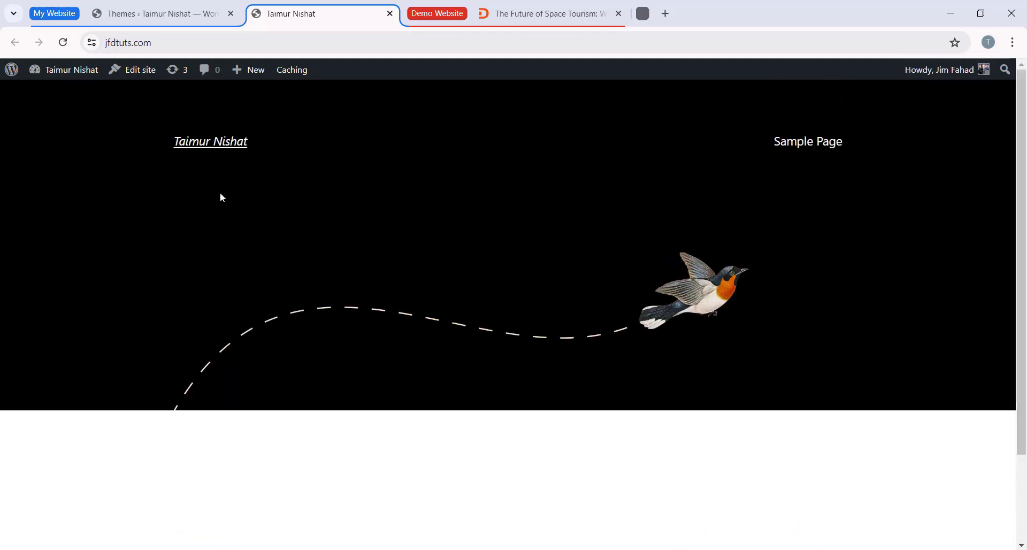
# Step: Return to the installed themes in the dashboard and open the page for adding a new theme
pyautogui.click(161, 14)
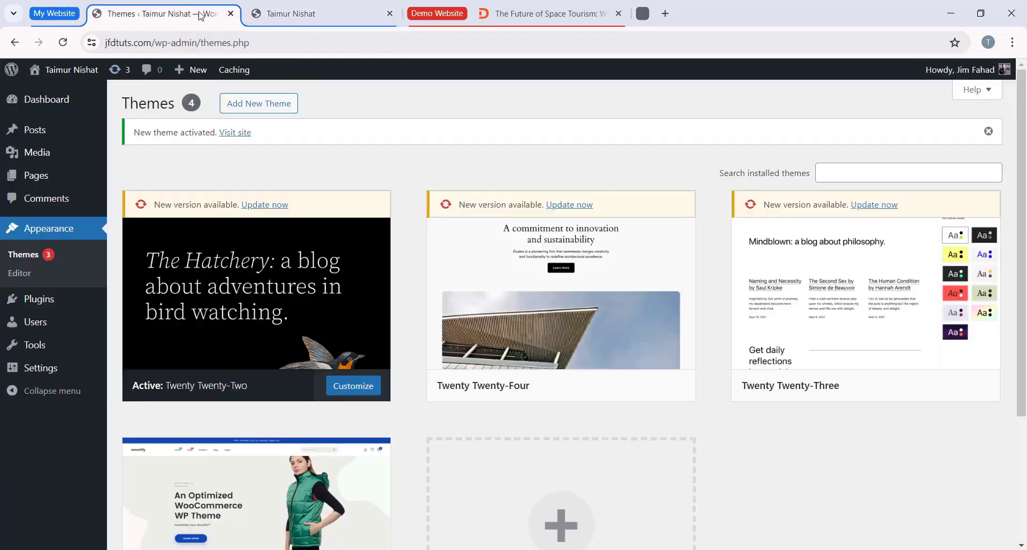
pyautogui.scroll(-2, 897, 271)
pyautogui.scroll(2, 256, 240)
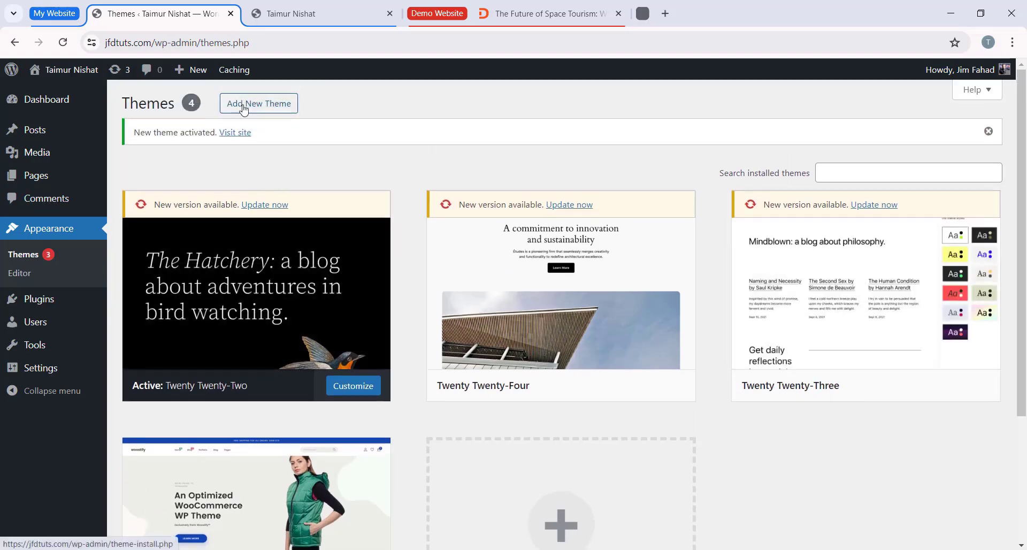
pyautogui.scroll(-3, 261, 115)
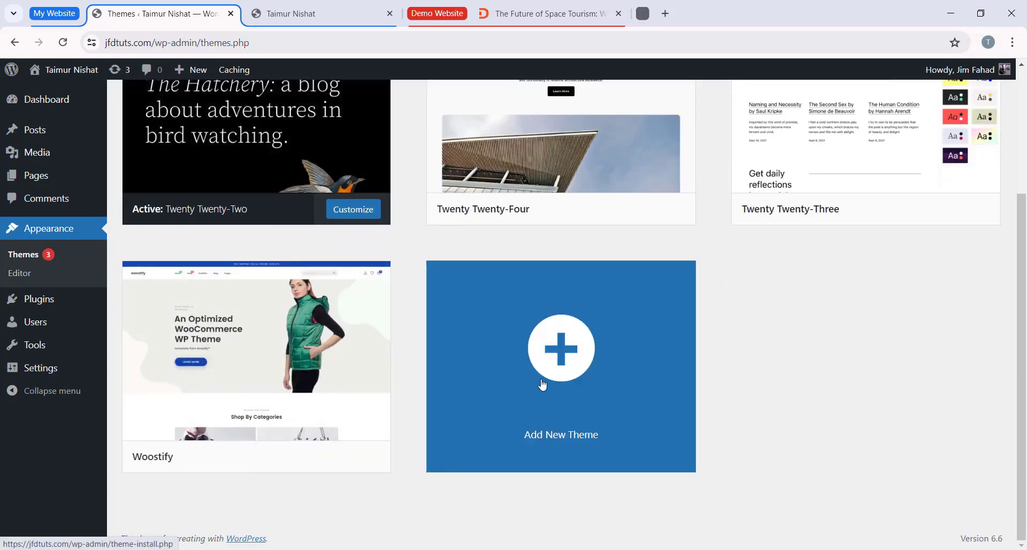
pyautogui.click(582, 351)
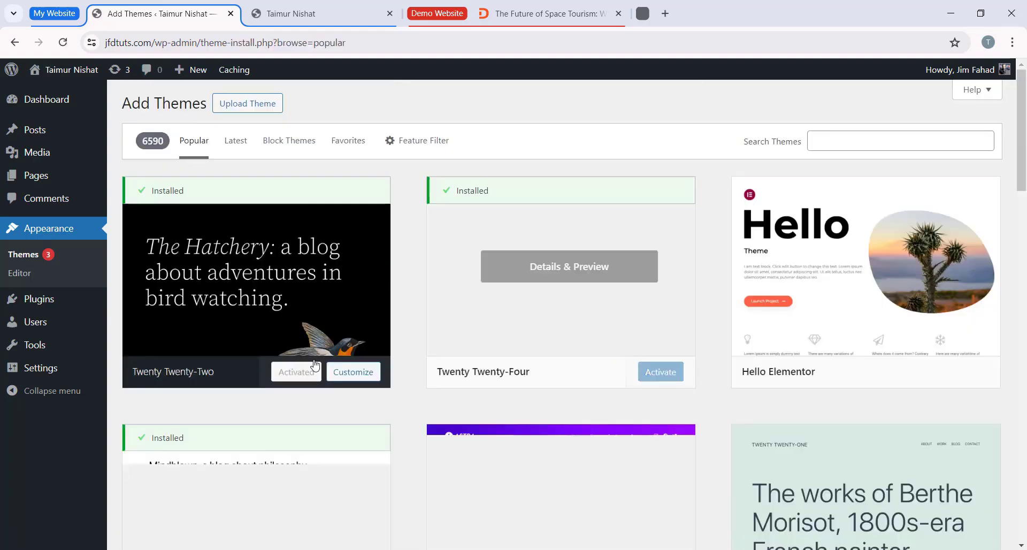
# Step: Browse the popular themes in the WordPress theme directory and look at its search field
pyautogui.scroll(-5, 397, 314)
pyautogui.scroll(5, 397, 314)
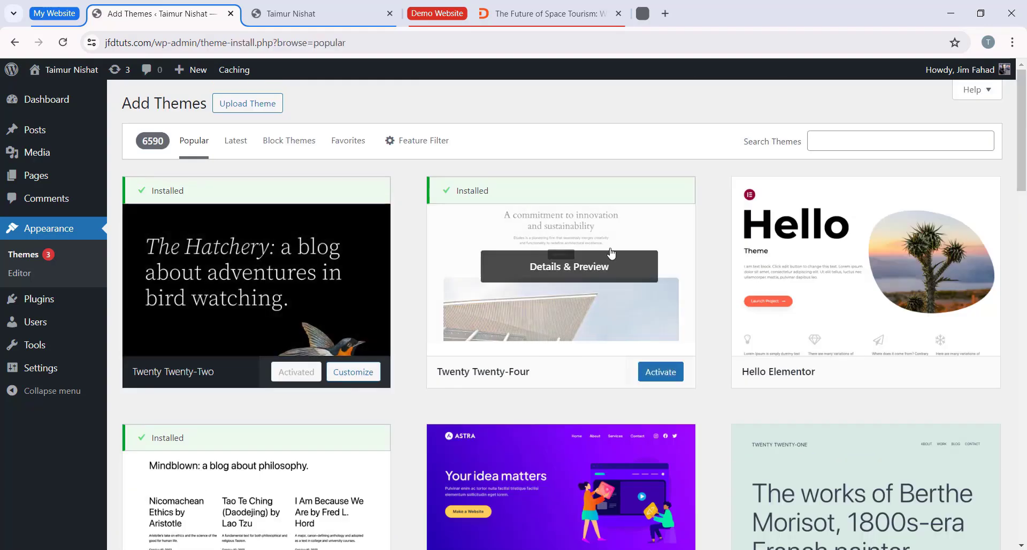
pyautogui.scroll(-20, 330, 244)
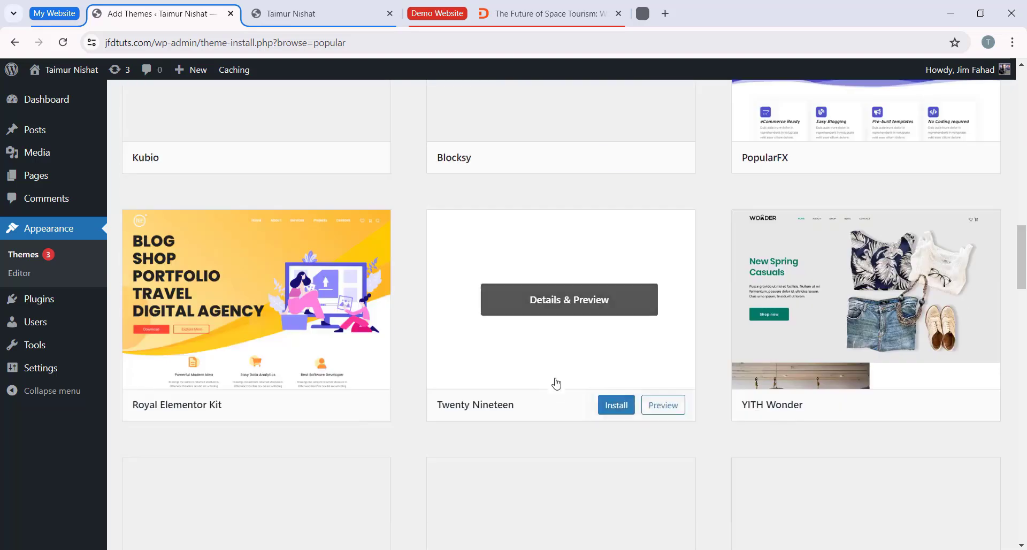
pyautogui.scroll(20, 555, 382)
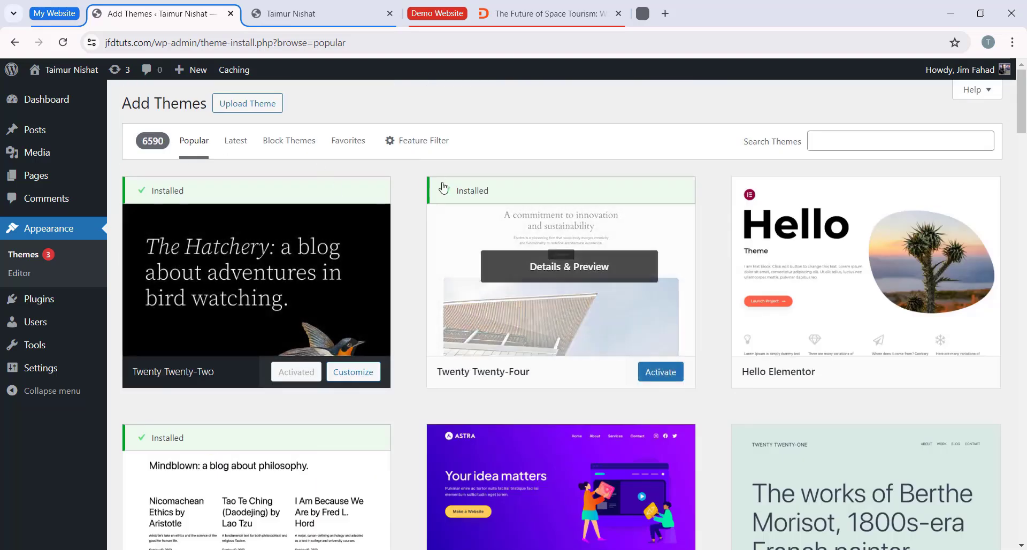
pyautogui.click(855, 138)
pyautogui.click(641, 142)
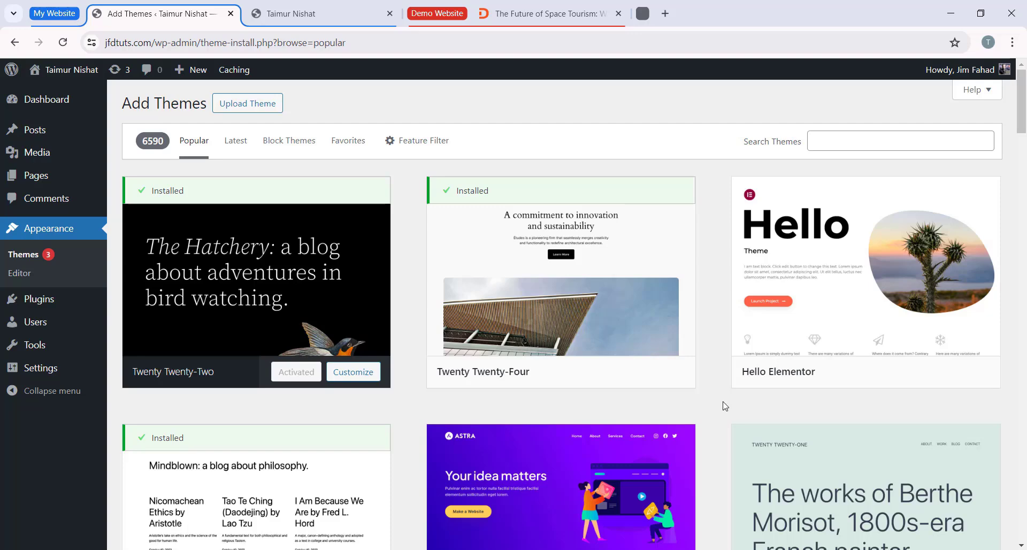
# Step: Open jimfahaddigital.com in a new tab and go to its tutorial "How to Make Blog And Newspaper Website using WordPress 2024"
pyautogui.click(665, 14)
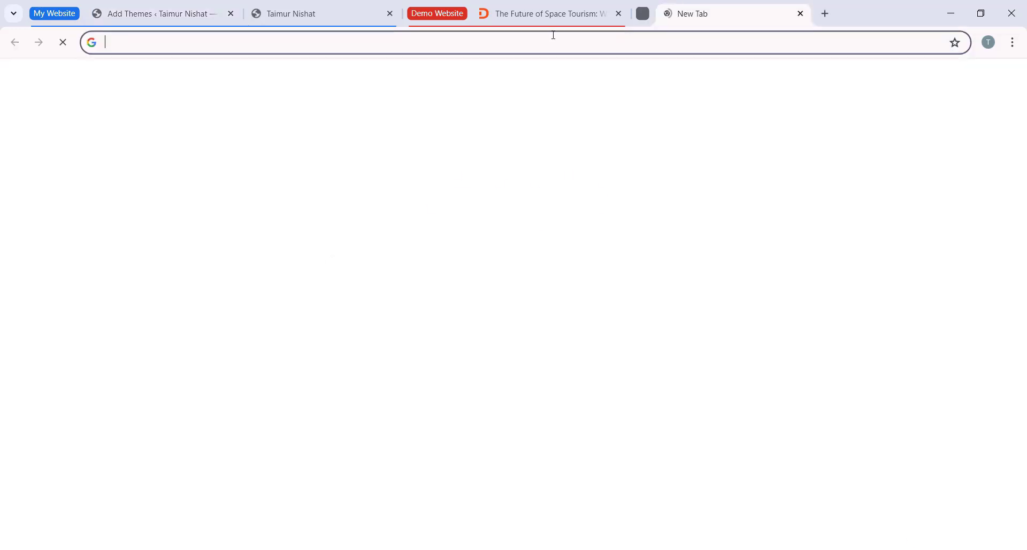
pyautogui.write('jimfahad')
pyautogui.press('Return')
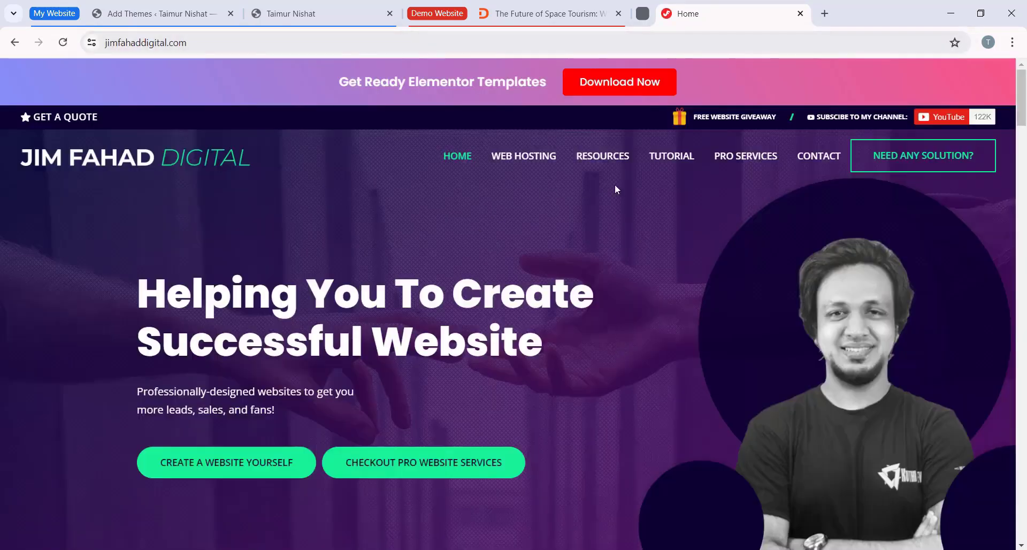
pyautogui.click(677, 159)
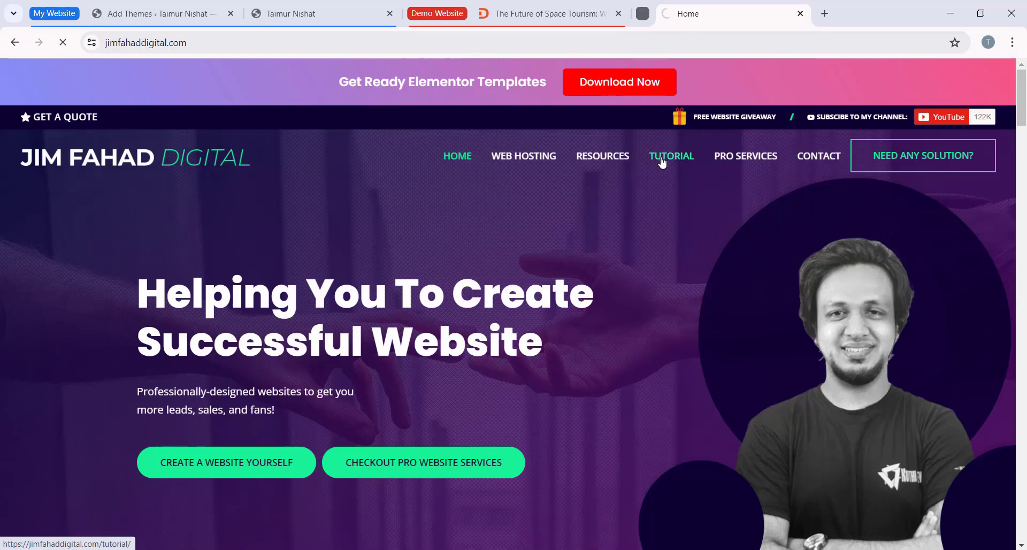
pyautogui.scroll(-6, 96, 252)
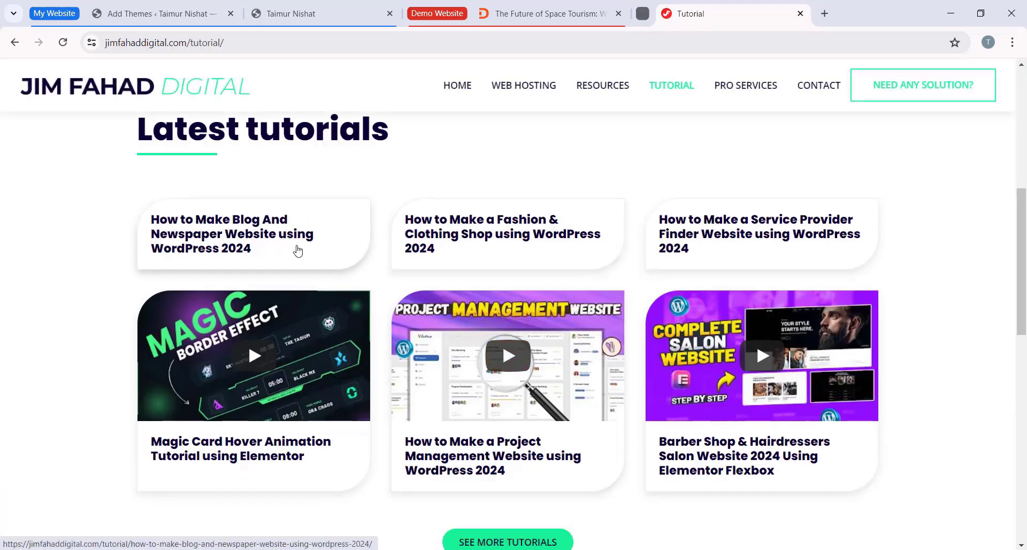
pyautogui.scroll(1, 208, 309)
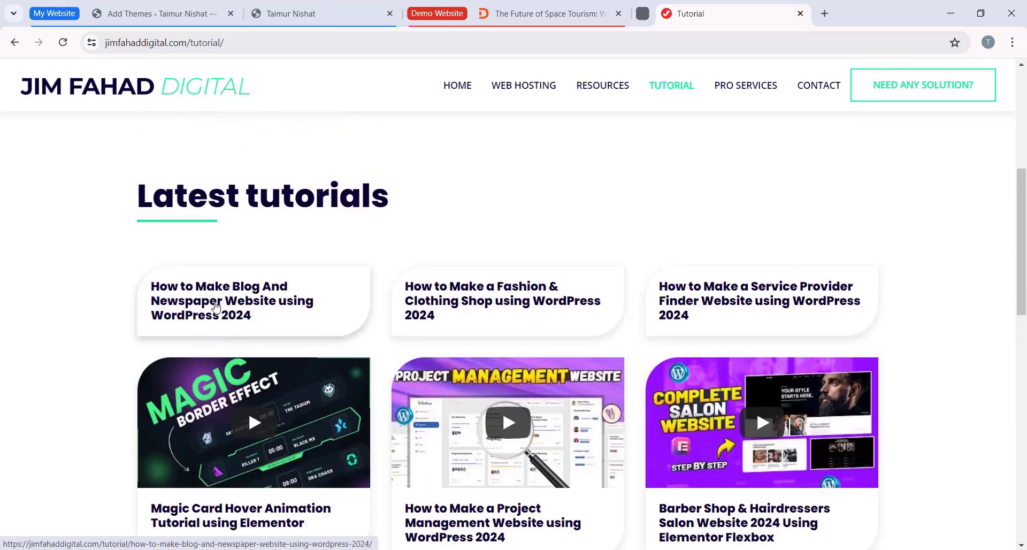
pyautogui.click(270, 287)
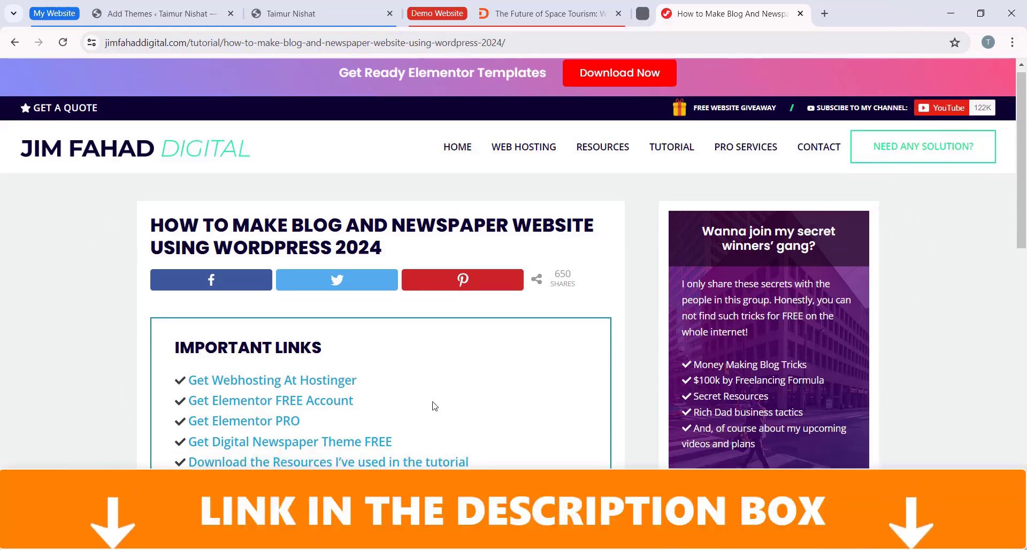
# Step: Open the free Digital Newspaper theme's page from the tutorial's Important Links
pyautogui.scroll(-2, 155, 350)
pyautogui.scroll(-1, 224, 244)
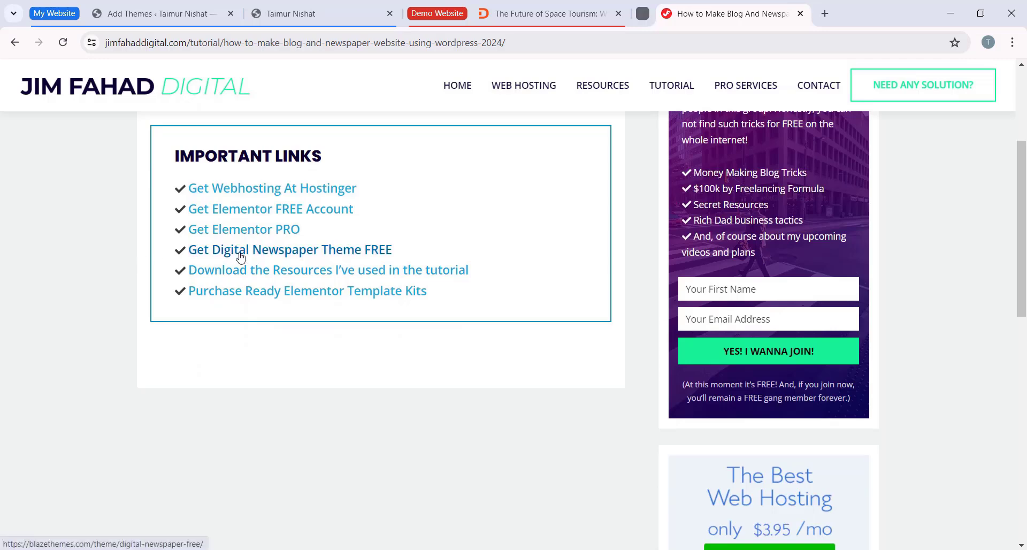
pyautogui.click(329, 260)
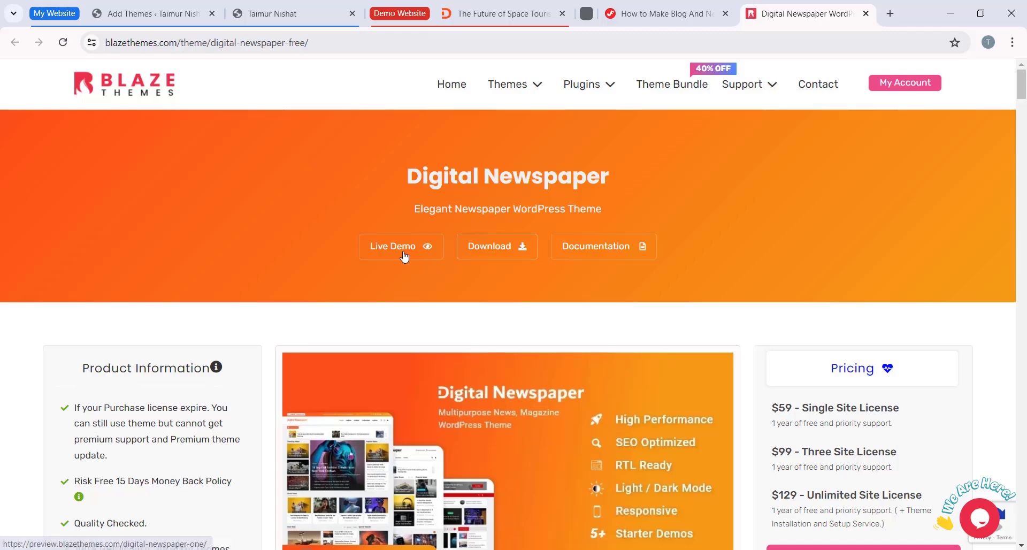
# Step: Review the Digital Newspaper theme page on Blaze Themes, including its product information, pricing and layout features
pyautogui.scroll(-5, 704, 257)
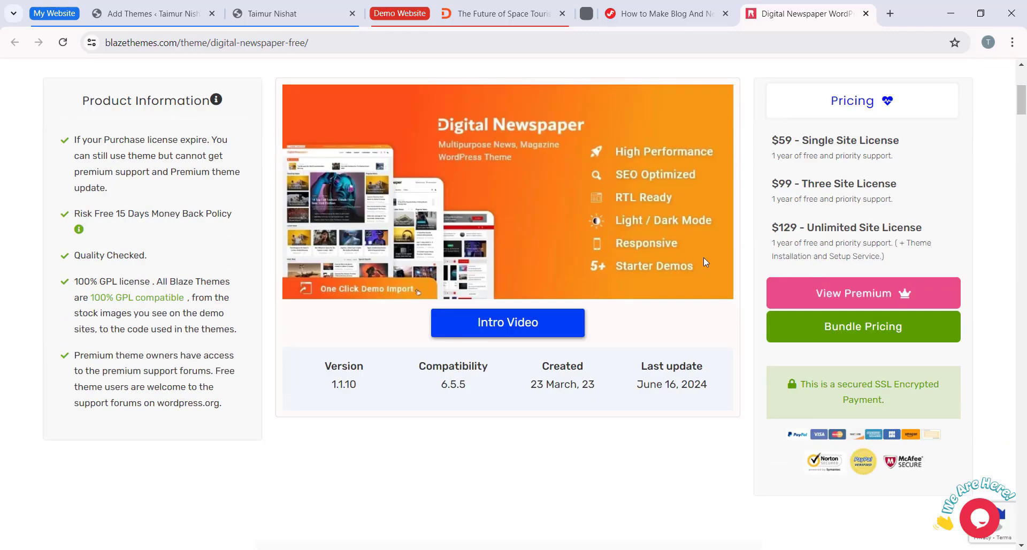
pyautogui.scroll(3, 704, 258)
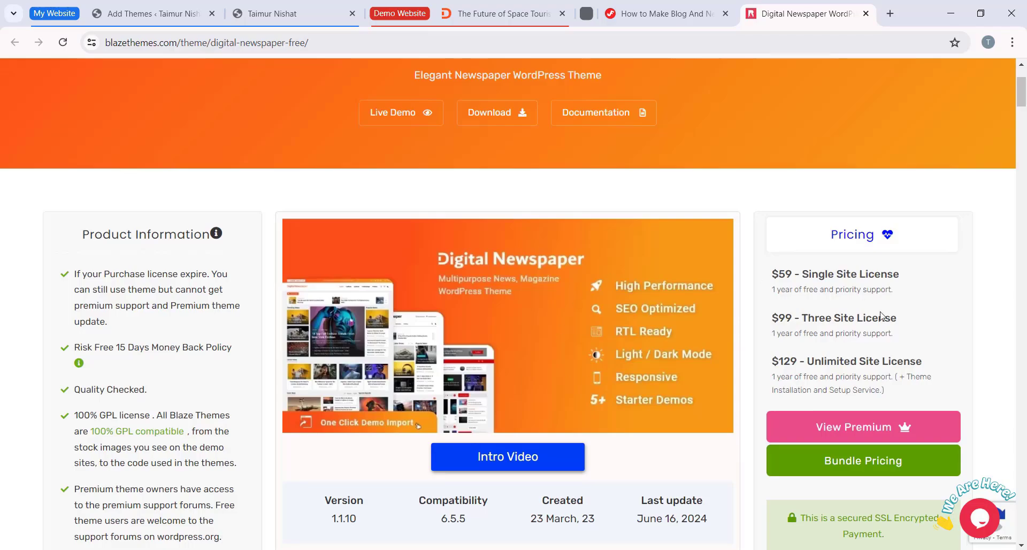
pyautogui.scroll(-1, 706, 330)
pyautogui.scroll(4, 782, 273)
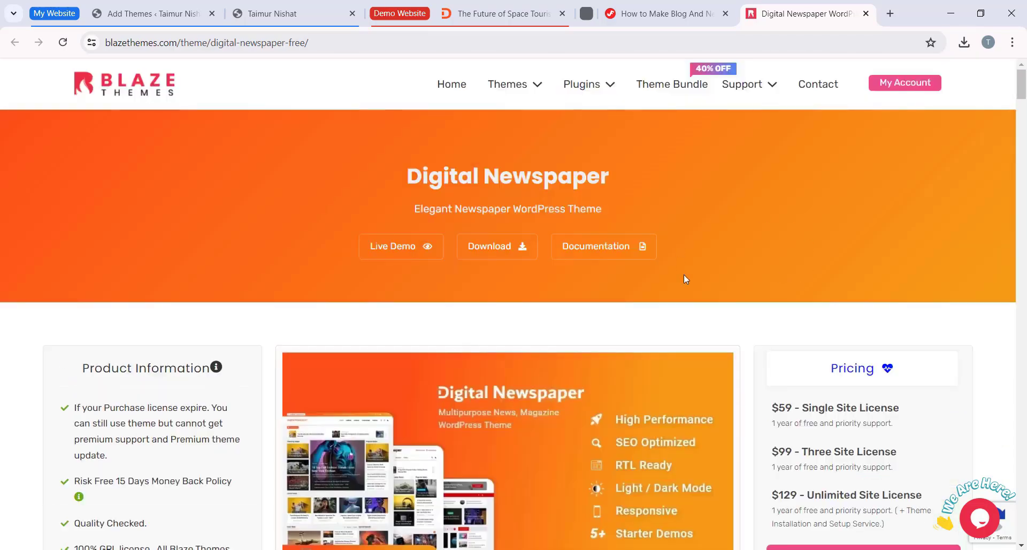
pyautogui.scroll(-6, 823, 304)
pyautogui.moveTo(1021, 113)
pyautogui.mouseDown()
pyautogui.moveTo(1023, 212)
pyautogui.moveTo(1025, 114)
pyautogui.mouseUp()
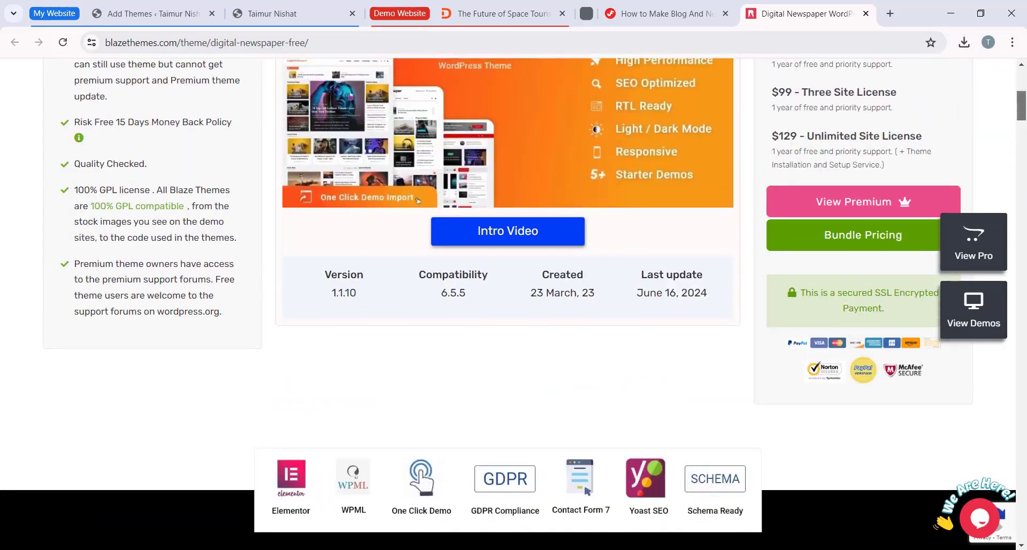
pyautogui.scroll(6, 1006, 230)
pyautogui.scroll(-15, 711, 279)
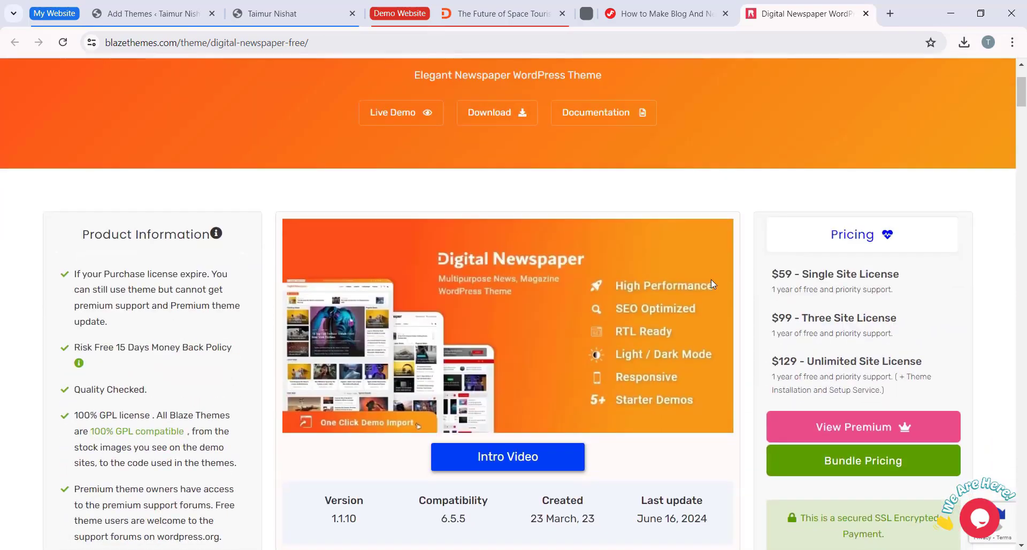
pyautogui.scroll(-8, 415, 295)
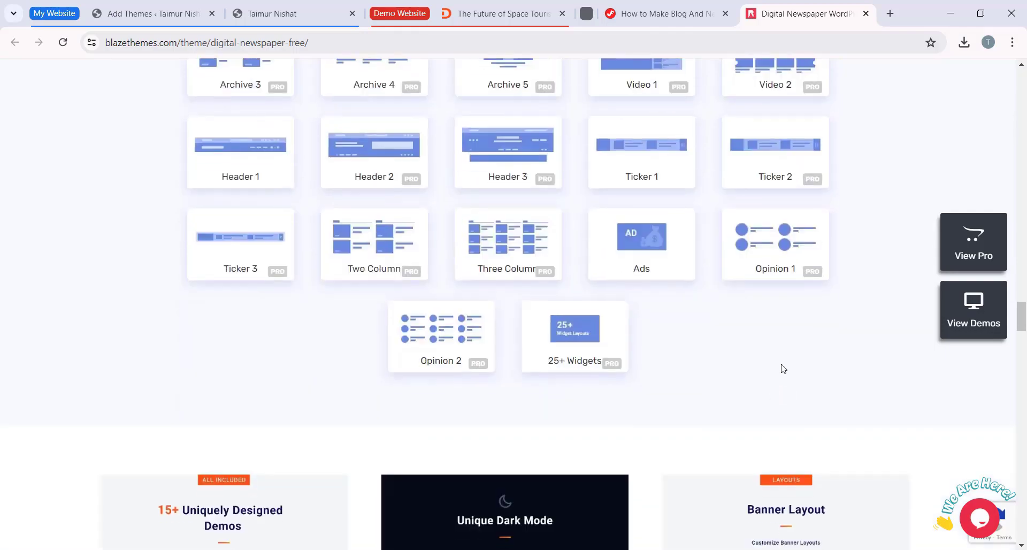
pyautogui.scroll(20, 478, 303)
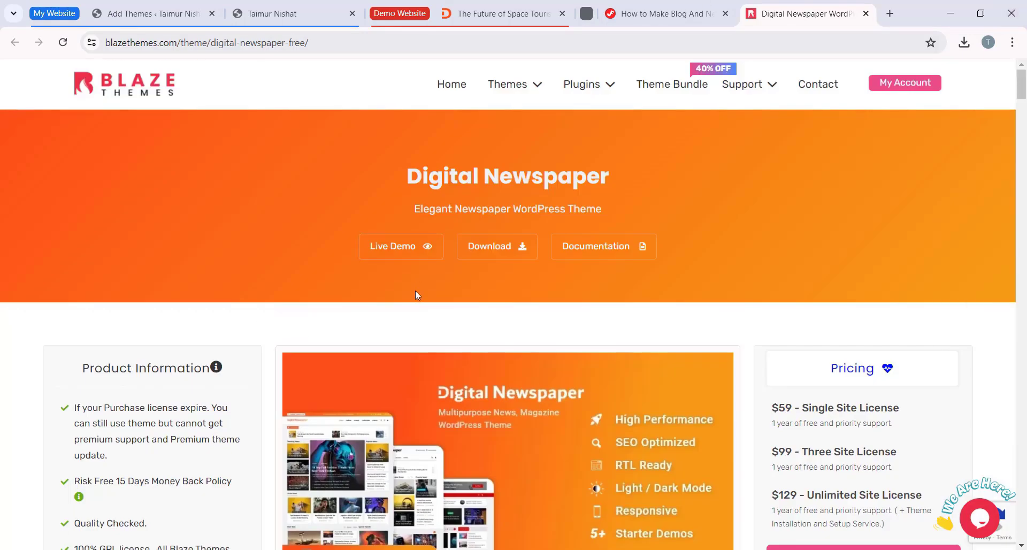
# Step: Download the Digital Newspaper theme and check digital-newspaper.1.1.10.zip in the digi newspaper folder
pyautogui.click(499, 255)
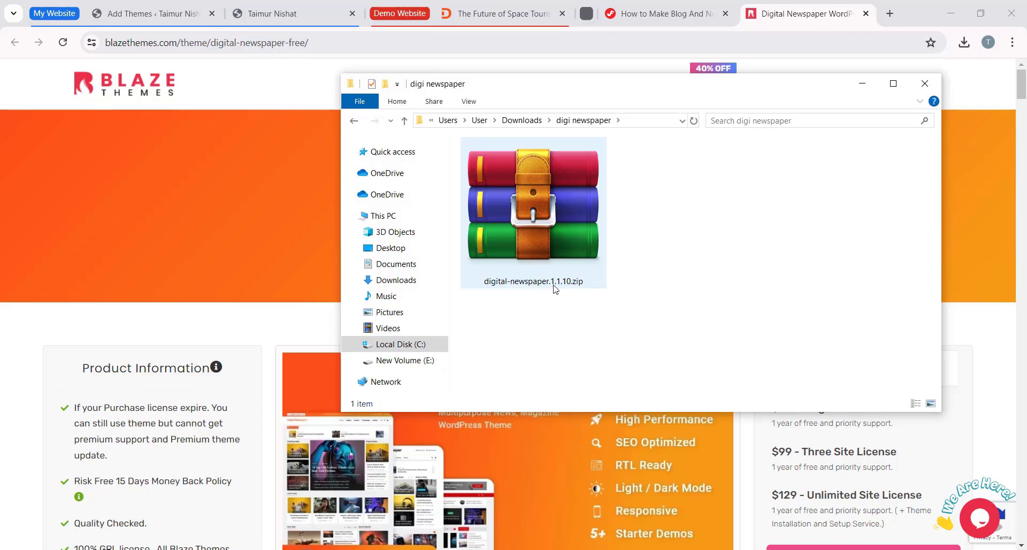
pyautogui.click(576, 247)
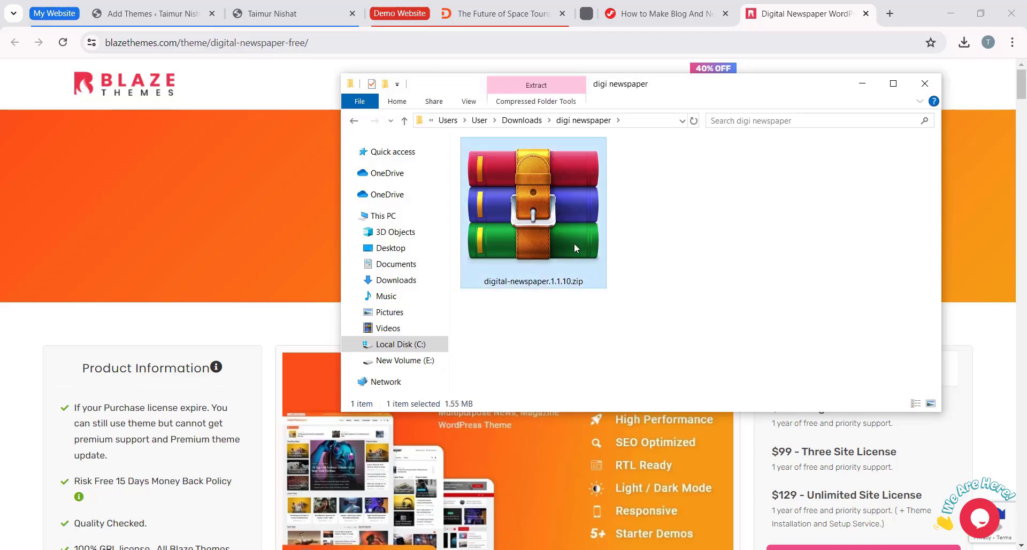
pyautogui.click(679, 230)
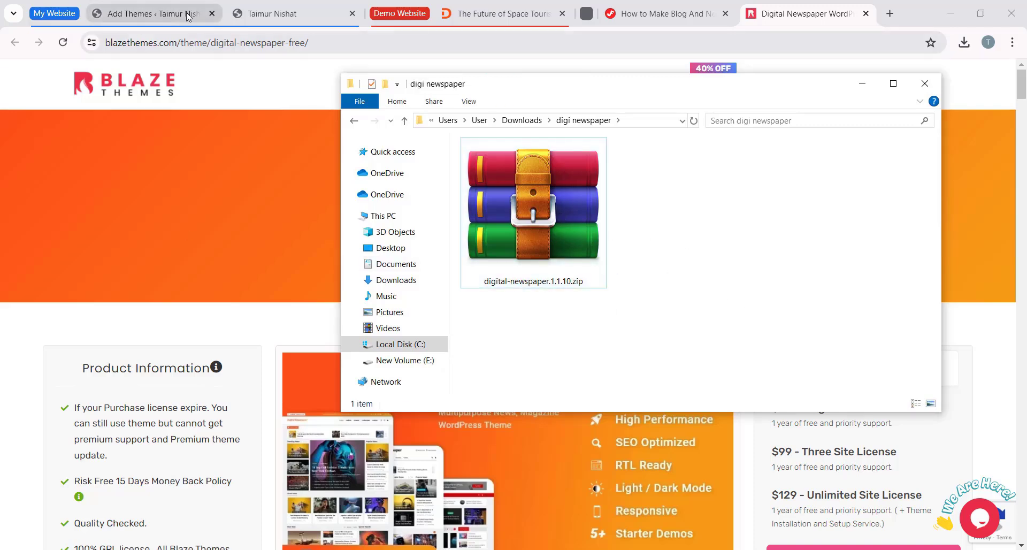
# Step: Return to the Add Themes page of jfdtuts.com and choose digital-newspaper.1.1.10.zip as the theme file to upload
pyautogui.click(129, 12)
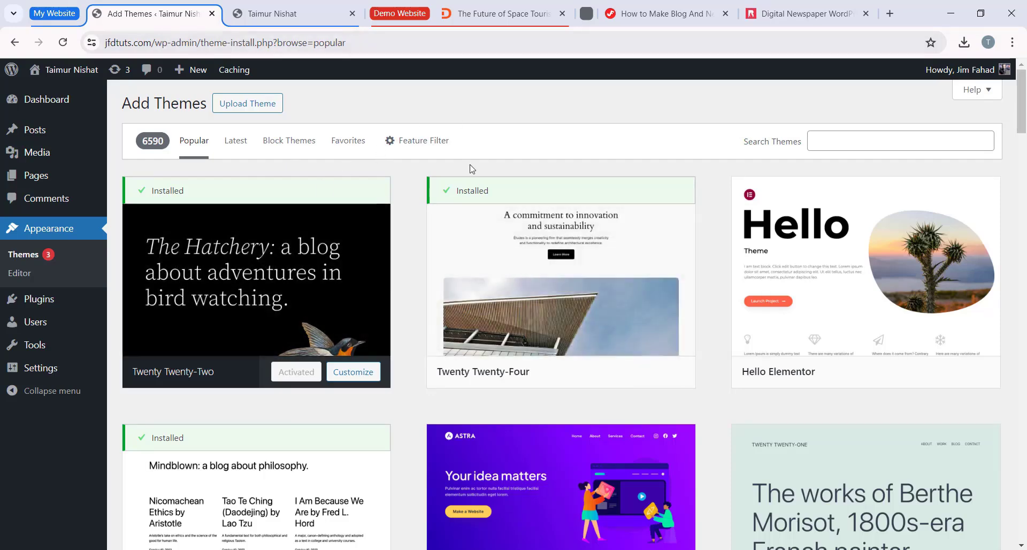
pyautogui.click(261, 110)
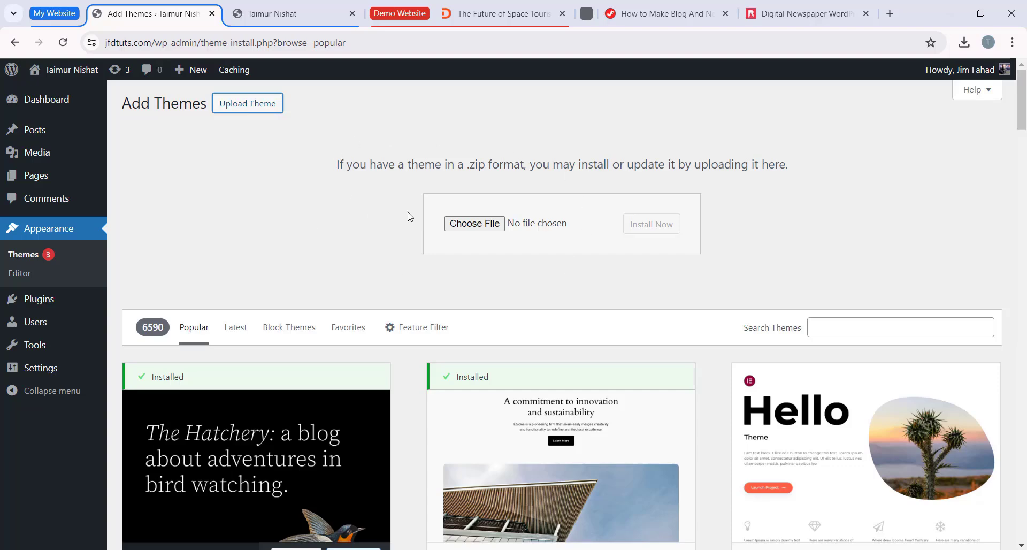
pyautogui.click(470, 227)
pyautogui.click(235, 123)
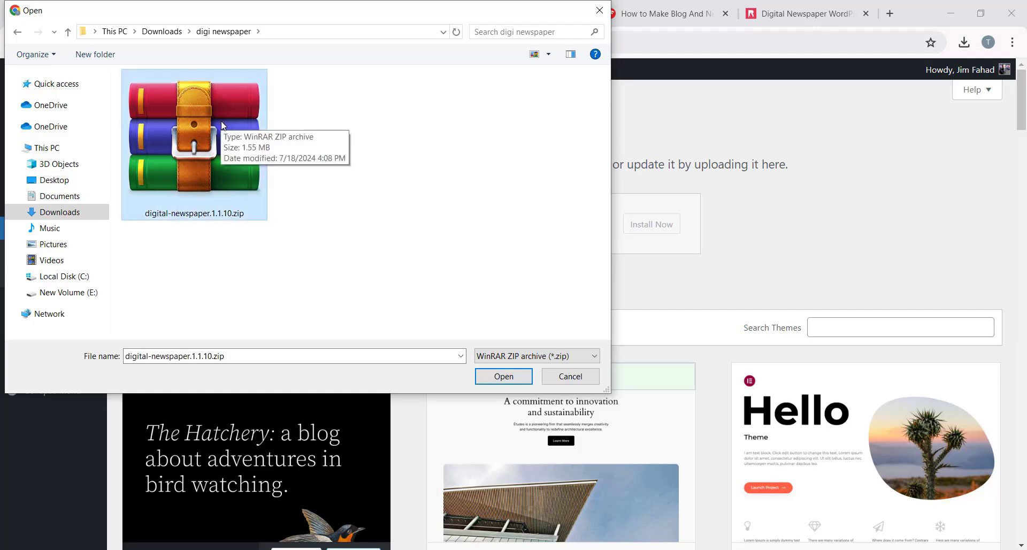
pyautogui.click(514, 378)
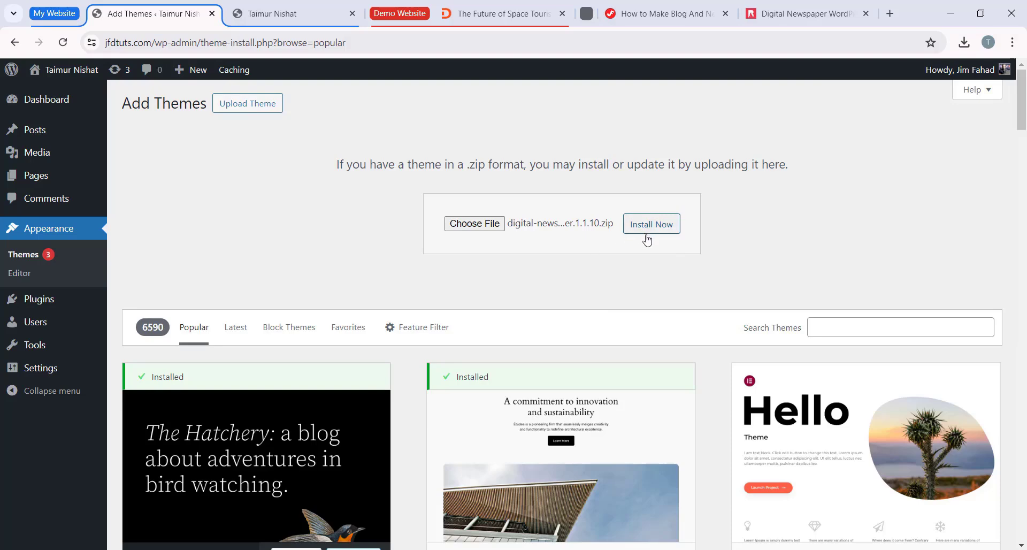
# Step: Install the uploaded Digital Newspaper theme and activate it on jfdtuts.com
pyautogui.click(652, 224)
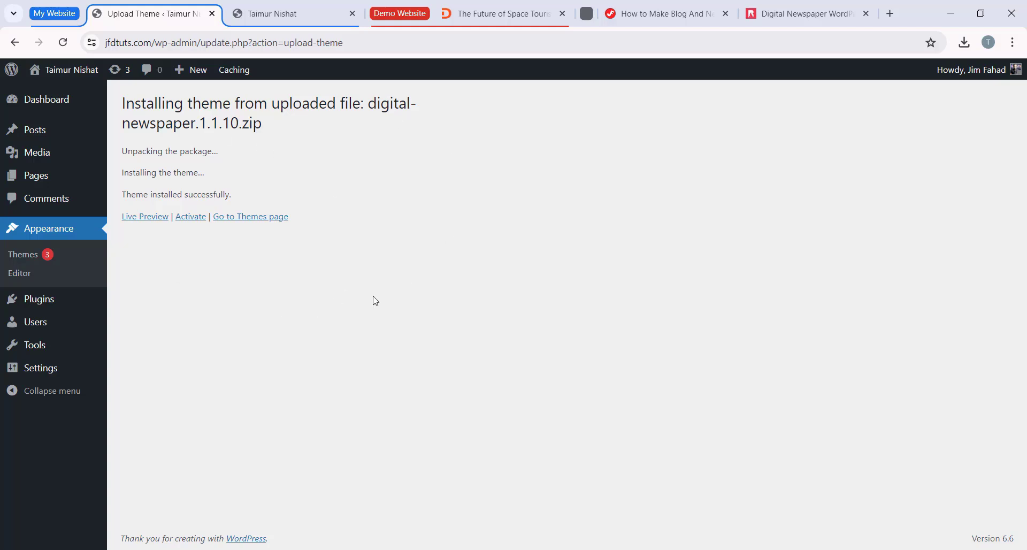
pyautogui.click(191, 218)
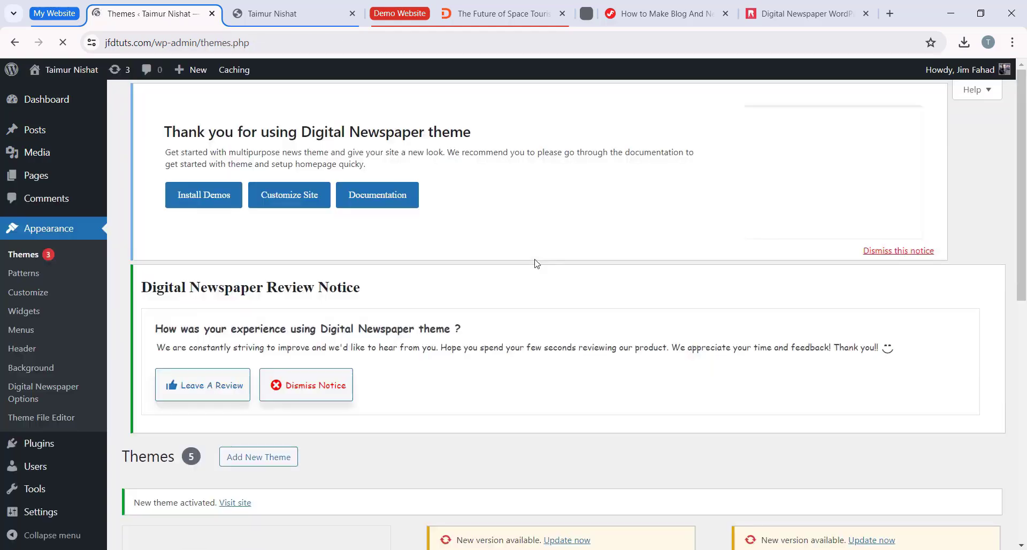
pyautogui.scroll(-3, 518, 332)
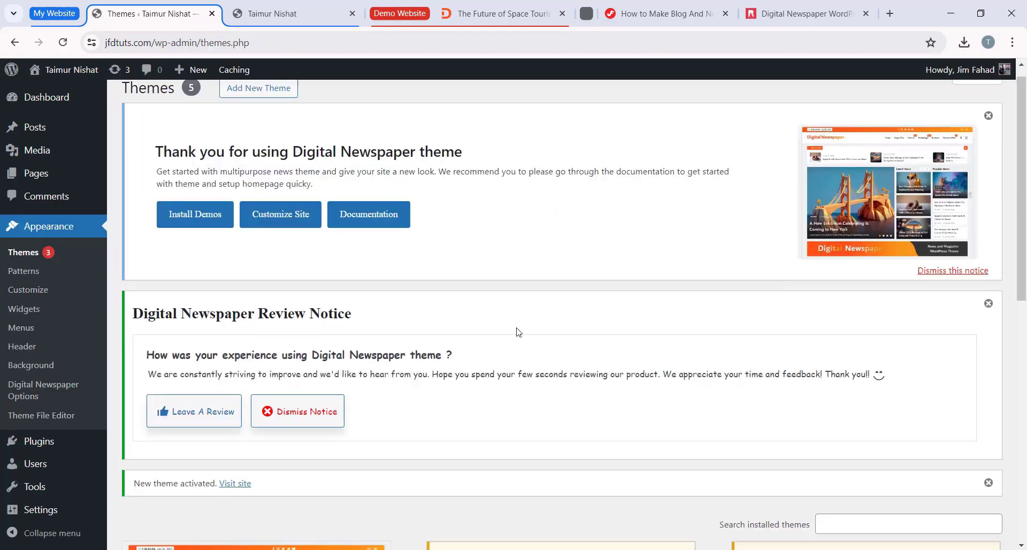
pyautogui.scroll(3, 486, 226)
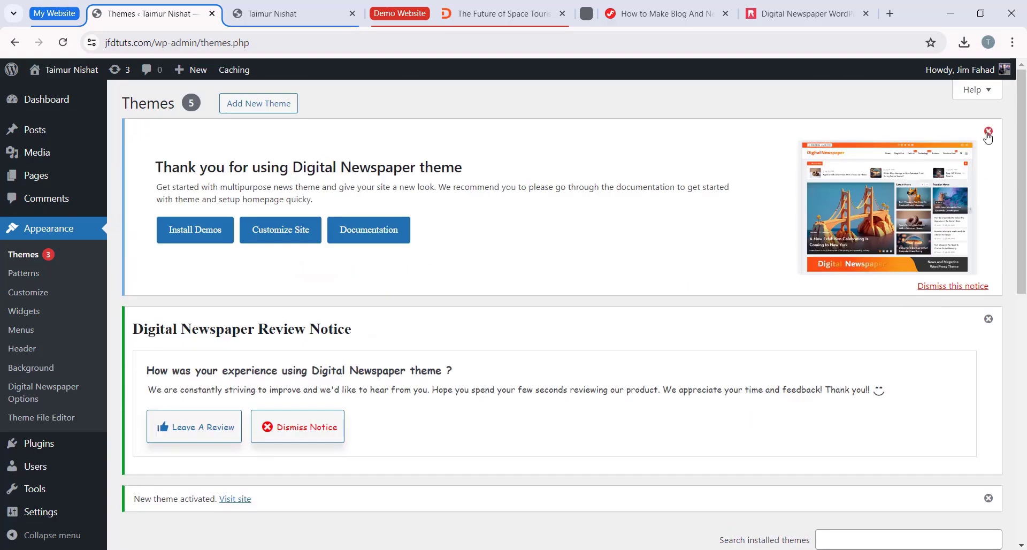
# Step: Dismiss the theme welcome, review and activation notices on the Themes page
pyautogui.click(988, 131)
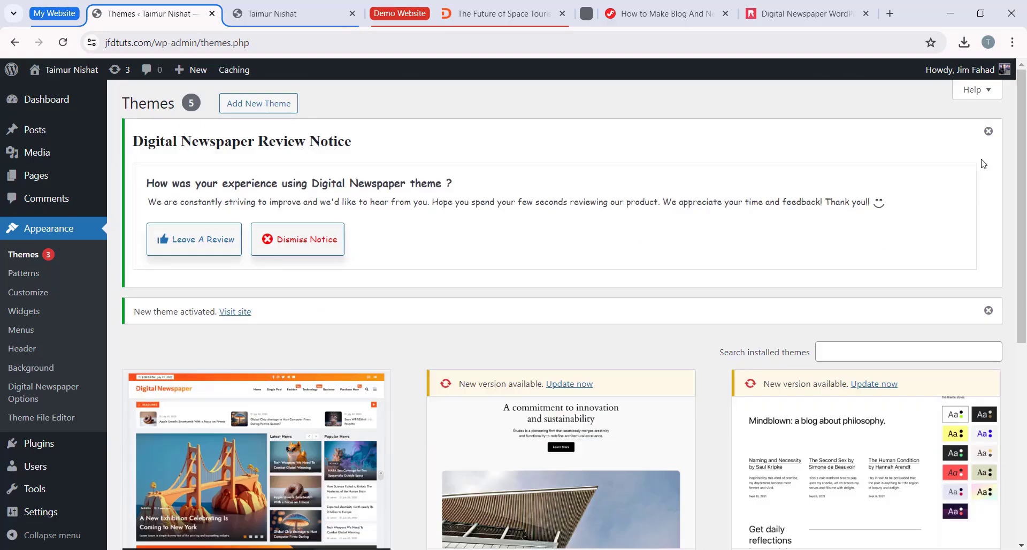
pyautogui.click(988, 131)
pyautogui.click(988, 132)
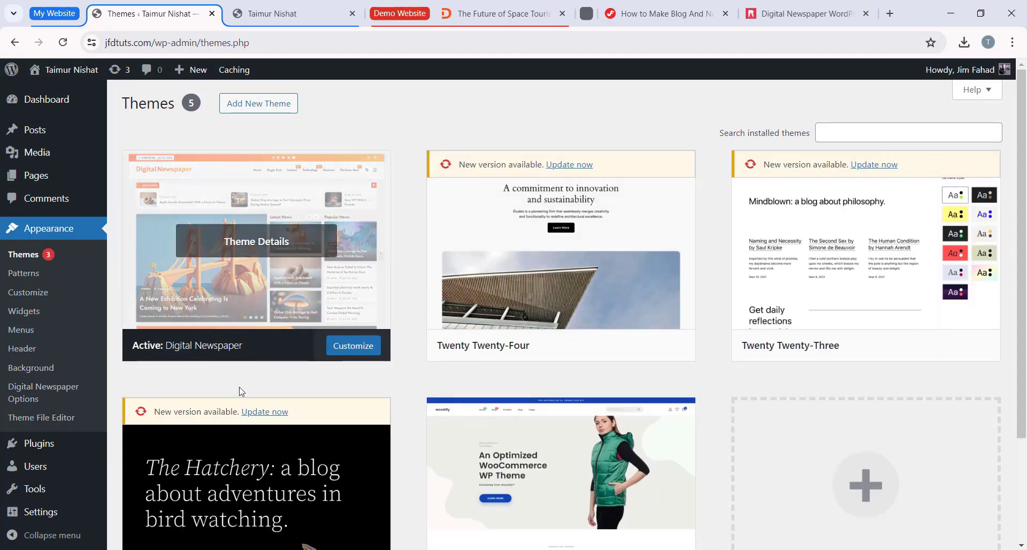
# Step: Reload the jfdtuts.com front page to view the new theme, and compare it with the jimtuts.com demo homepage
pyautogui.click(288, 15)
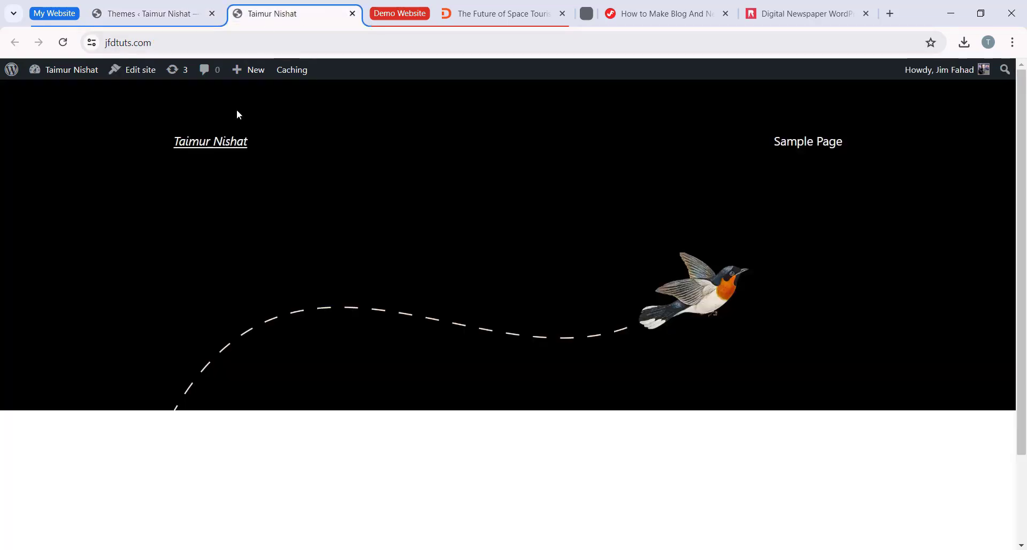
pyautogui.click(62, 44)
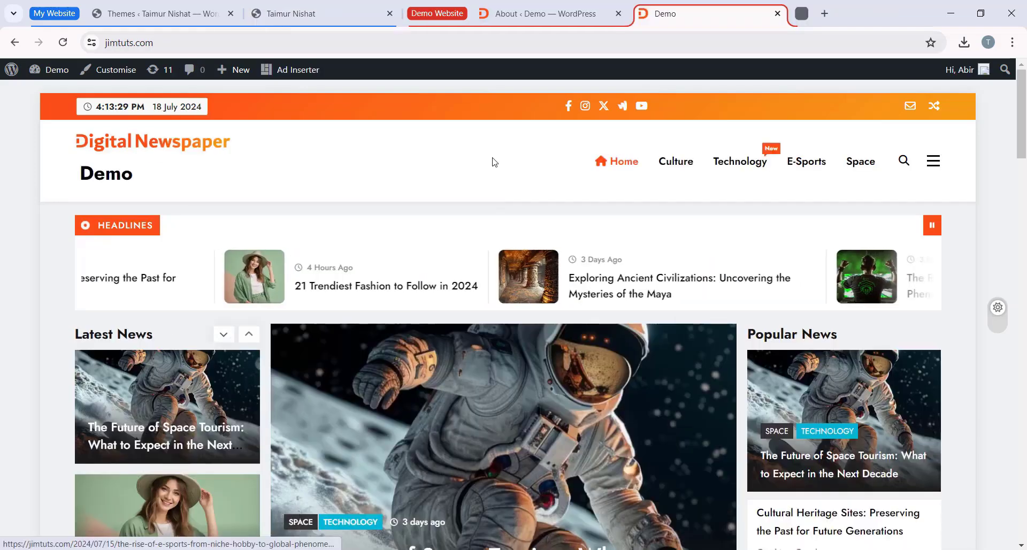
pyautogui.scroll(-7, 445, 236)
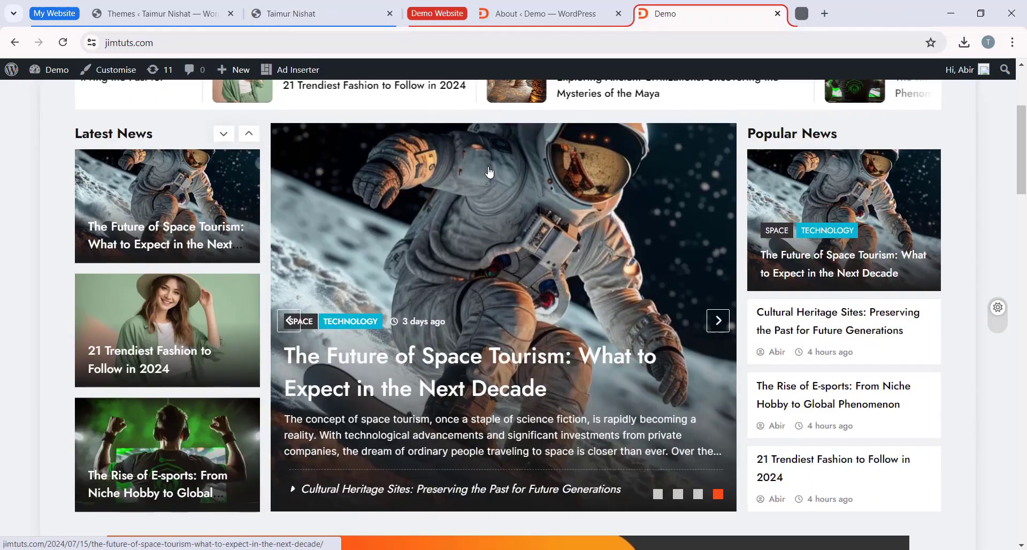
pyautogui.scroll(-12, 447, 239)
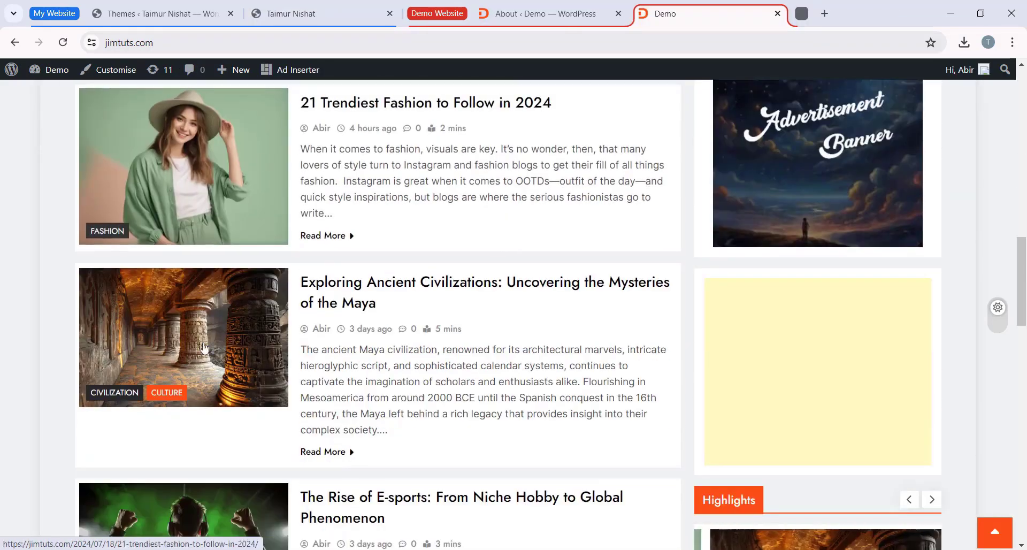
pyautogui.scroll(5, 459, 384)
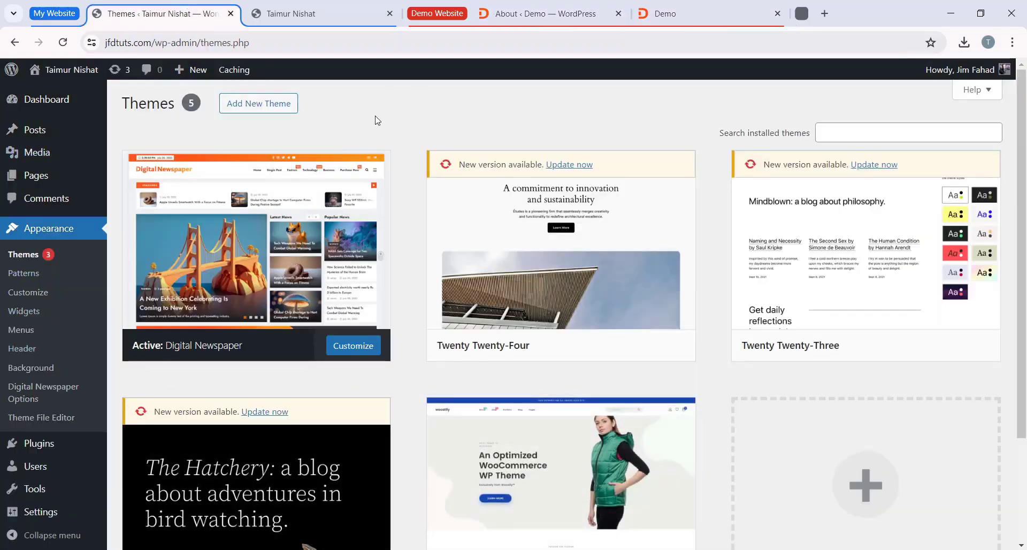
# Step: Bulk-deactivate the Classic Editor, Classic Widgets and WP Reset plugins among the installed plugins of jfdtuts.com
pyautogui.scroll(-1, 39, 386)
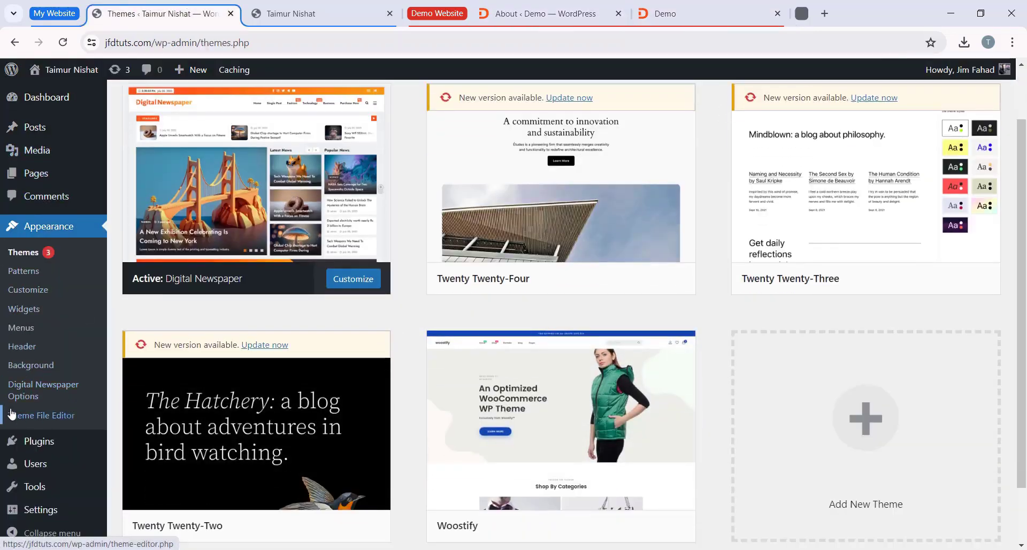
pyautogui.click(48, 442)
pyautogui.scroll(-4, 252, 265)
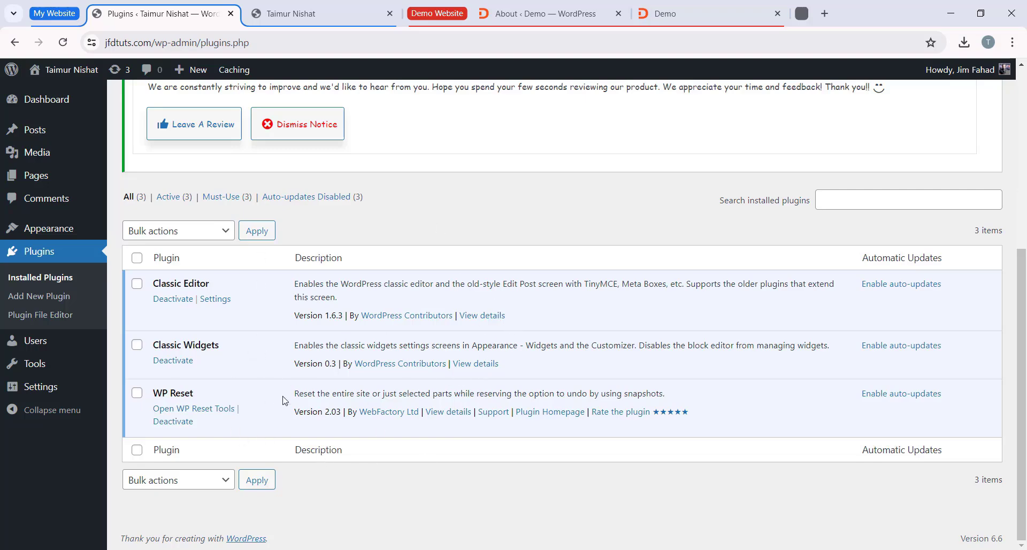
pyautogui.click(137, 284)
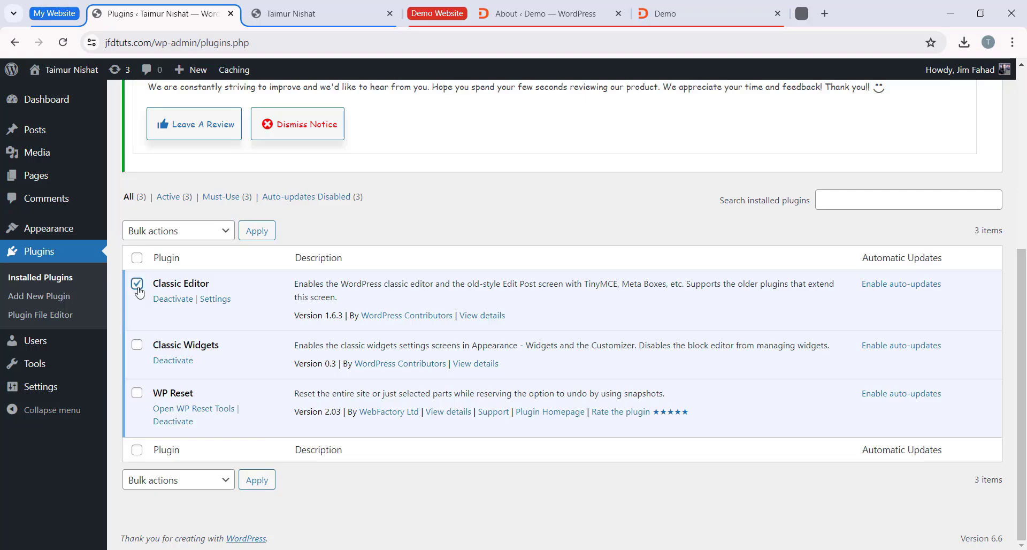
pyautogui.click(137, 345)
pyautogui.click(137, 393)
pyautogui.click(178, 235)
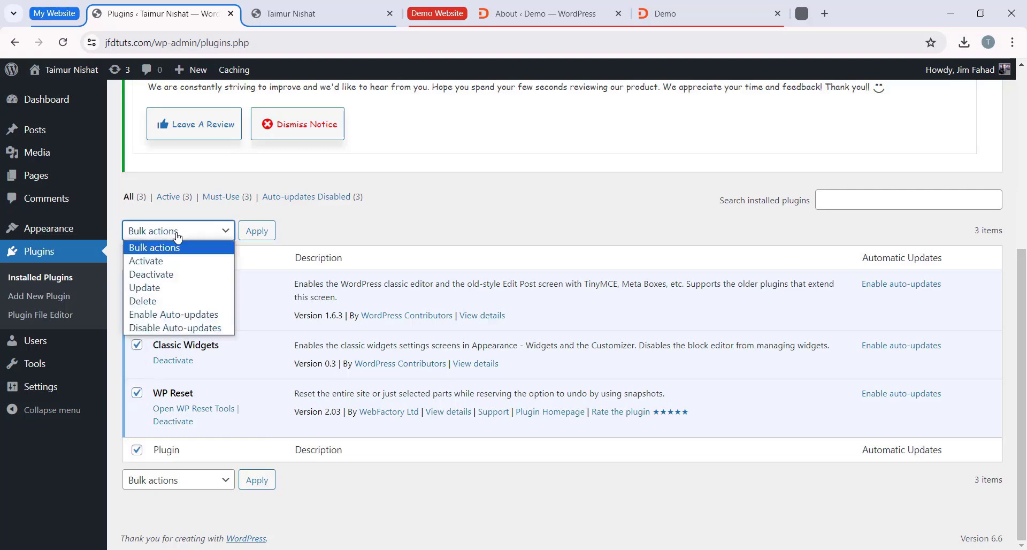
pyautogui.click(174, 273)
pyautogui.click(256, 232)
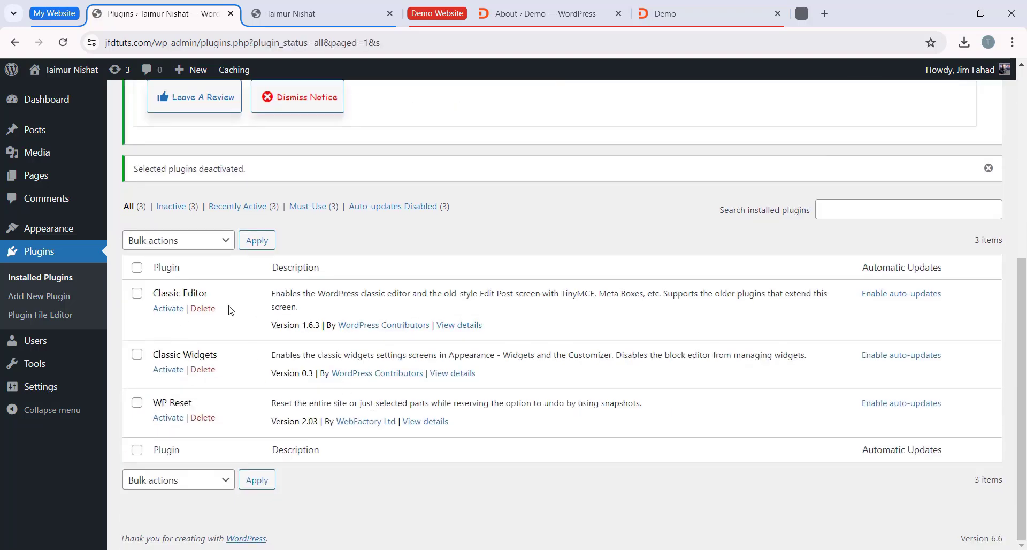
# Step: Bulk-delete the three deactivated plugins together with their data
pyautogui.click(136, 267)
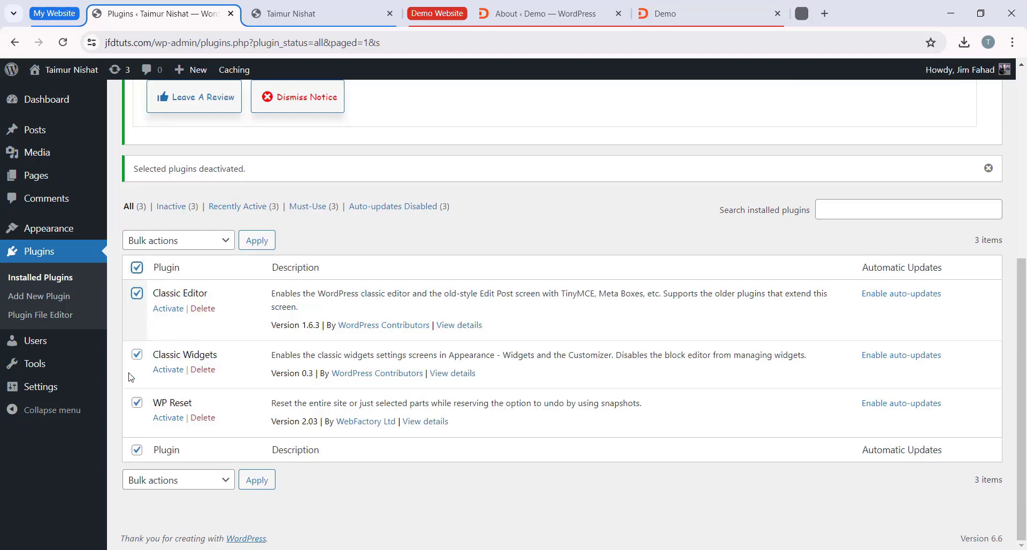
pyautogui.click(191, 244)
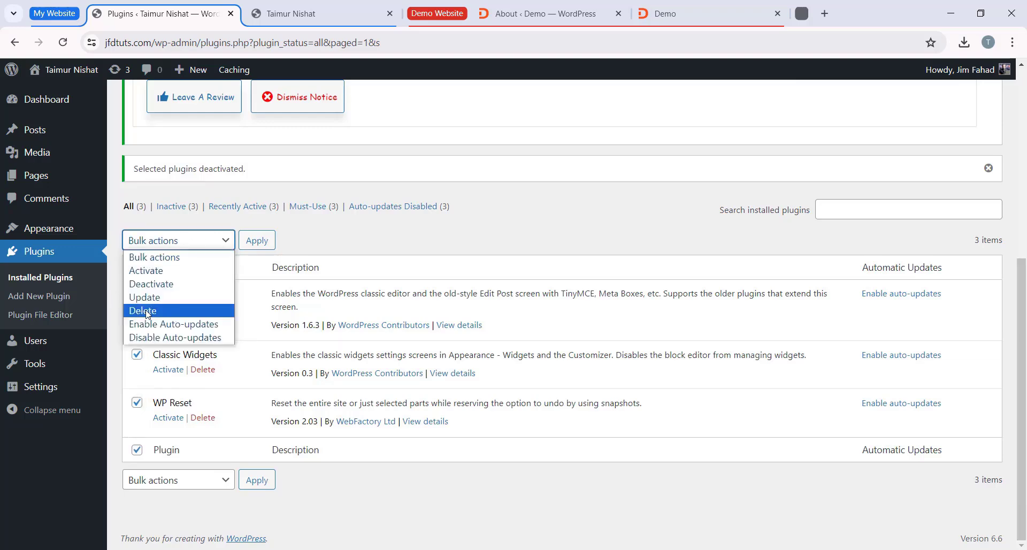
pyautogui.click(170, 311)
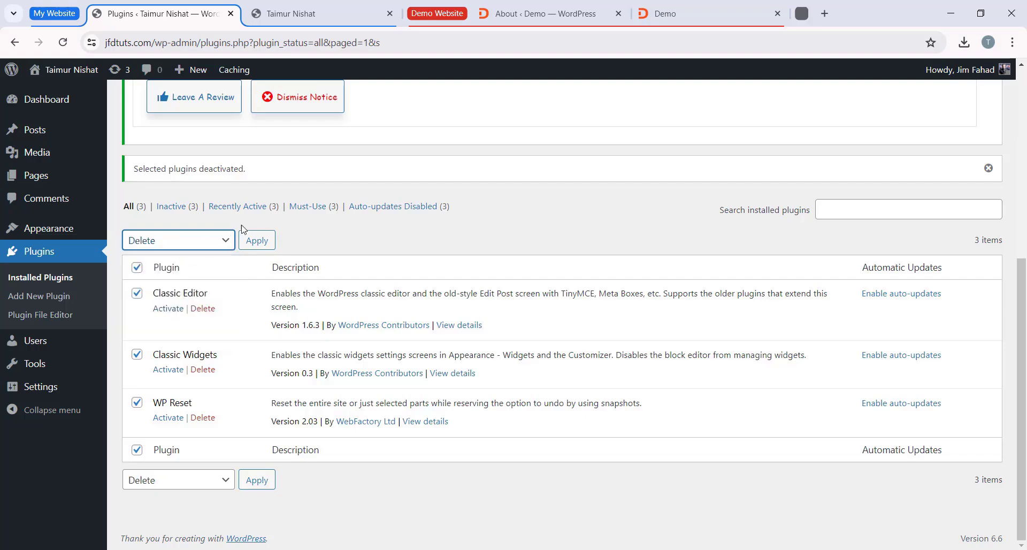
pyautogui.click(256, 240)
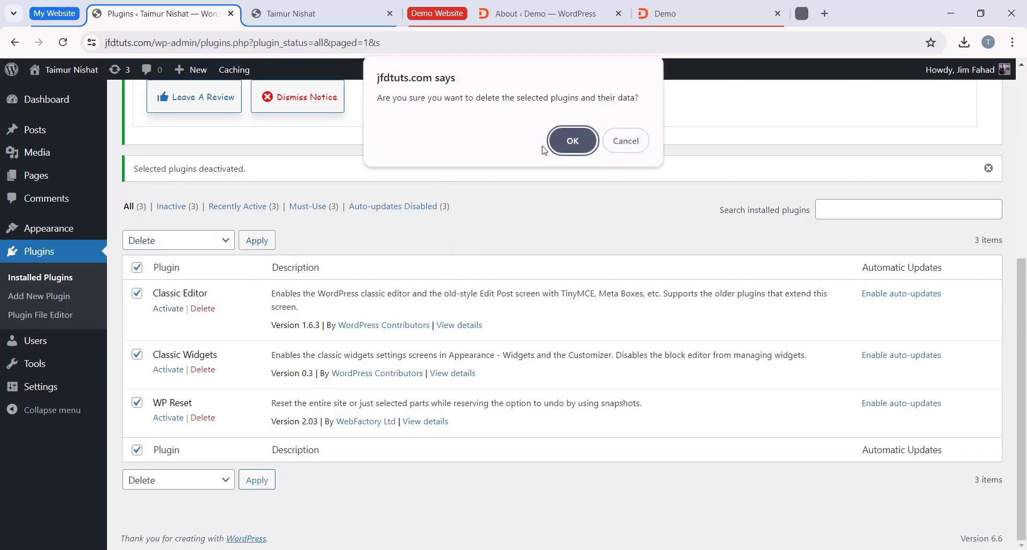
pyautogui.click(570, 141)
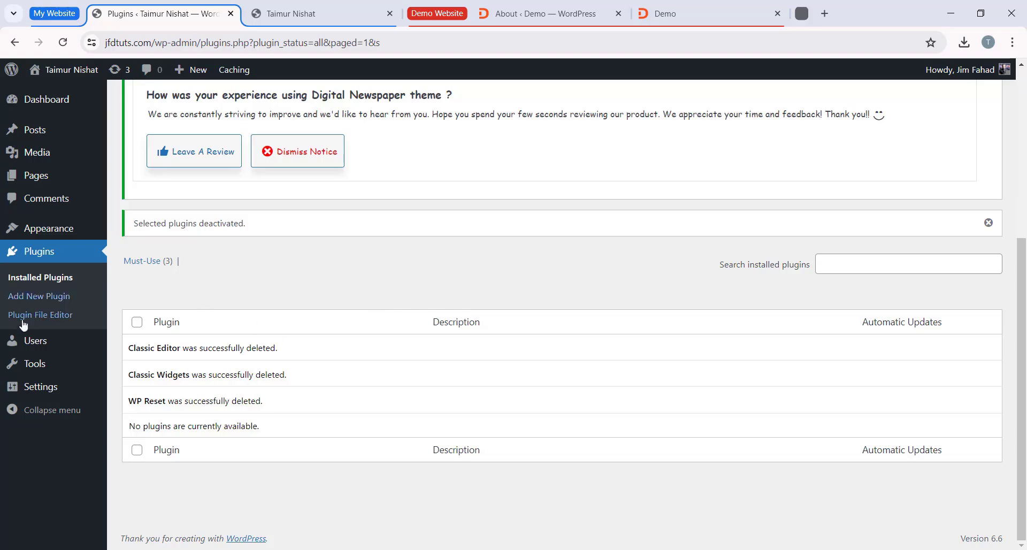
# Step: Open the admin user's profile page and look over its settings
pyautogui.moveTo(26, 338)
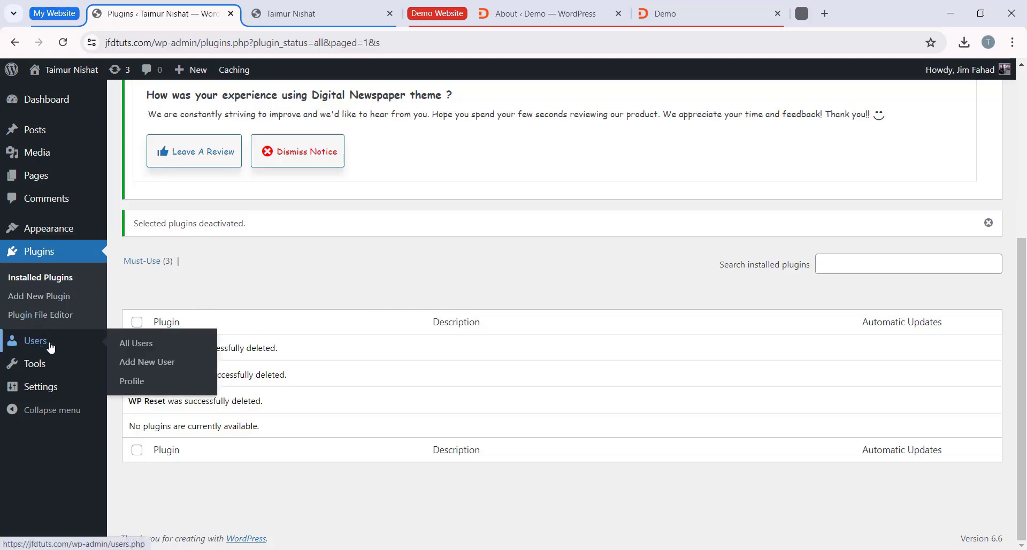
pyautogui.click(134, 381)
pyautogui.scroll(-8, 535, 241)
pyautogui.scroll(3, 337, 332)
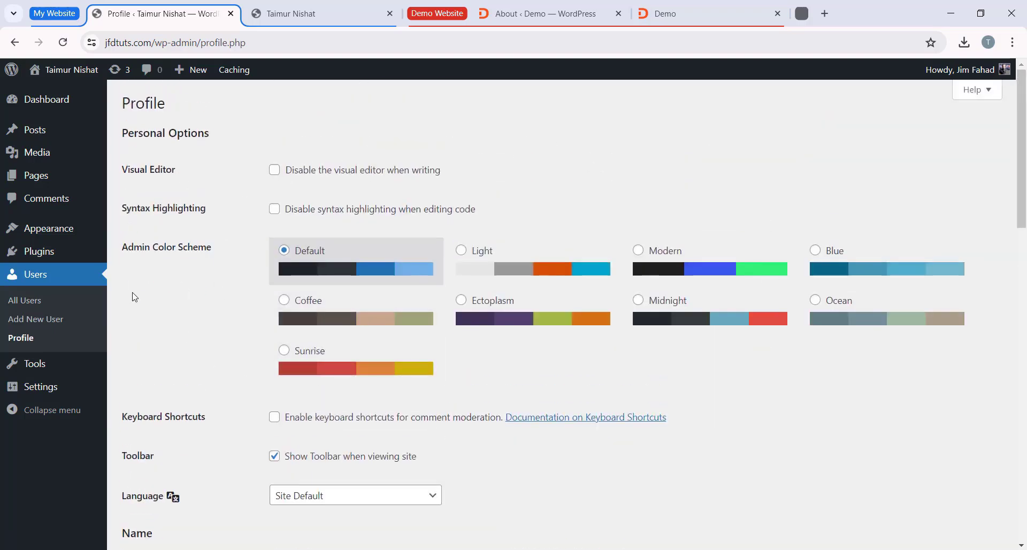
# Step: Preview the Light, Modern, Blue, Midnight and Coffee admin color schemes, and return to Default
pyautogui.click(484, 276)
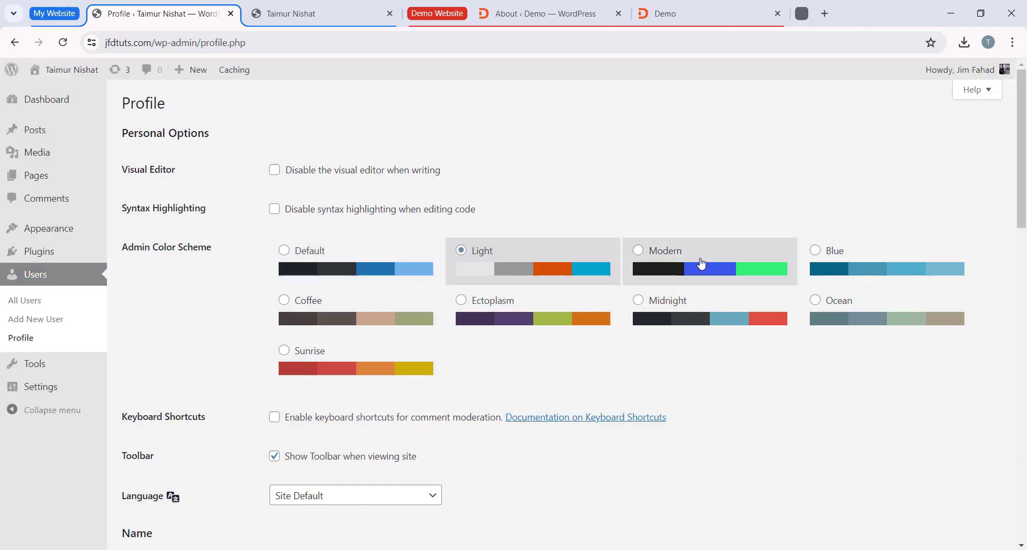
pyautogui.click(701, 263)
pyautogui.click(887, 267)
pyautogui.click(711, 316)
pyautogui.click(386, 319)
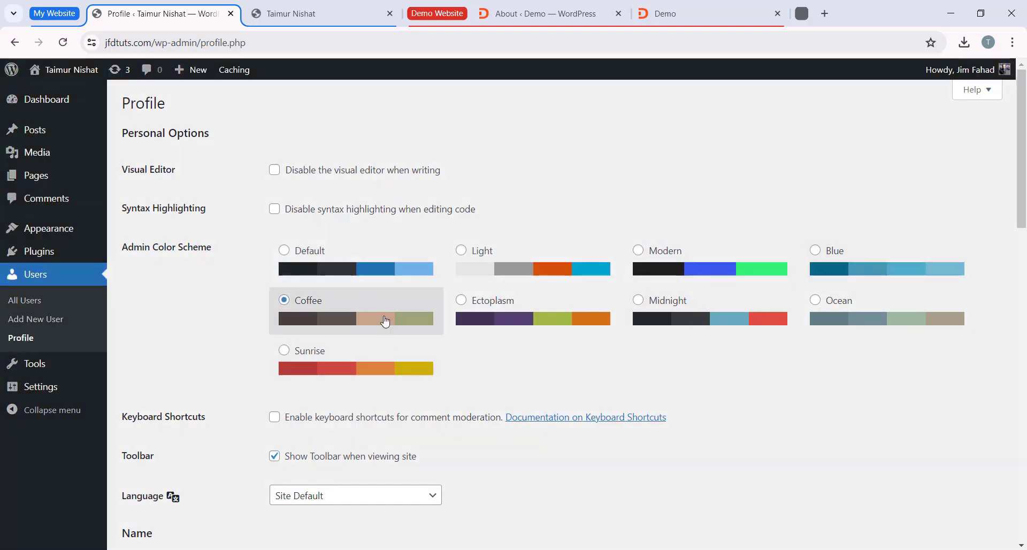
pyautogui.click(389, 268)
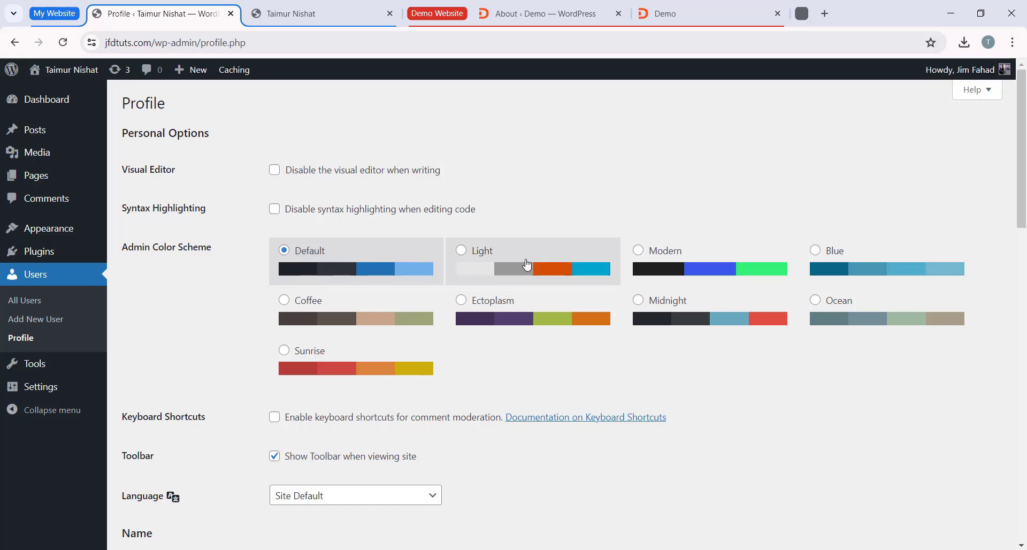
# Step: Browse the available profile languages and leave the language at Site Default
pyautogui.scroll(-5, 649, 323)
pyautogui.click(320, 229)
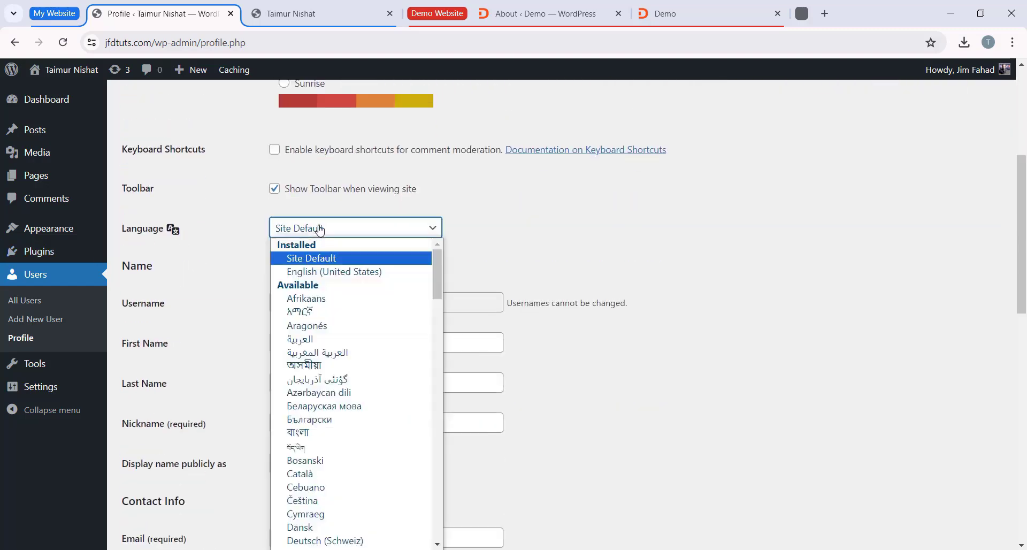
pyautogui.scroll(-15, 310, 321)
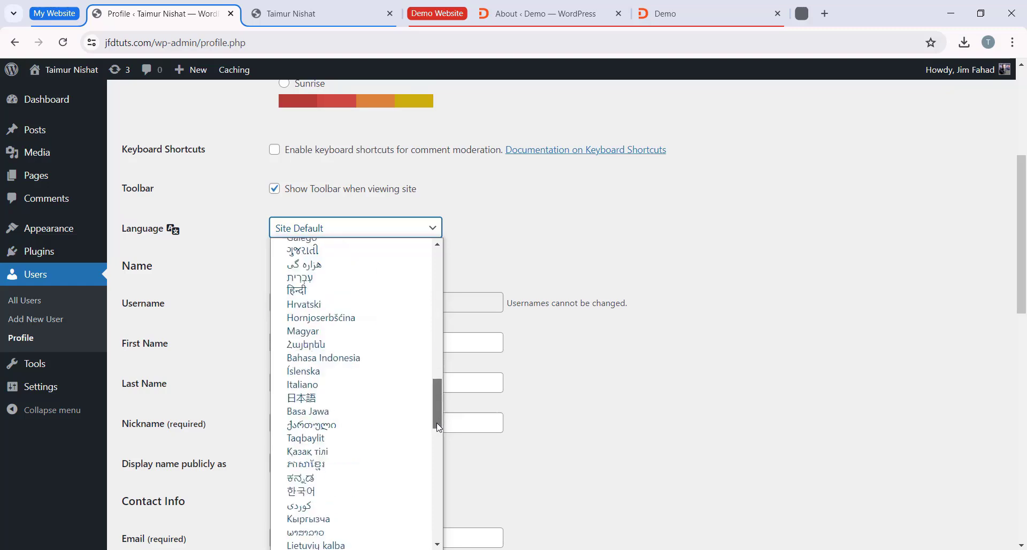
pyautogui.moveTo(437, 427); pyautogui.dragTo(443, 230)
pyautogui.click(434, 230)
# Step: Examine the profile's name fields and the available choices for the public display name
pyautogui.scroll(-2, 363, 246)
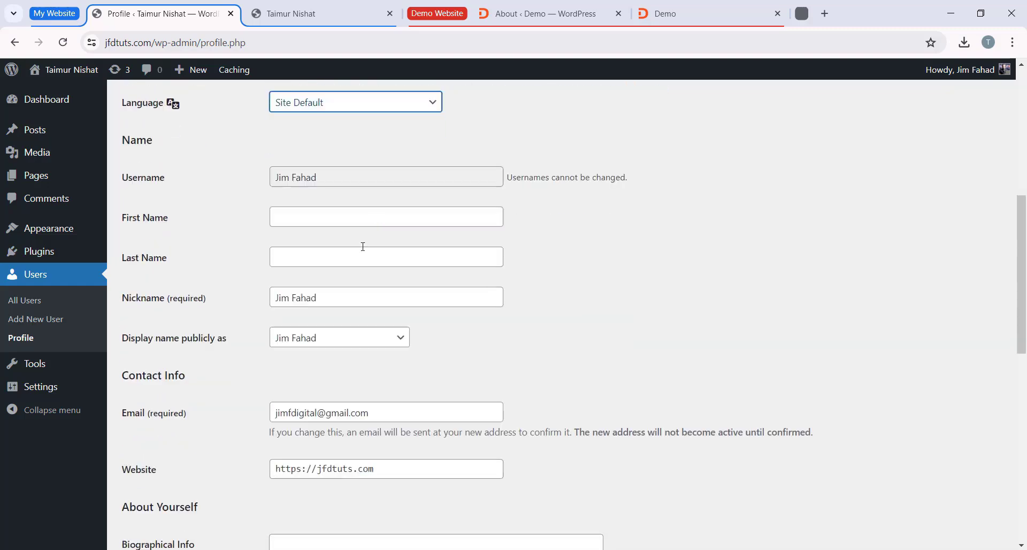
pyautogui.click(315, 214)
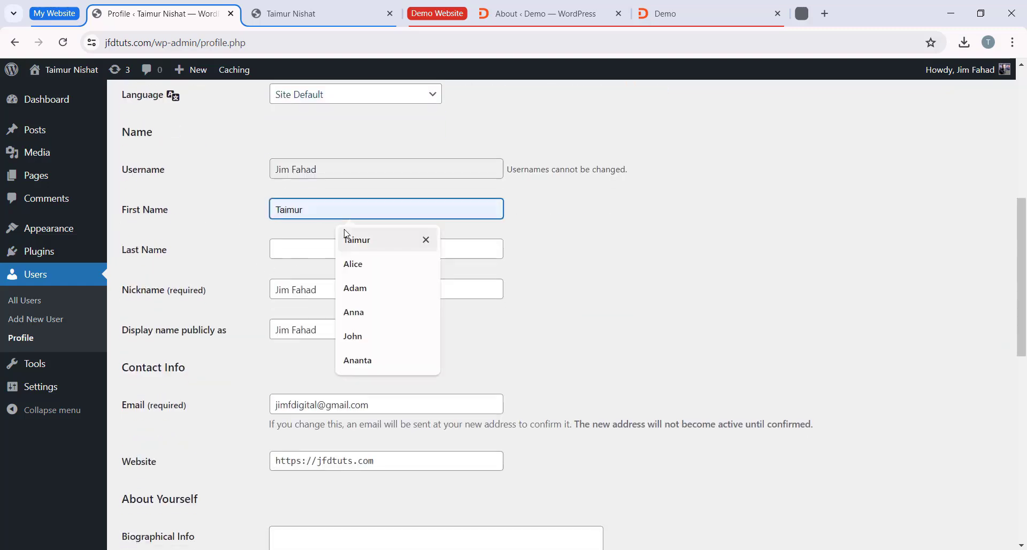
pyautogui.click(272, 249)
pyautogui.scroll(-1, 331, 235)
pyautogui.click(331, 231)
pyautogui.click(221, 266)
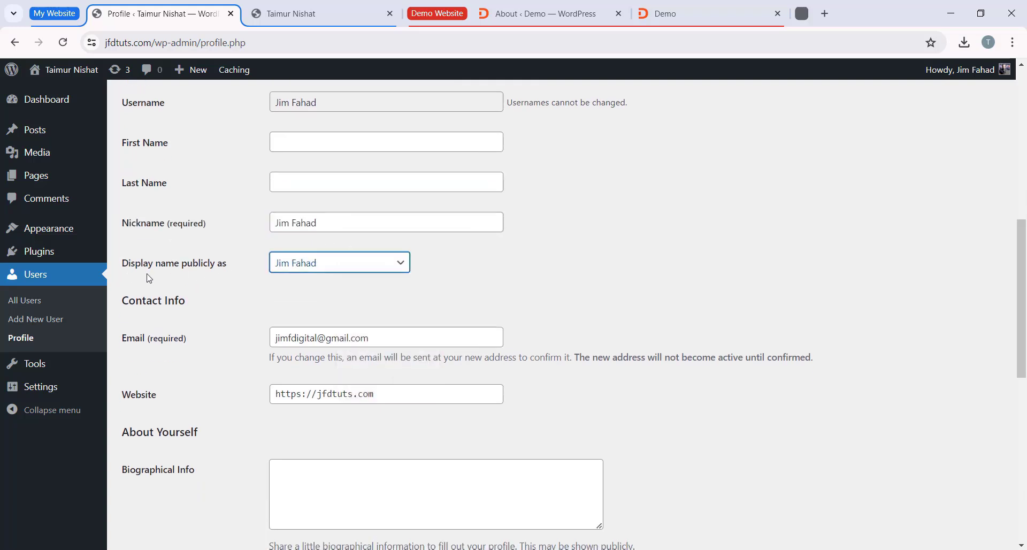
pyautogui.click(306, 263)
pyautogui.click(330, 270)
# Step: Enter the admin's first name and last name in the profile
pyautogui.click(341, 146)
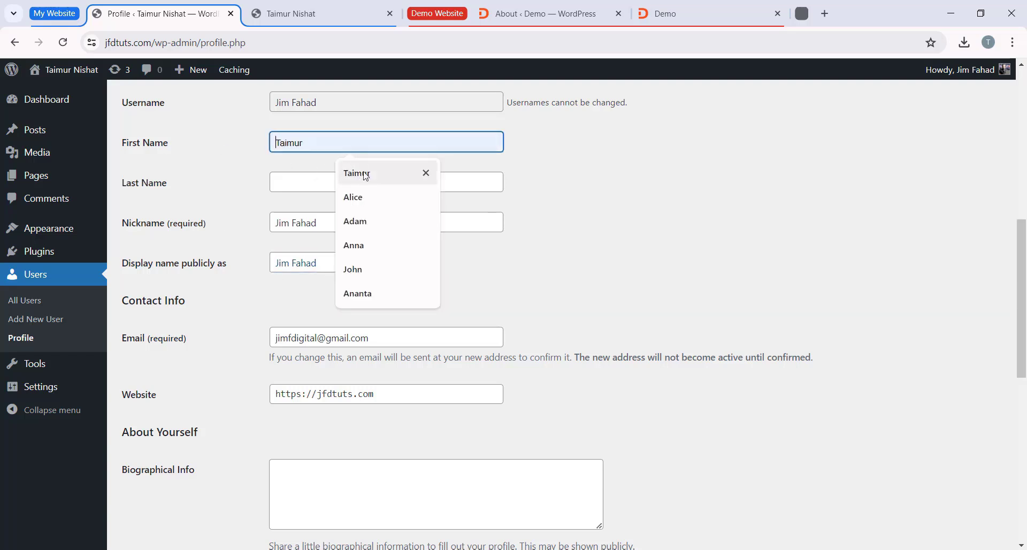
pyautogui.click(354, 172)
pyautogui.click(305, 182)
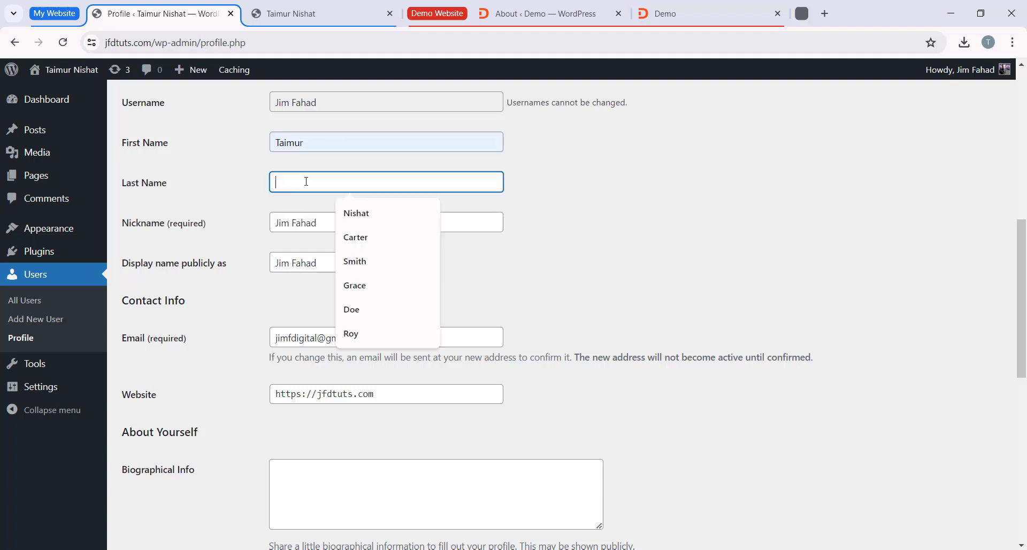
pyautogui.write('Nishat')
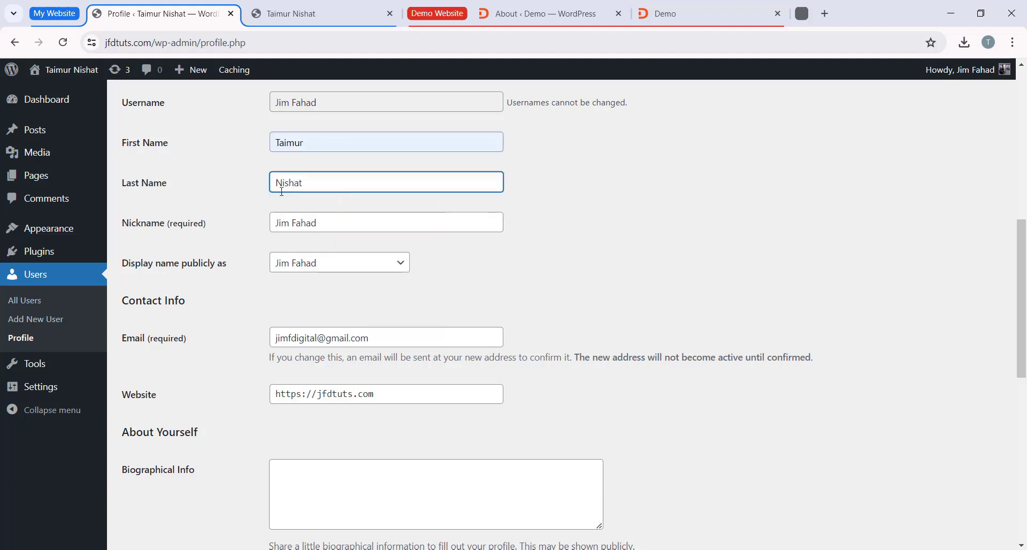
# Step: Set the public display name to the first name followed by the last name, and look over the contact details
pyautogui.click(133, 273)
pyautogui.click(327, 263)
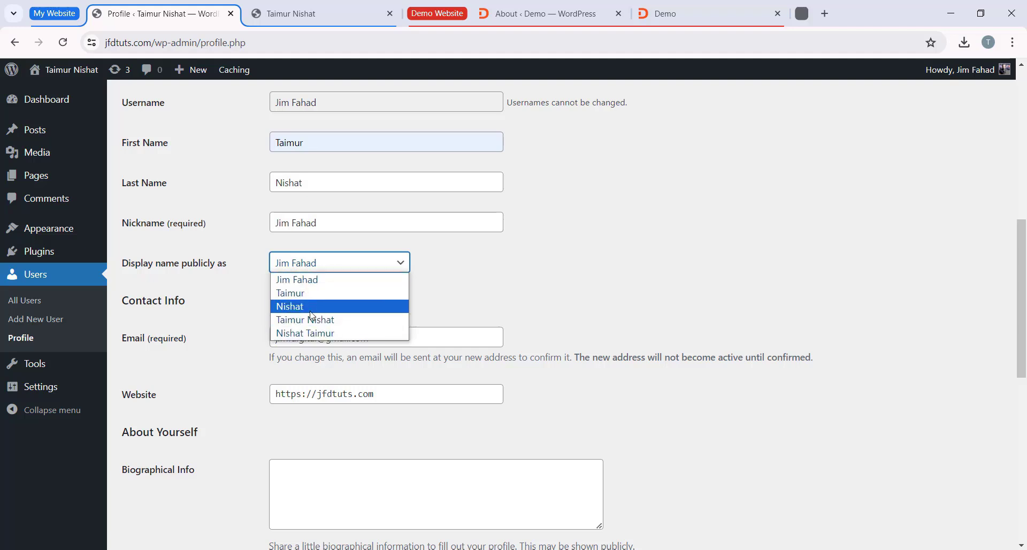
pyautogui.click(338, 321)
pyautogui.scroll(-1, 465, 286)
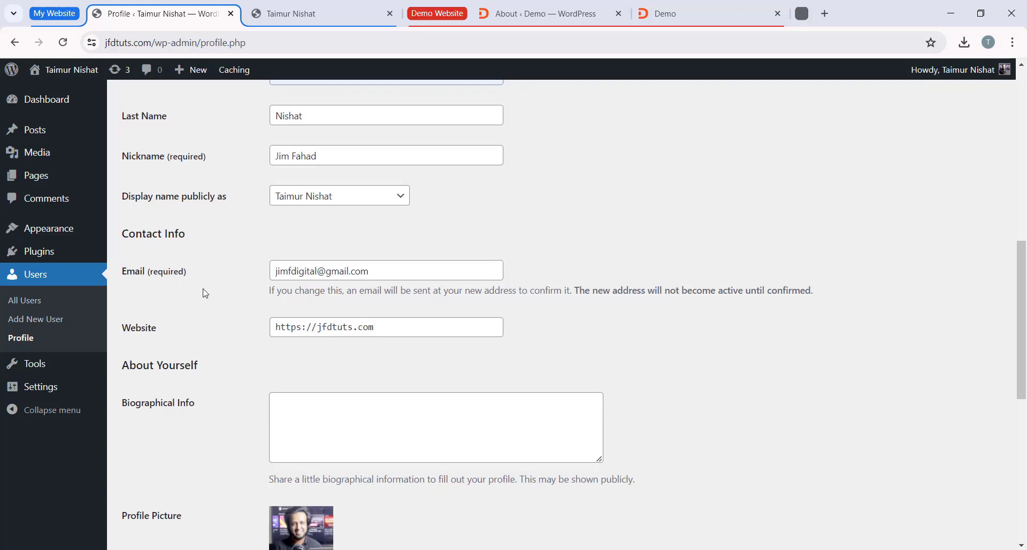
pyautogui.scroll(-1, 221, 344)
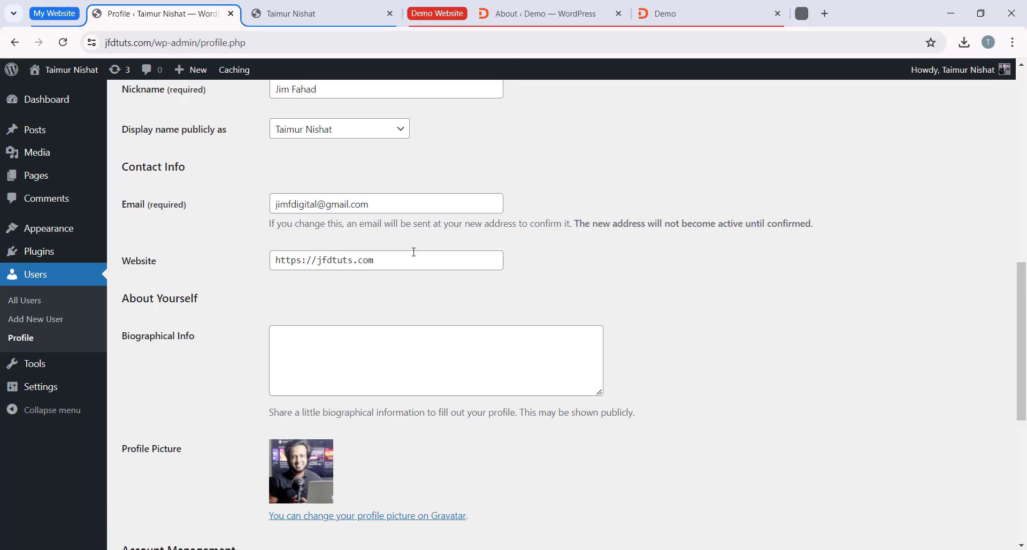
# Step: Start a new password under account management, hide its characters, and replace the generated one with a custom account password
pyautogui.scroll(-5, 412, 257)
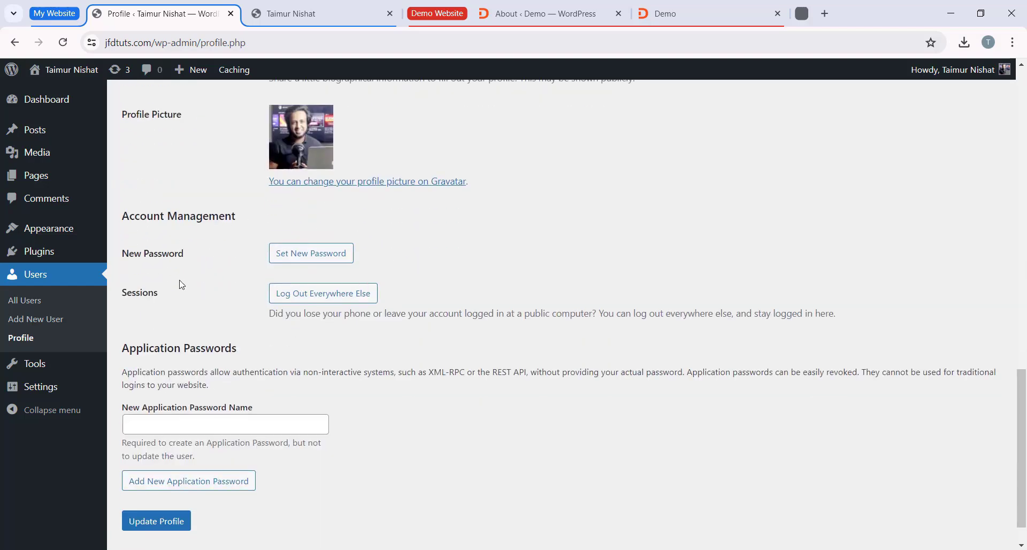
pyautogui.click(315, 254)
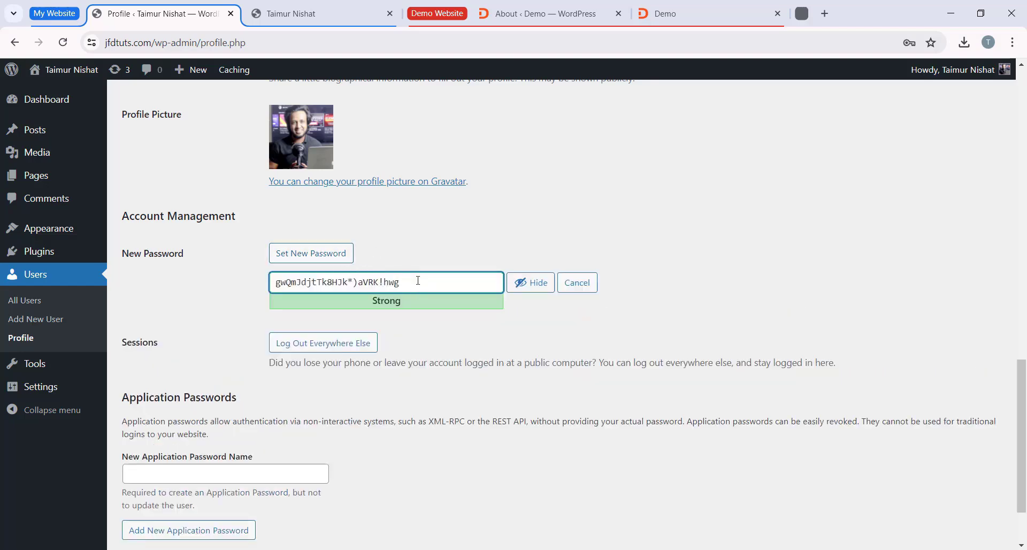
pyautogui.moveTo(418, 280); pyautogui.dragTo(273, 279)
pyautogui.click(481, 275)
pyautogui.click(520, 282)
pyautogui.moveTo(450, 284); pyautogui.dragTo(233, 277)
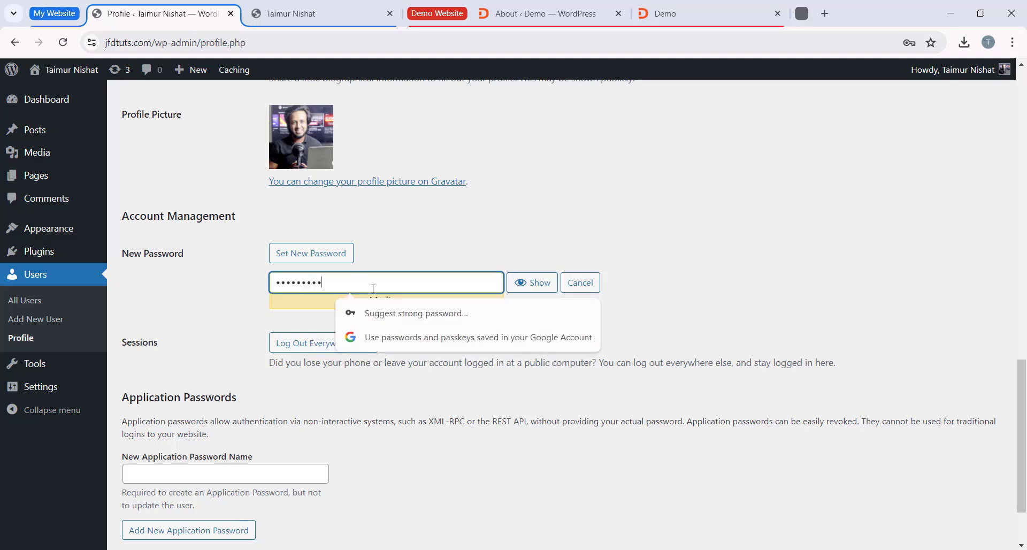
pyautogui.click(455, 242)
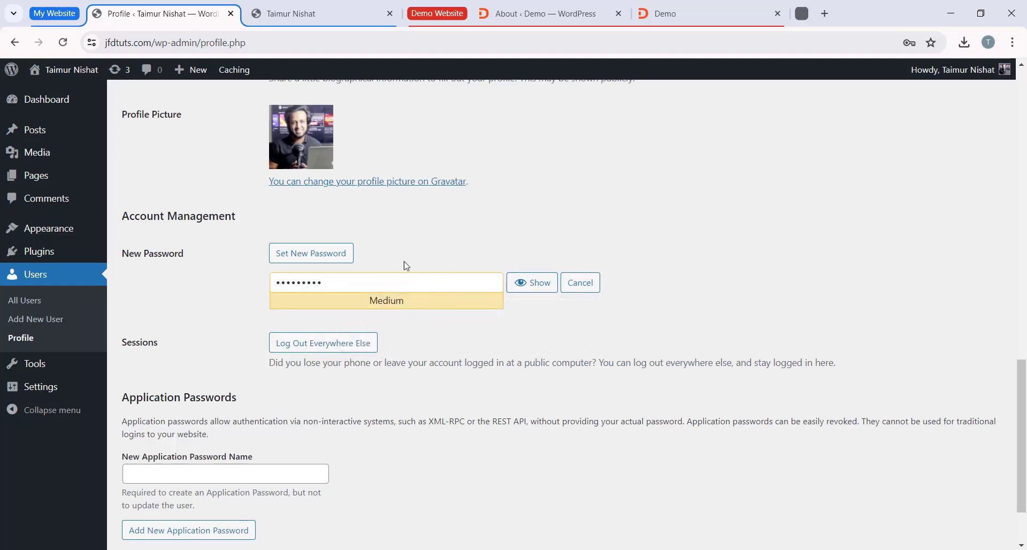
# Step: Save the profile changes and look over the updated profile's personal options
pyautogui.scroll(-2, 442, 281)
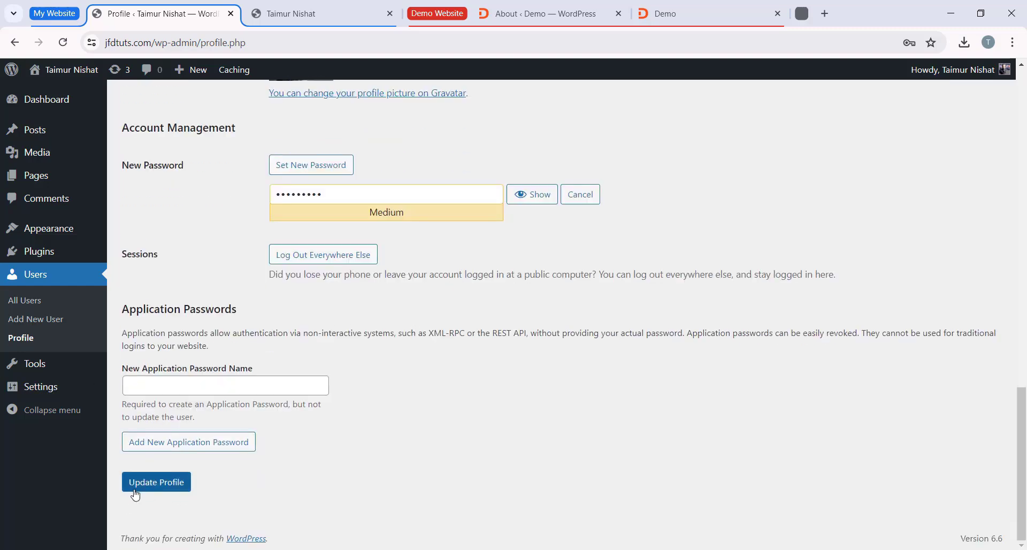
pyautogui.click(158, 487)
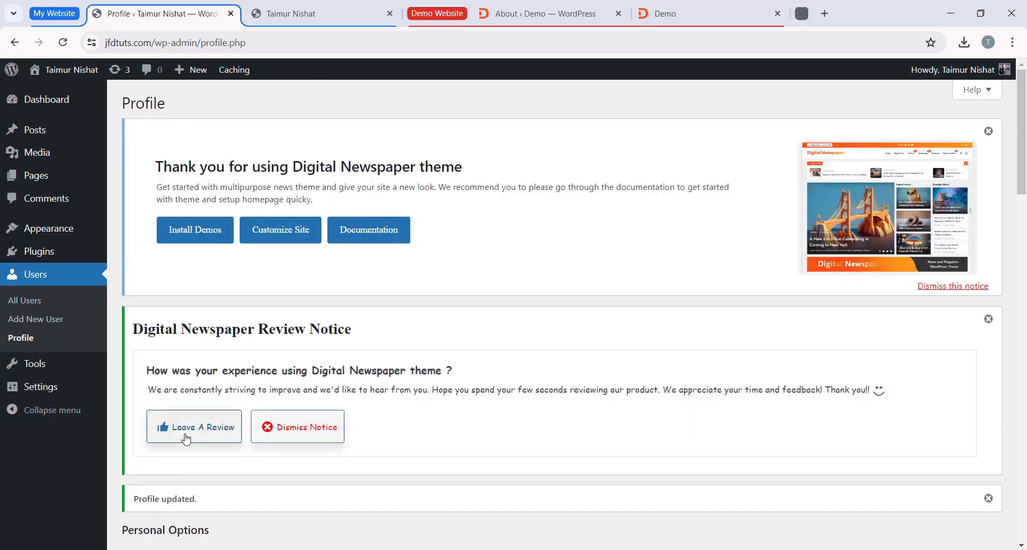
pyautogui.scroll(-6, 329, 221)
pyautogui.scroll(-1, 570, 294)
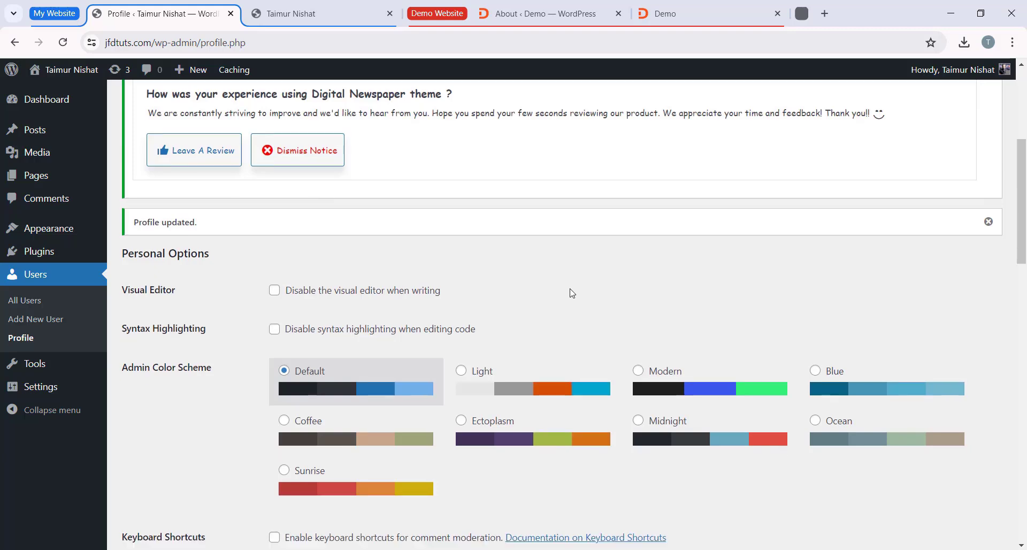
# Step: Go to the site's general settings and replace the site title with "Digital Newspaper"
pyautogui.moveTo(58, 389)
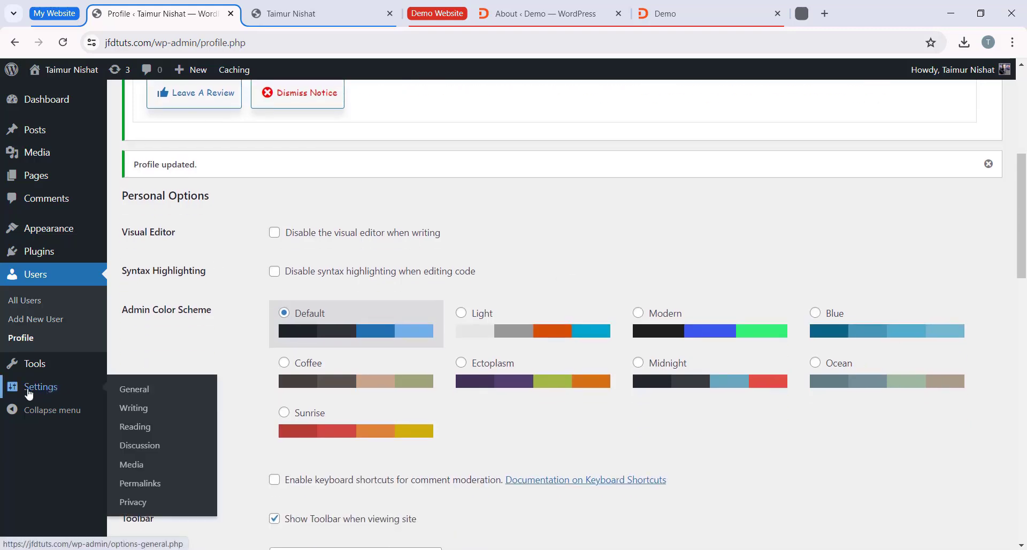
pyautogui.click(164, 394)
pyautogui.scroll(-5, 497, 328)
pyautogui.scroll(-1, 498, 328)
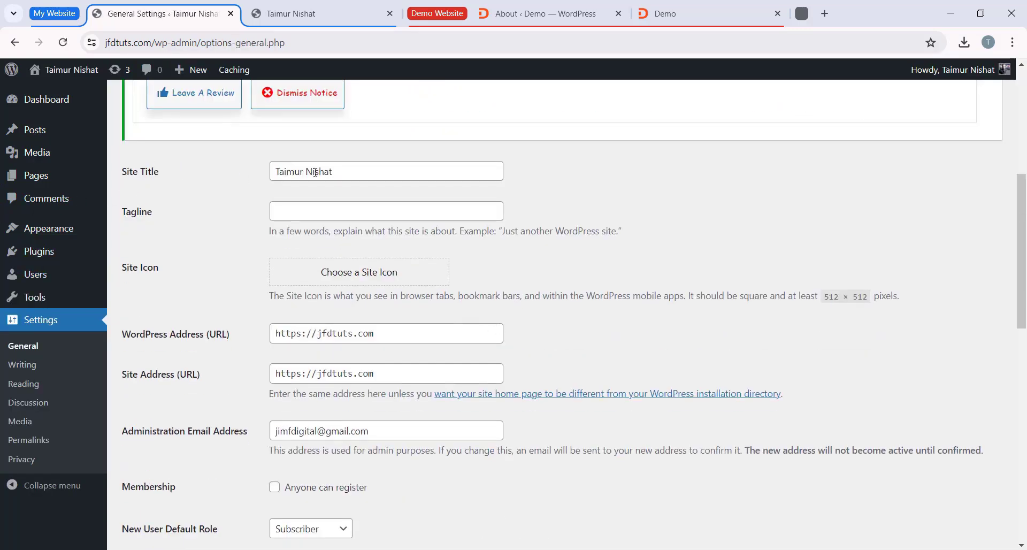
pyautogui.click(382, 162)
pyautogui.hotkey('ctrl', 'a')
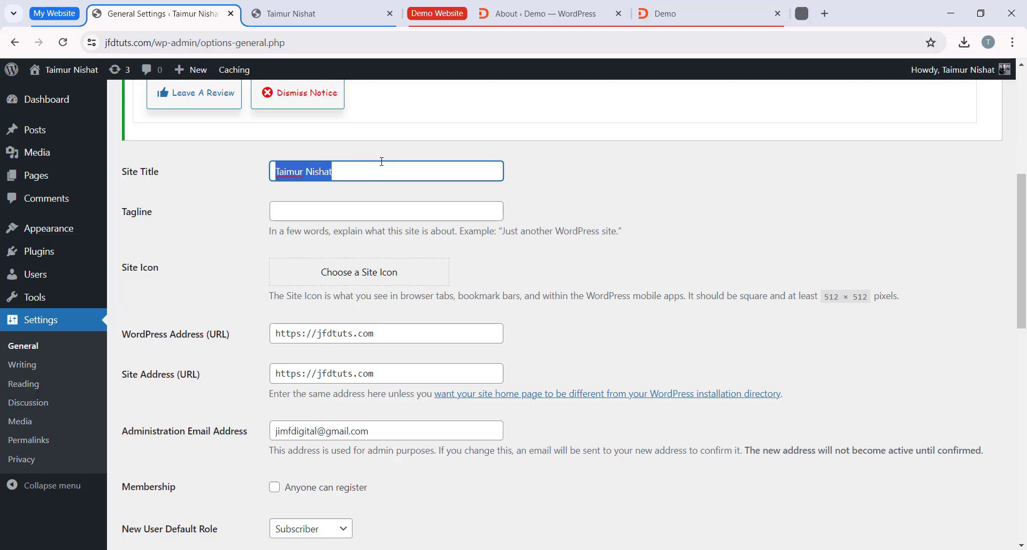
pyautogui.press('BackSpace')
pyautogui.write('Digital Newspaper')
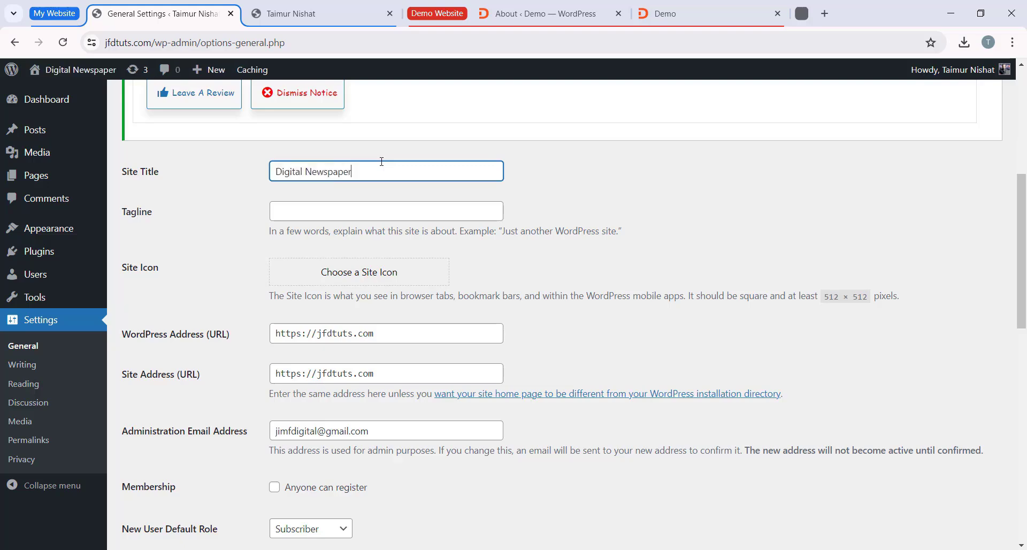
# Step: Set the tagline to "Best News Website in California" and look at the demo site's browser tab icon for reference
pyautogui.click(166, 220)
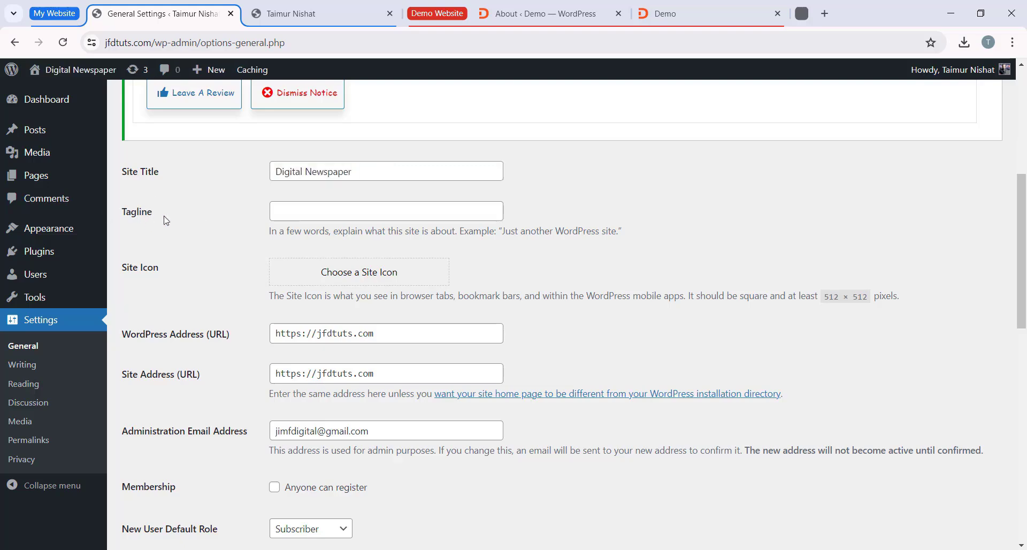
pyautogui.click(289, 210)
pyautogui.write('Best')
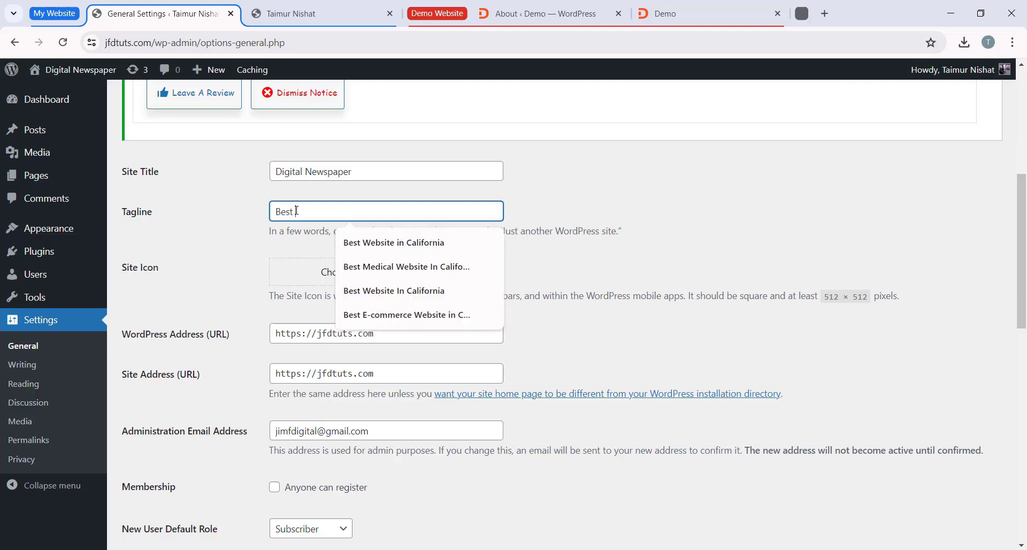
pyautogui.write(' News Website in California')
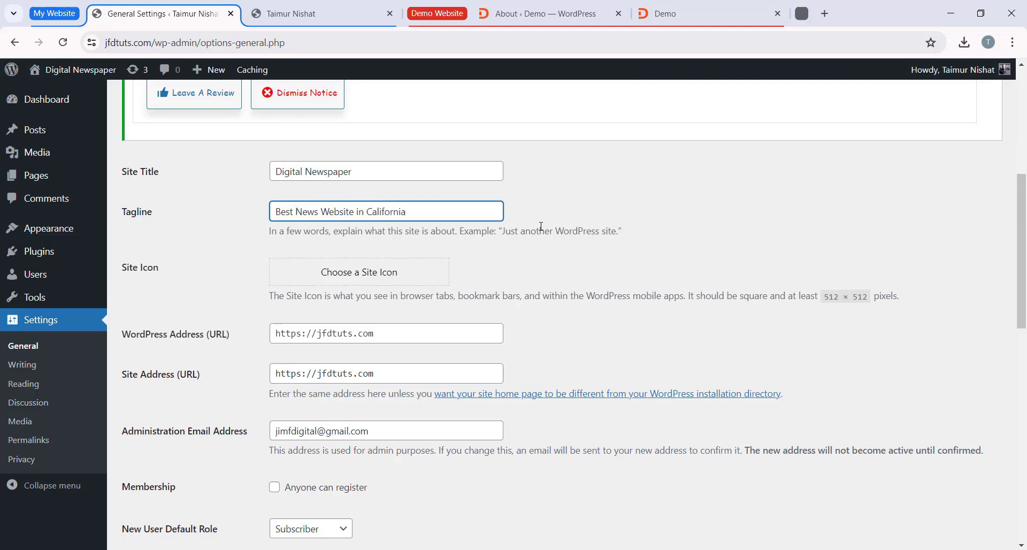
pyautogui.click(520, 216)
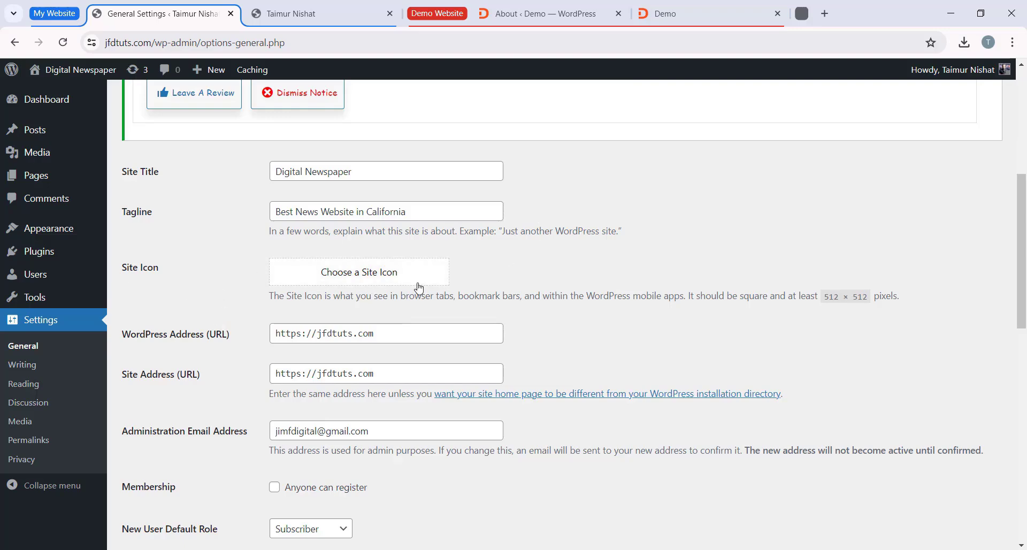
pyautogui.click(672, 16)
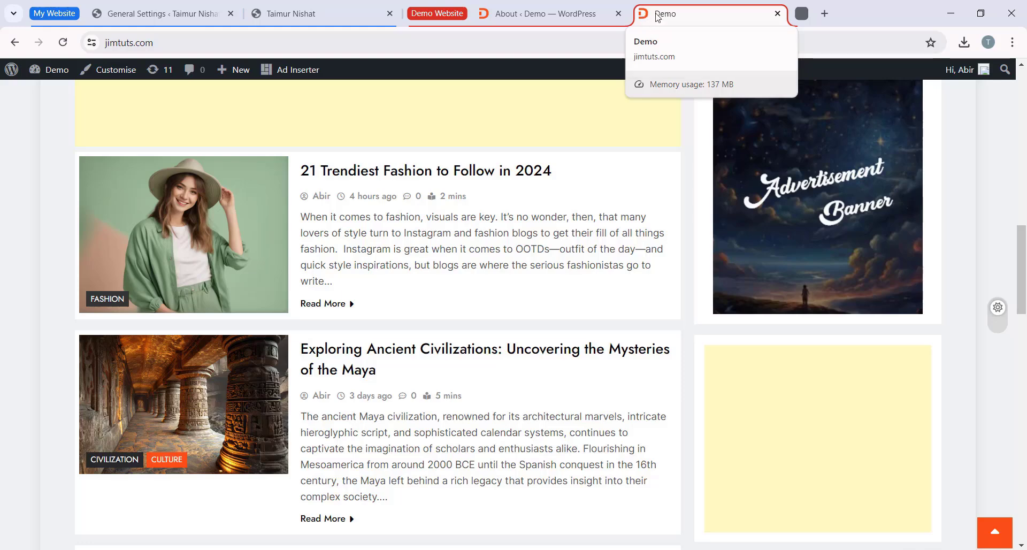
pyautogui.click(171, 14)
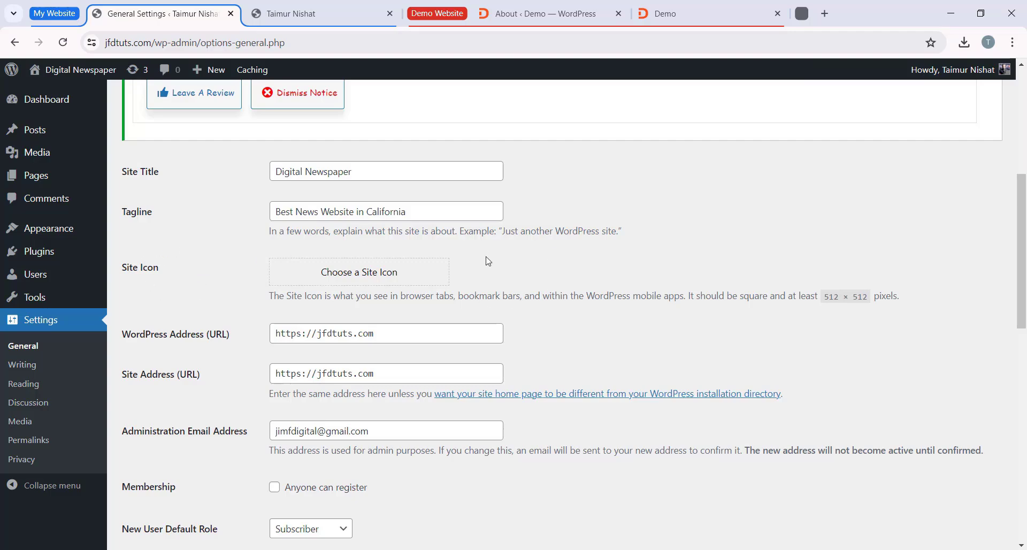
# Step: Look through the available timezones in the general settings and leave the timezone at UTC+0
pyautogui.scroll(-5, 488, 261)
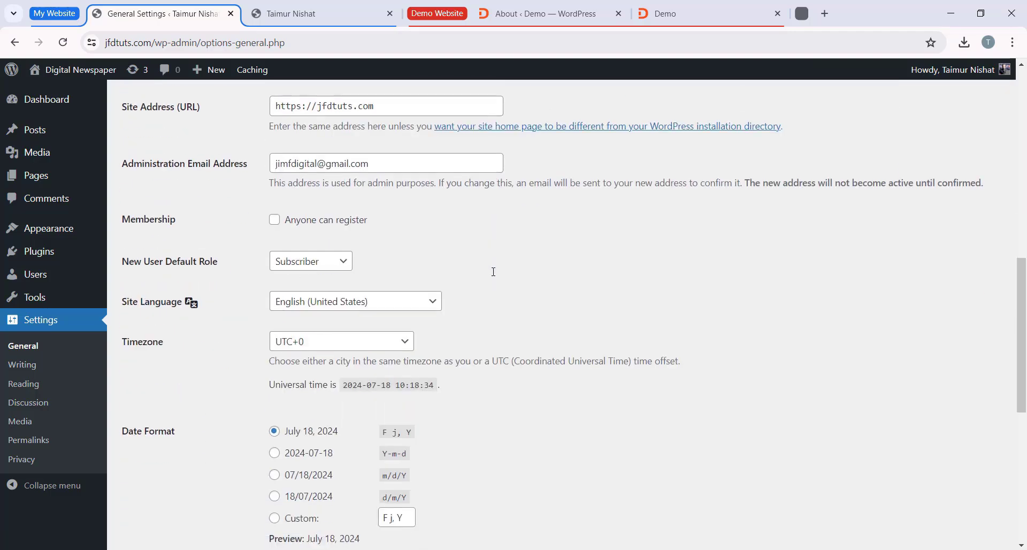
pyautogui.scroll(-1, 493, 272)
pyautogui.click(331, 278)
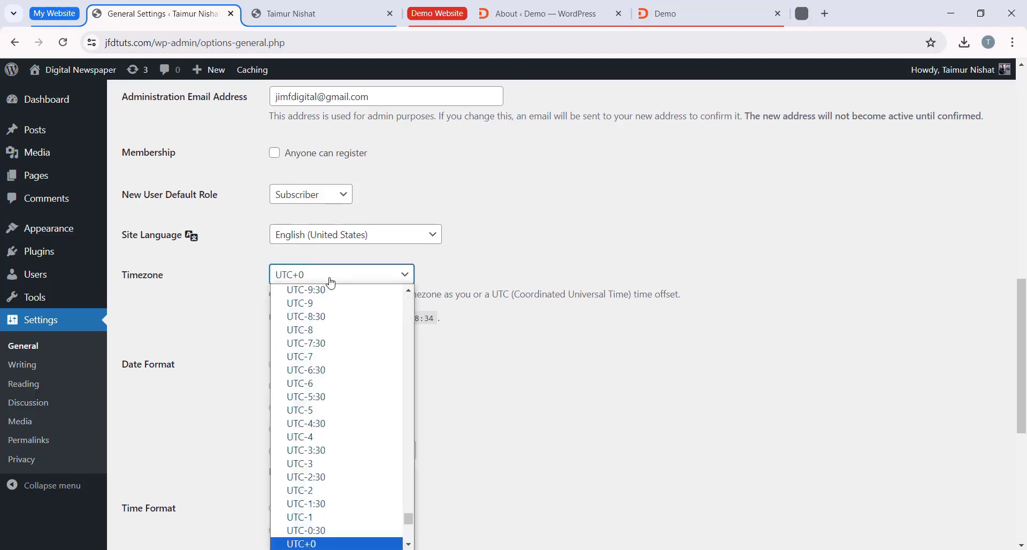
pyautogui.scroll(-5, 342, 369)
pyautogui.click(449, 304)
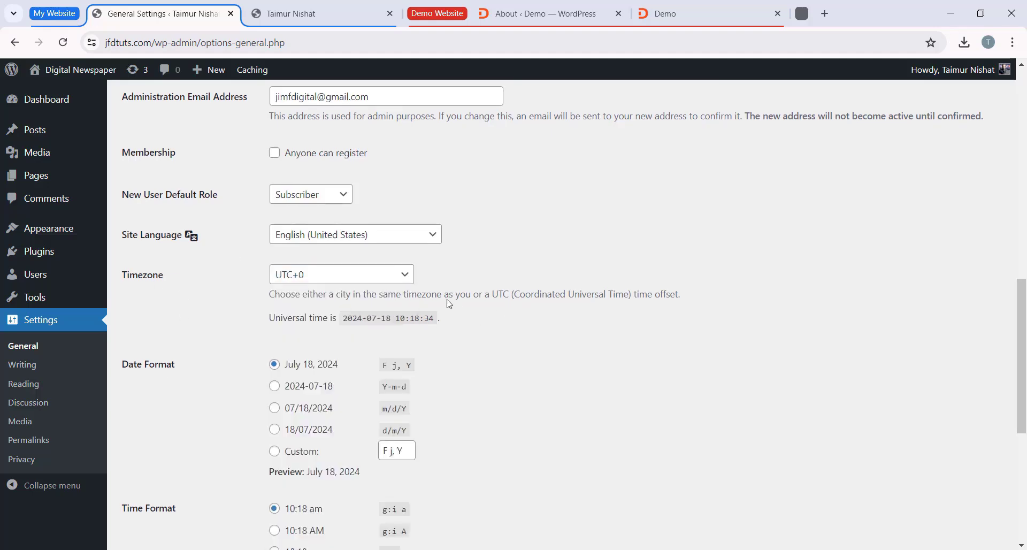
# Step: Try the 07/18/2024 date format, return to the July 18, 2024 format, and save the general settings
pyautogui.scroll(-2, 445, 284)
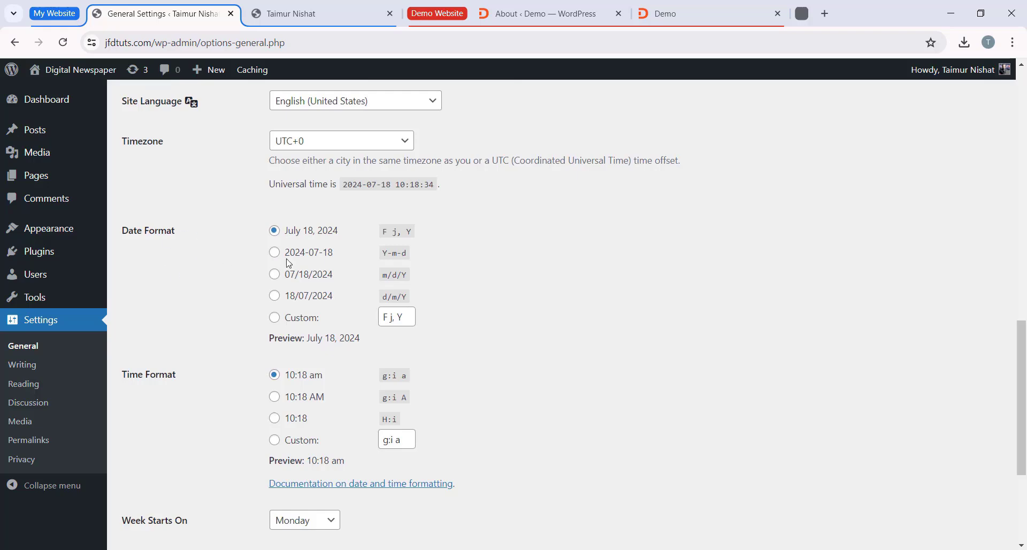
pyautogui.click(290, 275)
pyautogui.click(278, 234)
pyautogui.scroll(-3, 363, 348)
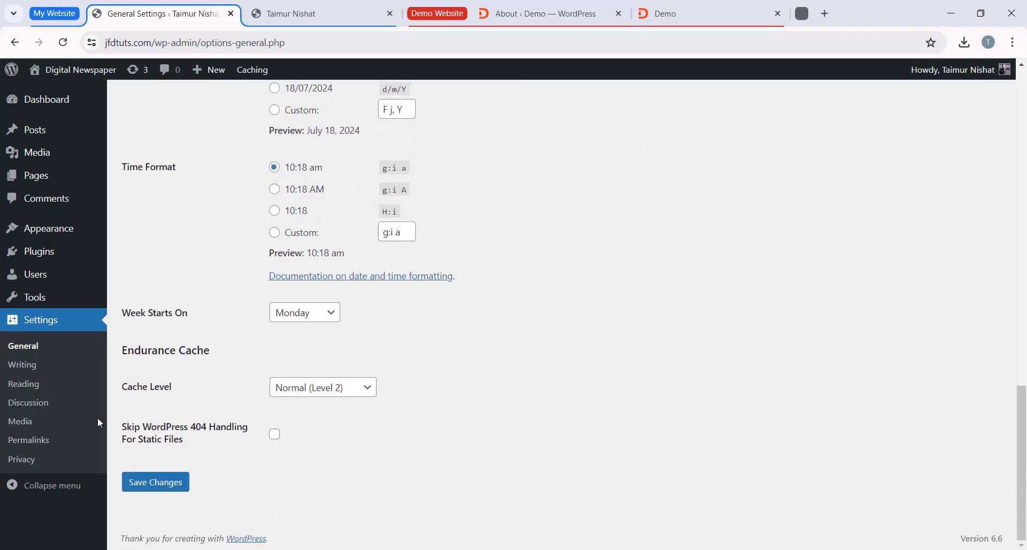
pyautogui.click(152, 482)
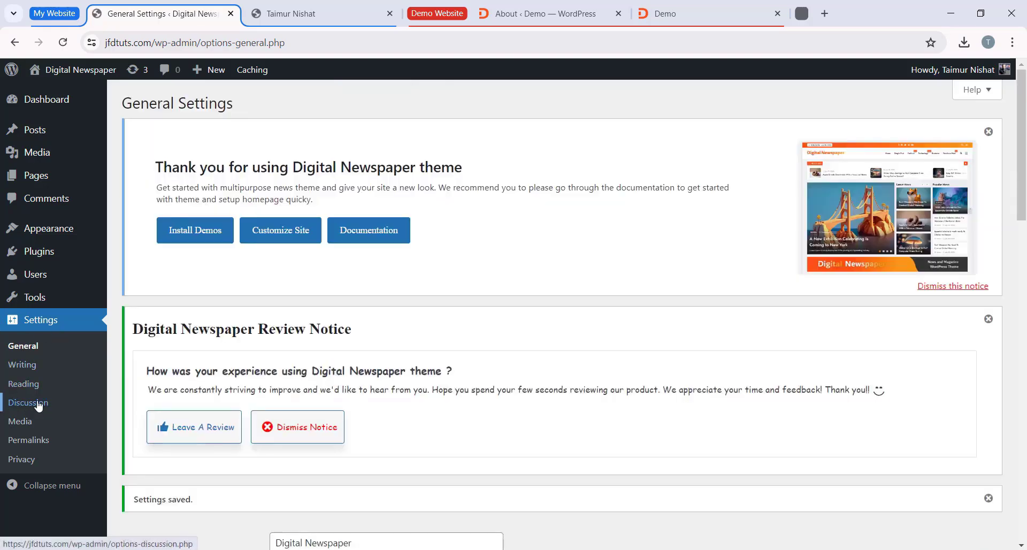
# Step: In the discussion settings, turn off the requirement that comment authors have a previously approved comment, and save the changes
pyautogui.click(17, 408)
pyautogui.scroll(-1, 391, 288)
pyautogui.scroll(-6, 391, 288)
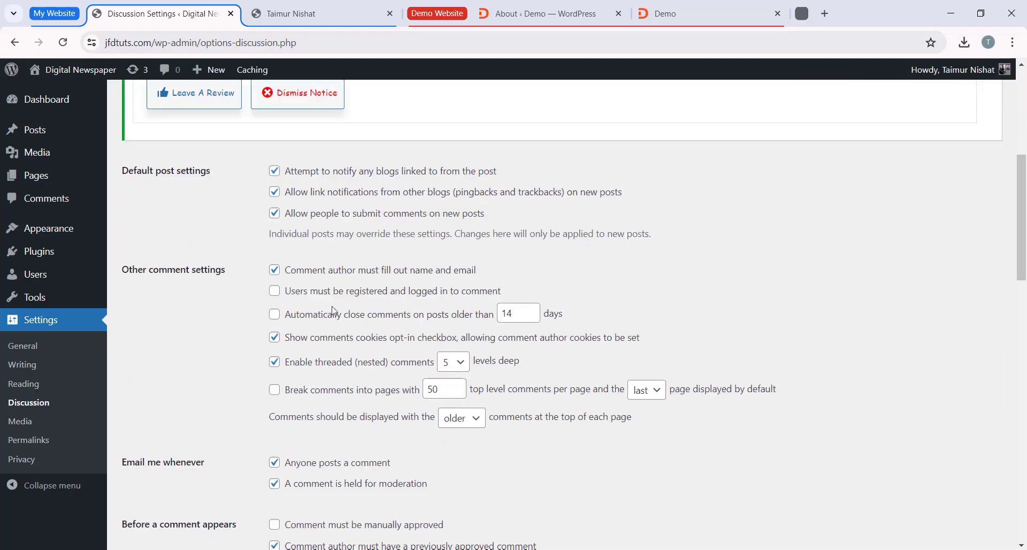
pyautogui.scroll(5, 479, 273)
pyautogui.scroll(-13, 424, 291)
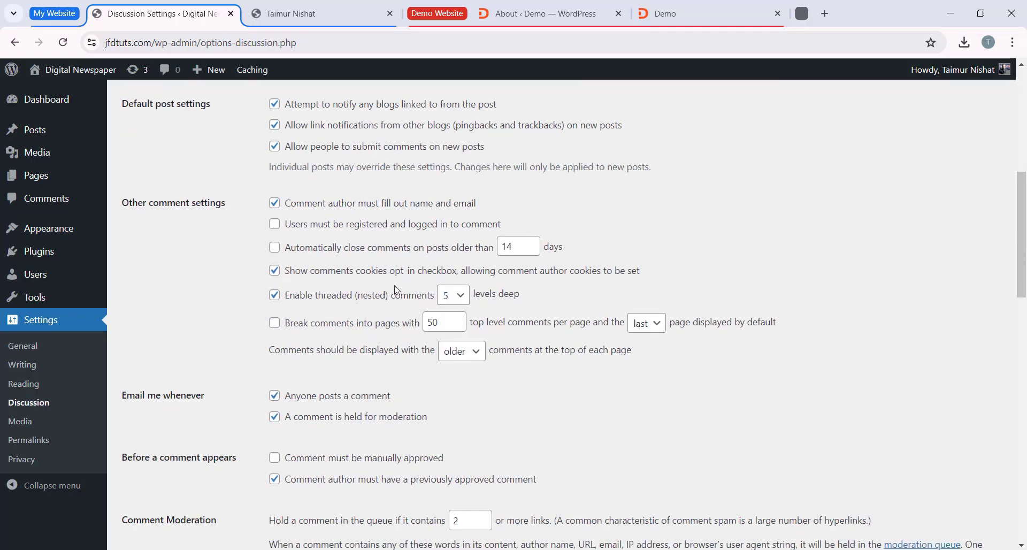
pyautogui.scroll(3, 367, 294)
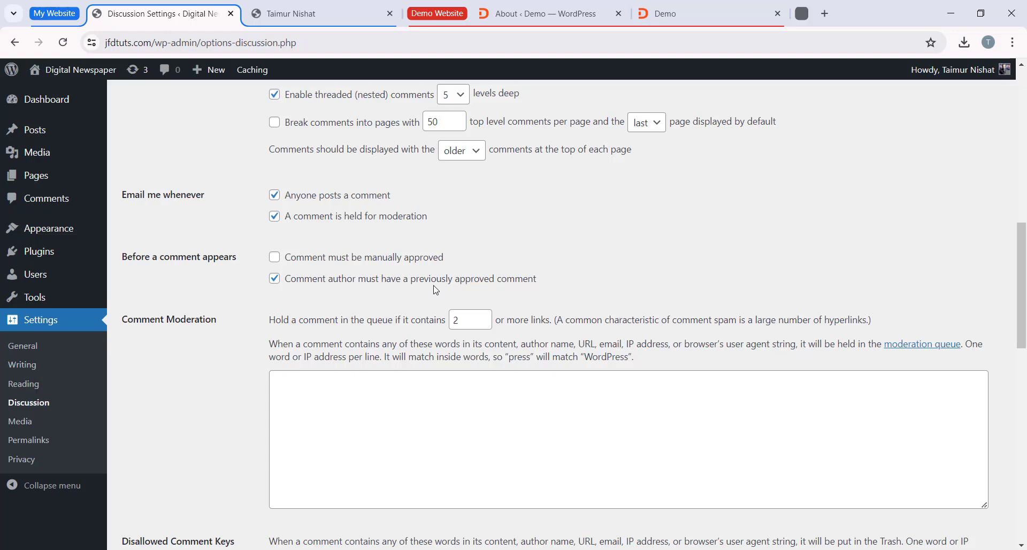
pyautogui.click(279, 287)
pyautogui.scroll(-10, 279, 321)
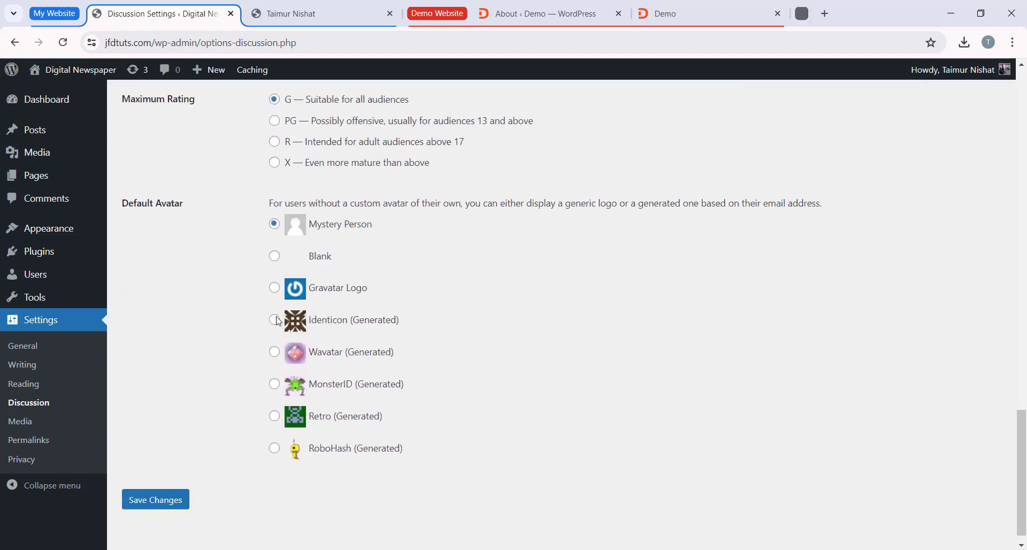
pyautogui.click(171, 482)
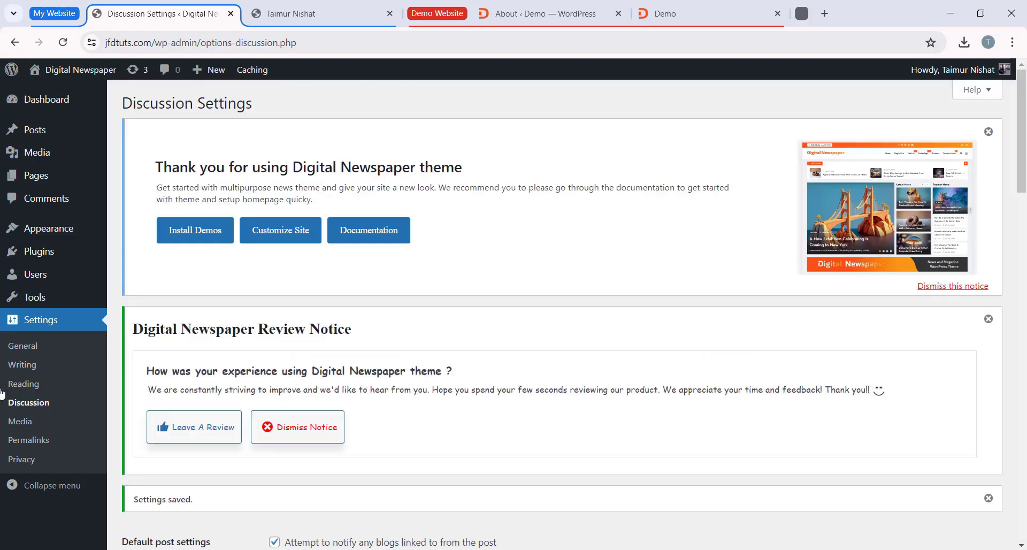
# Step: Open the site's permalink settings and bring the permalink structure options into view
pyautogui.click(45, 440)
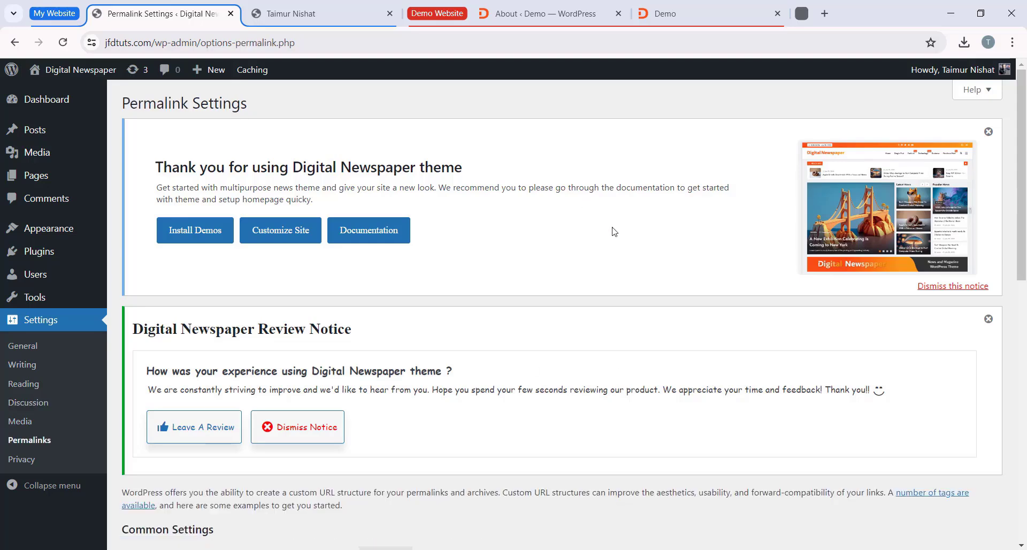
pyautogui.scroll(-5, 503, 258)
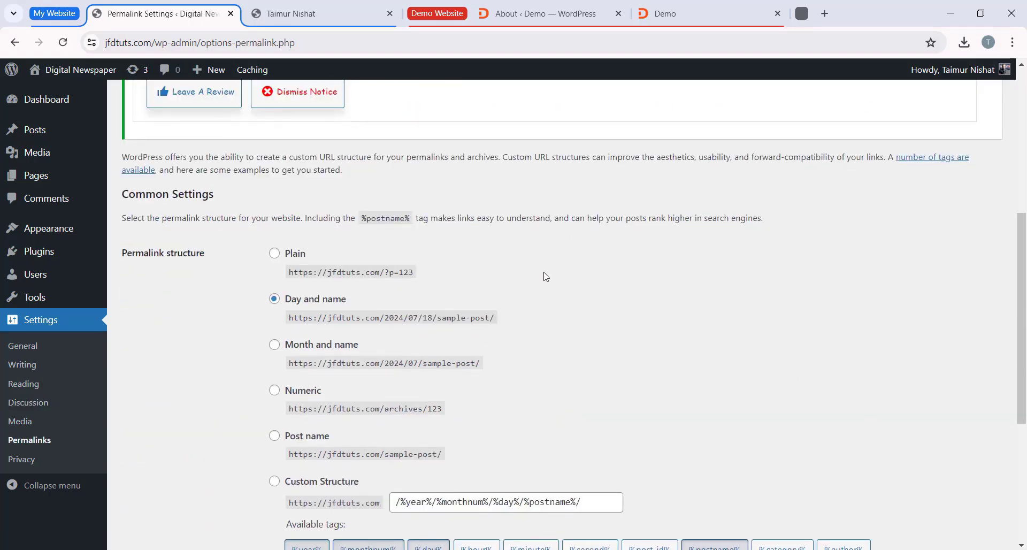
pyautogui.scroll(-1, 543, 275)
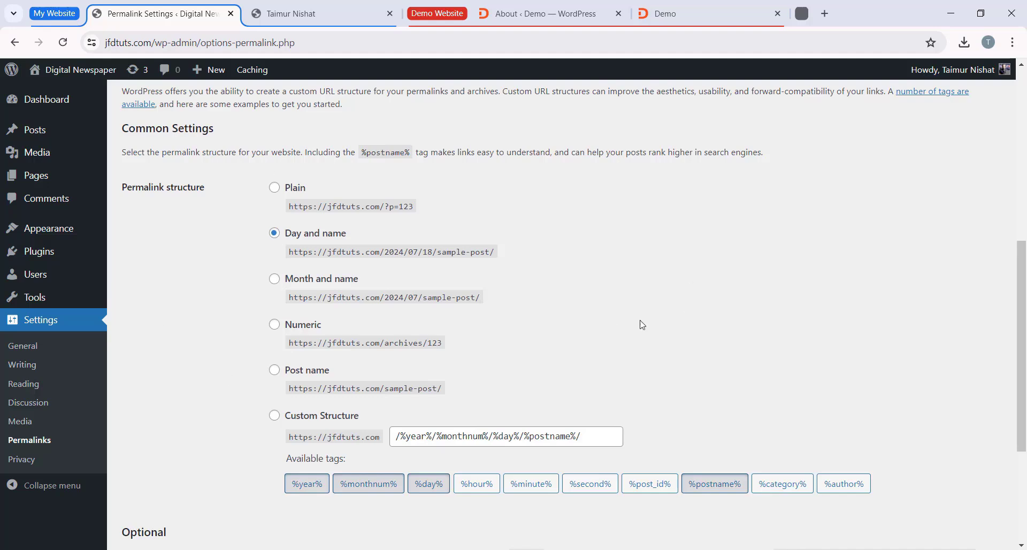
# Step: Try the Plain, Day and name, and Post name permalink structures to compare their example URLs
pyautogui.click(274, 187)
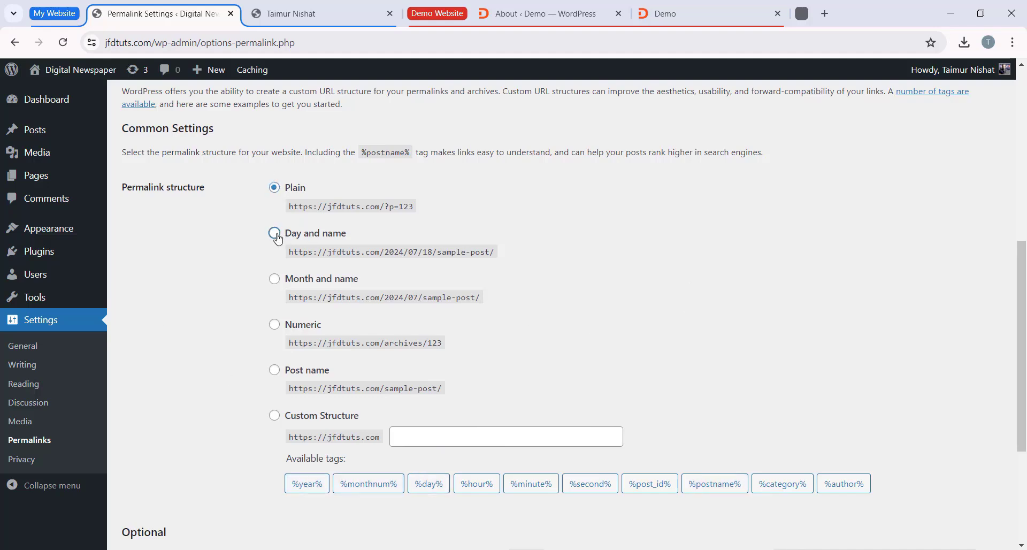
pyautogui.click(274, 233)
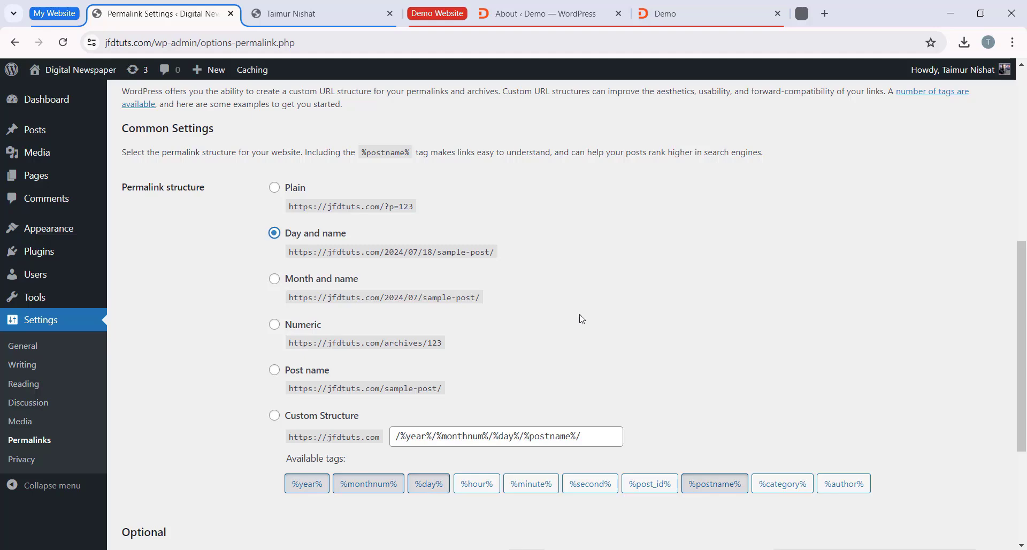
pyautogui.click(275, 371)
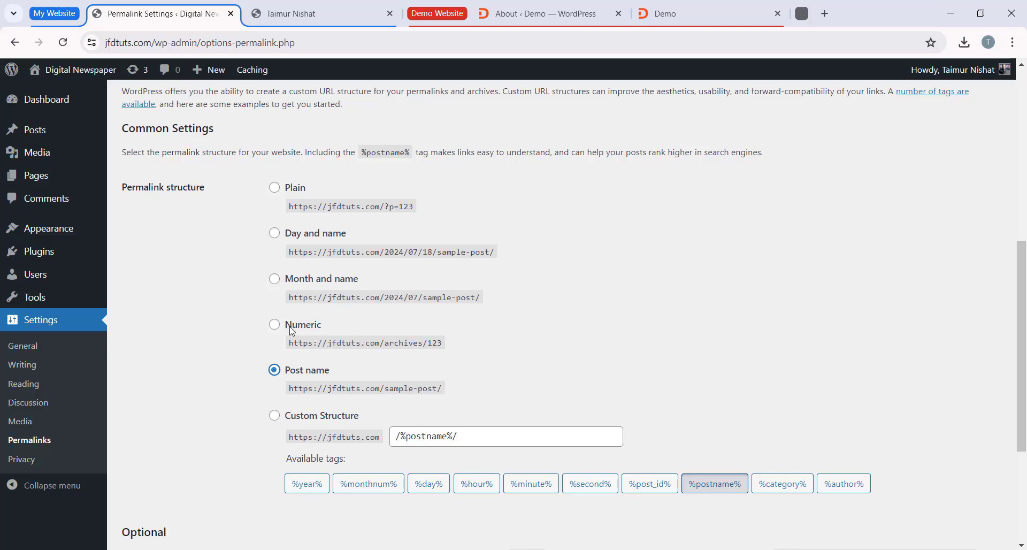
pyautogui.click(275, 233)
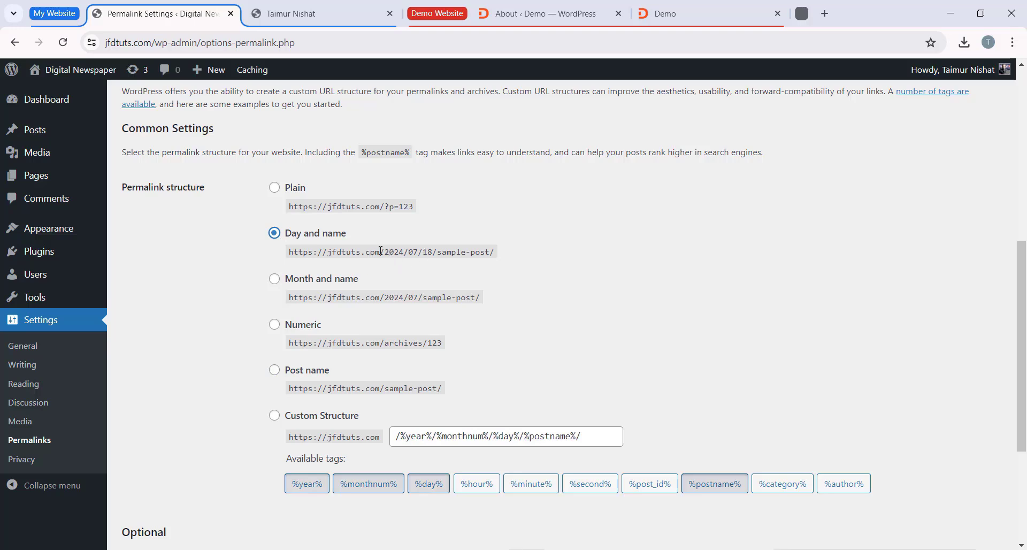
pyautogui.moveTo(377, 251); pyautogui.dragTo(437, 251)
pyautogui.click(381, 205)
pyautogui.click(289, 188)
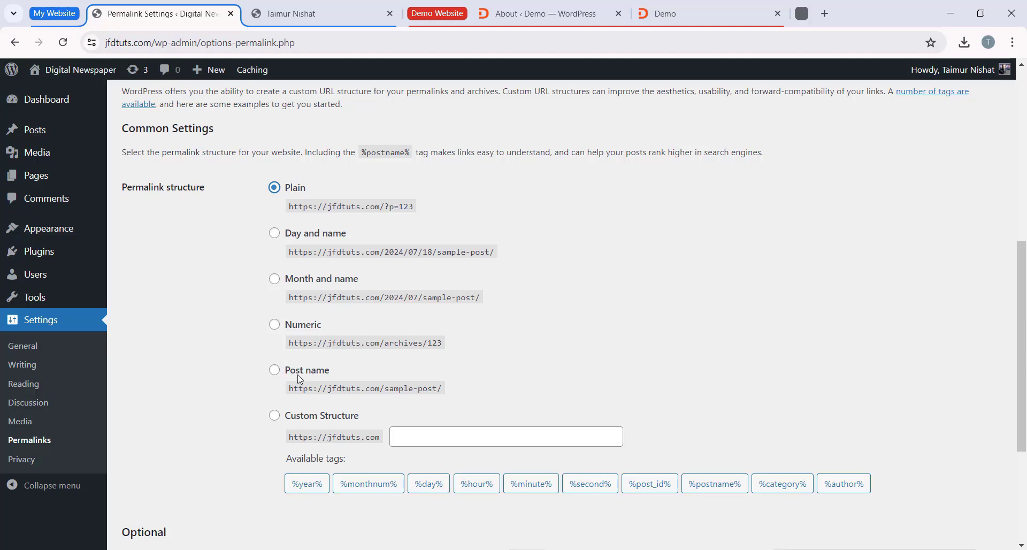
# Step: Set the permalink structure to Post name, save the changes, and dismiss the notices on the page
pyautogui.click(276, 370)
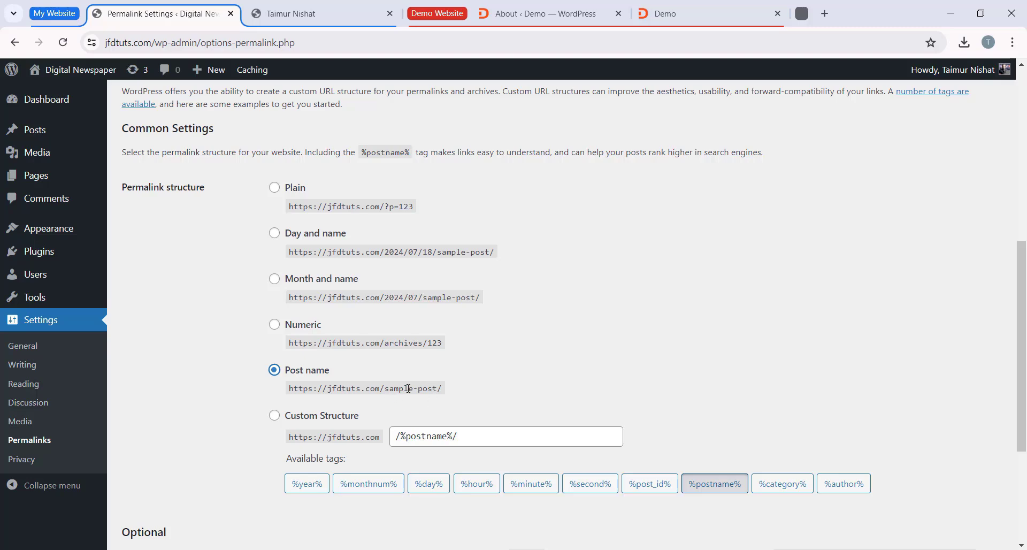
pyautogui.scroll(-4, 448, 388)
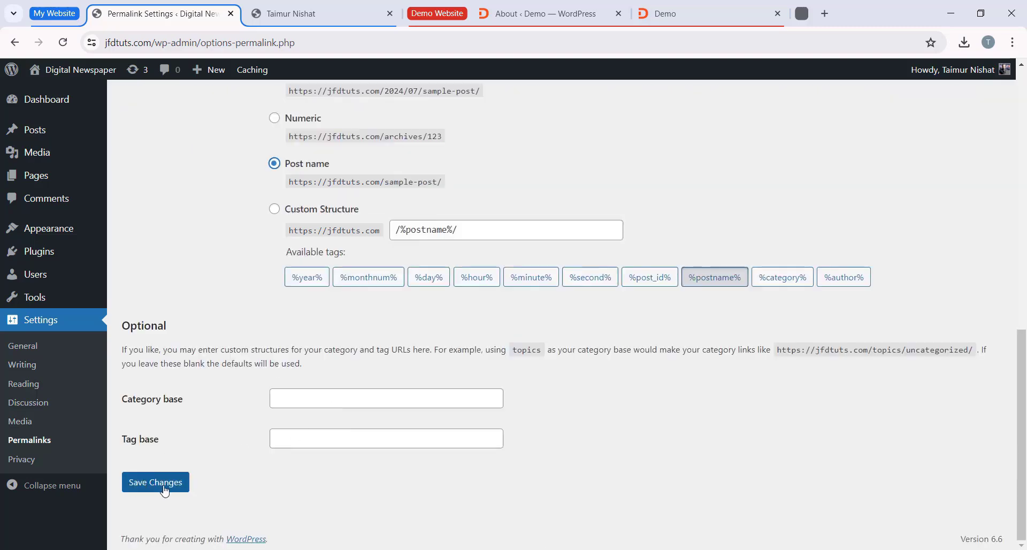
pyautogui.click(138, 484)
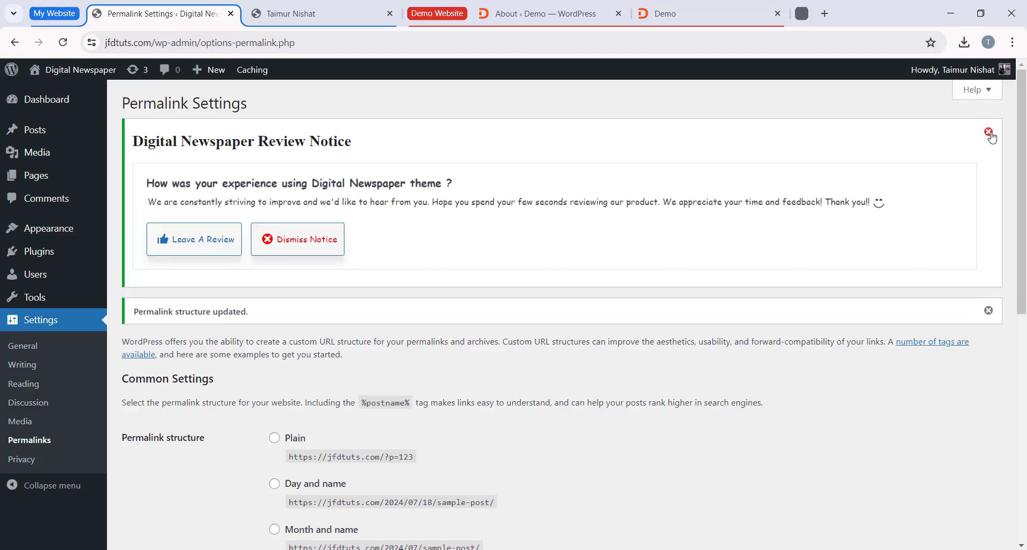
pyautogui.click(988, 134)
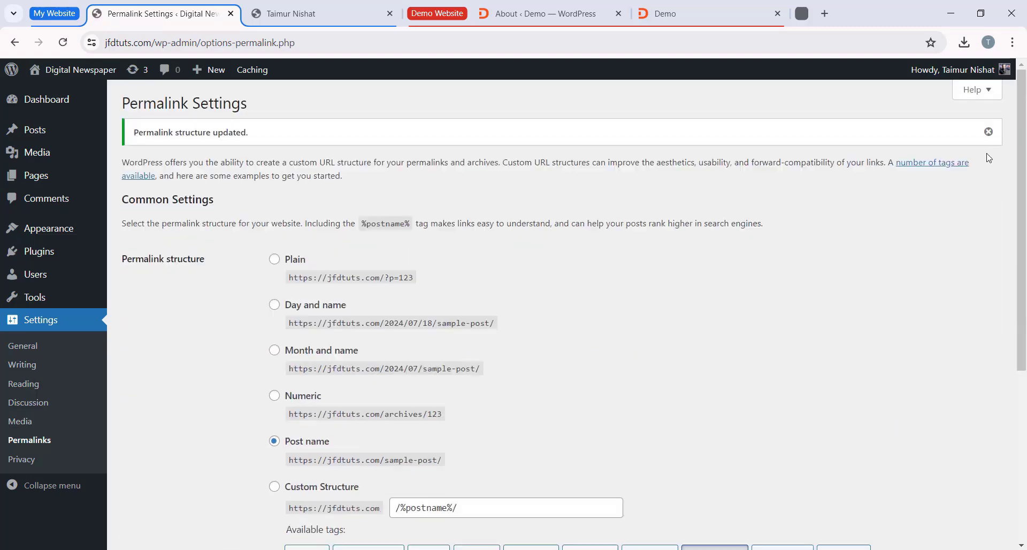
pyautogui.click(988, 134)
pyautogui.scroll(-5, 933, 242)
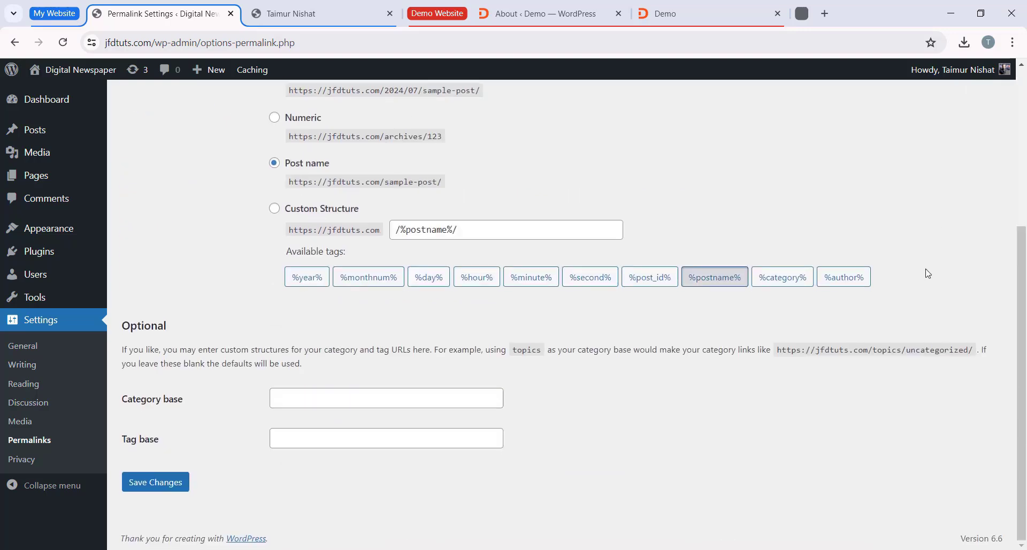
pyautogui.scroll(5, 927, 275)
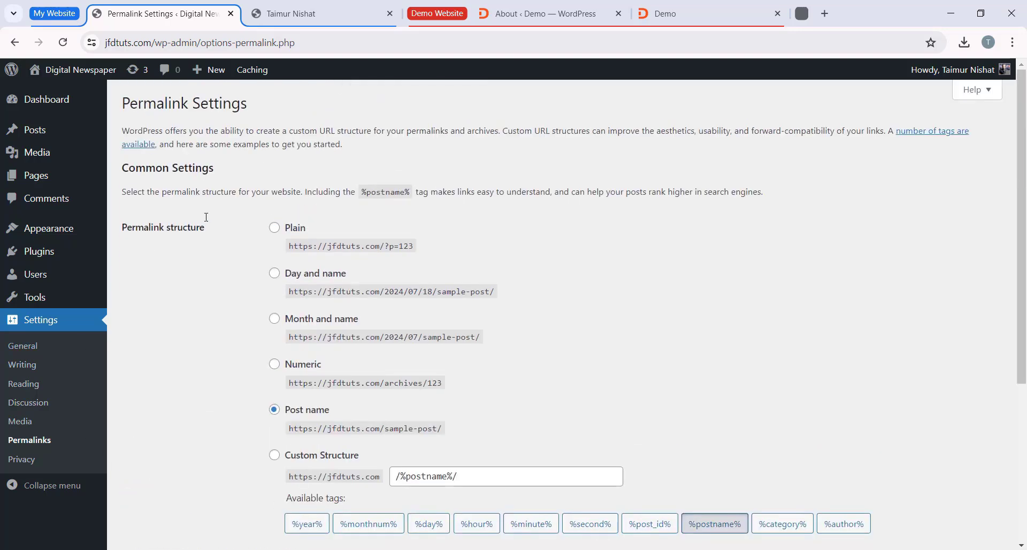
# Step: Look at the installed themes and reload the live homepage to check the site, returning to the admin area
pyautogui.click(53, 231)
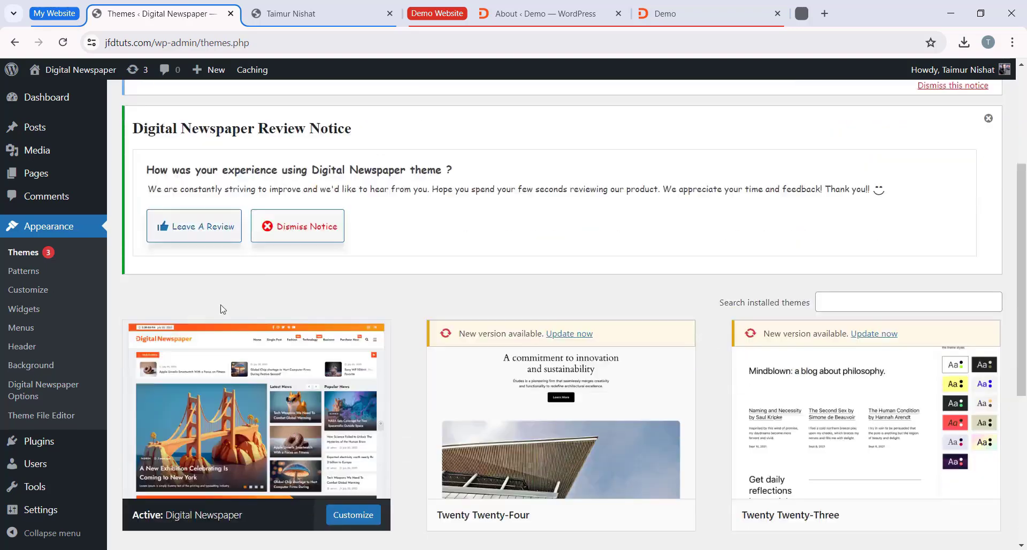
pyautogui.click(347, 8)
pyautogui.press('F5')
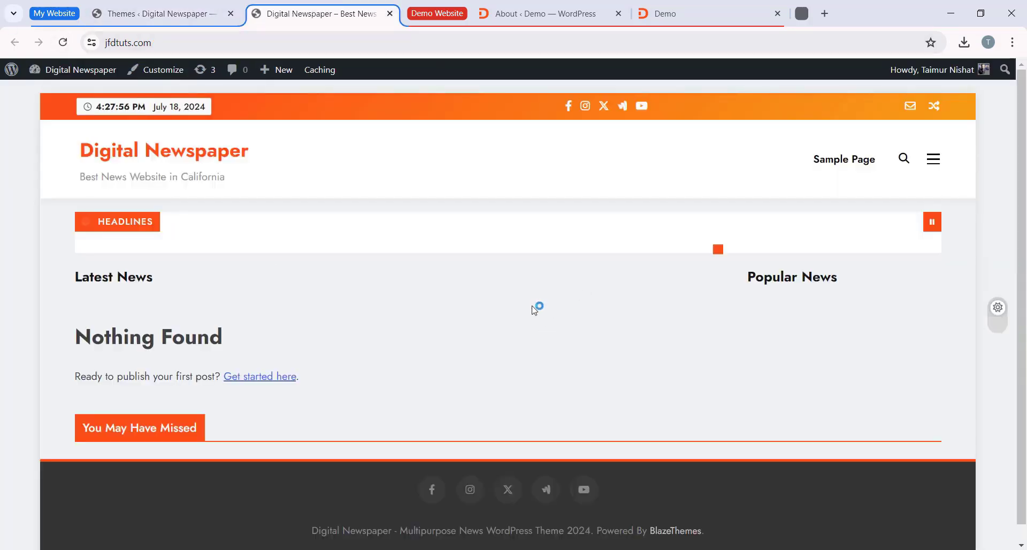
pyautogui.click(152, 13)
pyautogui.scroll(4, 195, 190)
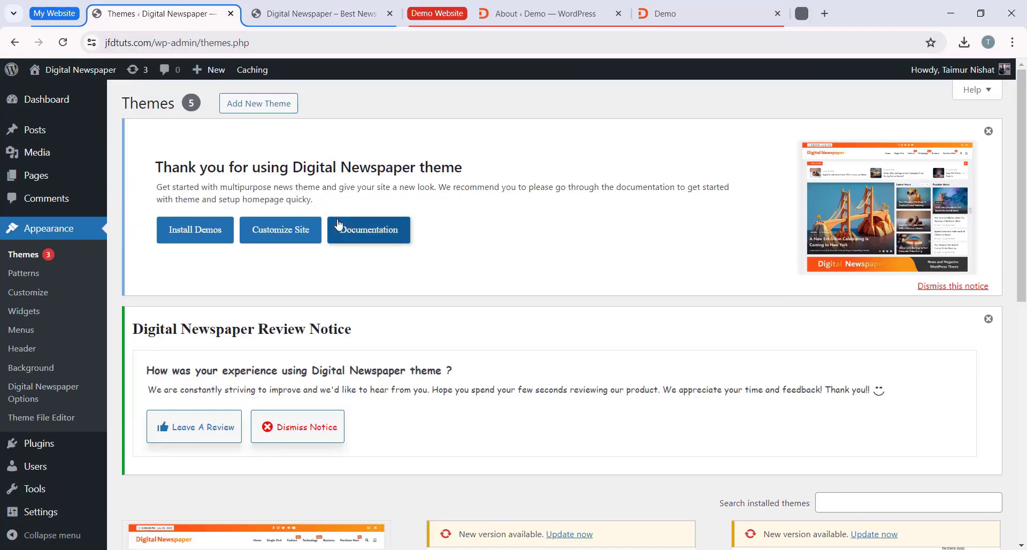
# Step: Create a new post and give it the title "Hello world!"
pyautogui.click(46, 133)
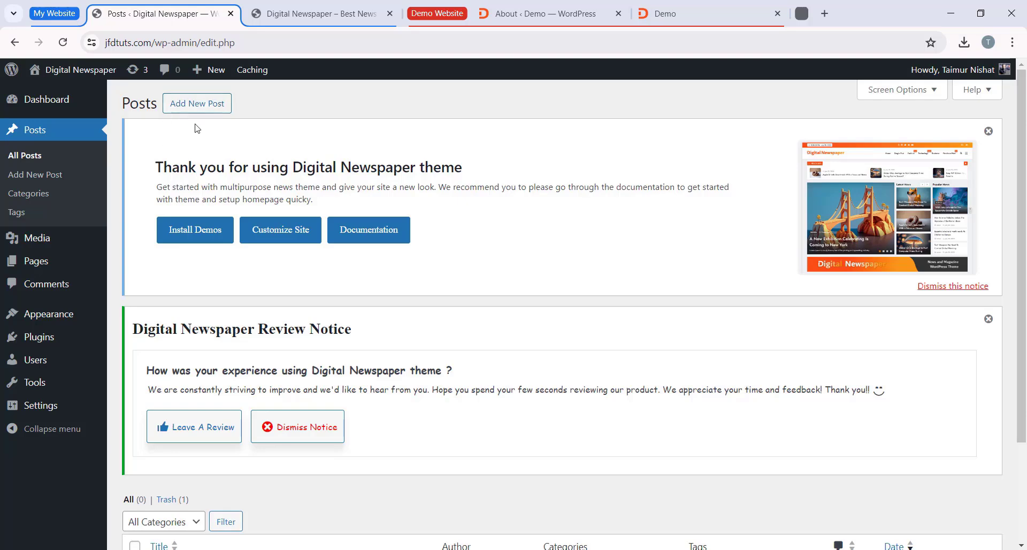
pyautogui.click(223, 110)
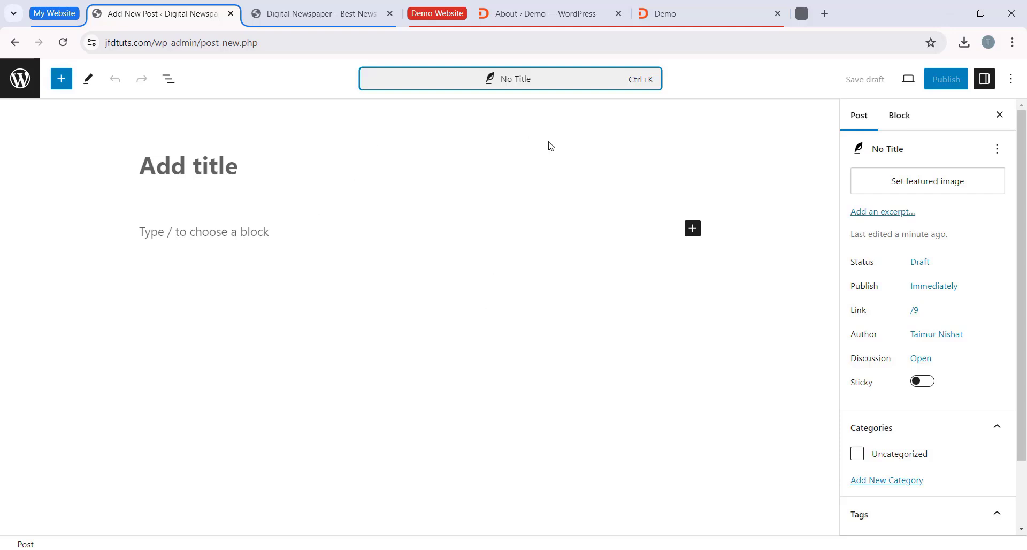
pyautogui.click(219, 167)
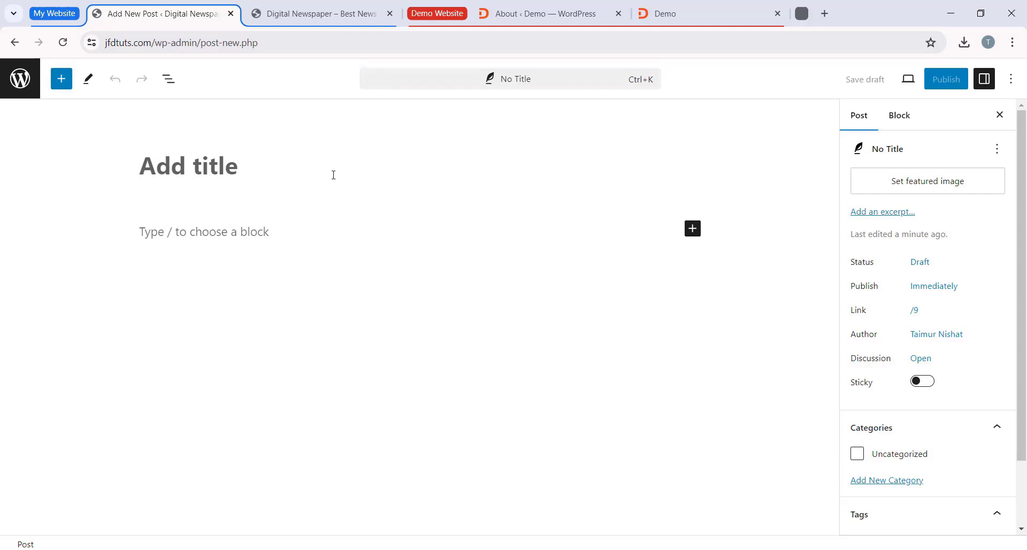
pyautogui.write('HEllo world!')
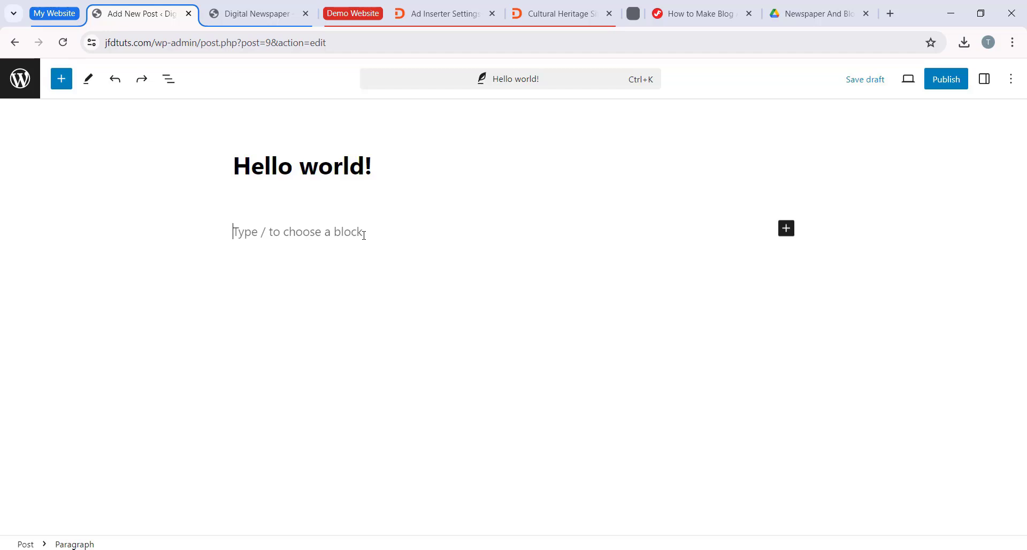
# Step: Write "Lorem ipsum dolor sit amet." as the first paragraph of the post
pyautogui.write('Lorem')
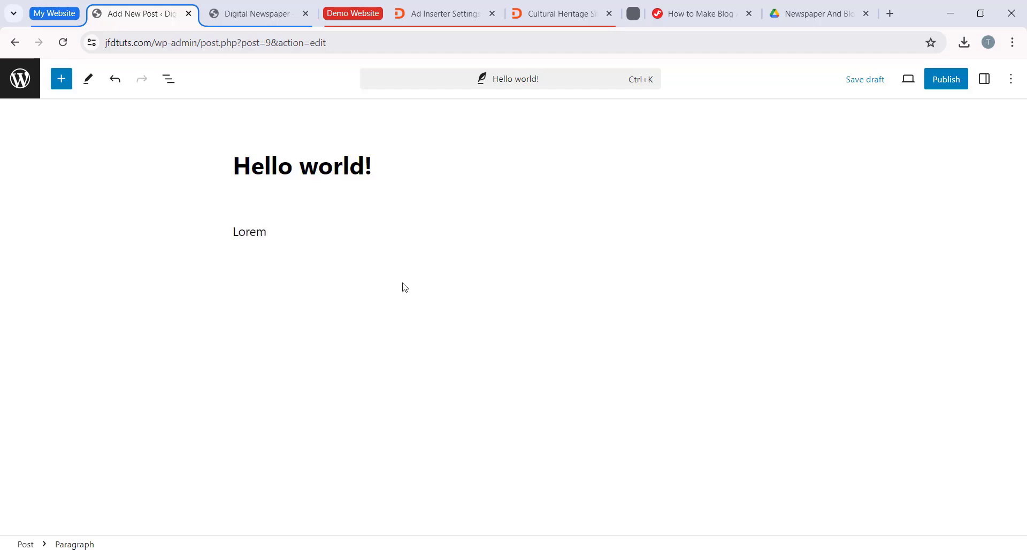
pyautogui.write(' ipsum dolor sit amet.')
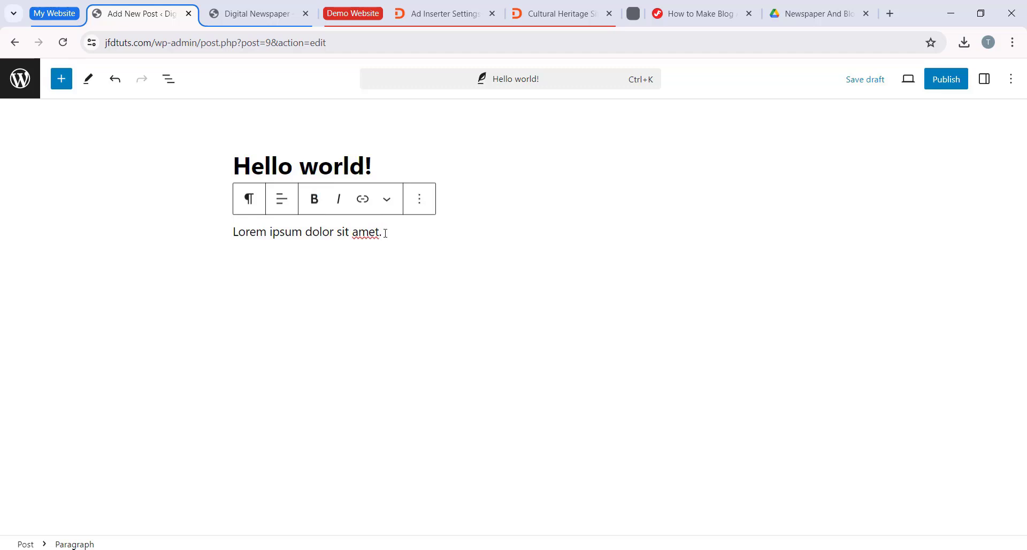
# Step: Try bold, italic and link formatting on the end of the Lorem ipsum paragraph
pyautogui.moveTo(386, 233); pyautogui.dragTo(345, 232)
pyautogui.click(314, 199)
pyautogui.click(338, 199)
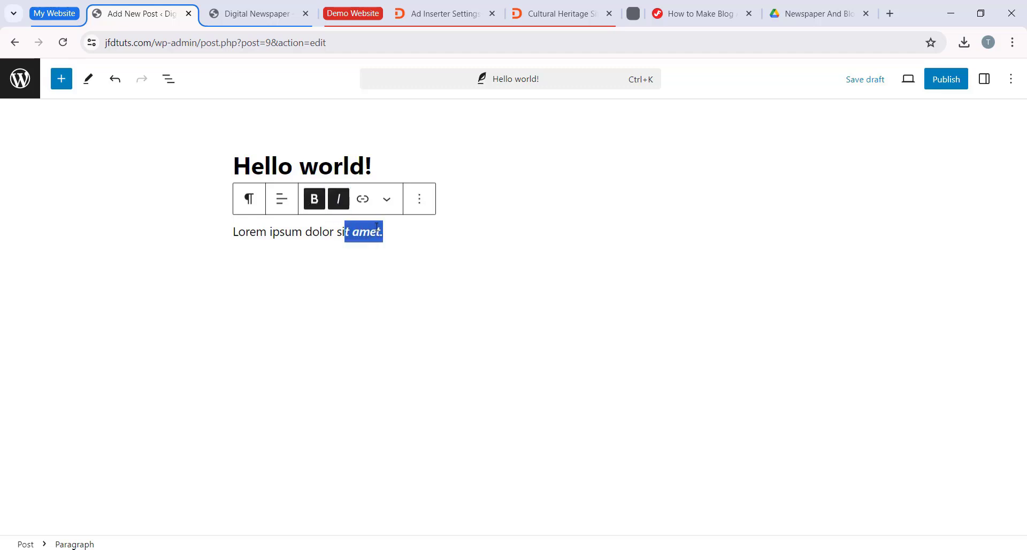
pyautogui.click(387, 200)
pyautogui.click(392, 202)
pyautogui.click(364, 201)
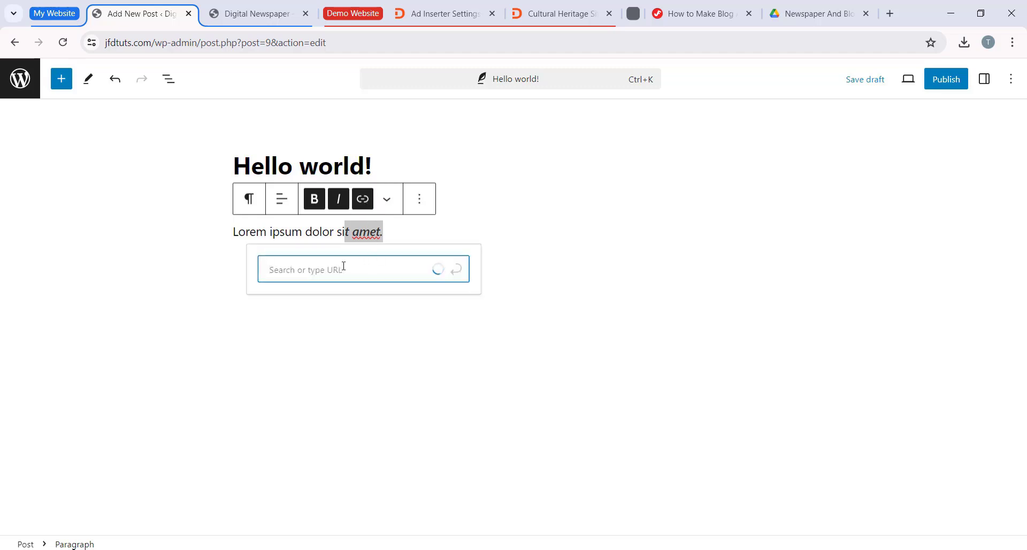
pyautogui.click(423, 227)
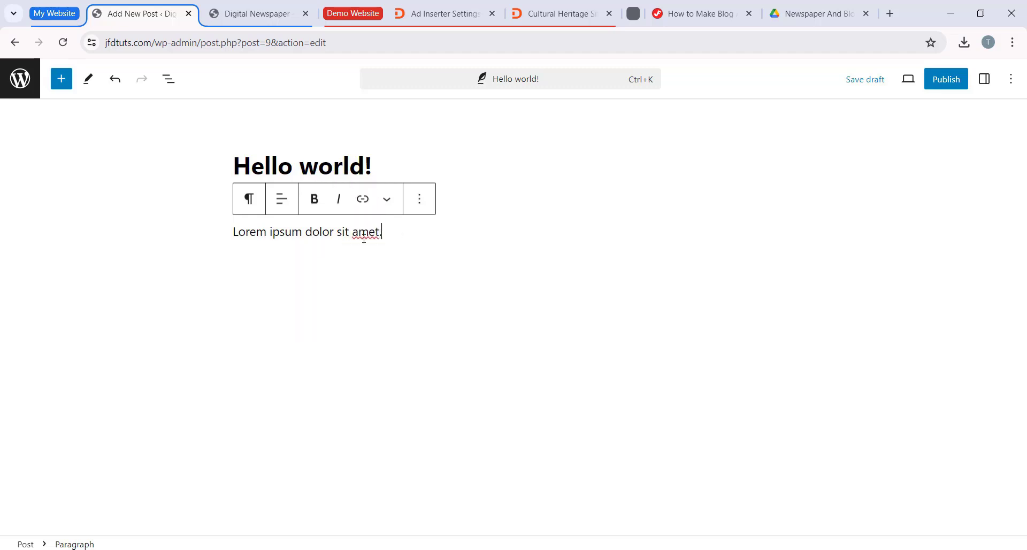
# Step: Transform the Lorem ipsum paragraph into a heading, try level H3, and set it back to H2
pyautogui.click(255, 206)
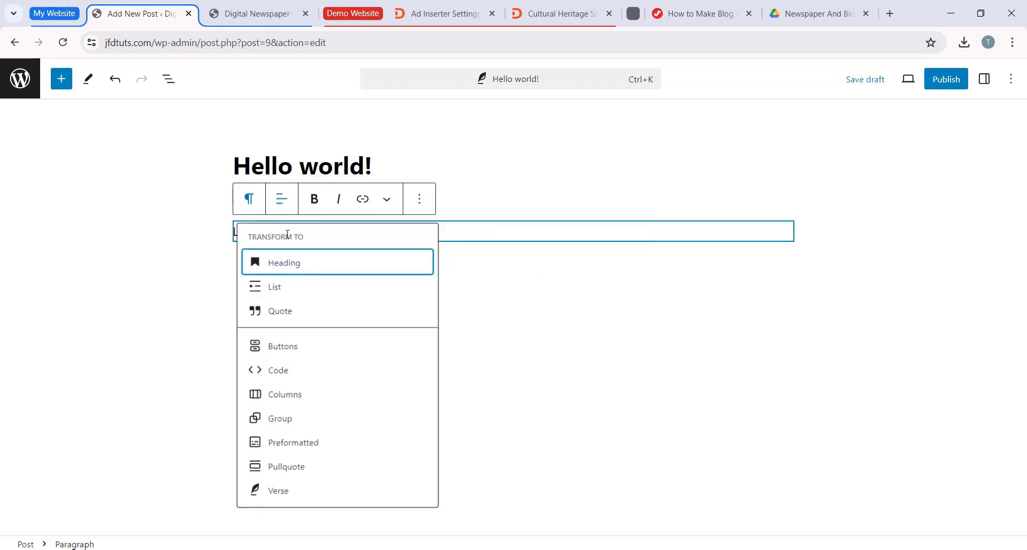
pyautogui.click(304, 272)
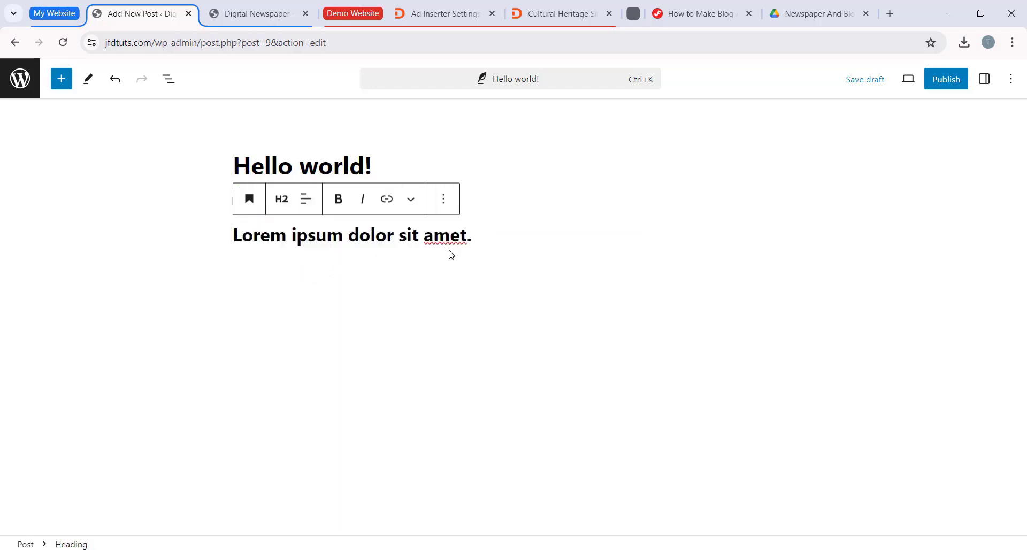
pyautogui.click(282, 204)
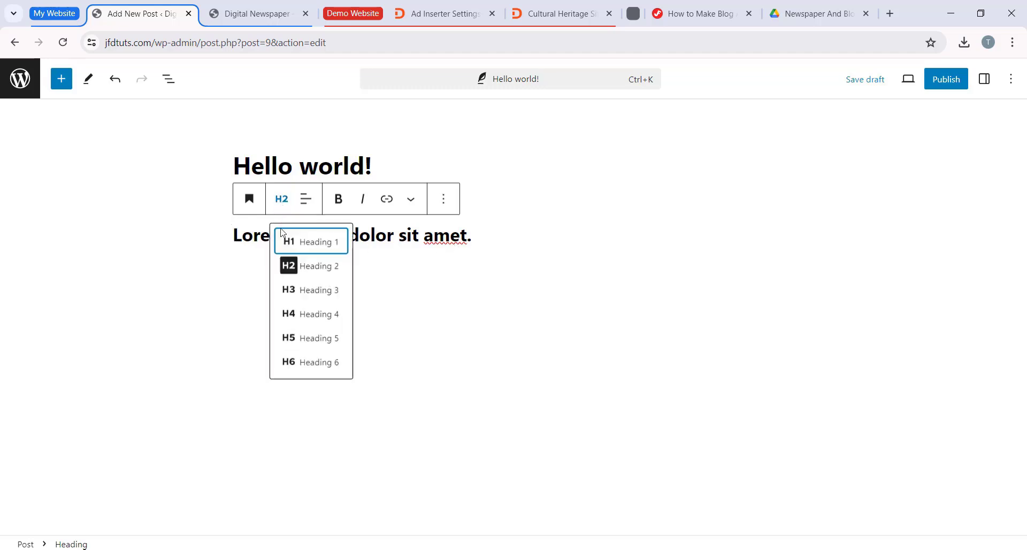
pyautogui.click(315, 290)
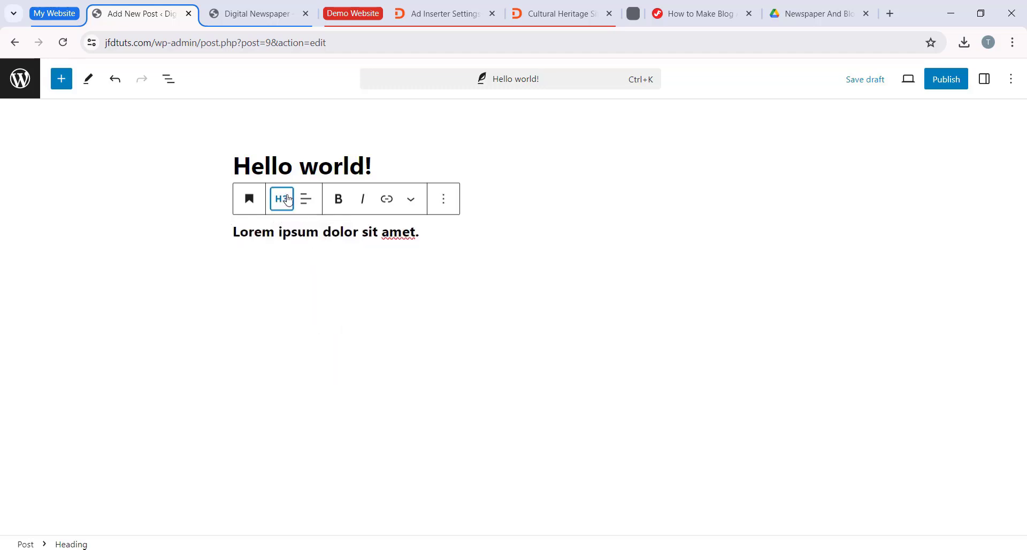
pyautogui.click(282, 199)
pyautogui.click(296, 265)
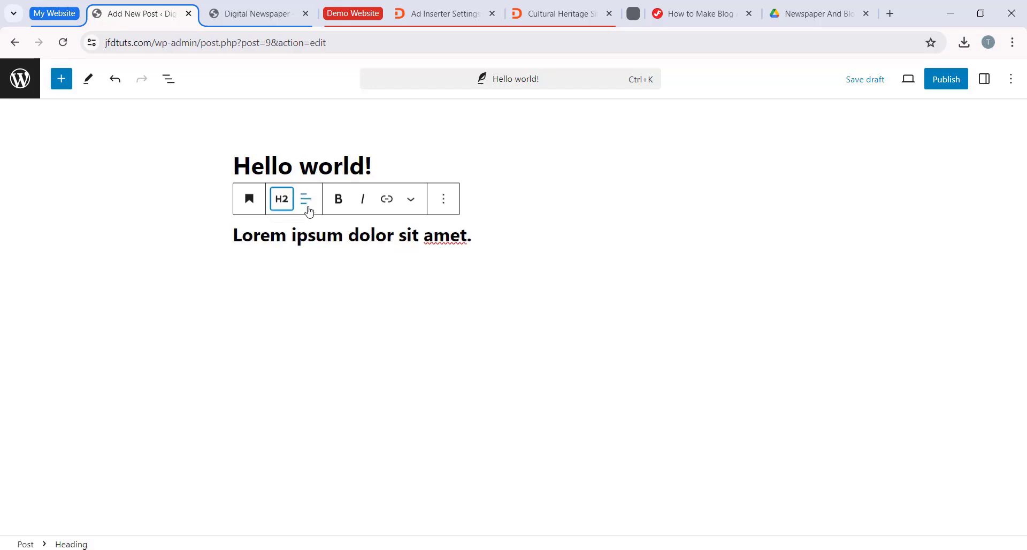
# Step: Try center and right alignment on the Lorem ipsum heading and return it to left alignment
pyautogui.click(306, 199)
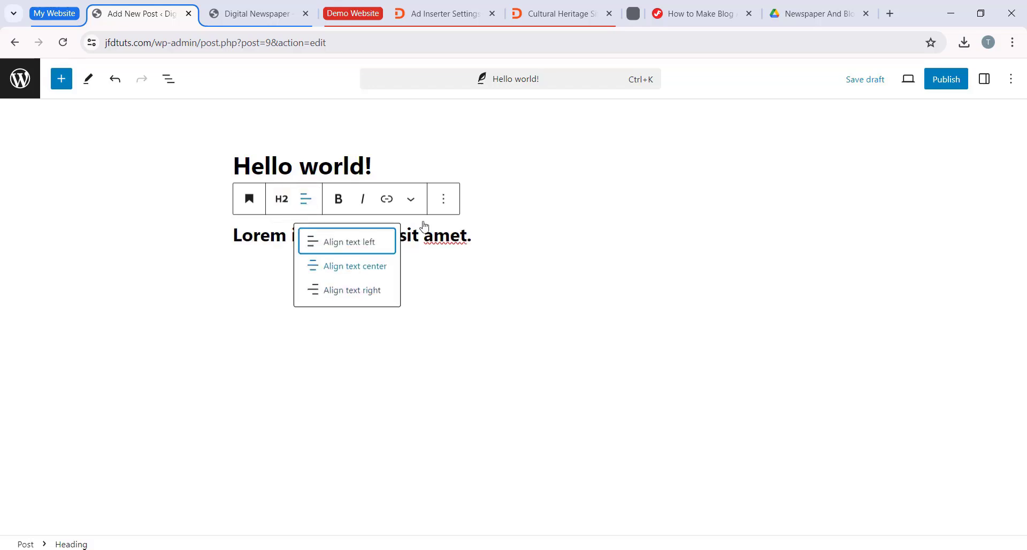
pyautogui.click(366, 270)
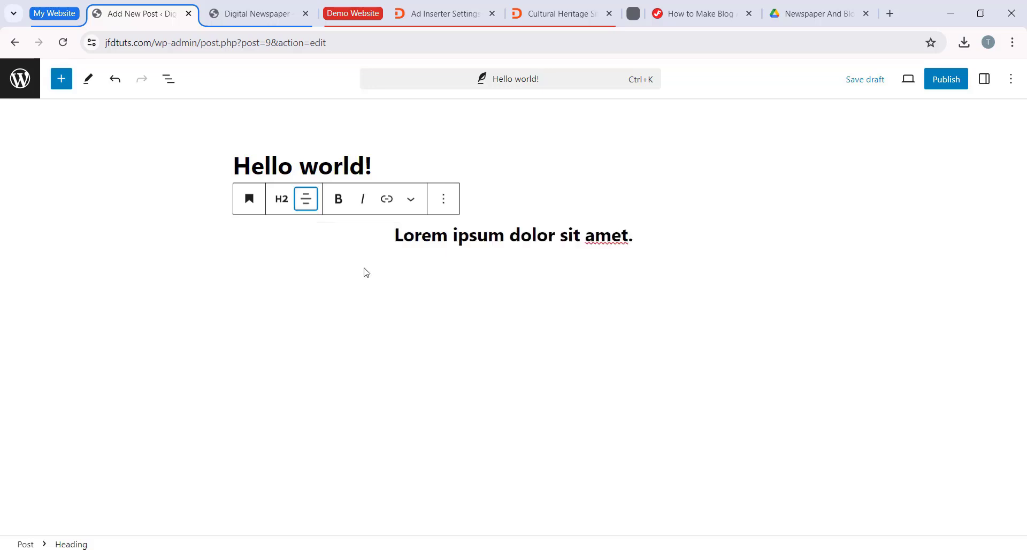
pyautogui.click(306, 199)
pyautogui.click(345, 289)
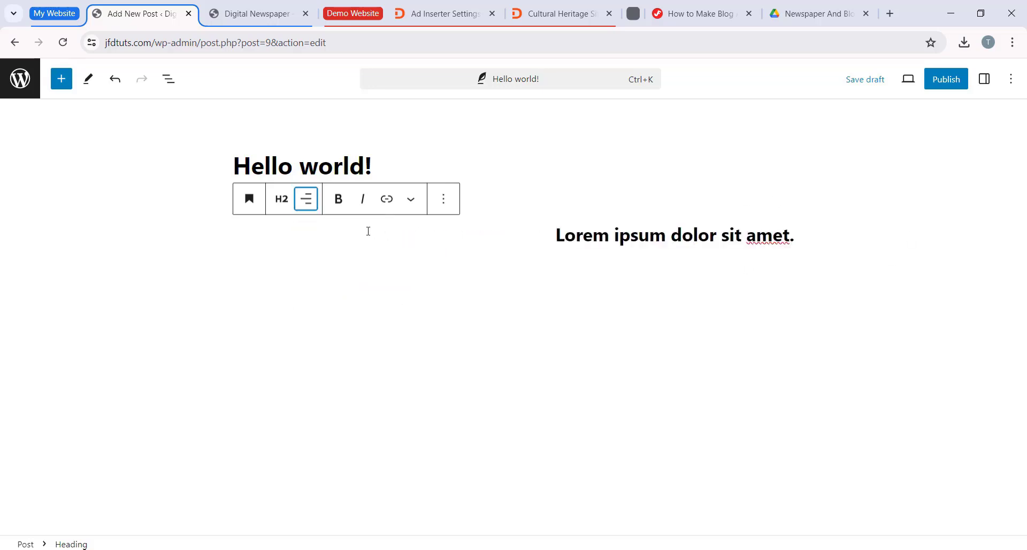
pyautogui.click(306, 199)
pyautogui.click(315, 239)
pyautogui.click(615, 268)
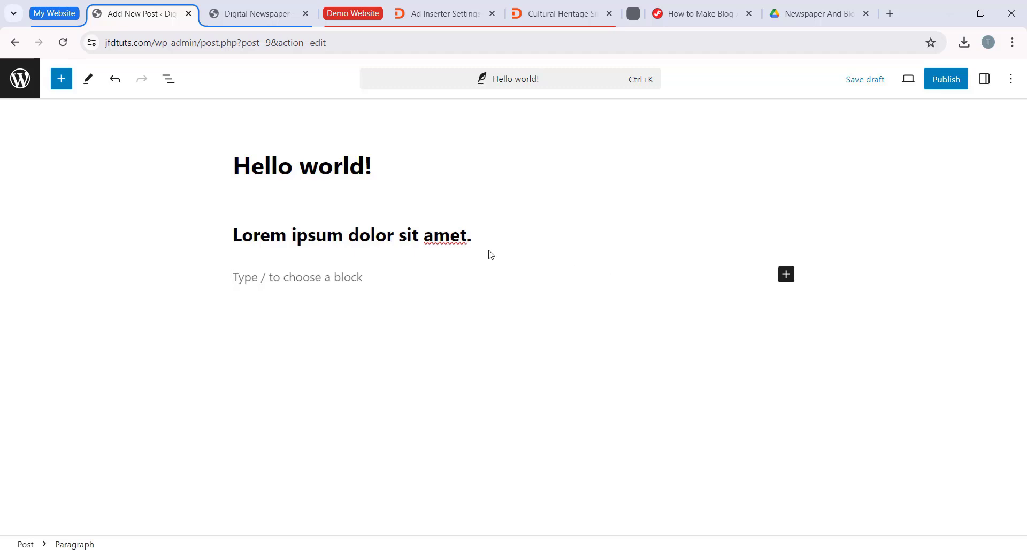
# Step: Transform the Lorem ipsum heading back into a paragraph
pyautogui.moveTo(472, 236); pyautogui.dragTo(230, 235)
pyautogui.click(251, 198)
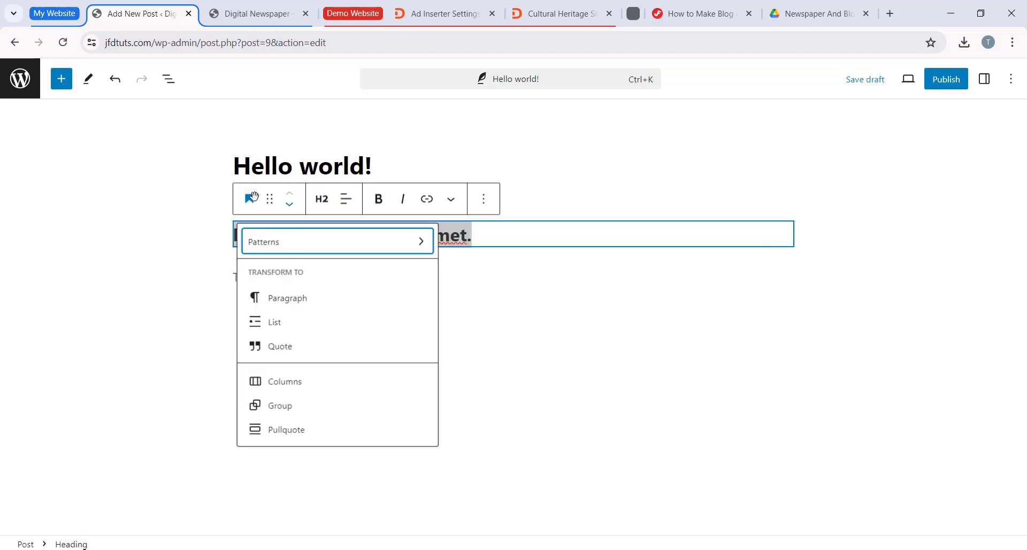
pyautogui.click(383, 298)
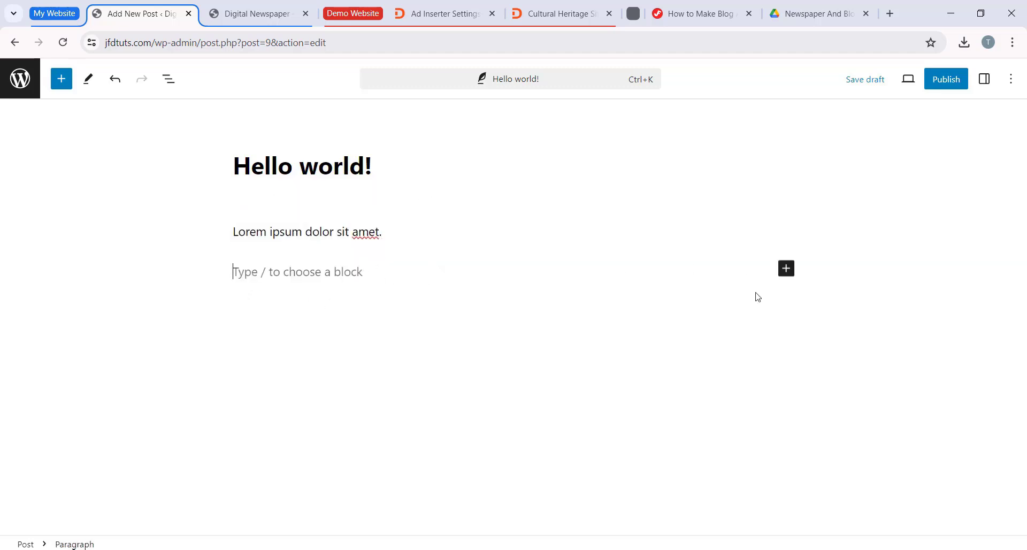
# Step: Look through the text, media and design blocks available for the post
pyautogui.click(786, 269)
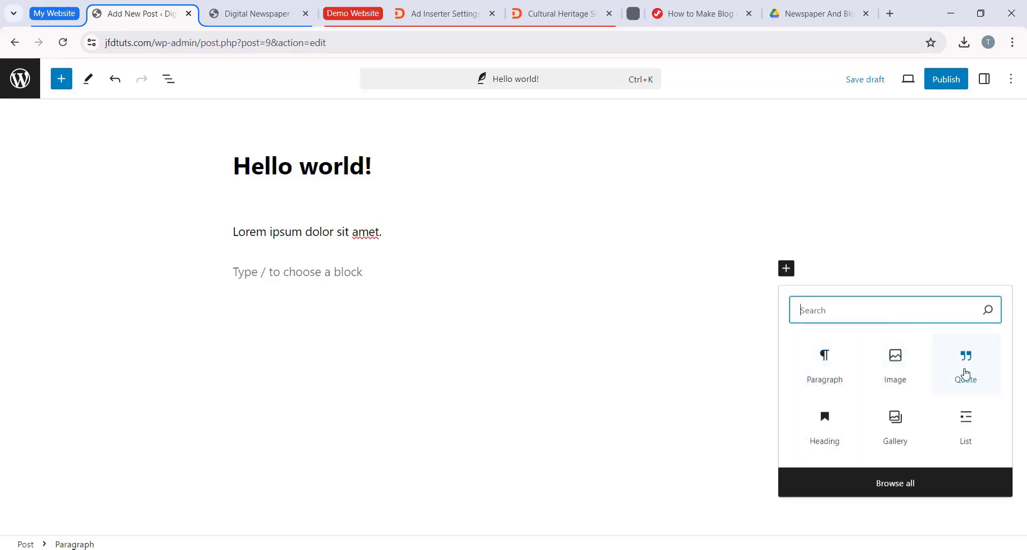
pyautogui.click(725, 304)
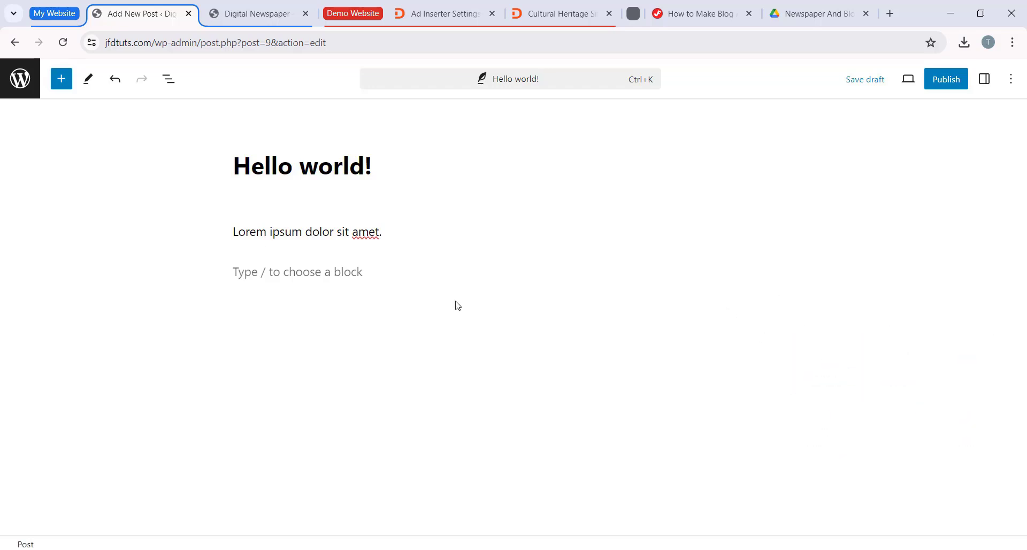
pyautogui.click(72, 78)
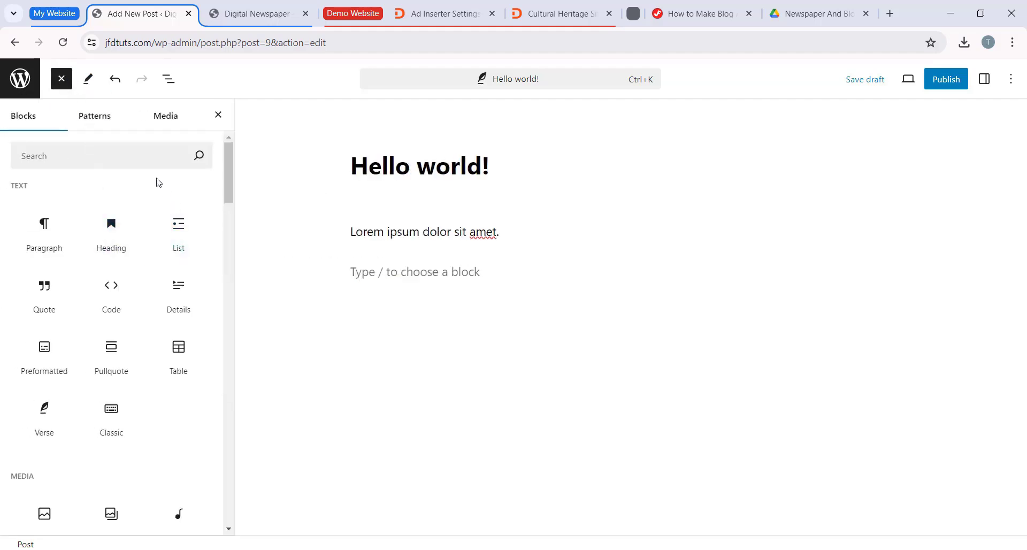
pyautogui.moveTo(229, 153); pyautogui.dragTo(226, 205)
pyautogui.scroll(-3, 54, 268)
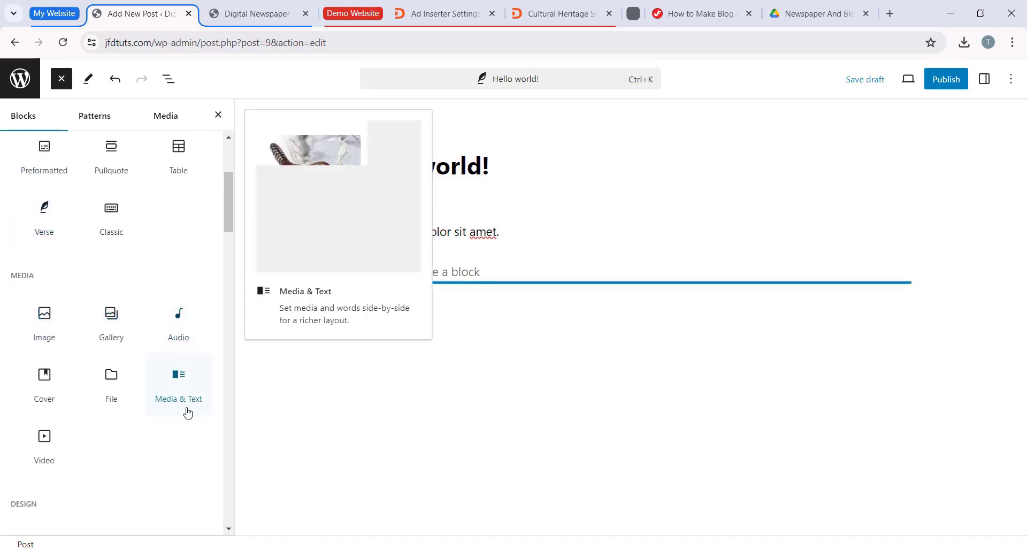
pyautogui.scroll(1, 131, 374)
pyautogui.scroll(-5, 115, 396)
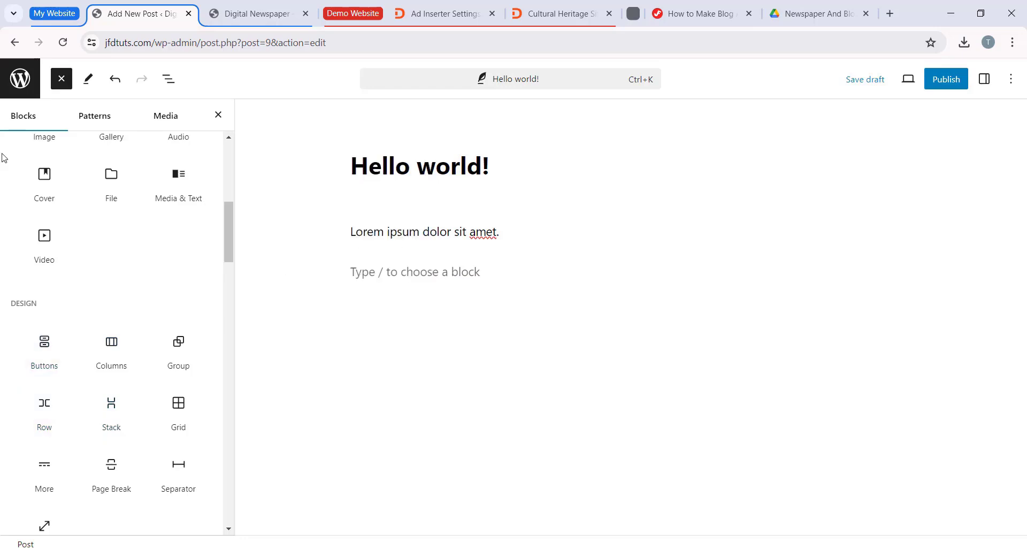
# Step: Browse the Banners, Featured, Gallery and Headers pattern categories, examining the banner designs
pyautogui.click(102, 122)
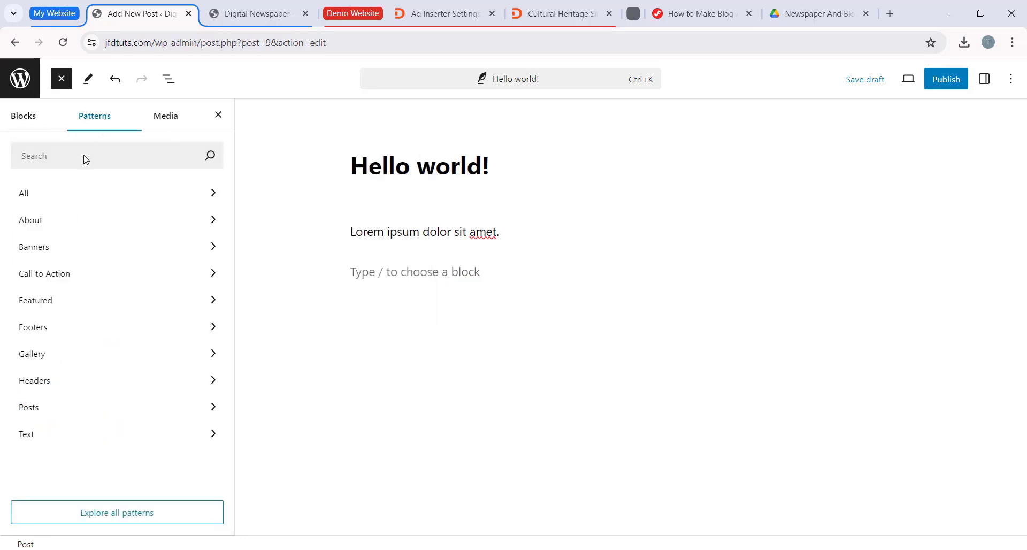
pyautogui.click(65, 253)
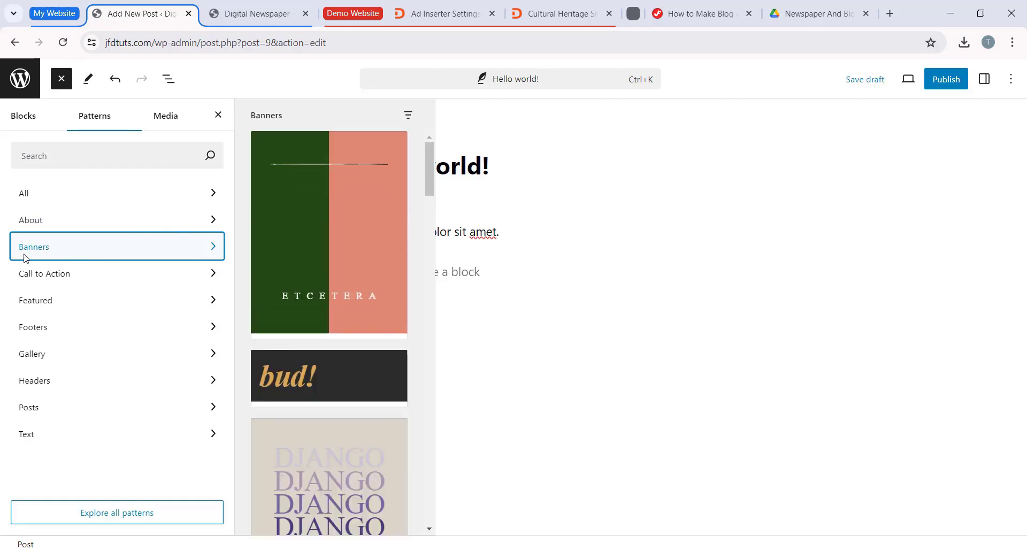
pyautogui.scroll(-5, 414, 280)
pyautogui.click(137, 303)
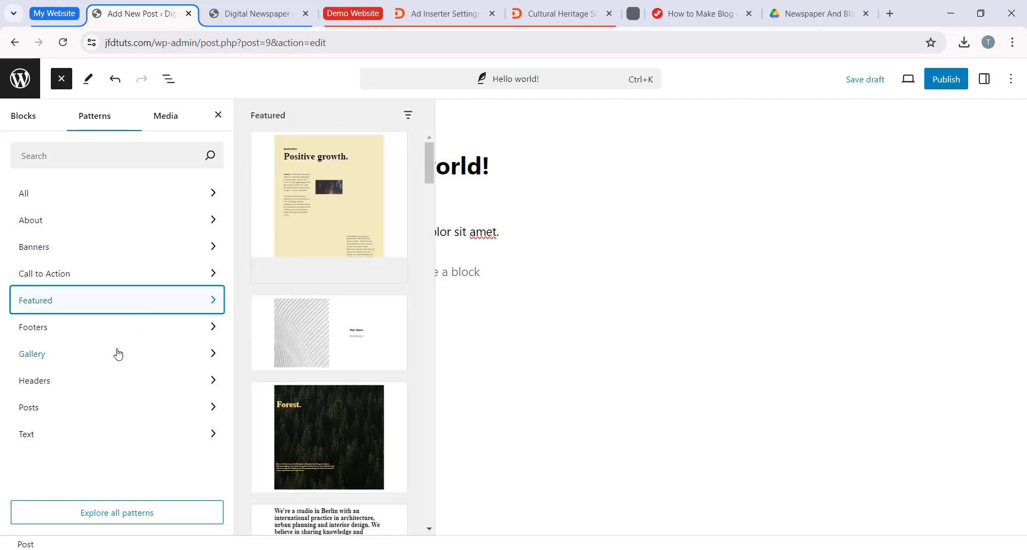
pyautogui.click(116, 353)
pyautogui.click(113, 379)
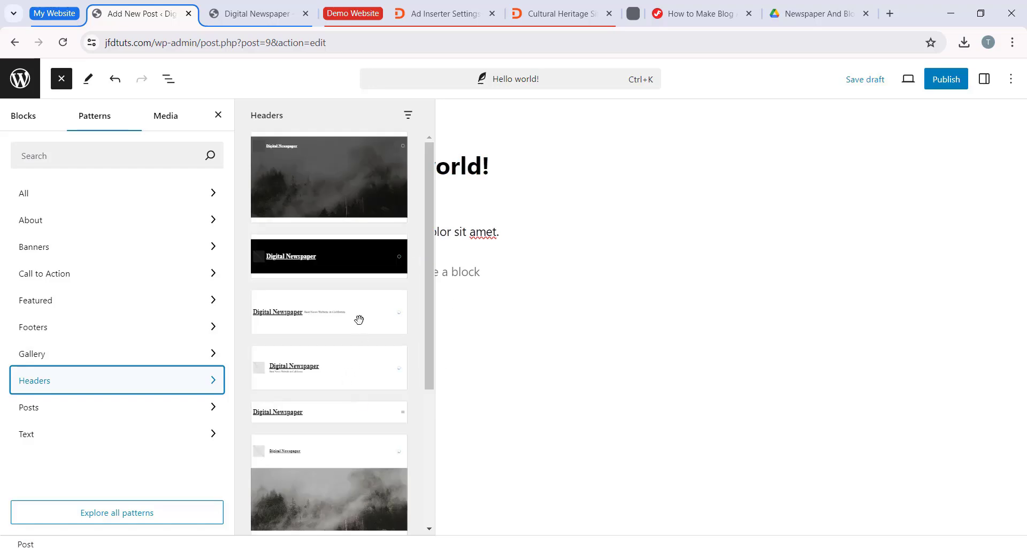
pyautogui.click(110, 250)
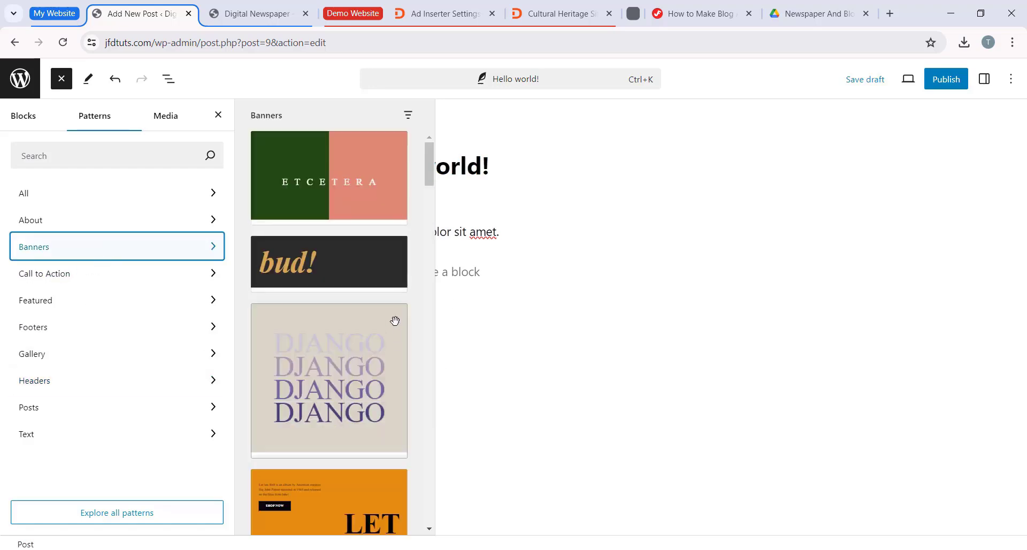
pyautogui.scroll(-10, 390, 326)
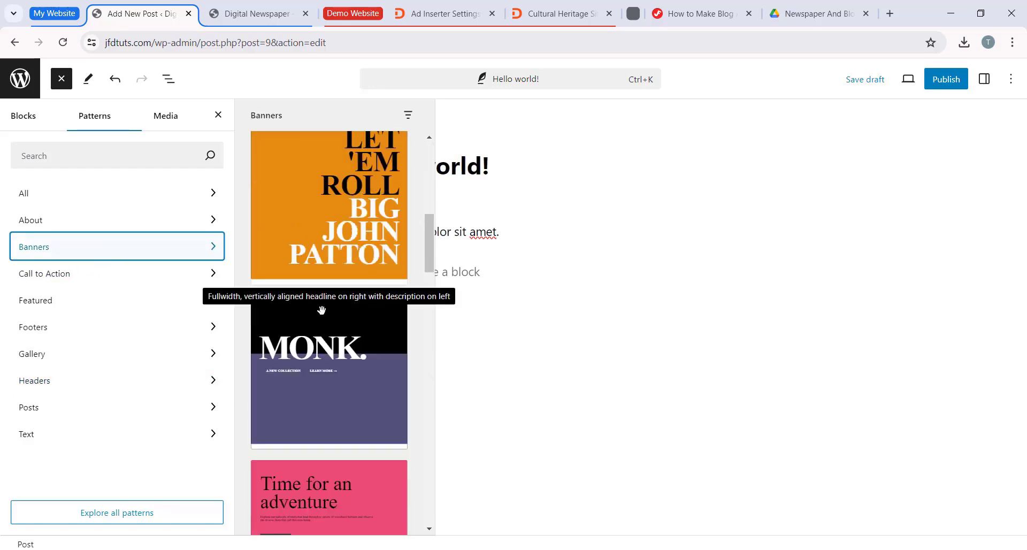
pyautogui.scroll(-5, 330, 319)
pyautogui.scroll(2, 351, 305)
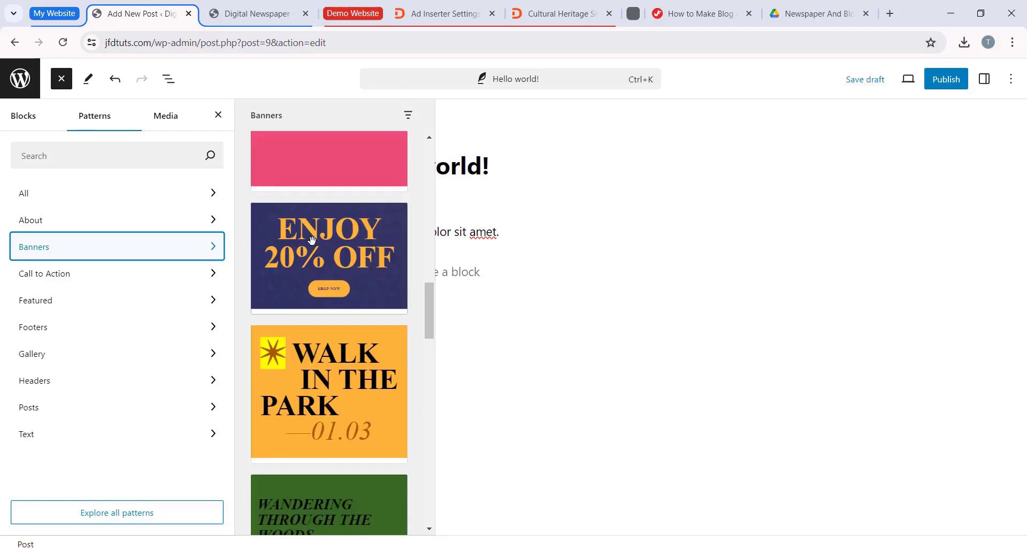
# Step: Insert the "Bold sale banner with geometric background" pattern and change its discount text to 50% OFF
pyautogui.click(332, 247)
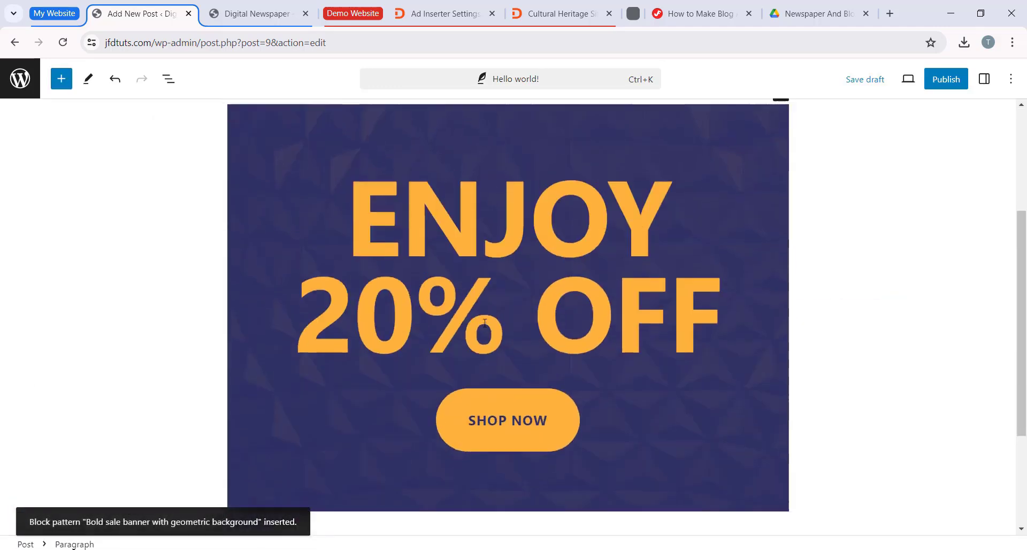
pyautogui.click(421, 319)
pyautogui.click(354, 267)
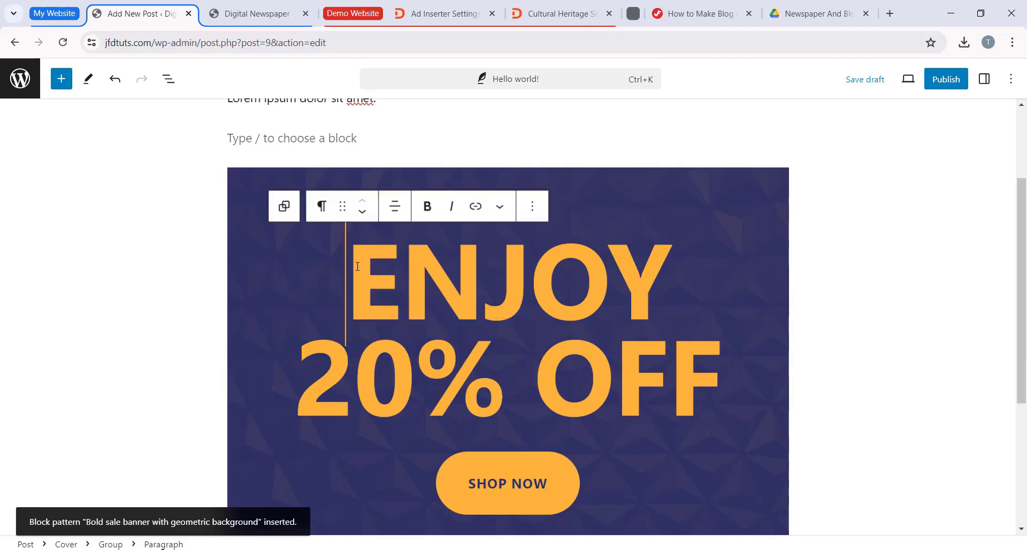
pyautogui.moveTo(369, 266); pyautogui.dragTo(698, 349)
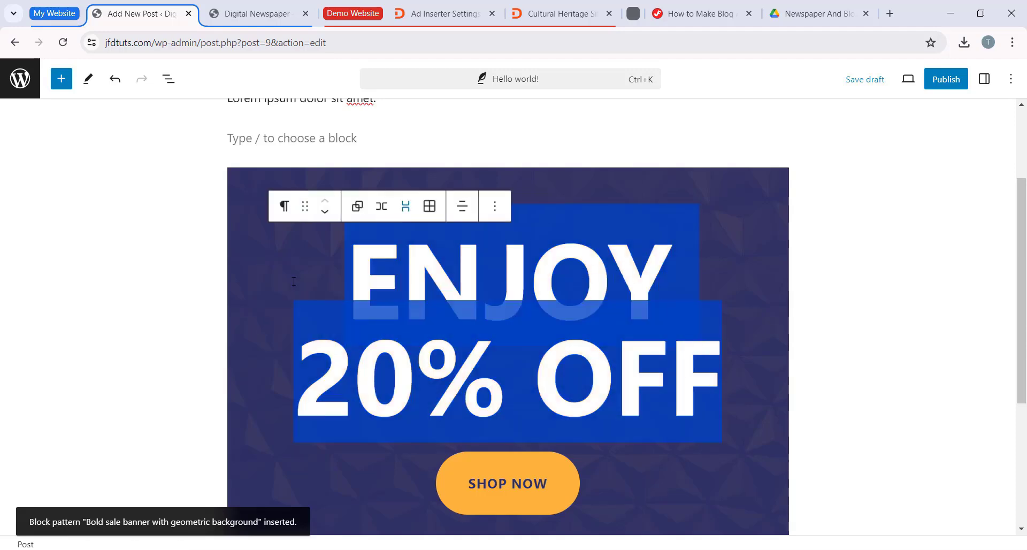
pyautogui.click(414, 375)
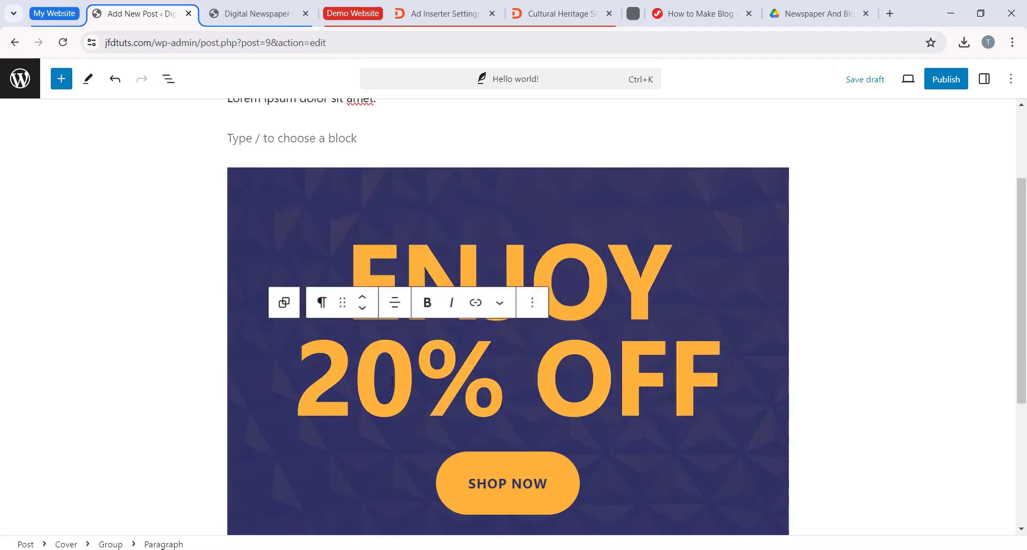
pyautogui.moveTo(414, 375); pyautogui.dragTo(306, 371)
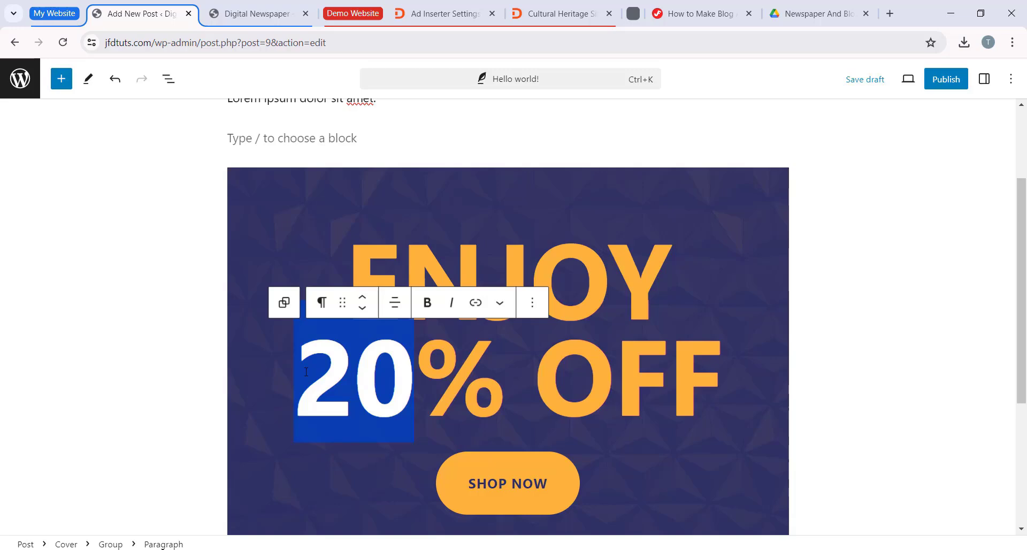
pyautogui.write('50')
pyautogui.scroll(-2, 428, 383)
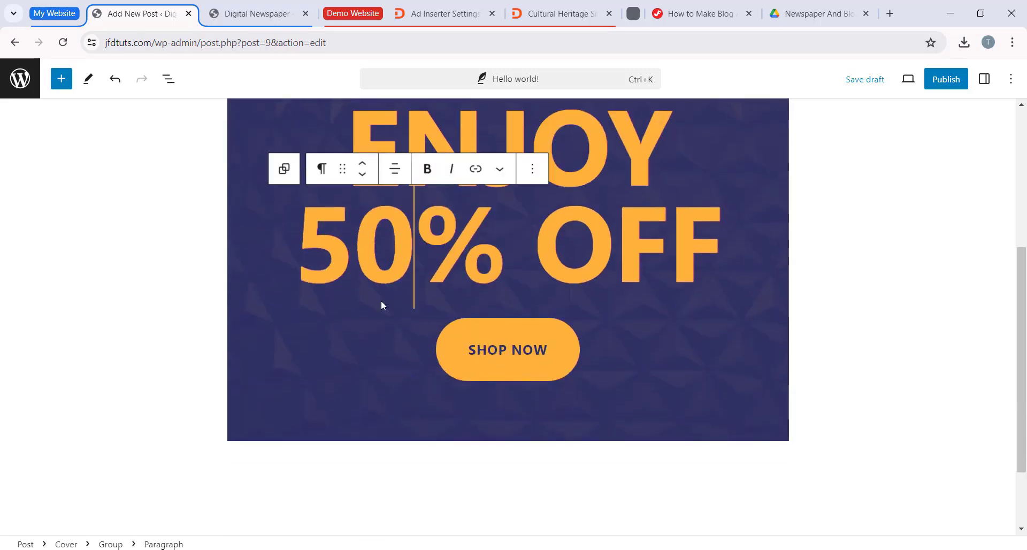
pyautogui.scroll(2, 382, 305)
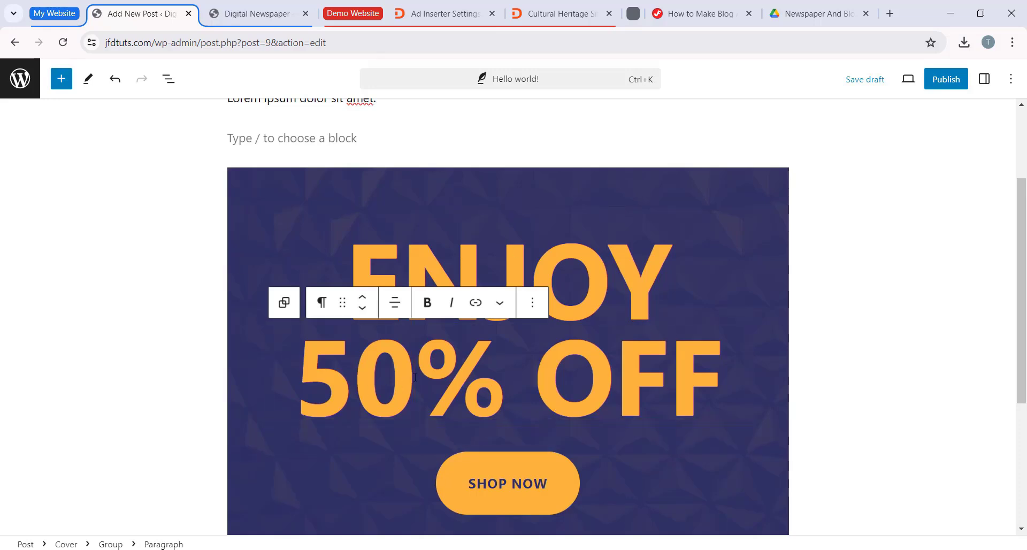
# Step: Examine the block settings of the banner's cover and of its ENJOY text
pyautogui.click(284, 302)
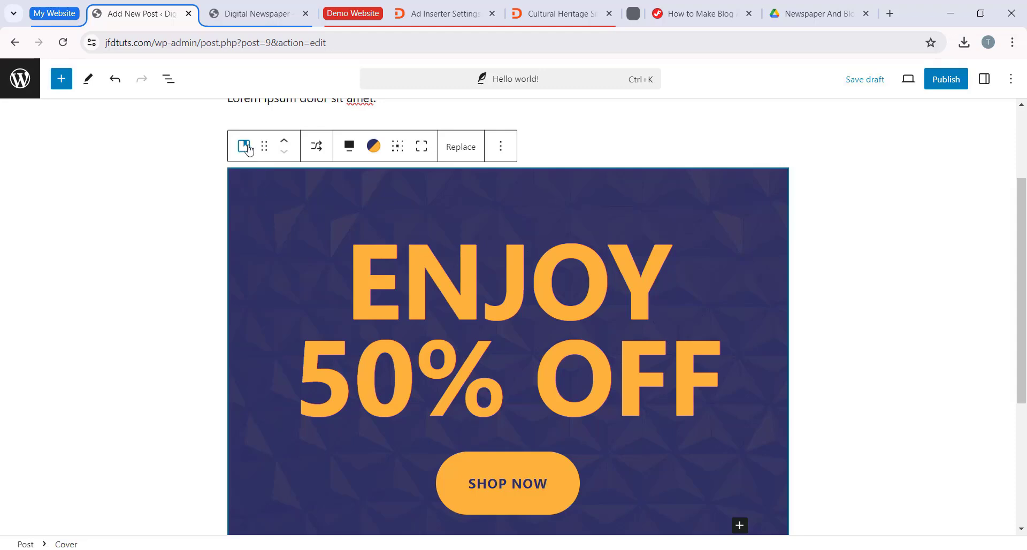
pyautogui.click(245, 146)
pyautogui.click(247, 149)
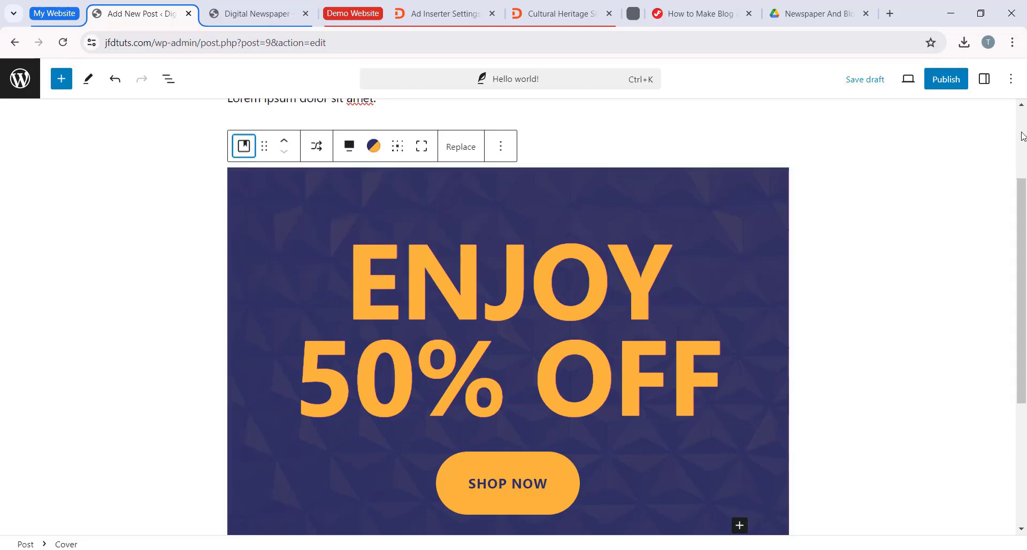
pyautogui.click(985, 82)
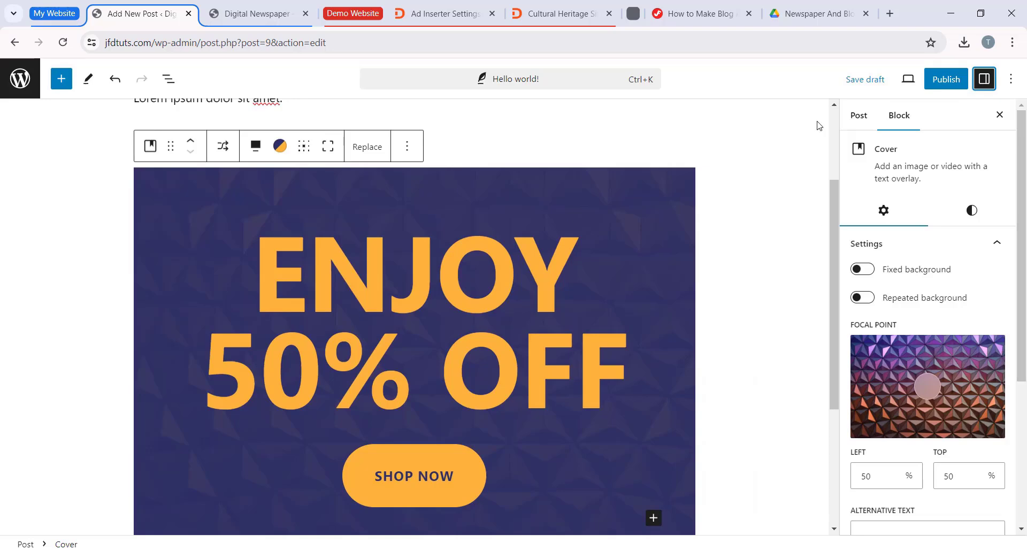
pyautogui.scroll(-4, 948, 350)
pyautogui.scroll(5, 948, 353)
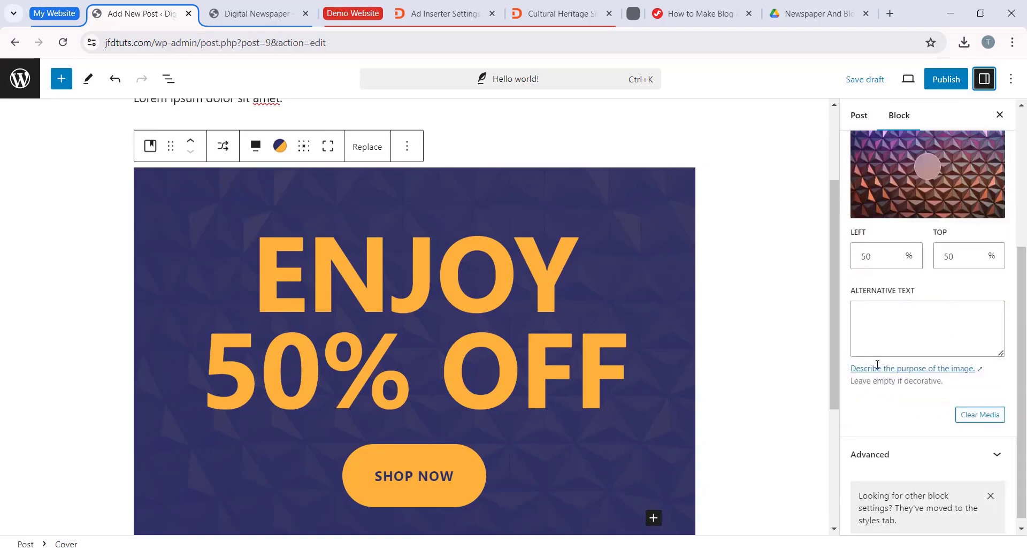
pyautogui.click(768, 300)
pyautogui.click(599, 278)
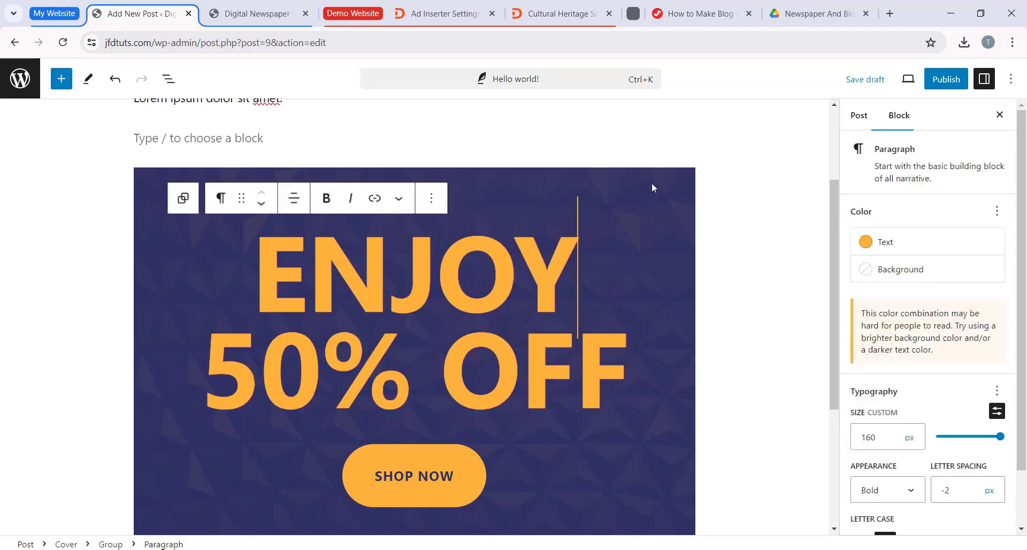
# Step: Select the sale banner's cover block and delete it from the post
pyautogui.click(148, 184)
pyautogui.click(408, 145)
pyautogui.click(442, 486)
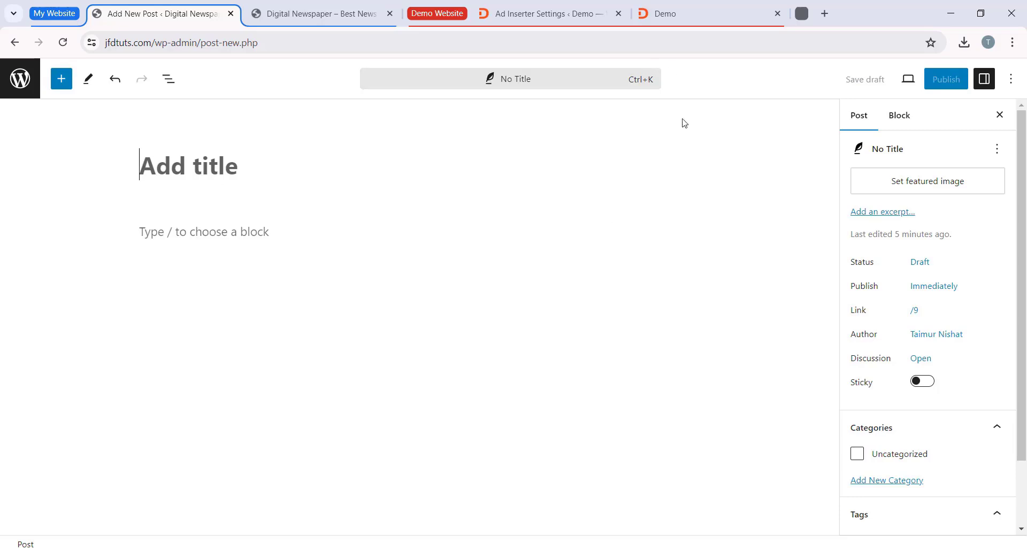
# Step: View the jimtuts.com demo homepage and the Digital Newspaper site, and return to the new post editor
pyautogui.click(713, 9)
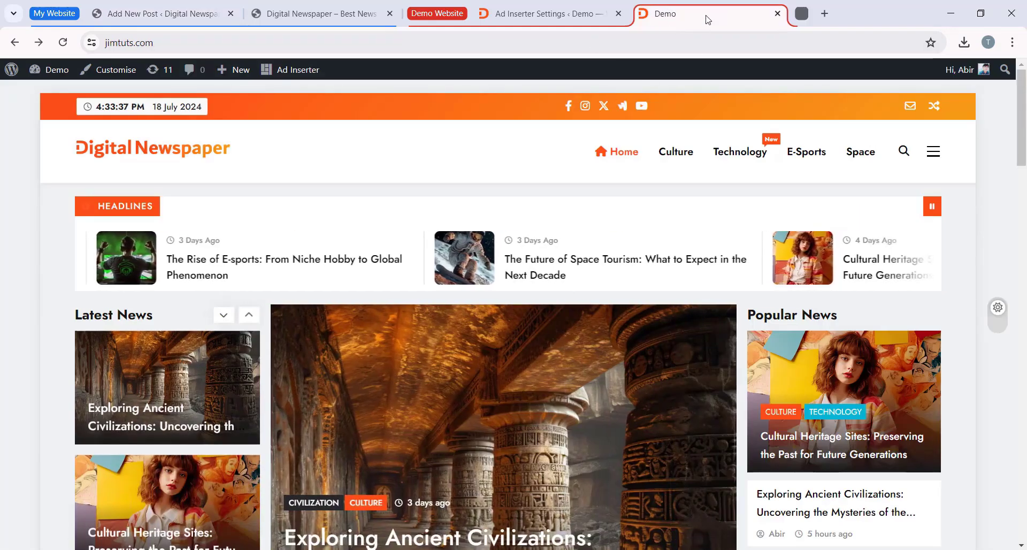
pyautogui.click(295, 17)
pyautogui.click(205, 16)
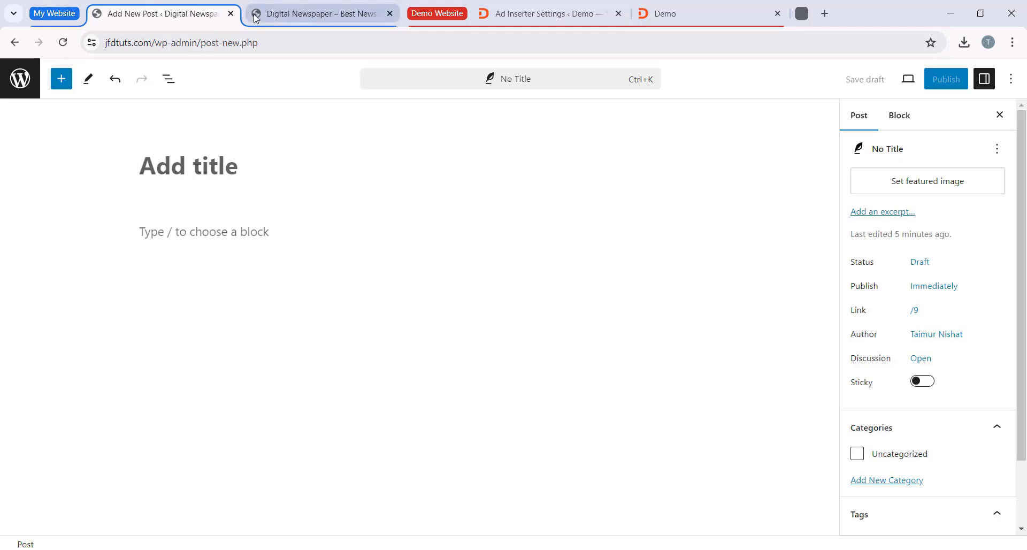
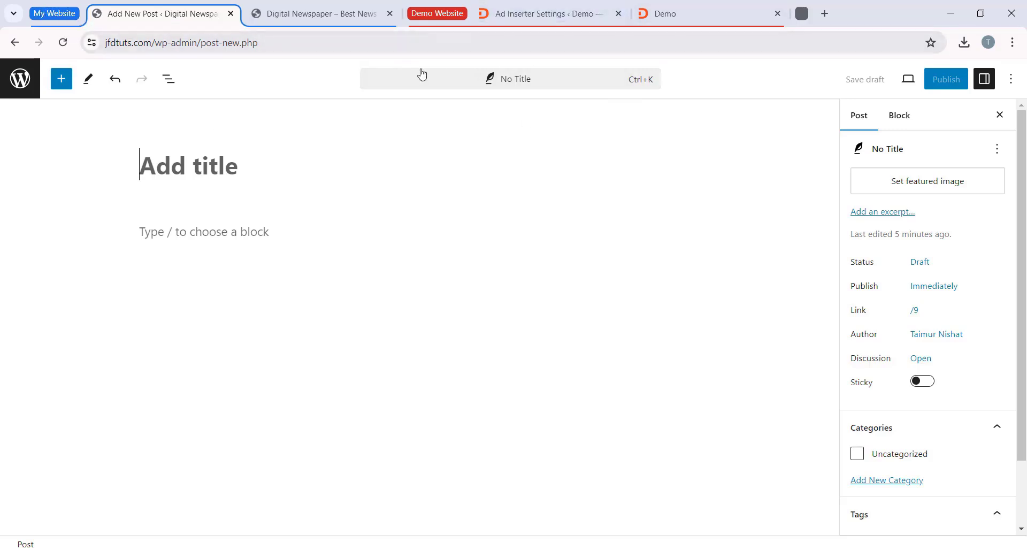
# Step: Open the article "The Future of Space Tourism: What to Expect in the Next Decade" from the jimtuts.com demo homepage
pyautogui.click(682, 22)
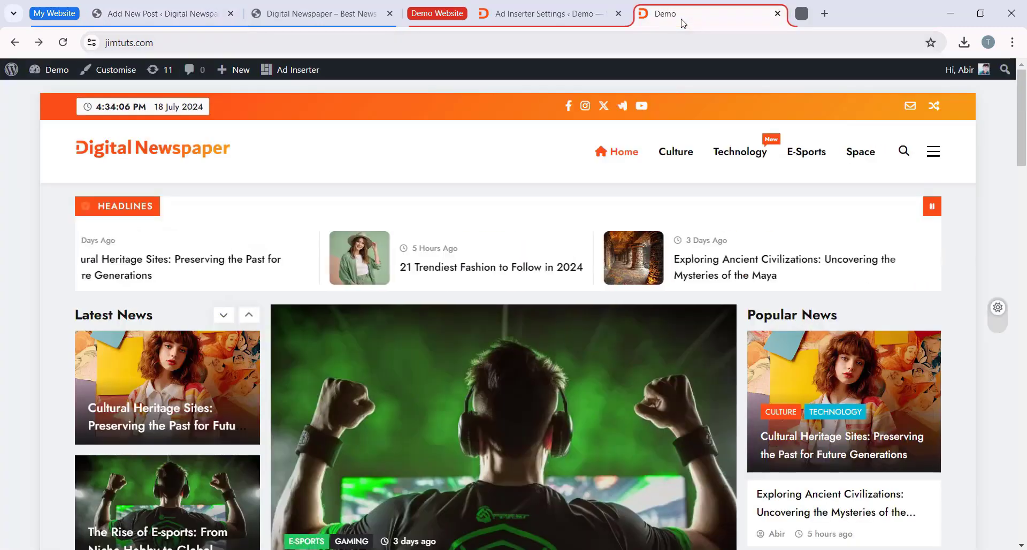
pyautogui.scroll(-2, 631, 153)
pyautogui.scroll(2, 653, 159)
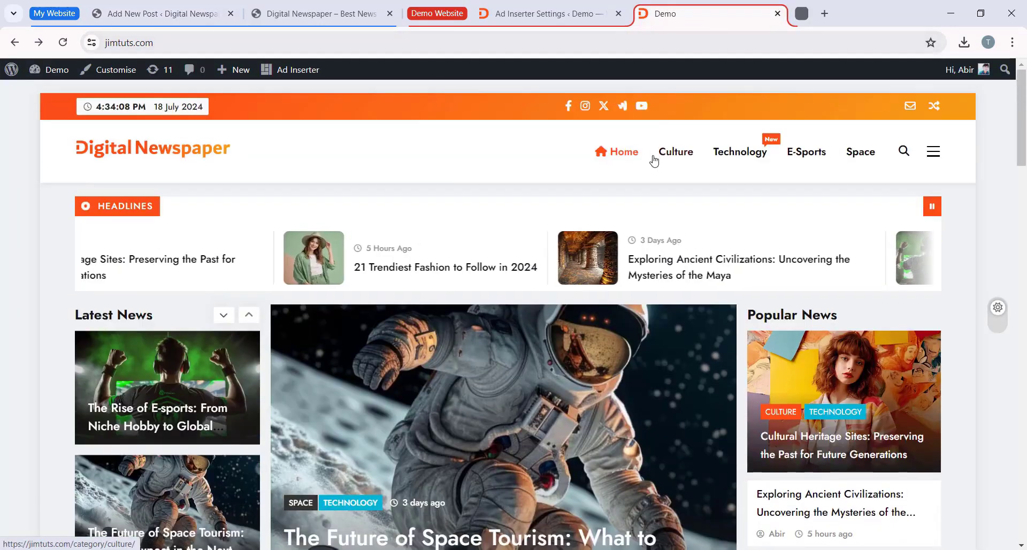
pyautogui.scroll(-3, 654, 161)
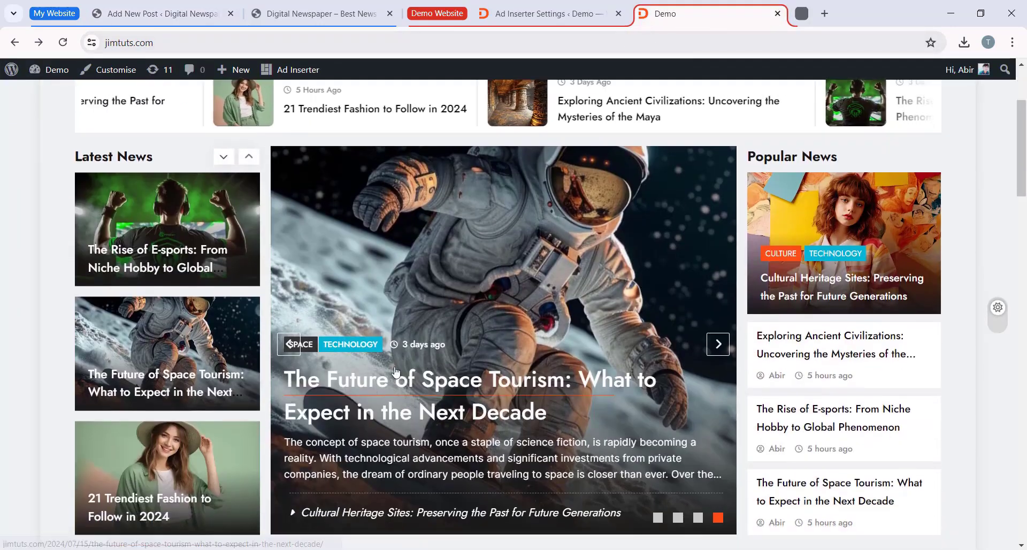
pyautogui.click(396, 370)
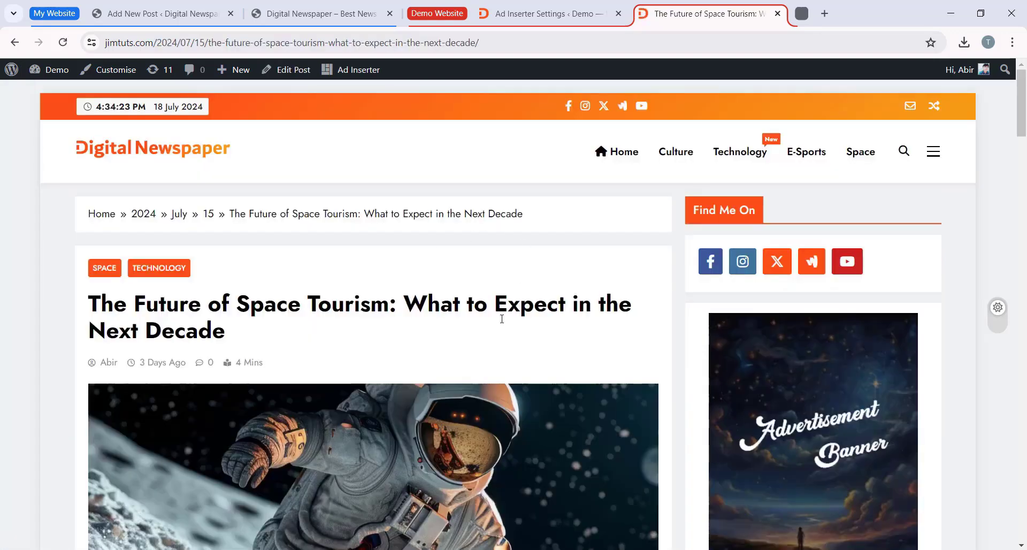
# Step: Examine the layout of the demo's space tourism article, from its title and featured image through headings, image columns and tags to the comment form
pyautogui.scroll(-2, 516, 320)
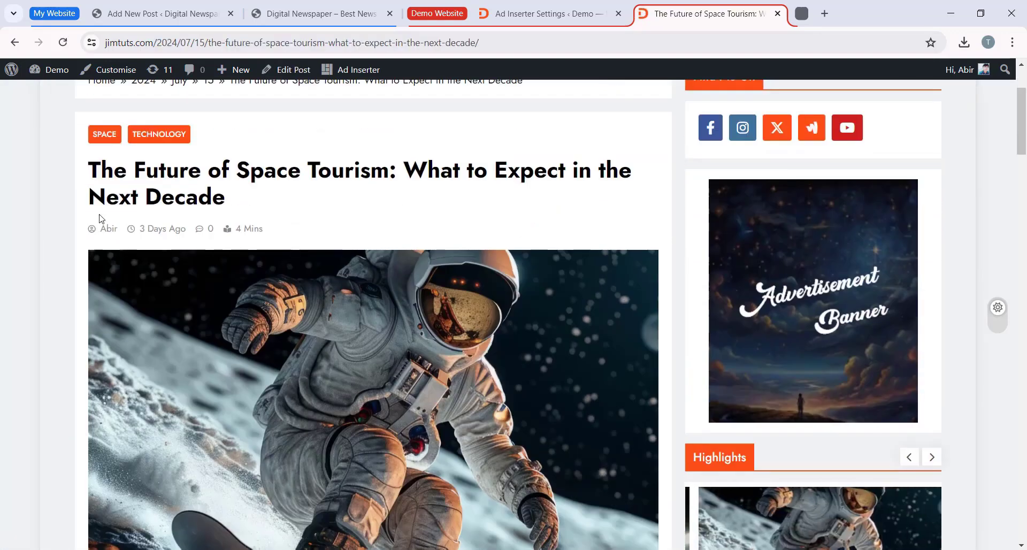
pyautogui.scroll(-1, 427, 348)
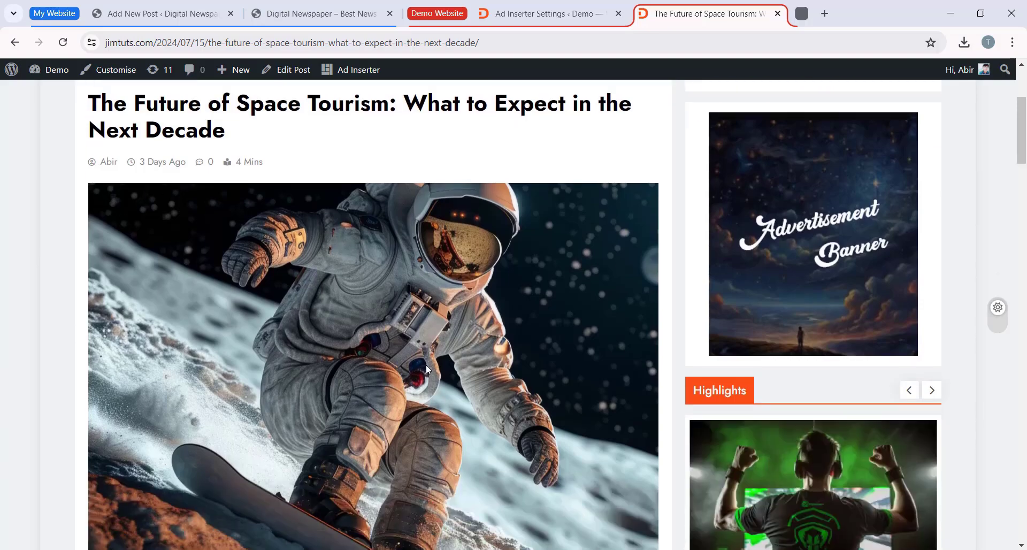
pyautogui.scroll(-1, 425, 365)
pyautogui.scroll(4, 274, 251)
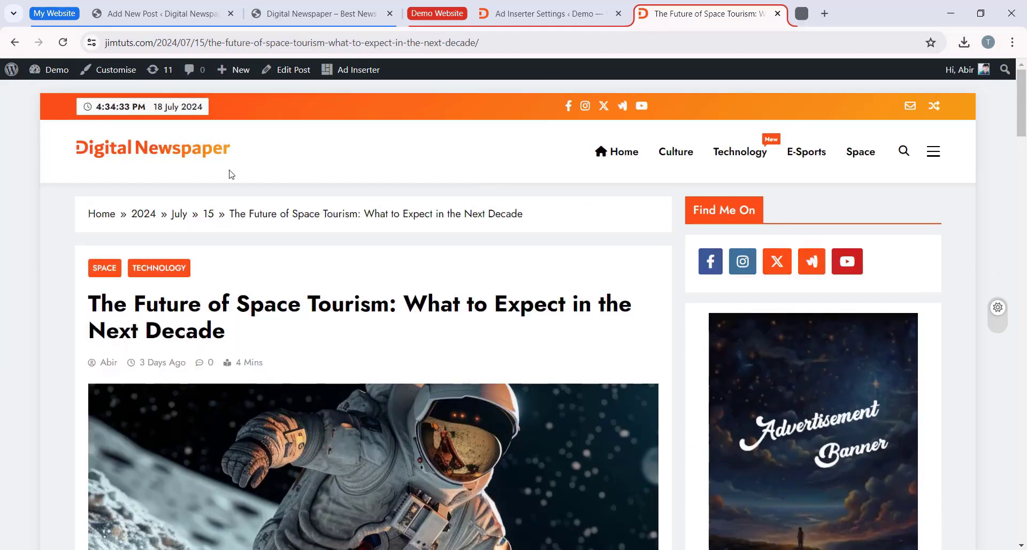
pyautogui.scroll(-10, 151, 237)
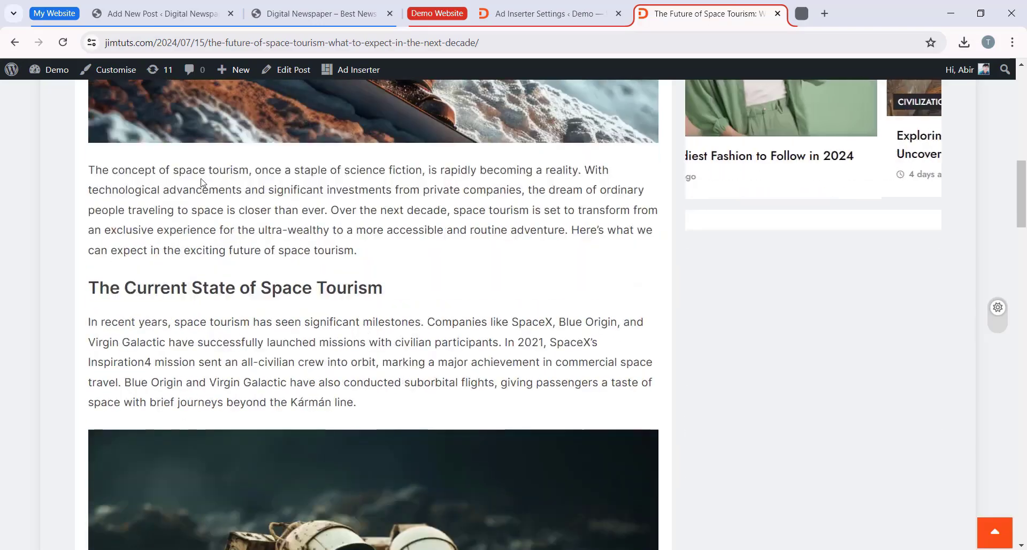
pyautogui.scroll(-3, 204, 183)
pyautogui.scroll(3, 124, 170)
pyautogui.scroll(-7, 124, 170)
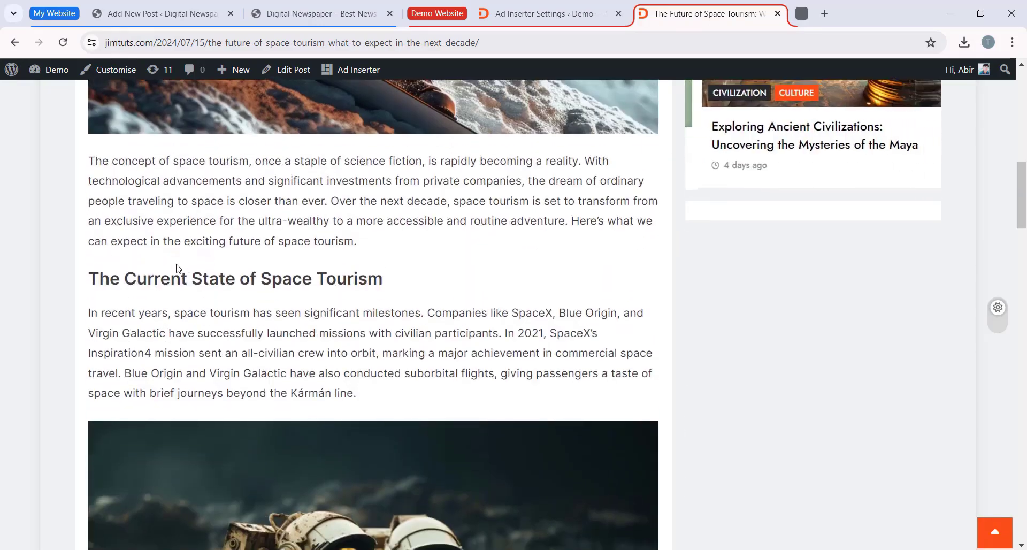
pyautogui.scroll(-15, 313, 204)
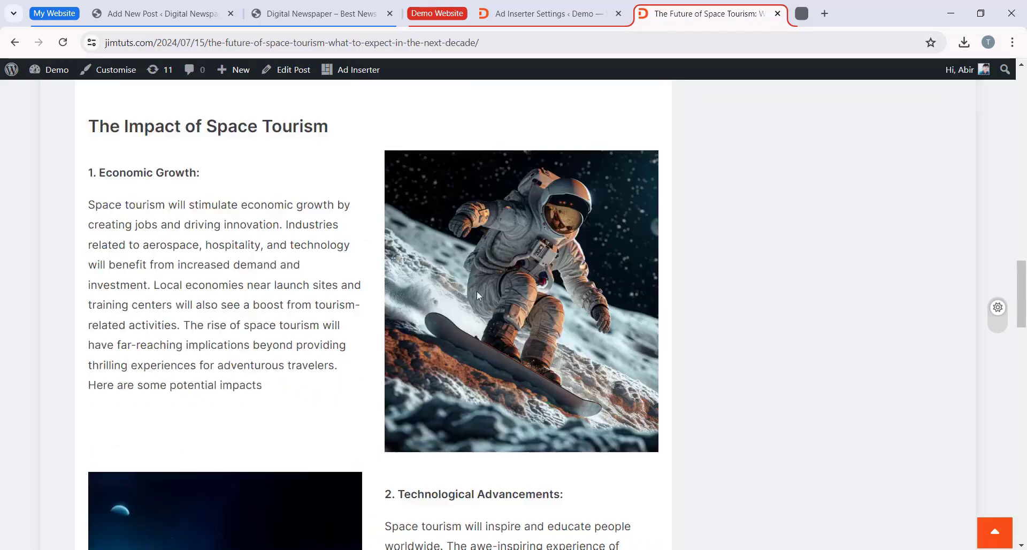
pyautogui.scroll(-4, 342, 363)
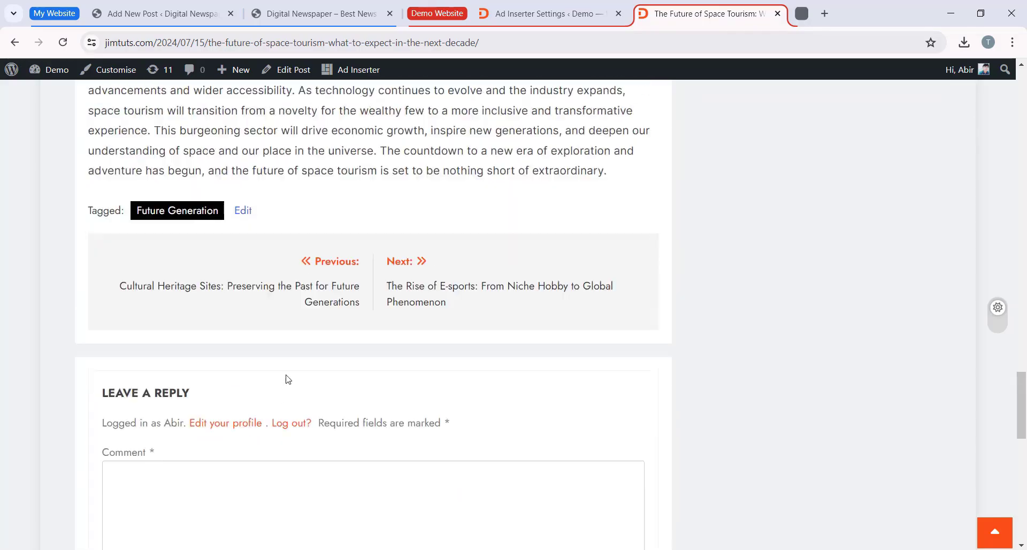
pyautogui.scroll(20, 284, 379)
pyautogui.scroll(-2, 517, 216)
pyautogui.scroll(-6, 518, 216)
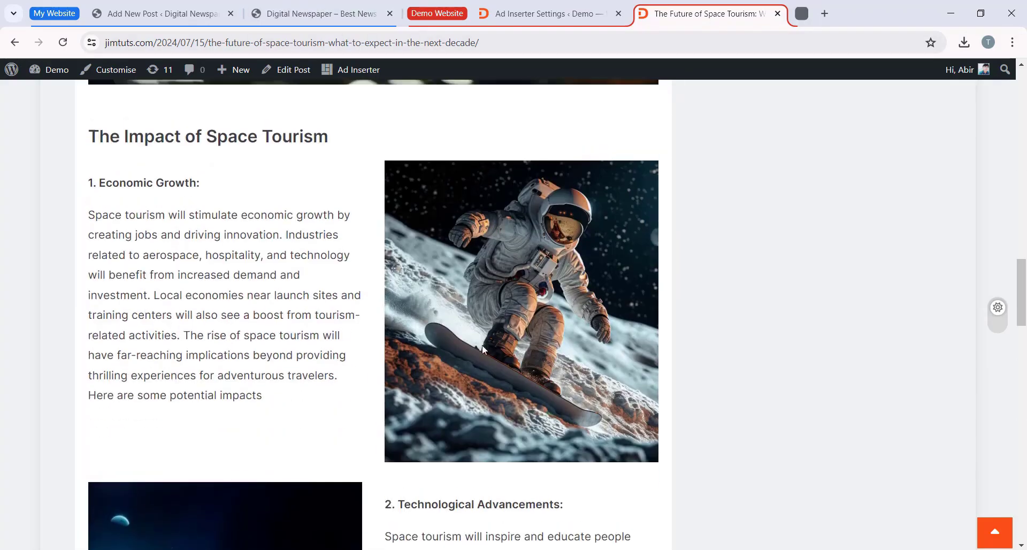
pyautogui.scroll(6, 482, 345)
# Step: Paste "Cultural Heritage Sites: Preserving the Past for Future Generations" as the title of the new post on jfdtuts.com
pyautogui.click(170, 15)
pyautogui.click(169, 233)
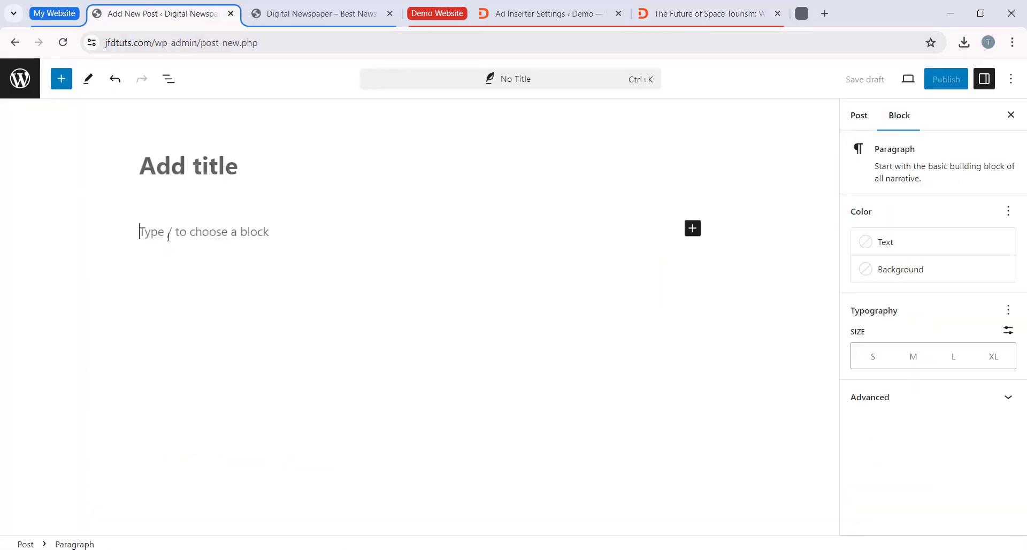
pyautogui.click(257, 172)
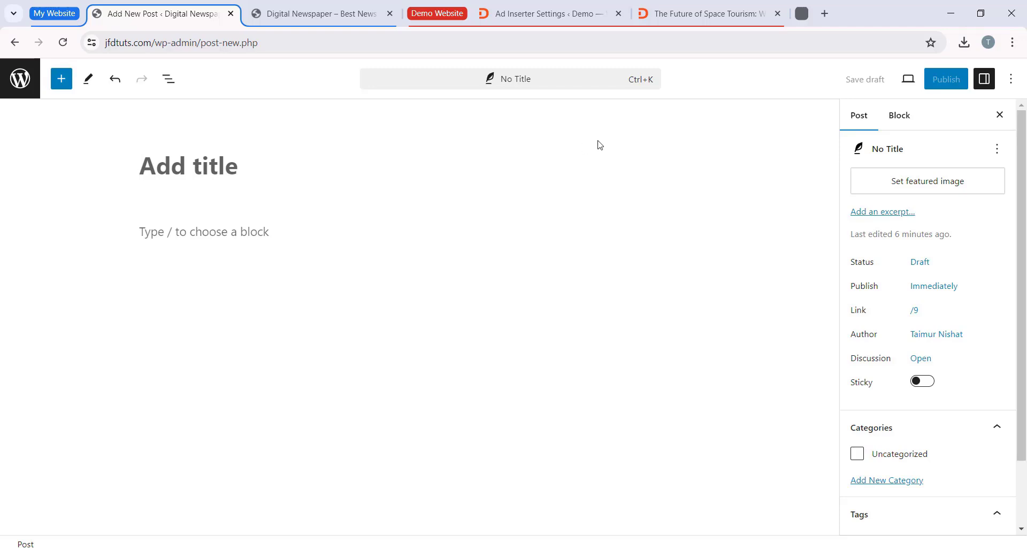
pyautogui.rightClick(187, 170)
pyautogui.click(209, 313)
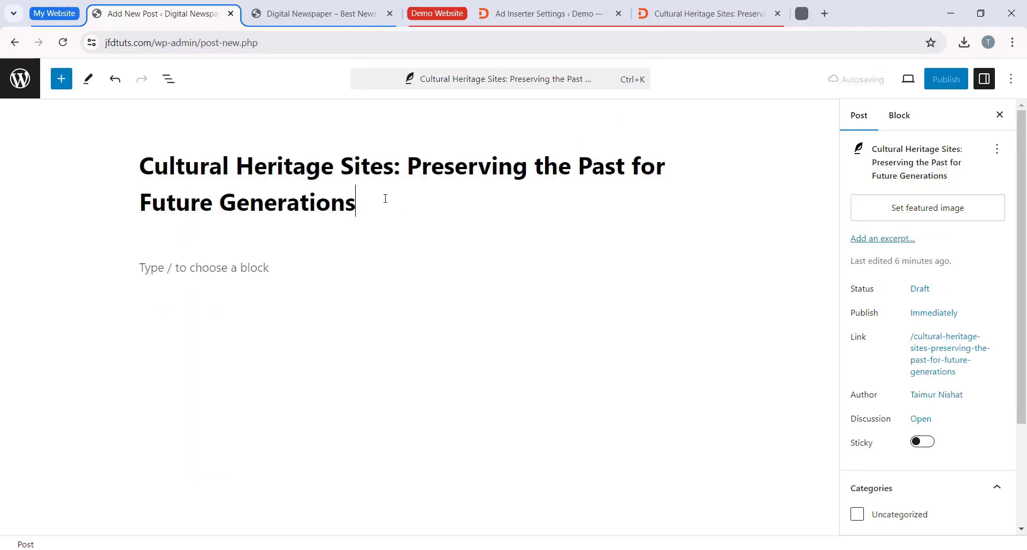
# Step: Enter "Hello there" in the empty paragraph block below the title and delete it again
pyautogui.click(112, 265)
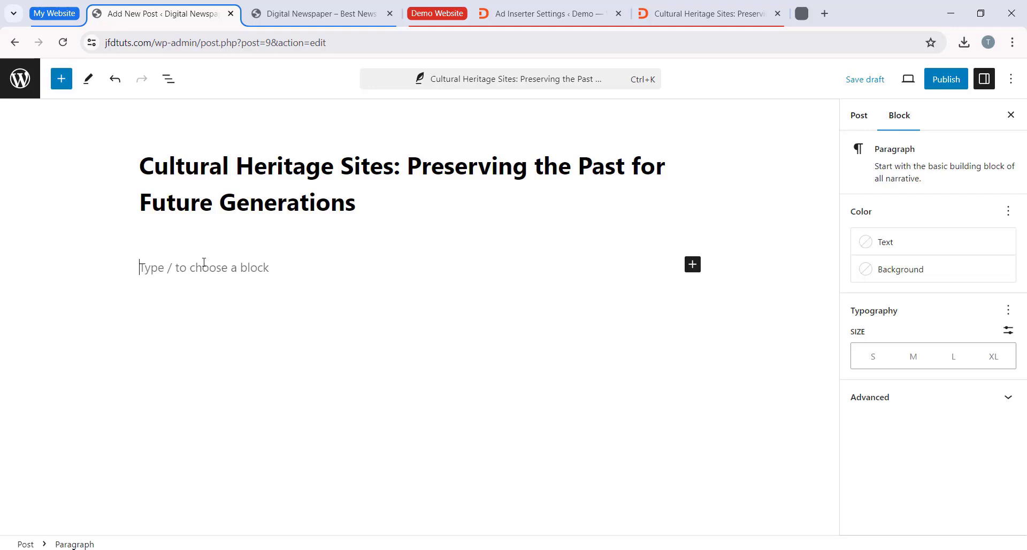
pyautogui.write('Hello there')
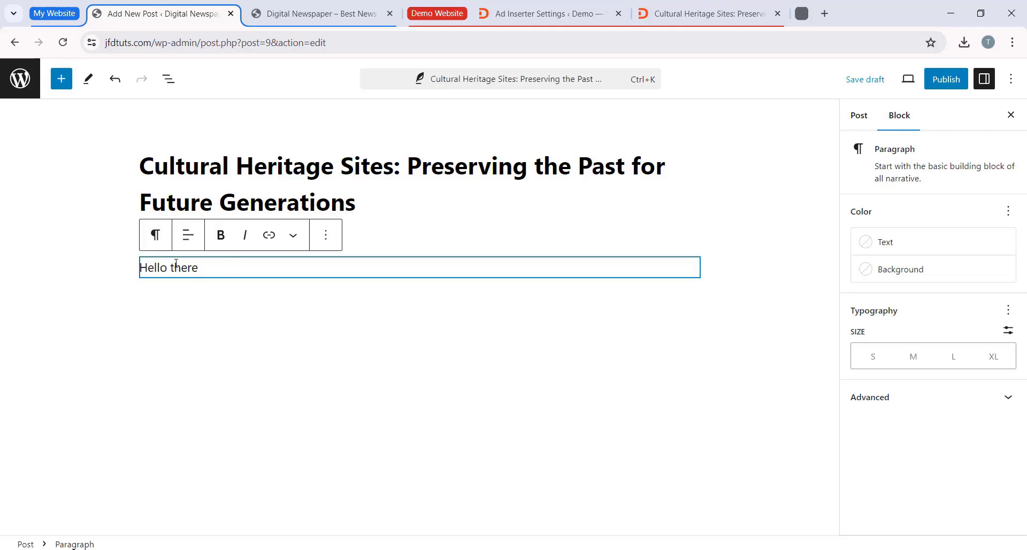
pyautogui.moveTo(200, 266); pyautogui.dragTo(131, 259)
pyautogui.press('BackSpace')
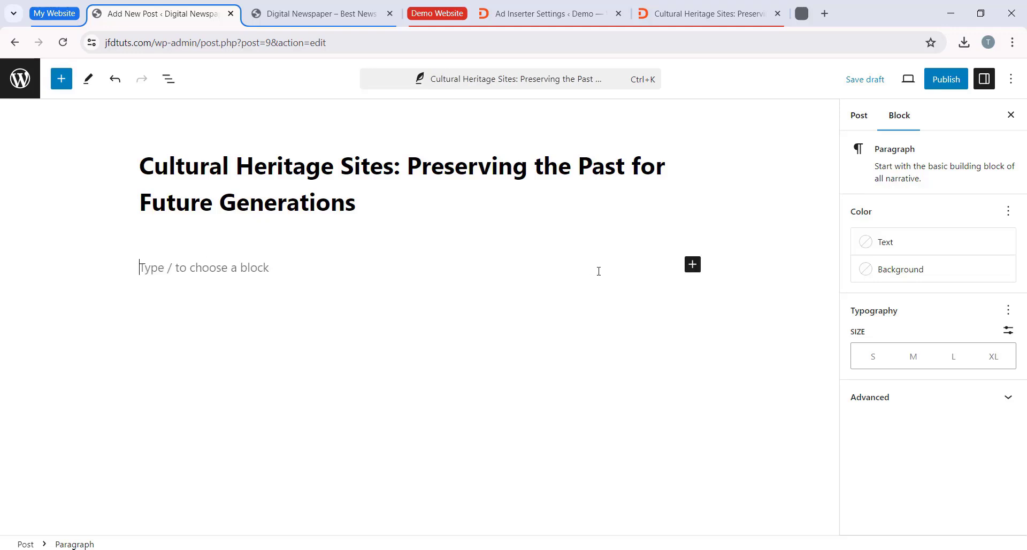
# Step: Add a paragraph block and paste into it the opening paragraph copied from the demo's Cultural Heritage Sites article
pyautogui.click(693, 264)
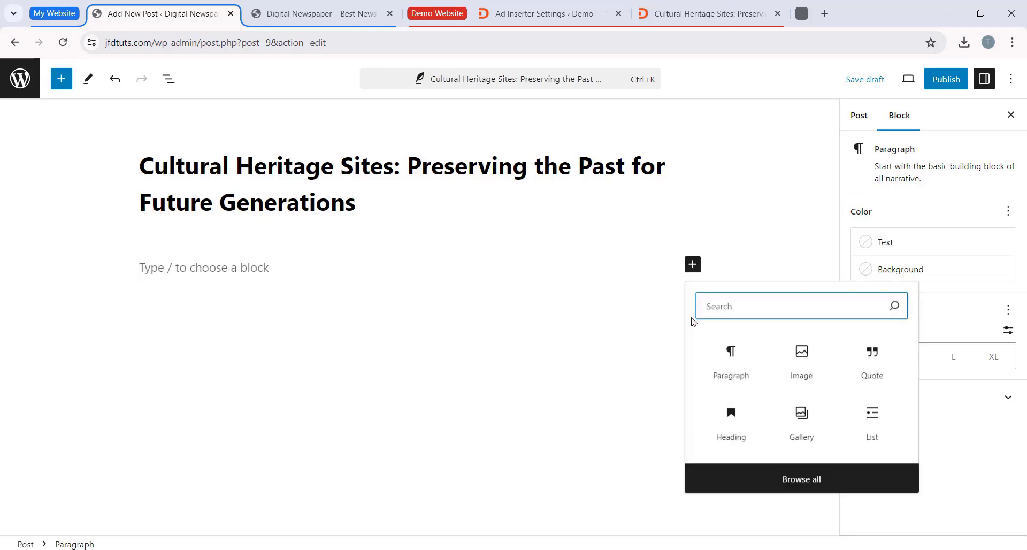
pyautogui.click(732, 358)
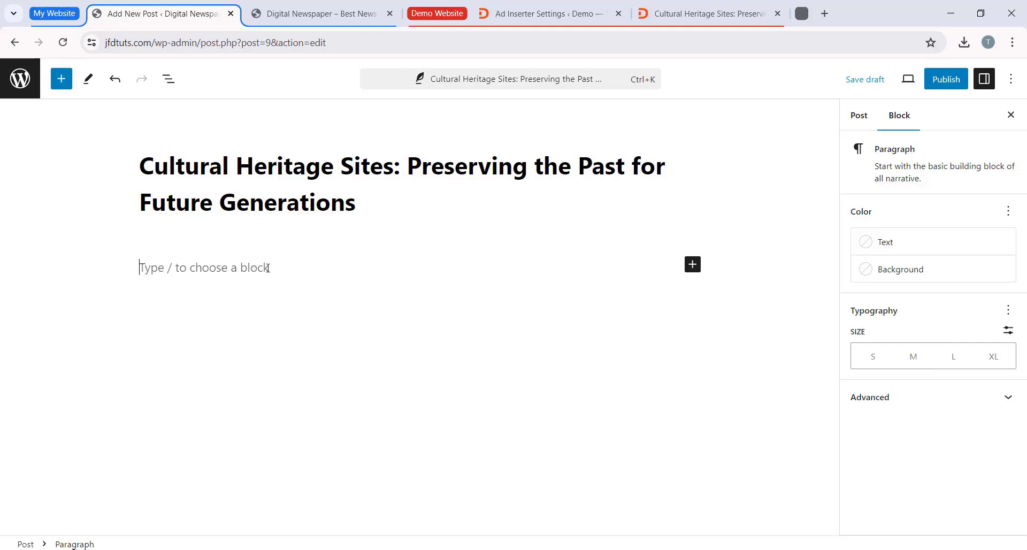
pyautogui.click(700, 14)
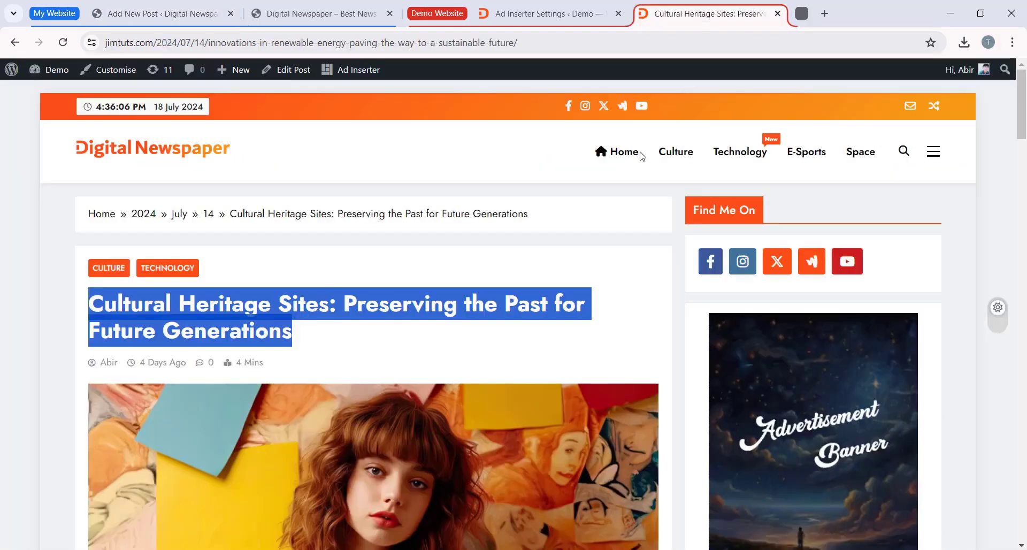
pyautogui.scroll(-9, 484, 259)
pyautogui.scroll(-1, 243, 291)
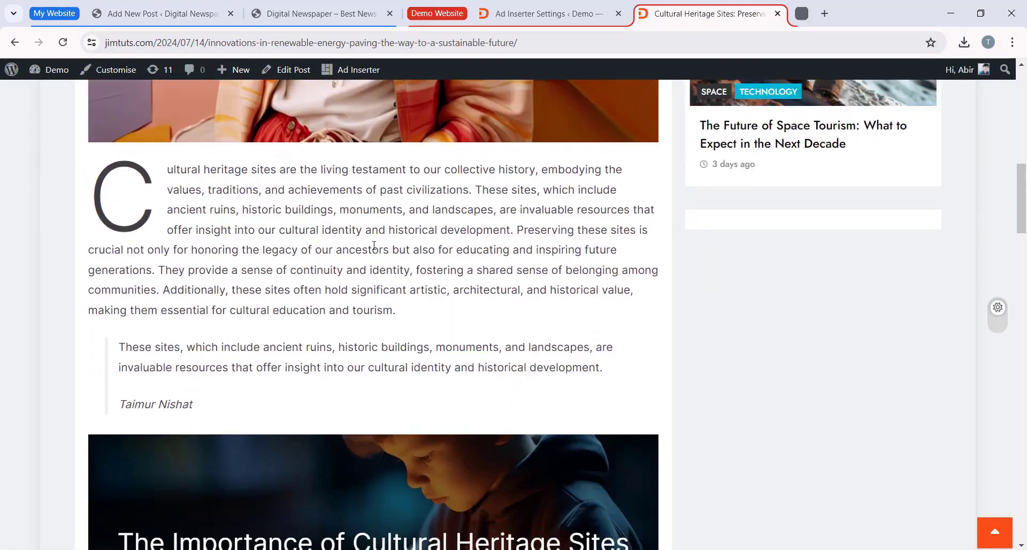
pyautogui.moveTo(397, 315); pyautogui.dragTo(118, 161)
pyautogui.click(164, 13)
pyautogui.rightClick(257, 266)
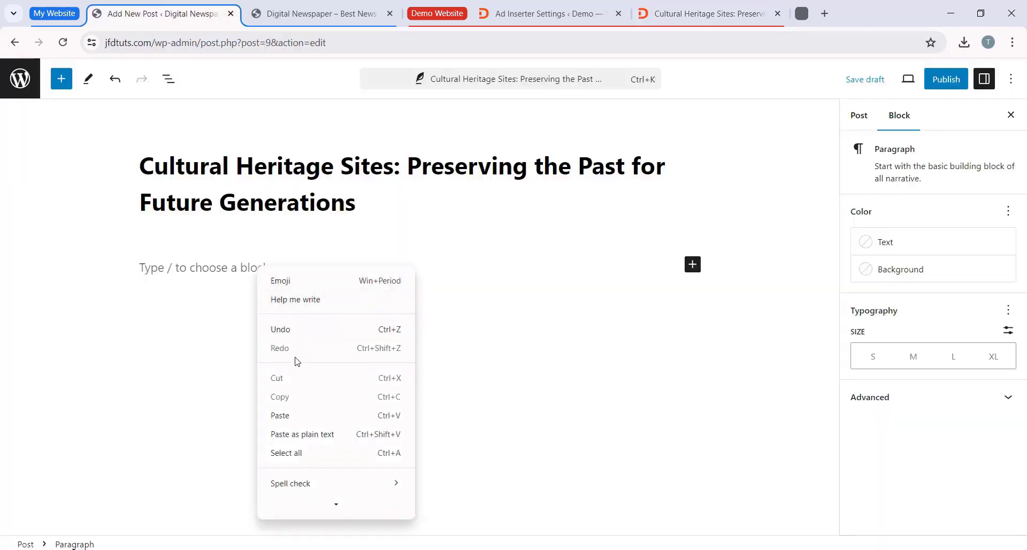
pyautogui.click(305, 415)
# Step: Enable the drop cap on the post's opening paragraph to match the large initial letter in the demo article
pyautogui.click(701, 13)
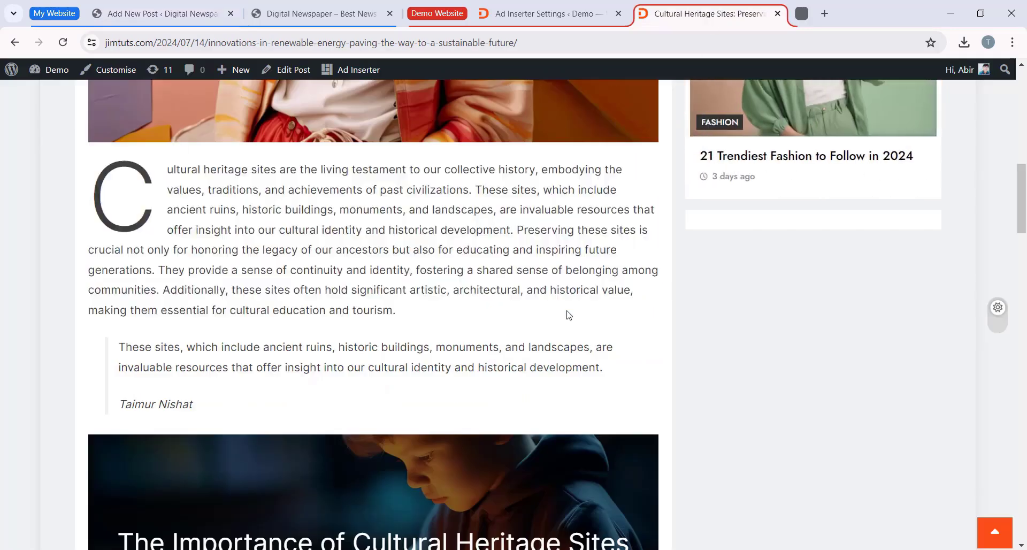
pyautogui.scroll(3, 206, 344)
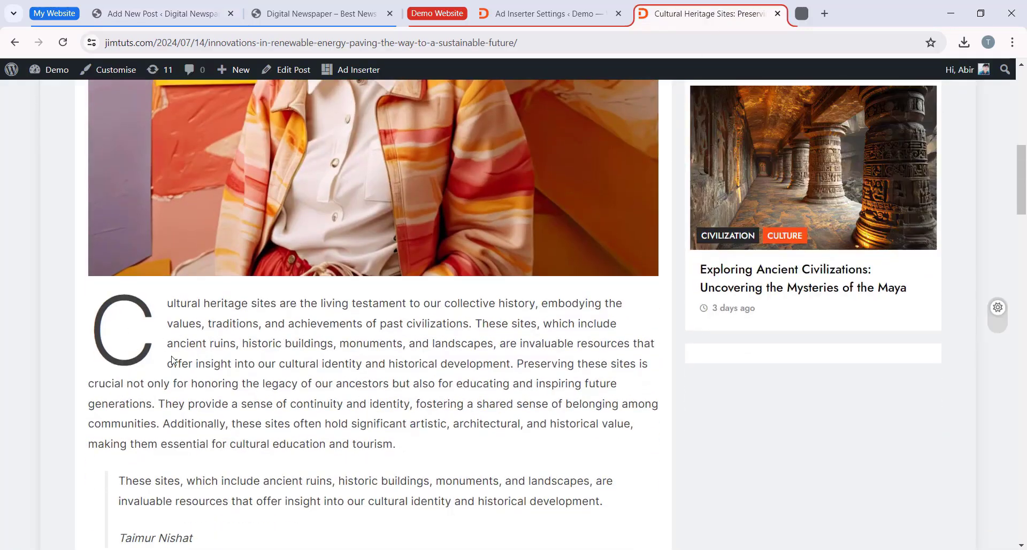
pyautogui.scroll(-1, 273, 322)
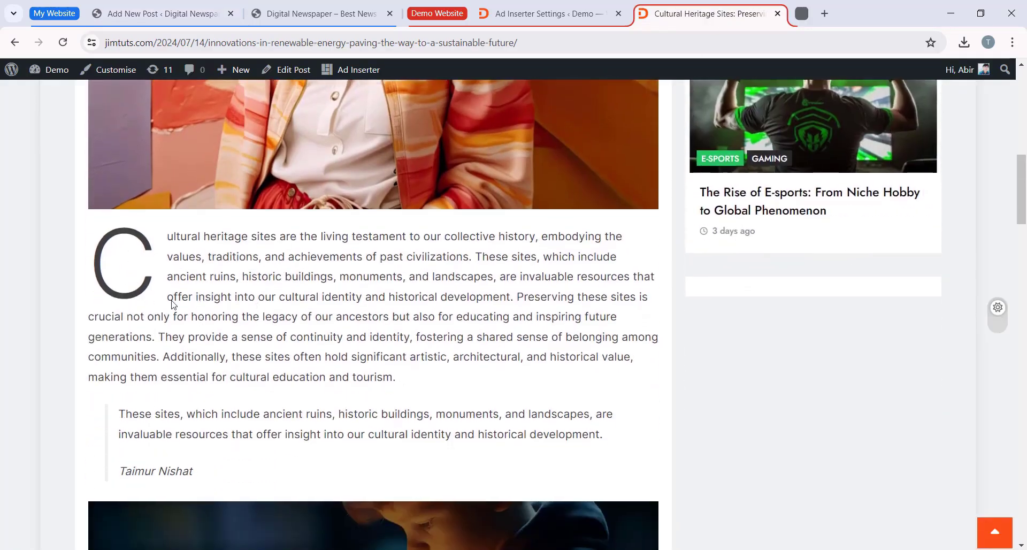
pyautogui.click(195, 15)
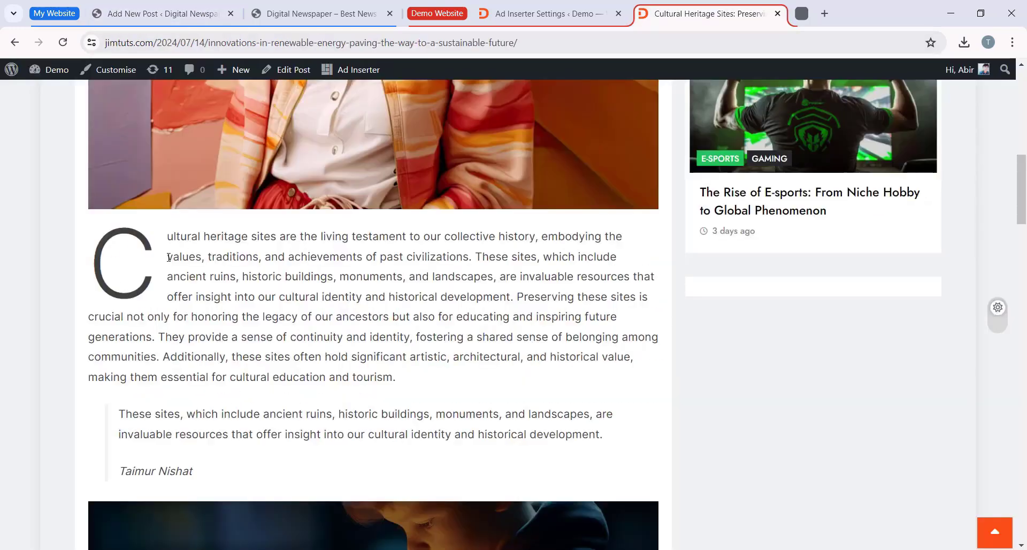
pyautogui.click(196, 14)
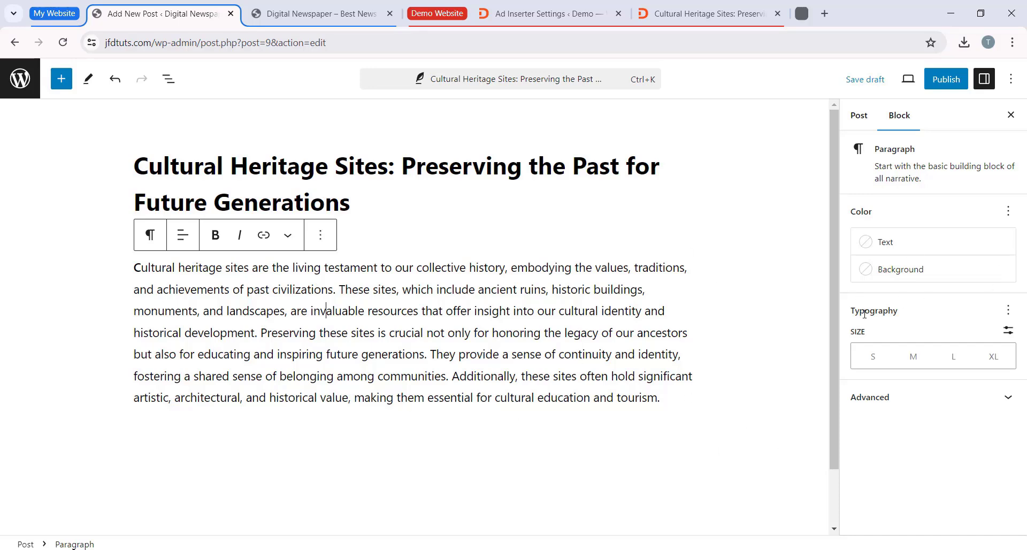
pyautogui.click(1007, 311)
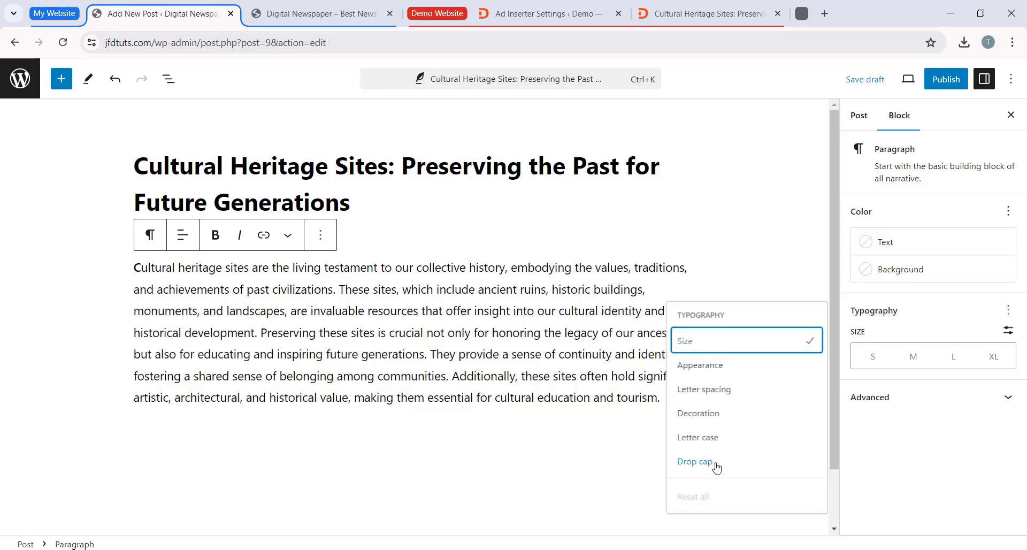
pyautogui.click(715, 467)
pyautogui.click(859, 476)
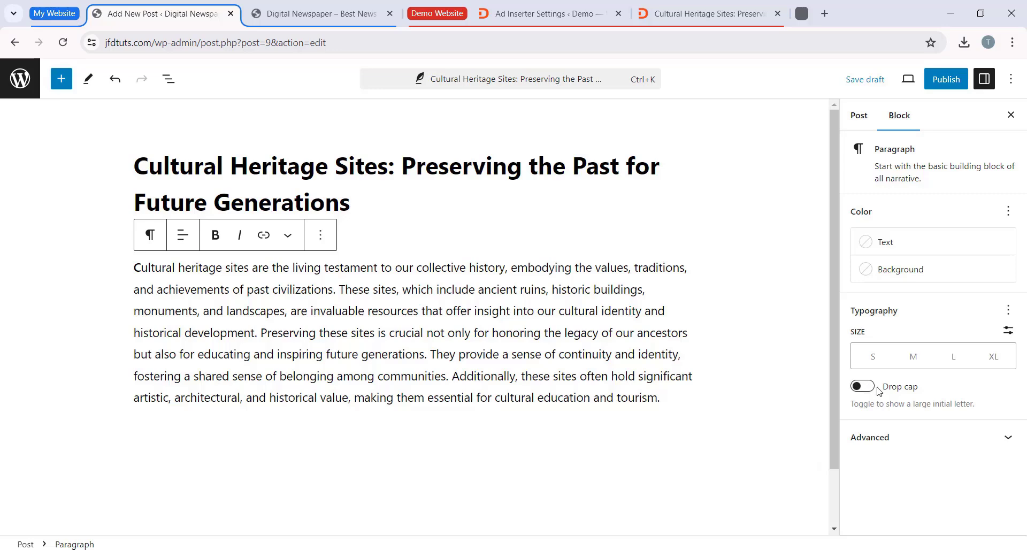
pyautogui.click(862, 386)
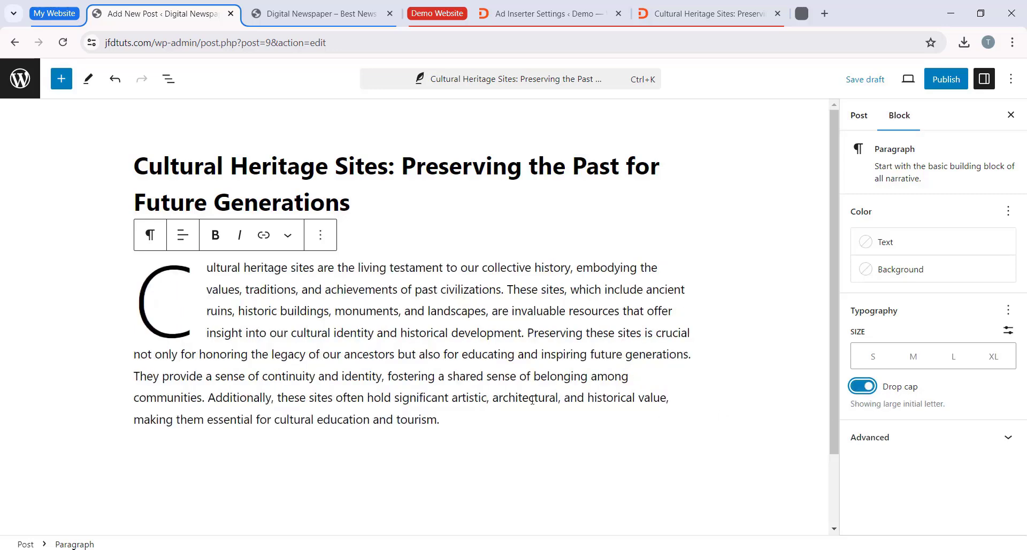
pyautogui.click(245, 305)
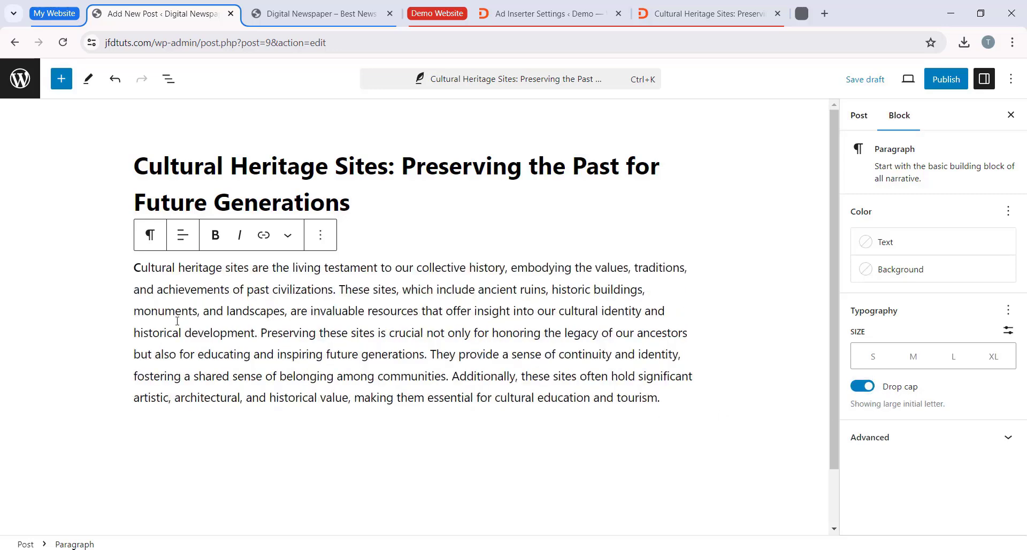
# Step: Start an empty block below the post's opening paragraph and copy the quotation text from the demo's Cultural Heritage Sites article
pyautogui.click(203, 476)
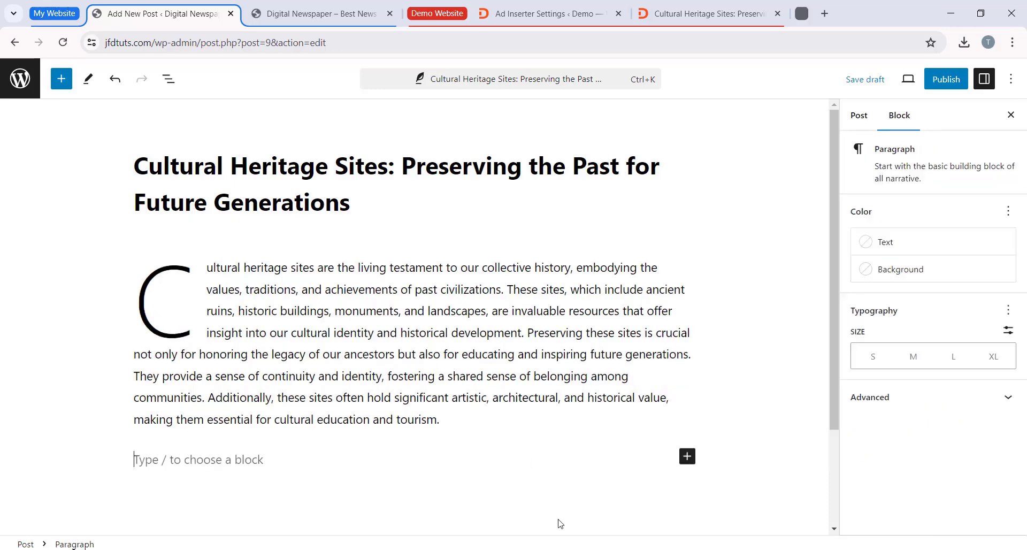
pyautogui.click(713, 22)
pyautogui.scroll(-1, 258, 343)
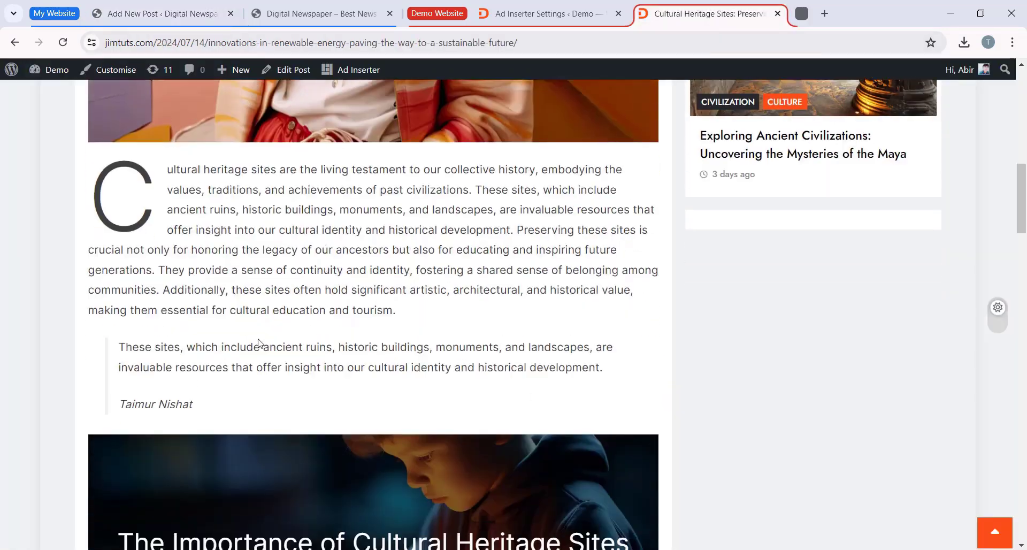
pyautogui.scroll(-1, 111, 360)
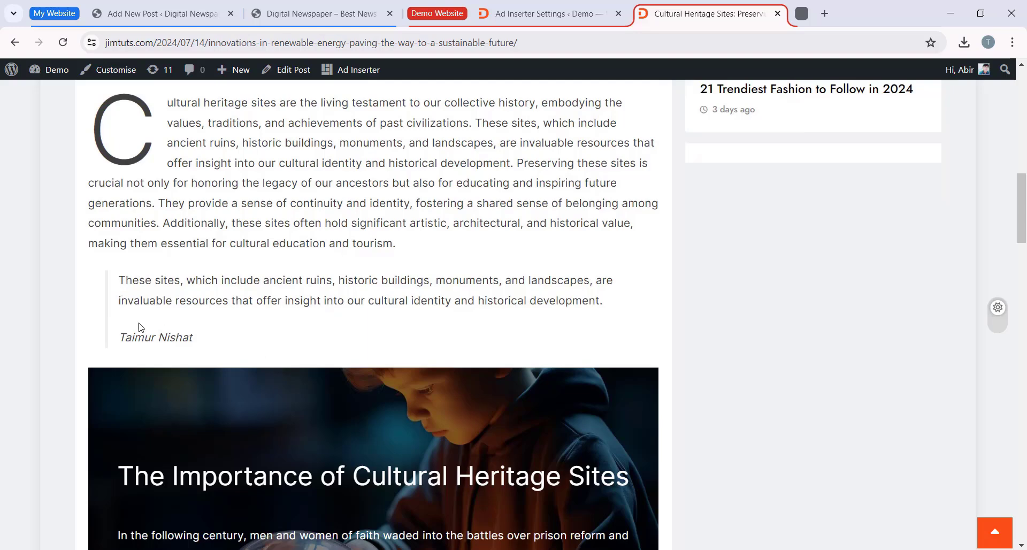
pyautogui.moveTo(604, 301); pyautogui.dragTo(119, 278)
pyautogui.rightClick(138, 278)
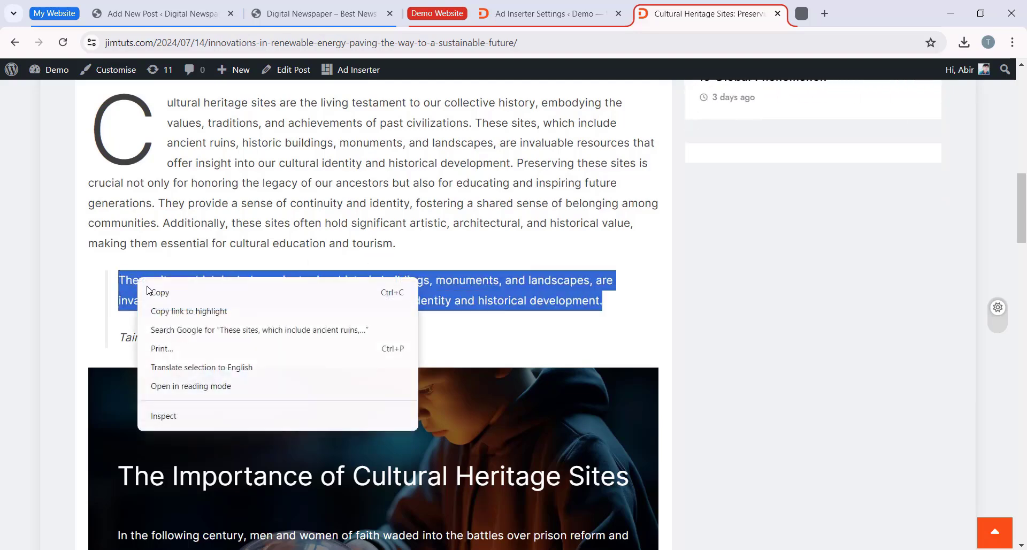
pyautogui.click(152, 292)
# Step: Insert a Quote block below the opening paragraph of the jfdtuts.com post and paste the copied quotation into it
pyautogui.click(166, 15)
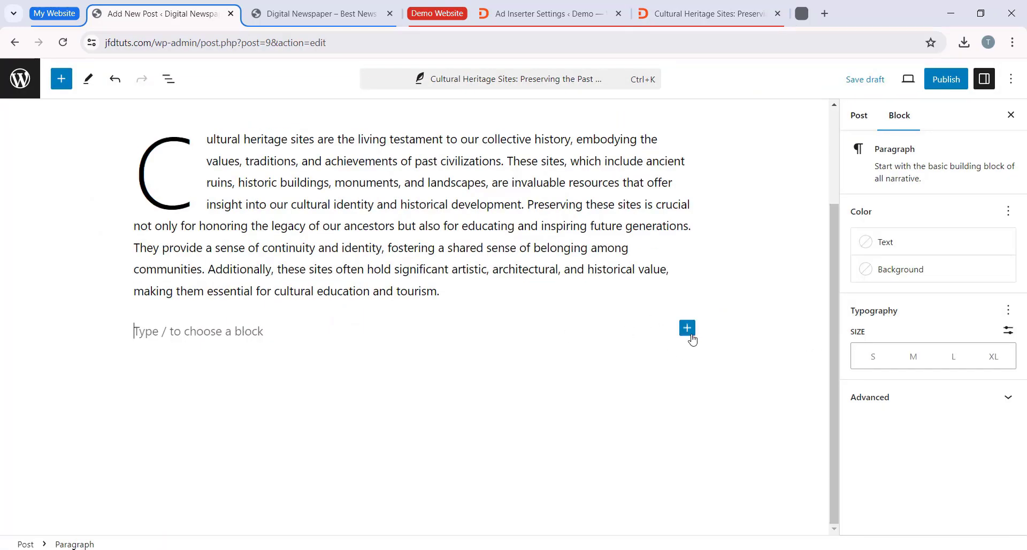
pyautogui.click(687, 327)
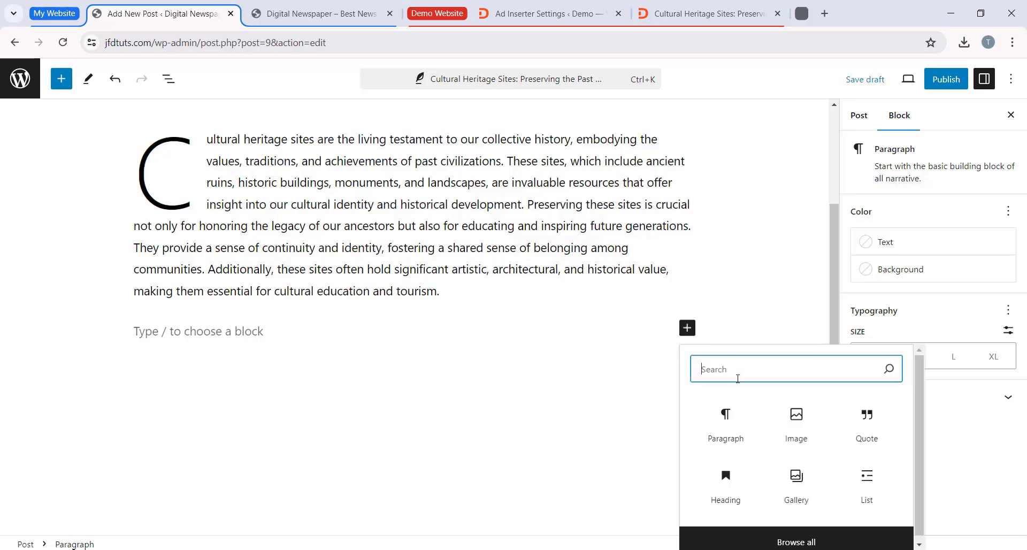
pyautogui.write('quote')
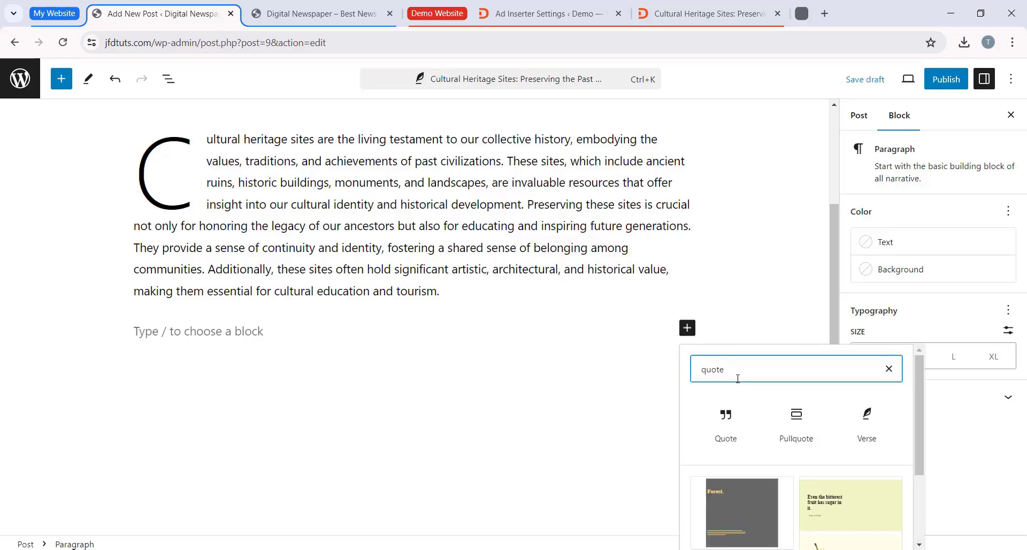
pyautogui.click(728, 428)
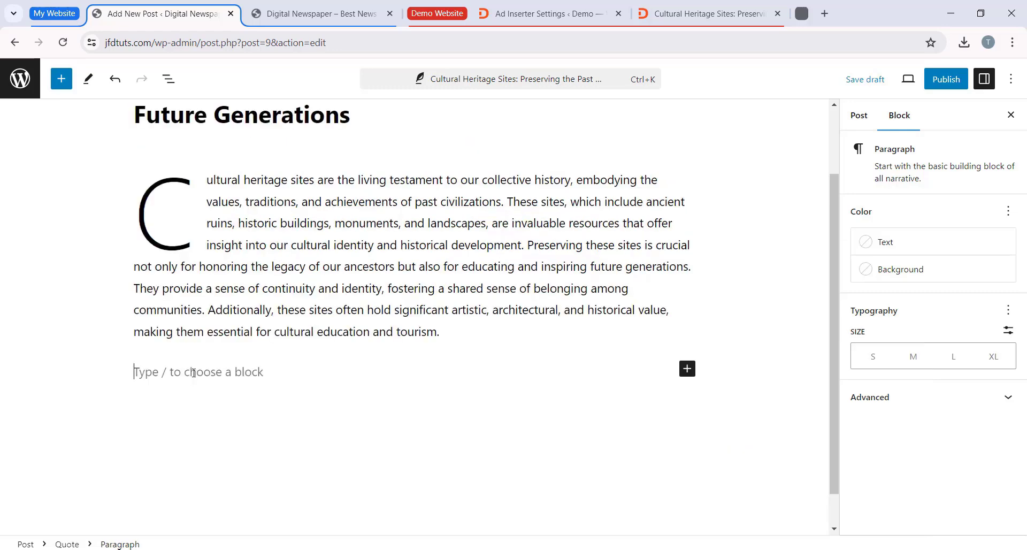
pyautogui.rightClick(200, 373)
pyautogui.click(267, 223)
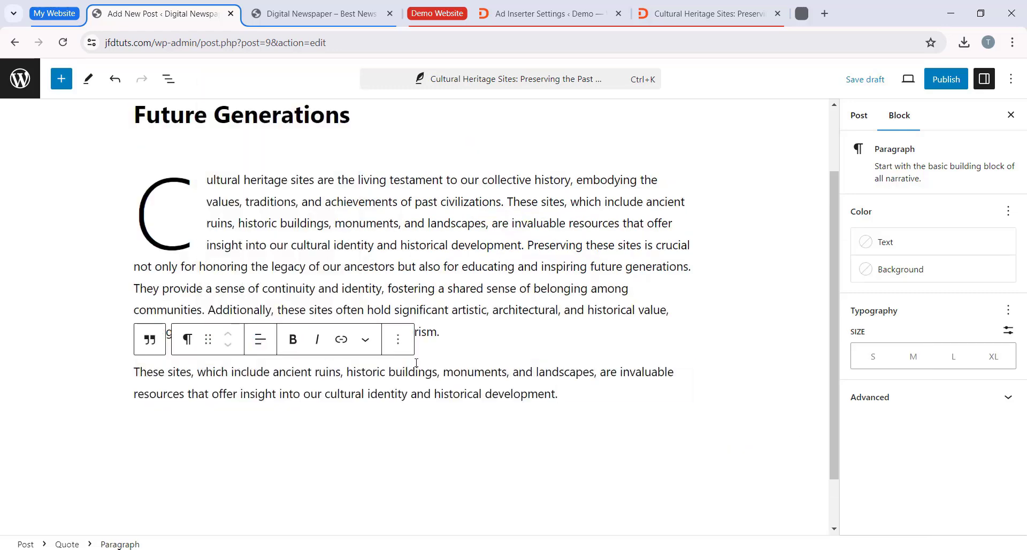
# Step: Add a citation to the Quote block and enter the quoted person's full name as in the demo article
pyautogui.click(702, 17)
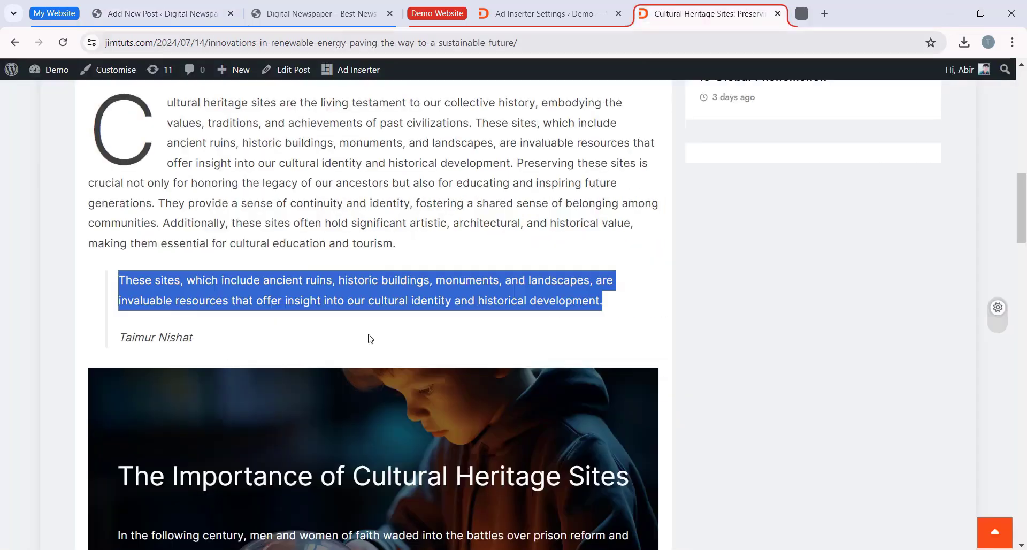
pyautogui.scroll(-3, 321, 335)
pyautogui.scroll(3, 192, 323)
pyautogui.click(607, 312)
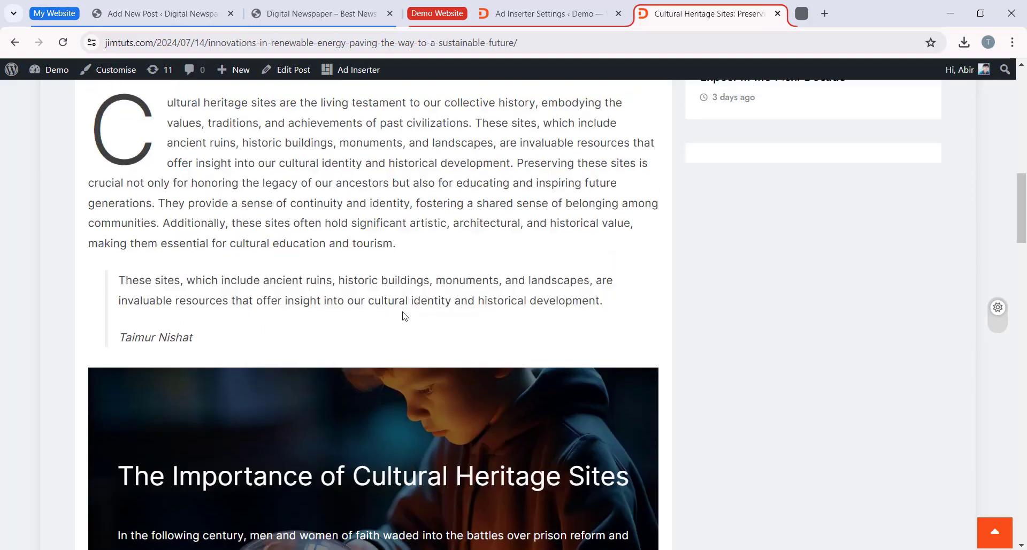
pyautogui.click(161, 13)
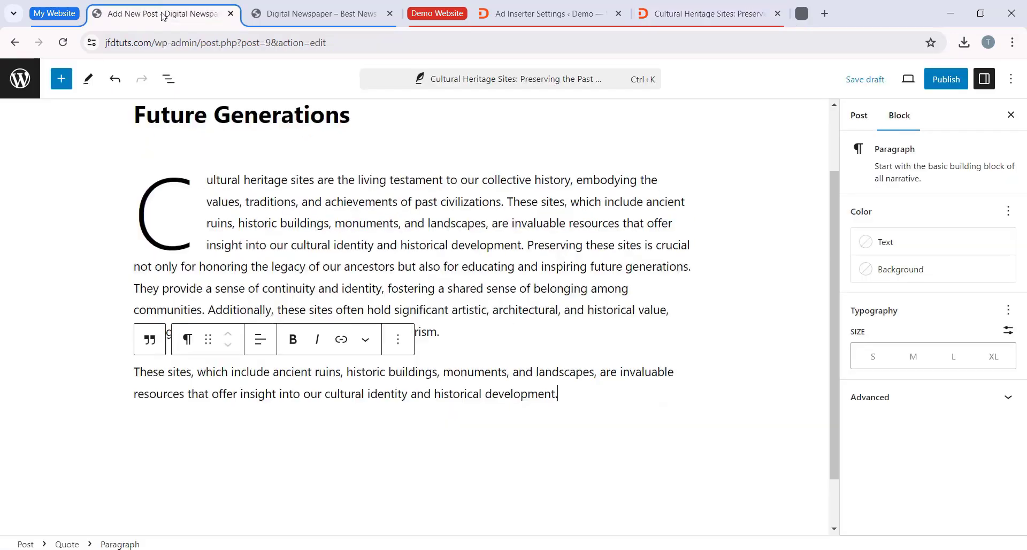
pyautogui.click(150, 345)
pyautogui.click(248, 343)
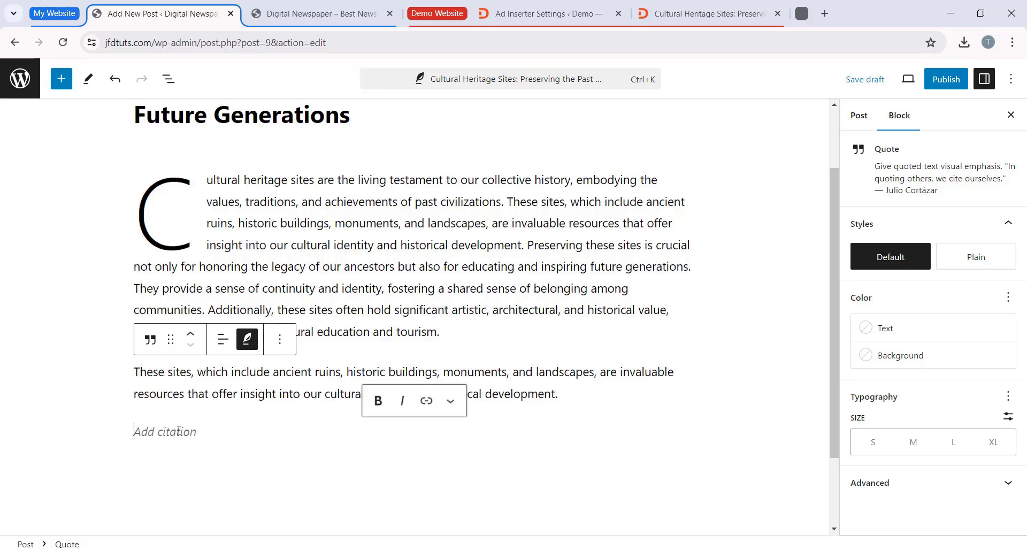
pyautogui.write('Taimur')
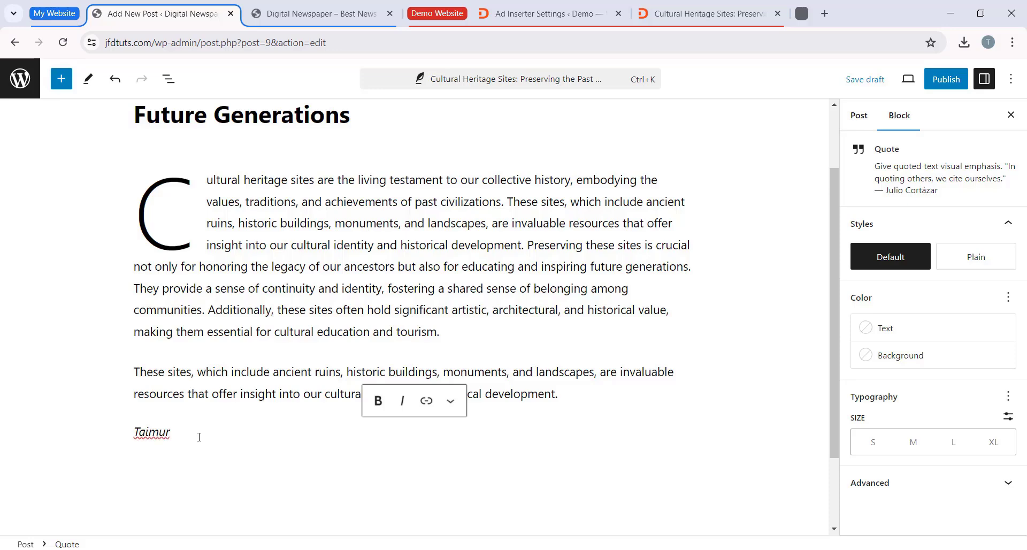
pyautogui.write('hat')
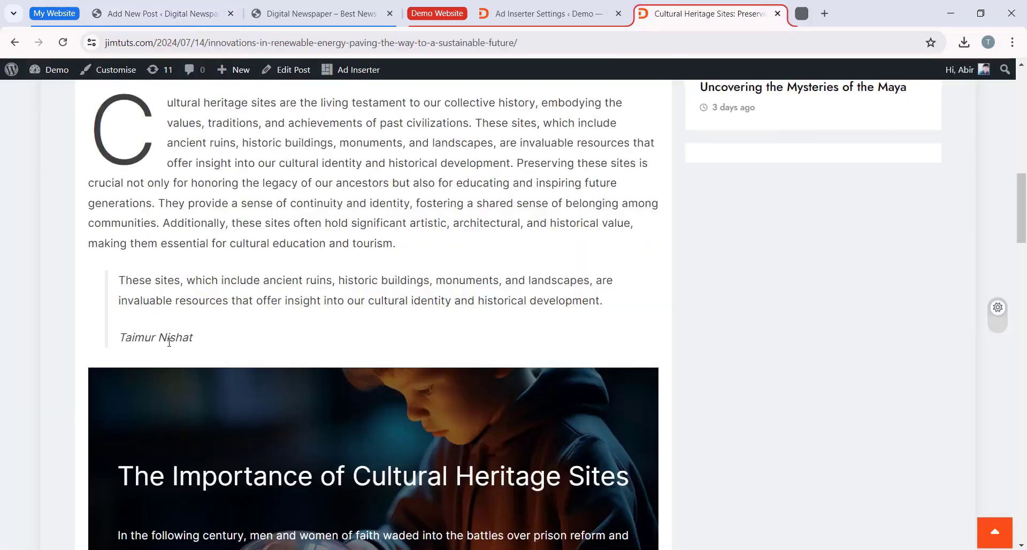
# Step: Check the section after the quote in the demo article and insert a Cover block below the quote in the post
pyautogui.scroll(2, 169, 342)
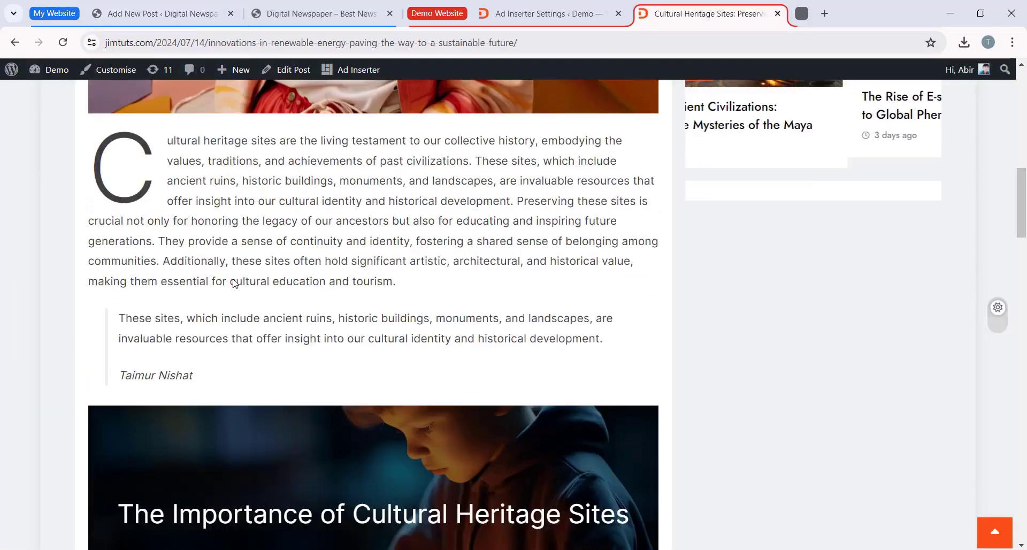
pyautogui.scroll(-6, 159, 231)
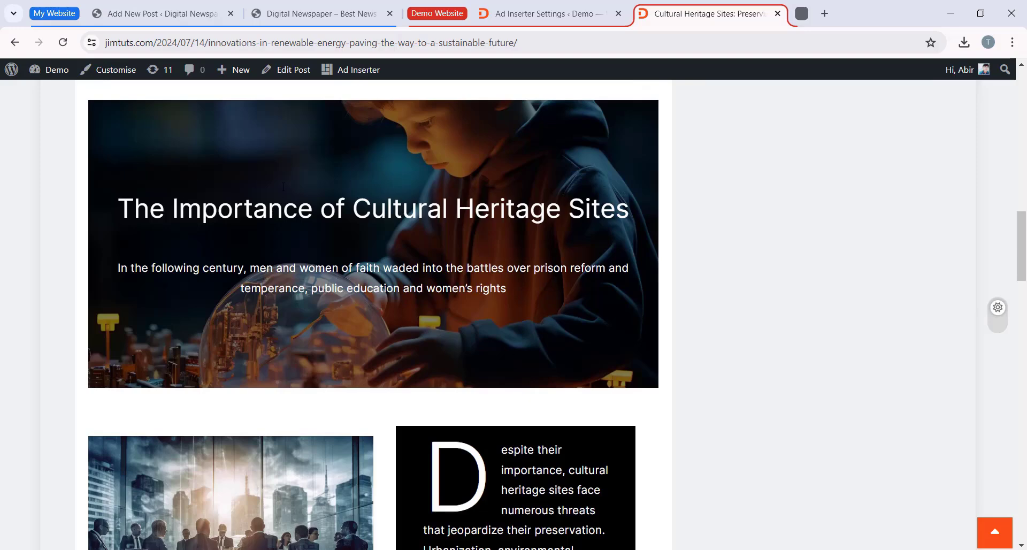
pyautogui.click(152, 14)
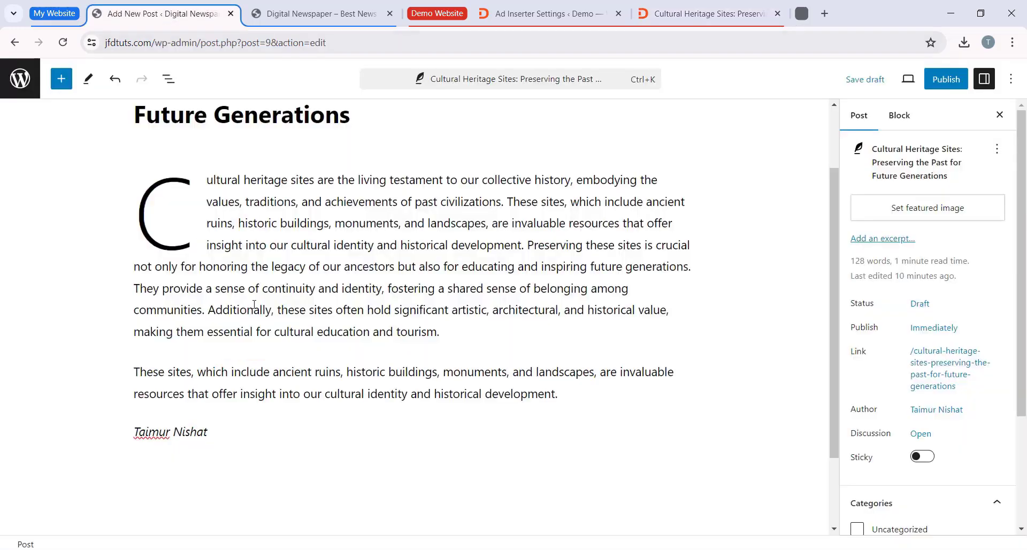
pyautogui.click(244, 401)
pyautogui.scroll(-1, 284, 406)
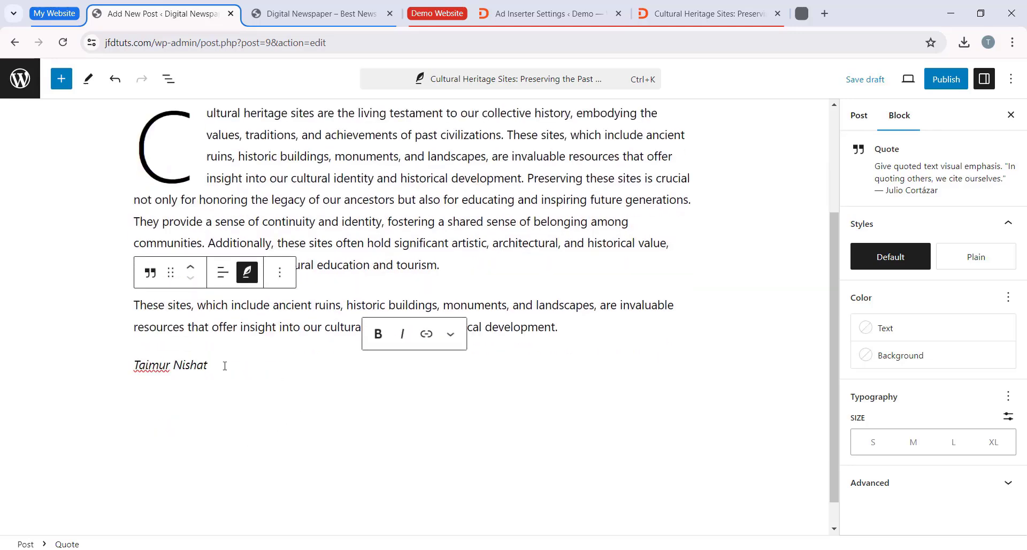
pyautogui.press('Return')
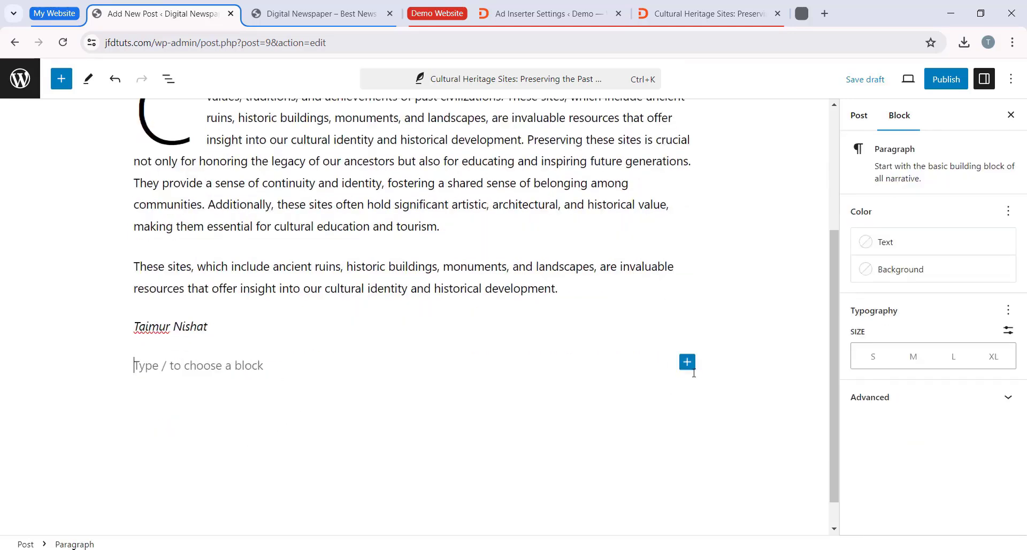
pyautogui.click(688, 362)
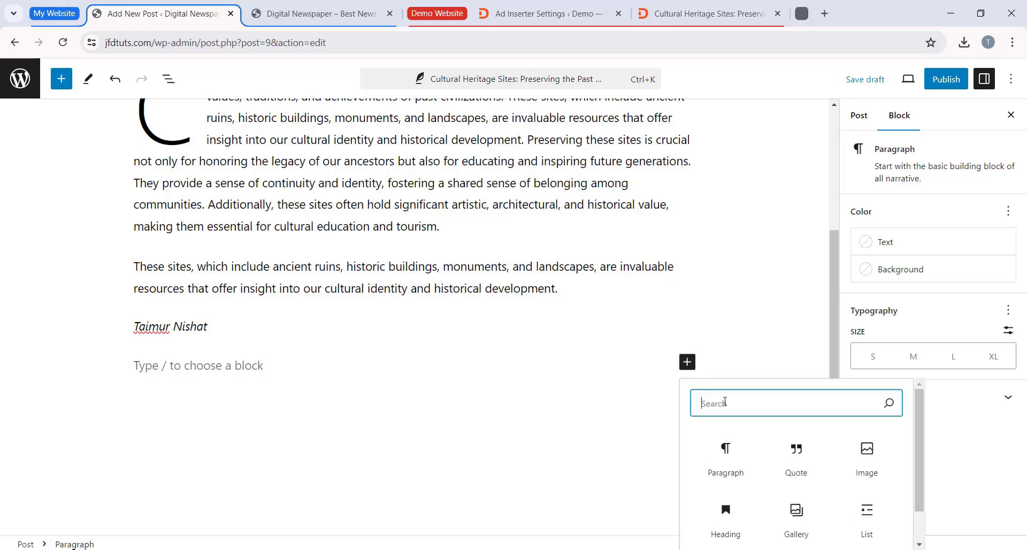
pyautogui.write('cover')
pyautogui.click(739, 419)
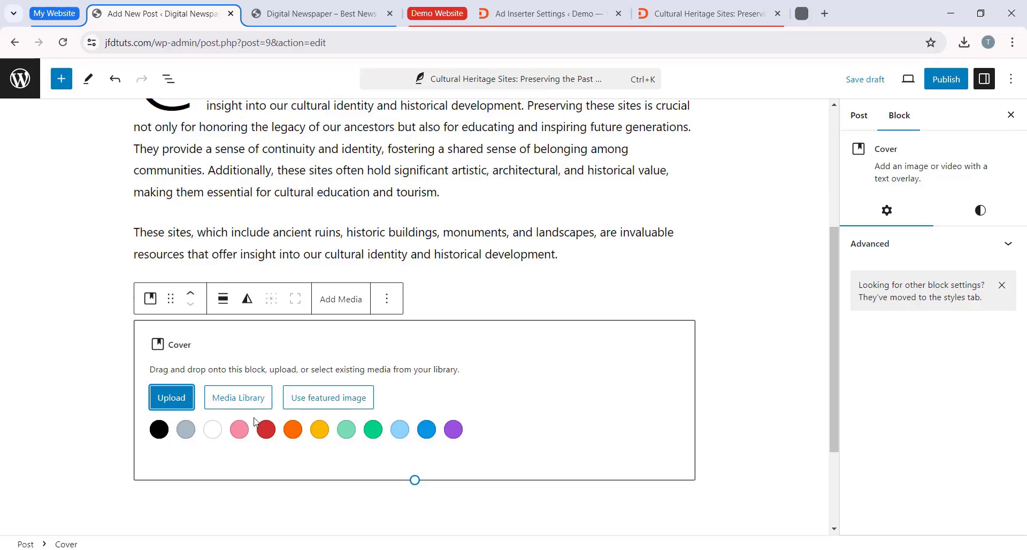
# Step: Give the Cover block an orange background and paste "The Importance of Cultural Heritage Sites" as its title
pyautogui.scroll(-1, 416, 392)
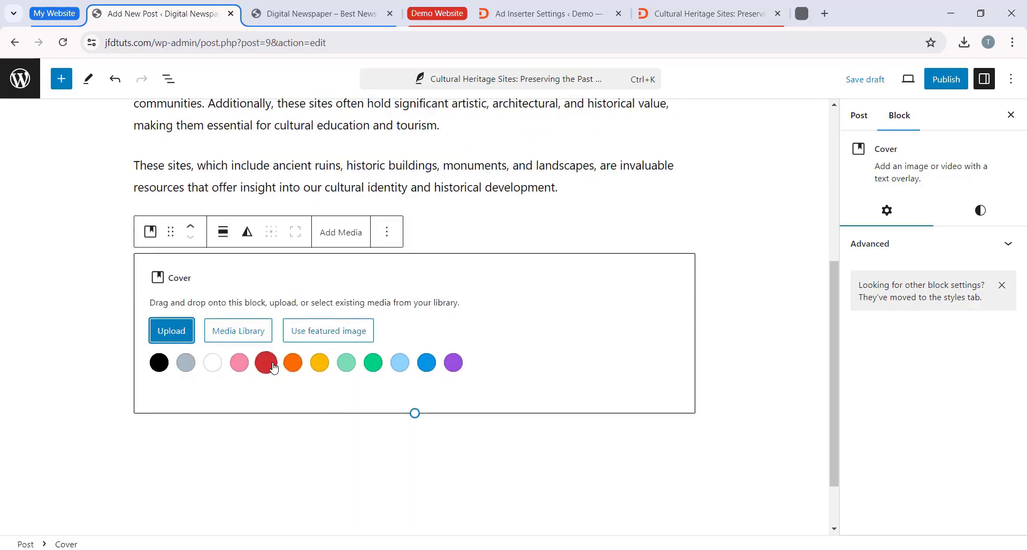
pyautogui.click(292, 372)
pyautogui.scroll(-1, 396, 358)
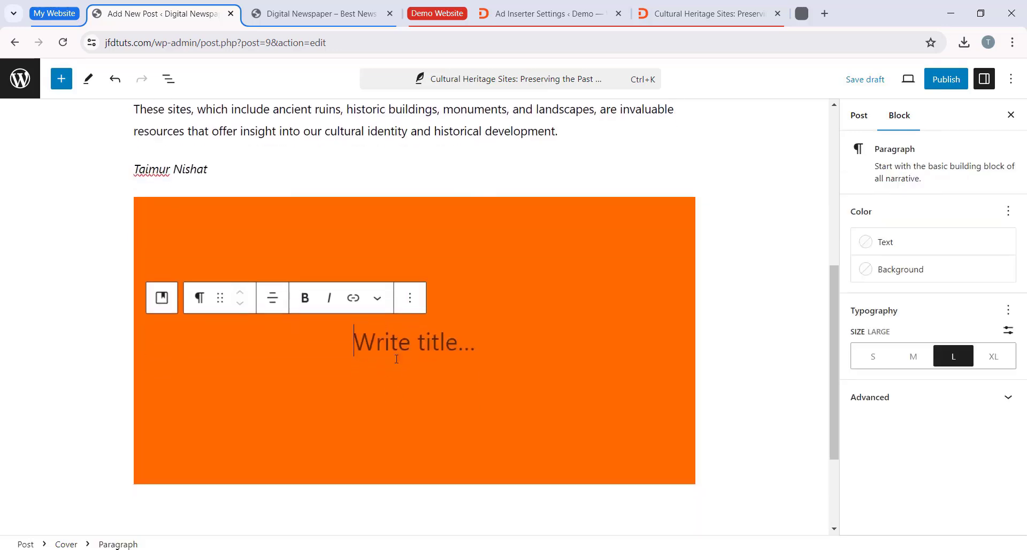
pyautogui.rightClick(422, 342)
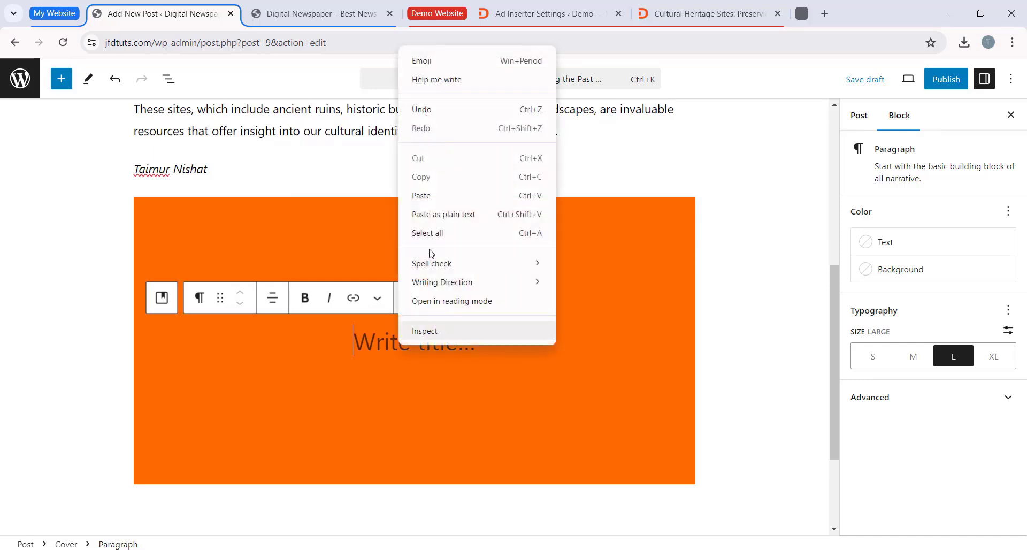
pyautogui.click(443, 197)
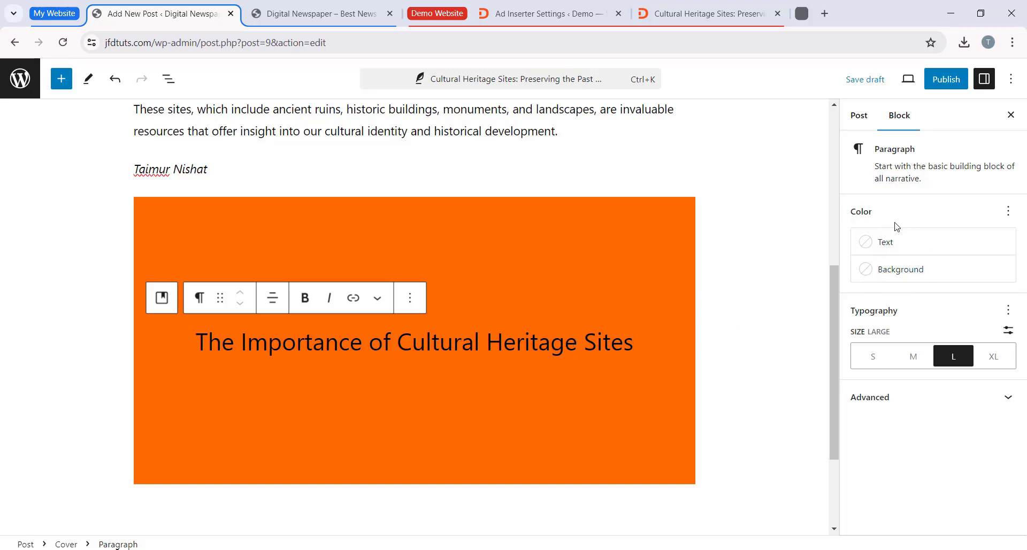
# Step: Set the cover title's text color to White (#FFFFFF)
pyautogui.click(895, 242)
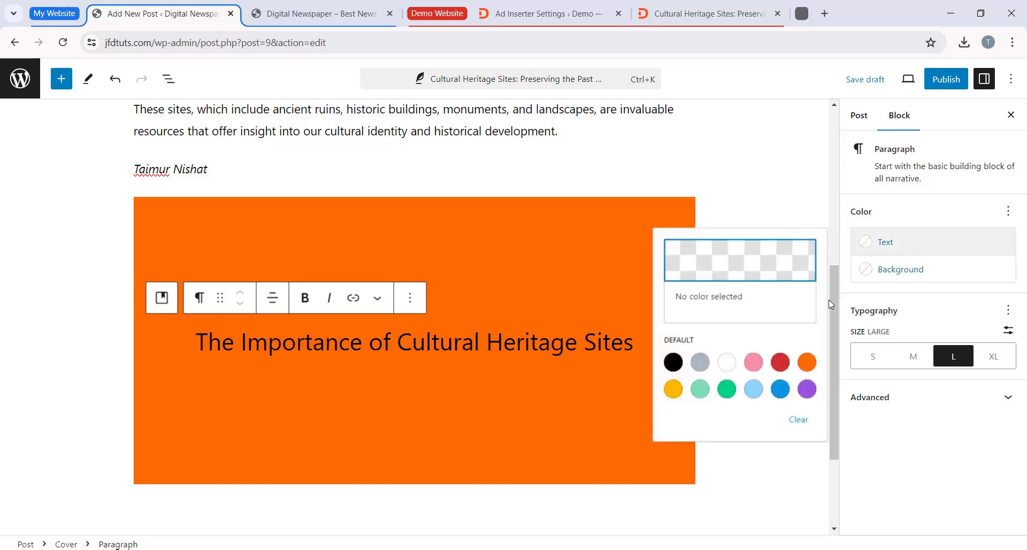
pyautogui.click(731, 365)
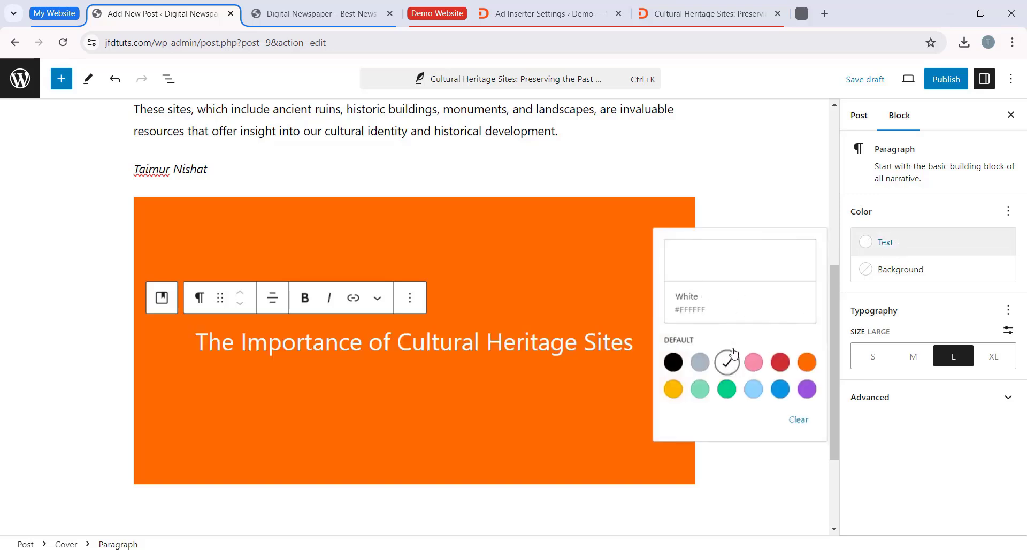
pyautogui.click(739, 268)
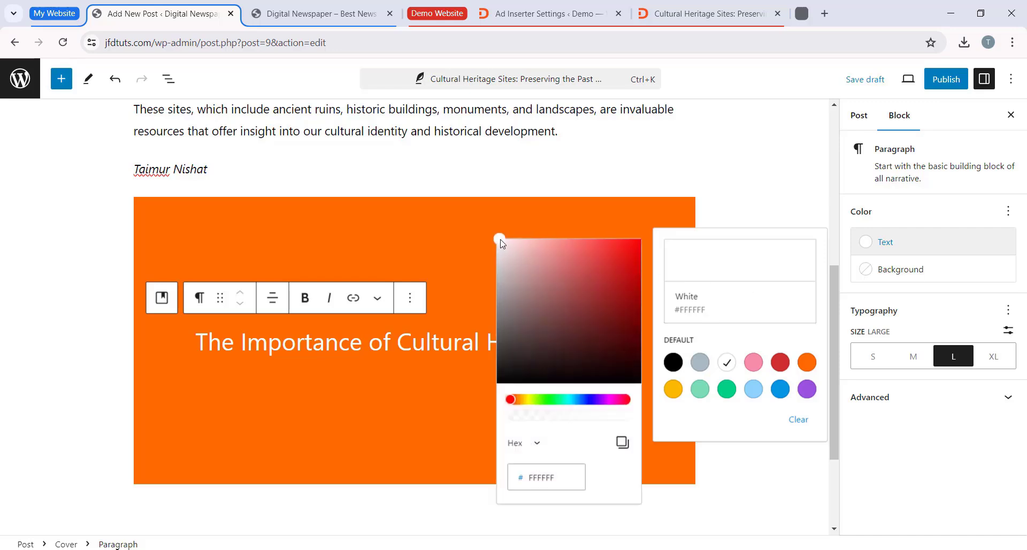
pyautogui.moveTo(502, 244)
pyautogui.mouseDown()
pyautogui.moveTo(614, 268)
pyautogui.moveTo(566, 293)
pyautogui.moveTo(558, 277)
pyautogui.moveTo(525, 283)
pyautogui.moveTo(499, 239)
pyautogui.mouseUp()
pyautogui.doubleClick(543, 477)
pyautogui.click(936, 295)
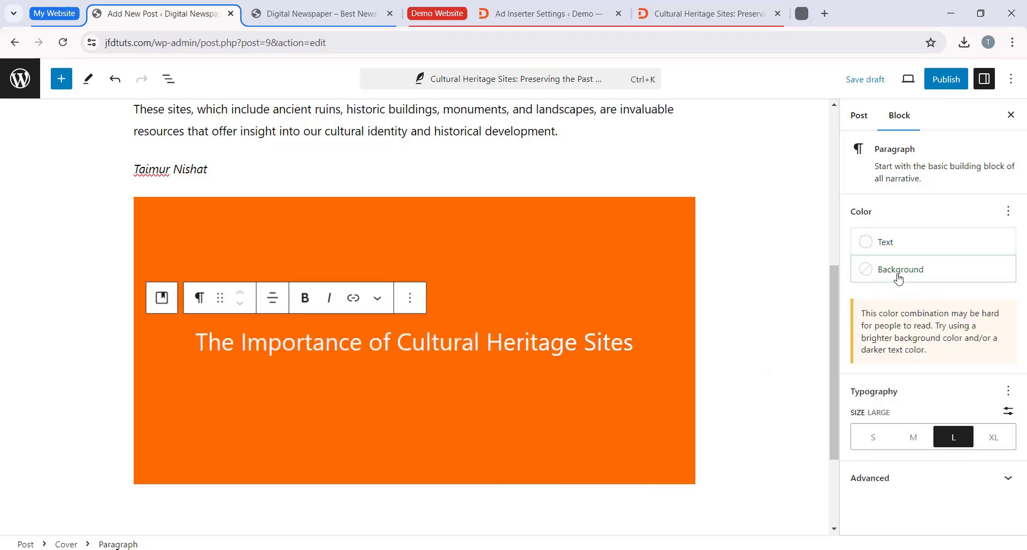
# Step: Try a Pale pink background behind the cover title and clear it again
pyautogui.click(873, 278)
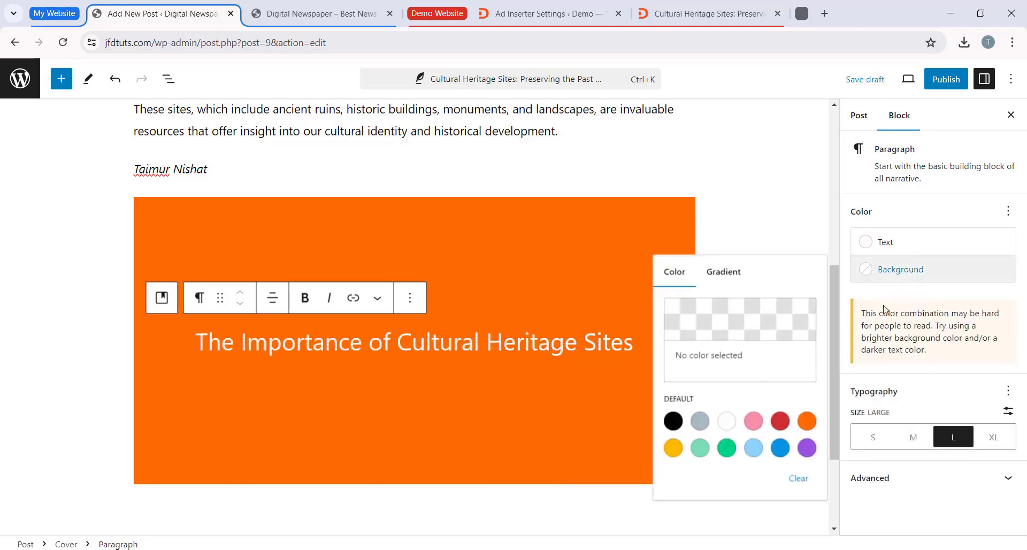
pyautogui.click(753, 425)
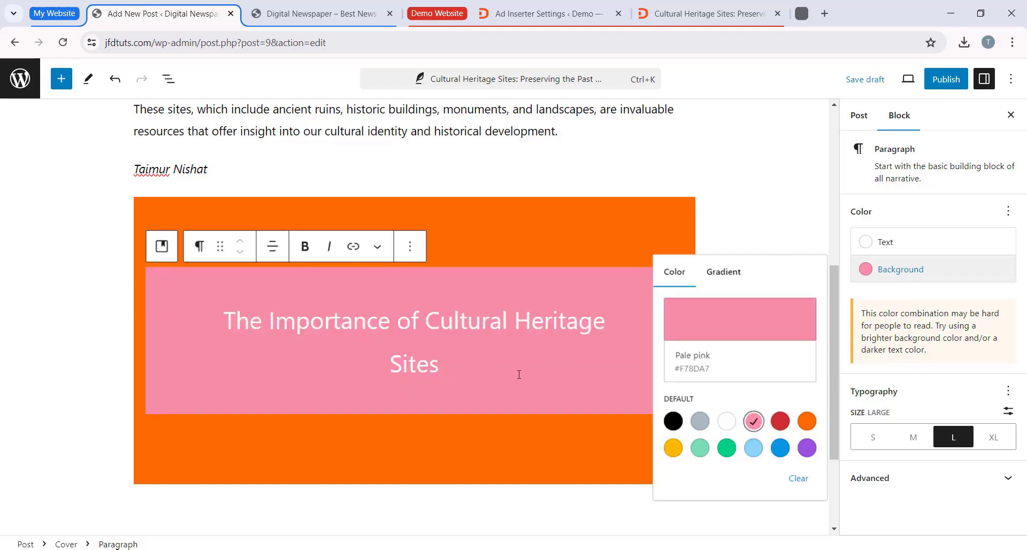
pyautogui.click(797, 481)
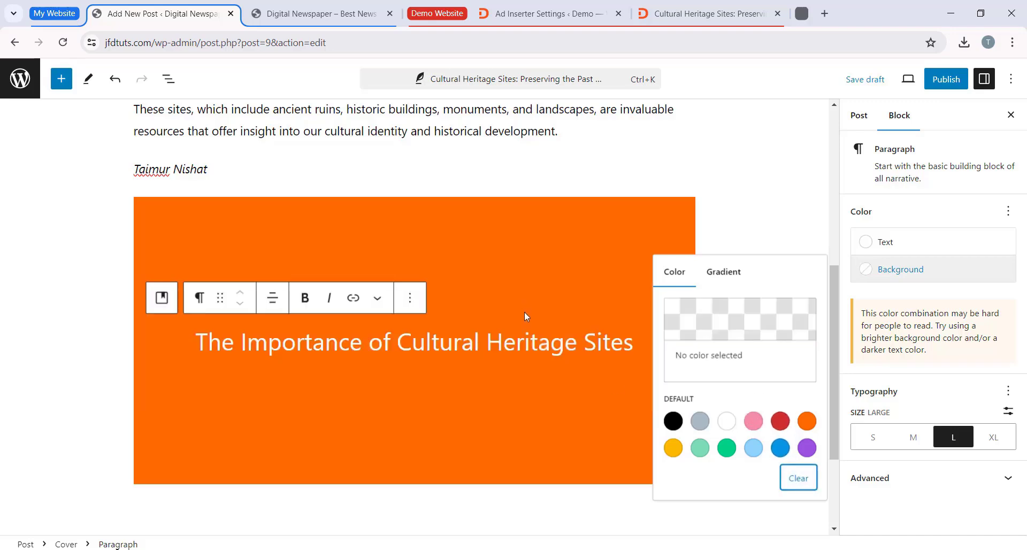
pyautogui.click(901, 299)
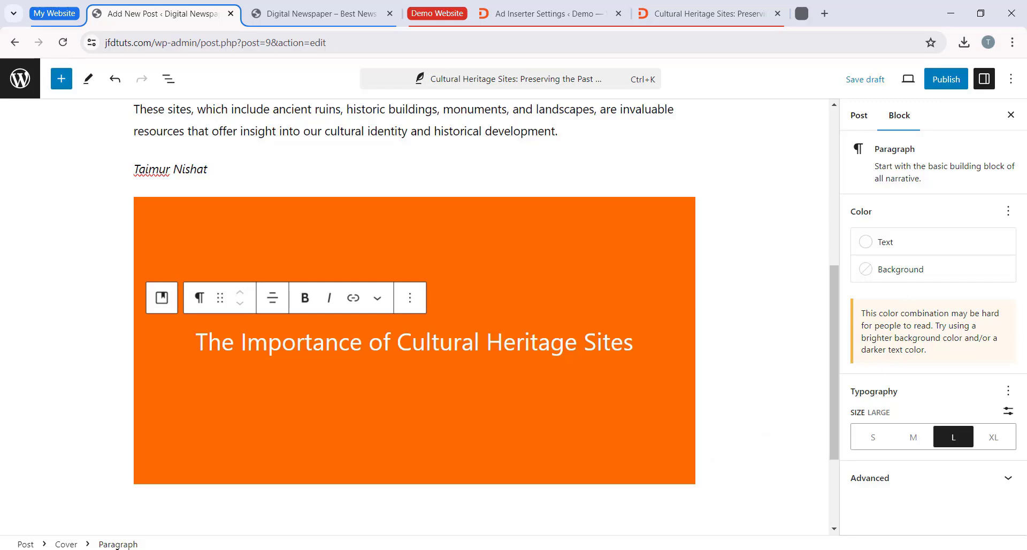
pyautogui.click(1008, 393)
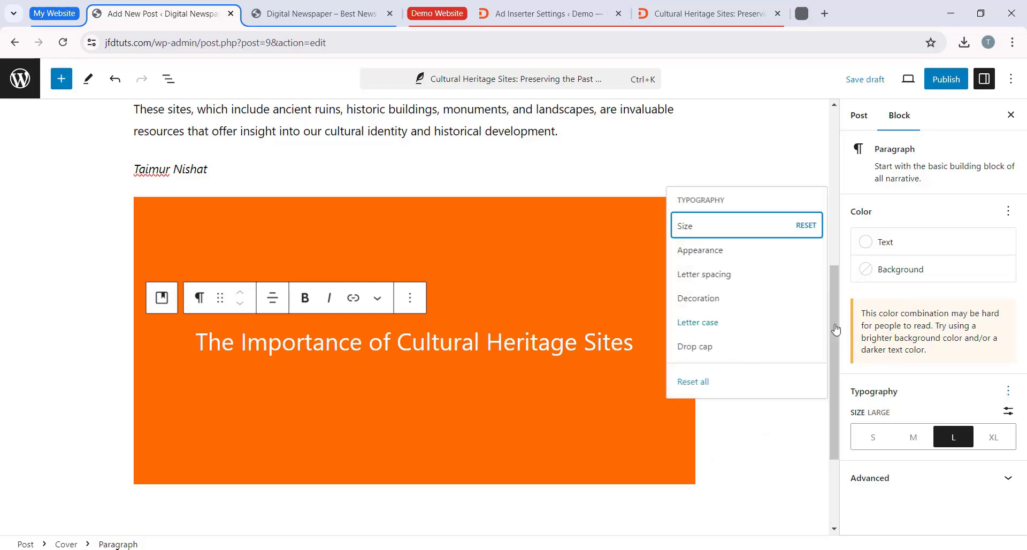
pyautogui.click(949, 396)
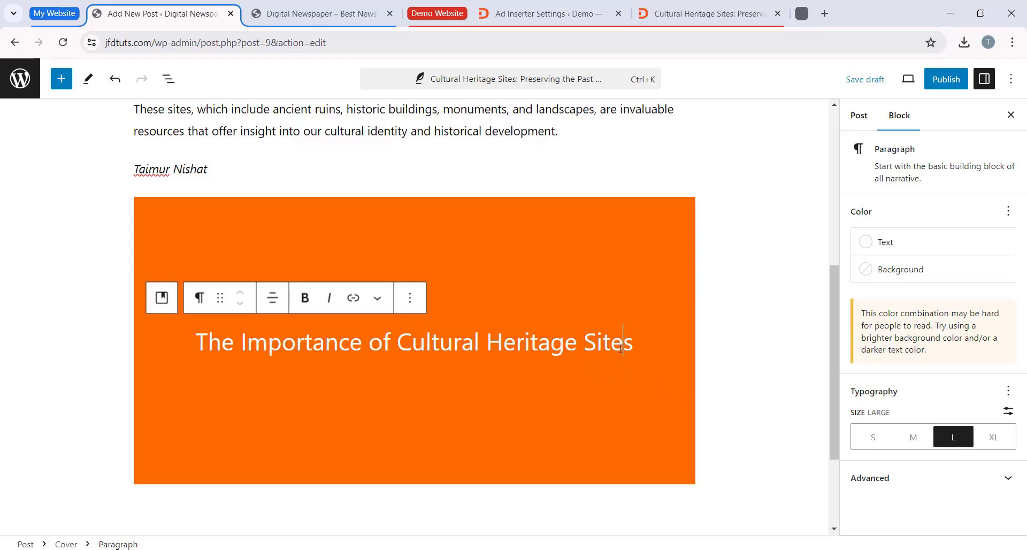
pyautogui.moveTo(631, 351); pyautogui.dragTo(619, 351)
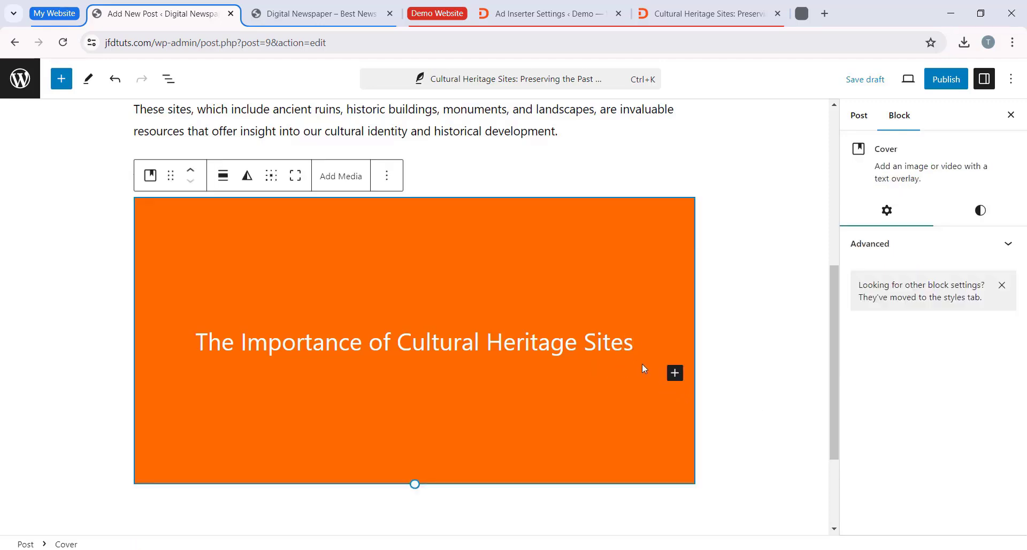
# Step: Add a paragraph below the cover title and paste the text beginning "In the following century, men and women of faith waded into the battles"
pyautogui.click(675, 373)
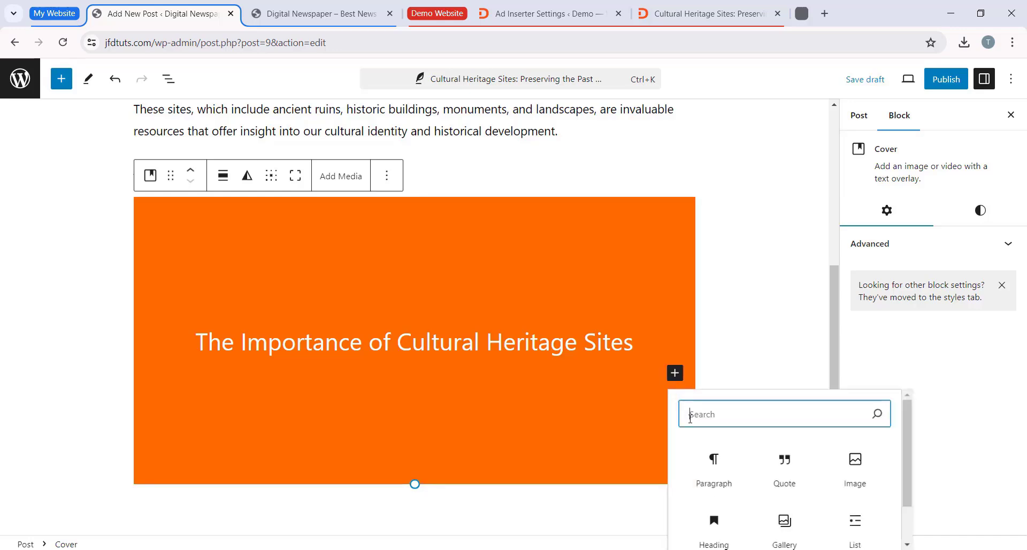
pyautogui.scroll(-1, 714, 465)
pyautogui.click(714, 423)
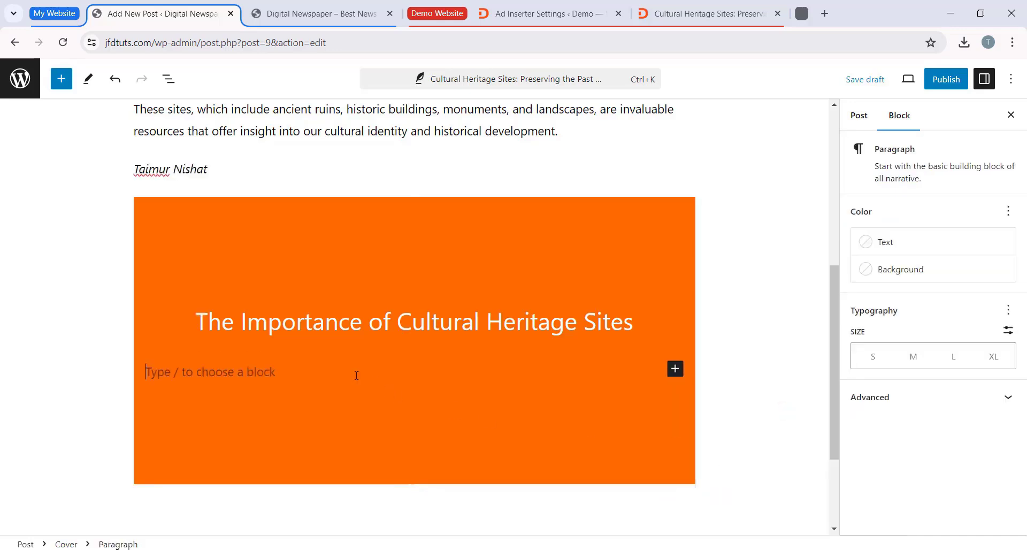
pyautogui.rightClick(231, 374)
pyautogui.click(266, 223)
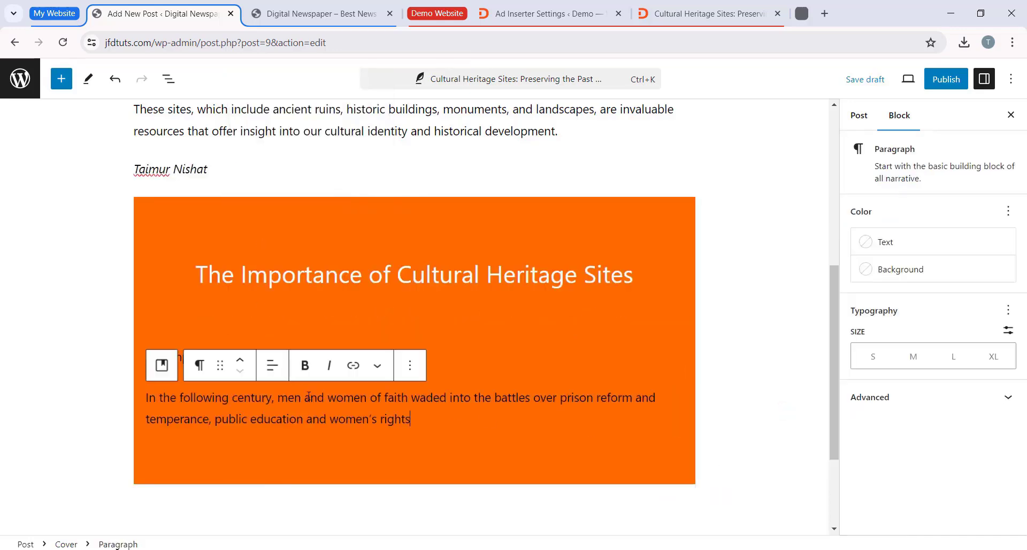
# Step: Center the pasted paragraph in the Cover block and set its text color to white
pyautogui.scroll(-1, 266, 324)
pyautogui.click(272, 299)
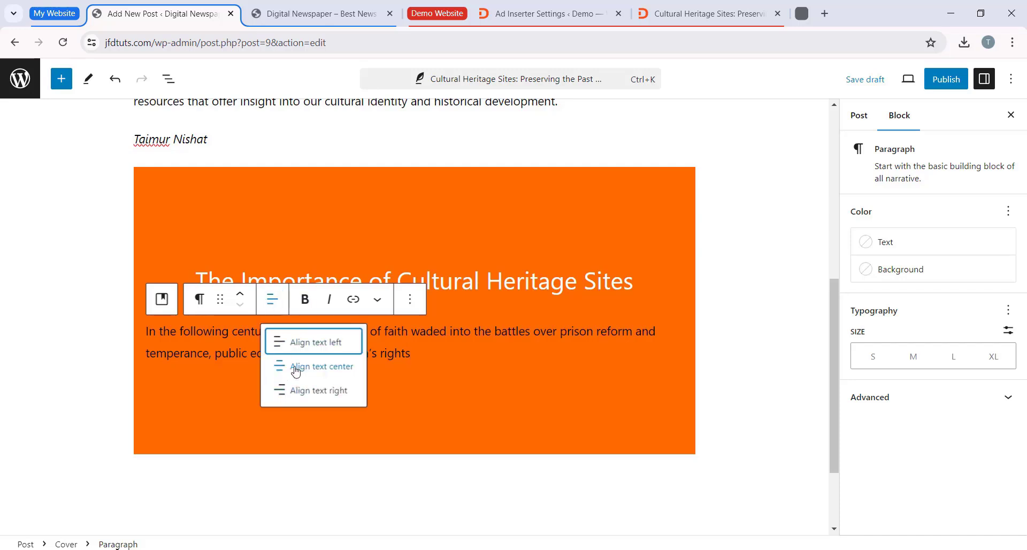
pyautogui.click(328, 378)
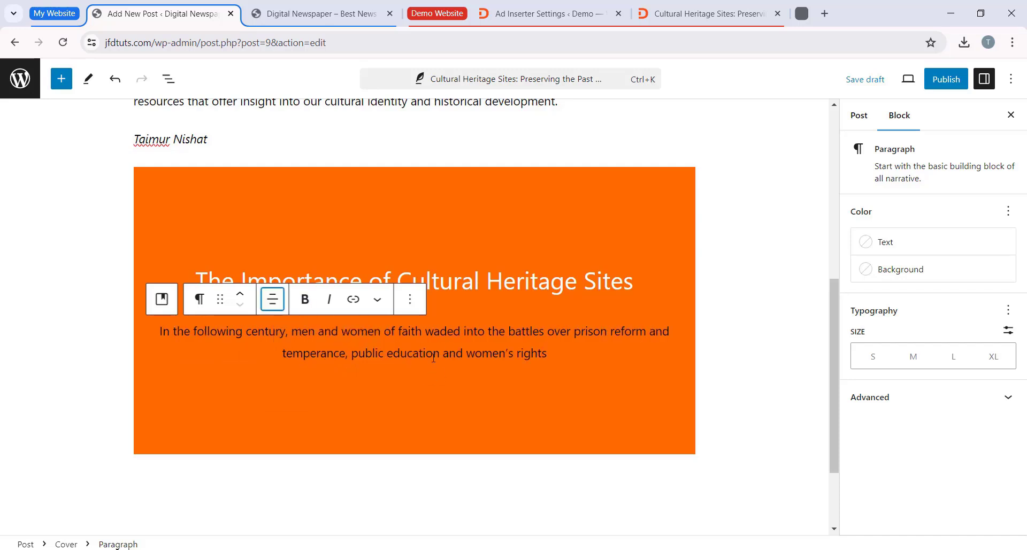
pyautogui.click(549, 355)
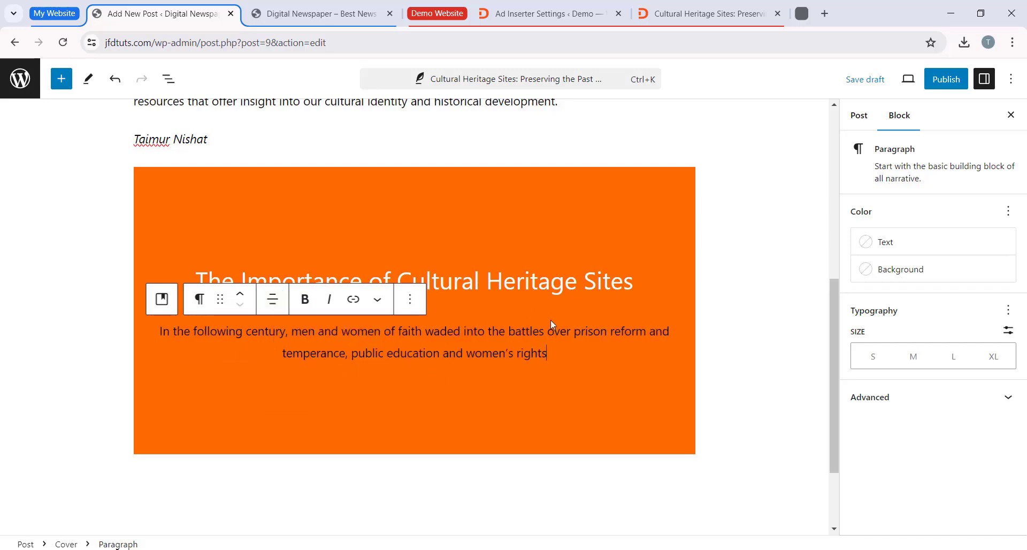
pyautogui.click(885, 244)
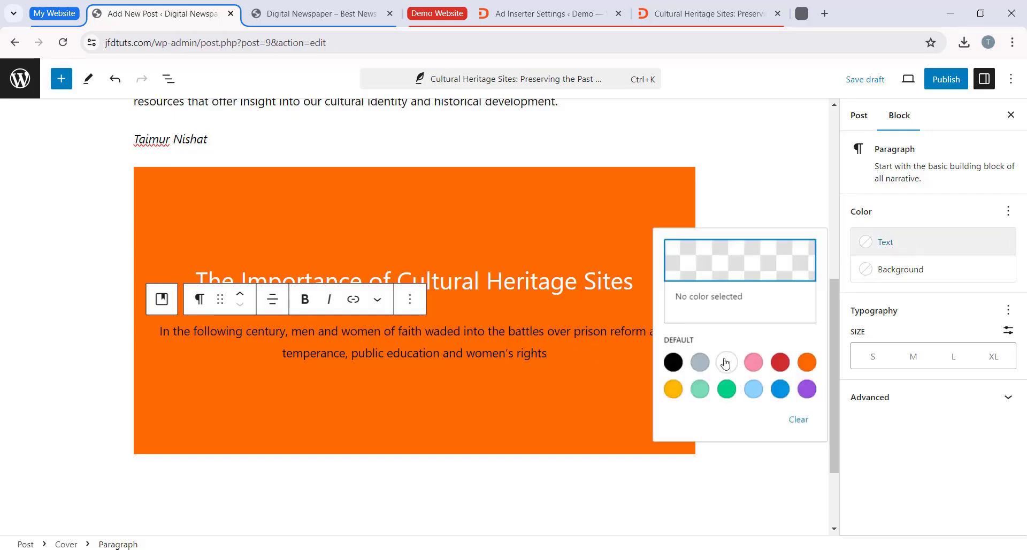
pyautogui.click(726, 363)
pyautogui.click(437, 408)
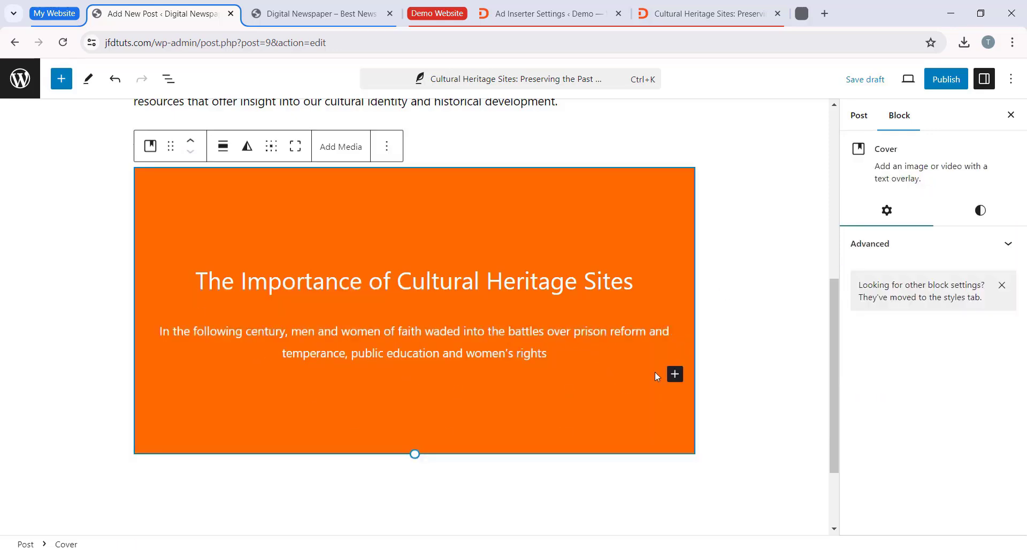
pyautogui.click(735, 374)
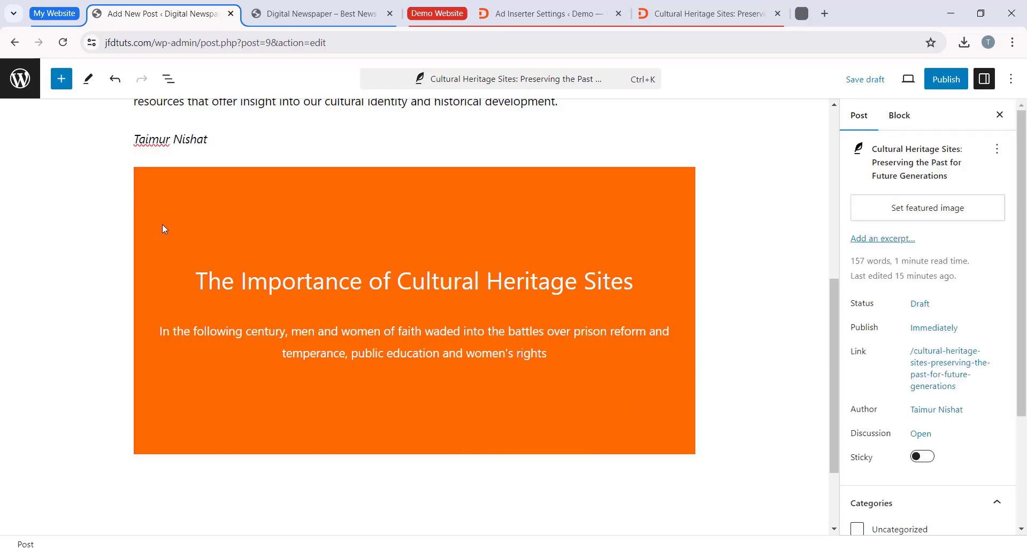
# Step: Review the Cover block's overlay color options and open the media library to add a background image to the block
pyautogui.click(591, 216)
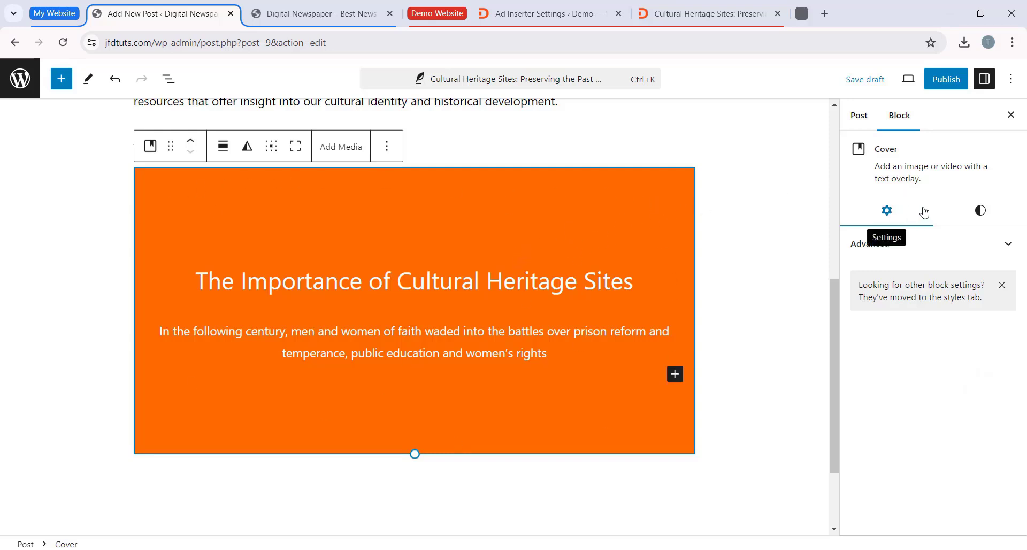
pyautogui.click(981, 213)
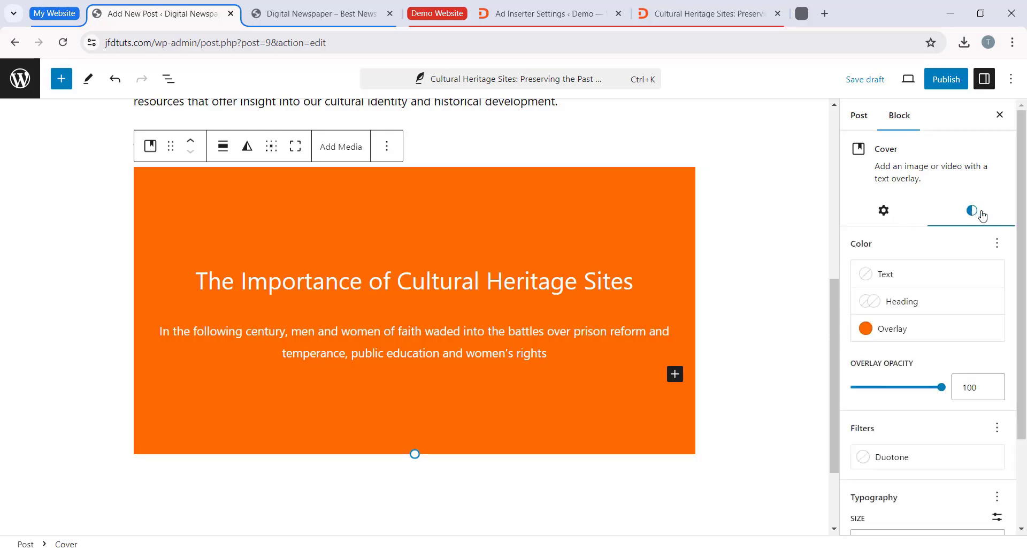
pyautogui.click(872, 328)
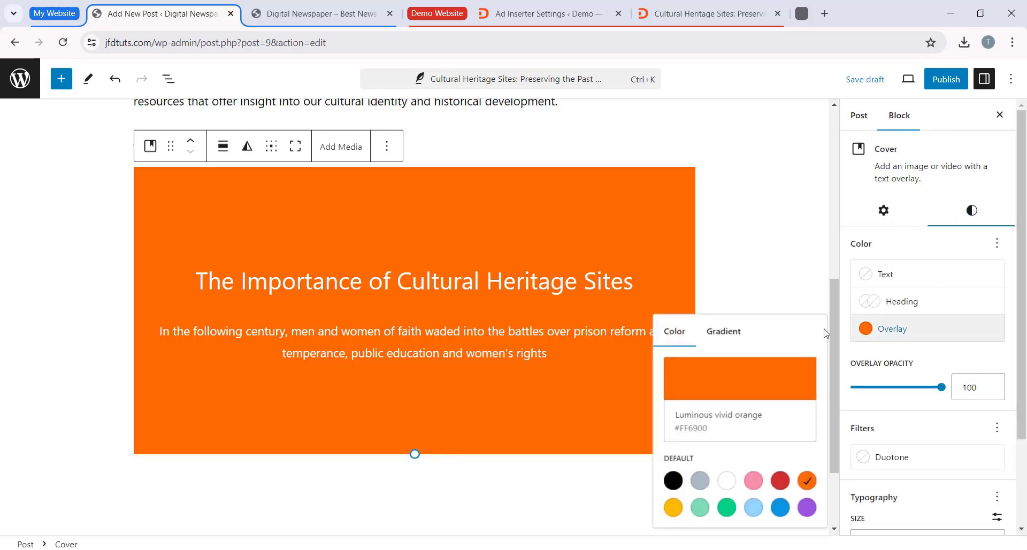
pyautogui.click(908, 241)
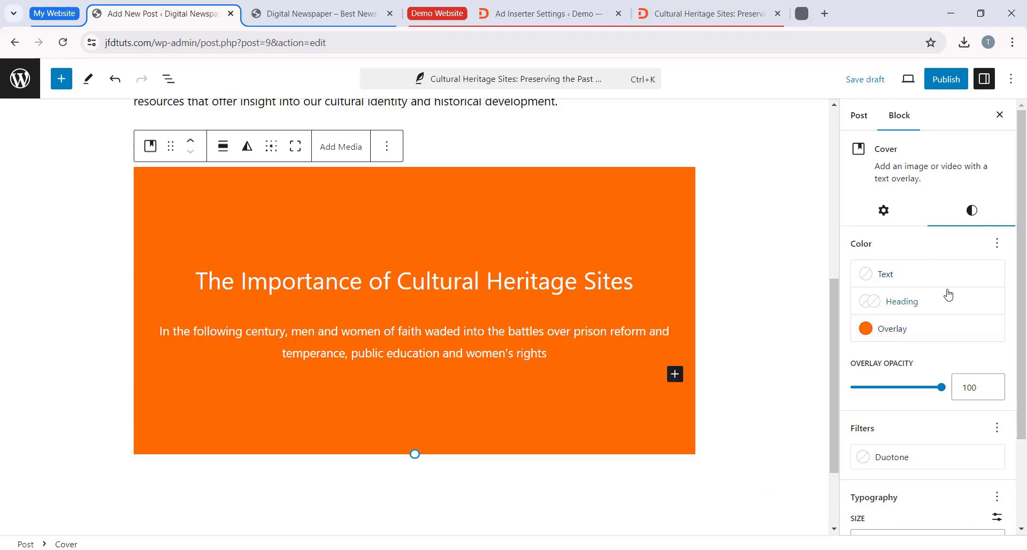
pyautogui.click(351, 157)
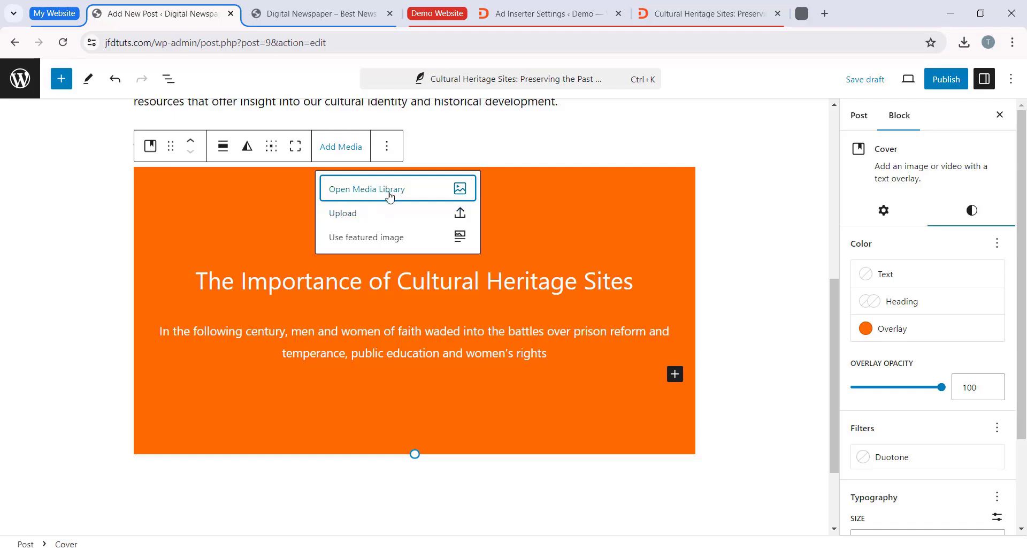
pyautogui.click(406, 193)
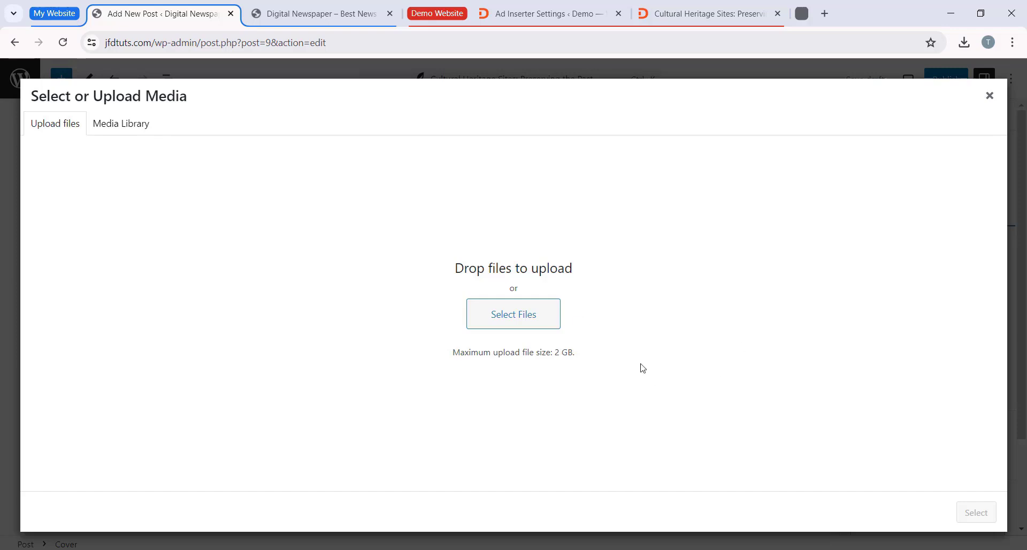
# Step: Download "Newspaper And Blog Website Assets.zip" from Google Drive through the resources link on the jimfahaddigital.com tutorial page
pyautogui.click(825, 14)
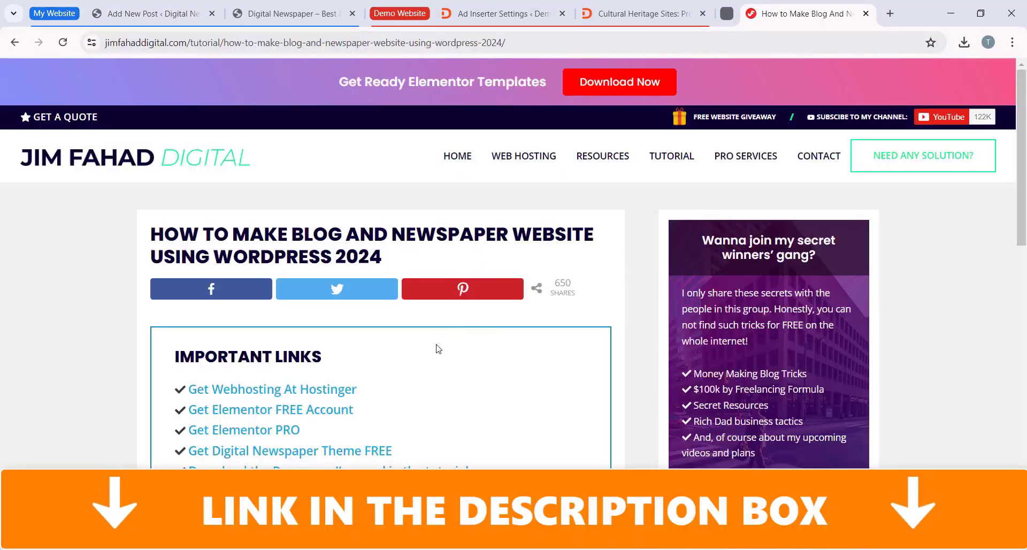
pyautogui.scroll(-1, 439, 349)
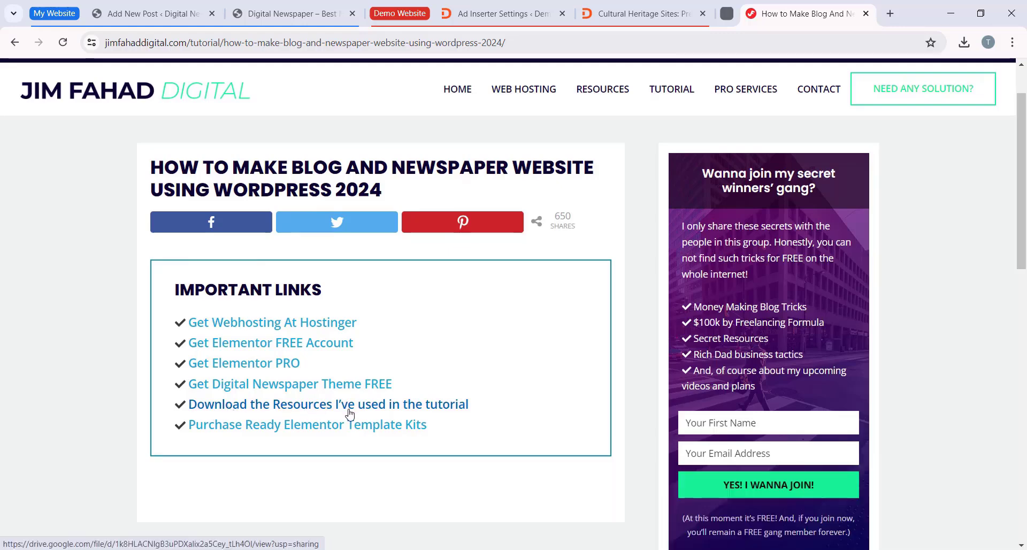
pyautogui.click(278, 406)
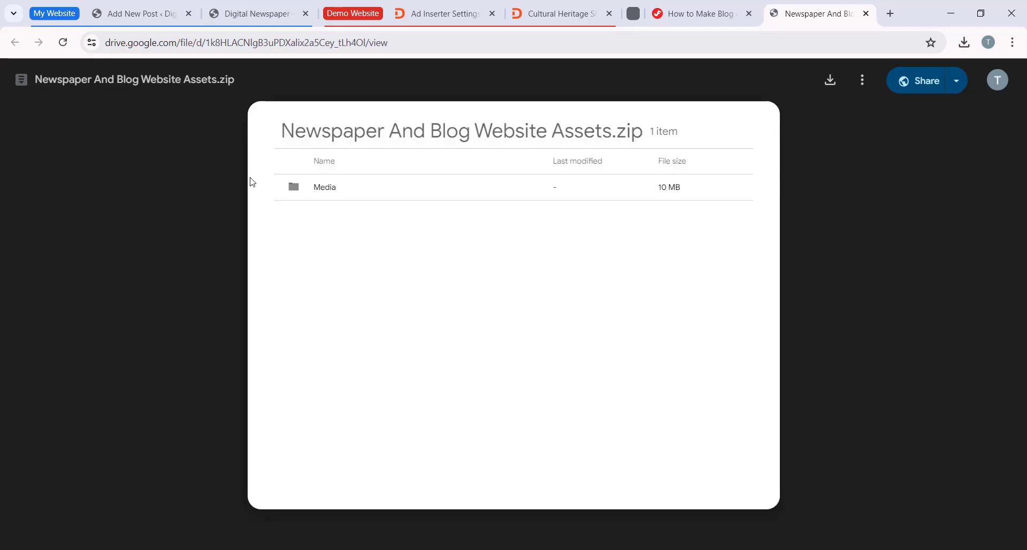
pyautogui.click(829, 79)
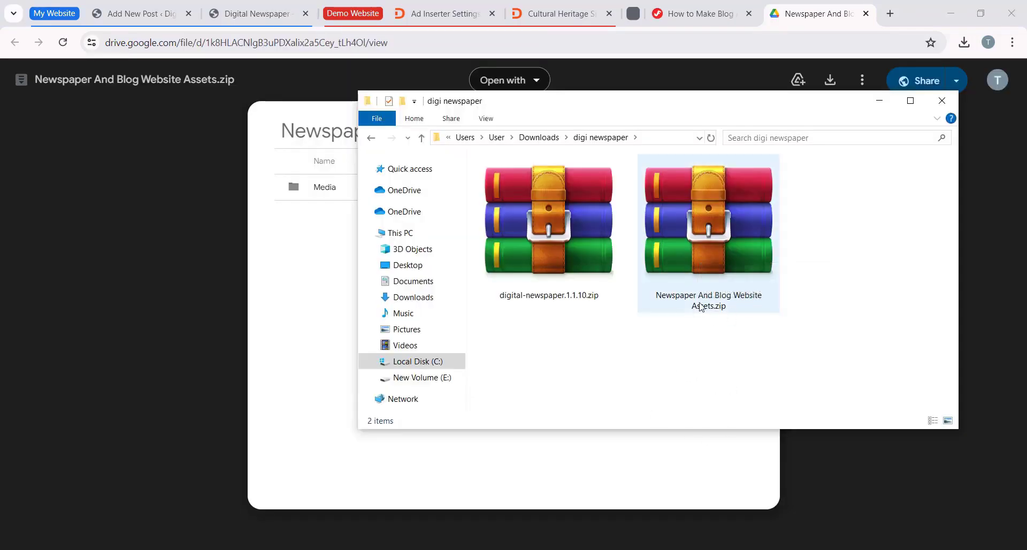
# Step: Extract "Newspaper And Blog Website Assets.zip" in the digi newspaper downloads folder in File Explorer
pyautogui.click(722, 285)
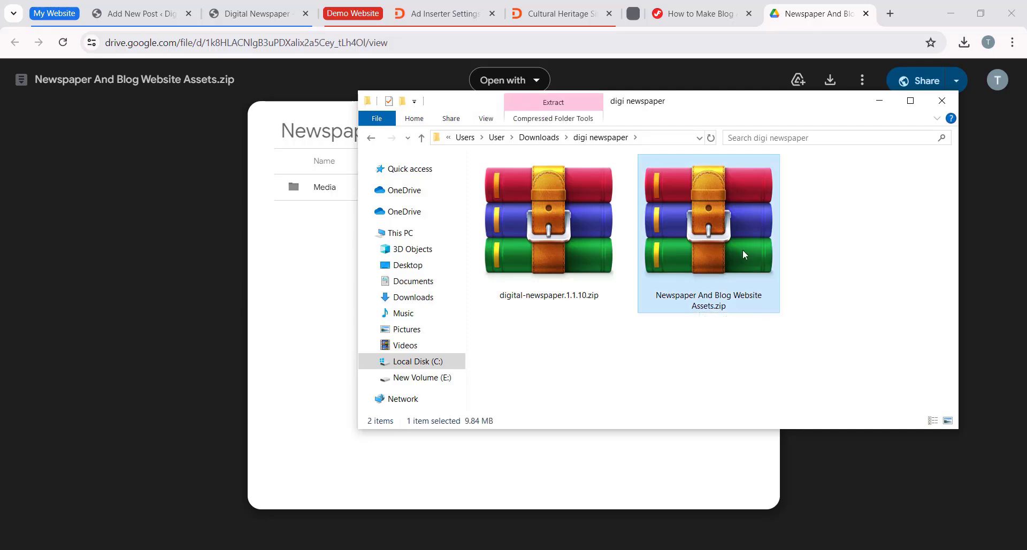
pyautogui.rightClick(744, 250)
pyautogui.click(801, 336)
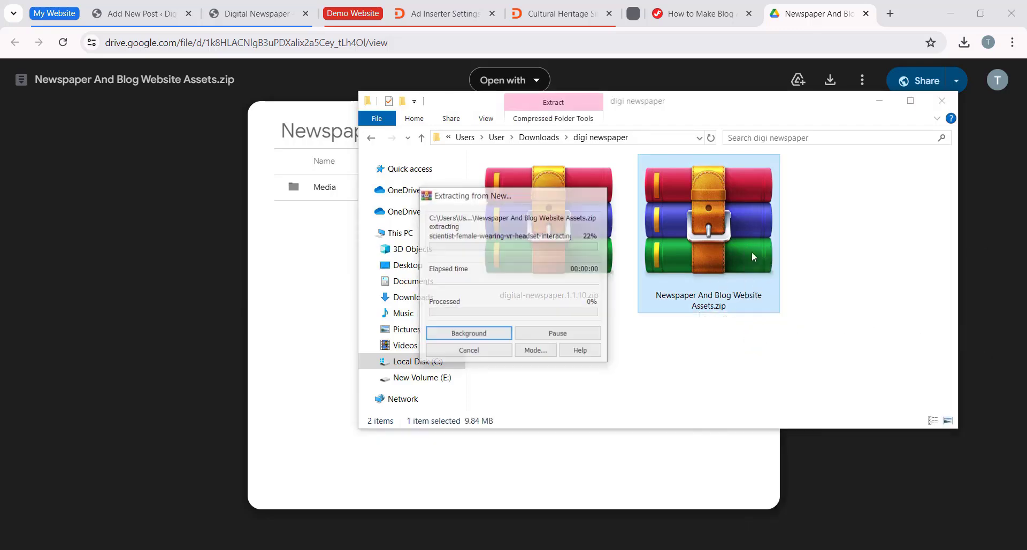
pyautogui.click(577, 261)
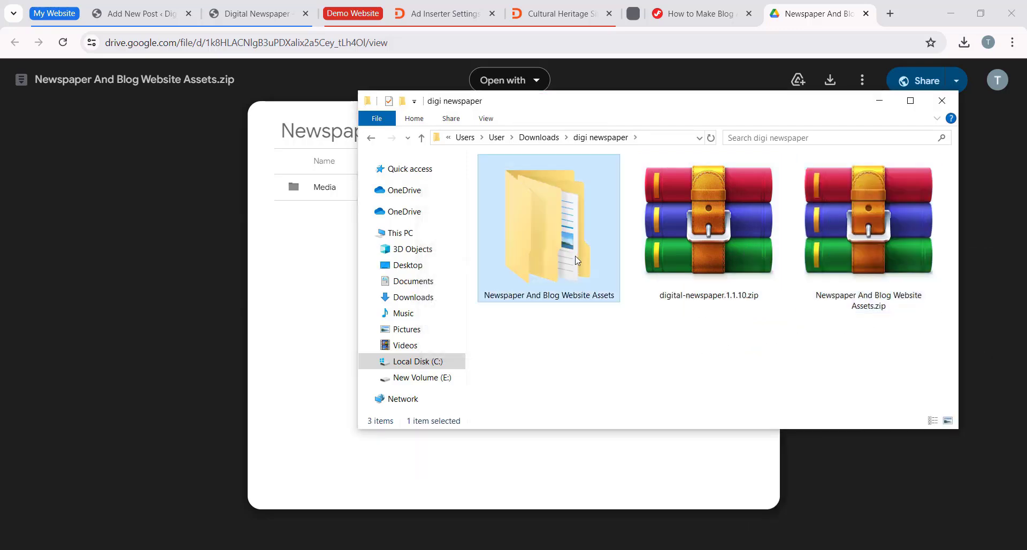
# Step: Open the Media folder inside the extracted Newspaper And Blog Website Assets folder and select all its files
pyautogui.doubleClick(574, 226)
pyautogui.doubleClick(524, 185)
pyautogui.moveTo(690, 108); pyautogui.dragTo(568, 106)
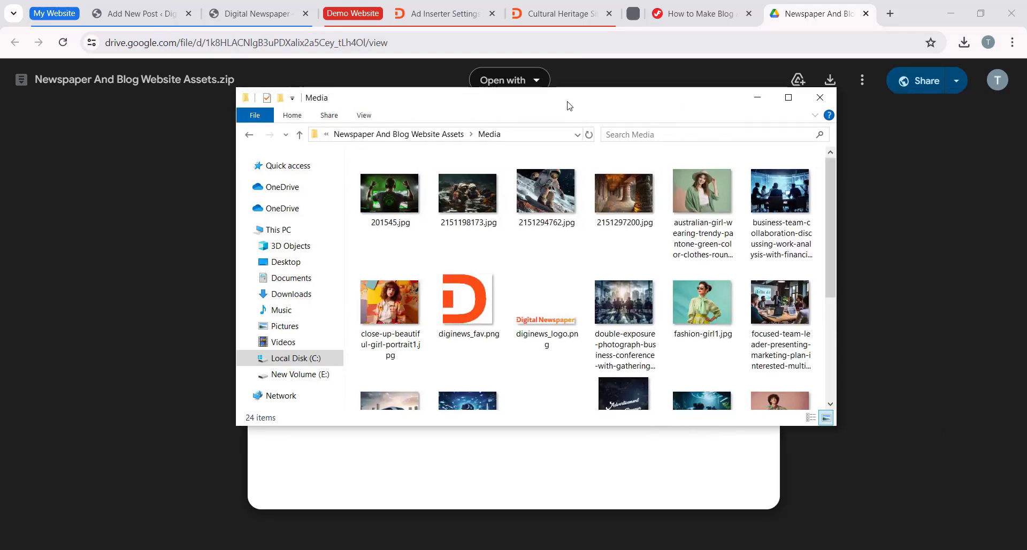
pyautogui.scroll(-3, 666, 318)
pyautogui.scroll(3, 546, 321)
pyautogui.moveTo(351, 182); pyautogui.dragTo(820, 462)
pyautogui.moveTo(535, 97); pyautogui.dragTo(767, 299)
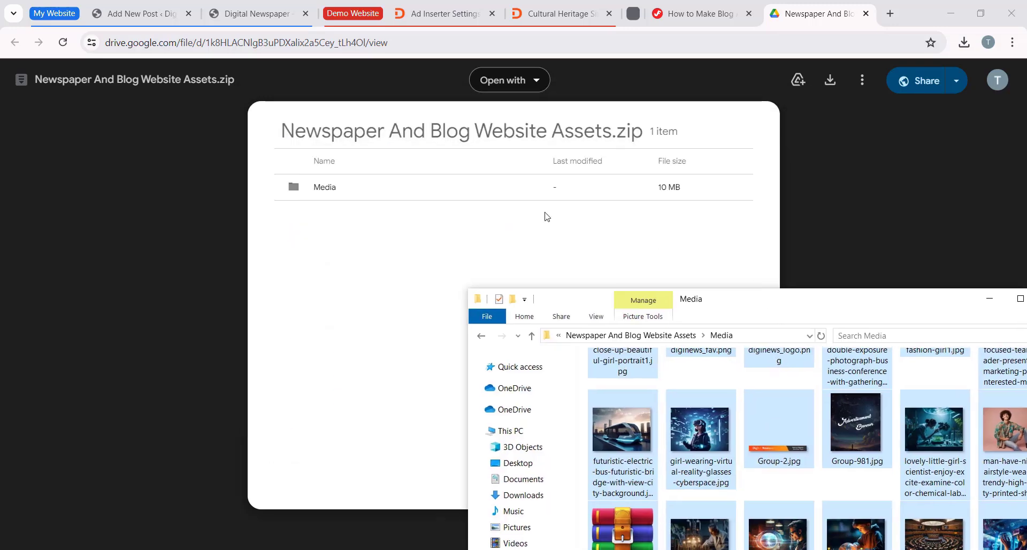
# Step: Switch back to the WordPress post and upload all selected files from the Media folder to the media library
pyautogui.click(136, 14)
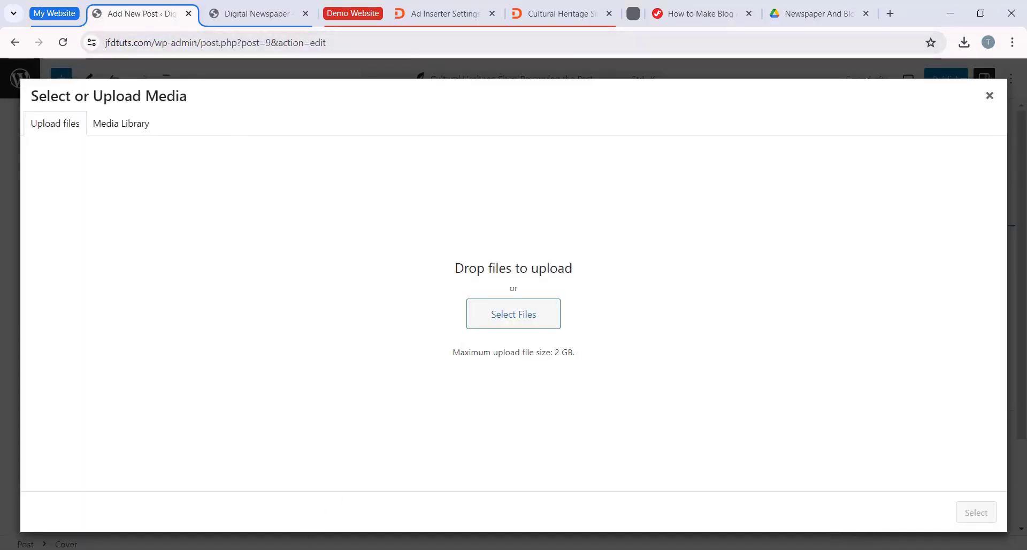
pyautogui.hotkey('alt', 'Tab')
pyautogui.moveTo(747, 303); pyautogui.dragTo(771, 144)
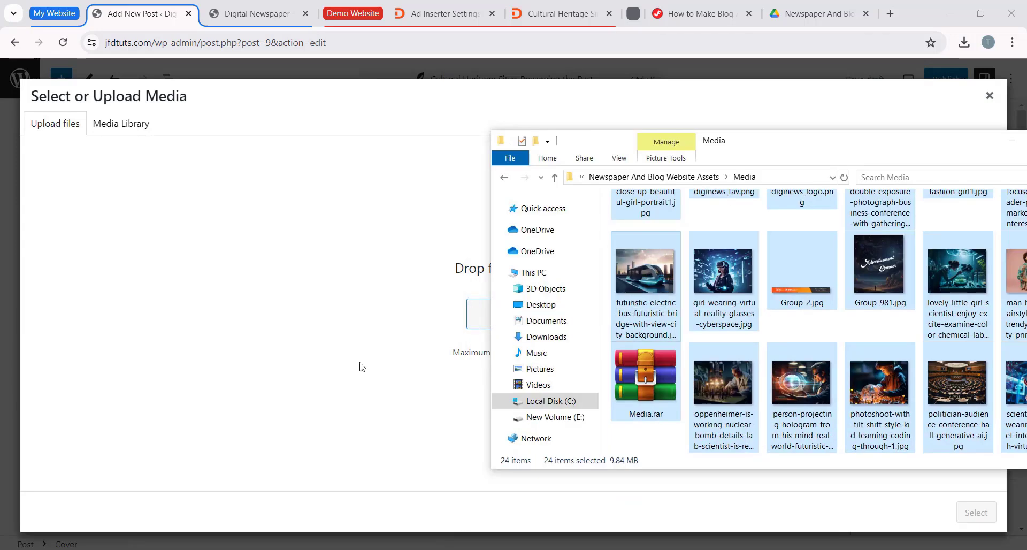
pyautogui.moveTo(361, 367); pyautogui.dragTo(281, 277)
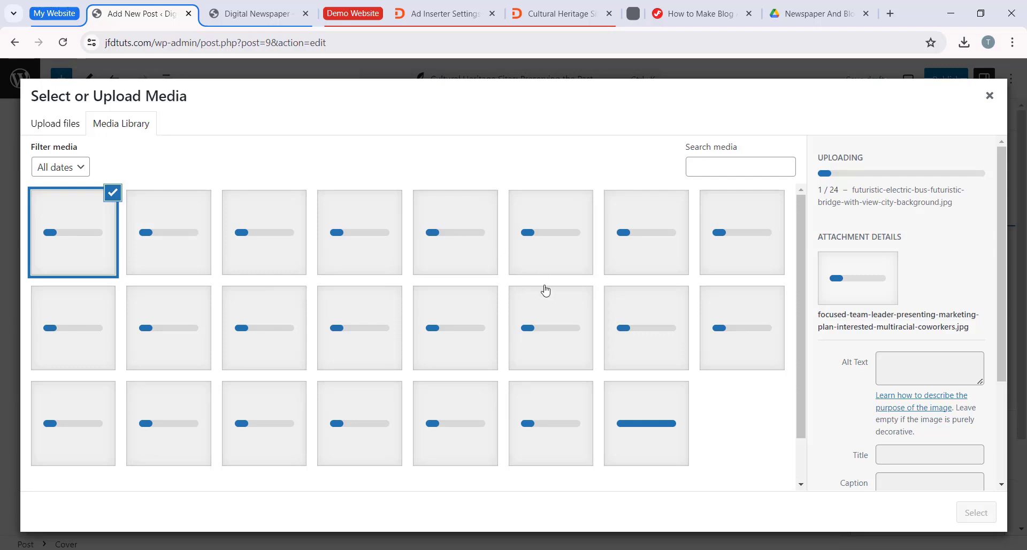
pyautogui.scroll(-1, 544, 290)
pyautogui.scroll(1, 330, 213)
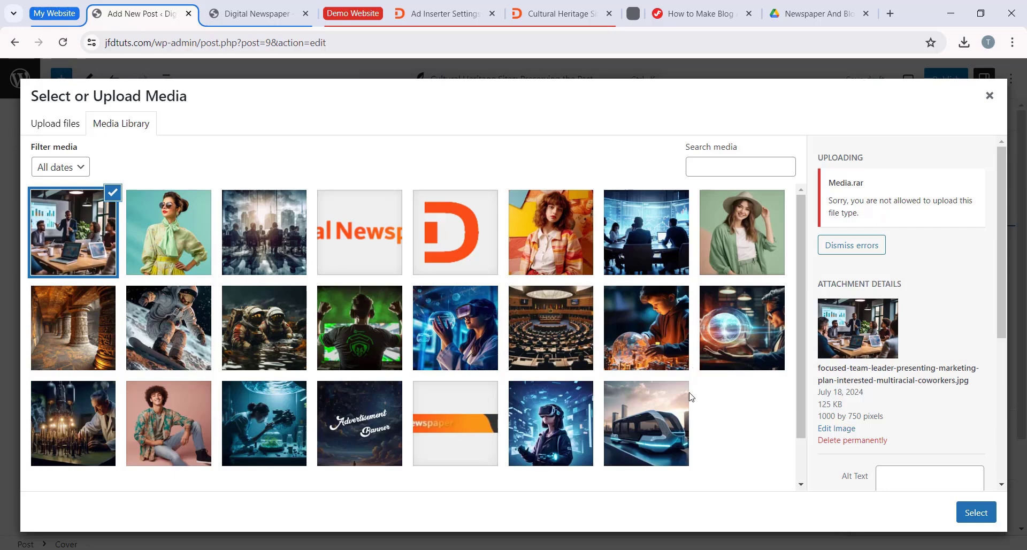
# Step: Use the image photoshoot-with-tilt-shift-style-kid-learning-coding-through-1.jpg as the Cover block's background
pyautogui.scroll(-2, 690, 396)
pyautogui.scroll(2, 429, 337)
pyautogui.click(618, 334)
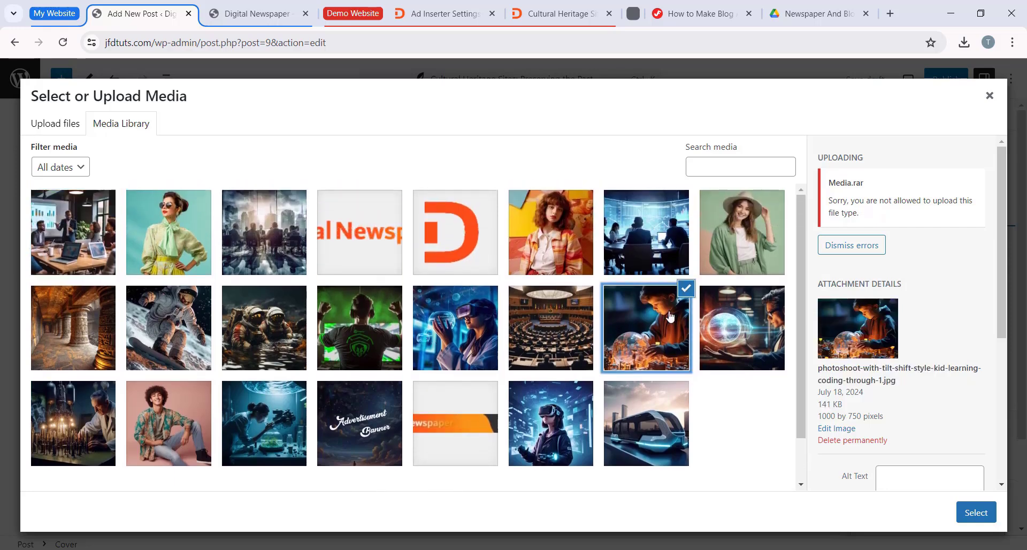
pyautogui.click(976, 512)
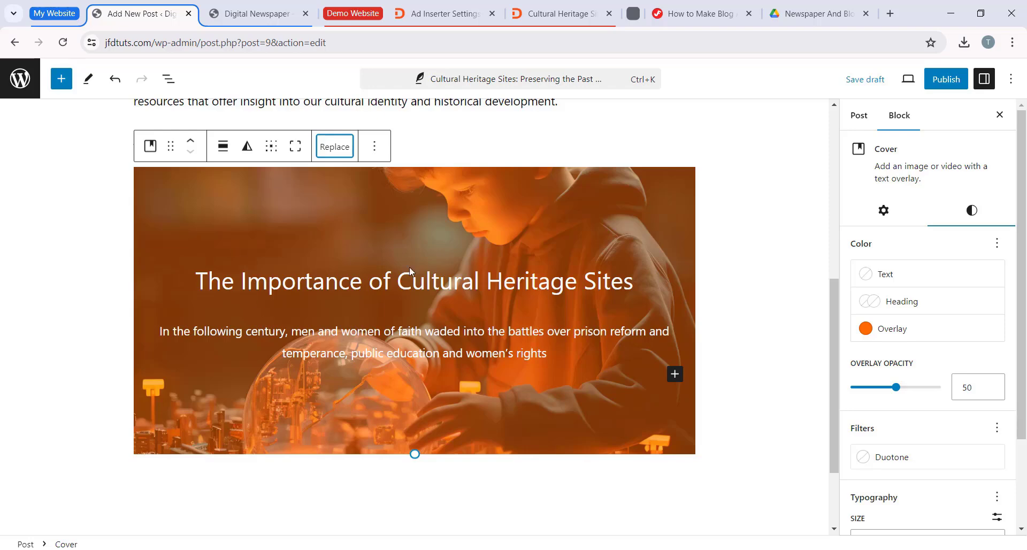
# Step: Set the Cover block's overlay to a custom solid black (#000000)
pyautogui.click(867, 330)
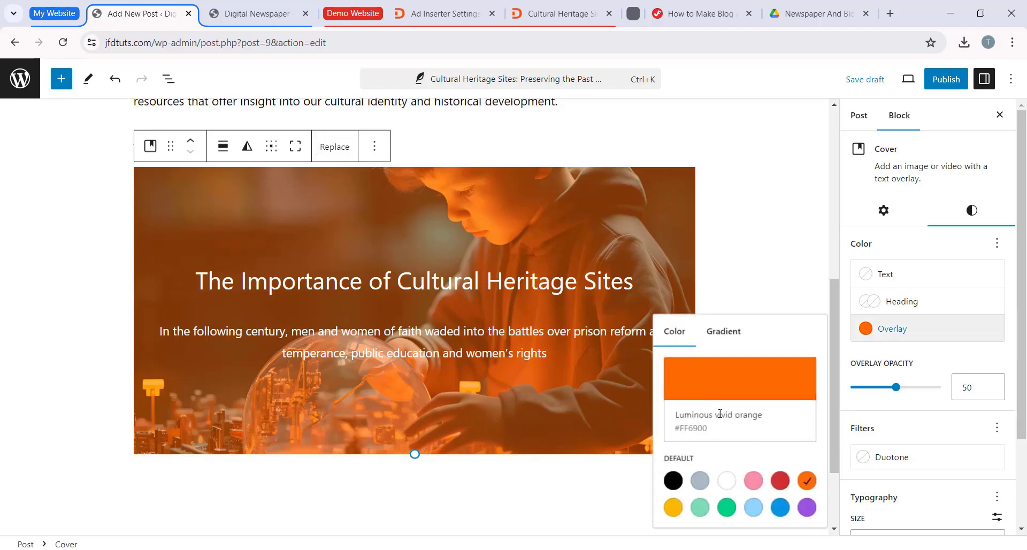
pyautogui.click(735, 341)
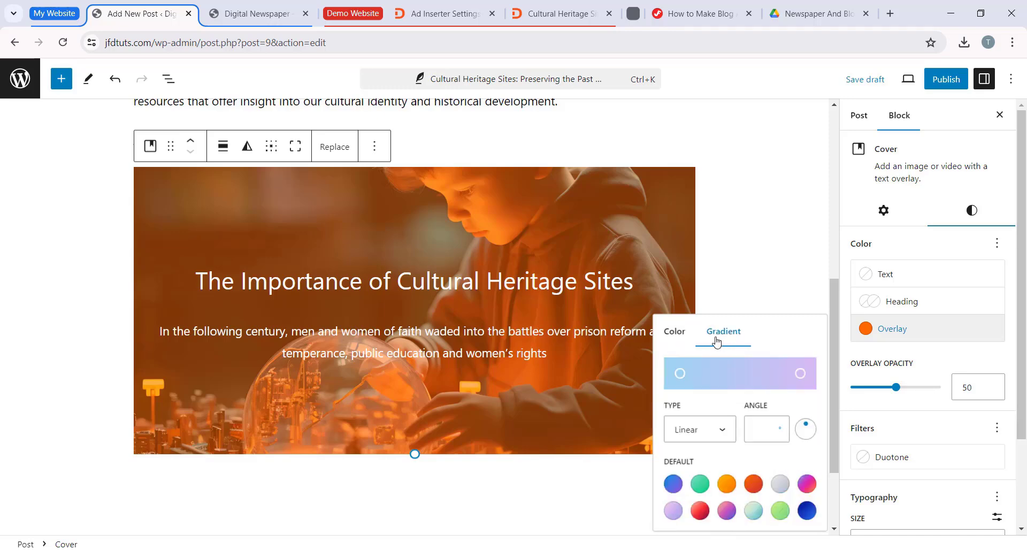
pyautogui.click(689, 336)
pyautogui.click(741, 394)
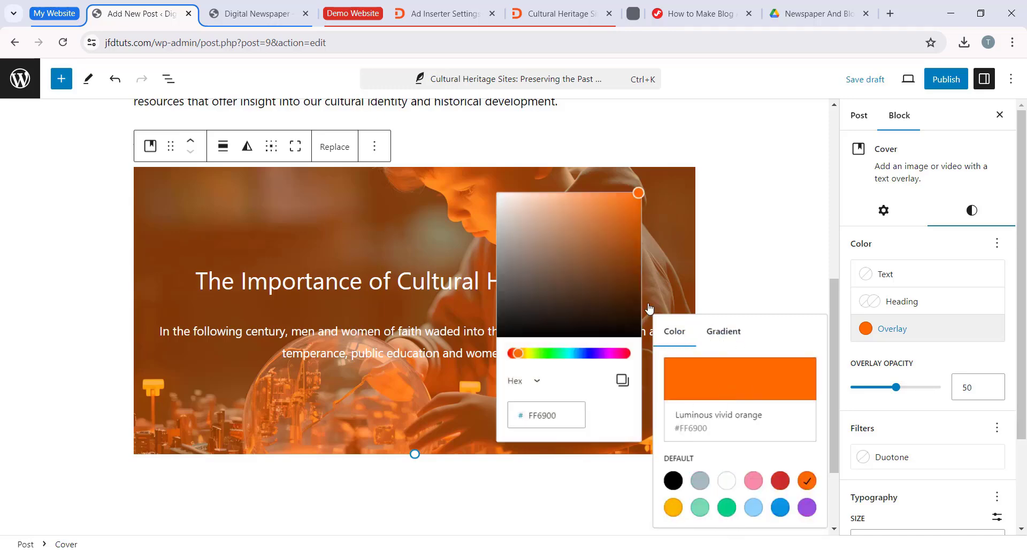
pyautogui.click(581, 266)
pyautogui.moveTo(561, 249); pyautogui.dragTo(492, 348)
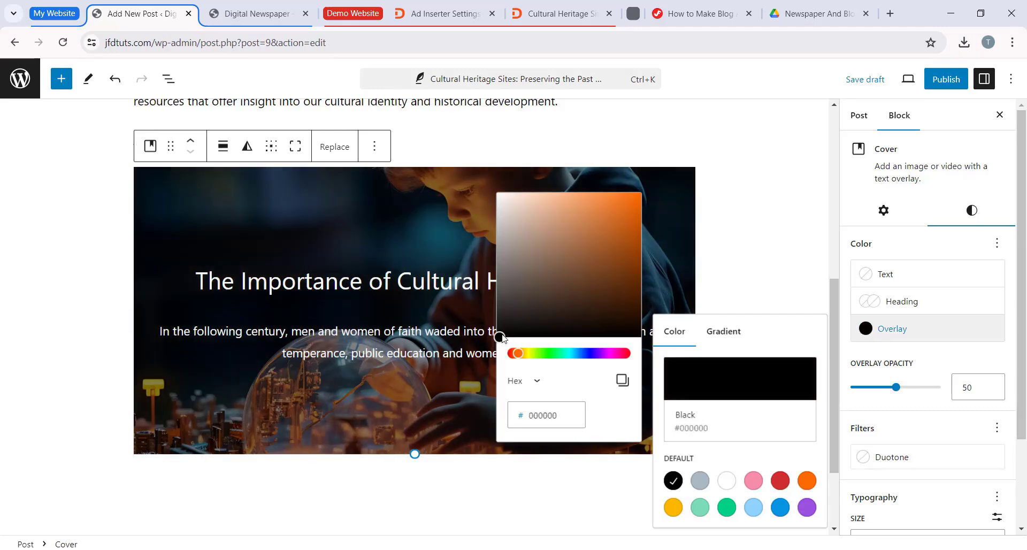
# Step: Close the overlay color picker and review the Cover block's overlay opacity, filter, typography and dimension settings
pyautogui.click(483, 355)
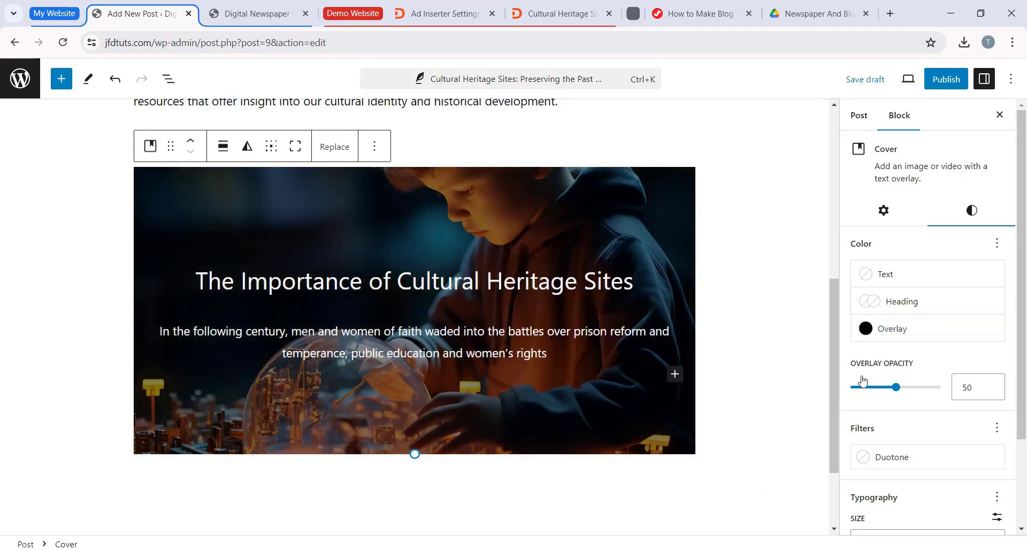
pyautogui.moveTo(896, 387)
pyautogui.mouseDown()
pyautogui.moveTo(879, 388)
pyautogui.moveTo(898, 396)
pyautogui.mouseUp()
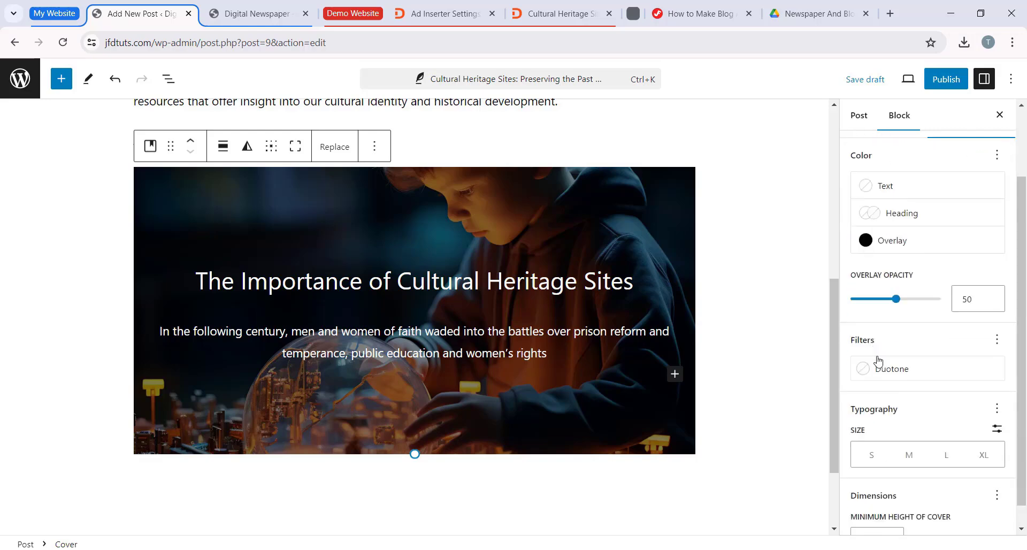
pyautogui.scroll(-1, 877, 360)
pyautogui.click(735, 352)
pyautogui.scroll(-2, 774, 306)
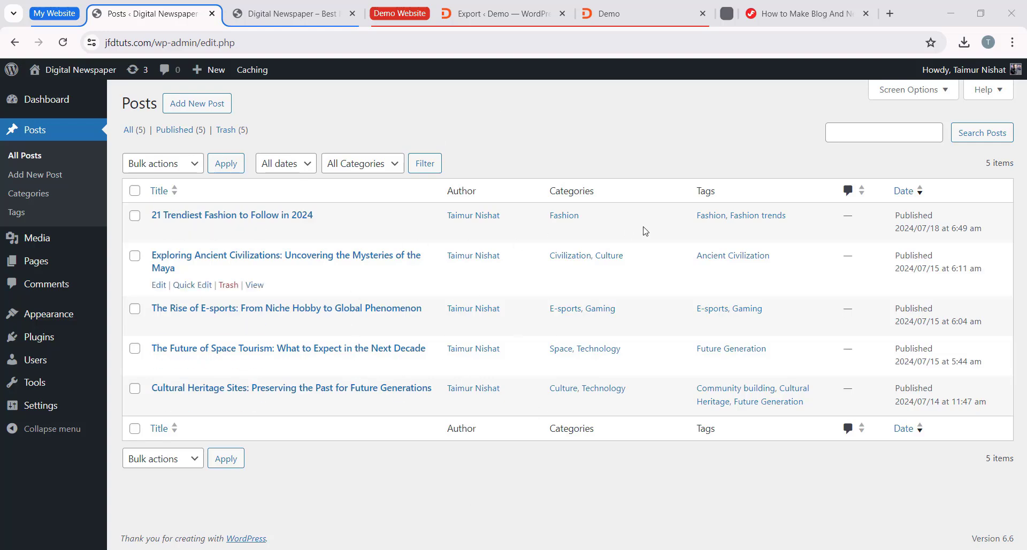
# Step: Examine the jfdtuts.com homepage, including the headlines, latest and popular news, banner slider and the post list with its sidebar area
pyautogui.click(291, 13)
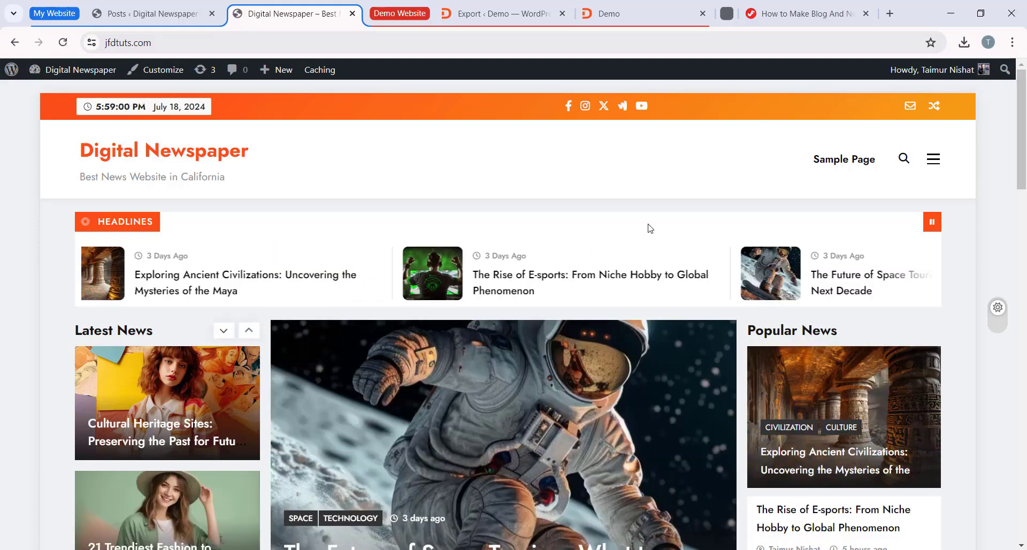
pyautogui.scroll(-1, 643, 212)
pyautogui.scroll(-2, 643, 212)
pyautogui.scroll(-3, 449, 366)
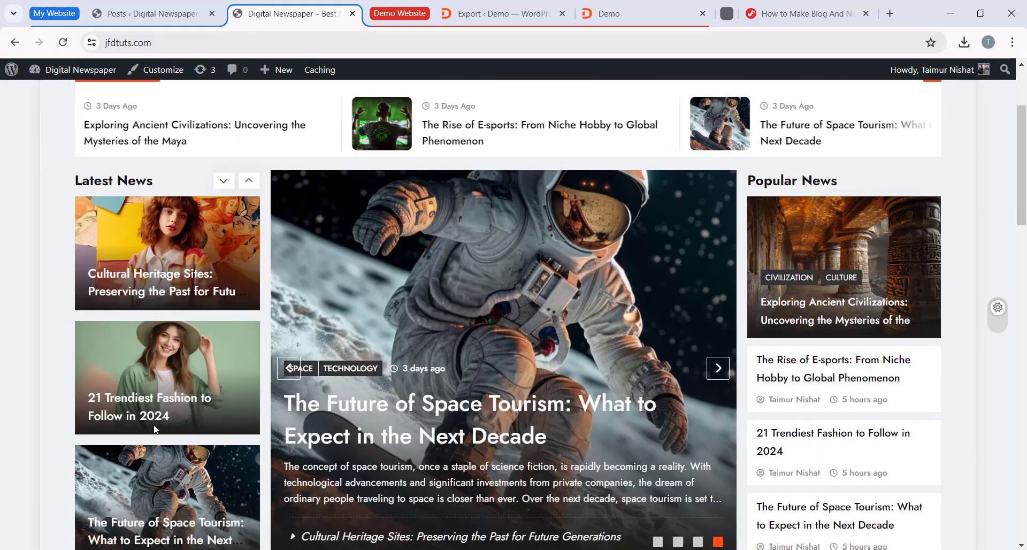
pyautogui.scroll(-3, 449, 367)
pyautogui.scroll(5, 375, 368)
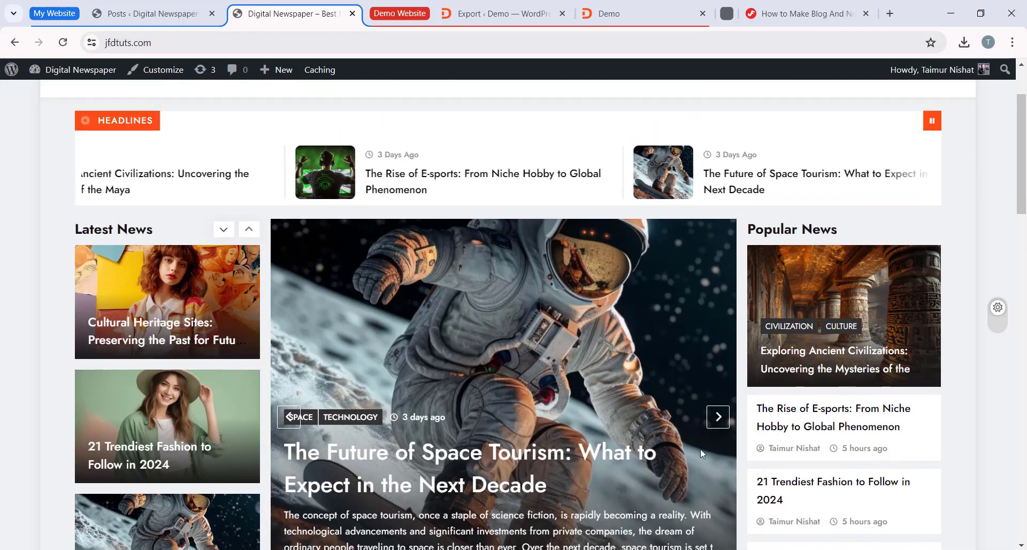
pyautogui.scroll(-6, 184, 368)
pyautogui.scroll(-5, 765, 319)
pyautogui.scroll(10, 766, 319)
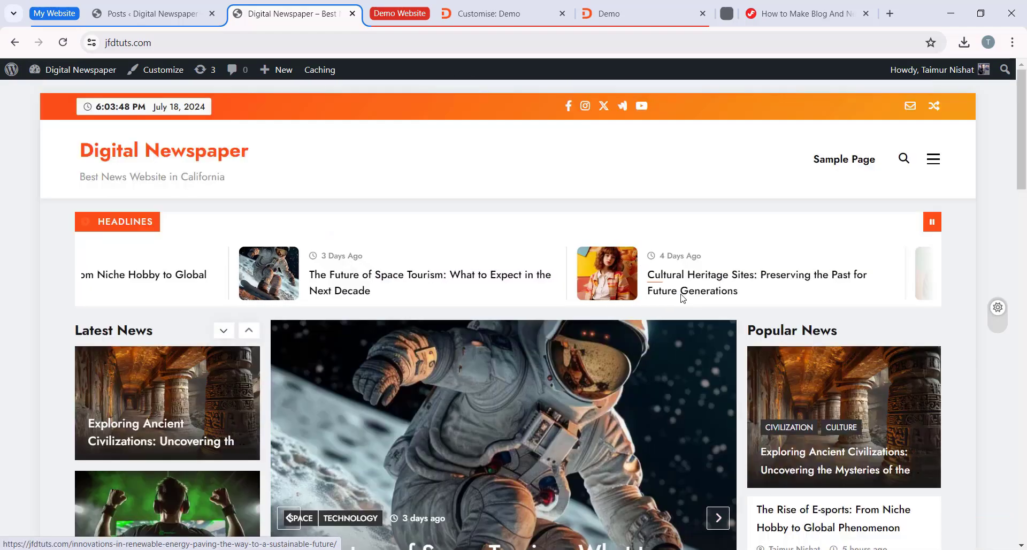
pyautogui.scroll(-5, 681, 292)
pyautogui.scroll(1, 722, 343)
pyautogui.scroll(-3, 771, 393)
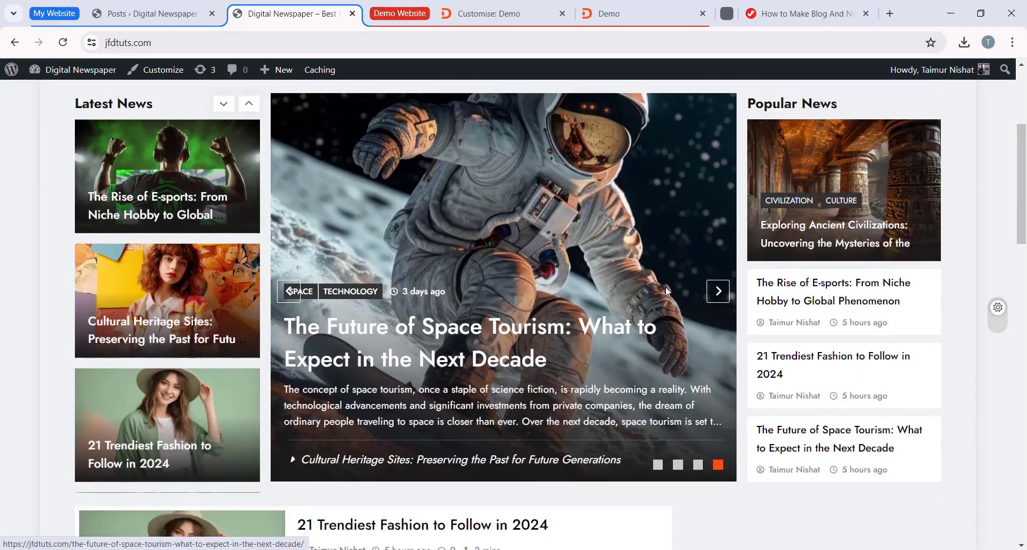
pyautogui.scroll(-3, 724, 380)
pyautogui.scroll(4, 644, 407)
pyautogui.scroll(-4, 761, 400)
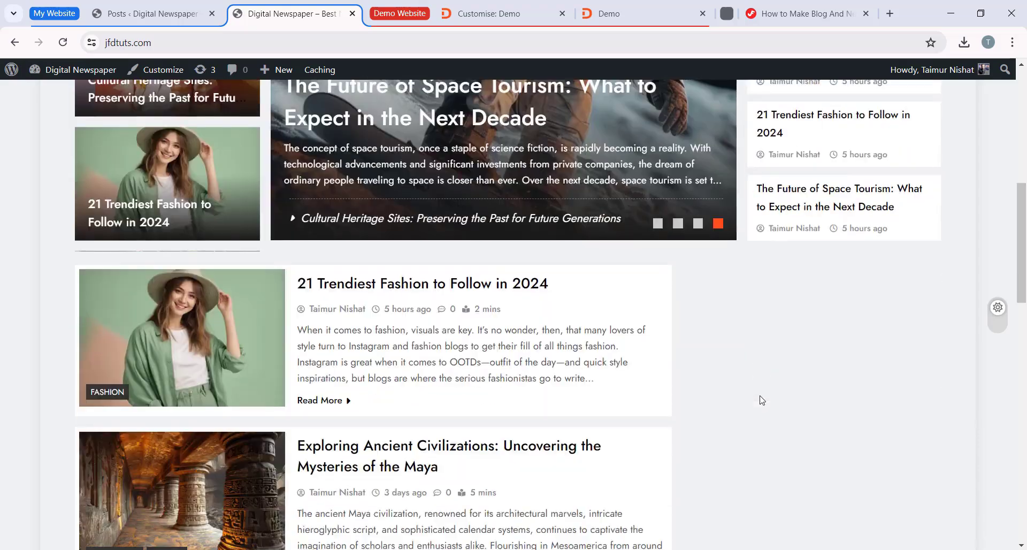
# Step: Examine the demo homepage's ad banner, social icons, advertisement and highlights in the sidebar, and compare them with the jfdtuts.com homepage
pyautogui.click(609, 13)
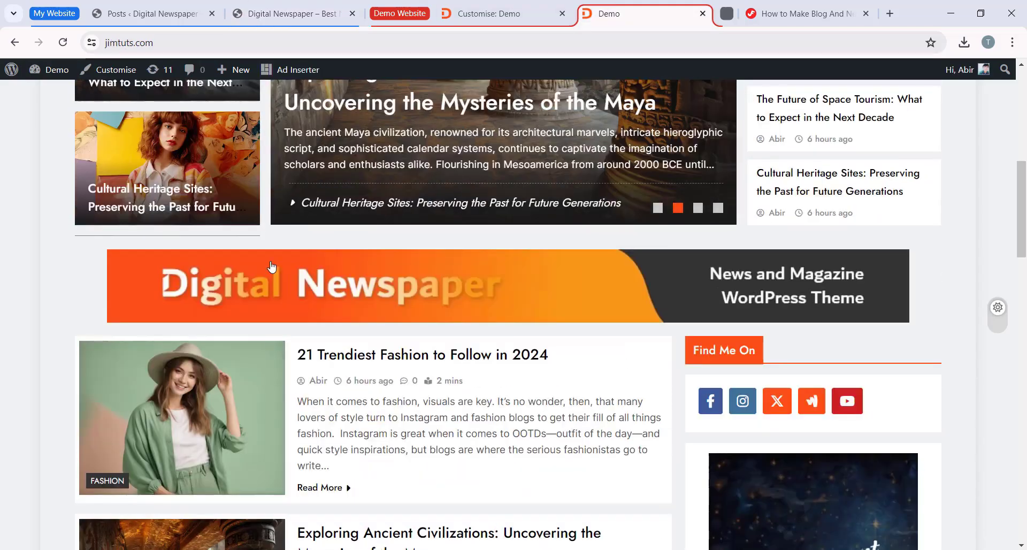
pyautogui.scroll(5, 705, 285)
pyautogui.scroll(-5, 542, 309)
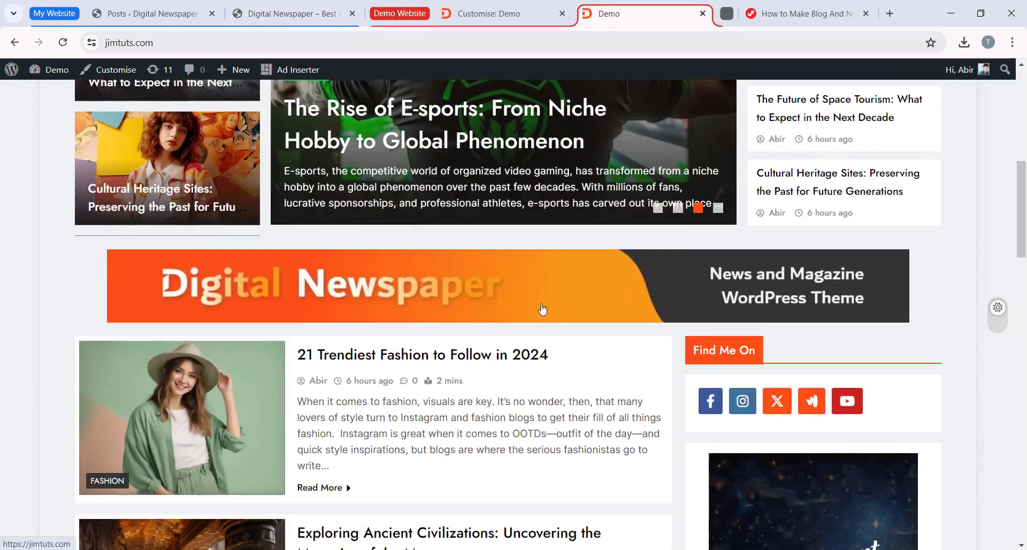
pyautogui.scroll(-2, 486, 241)
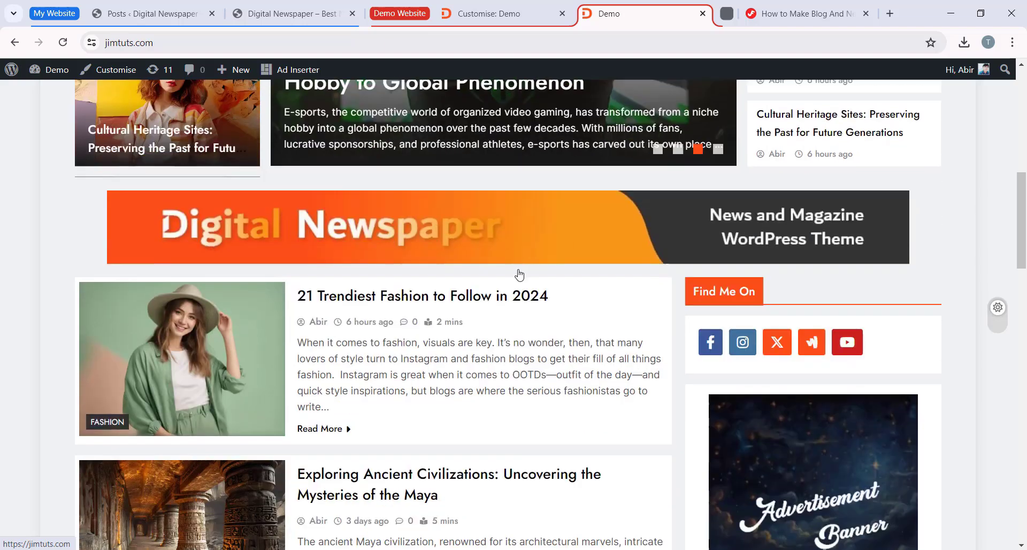
pyautogui.scroll(-2, 552, 244)
pyautogui.scroll(-2, 807, 287)
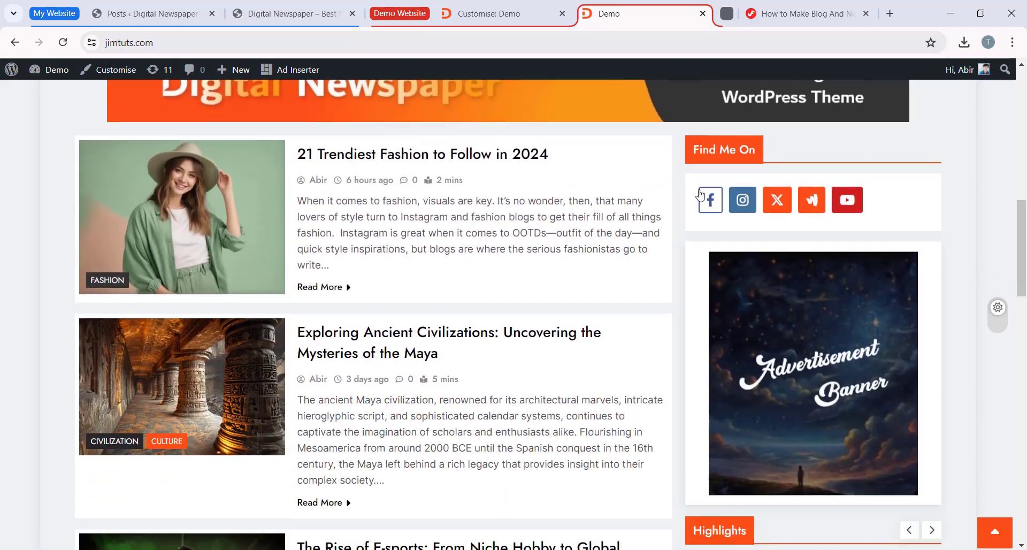
pyautogui.scroll(-2, 756, 297)
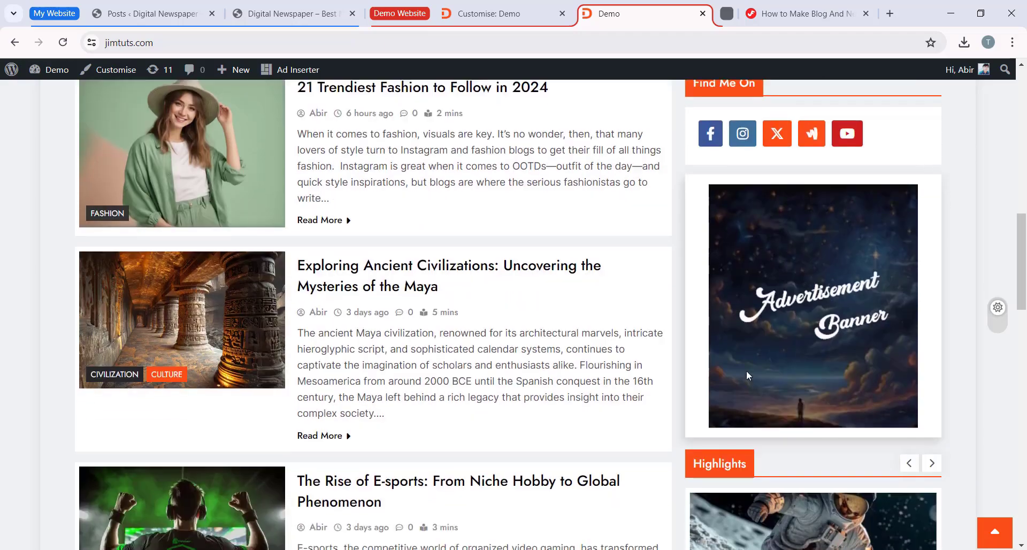
pyautogui.scroll(-3, 772, 317)
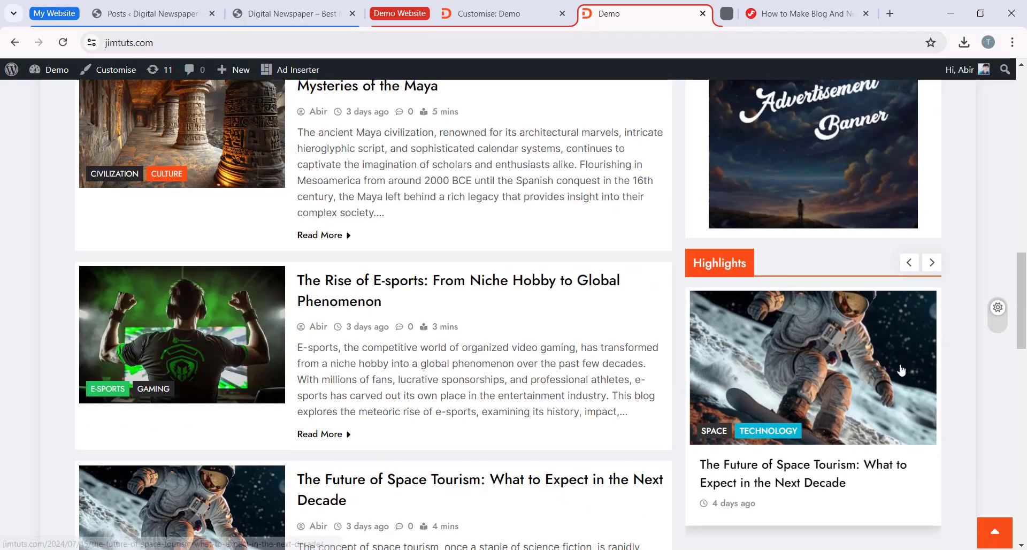
pyautogui.scroll(-15, 545, 348)
pyautogui.scroll(10, 541, 374)
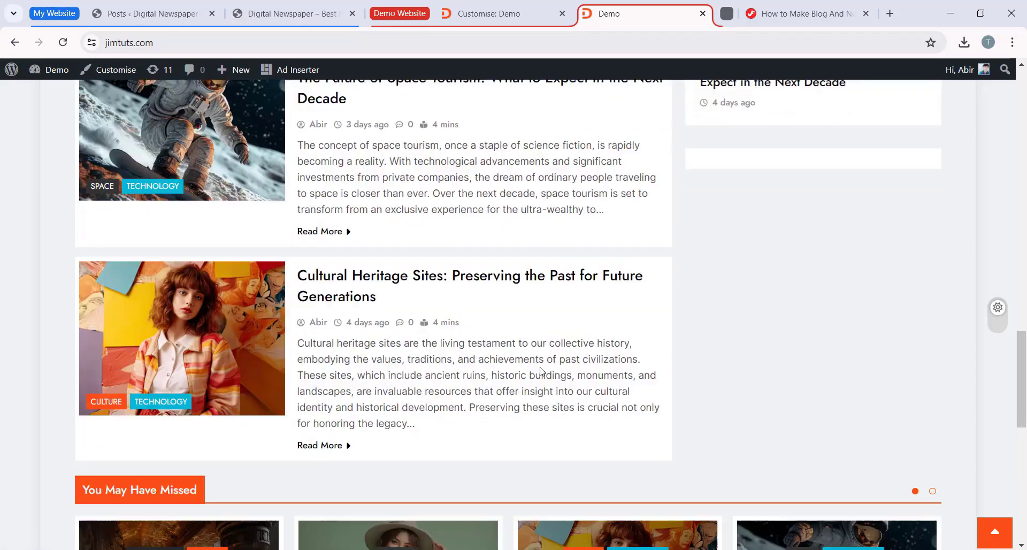
pyautogui.click(289, 13)
pyautogui.scroll(8, 533, 275)
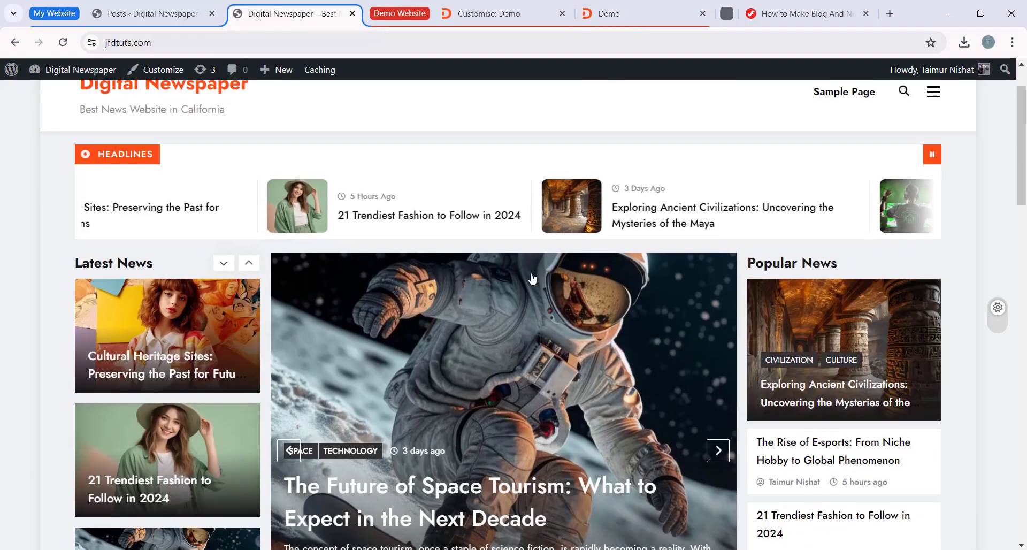
pyautogui.scroll(-4, 534, 279)
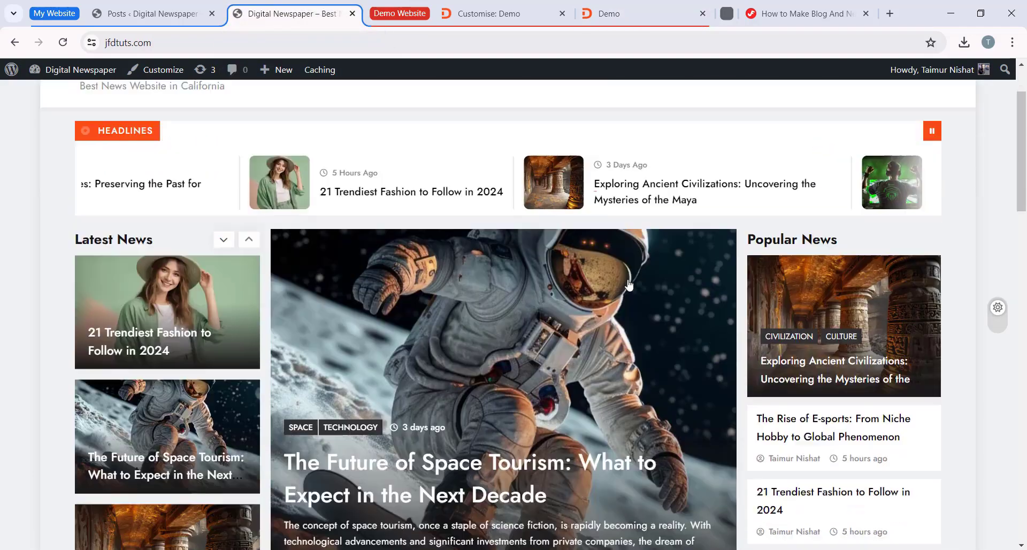
# Step: Open the Widgets page in the jfdtuts.com WordPress admin and dismiss the welcome guide
pyautogui.click(145, 14)
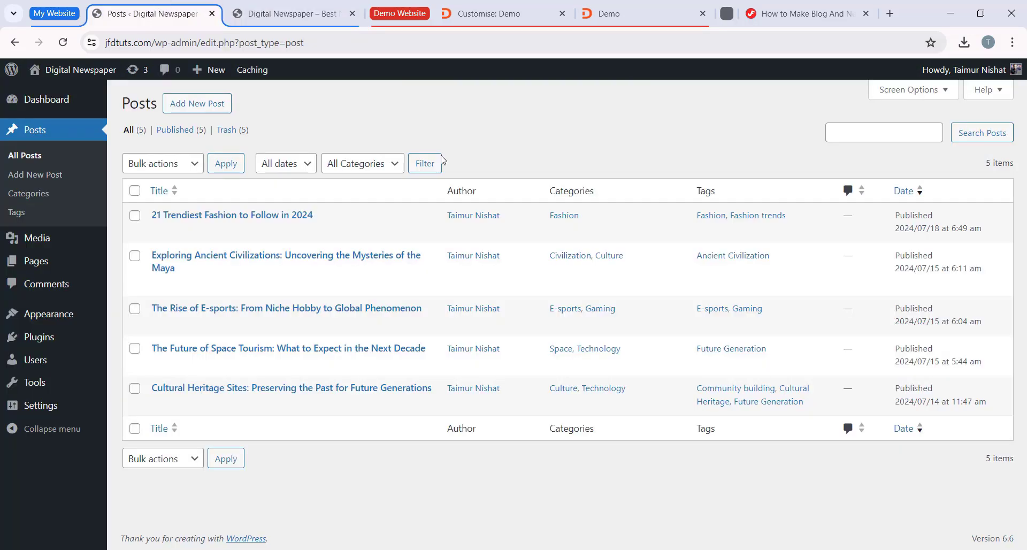
pyautogui.moveTo(64, 317)
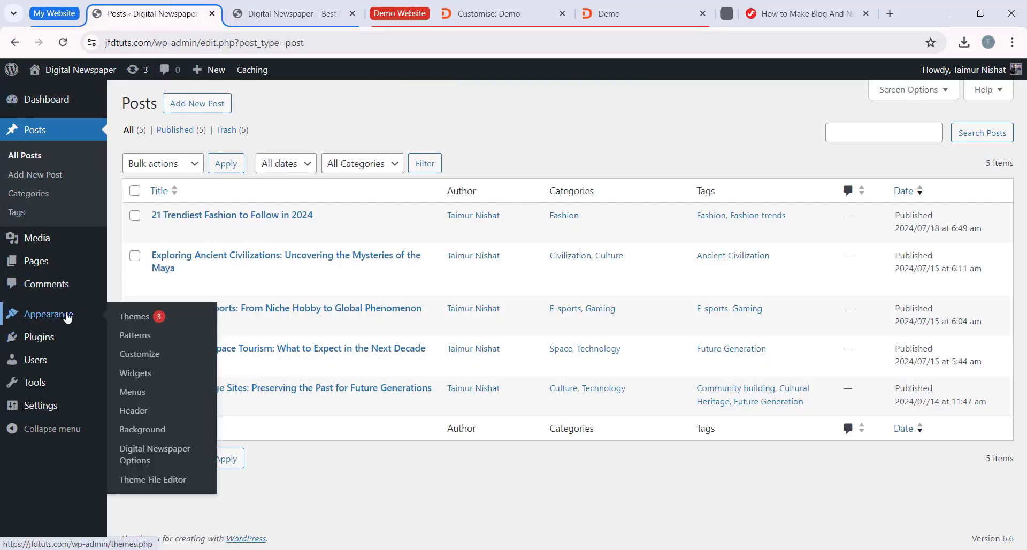
pyautogui.click(147, 374)
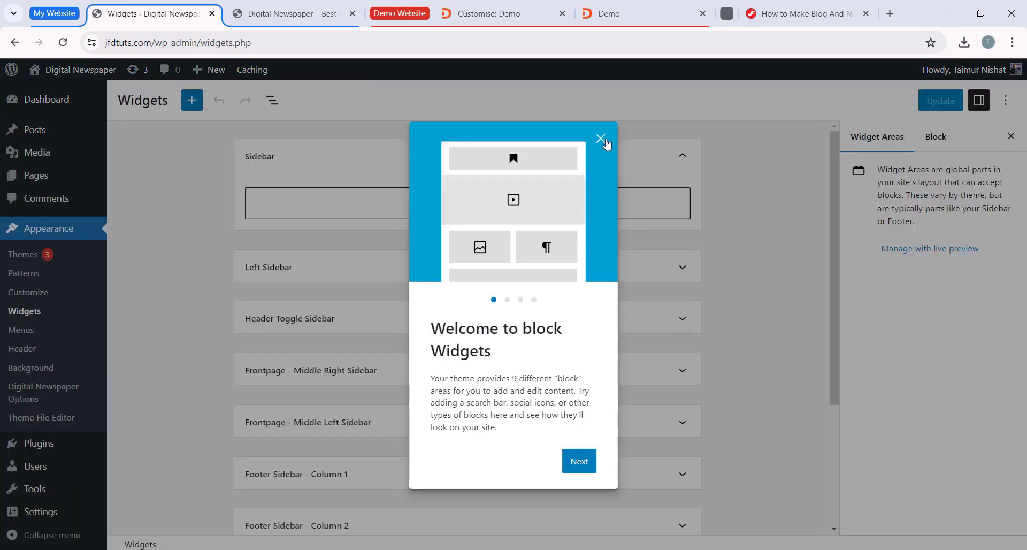
pyautogui.click(602, 140)
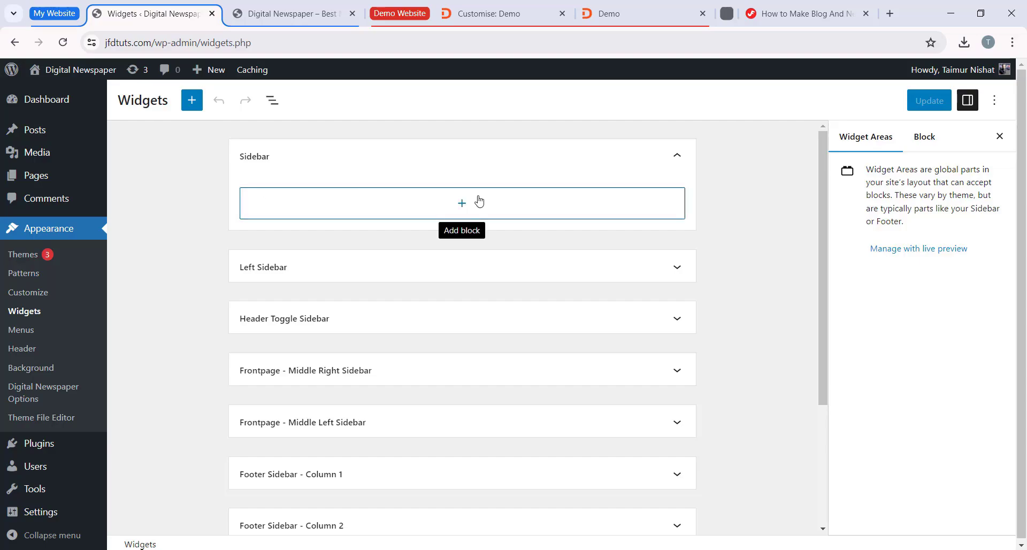
# Step: Check the demo homepage's sidebar widgets and review the available widget areas on the jfdtuts.com Widgets page
pyautogui.click(639, 14)
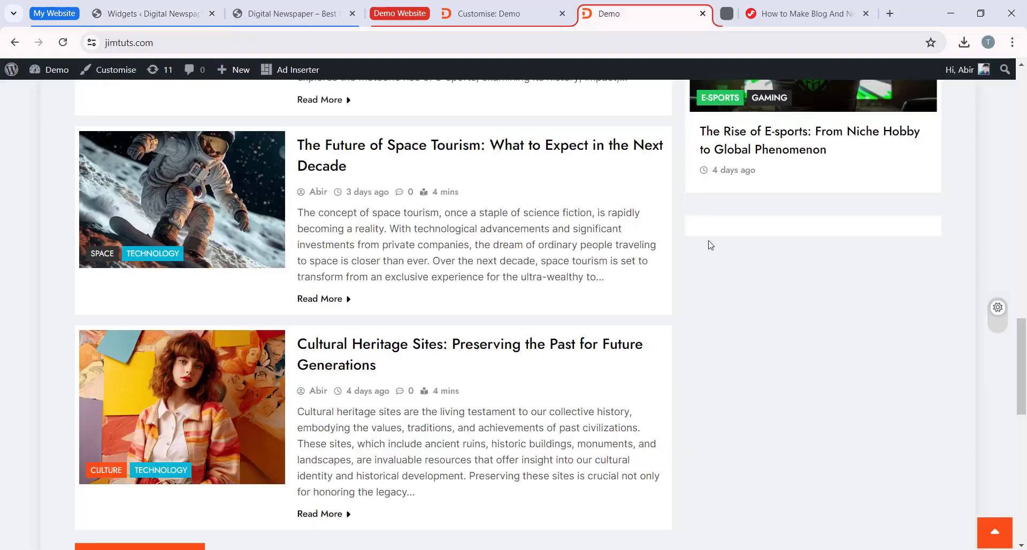
pyautogui.scroll(16, 736, 275)
pyautogui.scroll(-12, 737, 281)
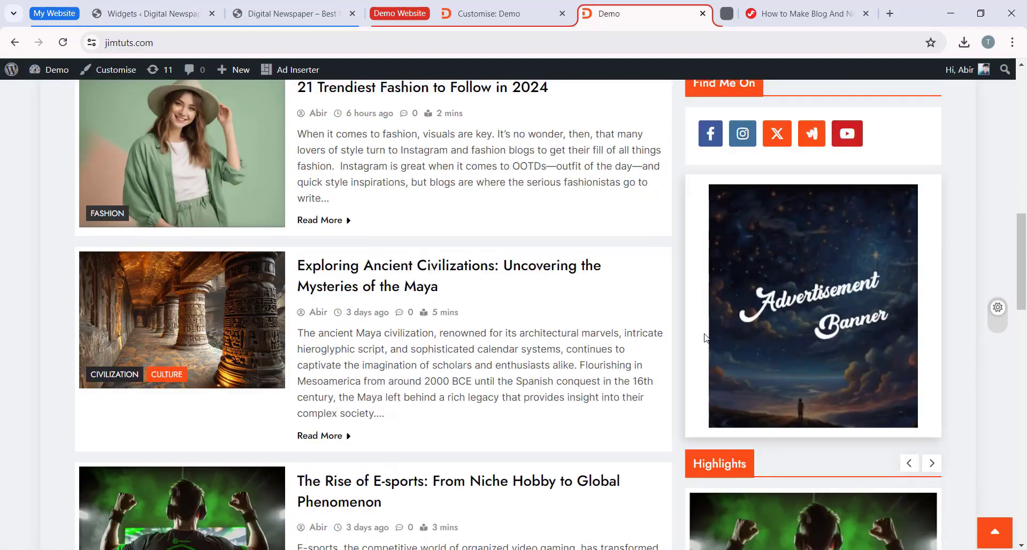
pyautogui.scroll(4, 772, 337)
pyautogui.click(181, 14)
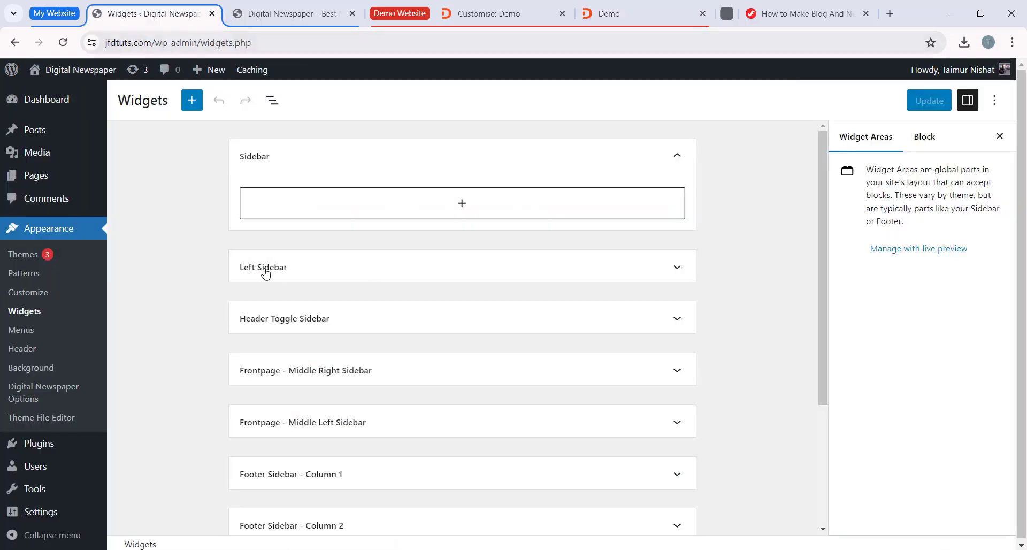
pyautogui.scroll(-1, 265, 273)
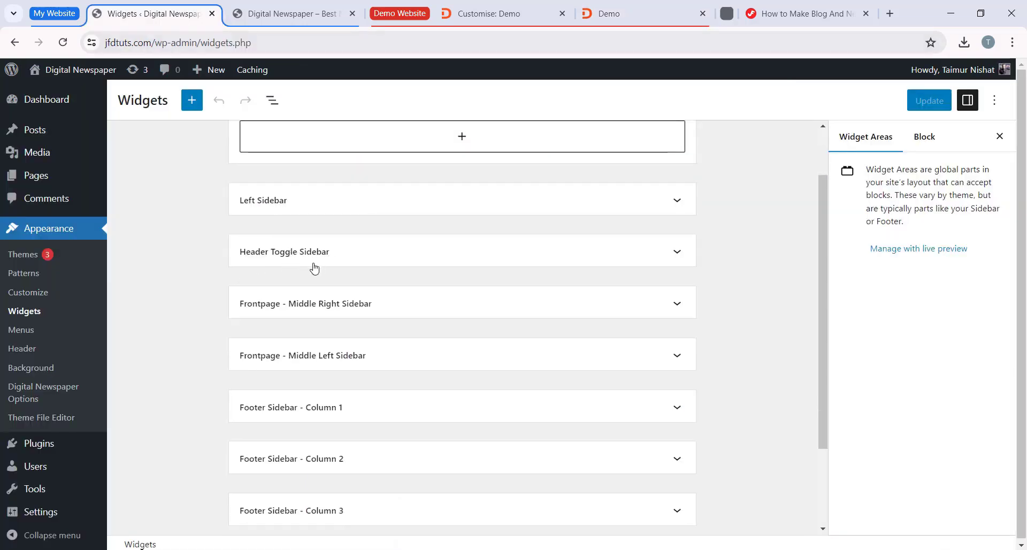
pyautogui.scroll(-1, 332, 415)
pyautogui.scroll(2, 332, 412)
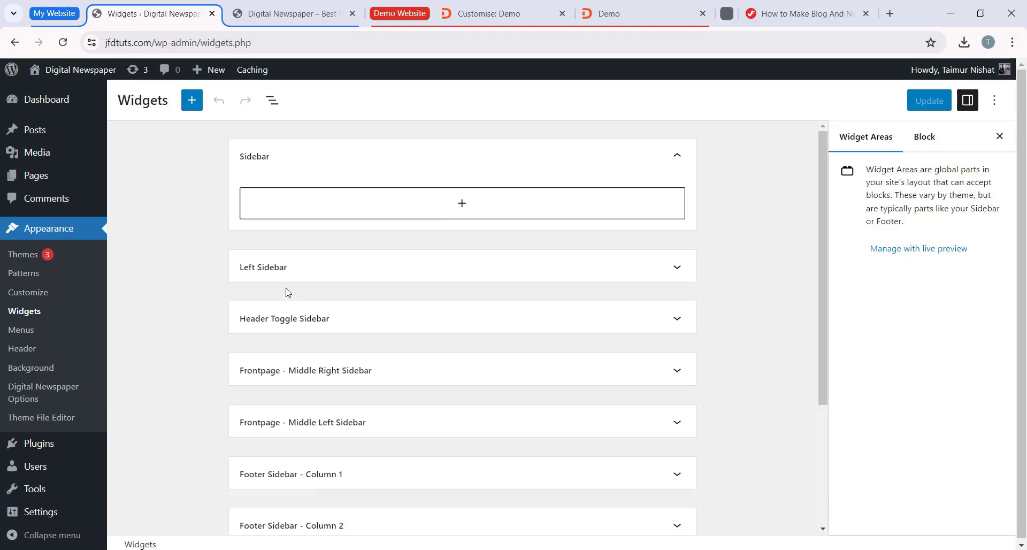
pyautogui.scroll(-3, 563, 389)
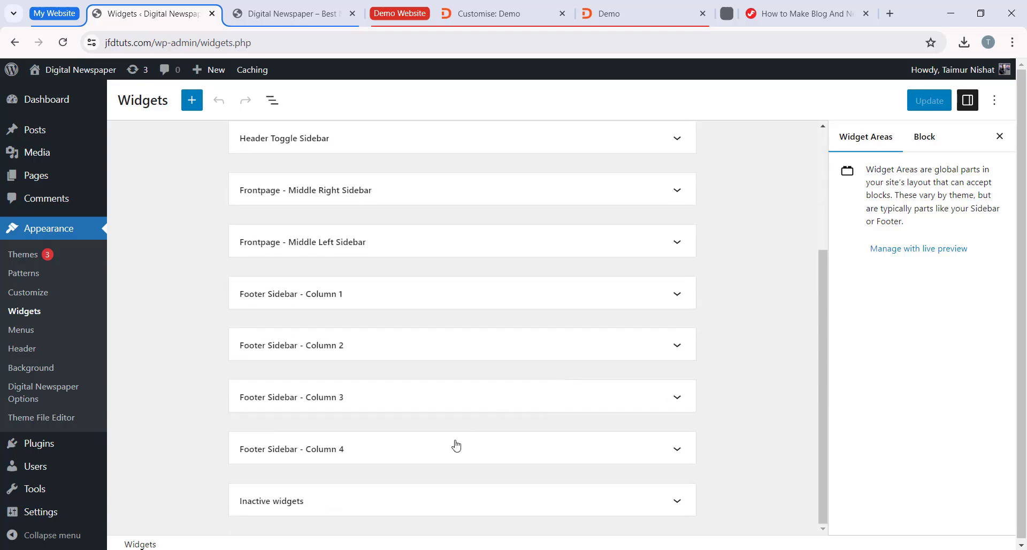
pyautogui.scroll(3, 456, 446)
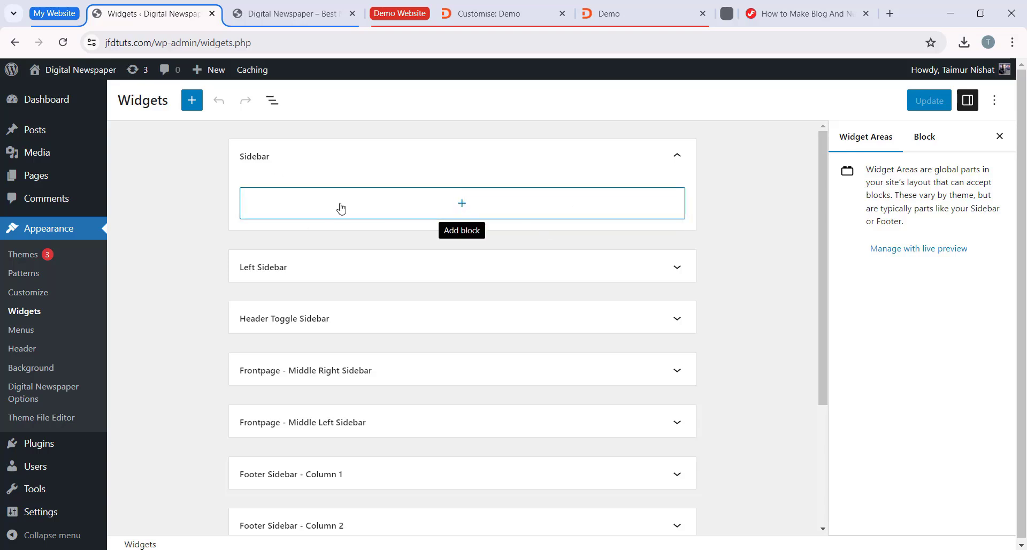
# Step: Find the Digital Newspaper : Social Icons widget by searching for "Social" and add it to the Sidebar widget area
pyautogui.click(461, 208)
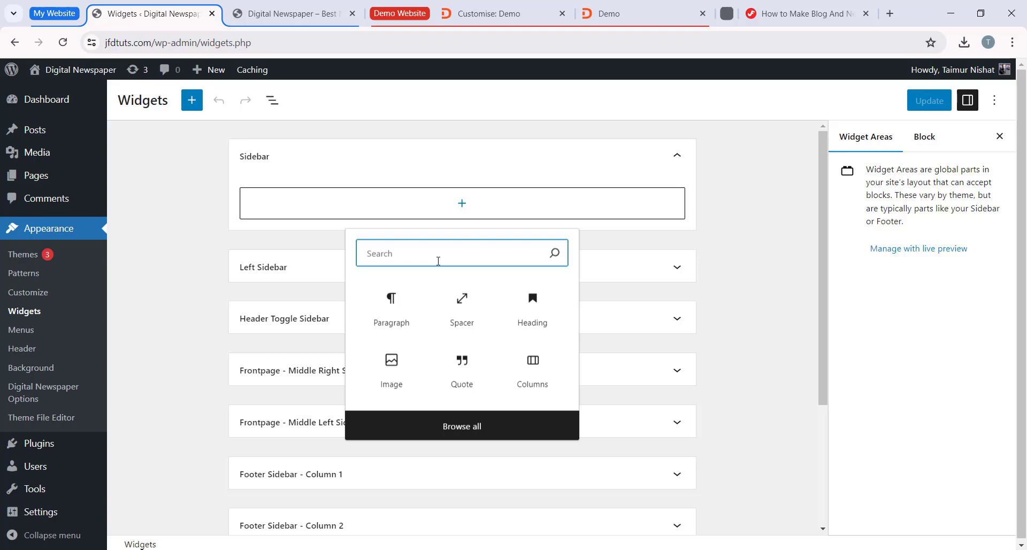
pyautogui.write('Social')
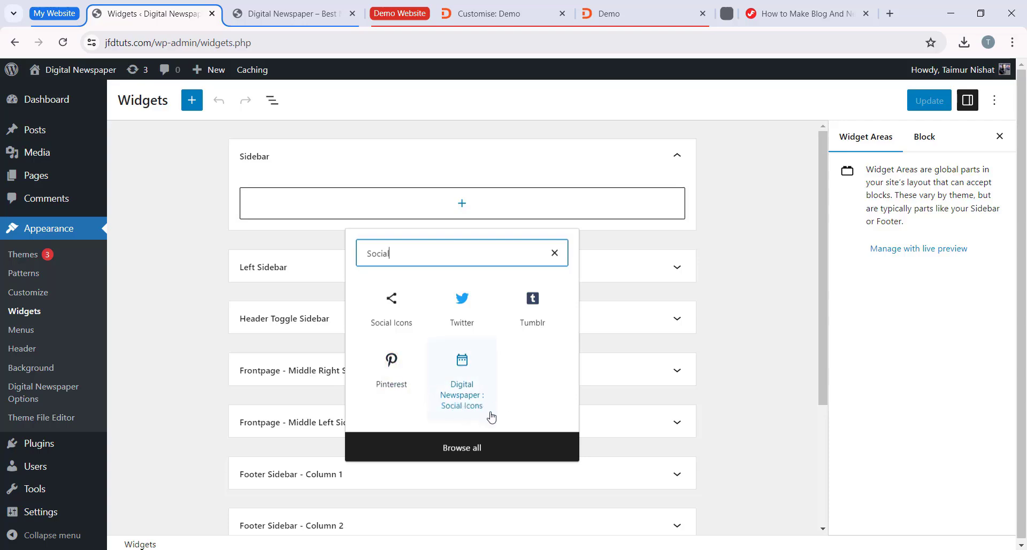
pyautogui.click(470, 377)
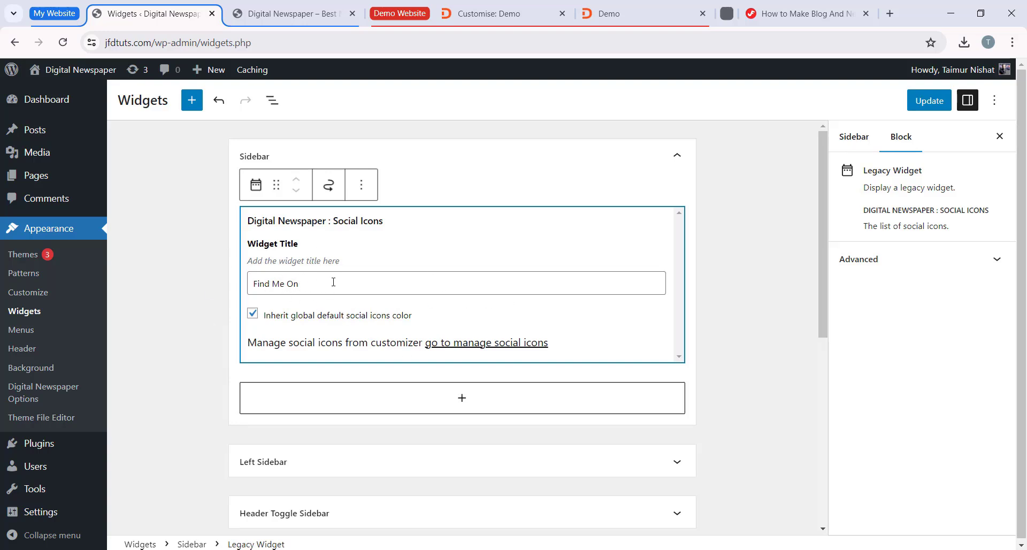
# Step: Compare the Social Icons widget's title with the social icons heading in the demo sidebar and return to the Widgets page
pyautogui.moveTo(306, 283); pyautogui.dragTo(325, 236)
pyautogui.click(608, 14)
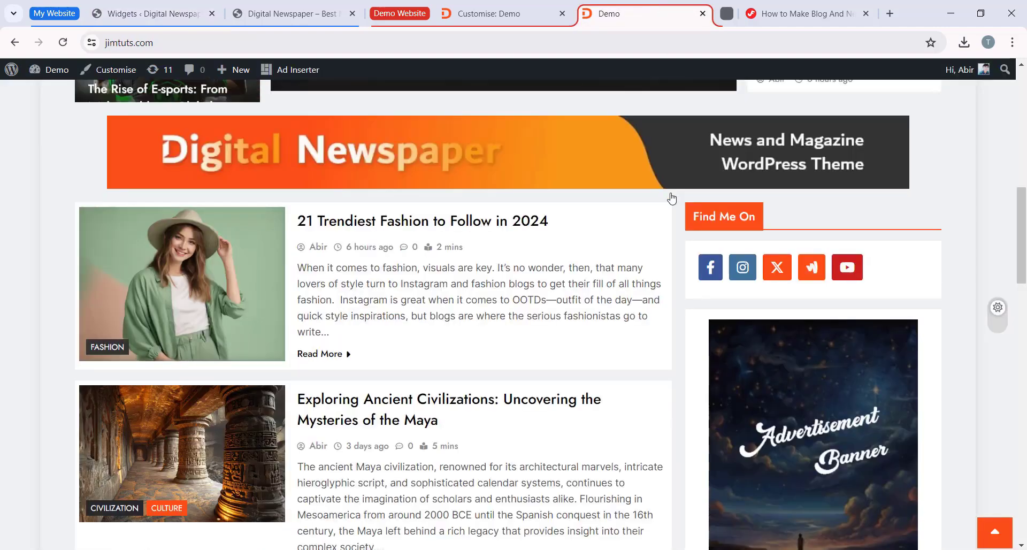
pyautogui.moveTo(696, 217); pyautogui.dragTo(770, 220)
pyautogui.click(800, 222)
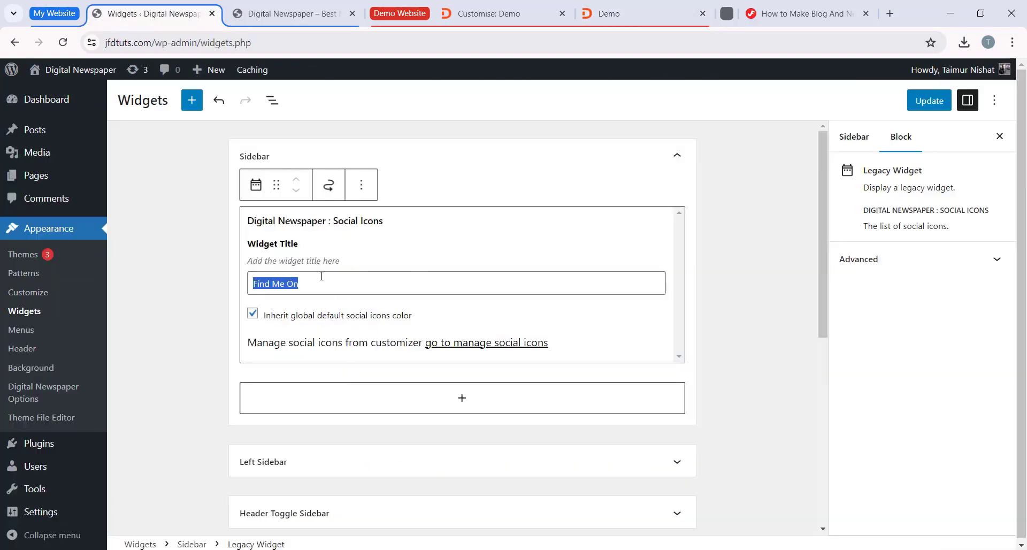
pyautogui.click(318, 281)
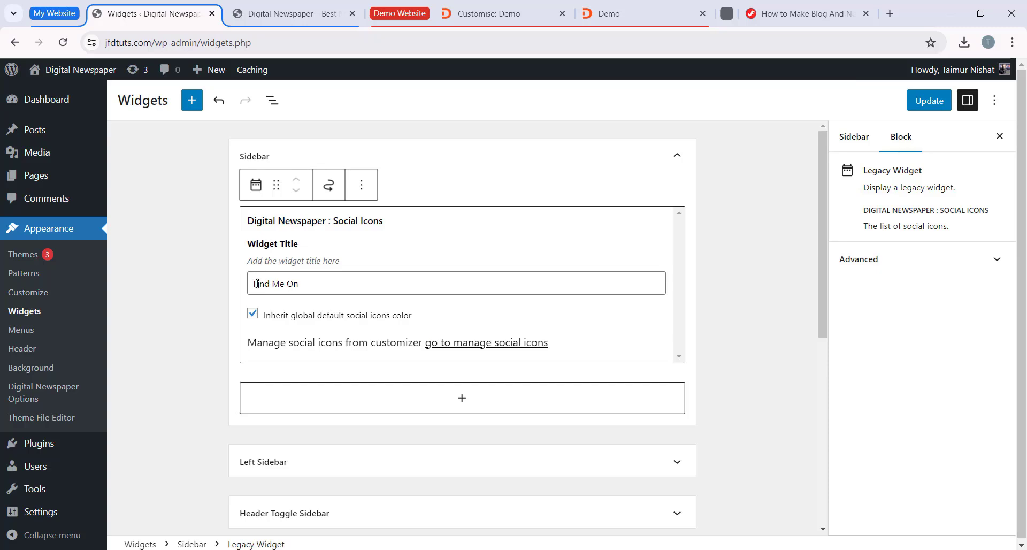
# Step: Review the Social Icons widget's settings in the Sidebar area and save the widget changes
pyautogui.scroll(-1, 415, 281)
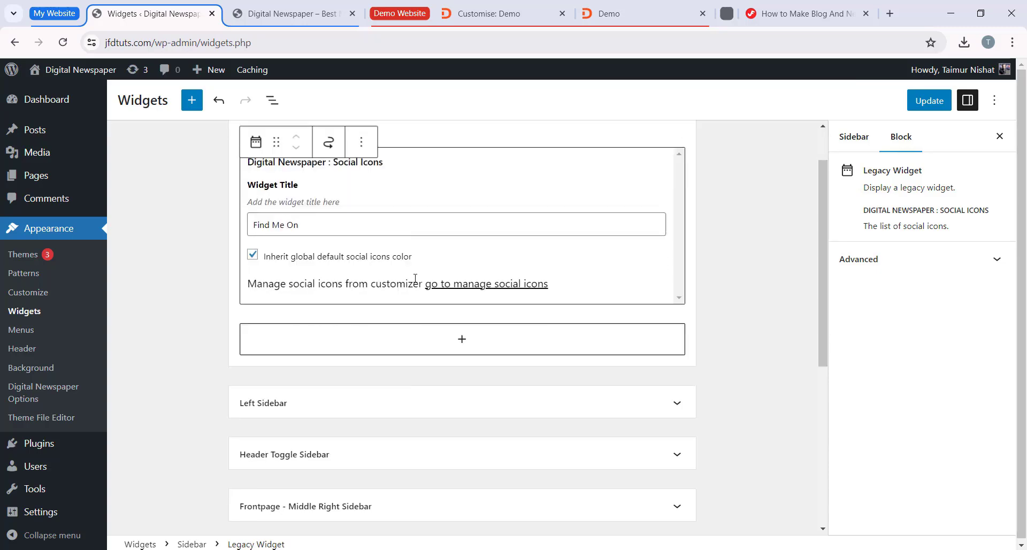
pyautogui.scroll(1, 409, 256)
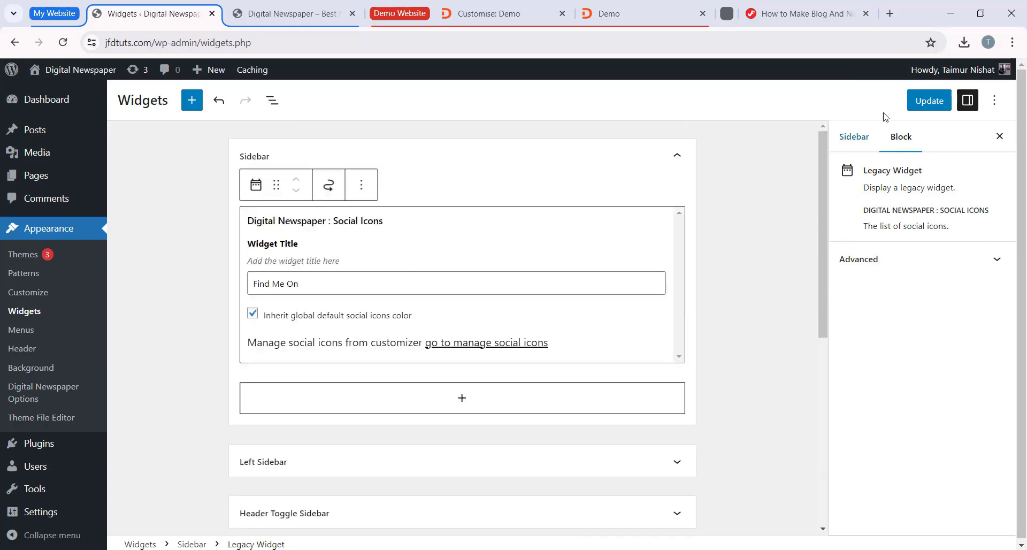
pyautogui.click(928, 107)
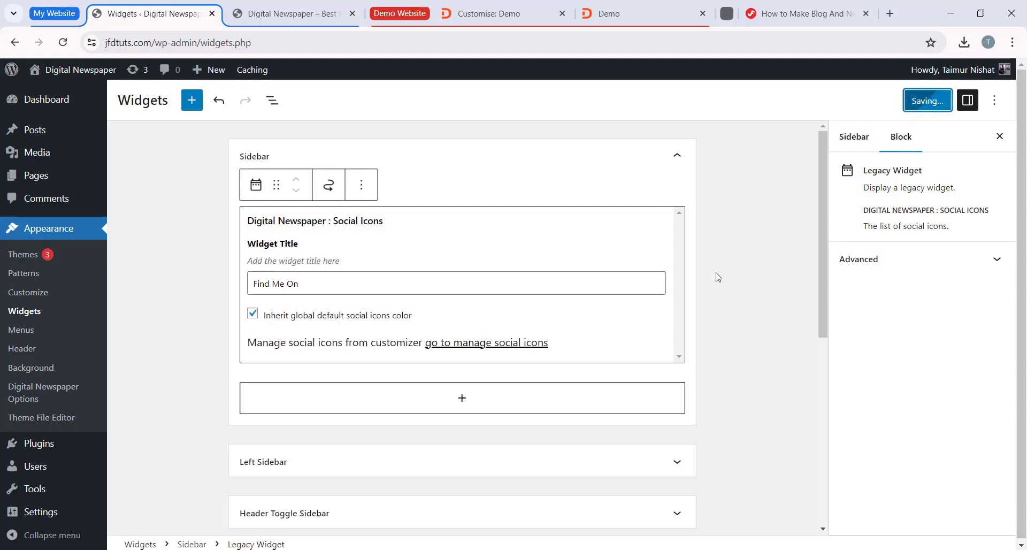
# Step: Reload the jfdtuts.com homepage and check the Find Me On social icons in its sidebar
pyautogui.hotkey('ctrl', 'Tab')
pyautogui.press('F5')
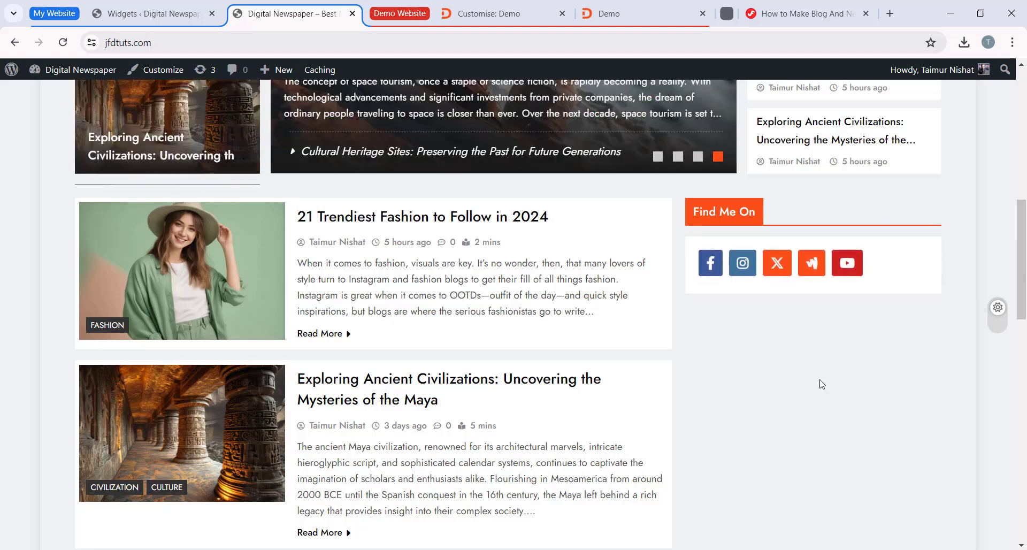
pyautogui.scroll(-1, 781, 337)
pyautogui.scroll(-1, 765, 295)
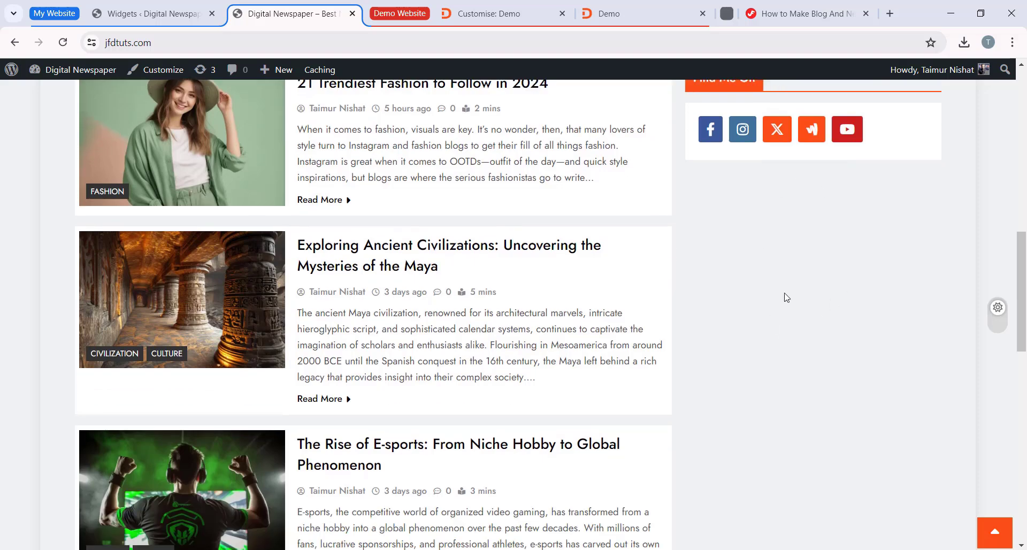
pyautogui.scroll(1, 786, 289)
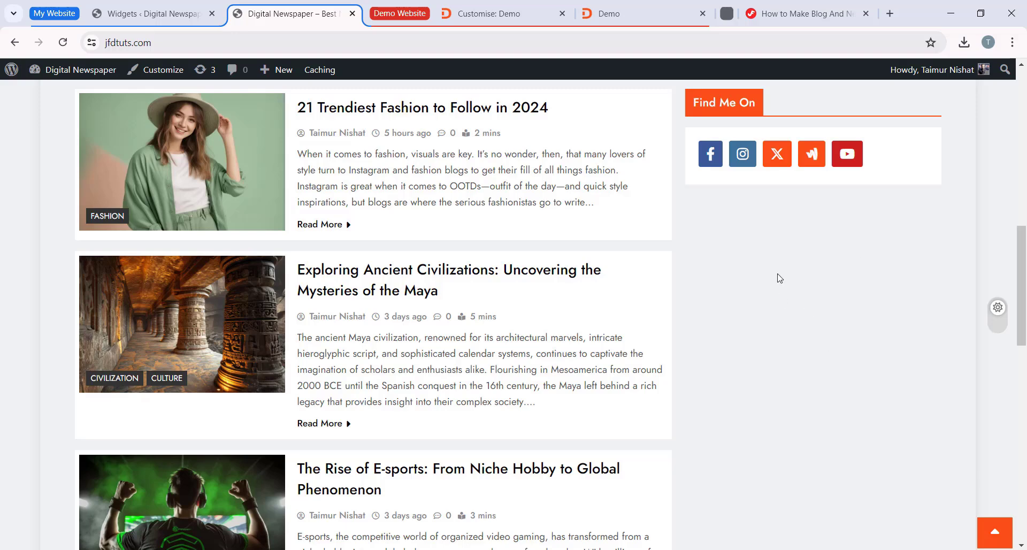
# Step: Return to the Widgets page and add an Image block below Social Icons in the Sidebar, using the Advertisement Banner picture from the media library
pyautogui.click(141, 15)
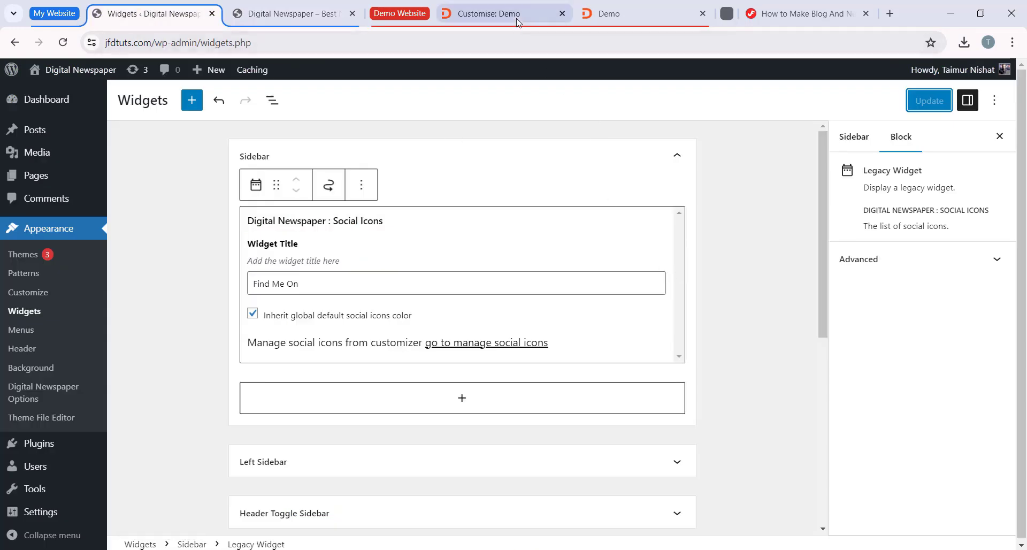
pyautogui.scroll(-1, 440, 323)
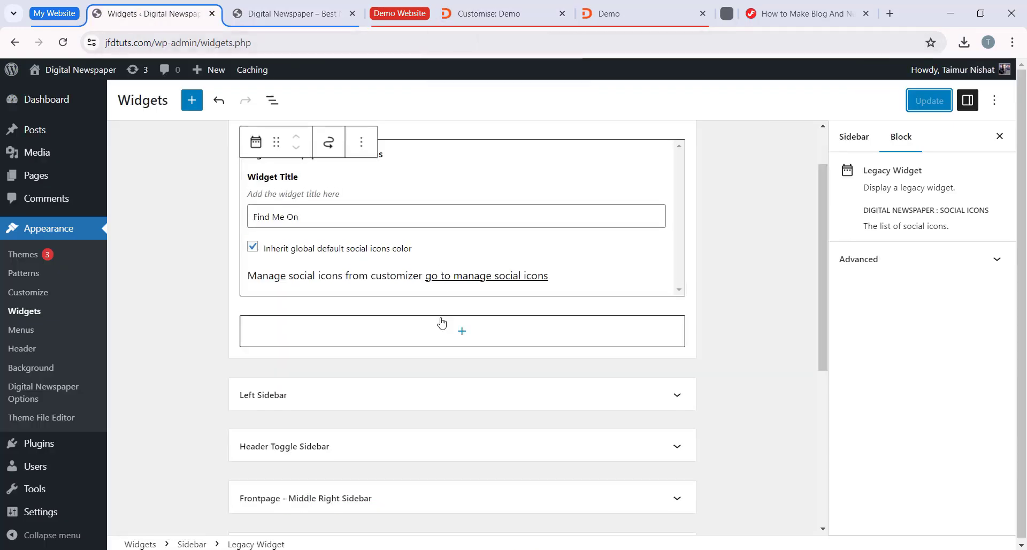
pyautogui.click(461, 331)
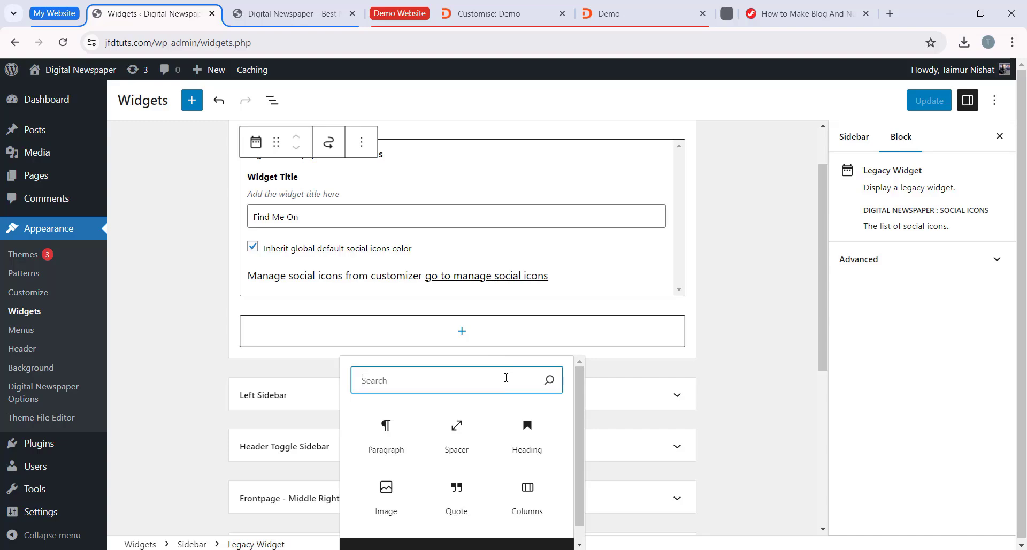
pyautogui.click(386, 507)
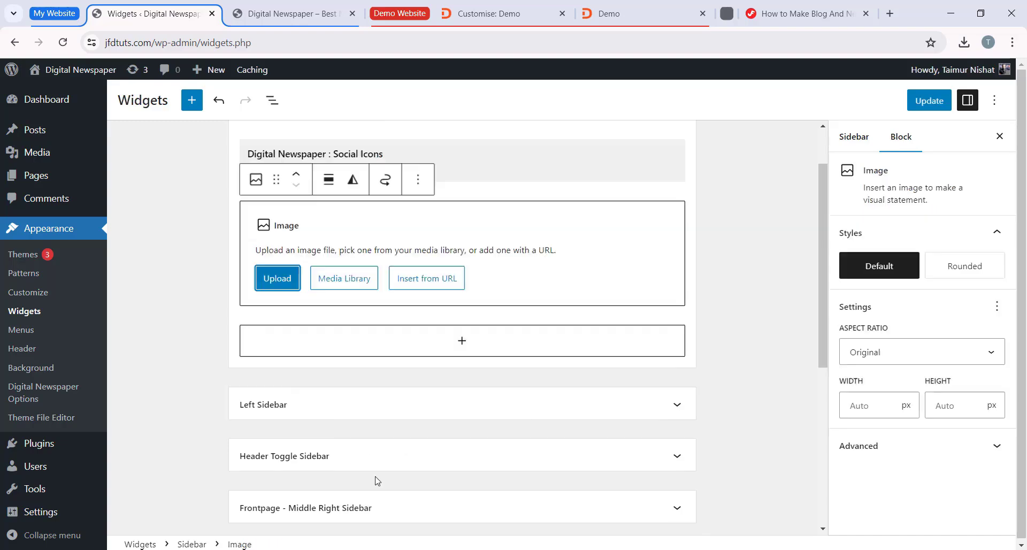
pyautogui.click(342, 277)
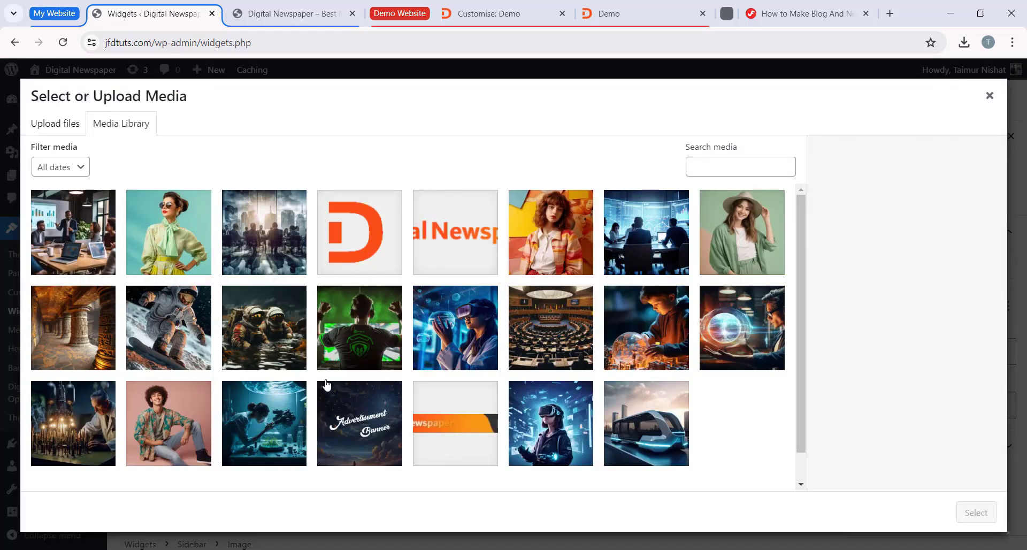
pyautogui.click(349, 418)
pyautogui.click(976, 513)
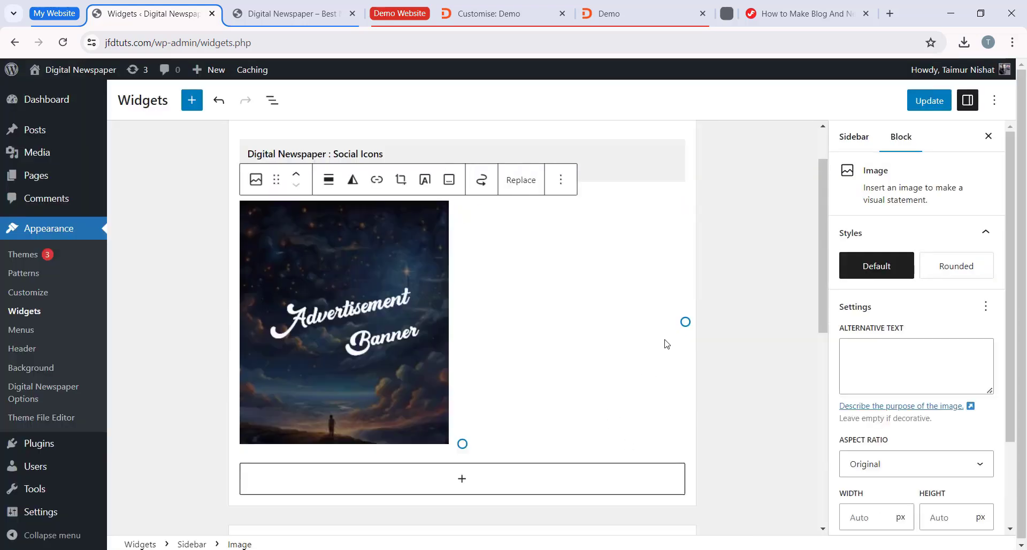
# Step: Centre the Advertisement Banner image in the Sidebar and resize it to about 299 px wide
pyautogui.scroll(1, 382, 306)
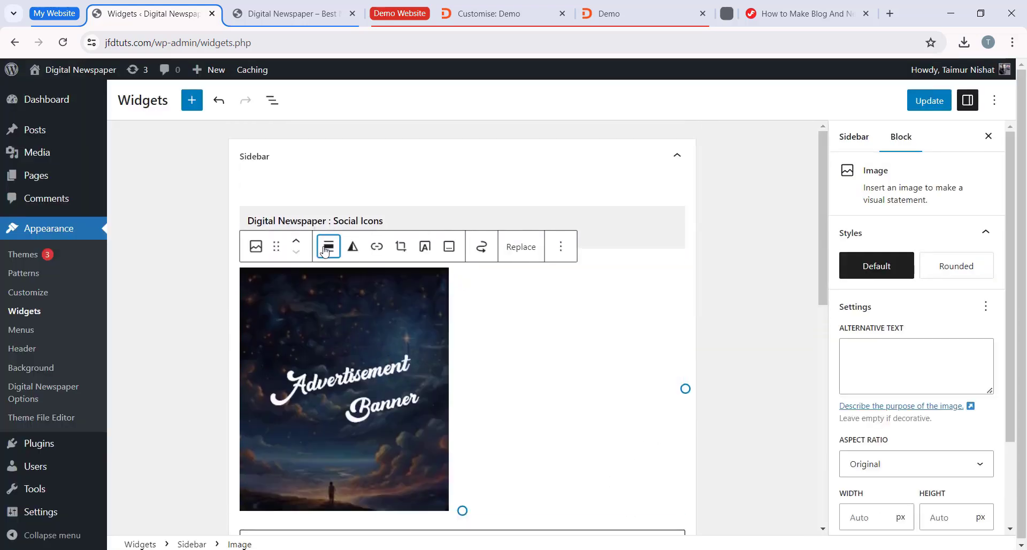
pyautogui.click(328, 246)
pyautogui.click(371, 338)
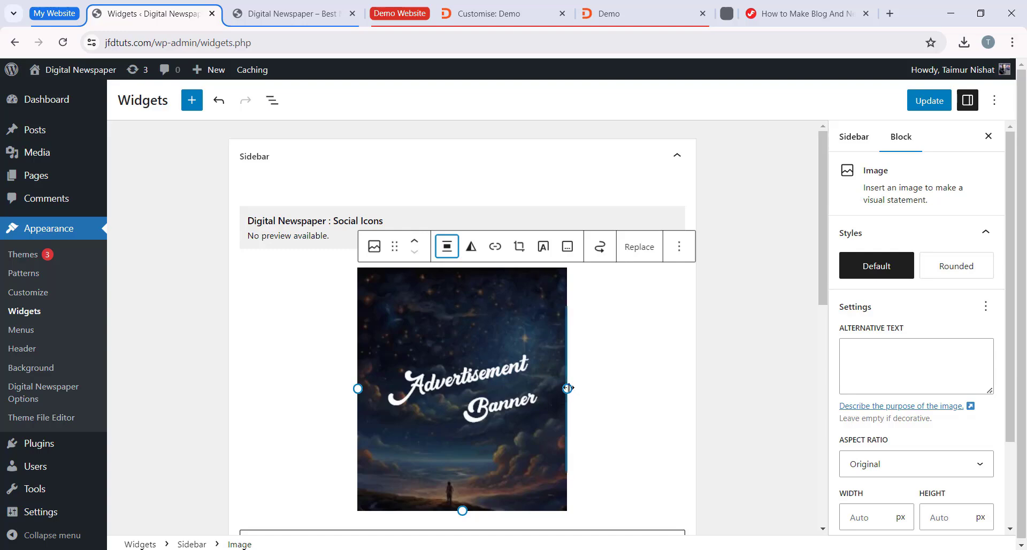
pyautogui.moveTo(550, 389)
pyautogui.mouseDown()
pyautogui.moveTo(518, 378)
pyautogui.moveTo(595, 404)
pyautogui.moveTo(591, 387)
pyautogui.moveTo(580, 401)
pyautogui.moveTo(562, 377)
pyautogui.mouseUp()
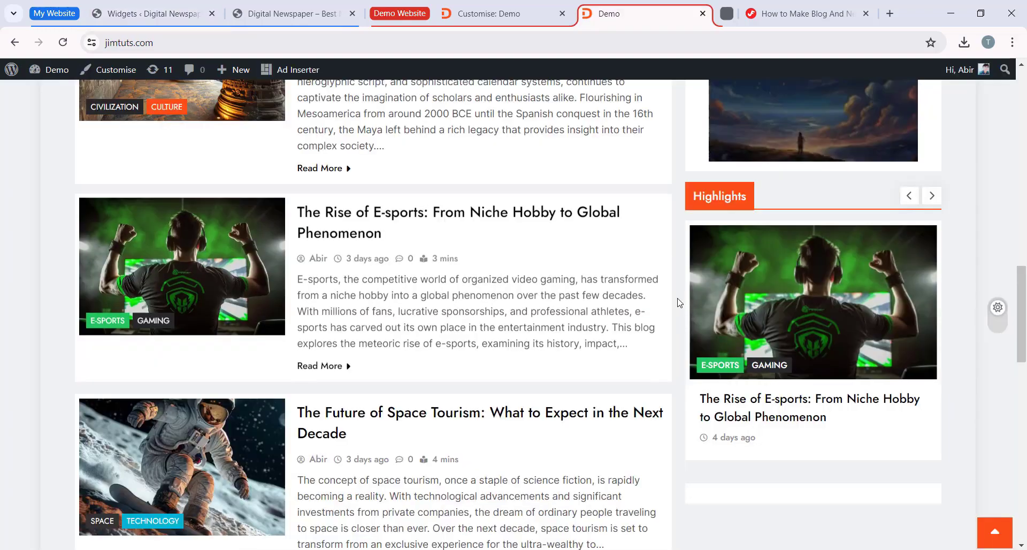
# Step: Examine the demo homepage's sidebar below the banner, browsing the Highlights carousel in both directions
pyautogui.scroll(3, 780, 300)
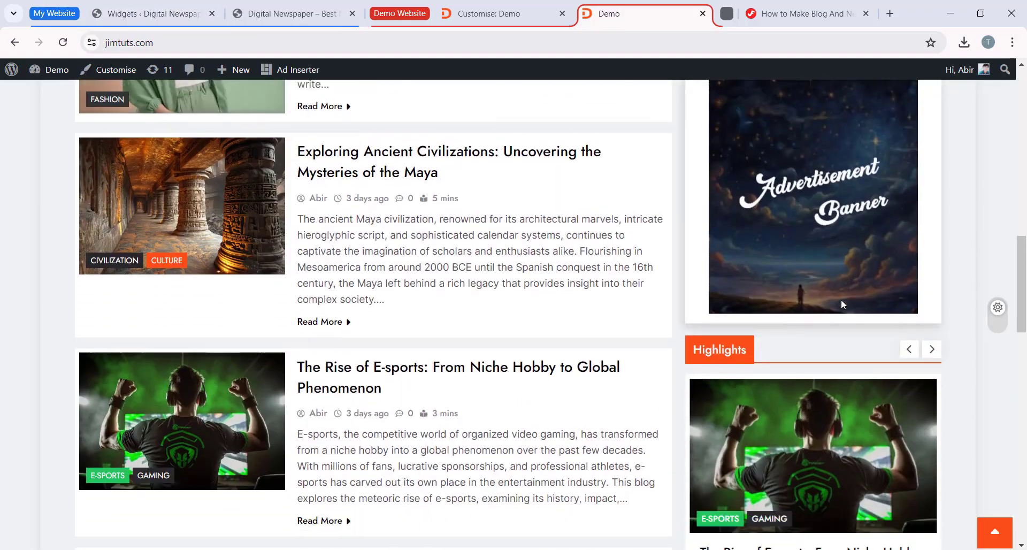
pyautogui.scroll(-1, 749, 288)
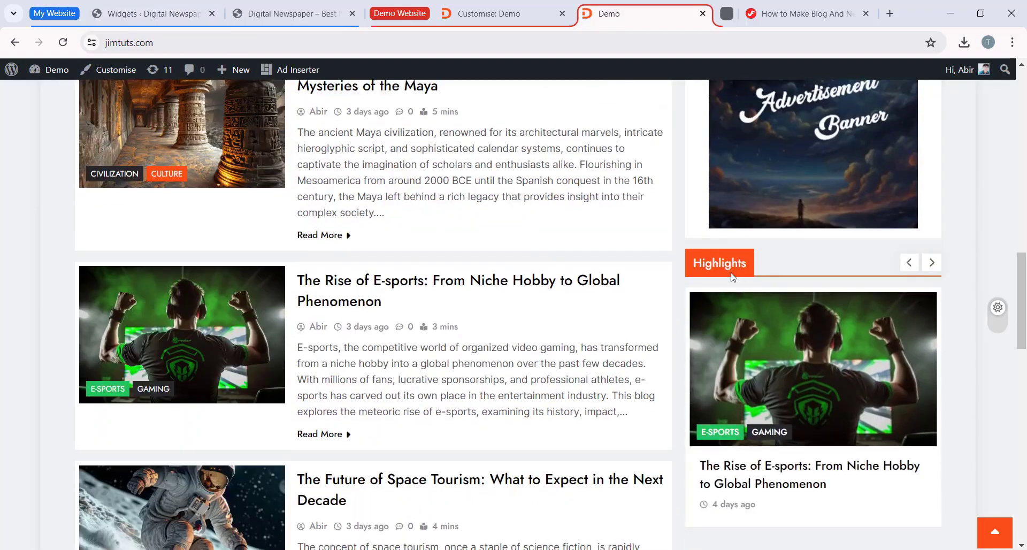
pyautogui.click(934, 266)
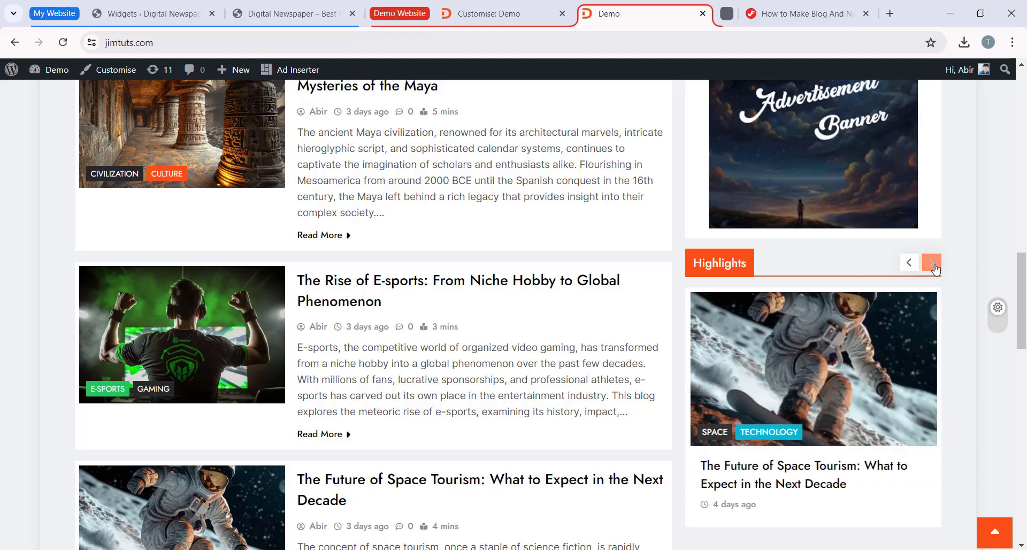
pyautogui.click(933, 267)
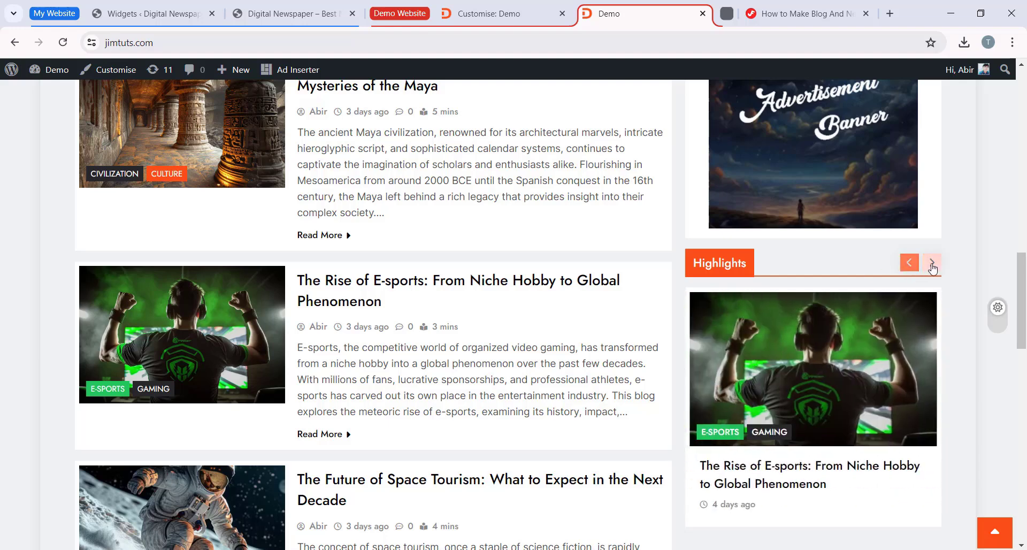
pyautogui.click(932, 267)
pyautogui.click(912, 265)
pyautogui.click(910, 267)
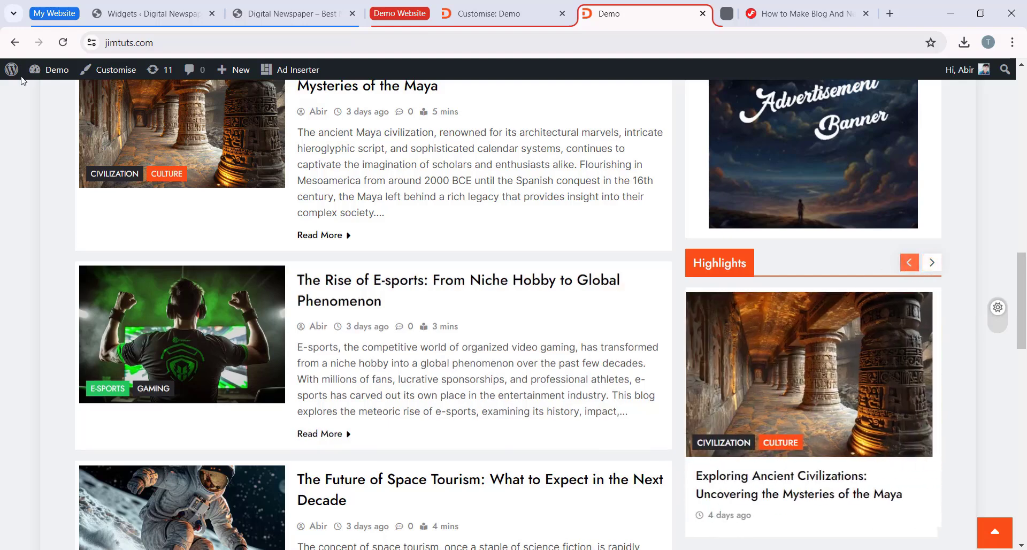
# Step: Return to the Widgets page, search the blocks for "carousel" and add the Digital Newspaper : Carousel Posts widget below the banner image
pyautogui.click(145, 6)
pyautogui.scroll(-1, 518, 451)
pyautogui.click(462, 466)
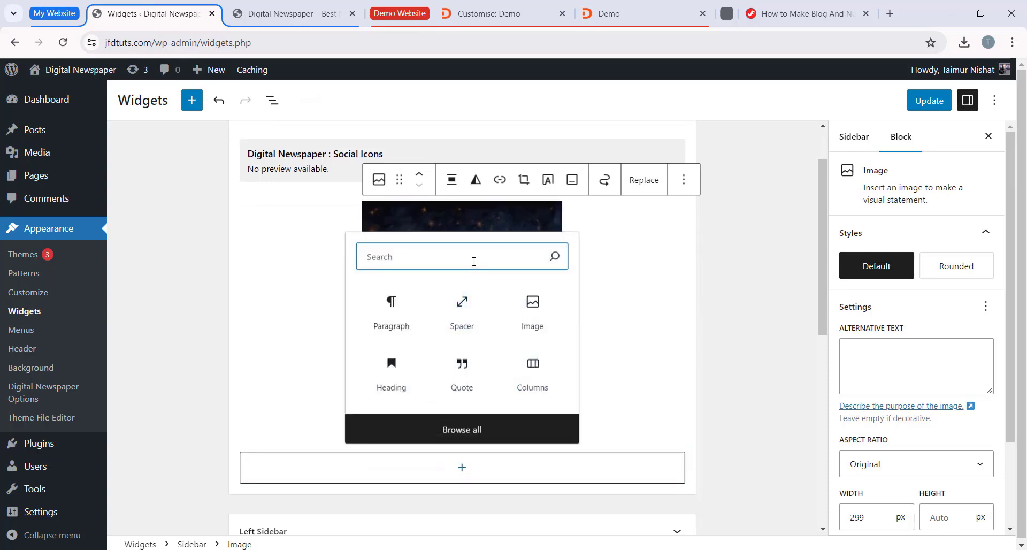
pyautogui.write('carousel')
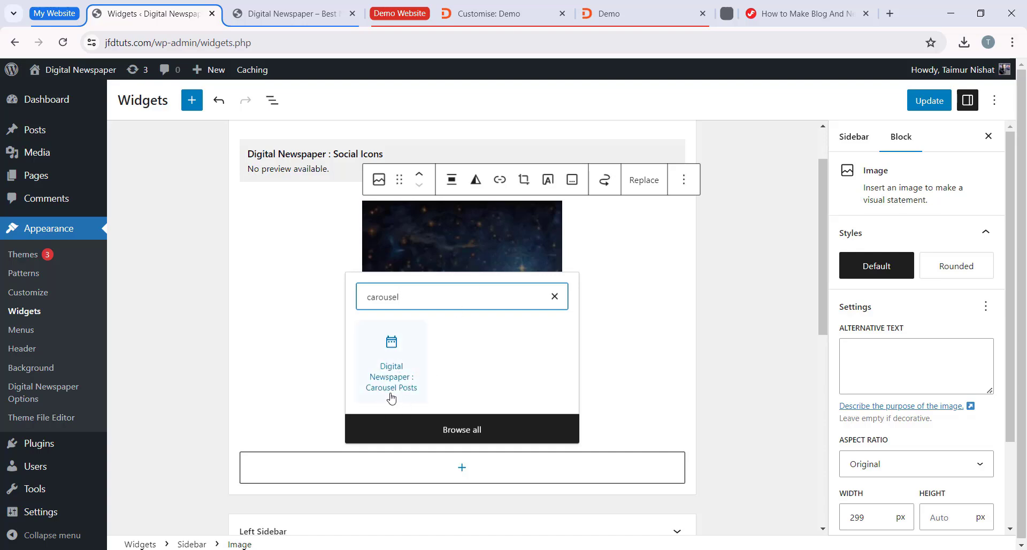
pyautogui.click(411, 365)
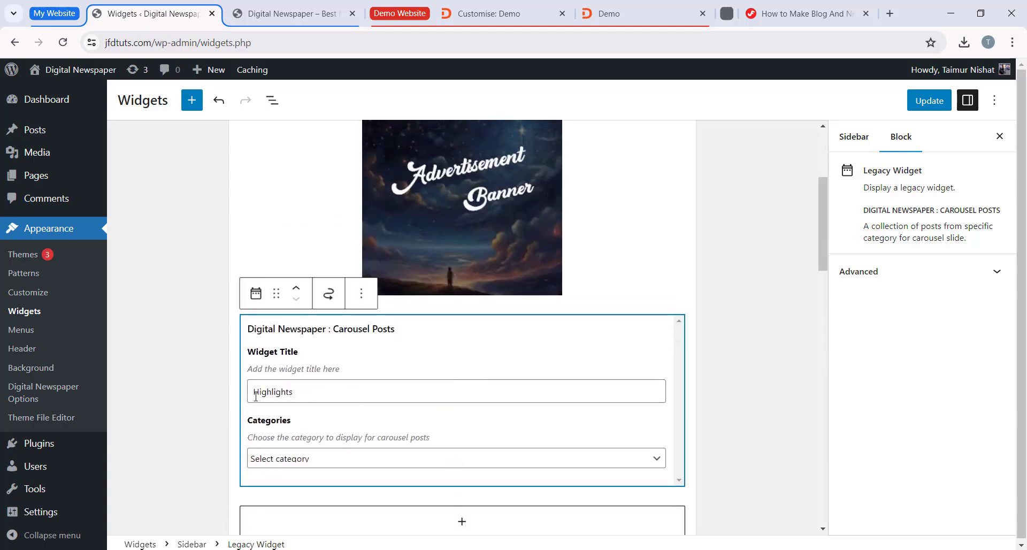
# Step: Review the Carousel Posts widget's title and category options and compare them with the demo's Highlights carousel
pyautogui.click(345, 389)
pyautogui.moveTo(320, 395); pyautogui.dragTo(250, 391)
pyautogui.click(338, 431)
pyautogui.scroll(-2, 296, 407)
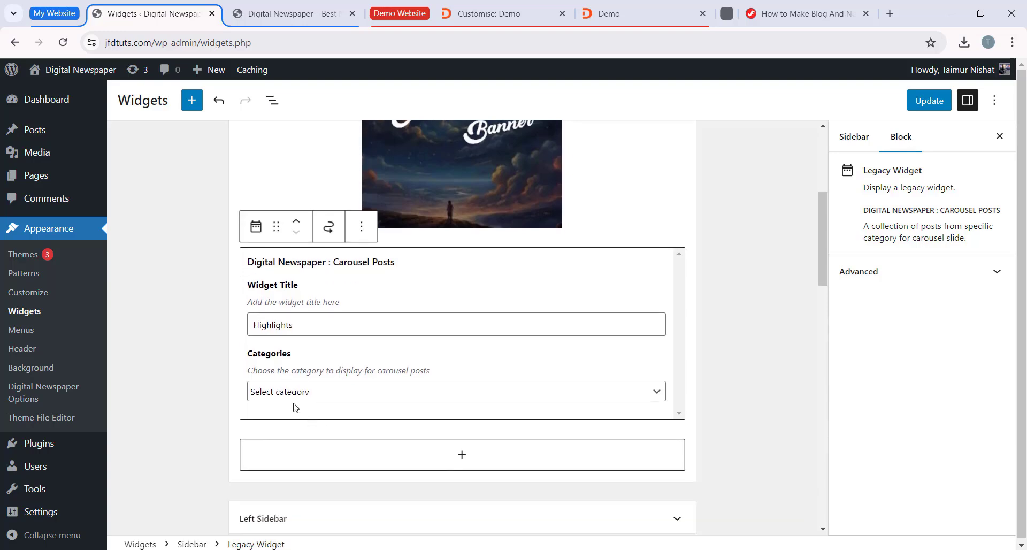
pyautogui.click(271, 392)
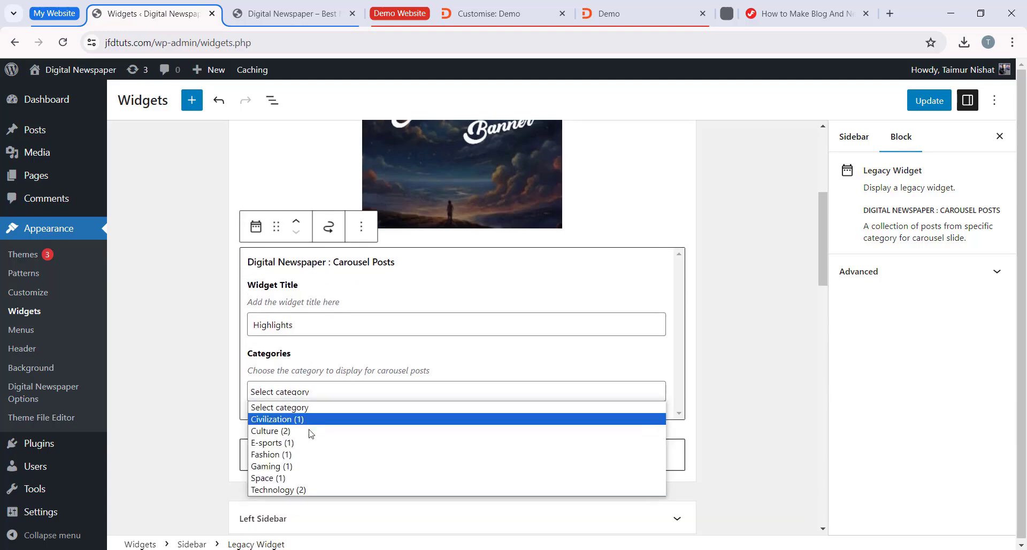
pyautogui.click(309, 395)
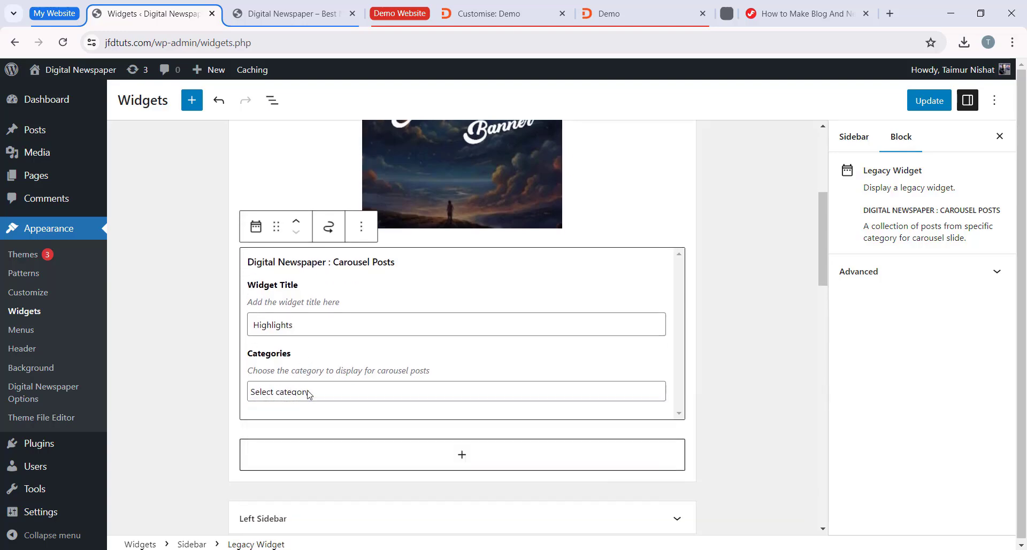
pyautogui.click(600, 9)
pyautogui.scroll(-1, 762, 255)
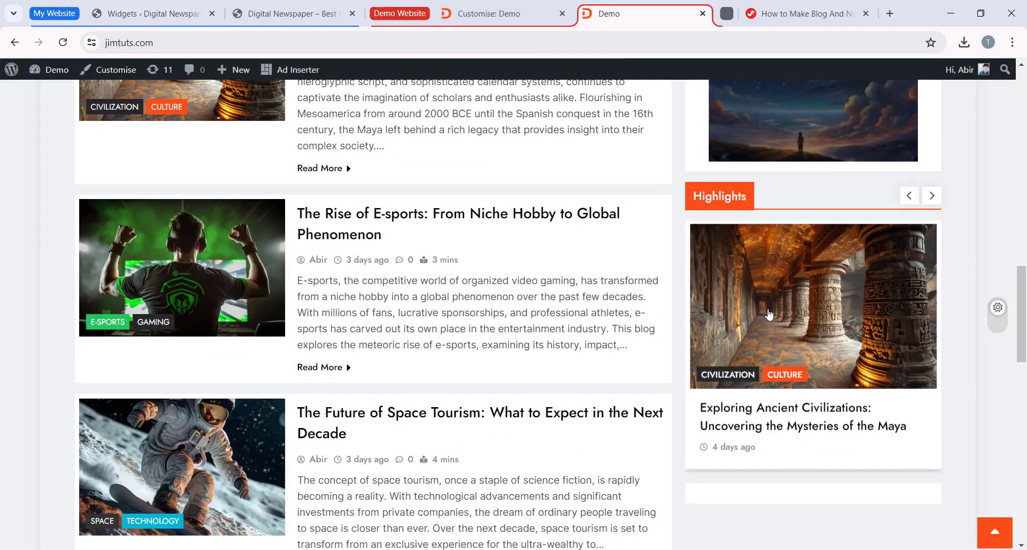
pyautogui.click(177, 14)
# Step: Try the Culture category in the Carousel Posts widget, and reset the category to the Select category option
pyautogui.click(314, 393)
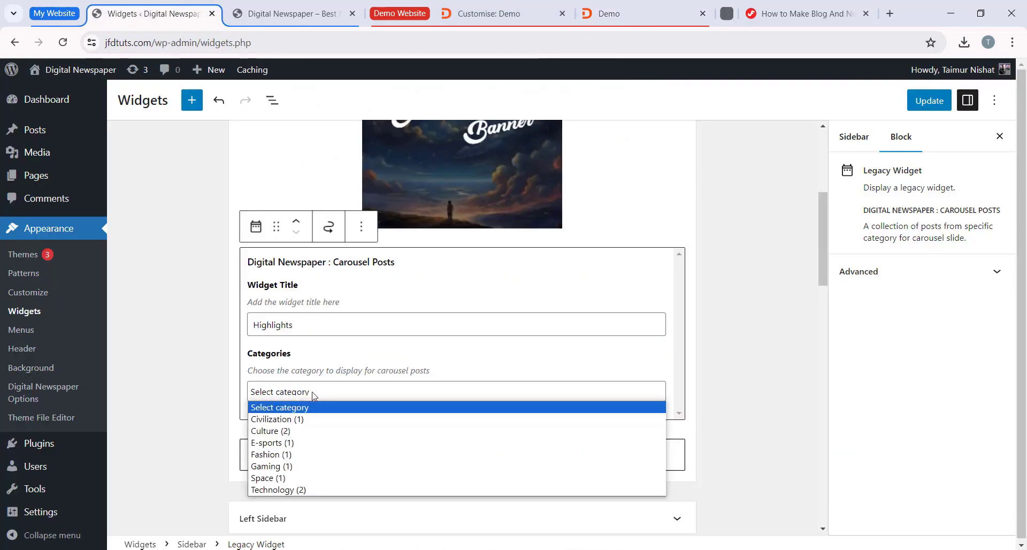
pyautogui.click(303, 431)
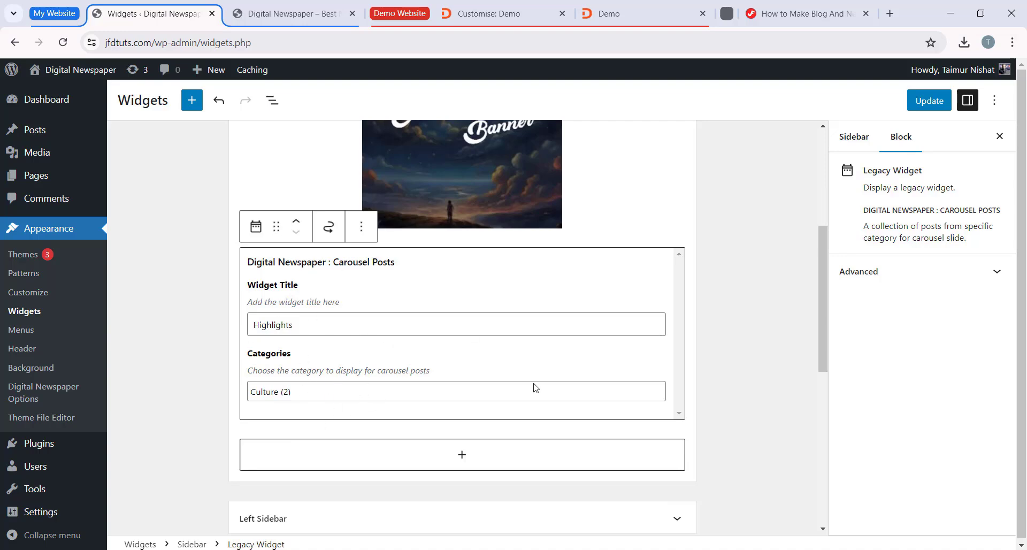
pyautogui.click(435, 384)
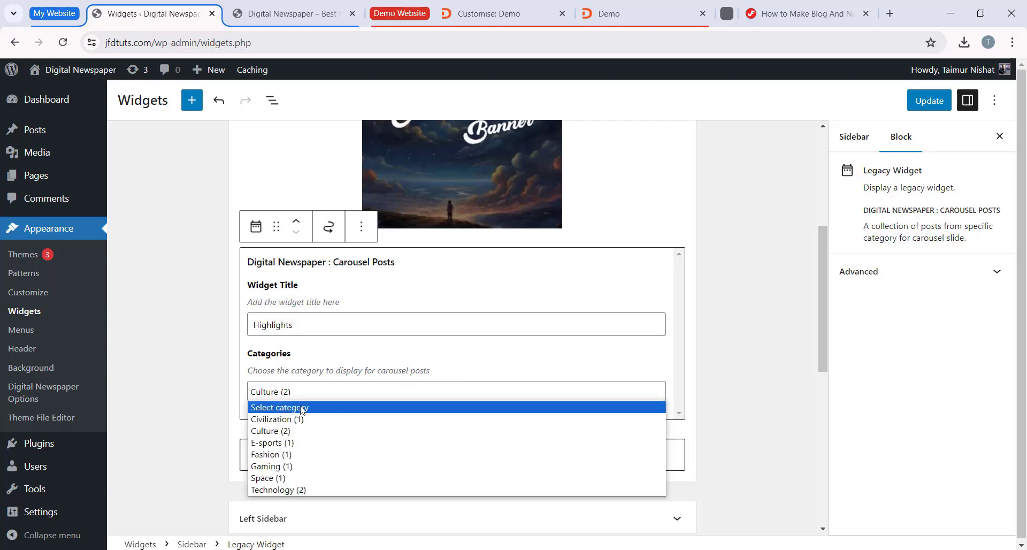
pyautogui.click(266, 408)
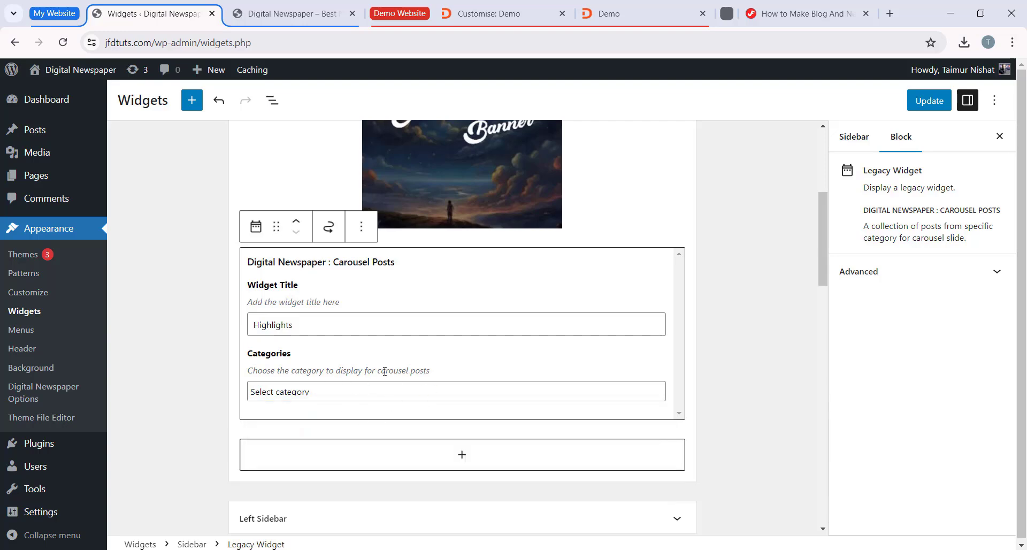
pyautogui.click(372, 398)
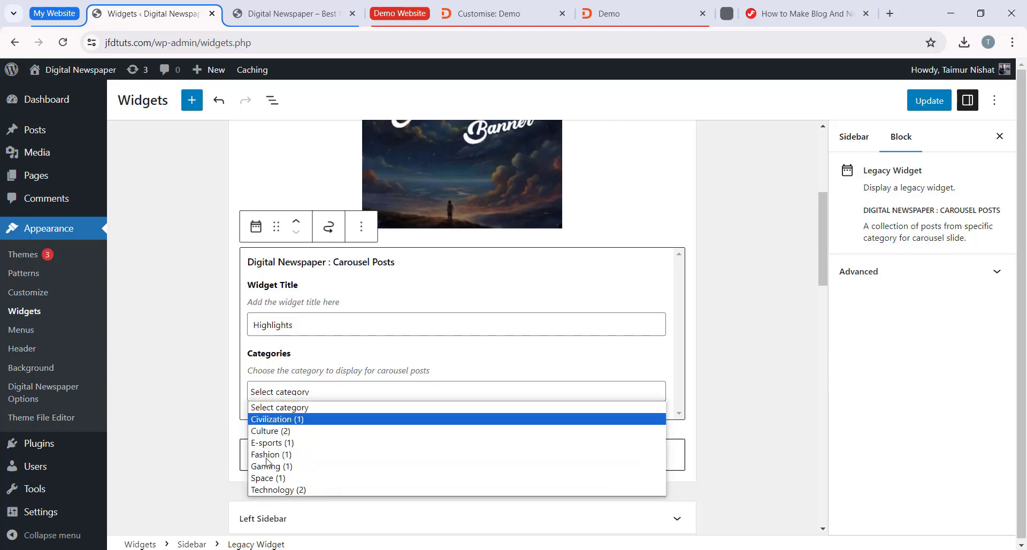
pyautogui.click(308, 408)
# Step: Save the widget changes, reload the jfdtuts.com homepage and check the sidebar's banner and Highlights carousel
pyautogui.click(929, 100)
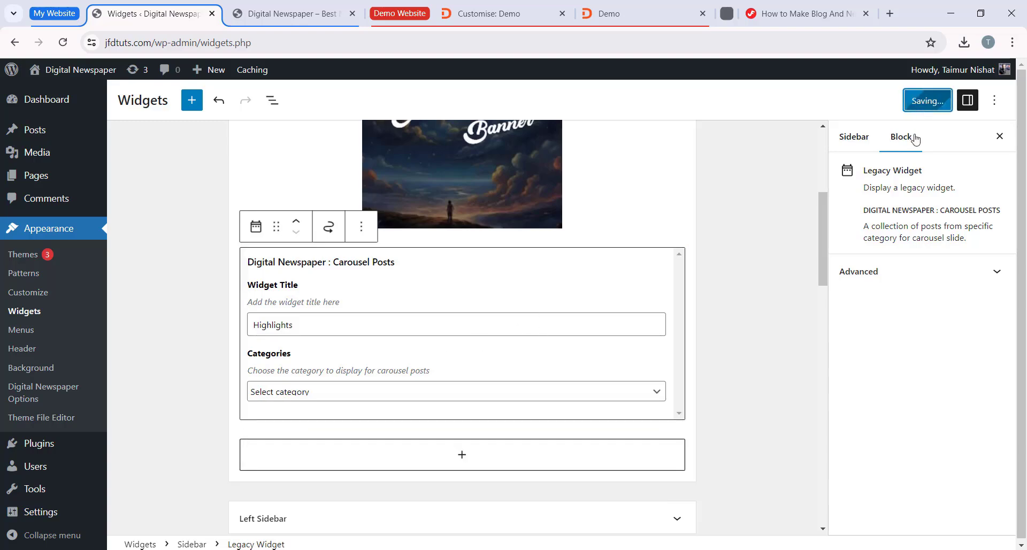
pyautogui.click(256, 4)
pyautogui.click(63, 42)
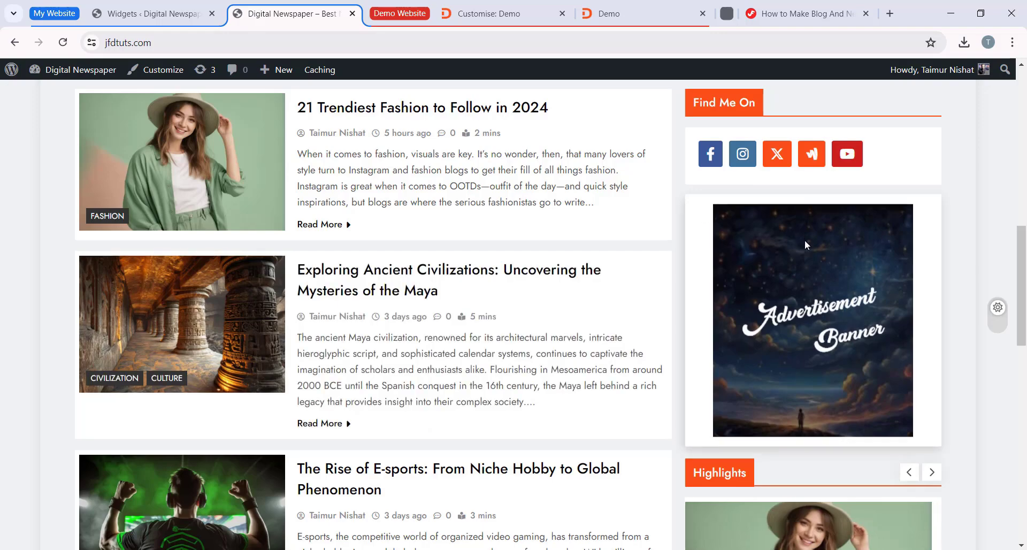
pyautogui.scroll(-3, 714, 268)
pyautogui.scroll(-2, 714, 294)
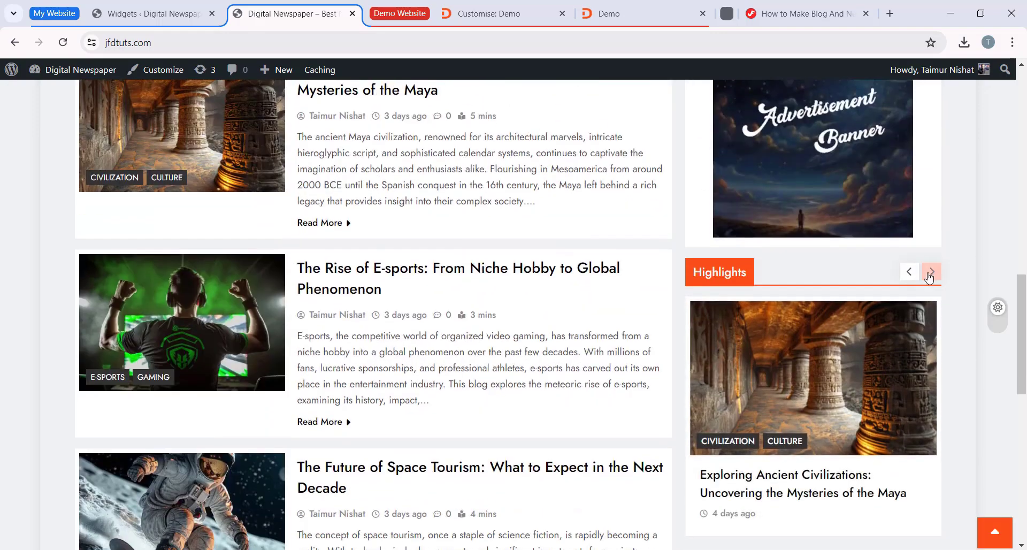
pyautogui.click(930, 273)
pyautogui.click(932, 272)
pyautogui.scroll(-2, 882, 320)
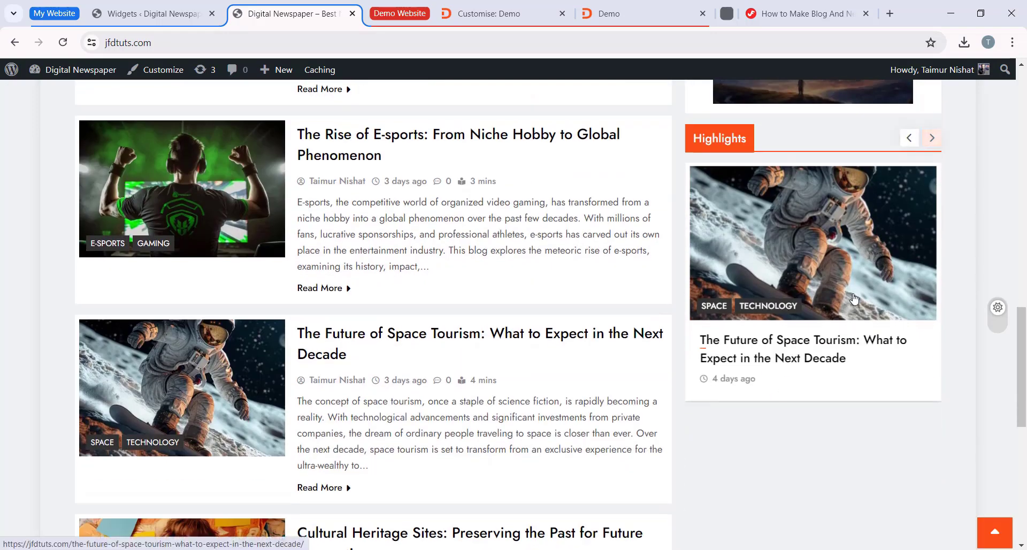
# Step: Examine the Highlights carousel and the advertisement banner in the jfdtuts.com homepage sidebar, including the posts the carousel cycles through
pyautogui.scroll(2, 822, 373)
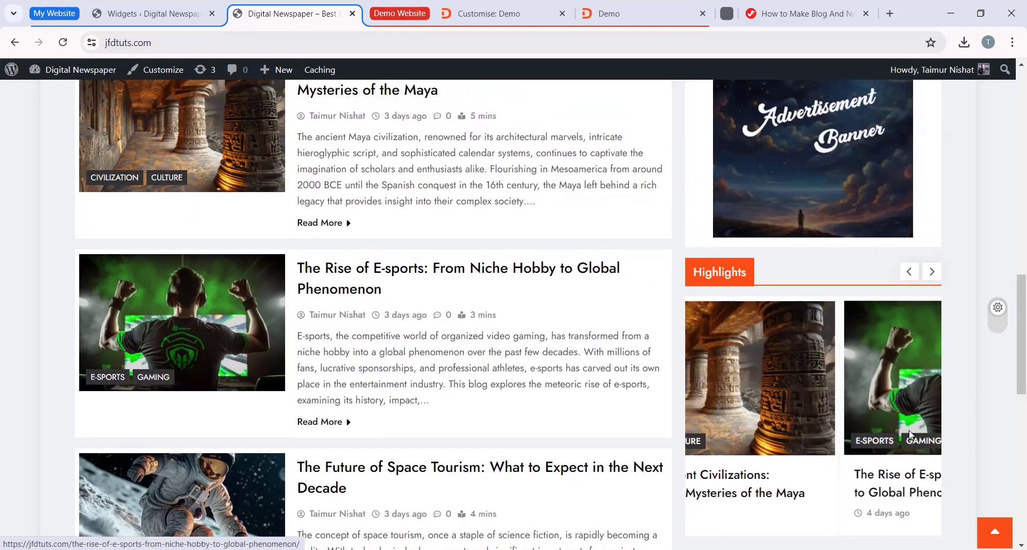
pyautogui.scroll(-3, 921, 401)
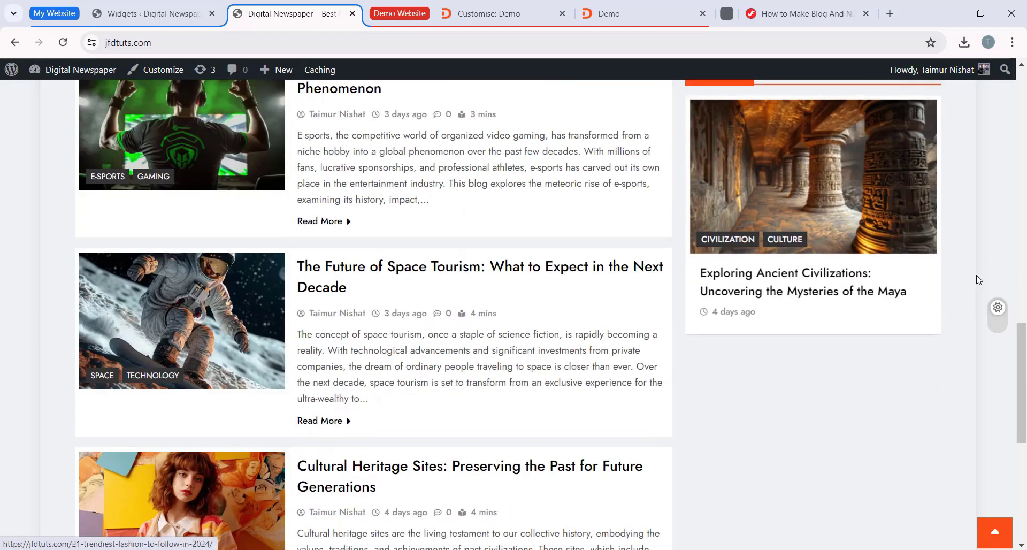
pyautogui.scroll(6, 875, 306)
pyautogui.scroll(3, 875, 303)
pyautogui.scroll(-4, 846, 214)
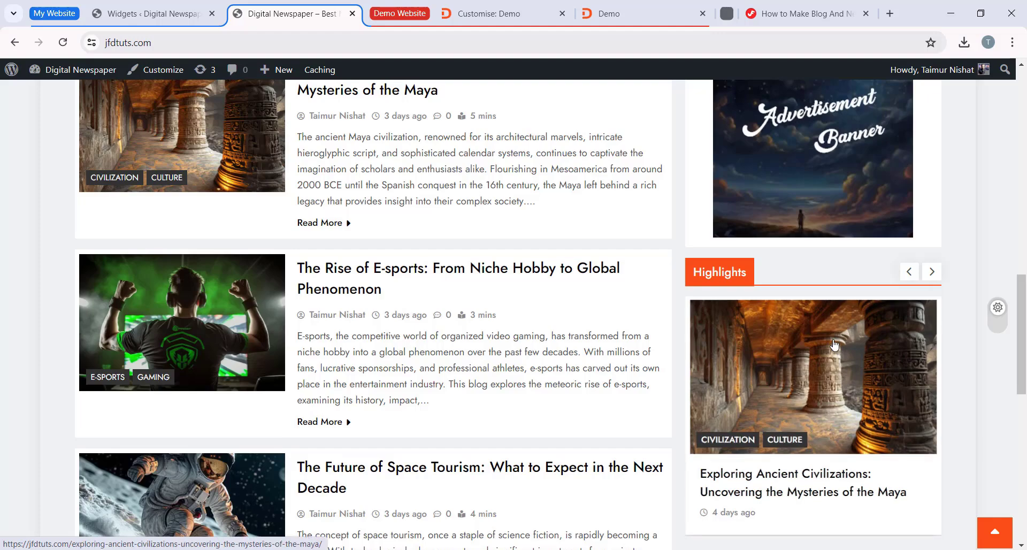
pyautogui.scroll(5, 820, 356)
pyautogui.scroll(-2, 820, 356)
pyautogui.scroll(-1, 878, 288)
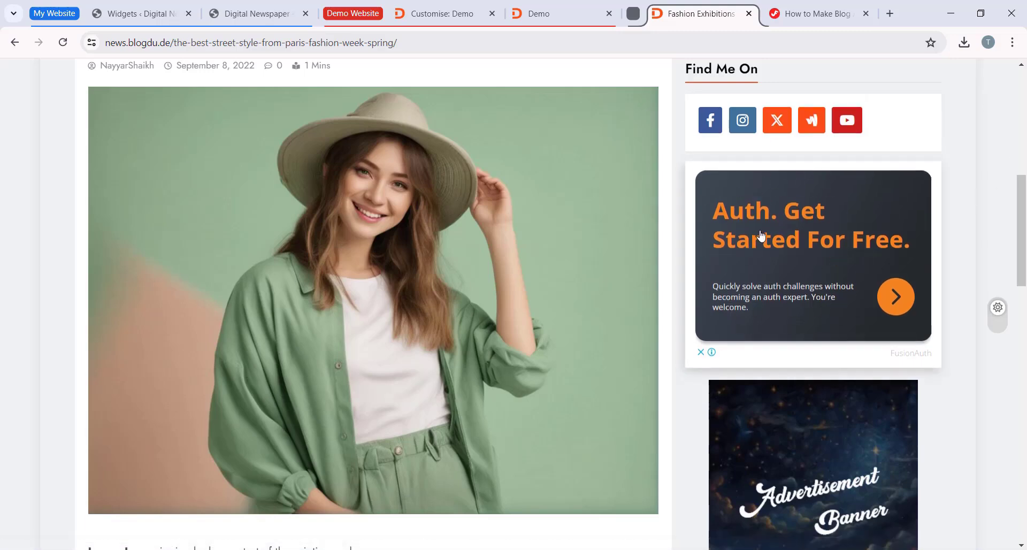
# Step: Compare the Sidebar widgets on the Widgets page with the demo homepage's banner and Highlights carousel
pyautogui.click(139, 13)
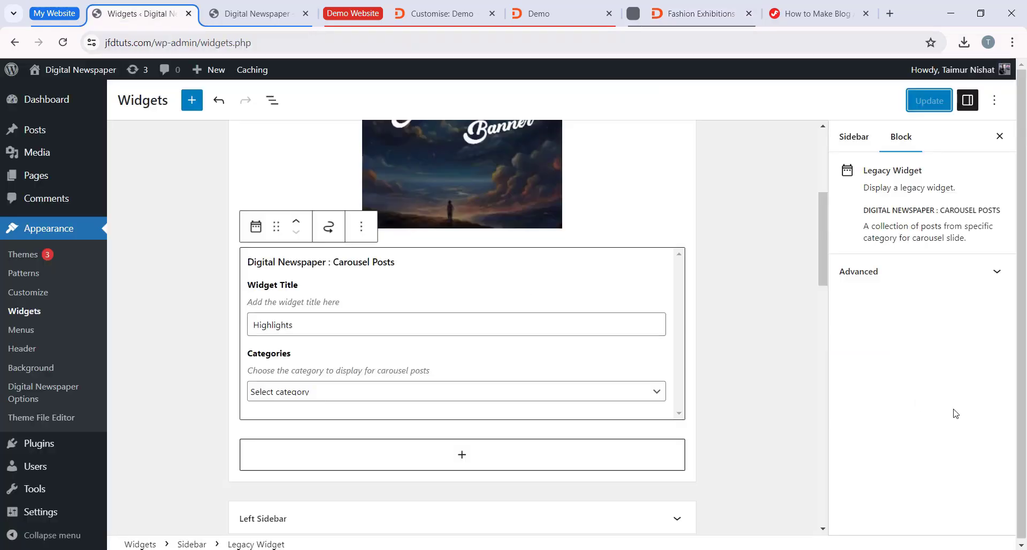
pyautogui.scroll(2, 793, 354)
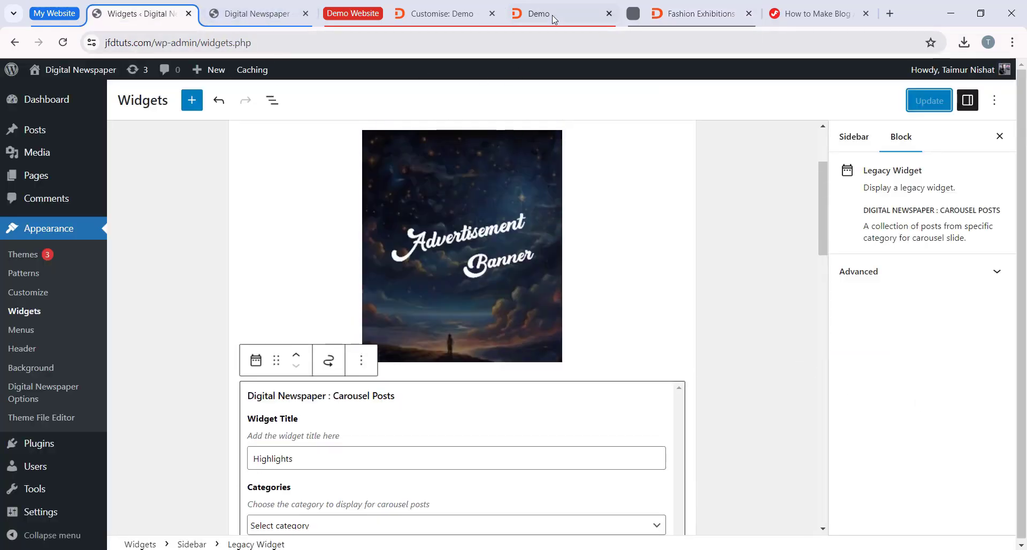
pyautogui.click(538, 14)
pyautogui.scroll(5, 803, 315)
pyautogui.scroll(-4, 824, 348)
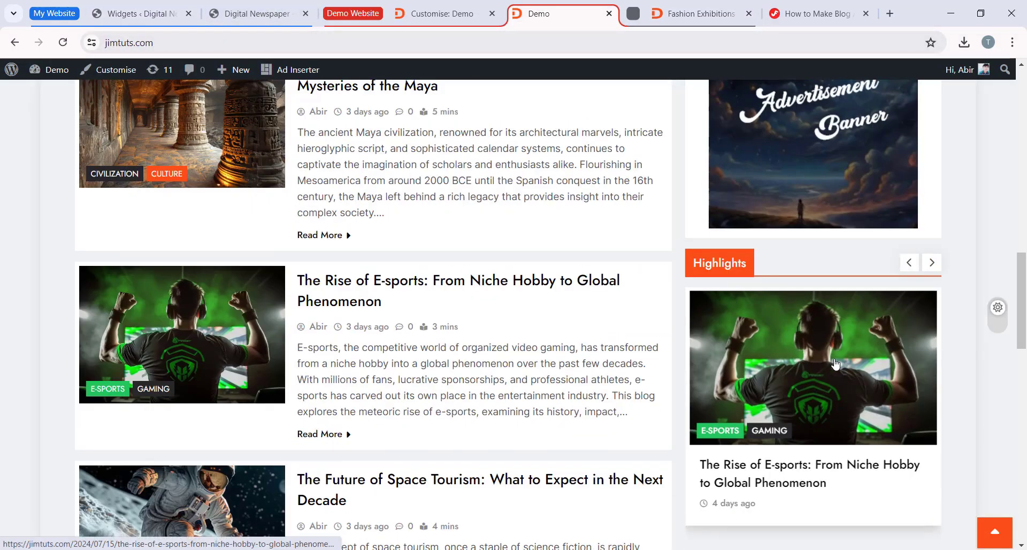
pyautogui.scroll(-3, 794, 360)
pyautogui.click(139, 13)
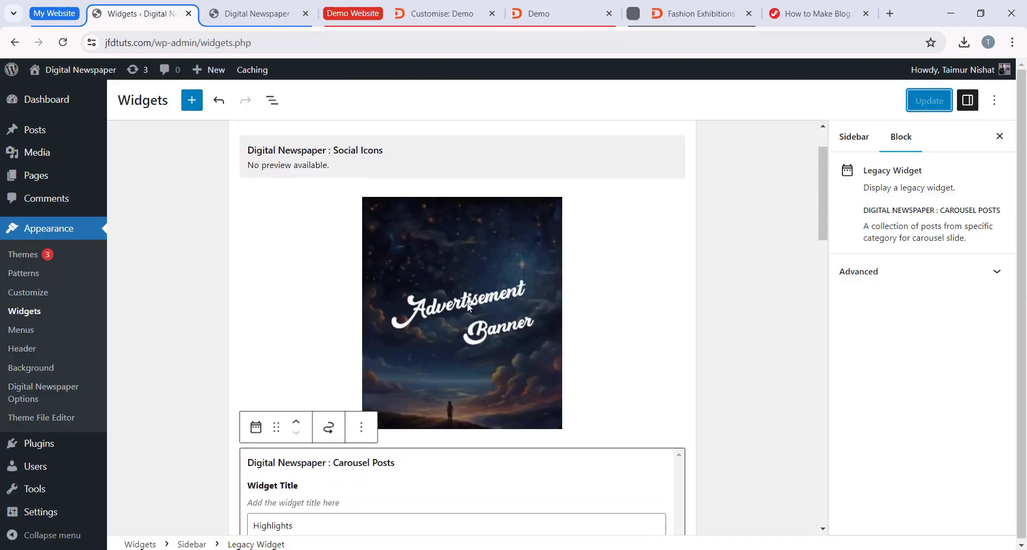
pyautogui.scroll(-1, 504, 433)
pyautogui.scroll(-1, 503, 433)
pyautogui.scroll(3, 594, 362)
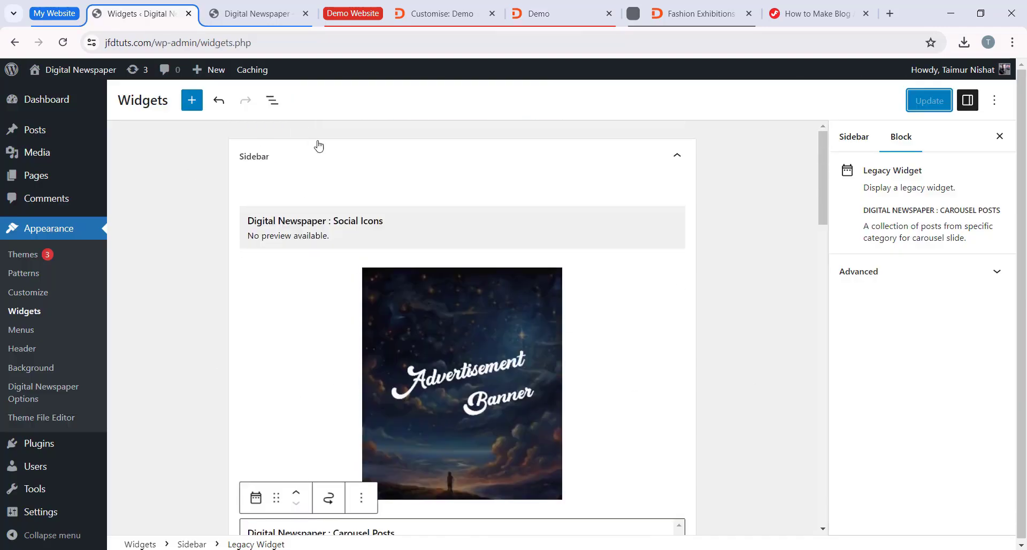
# Step: Collapse the Sidebar widget area, add the Digital Newspaper : Posts Grid widget to the Left Sidebar area, and save the widgets
pyautogui.click(318, 166)
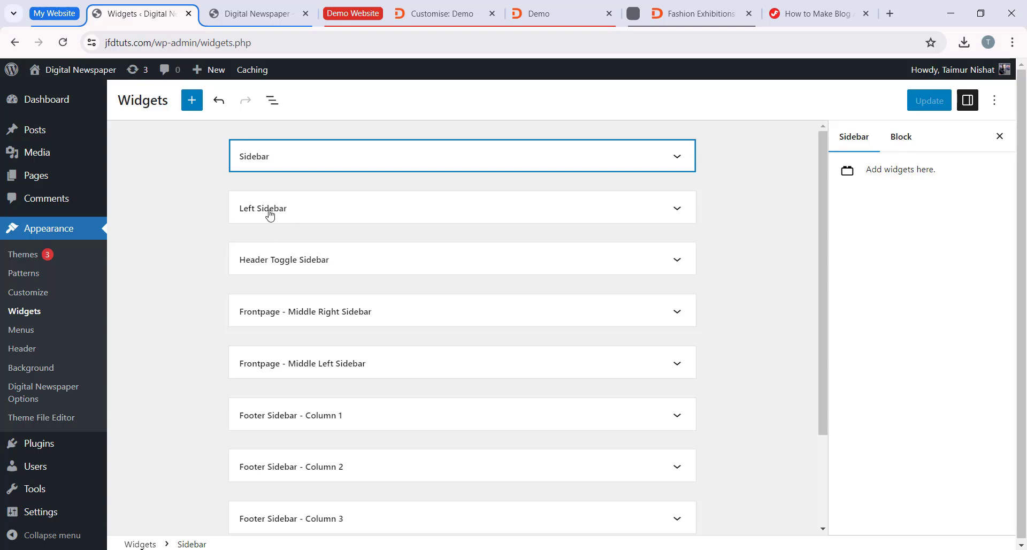
pyautogui.click(311, 214)
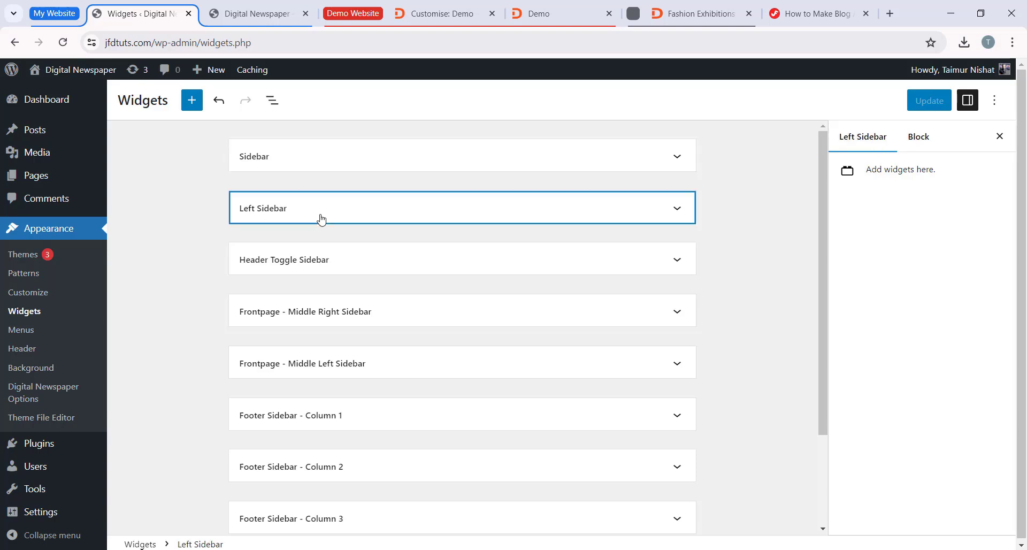
pyautogui.click(447, 254)
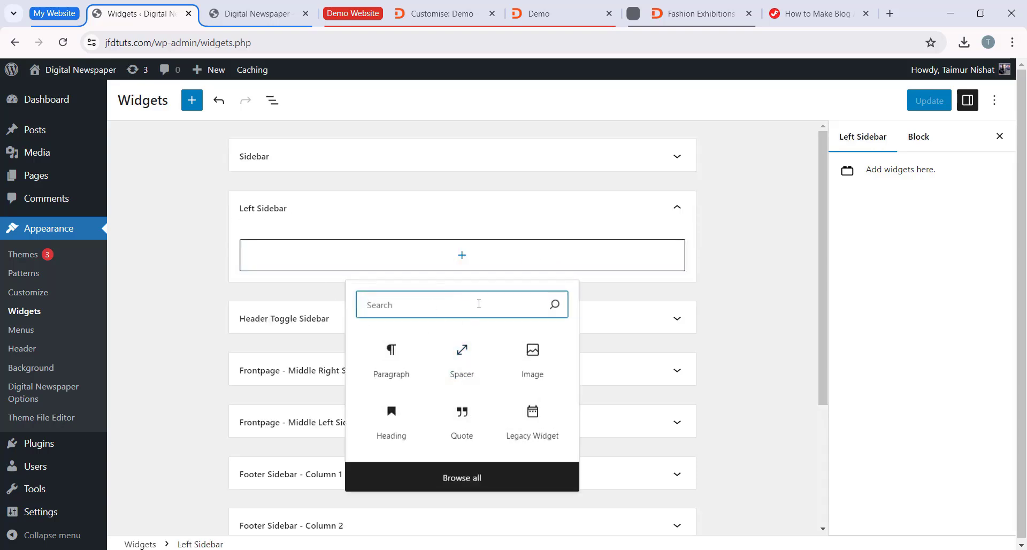
pyautogui.write('post gr')
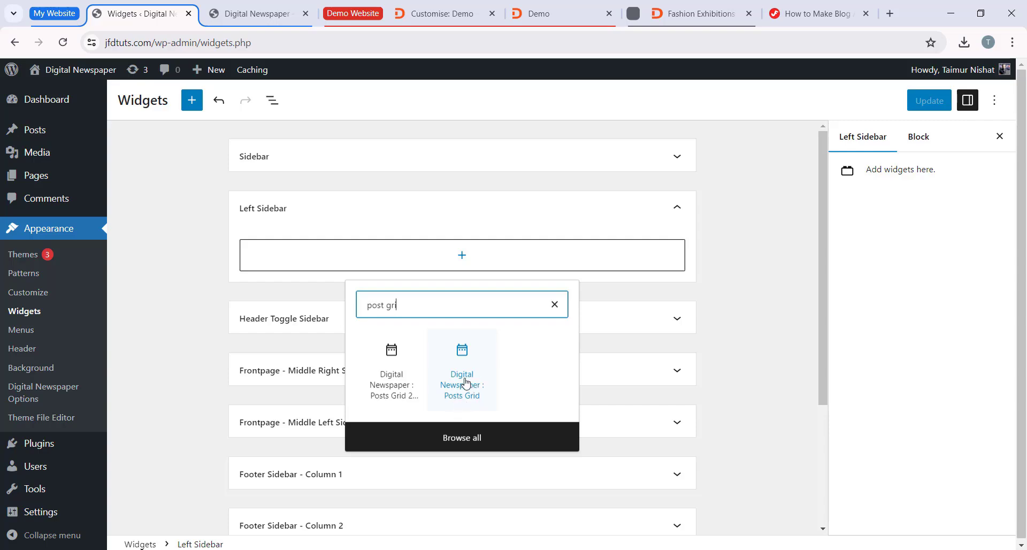
pyautogui.click(465, 383)
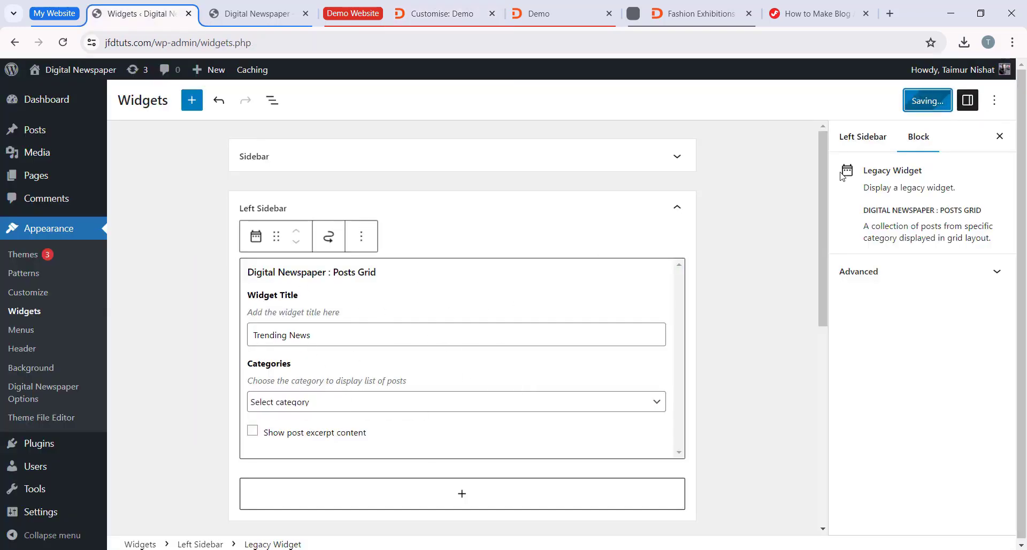
# Step: Reload the jfdtuts.com homepage and check whether the Left Sidebar's posts grid is shown beside the post list
pyautogui.click(281, 24)
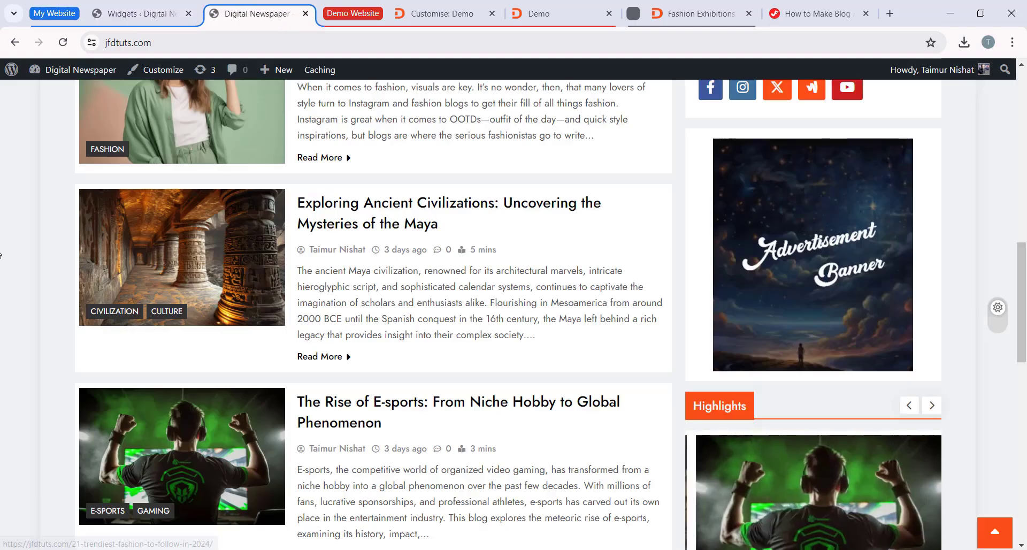
pyautogui.scroll(5, 33, 85)
pyautogui.click(64, 45)
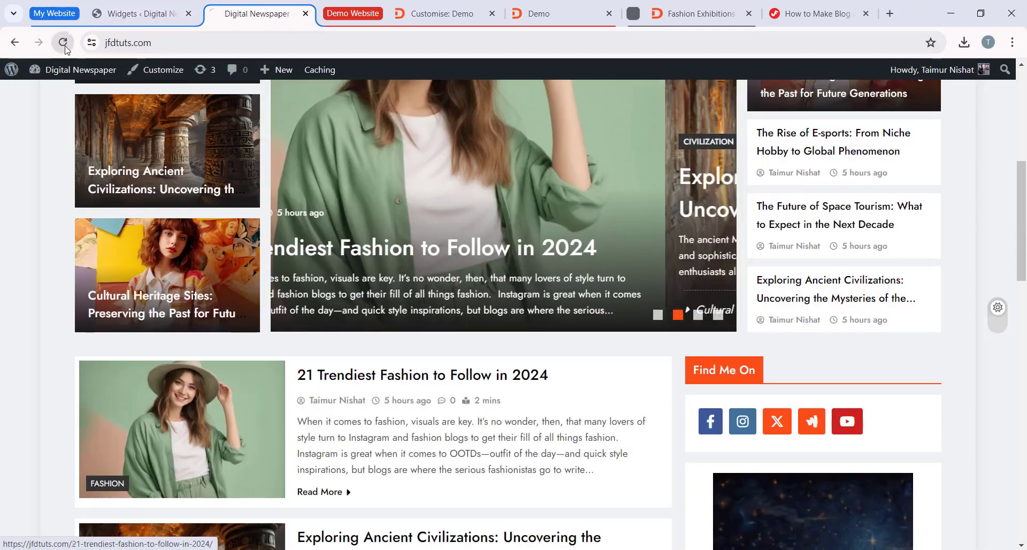
pyautogui.scroll(-15, 477, 165)
pyautogui.scroll(-3, 511, 361)
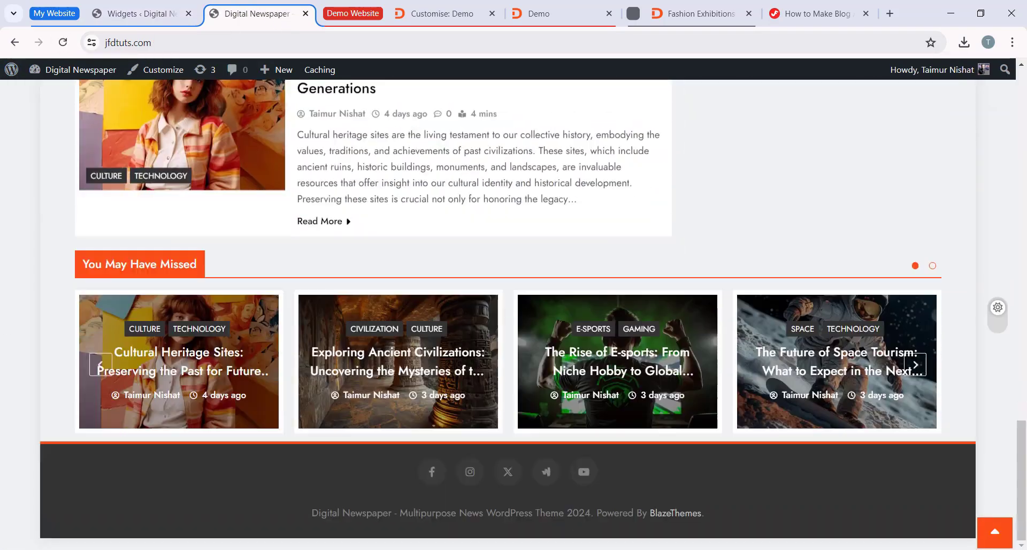
pyautogui.scroll(15, 450, 321)
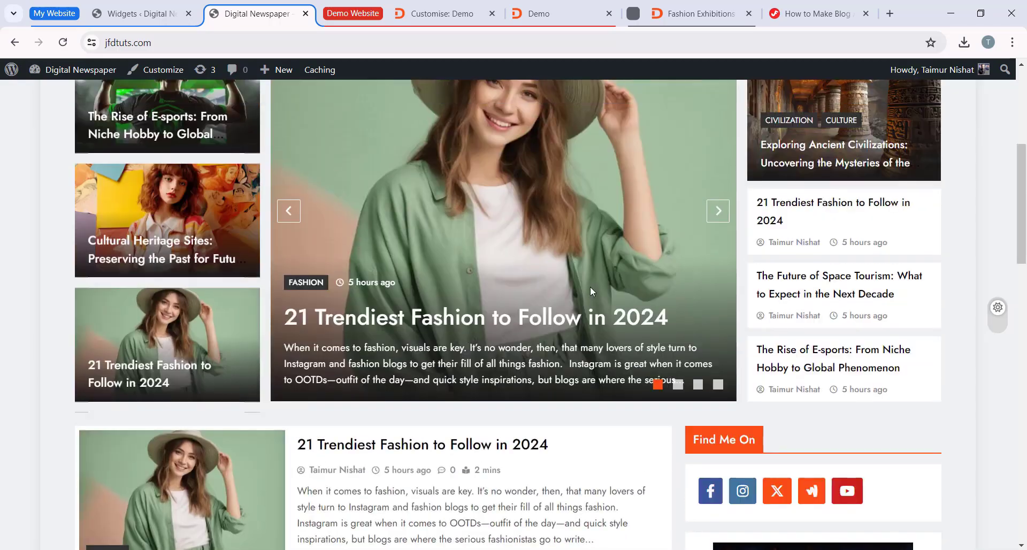
pyautogui.scroll(2, 590, 290)
pyautogui.scroll(-4, 465, 348)
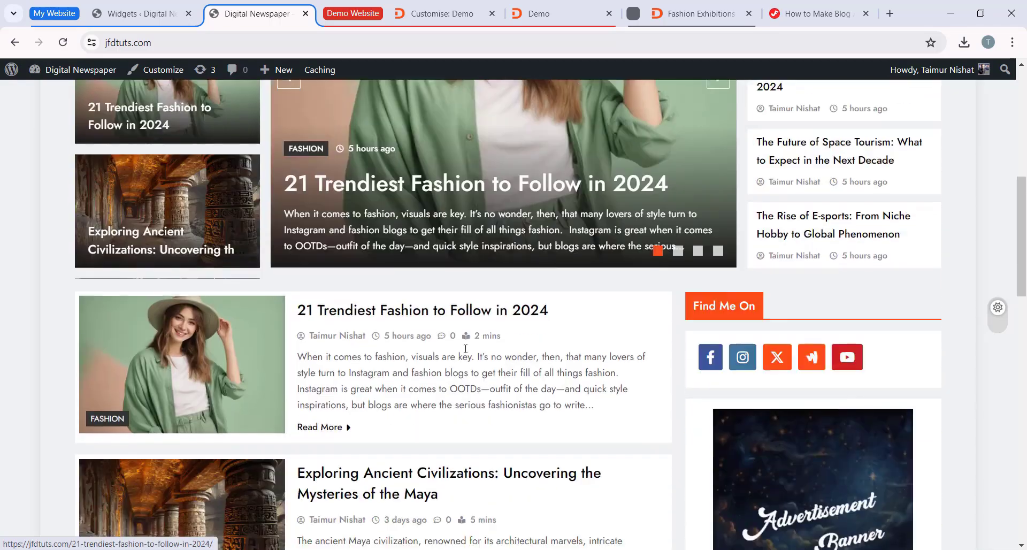
pyautogui.scroll(-4, 465, 348)
pyautogui.scroll(3, 621, 298)
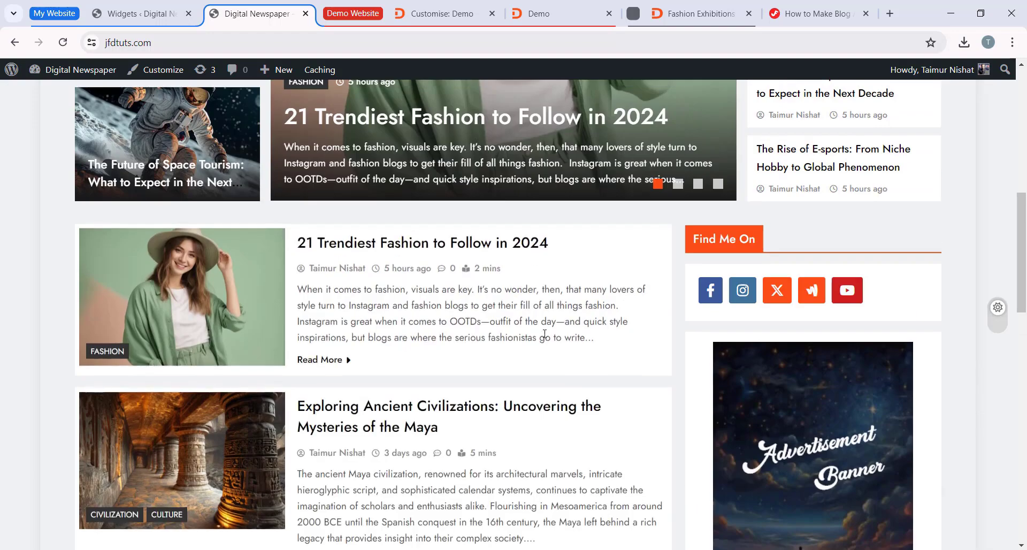
pyautogui.scroll(-4, 544, 335)
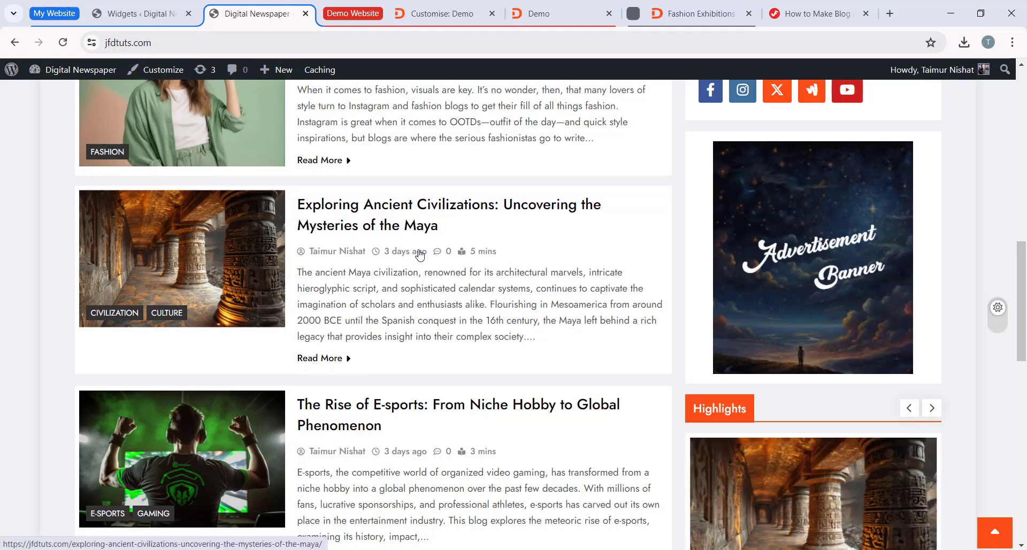
# Step: Return to the Widgets page, open the theme Customizer and look through its general options
pyautogui.click(142, 17)
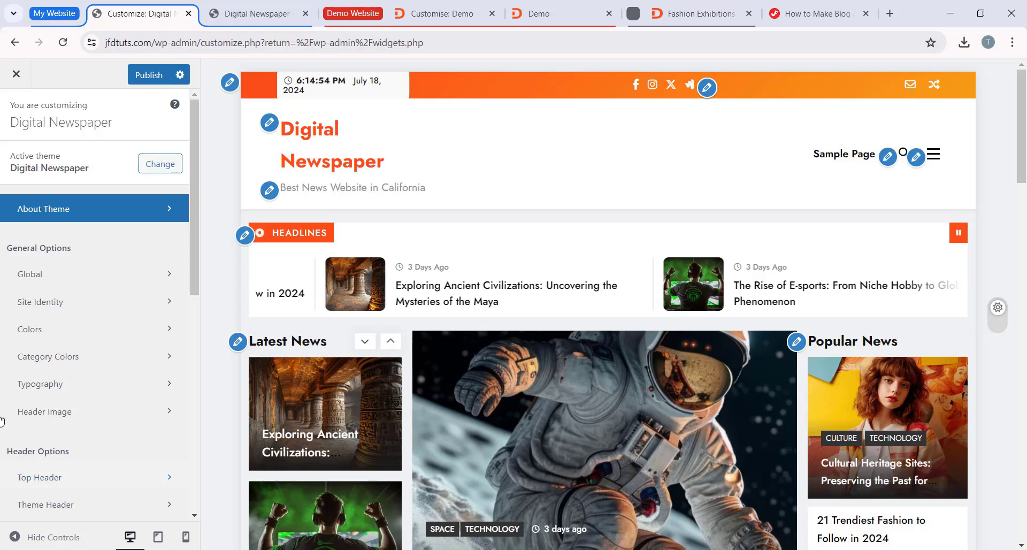
pyautogui.scroll(-6, 73, 257)
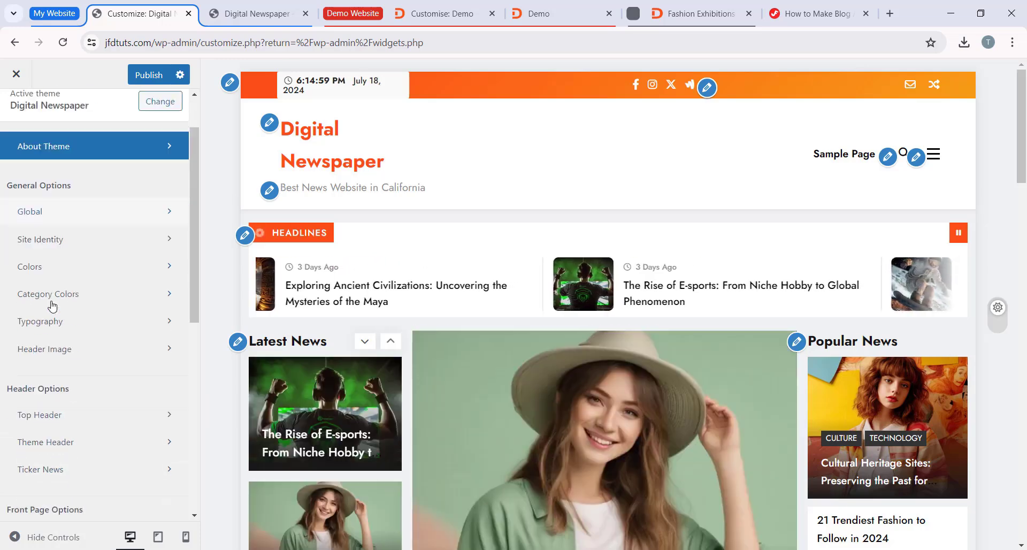
pyautogui.scroll(6, 69, 371)
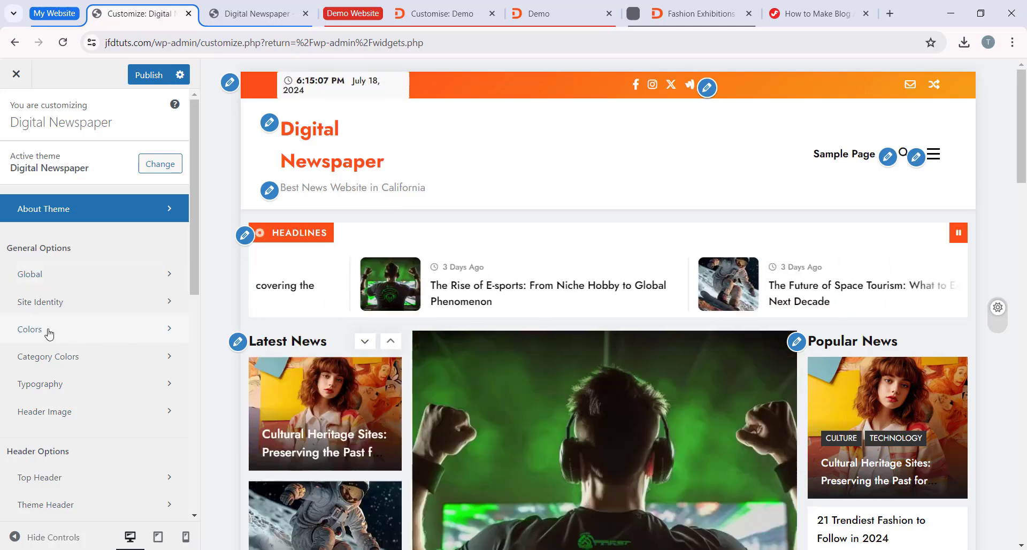
# Step: Try the purple Color 11 preset as the Theme Color in the Colors settings and check it in the site preview
pyautogui.click(49, 333)
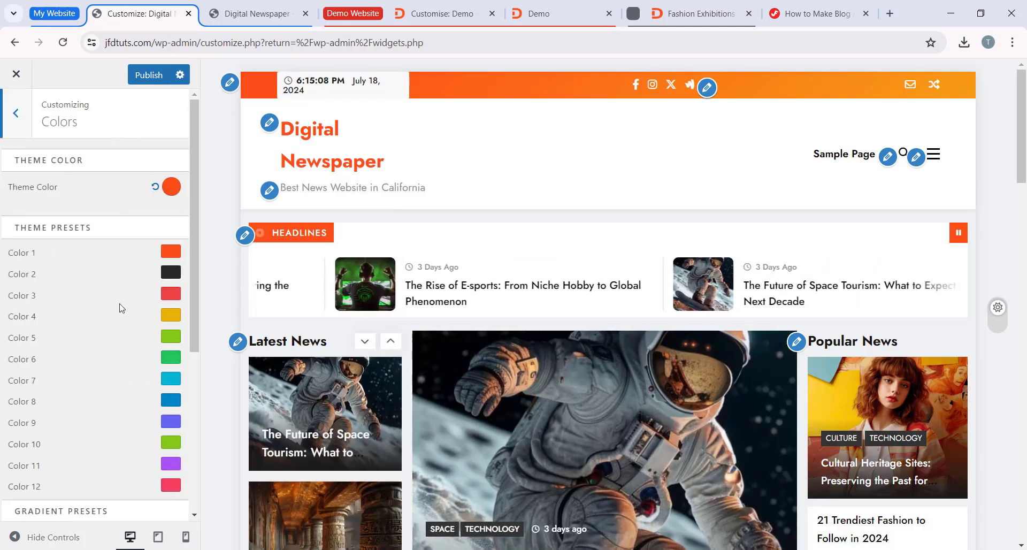
pyautogui.click(172, 188)
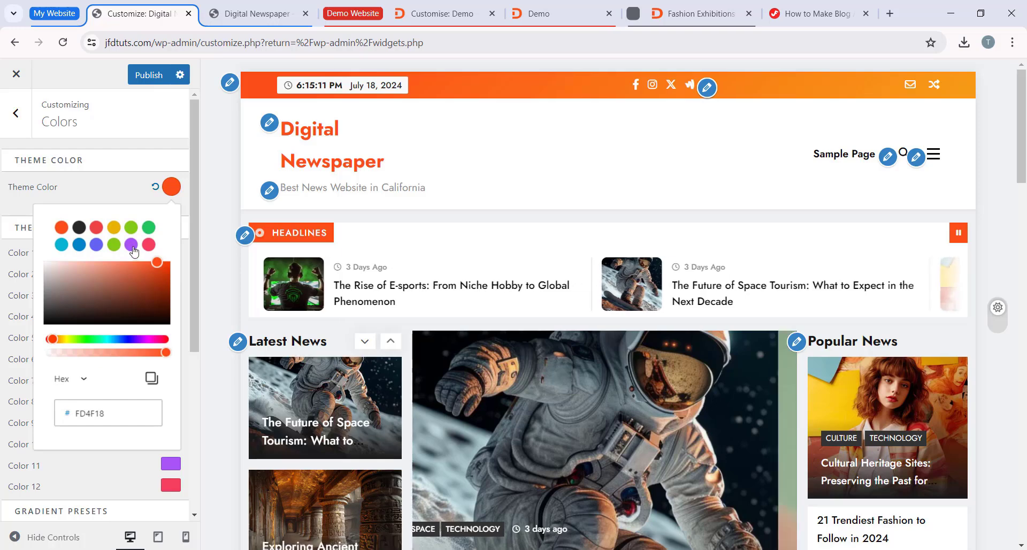
pyautogui.click(131, 245)
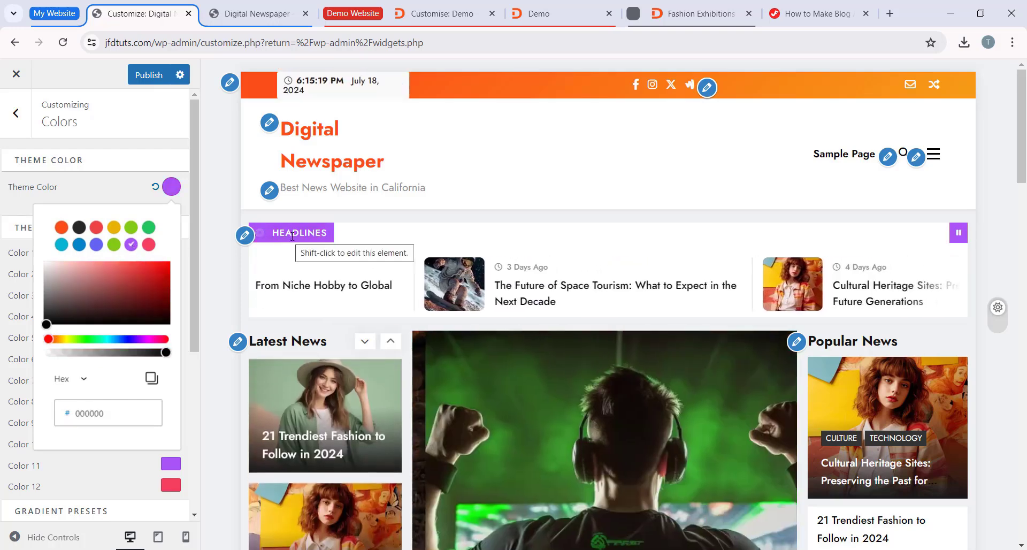
pyautogui.scroll(-13, 896, 275)
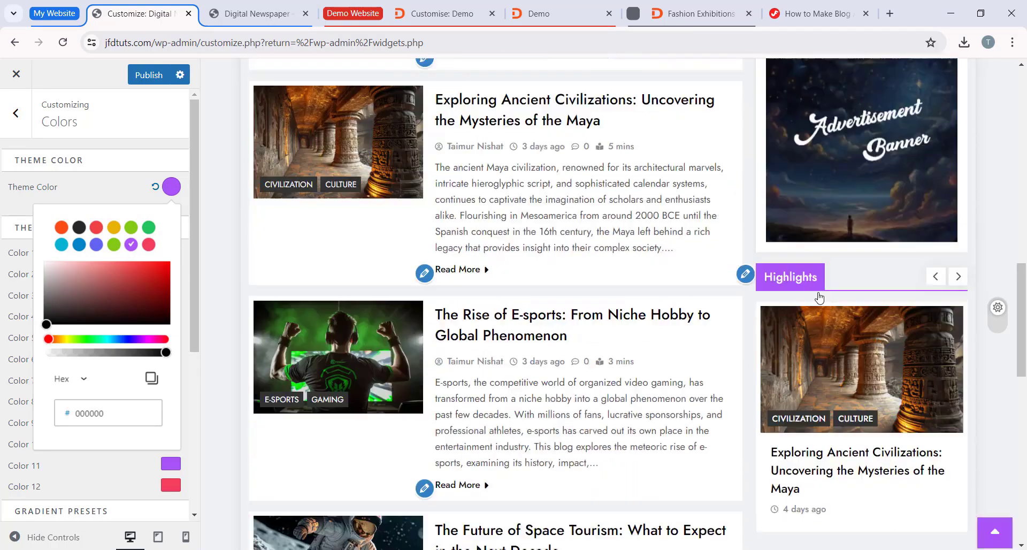
pyautogui.scroll(13, 822, 300)
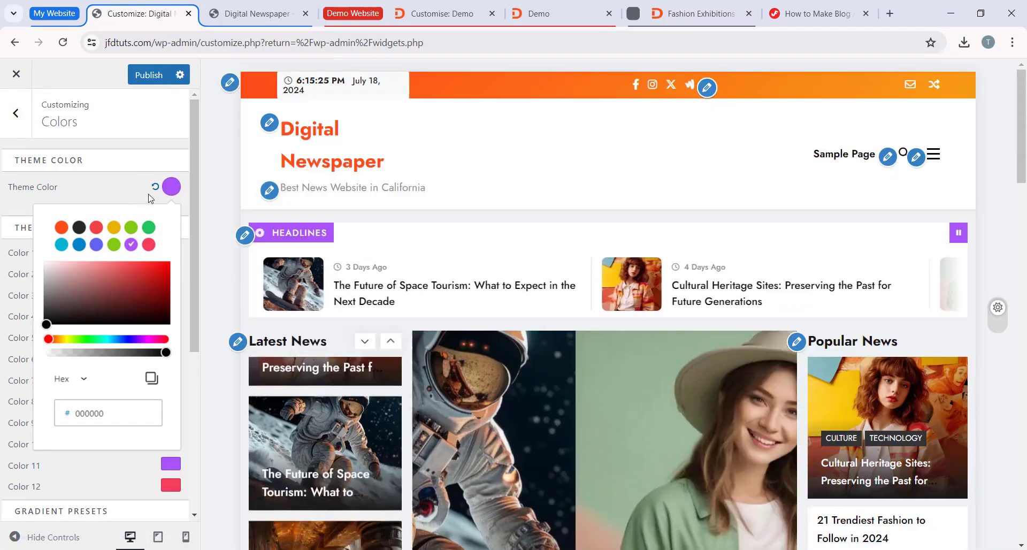
# Step: Reset the Theme Color to its default, check the site preview and leave the Colors settings
pyautogui.click(155, 188)
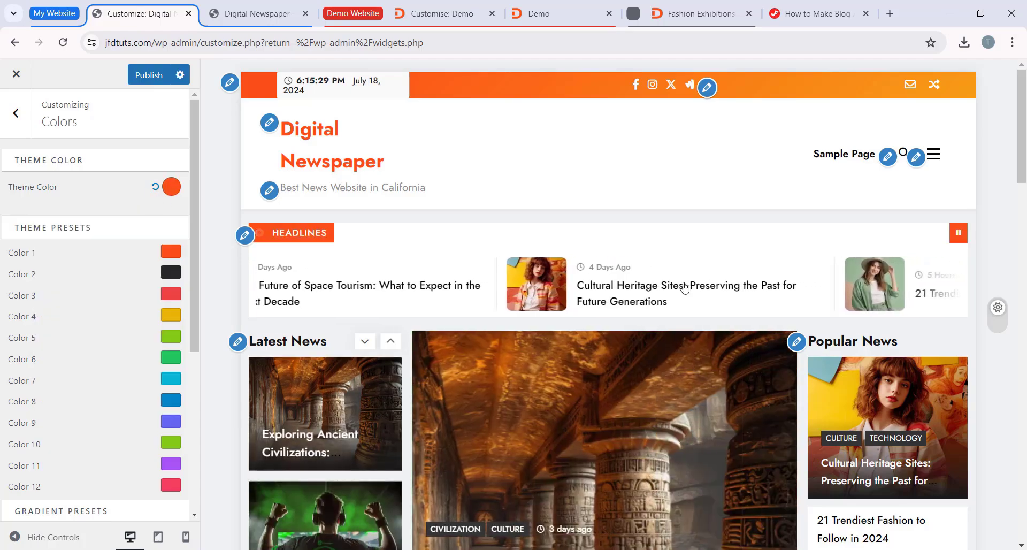
pyautogui.scroll(-5, 481, 75)
pyautogui.scroll(5, 480, 74)
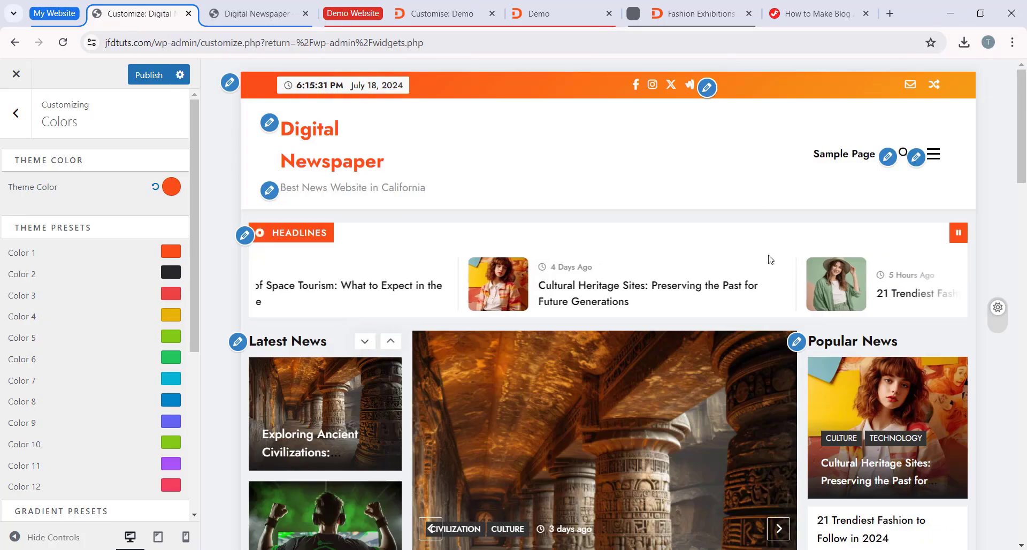
pyautogui.scroll(-5, 731, 279)
pyautogui.scroll(5, 733, 310)
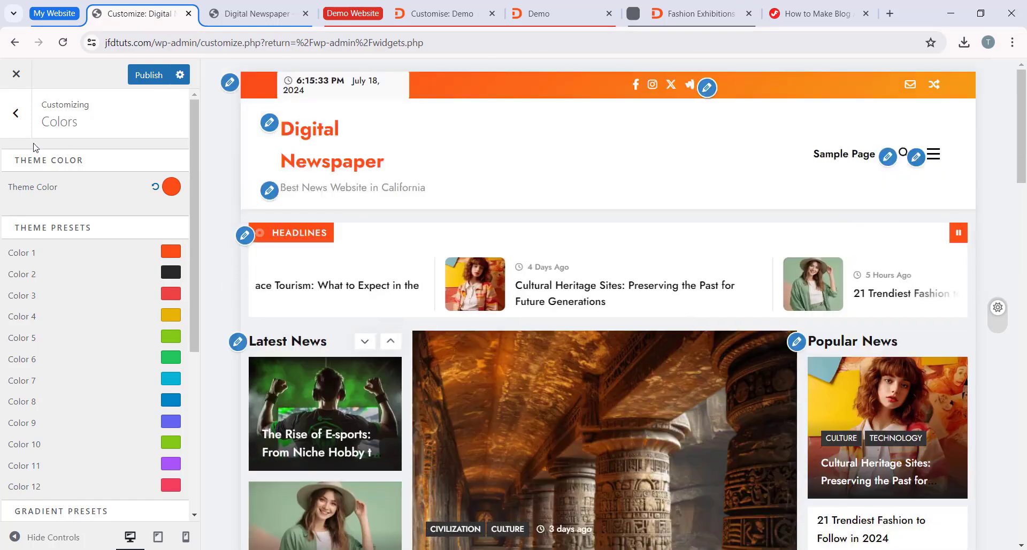
pyautogui.click(16, 114)
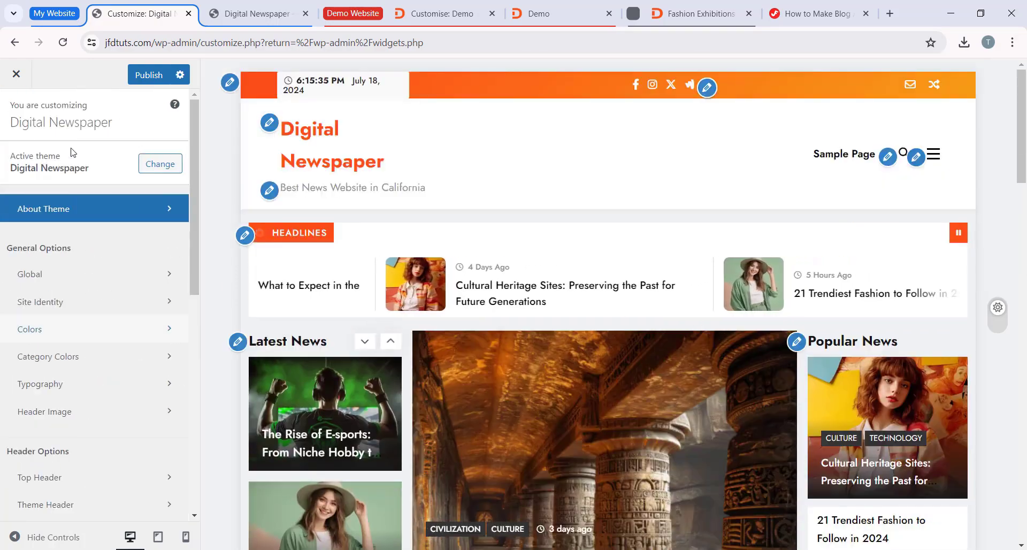
# Step: Open the Global Sidebar Options and set the Archive Sidebar Layout to content with two sidebars on its right
pyautogui.click(69, 280)
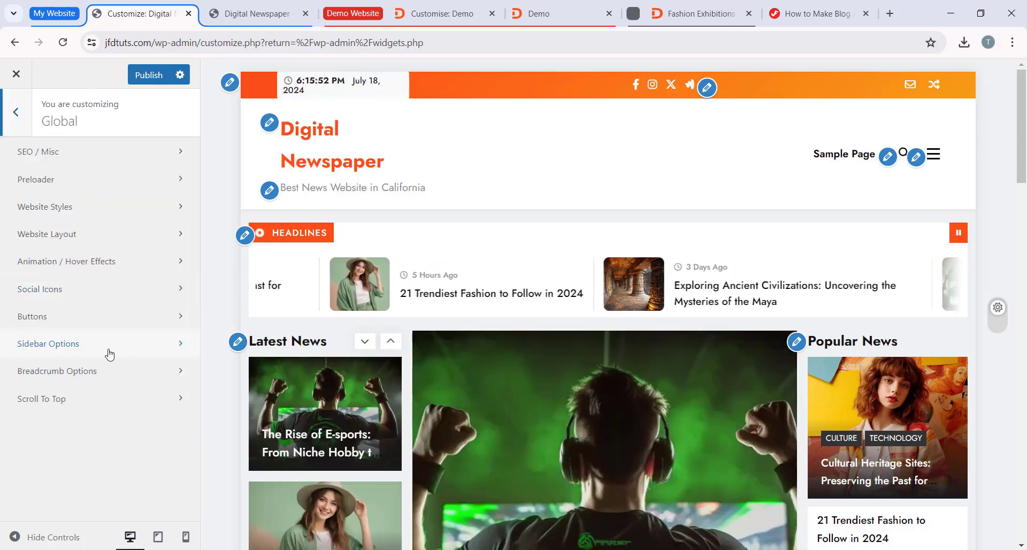
pyautogui.click(109, 353)
pyautogui.scroll(-2, 76, 296)
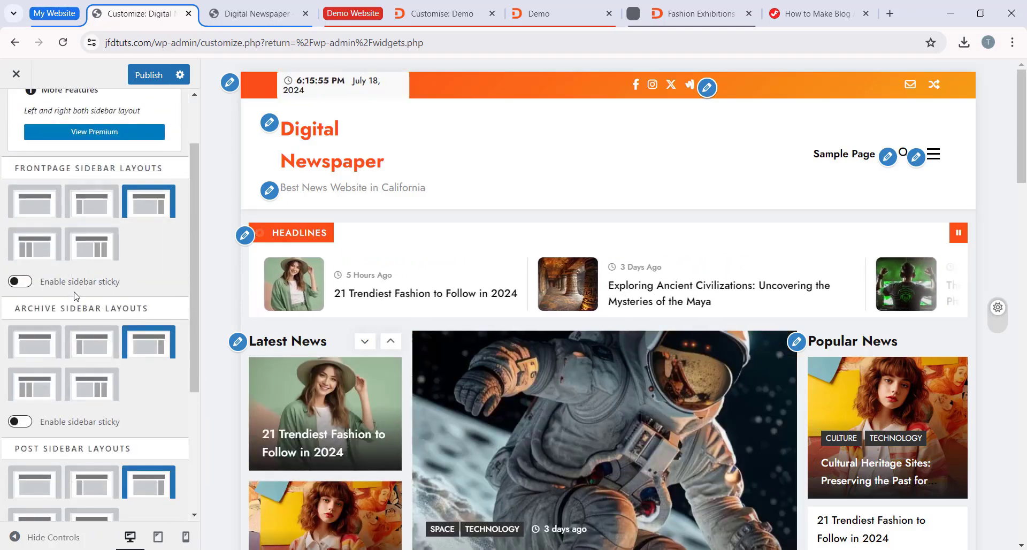
pyautogui.scroll(-3, 76, 294)
pyautogui.scroll(5, 97, 291)
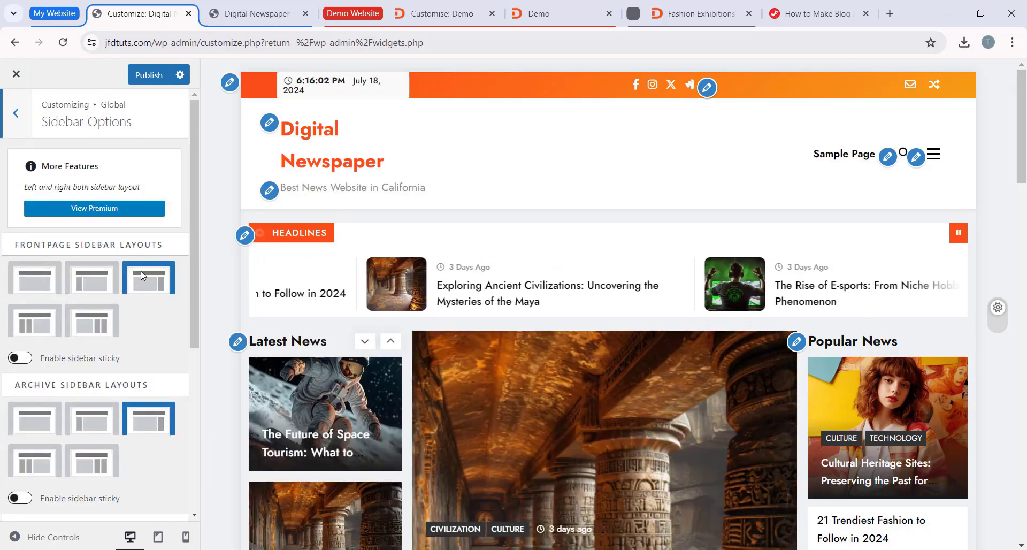
pyautogui.scroll(-3, 142, 275)
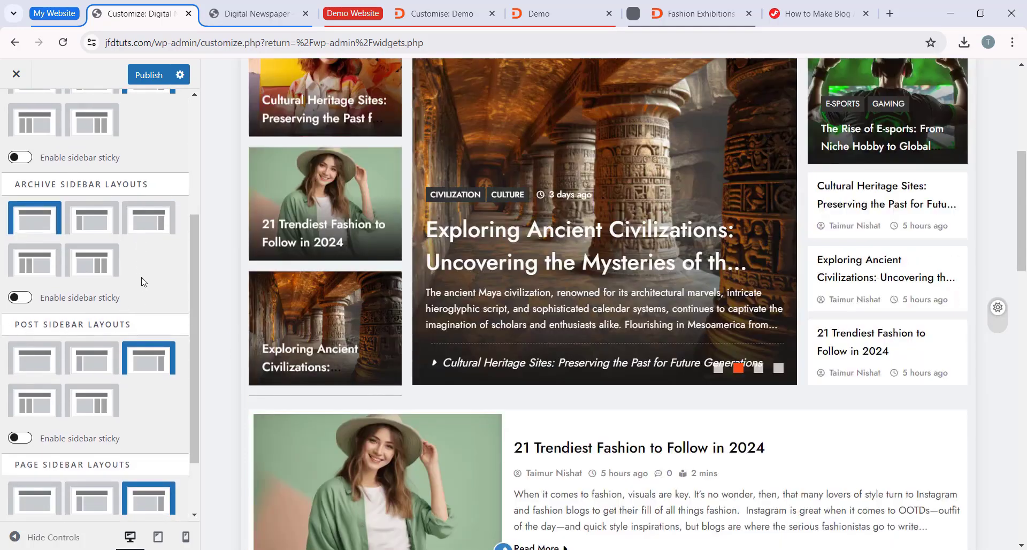
pyautogui.scroll(1, 144, 281)
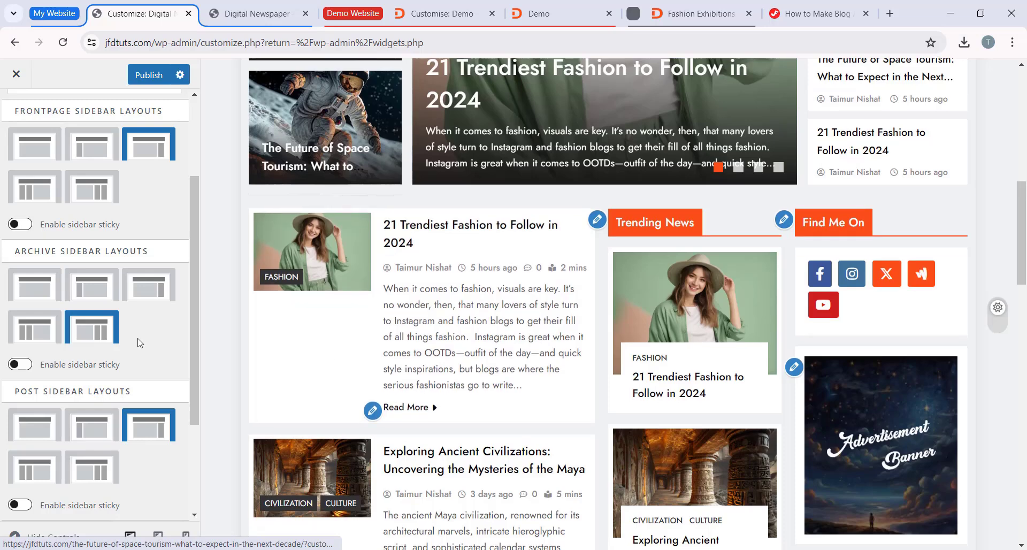
# Step: Examine the post list and the two sidebar columns beside it in the site preview
pyautogui.scroll(-3, 319, 263)
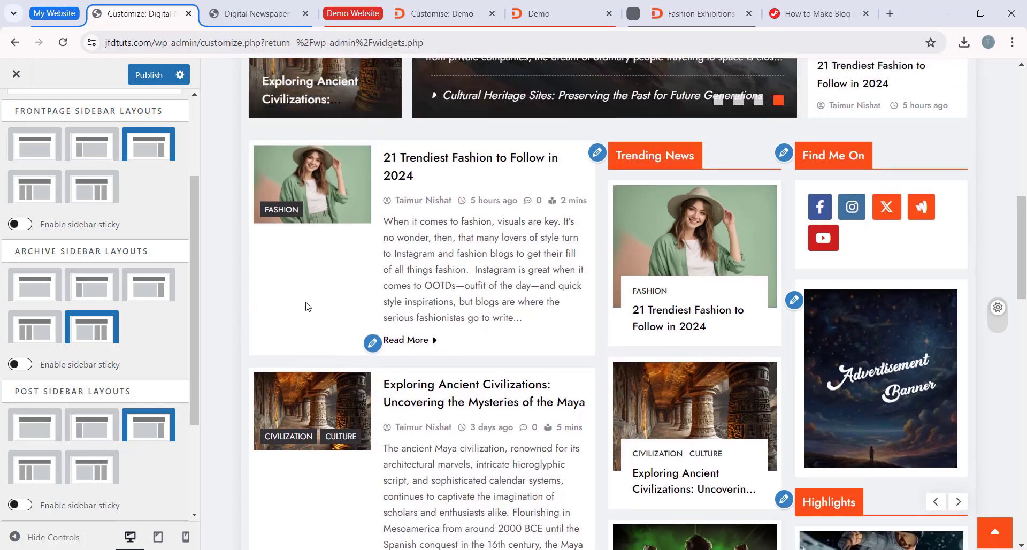
pyautogui.scroll(-4, 440, 419)
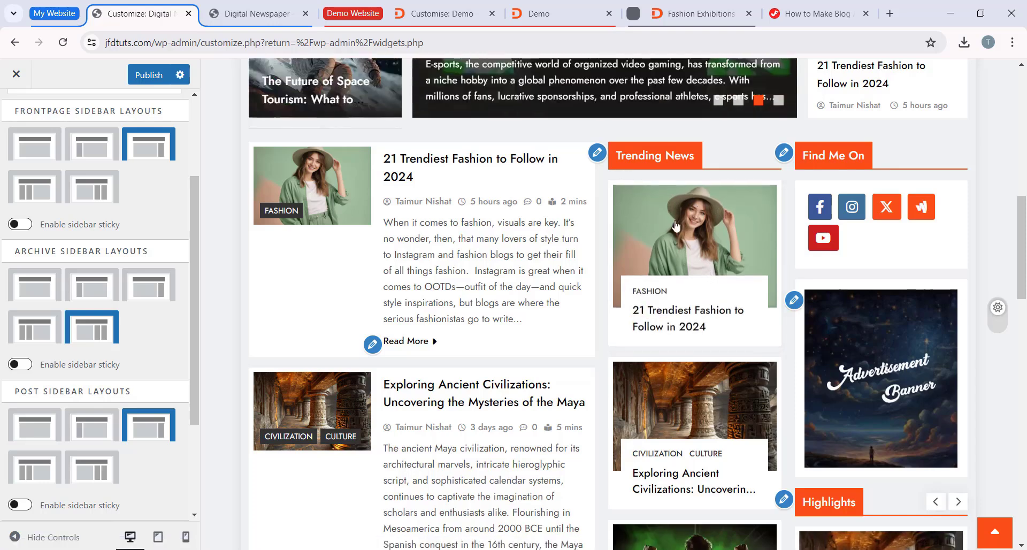
pyautogui.scroll(-1, 668, 262)
pyautogui.scroll(1, 776, 240)
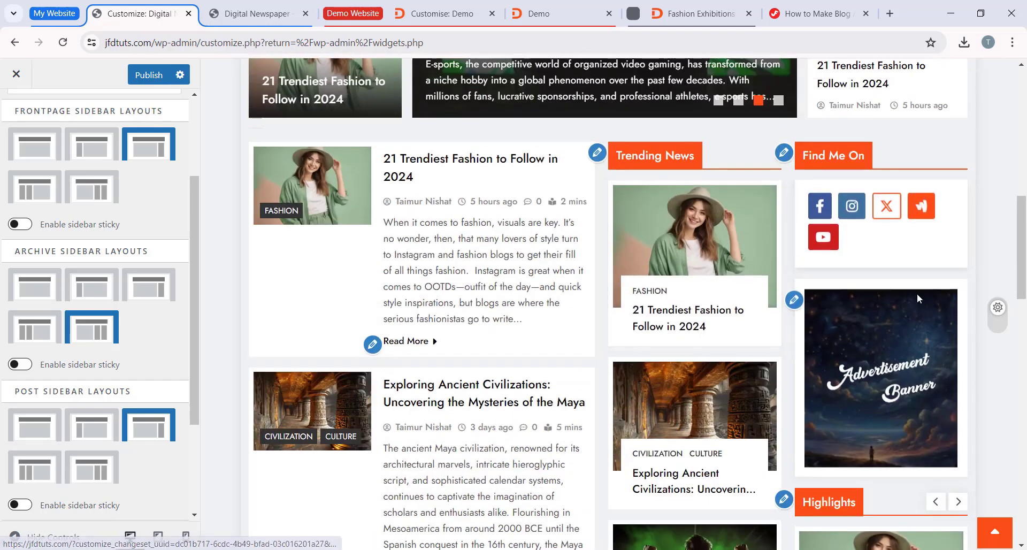
pyautogui.scroll(-5, 893, 341)
pyautogui.scroll(5, 909, 331)
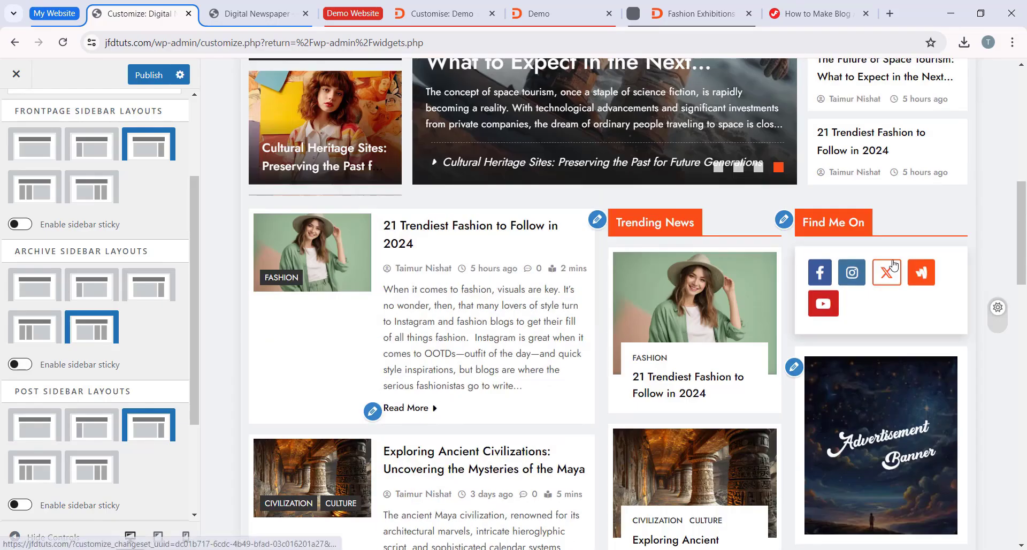
pyautogui.scroll(-2, 893, 263)
# Step: Set the Frontpage Sidebar Layout to no sidebar, try to publish the sidebar changes and dismiss the notice
pyautogui.scroll(-3, 146, 343)
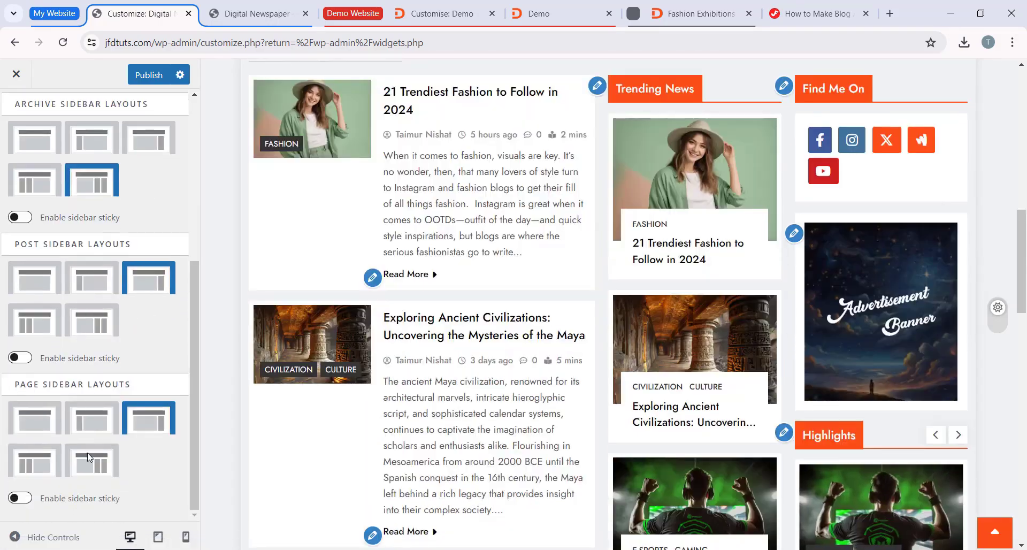
pyautogui.scroll(5, 88, 456)
pyautogui.scroll(-5, 91, 427)
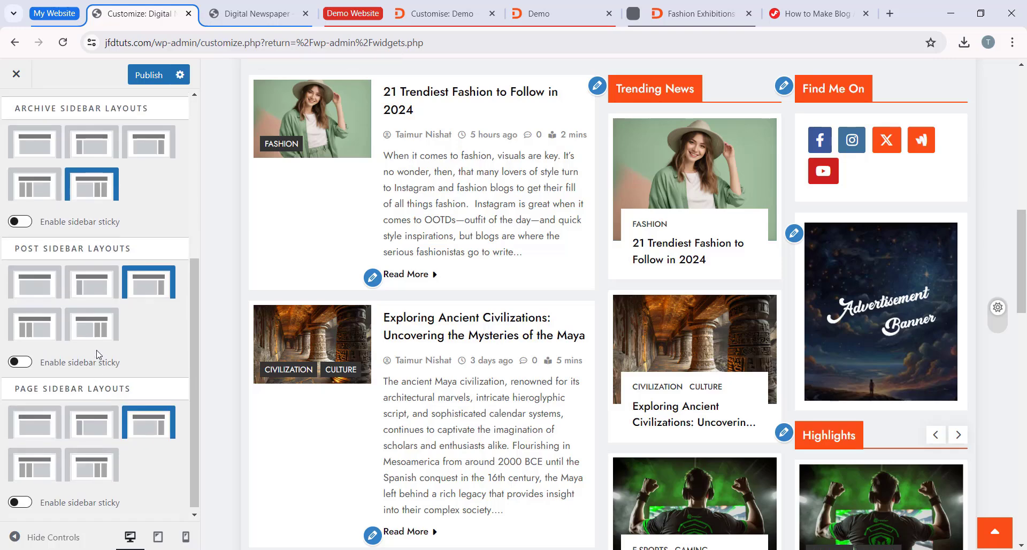
pyautogui.scroll(5, 96, 352)
pyautogui.click(146, 76)
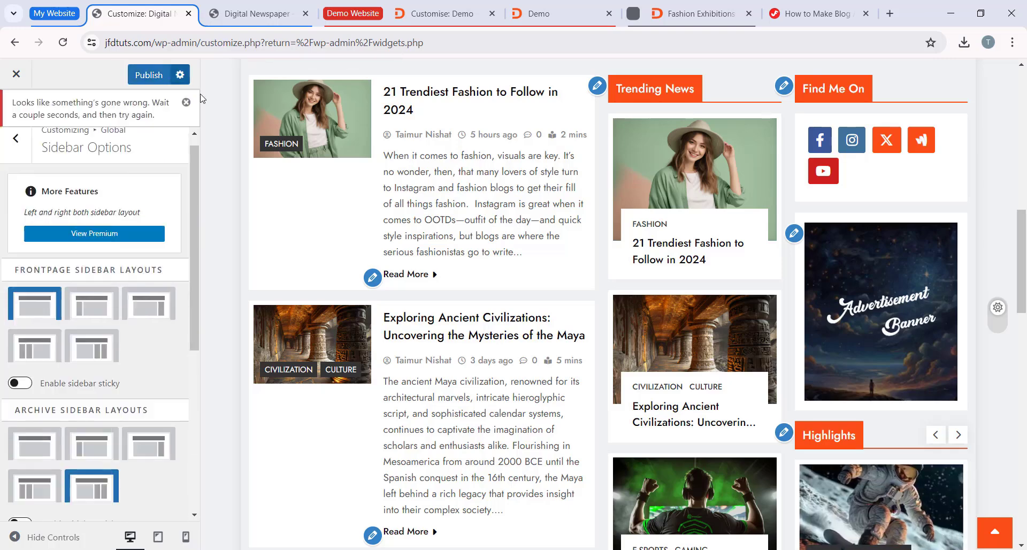
pyautogui.click(187, 102)
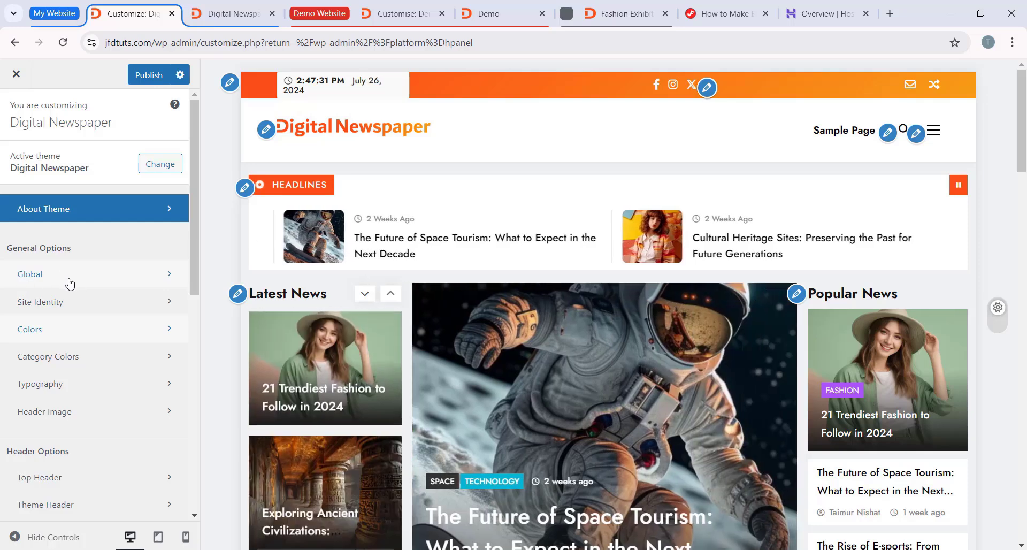
# Step: Enable the site preloader in the Global Preloader settings and watch its effect in the site preview
pyautogui.click(67, 276)
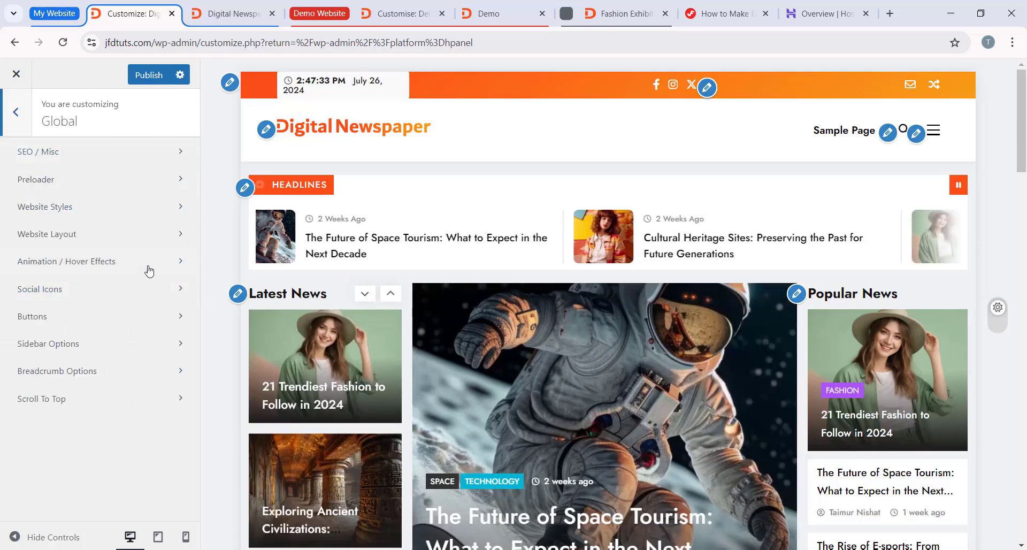
pyautogui.click(105, 191)
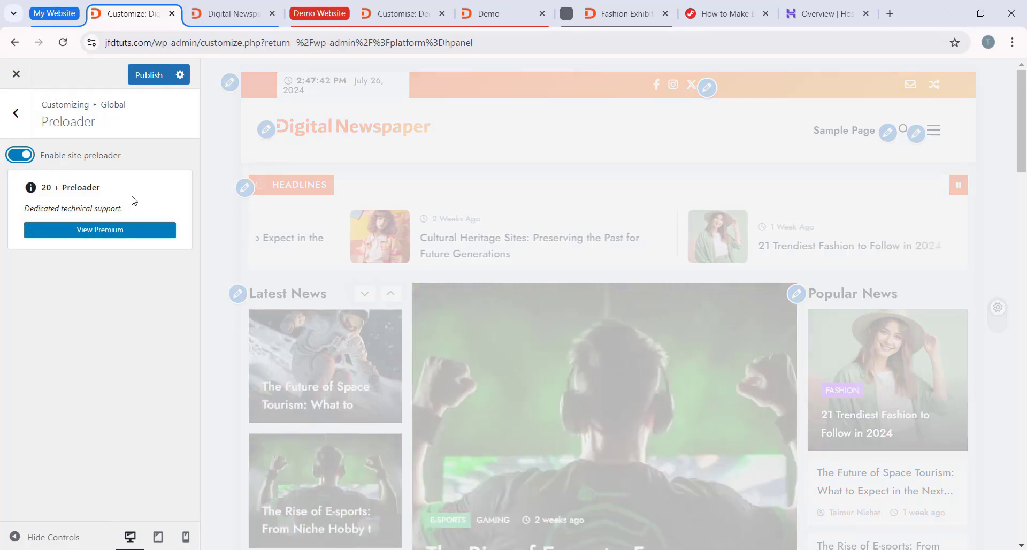
pyautogui.scroll(-1, 507, 236)
pyautogui.scroll(1, 502, 247)
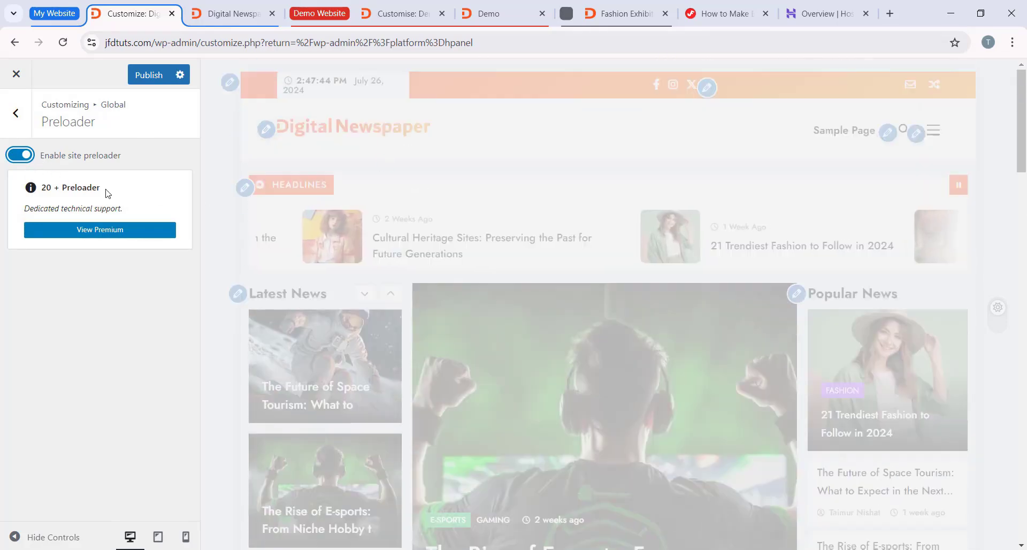
pyautogui.scroll(-1, 627, 252)
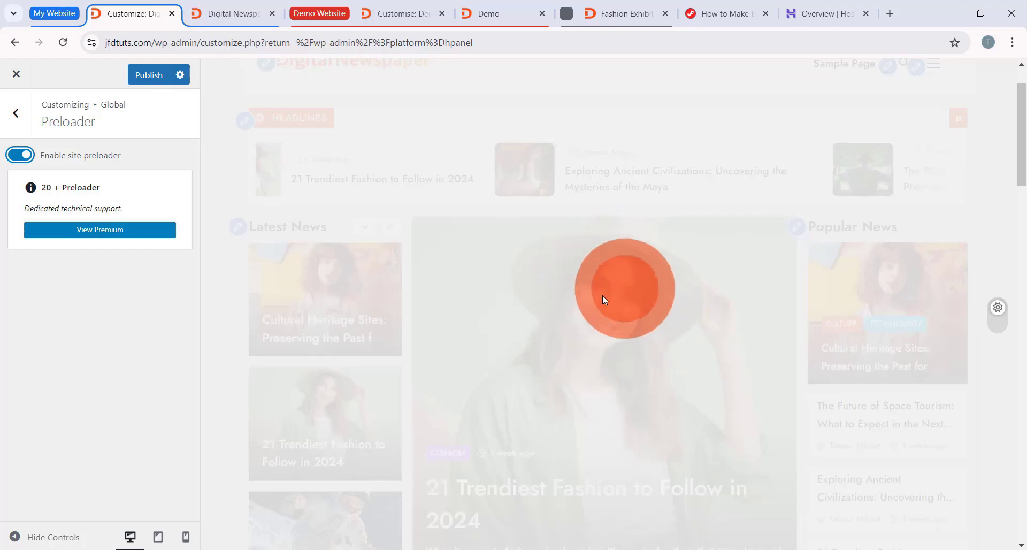
pyautogui.scroll(1, 299, 187)
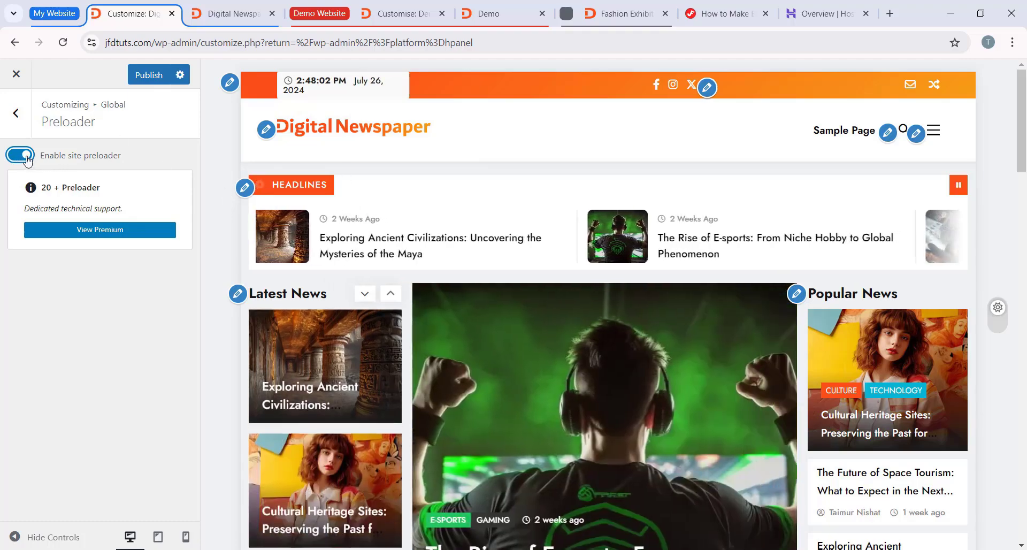
# Step: Look over the site preview, disable the site preloader and return to the Global options
pyautogui.scroll(-4, 584, 245)
pyautogui.scroll(4, 585, 245)
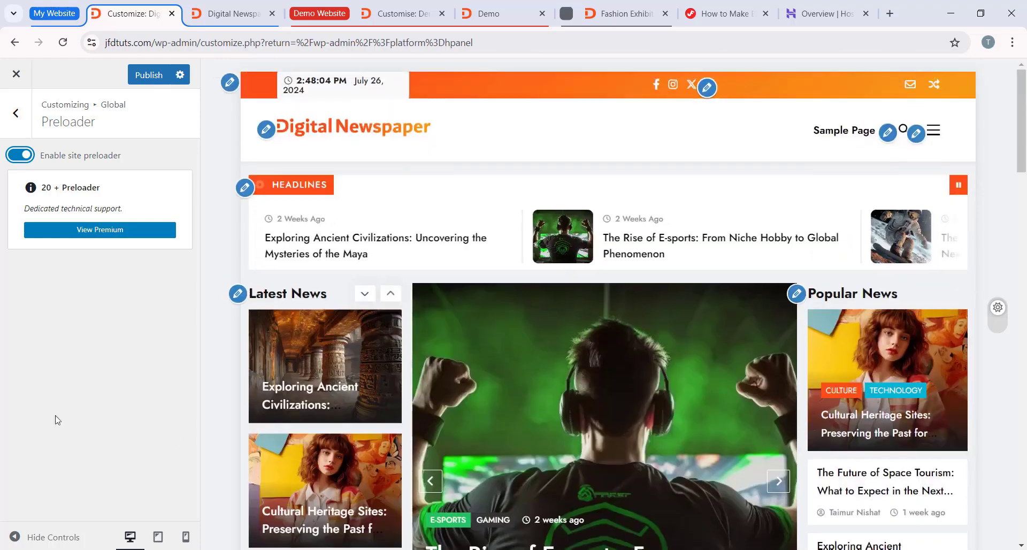
pyautogui.scroll(-4, 605, 236)
pyautogui.scroll(4, 605, 236)
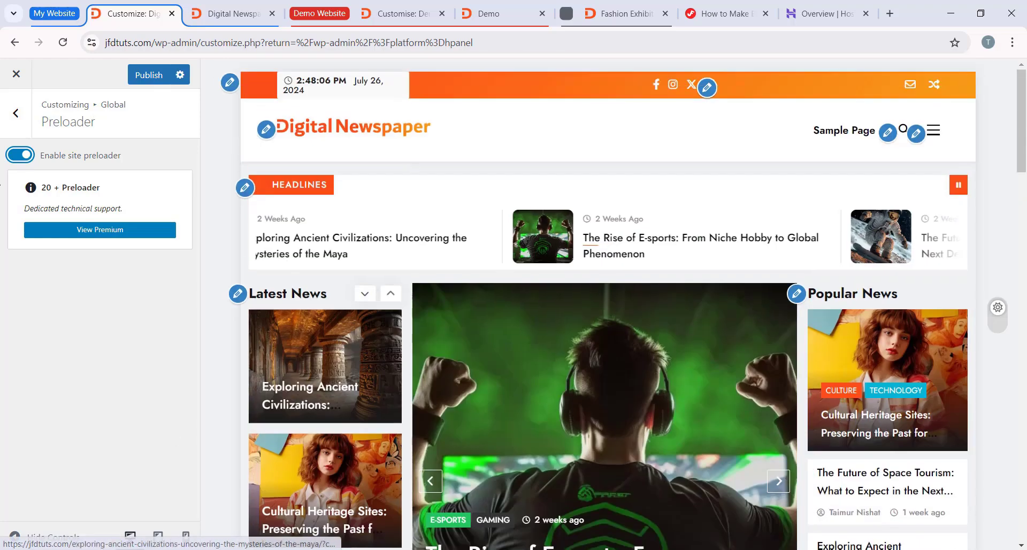
pyautogui.click(27, 156)
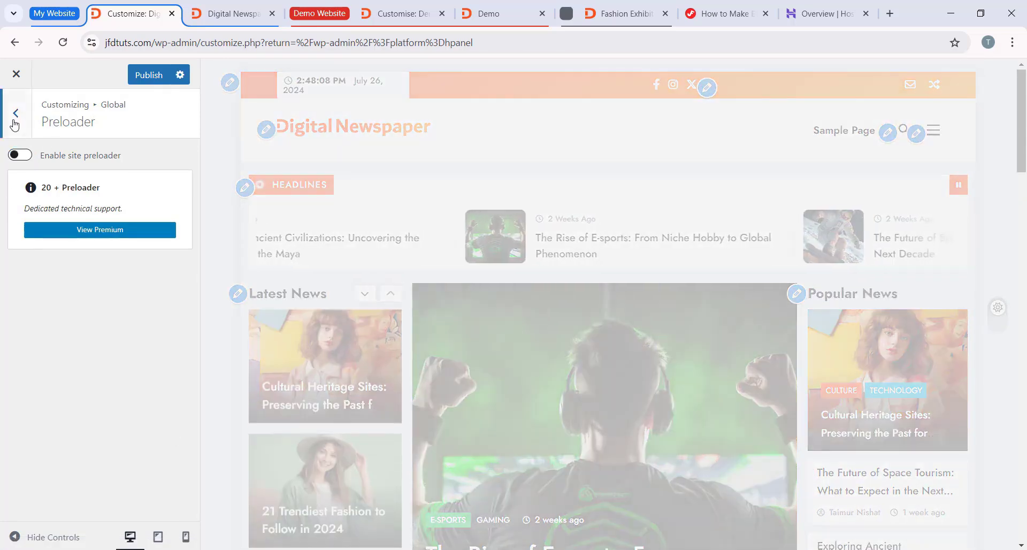
pyautogui.click(16, 113)
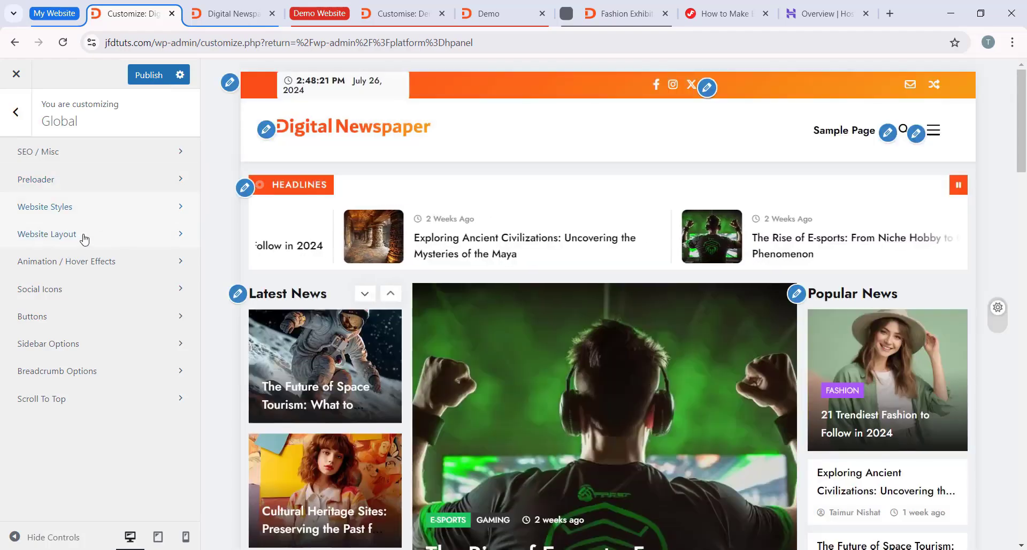
# Step: Try the full-width option in the Website Layout settings, check it in the site preview and restore the boxed layout
pyautogui.click(88, 243)
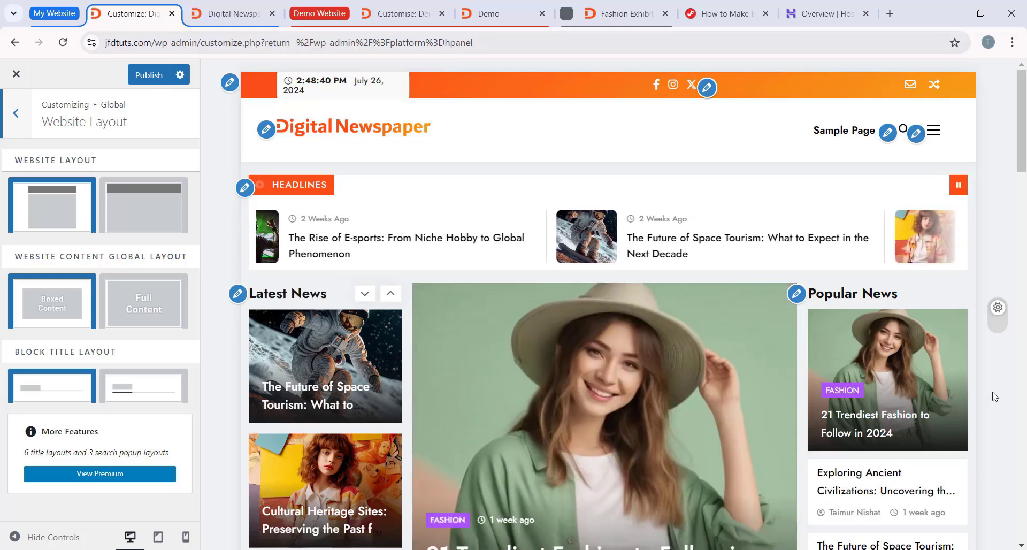
pyautogui.click(142, 210)
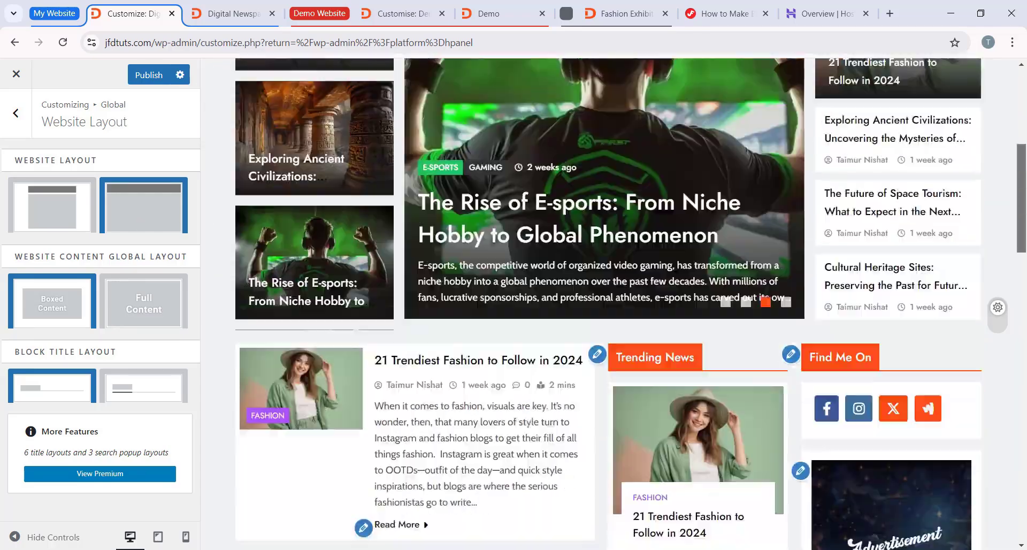
pyautogui.click(53, 215)
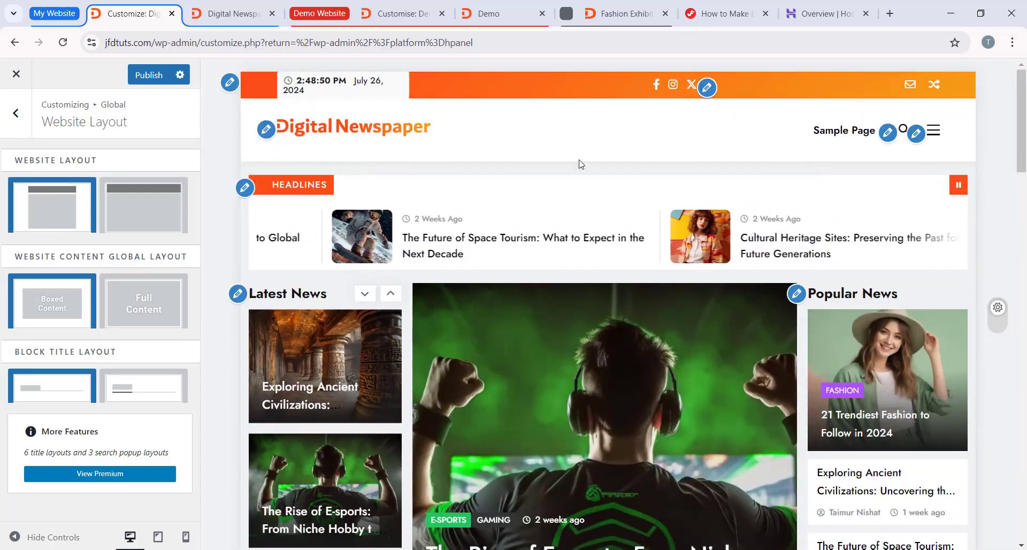
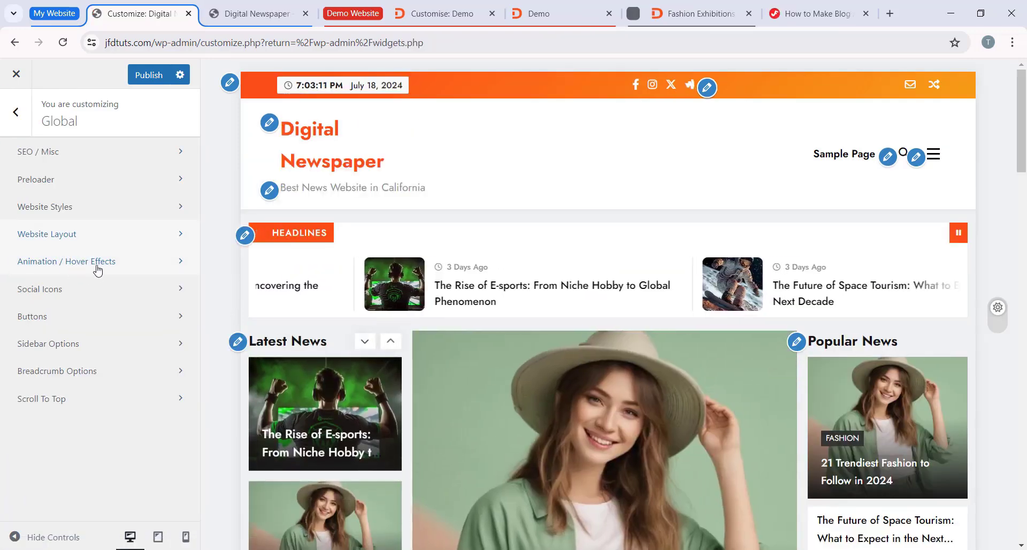
# Step: Open the Animation / Hover Effects settings and examine the current post title hover effect in the site preview
pyautogui.click(89, 263)
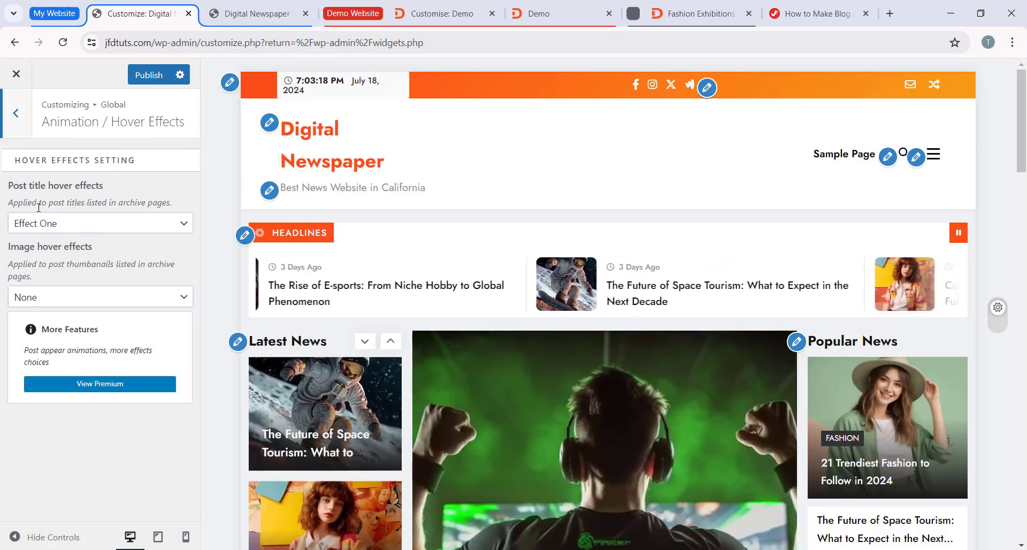
pyautogui.scroll(-3, 328, 267)
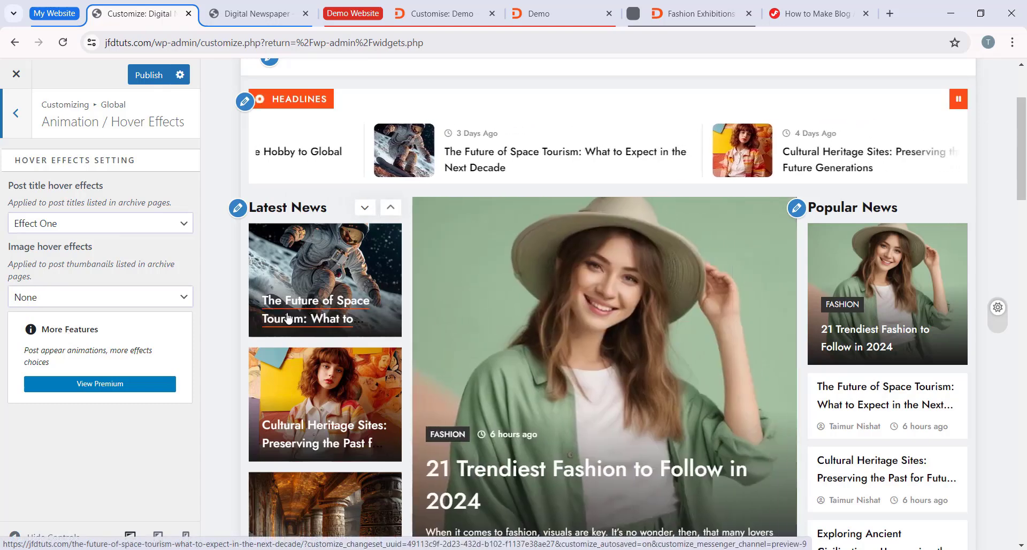
pyautogui.scroll(-1, 299, 311)
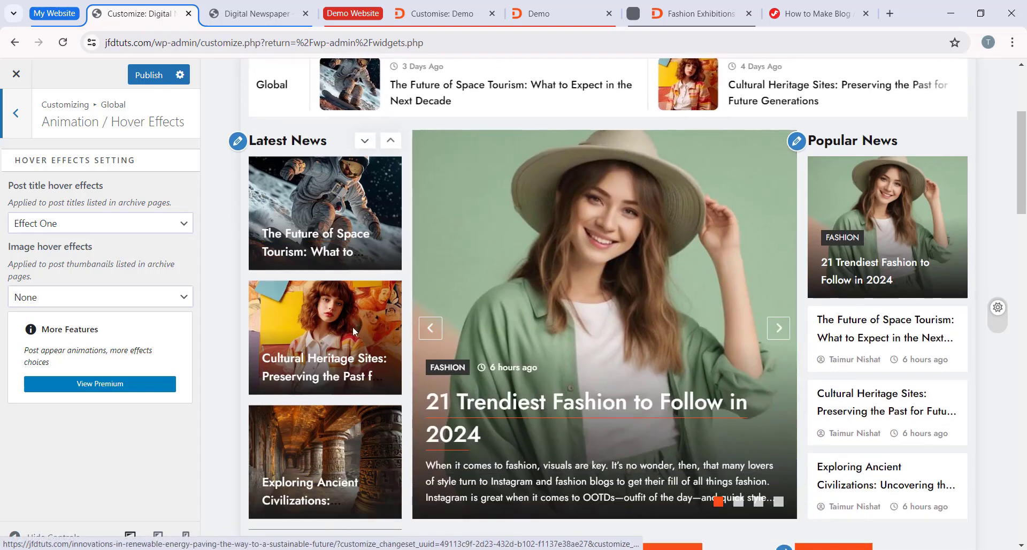
pyautogui.scroll(-1, 299, 323)
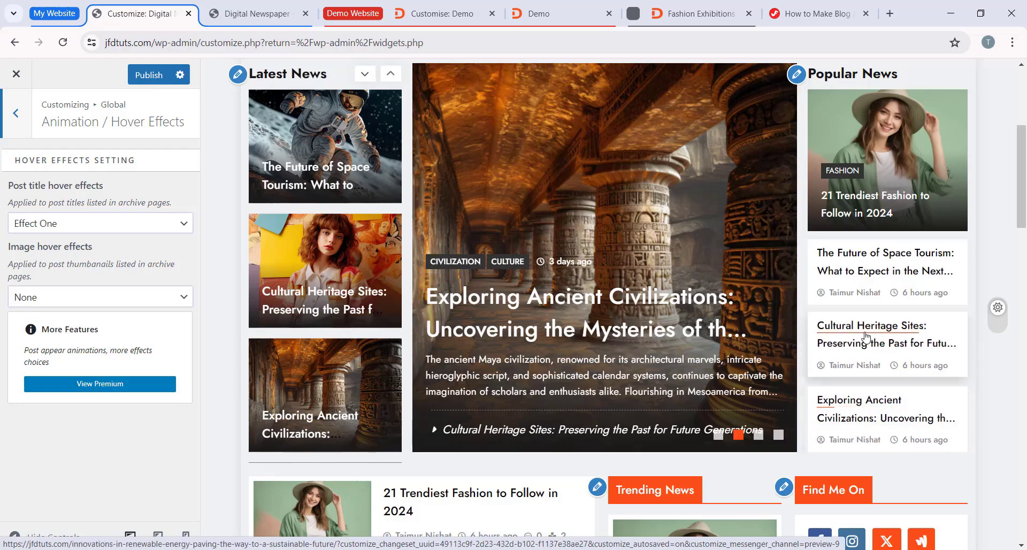
# Step: Try Effect Two for the post title hover effects and check it in the site preview
pyautogui.click(102, 226)
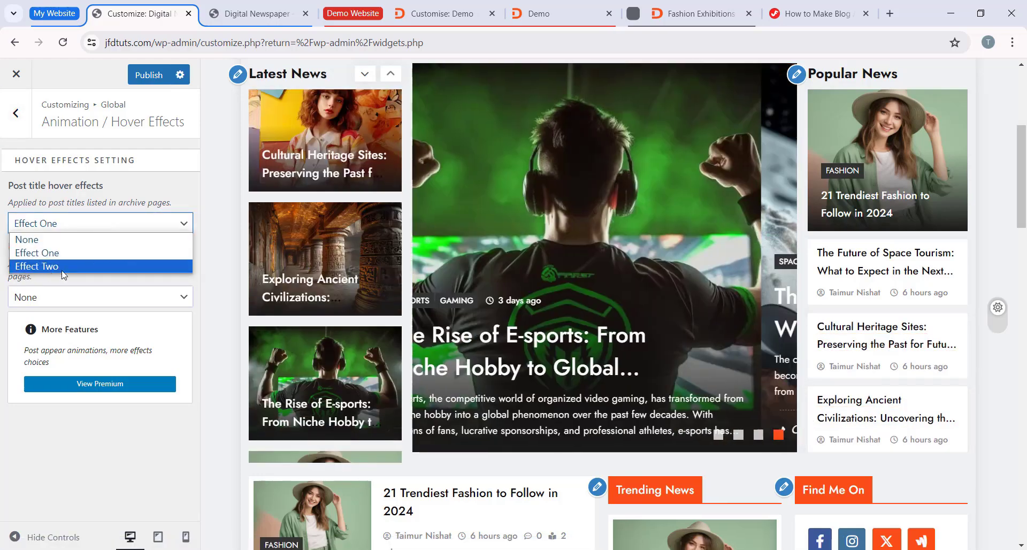
pyautogui.click(49, 269)
pyautogui.scroll(1, 584, 322)
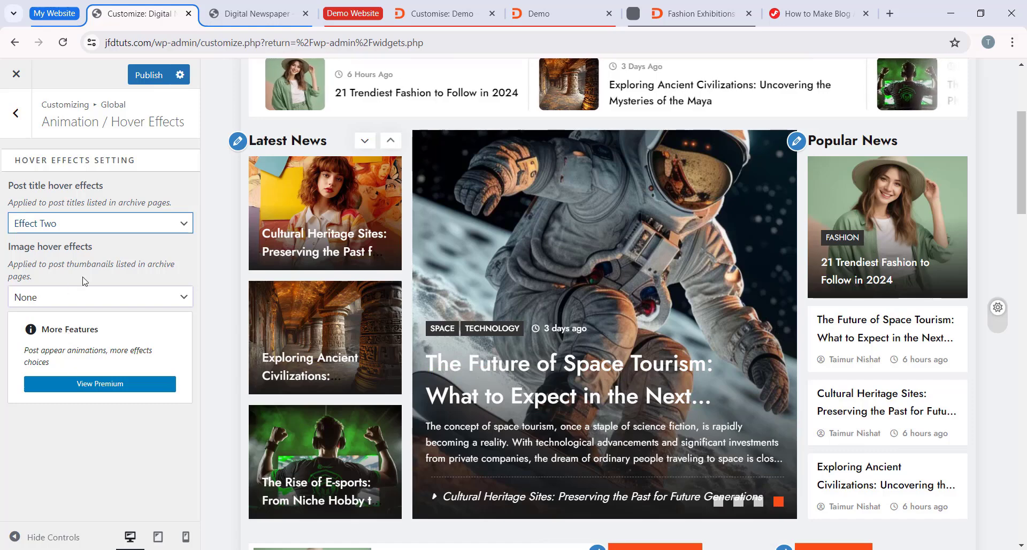
# Step: Set the post title hover effects to Effect One, check the titles in the preview and publish the changes
pyautogui.click(57, 229)
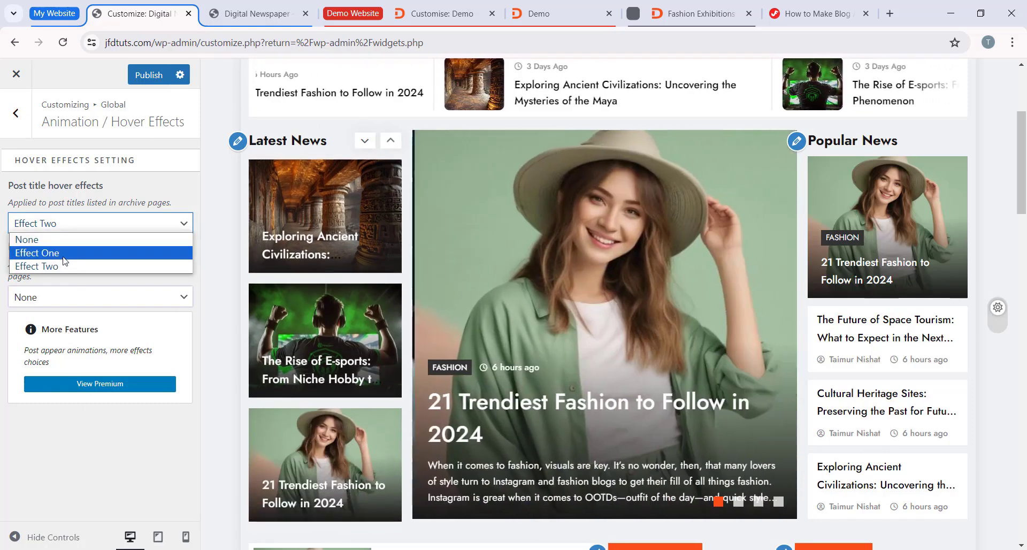
pyautogui.click(63, 257)
pyautogui.scroll(-3, 523, 293)
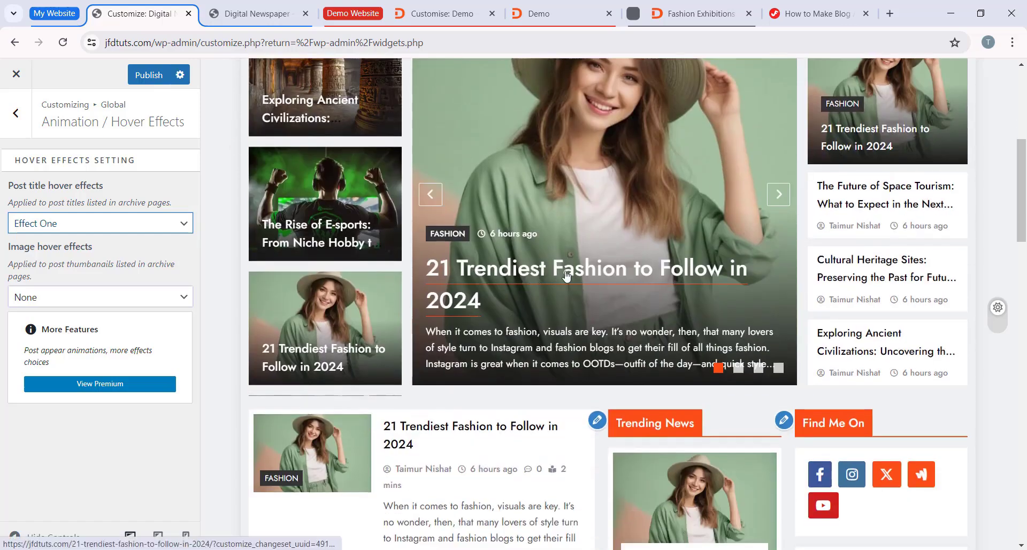
pyautogui.scroll(3, 862, 276)
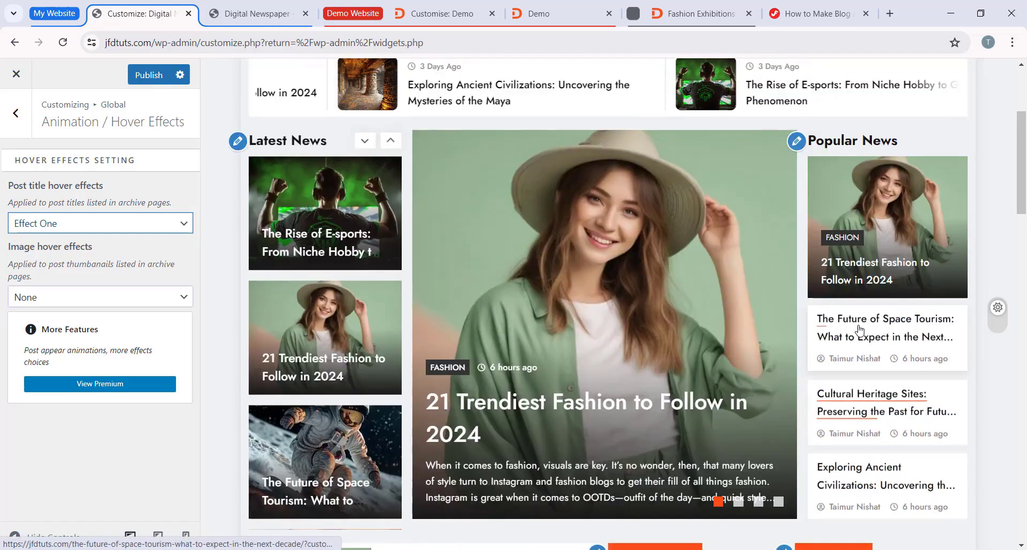
pyautogui.click(149, 75)
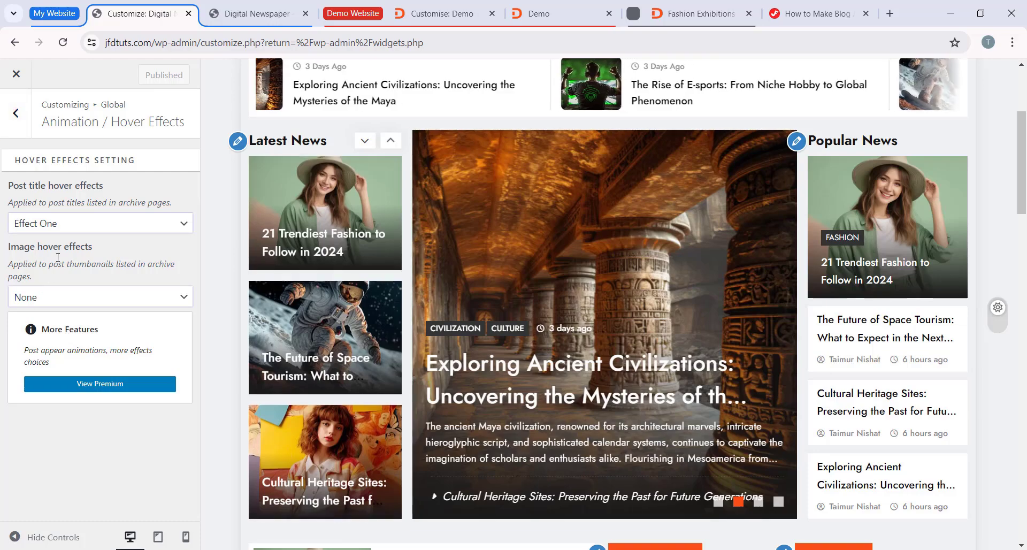
# Step: Try Effect One for the image hover effects, restore None and return to the Global options
pyautogui.click(74, 296)
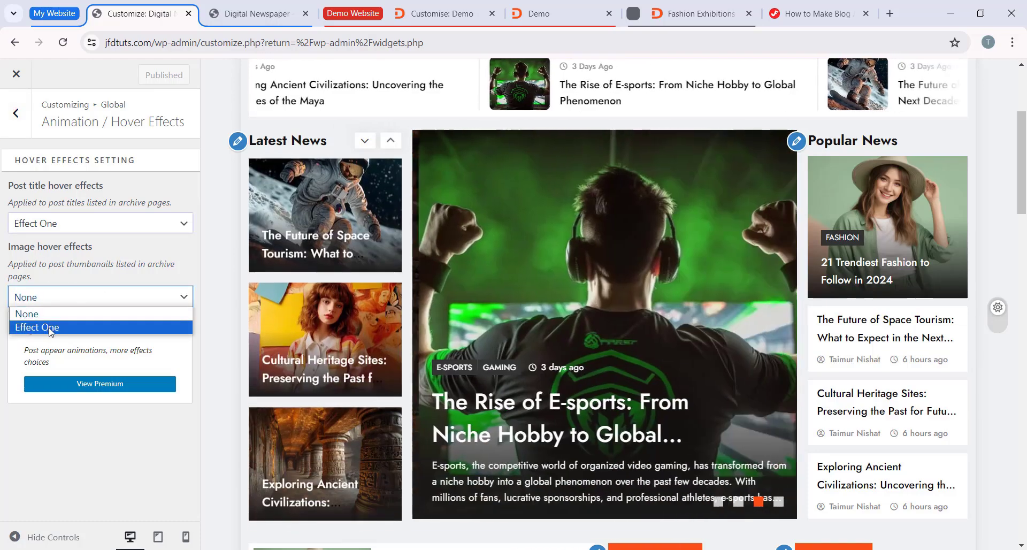
pyautogui.click(49, 327)
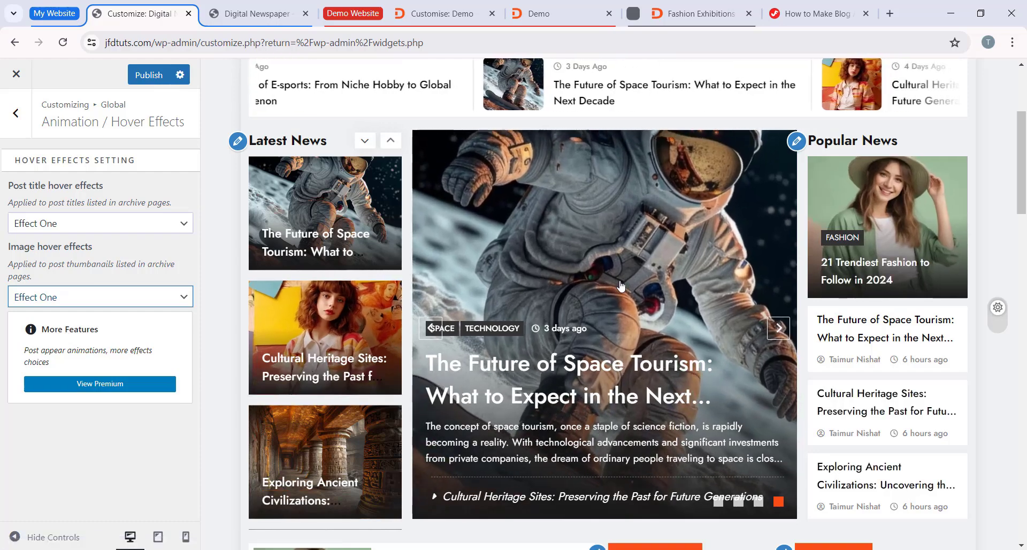
pyautogui.click(72, 298)
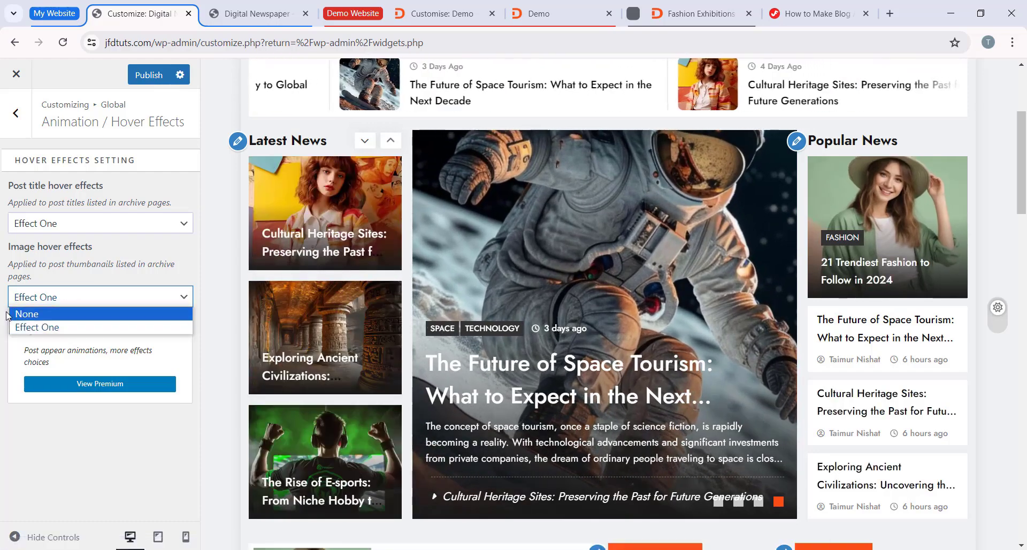
pyautogui.click(32, 314)
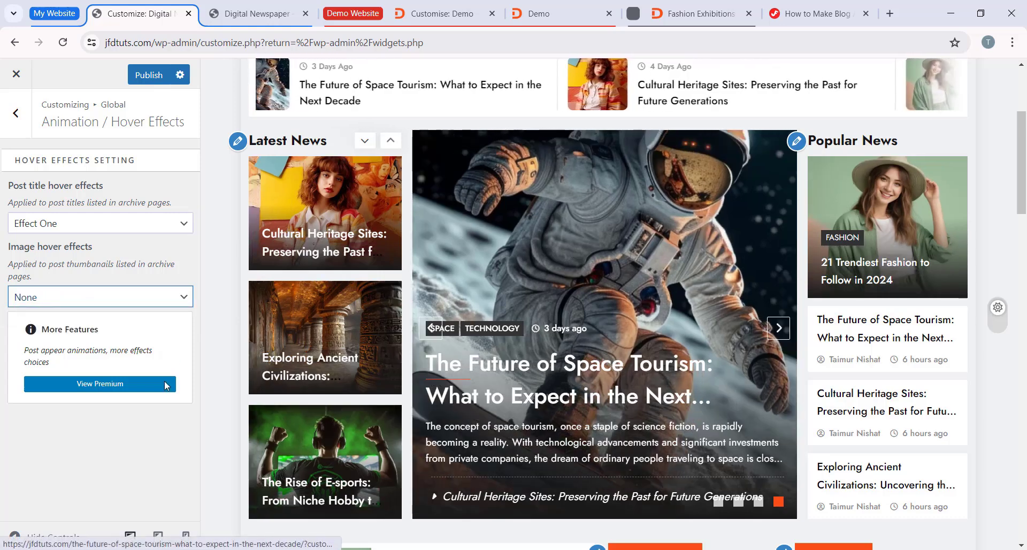
pyautogui.click(27, 126)
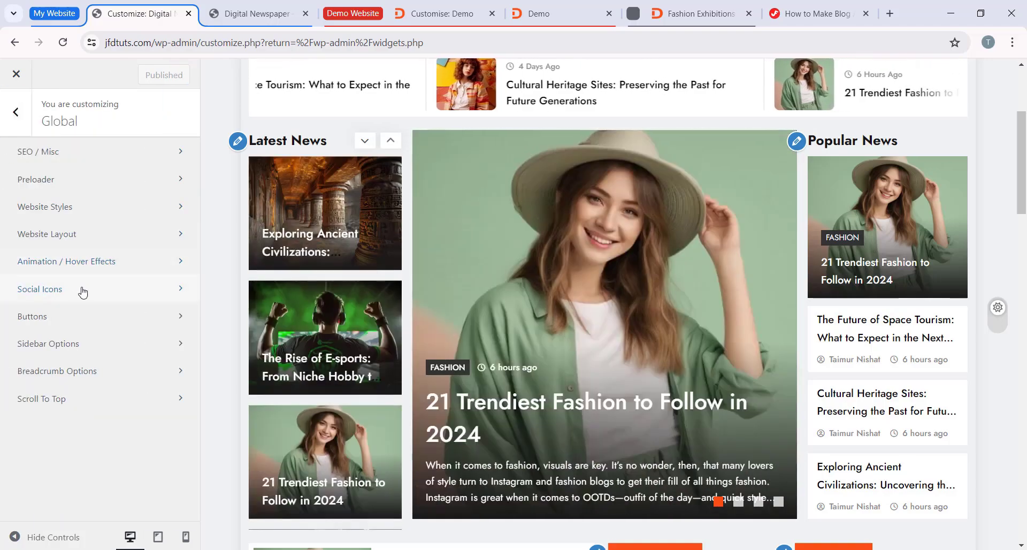
# Step: Open the Social Icons settings and compare the listed icons with the Find Me On widget in the preview
pyautogui.click(82, 291)
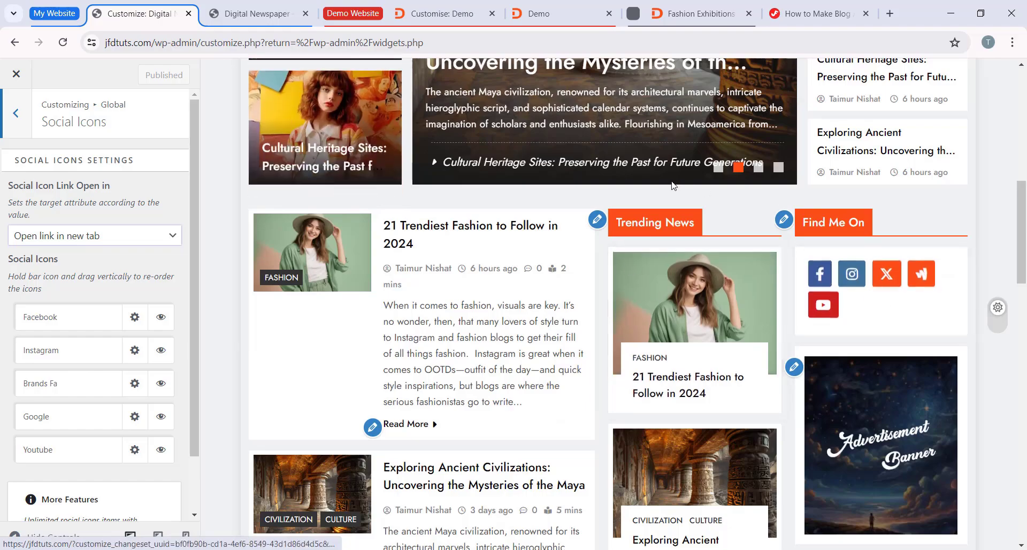
pyautogui.scroll(2, 827, 184)
pyautogui.scroll(-2, 838, 384)
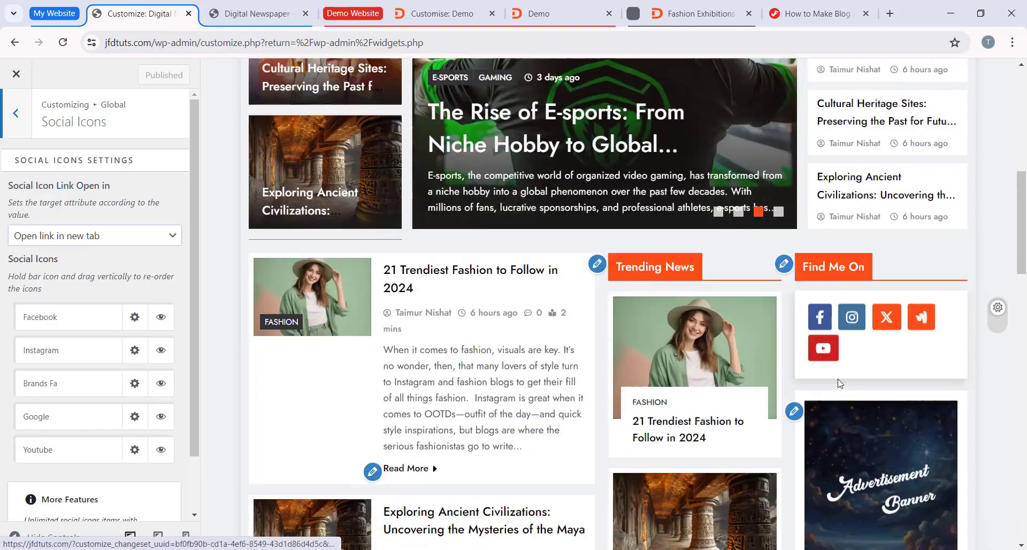
pyautogui.scroll(-2, 847, 302)
pyautogui.scroll(-1, 71, 245)
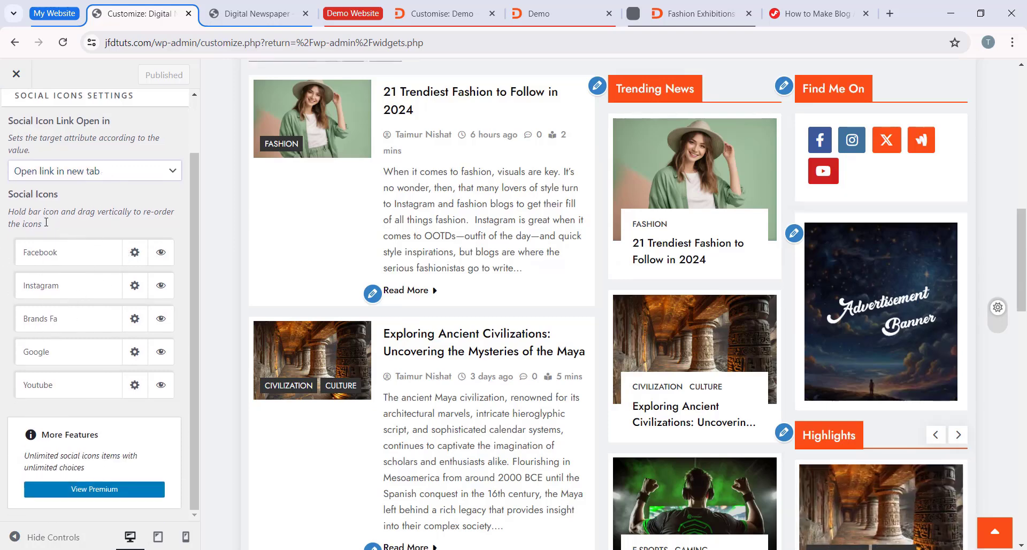
# Step: Enter # as the Facebook icon's URL and hide the Youtube entry in the social icons list
pyautogui.click(138, 257)
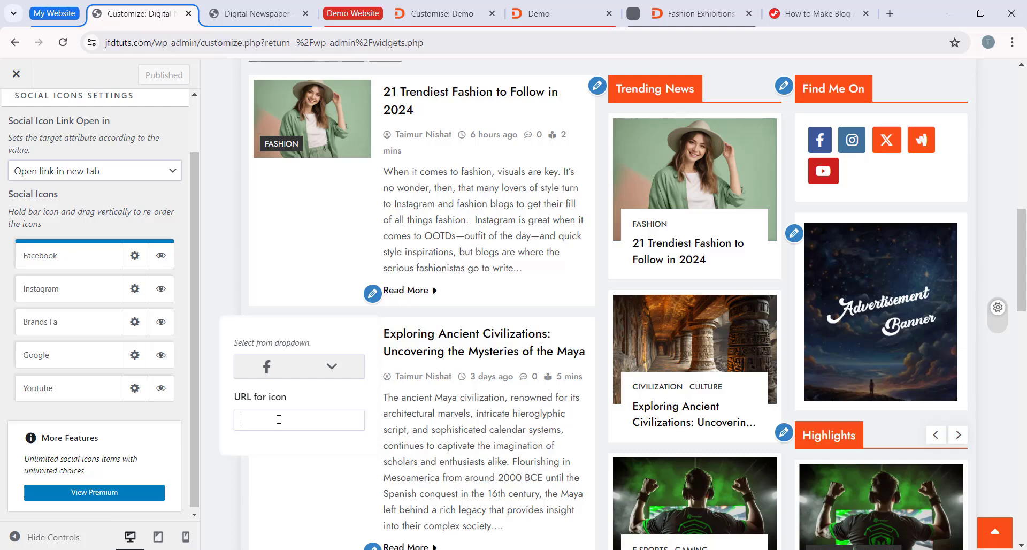
pyautogui.write('#')
pyautogui.scroll(1, 161, 395)
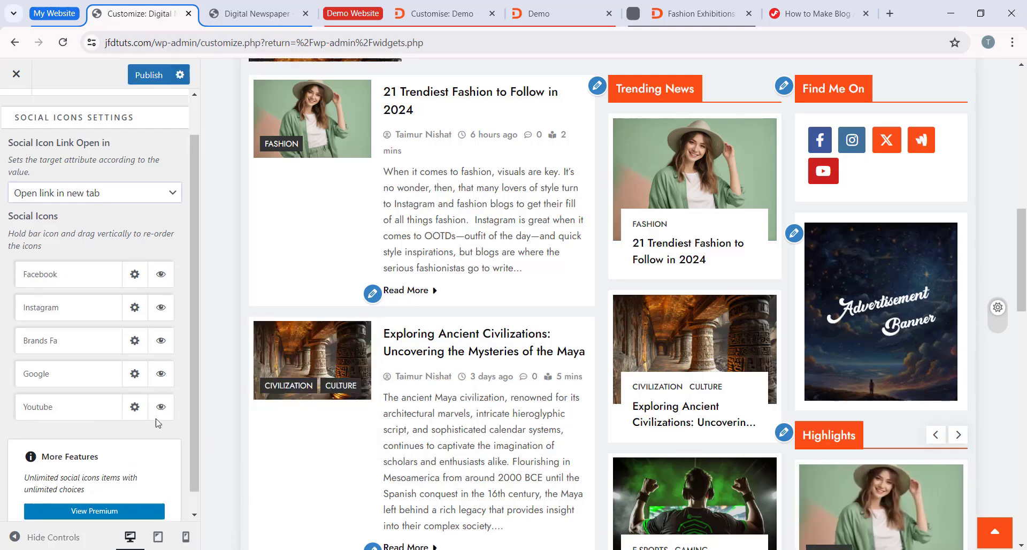
pyautogui.click(161, 408)
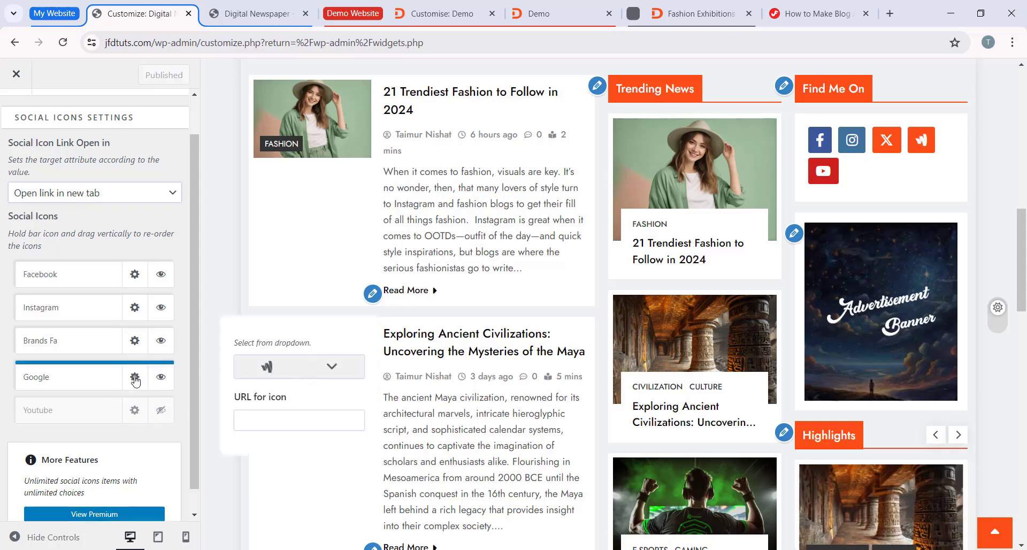
# Step: Browse the available icons in the social icon picker, close it and return to the Global options
pyautogui.click(331, 366)
pyautogui.scroll(-20, 291, 374)
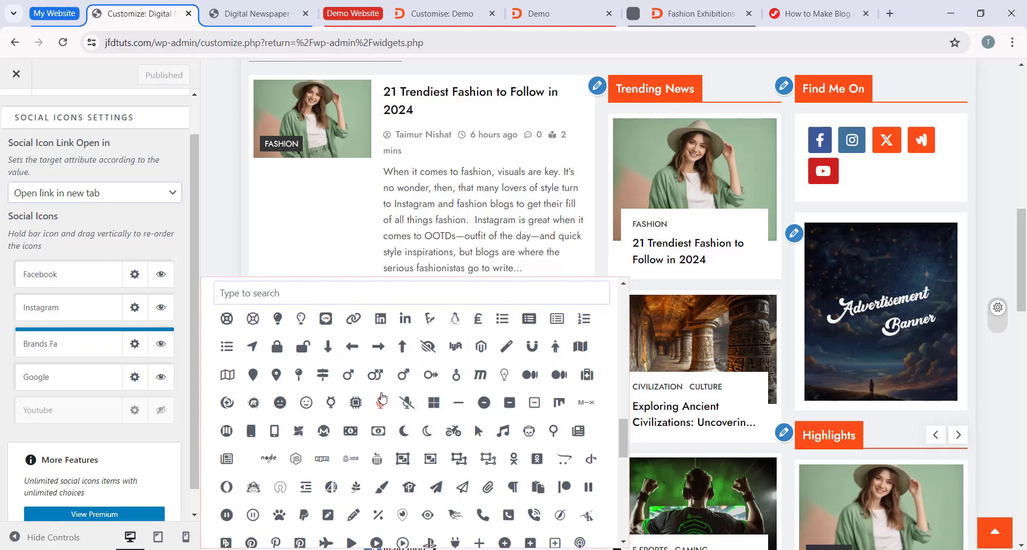
pyautogui.scroll(20, 264, 391)
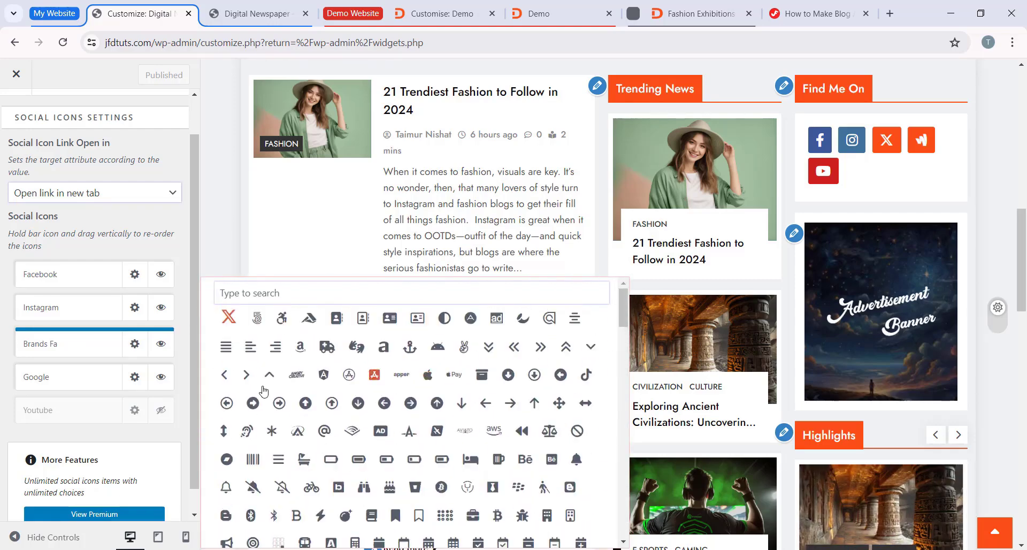
pyautogui.click(167, 342)
pyautogui.click(14, 129)
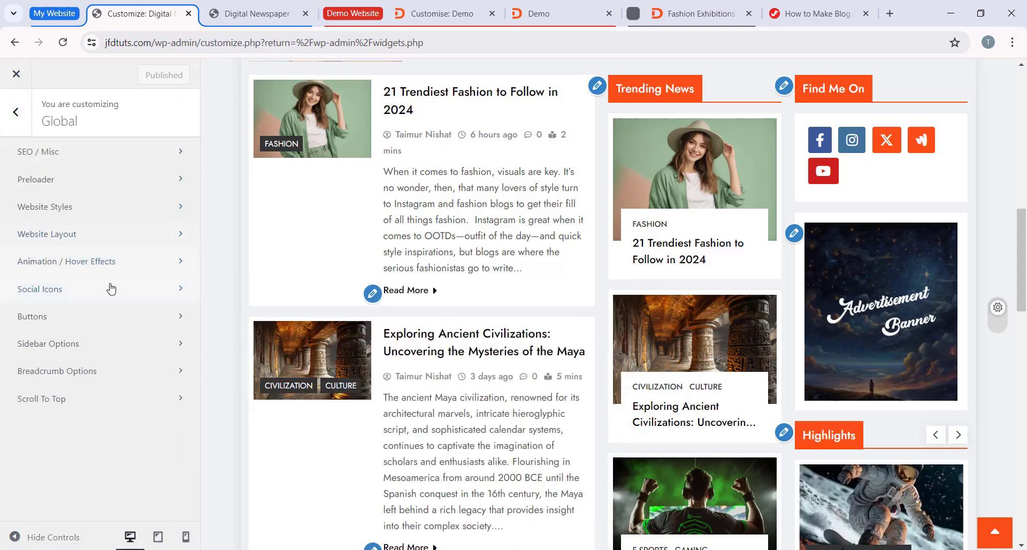
# Step: Review the Buttons settings against the Read More links in the preview and glance at the Sidebar Options
pyautogui.click(83, 317)
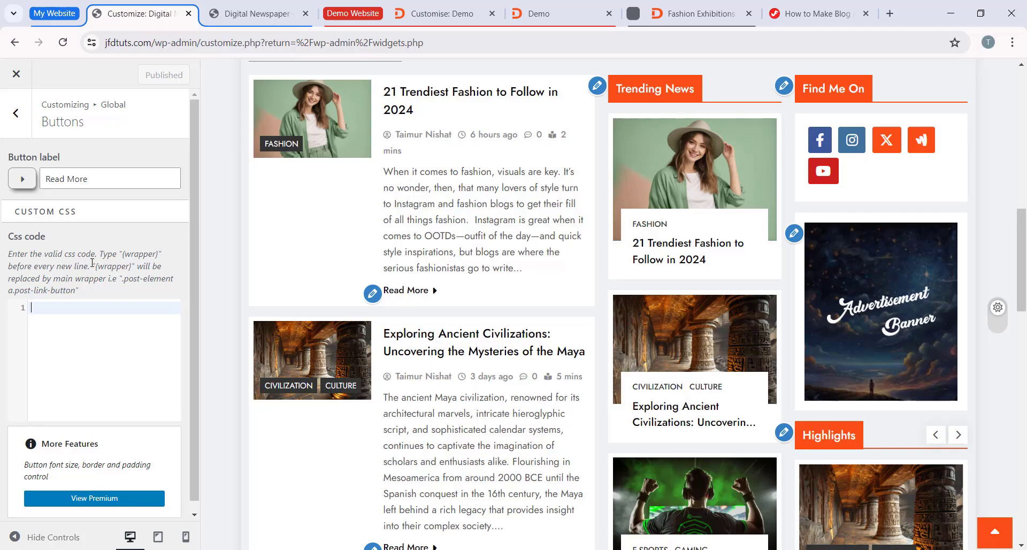
pyautogui.scroll(4, 309, 229)
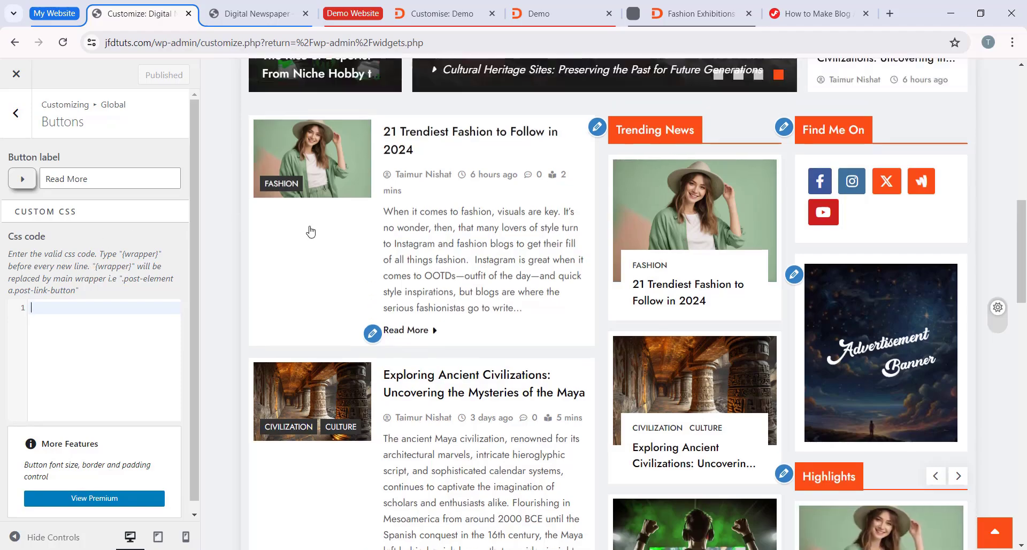
pyautogui.scroll(-9, 307, 235)
pyautogui.scroll(4, 341, 282)
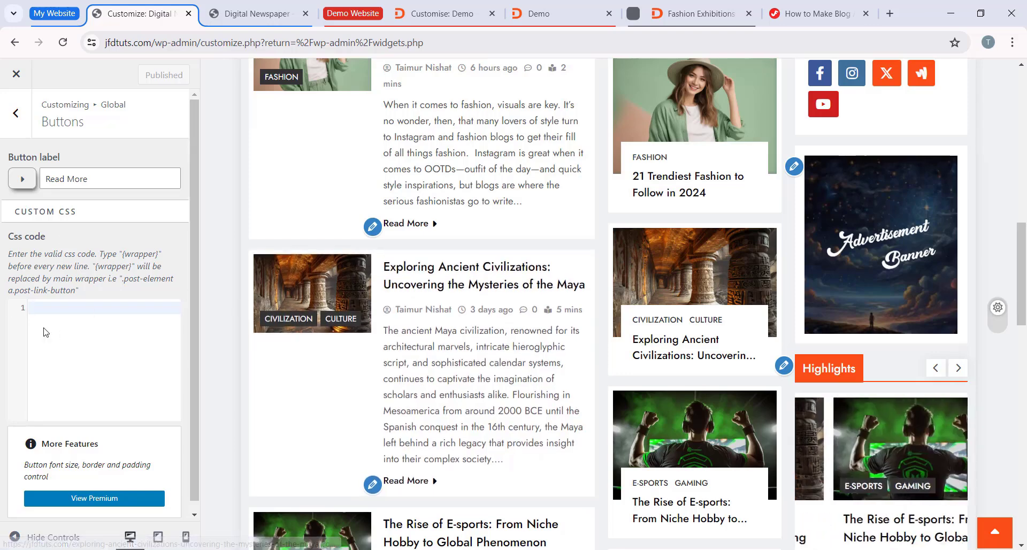
pyautogui.click(15, 113)
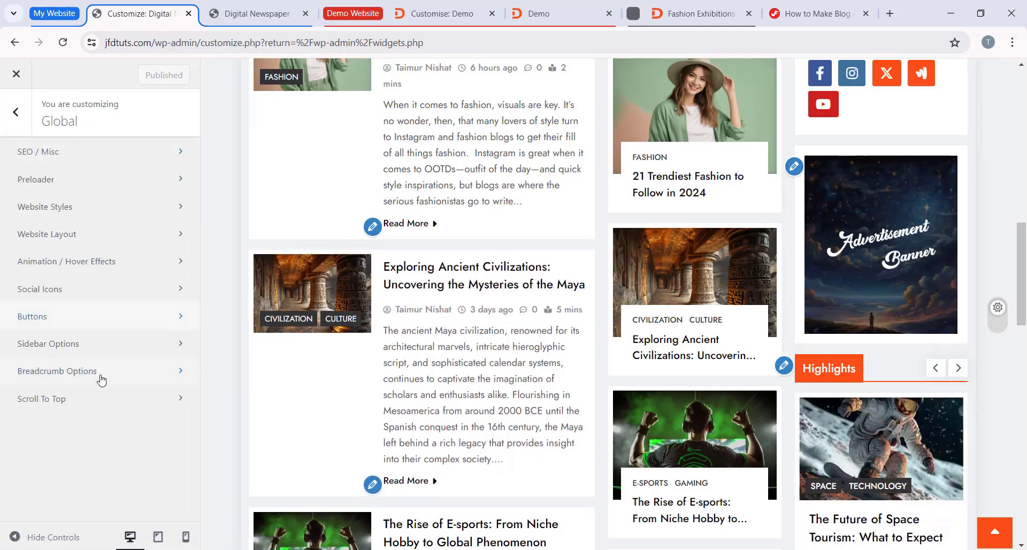
pyautogui.click(57, 353)
pyautogui.click(16, 115)
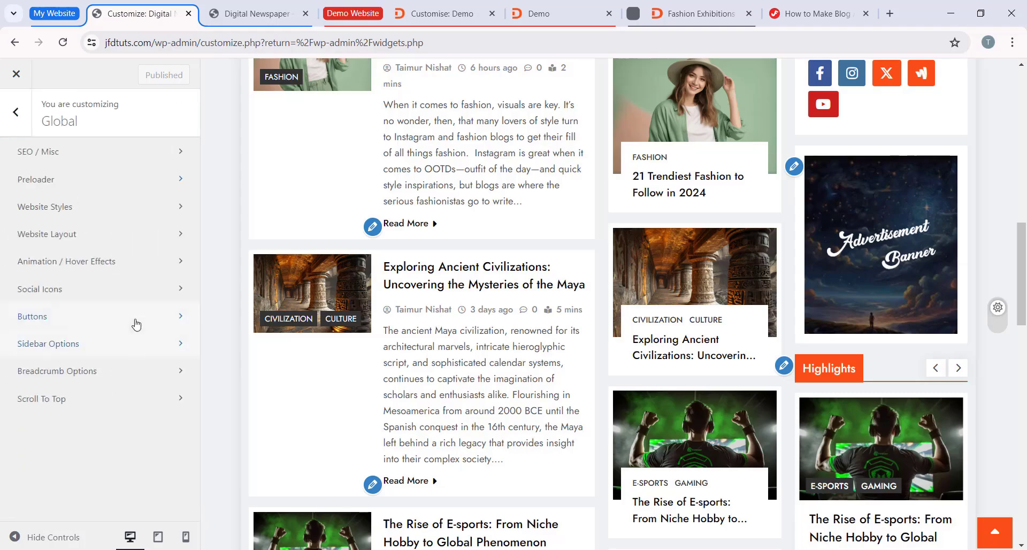
# Step: Open the Scroll To Top settings, test the scroll-to-top button in the preview and return to the main Customizer options
pyautogui.click(47, 401)
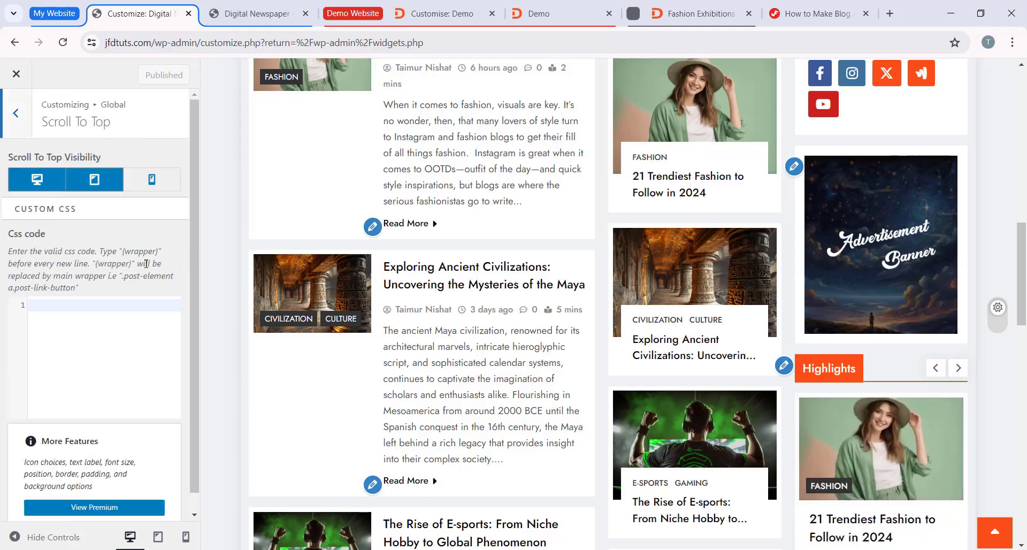
pyautogui.scroll(-15, 1000, 538)
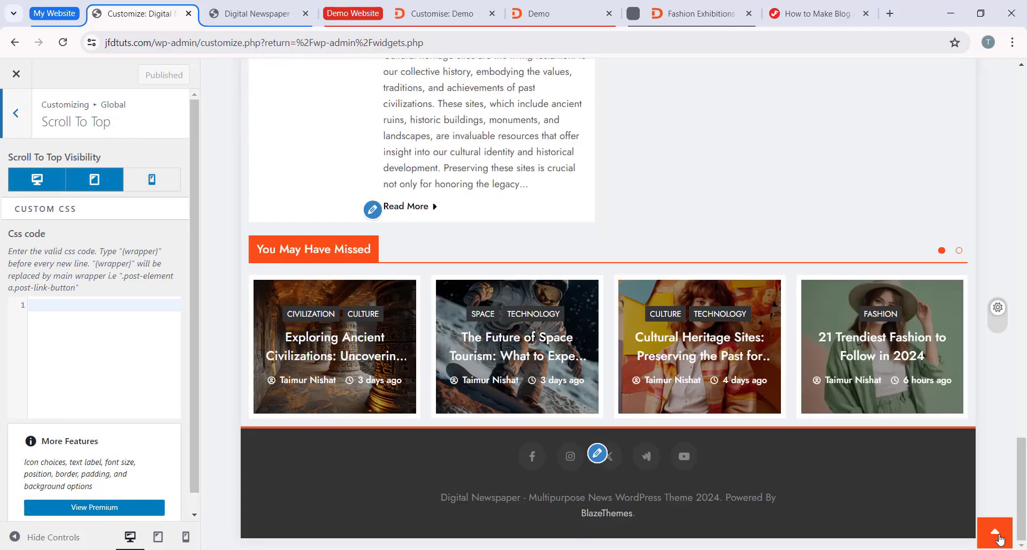
pyautogui.click(993, 533)
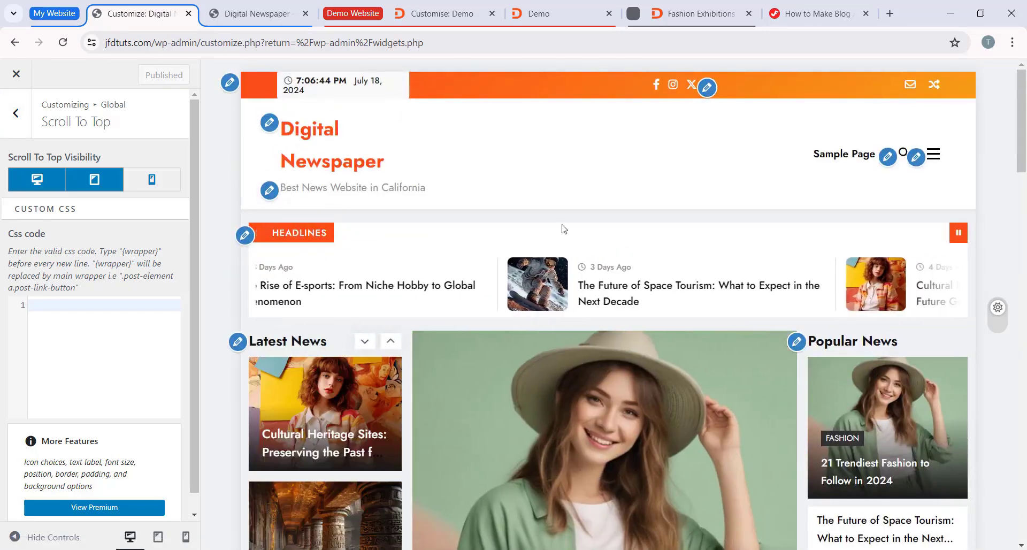
pyautogui.scroll(-10, 1024, 408)
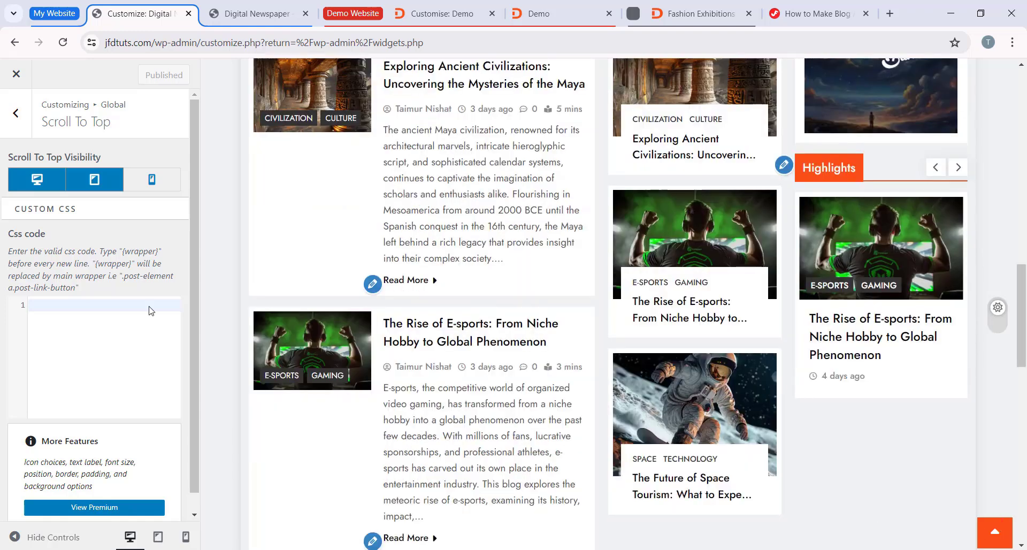
pyautogui.click(20, 114)
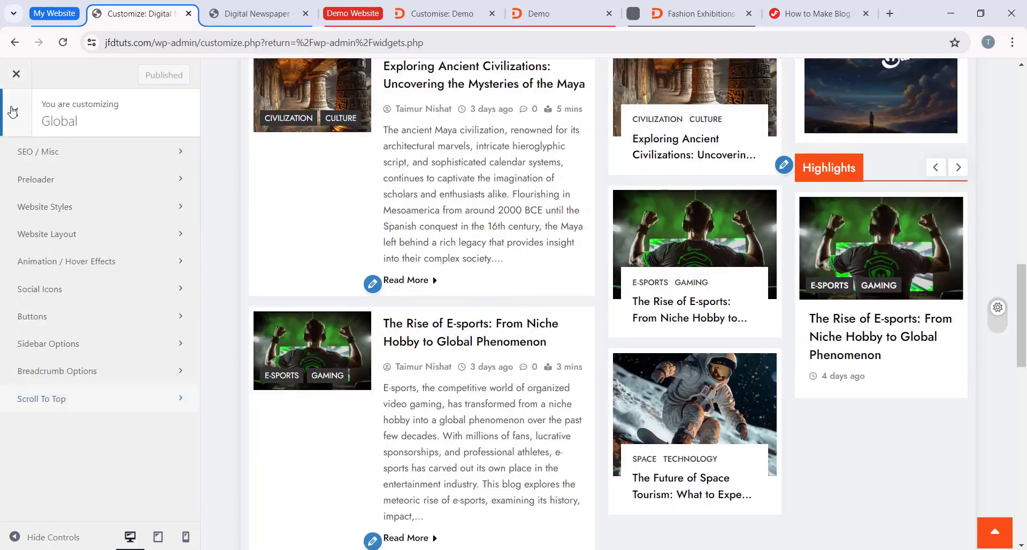
pyautogui.click(20, 115)
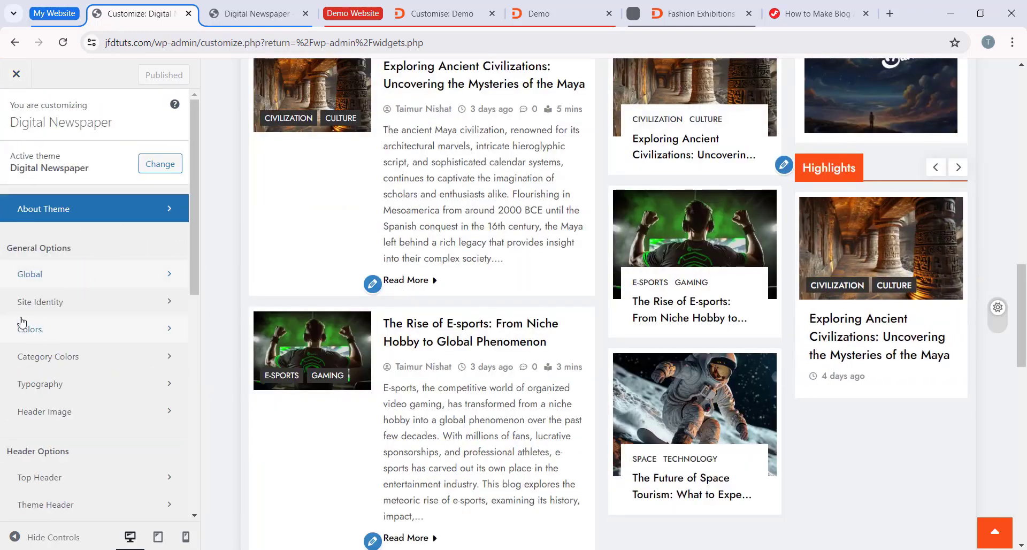
# Step: Open the Logo & Site Icon settings and set the uncropped diginews_logo.png image as the site logo
pyautogui.click(78, 312)
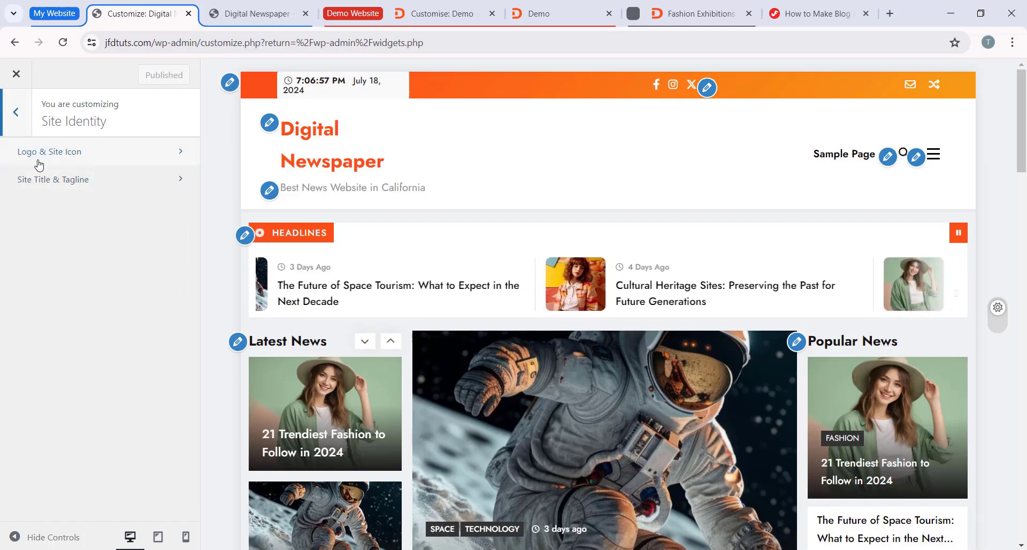
pyautogui.click(110, 159)
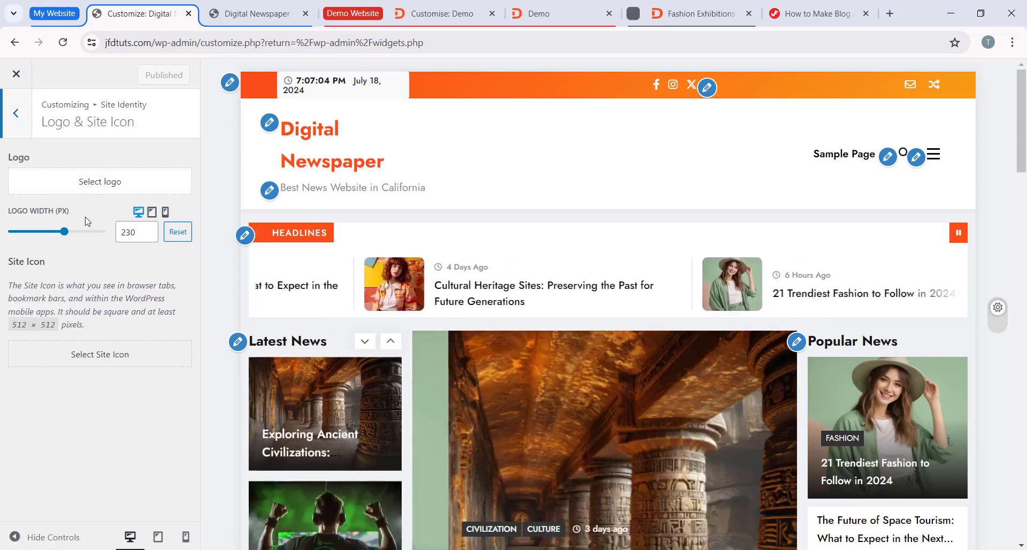
pyautogui.click(102, 190)
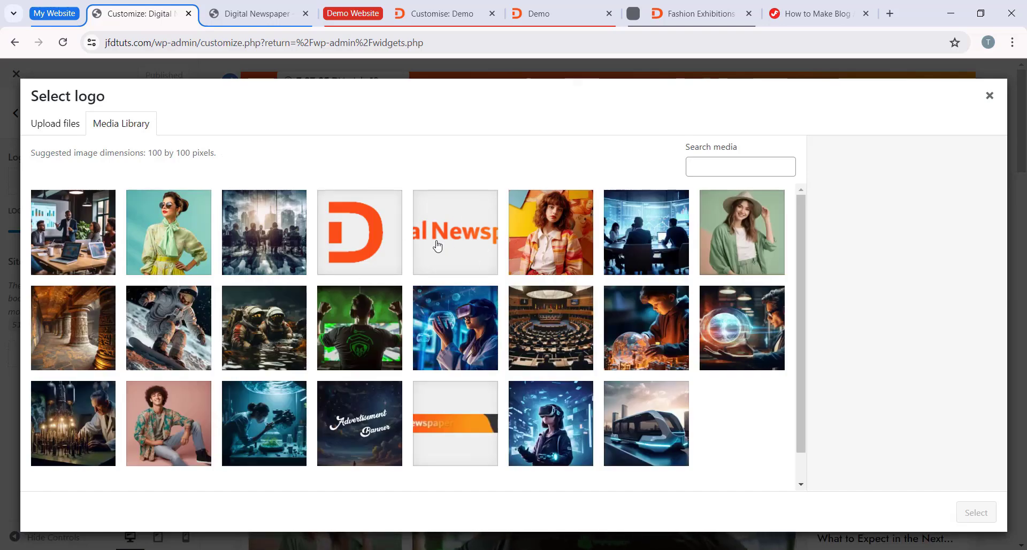
pyautogui.click(448, 242)
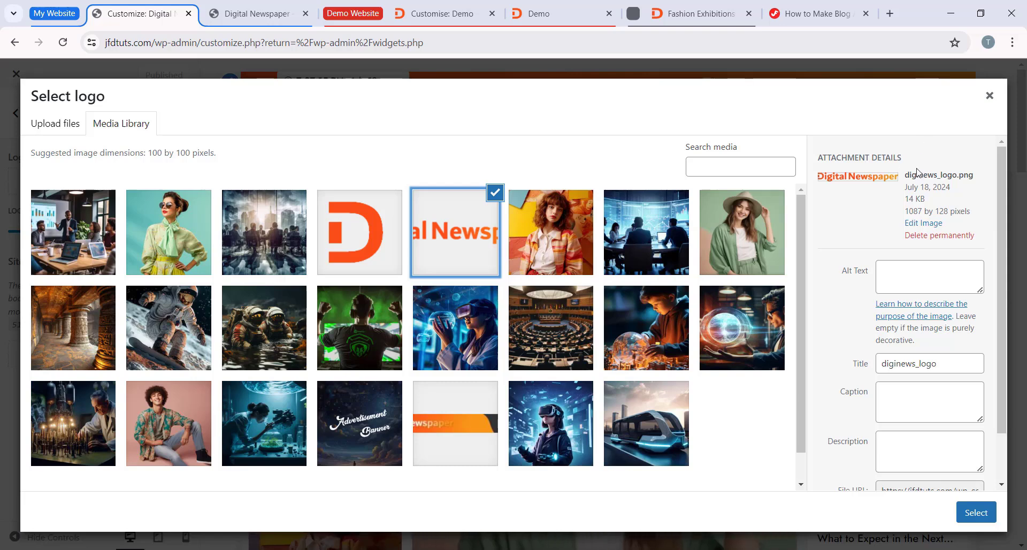
pyautogui.click(971, 513)
pyautogui.moveTo(474, 157); pyautogui.dragTo(357, 156)
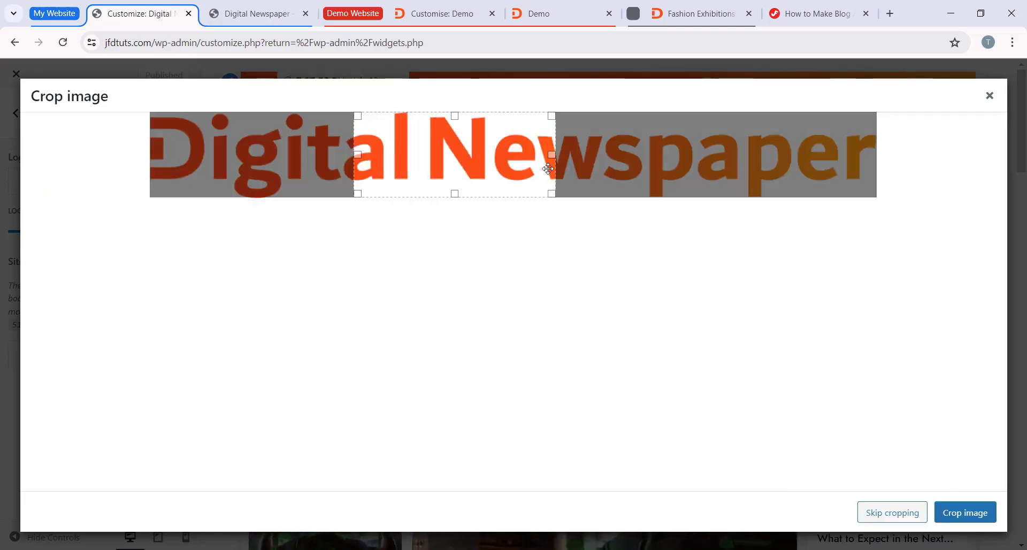
pyautogui.moveTo(551, 193); pyautogui.dragTo(696, 196)
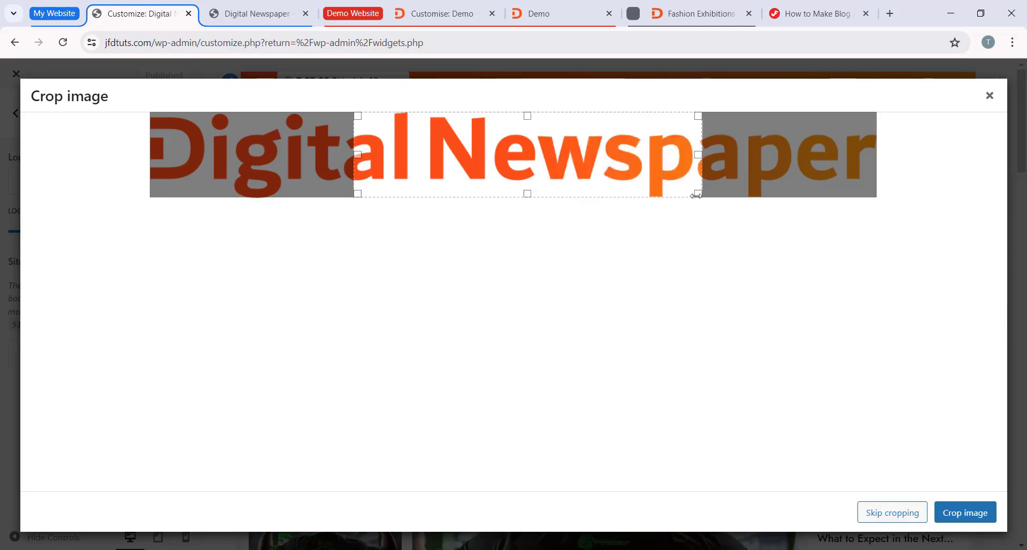
pyautogui.click(892, 513)
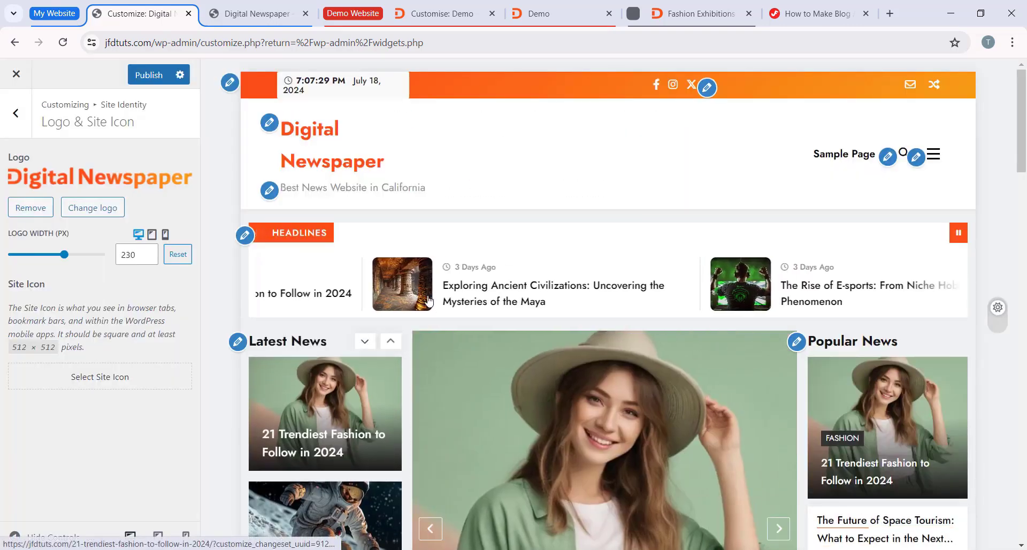
# Step: Check the new logo in the preview and turn off the display of the site title and site description
pyautogui.scroll(-2, 332, 274)
pyautogui.scroll(2, 332, 274)
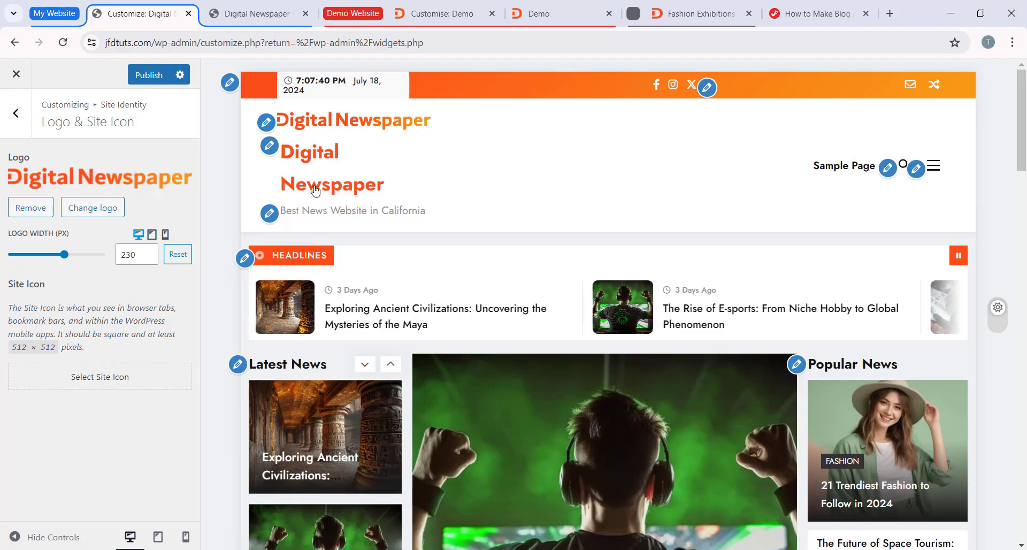
pyautogui.scroll(-3, 297, 174)
pyautogui.scroll(3, 332, 181)
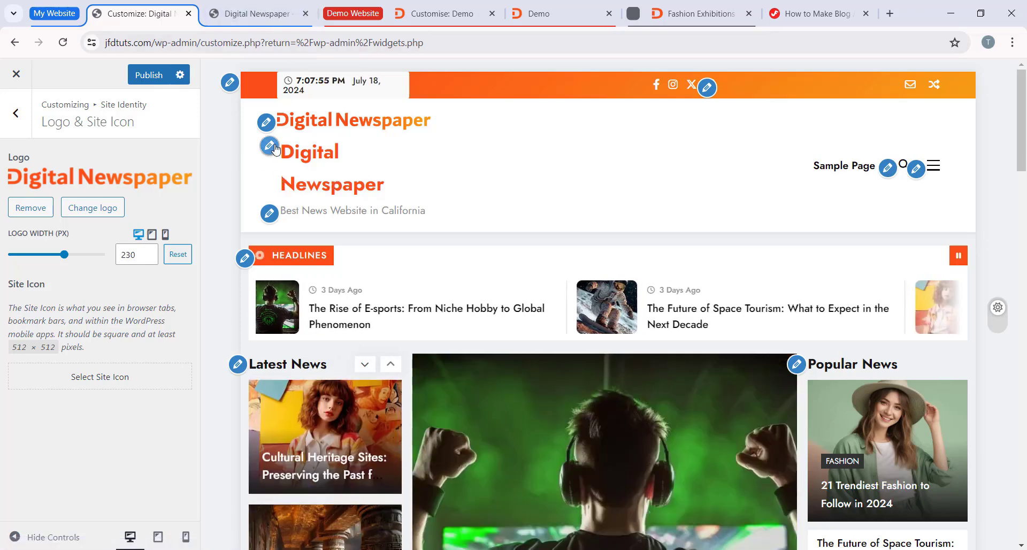
pyautogui.click(275, 148)
pyautogui.scroll(-1, 21, 478)
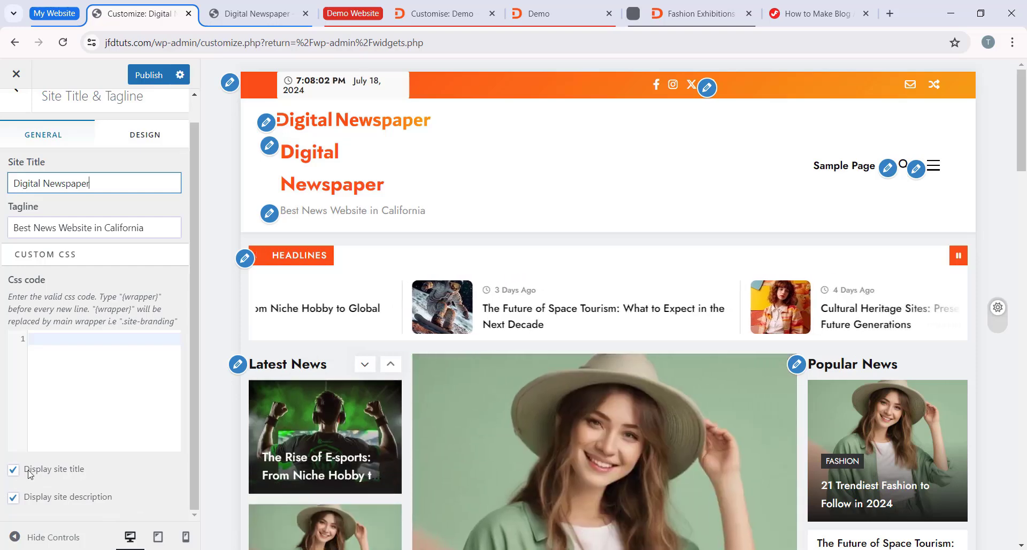
pyautogui.click(14, 470)
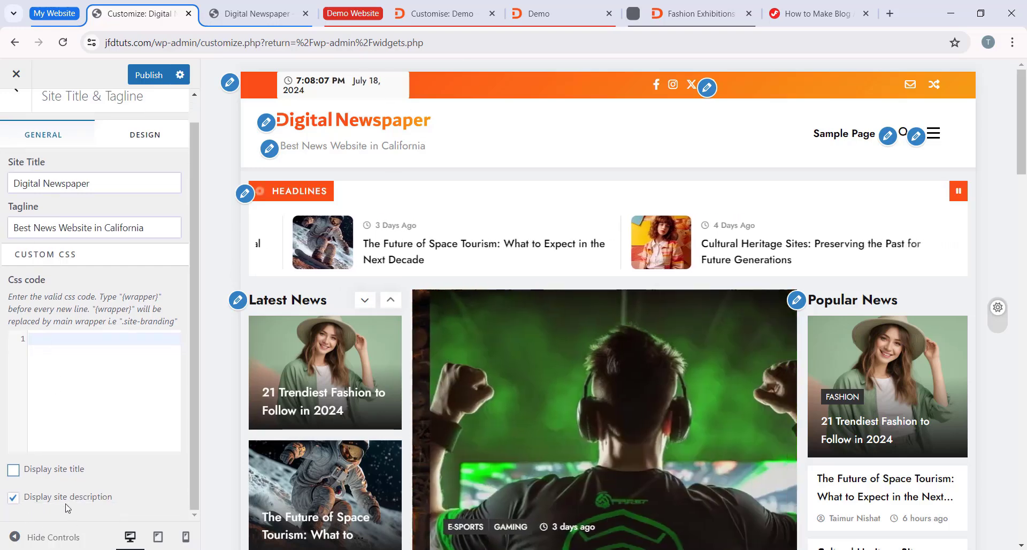
pyautogui.click(13, 498)
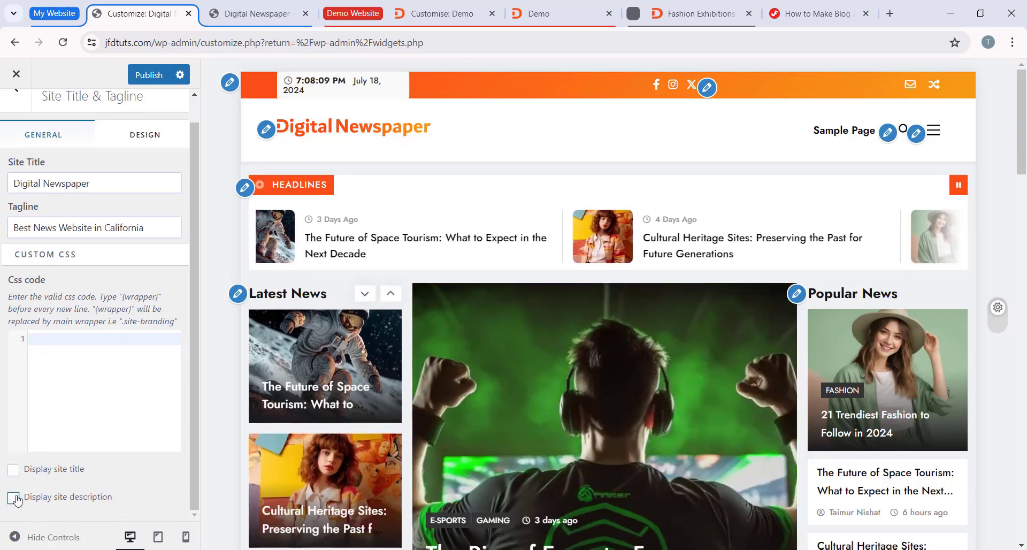
pyautogui.scroll(1, 64, 412)
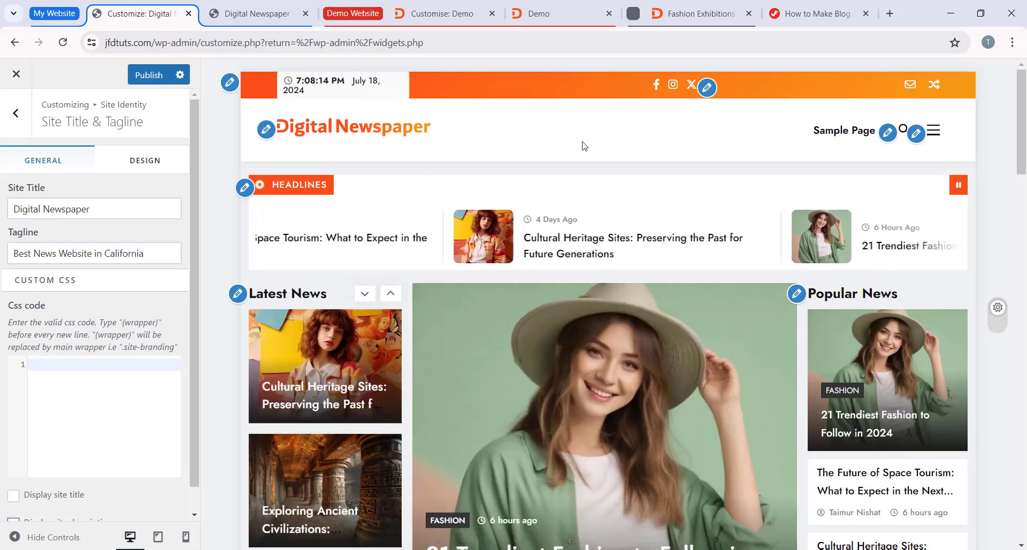
# Step: Set the uncropped diginews_fav.png image as the site icon and publish the changes
pyautogui.click(14, 123)
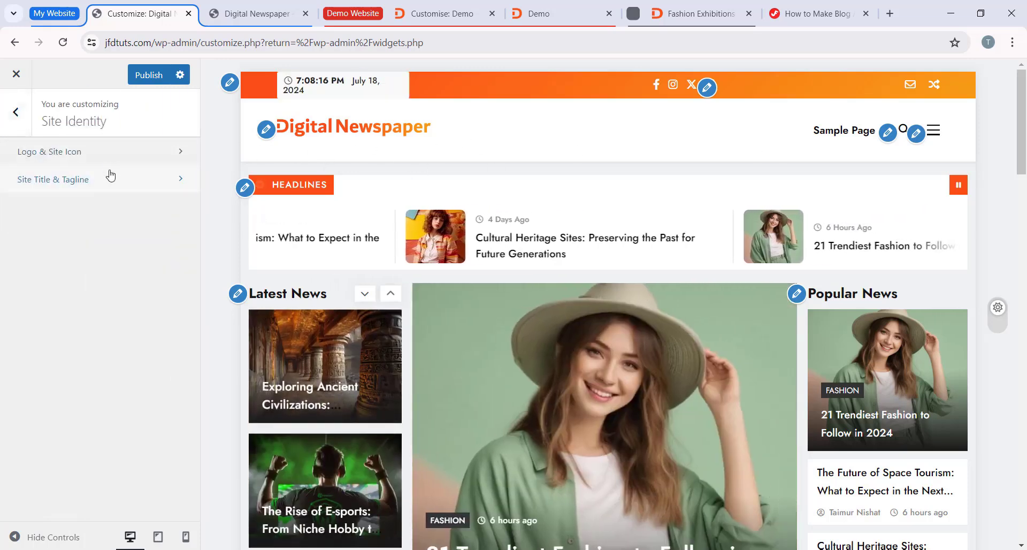
pyautogui.click(97, 155)
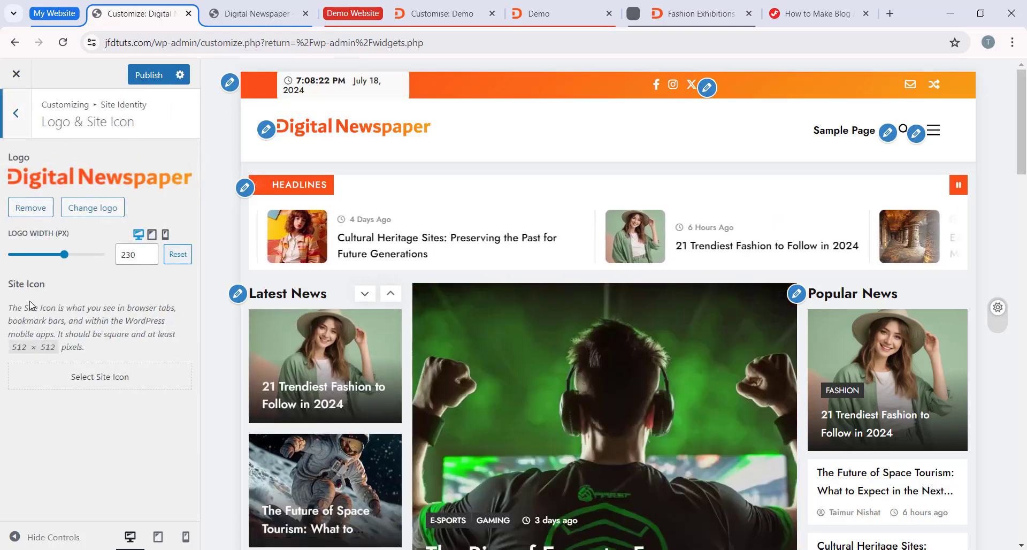
pyautogui.click(124, 381)
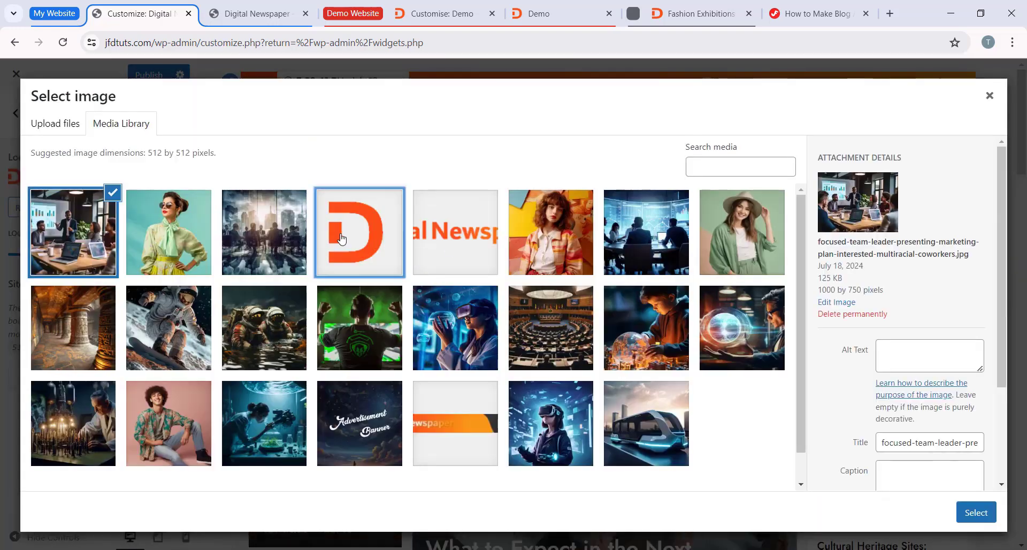
pyautogui.click(342, 239)
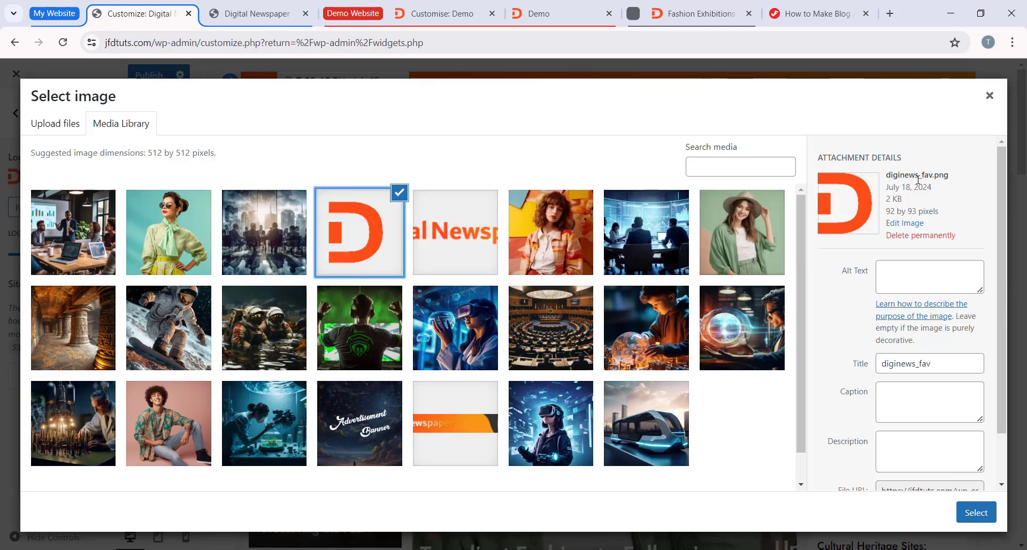
pyautogui.click(985, 514)
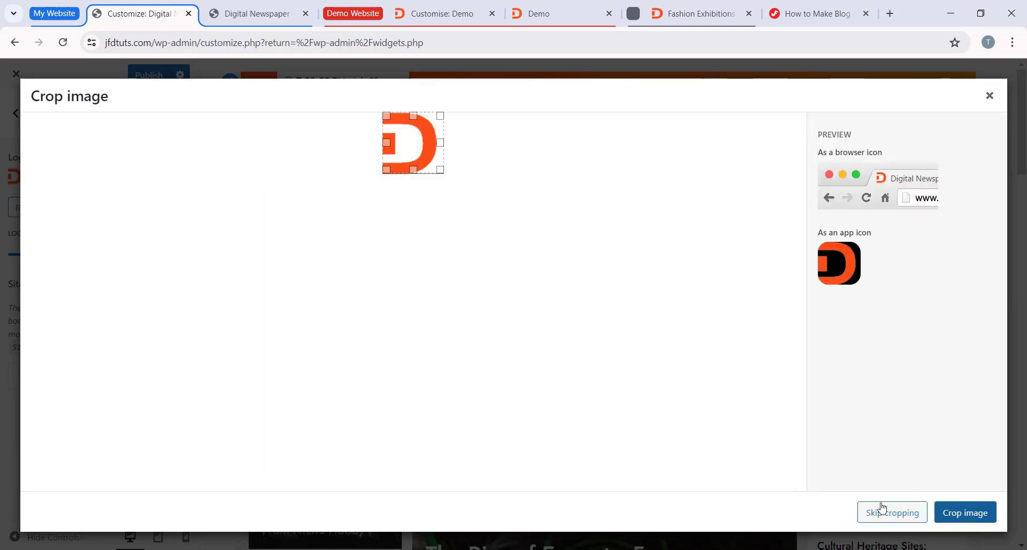
pyautogui.click(884, 509)
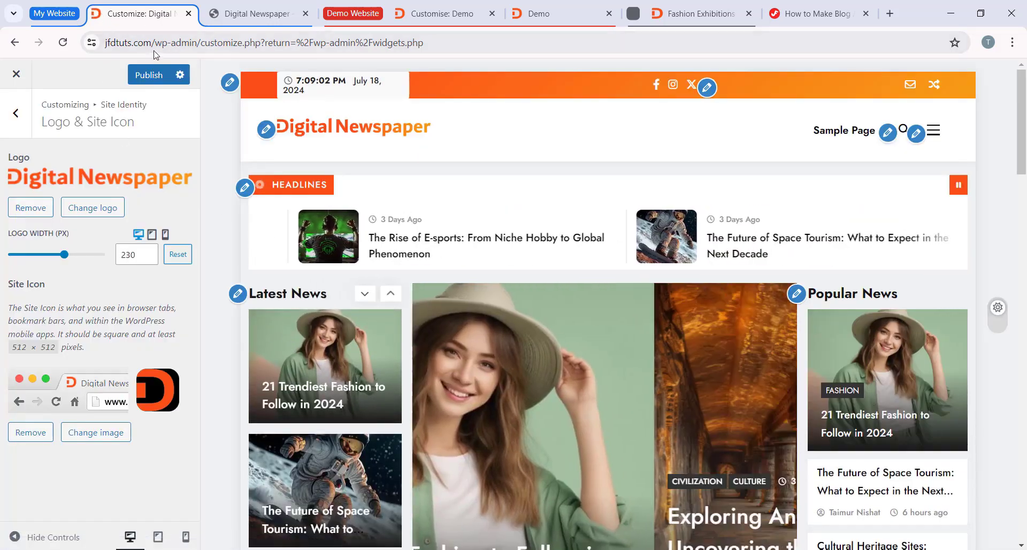
pyautogui.click(148, 78)
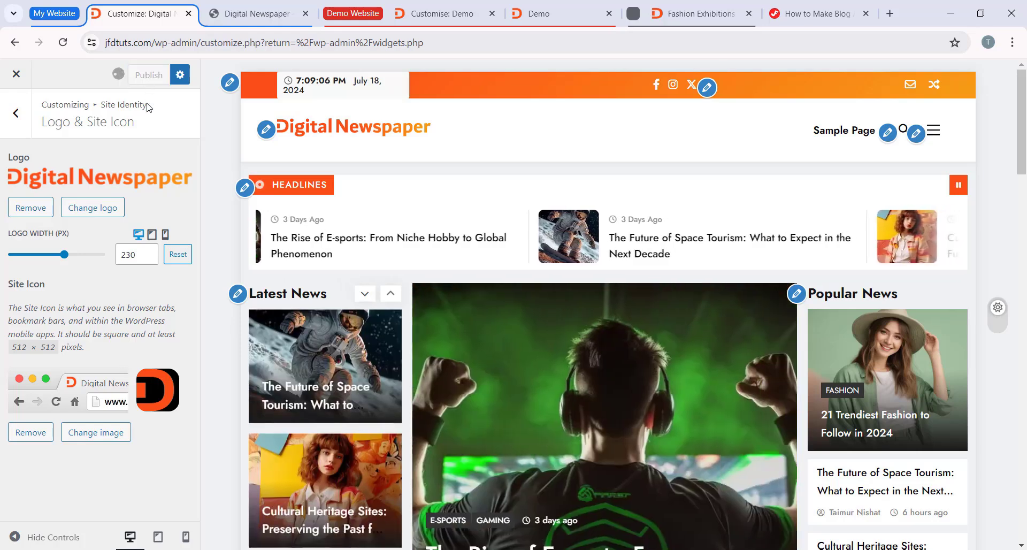
# Step: Review the Site Title and Tagline fields in the Site Identity settings and return to the main Customizer options
pyautogui.click(24, 131)
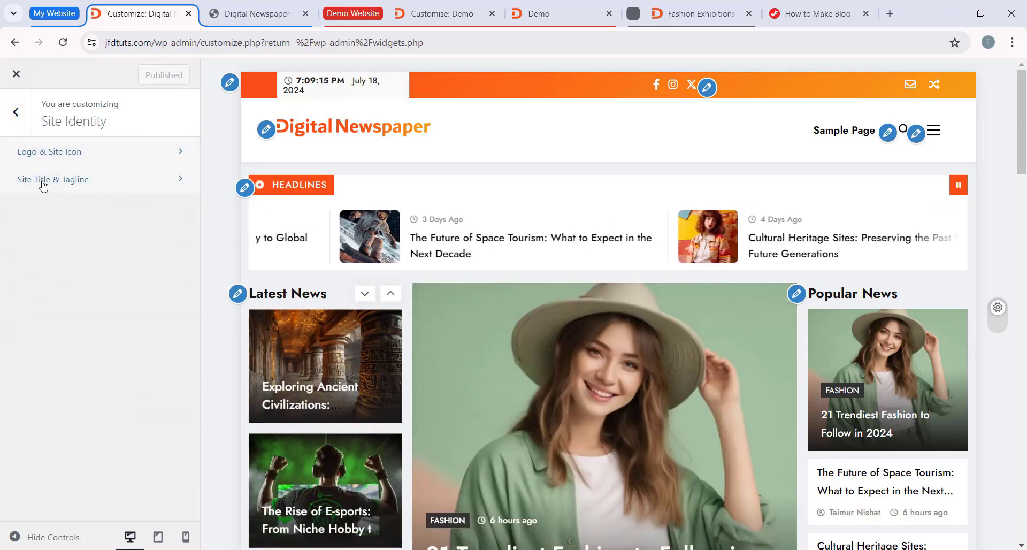
pyautogui.click(87, 186)
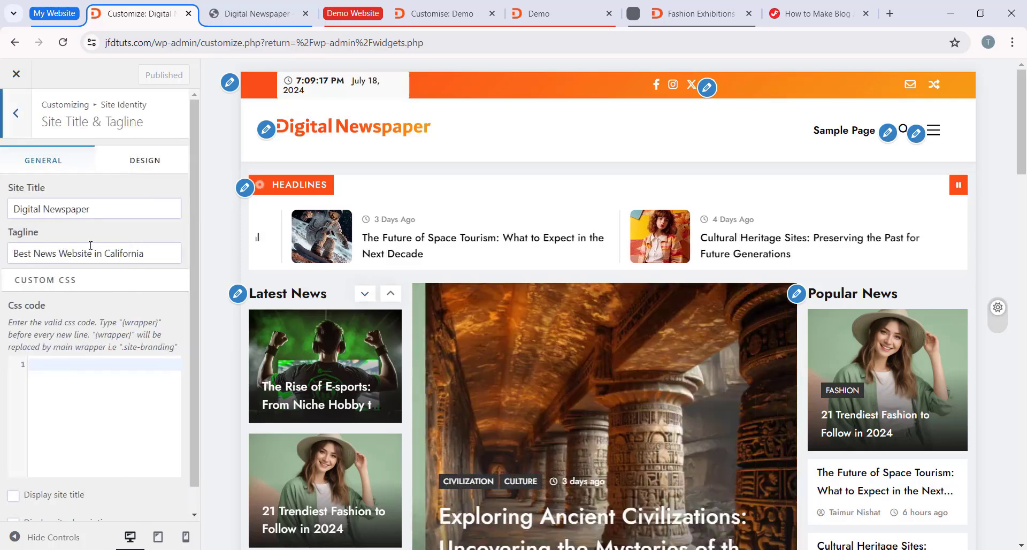
pyautogui.click(113, 209)
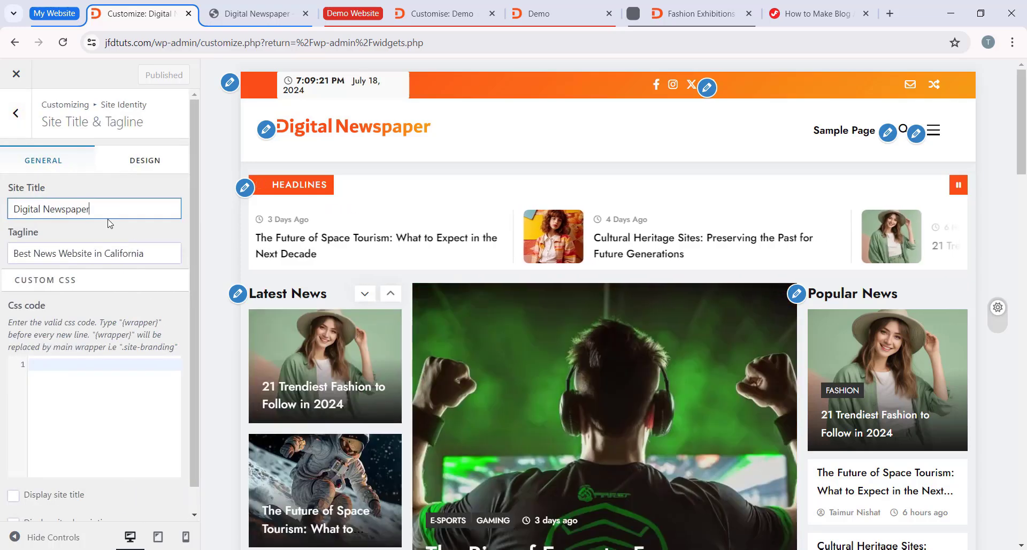
pyautogui.moveTo(108, 220); pyautogui.dragTo(50, 278)
pyautogui.click(154, 253)
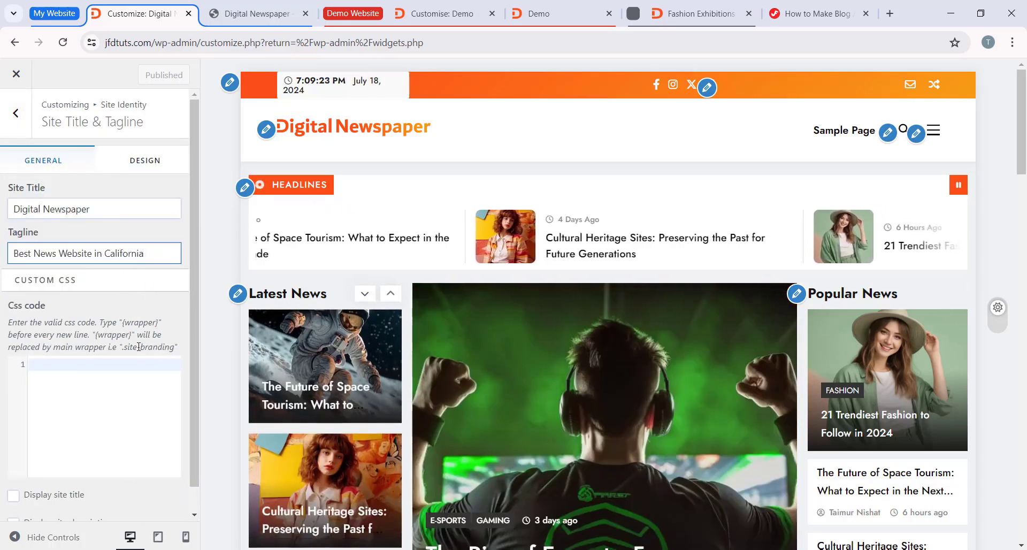
pyautogui.click(16, 113)
pyautogui.click(14, 115)
# Step: Look through the Colors settings and try the red and green presets as the theme color
pyautogui.scroll(-1, 65, 247)
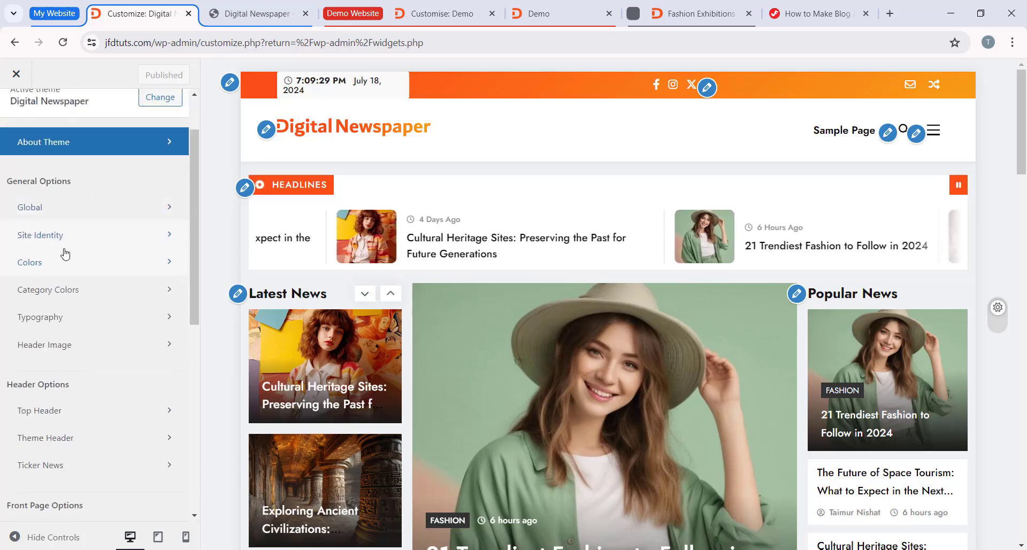
pyautogui.click(99, 264)
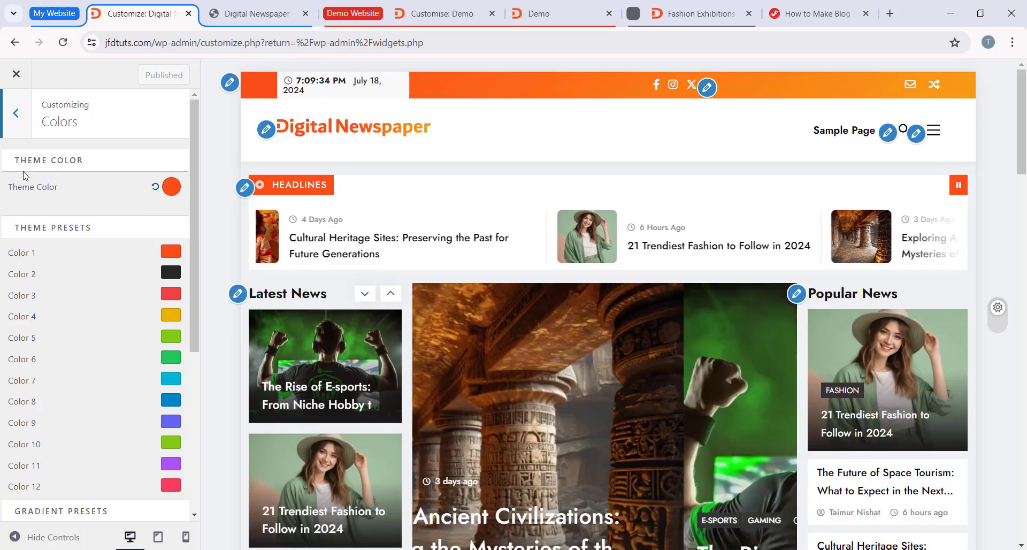
pyautogui.scroll(-4, 56, 422)
pyautogui.scroll(4, 56, 436)
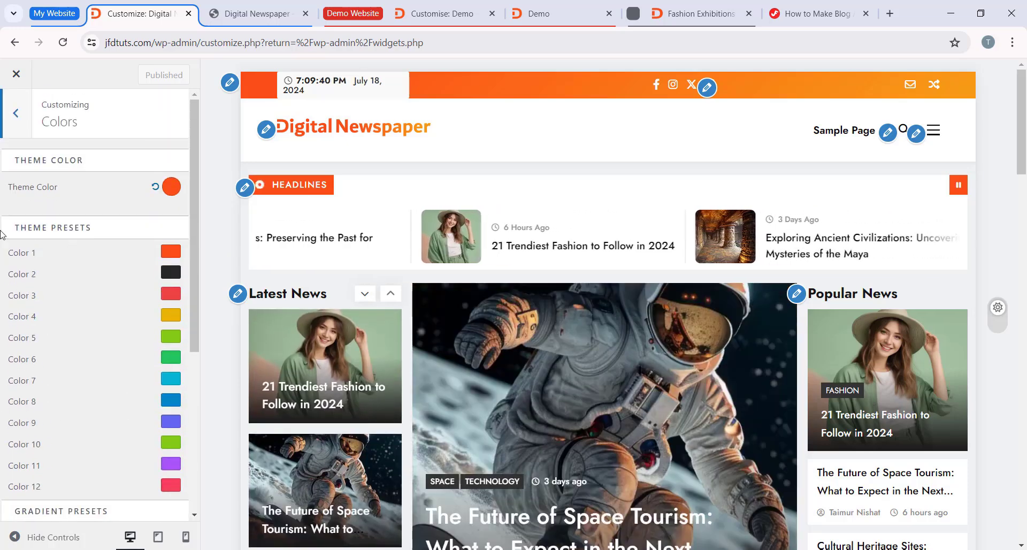
pyautogui.click(172, 188)
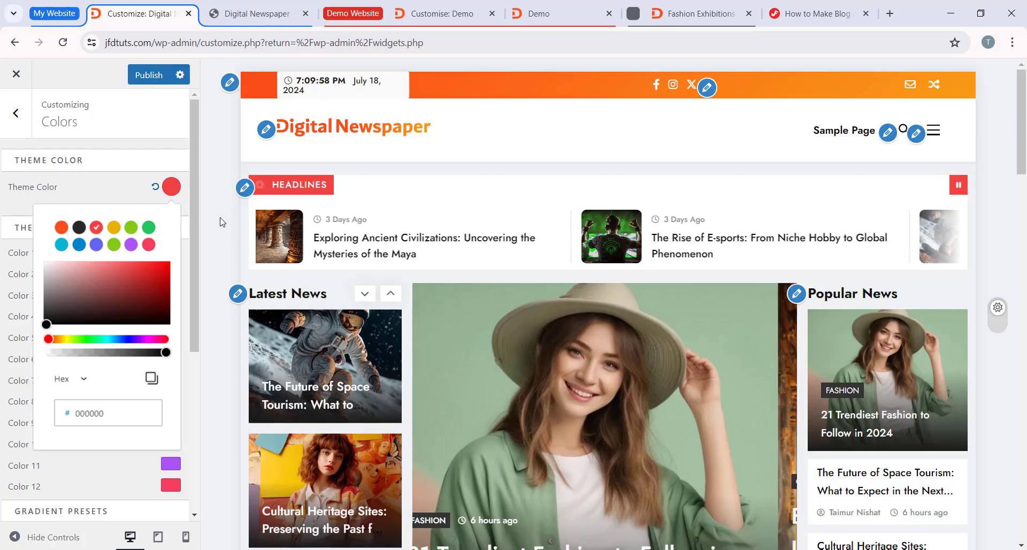
pyautogui.click(96, 227)
pyautogui.click(149, 228)
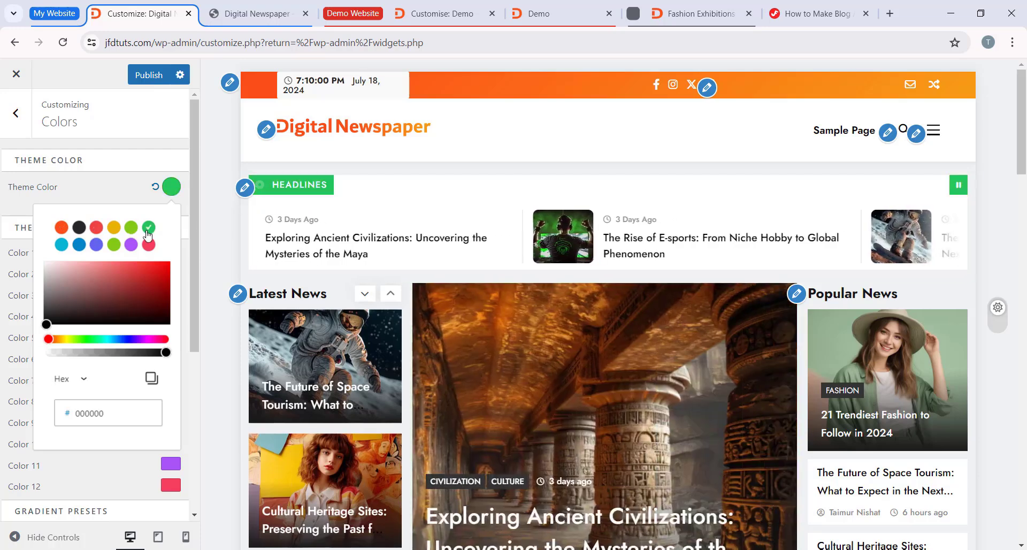
pyautogui.click(266, 205)
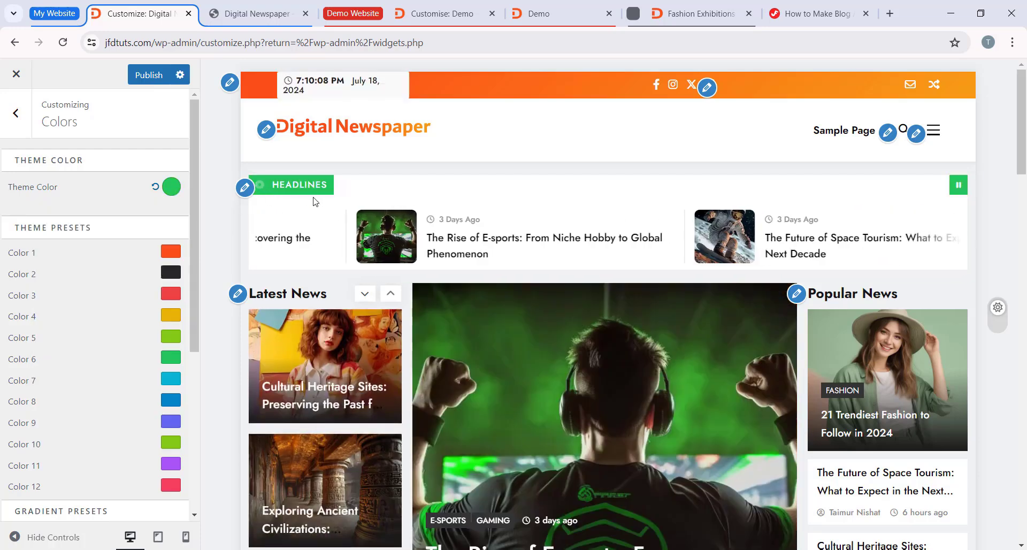
# Step: Examine the theme color across the preview, restore it to the orange preset and return to the main Customizer options
pyautogui.scroll(-2, 363, 227)
pyautogui.scroll(-15, 363, 226)
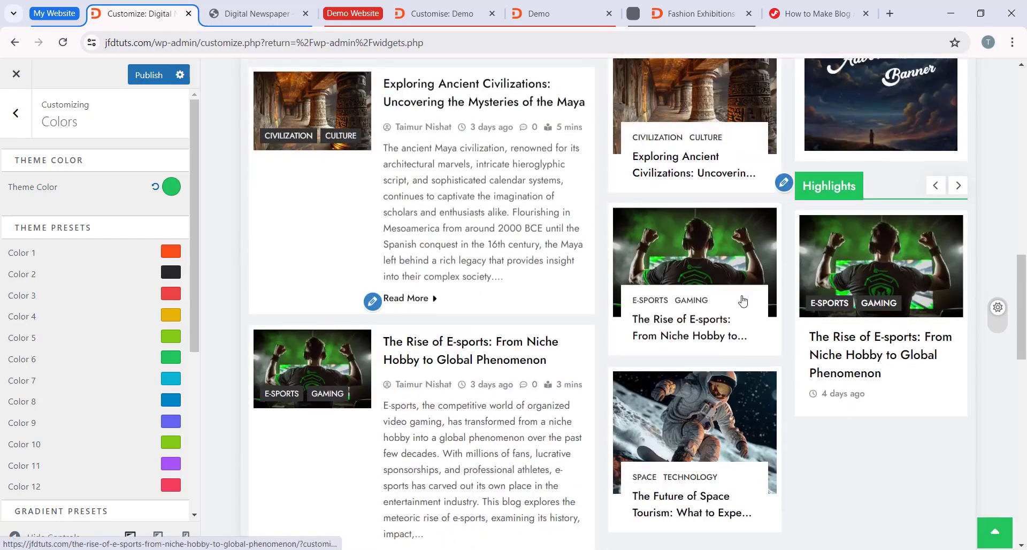
pyautogui.scroll(17, 645, 321)
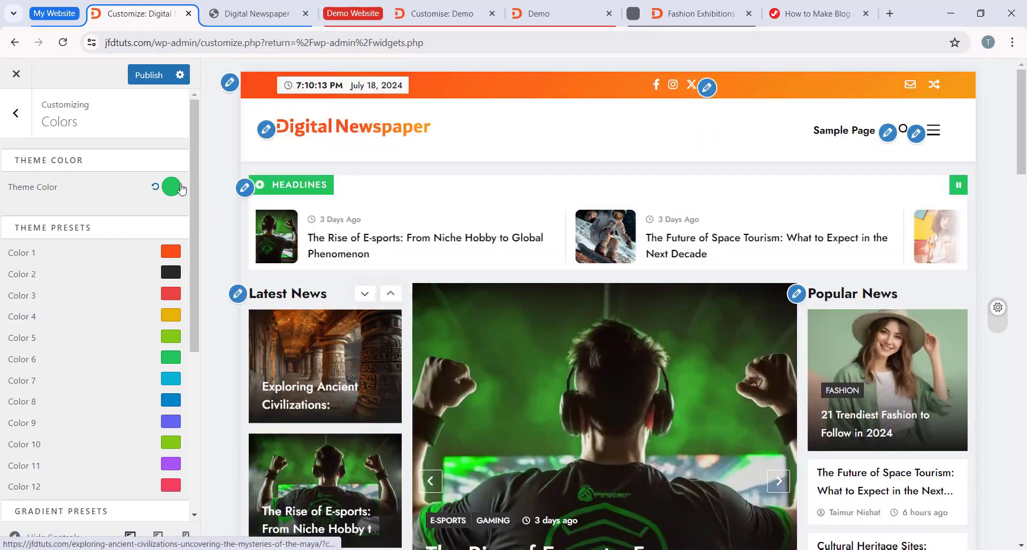
pyautogui.click(171, 186)
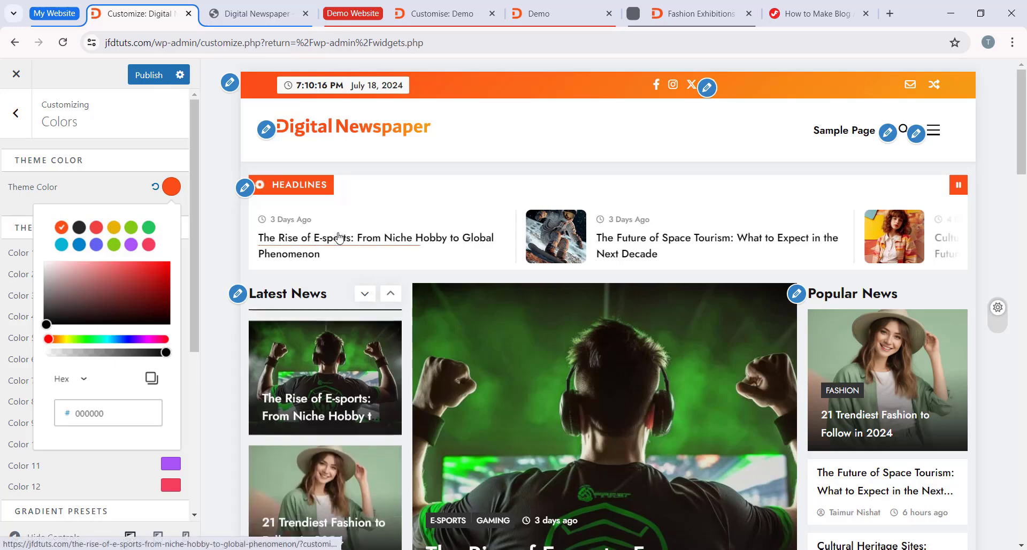
pyautogui.click(174, 194)
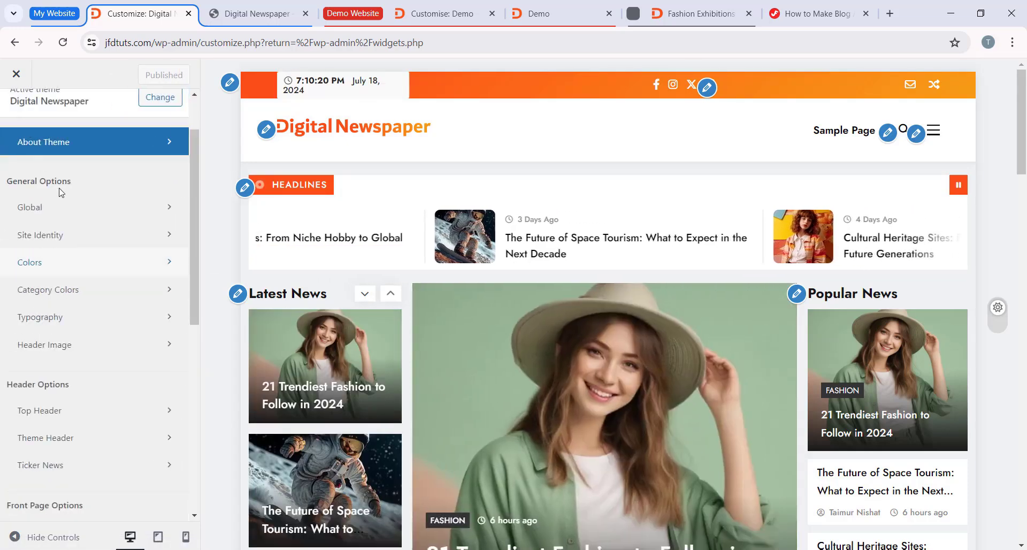
# Step: Open the Category Colors settings and set both the normal and hover colors of Civilization to the yellow preset
pyautogui.click(104, 297)
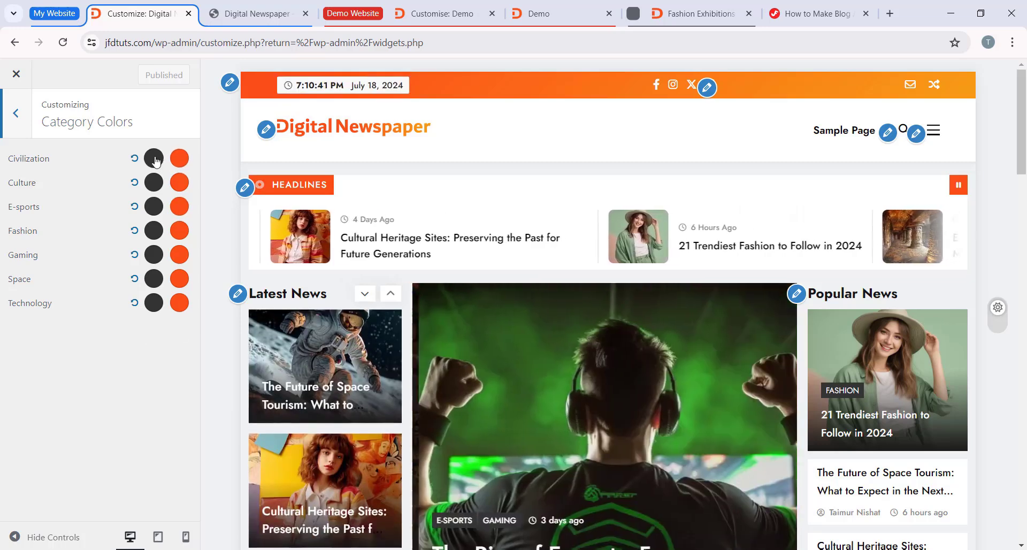
pyautogui.click(154, 159)
pyautogui.scroll(-5, 367, 259)
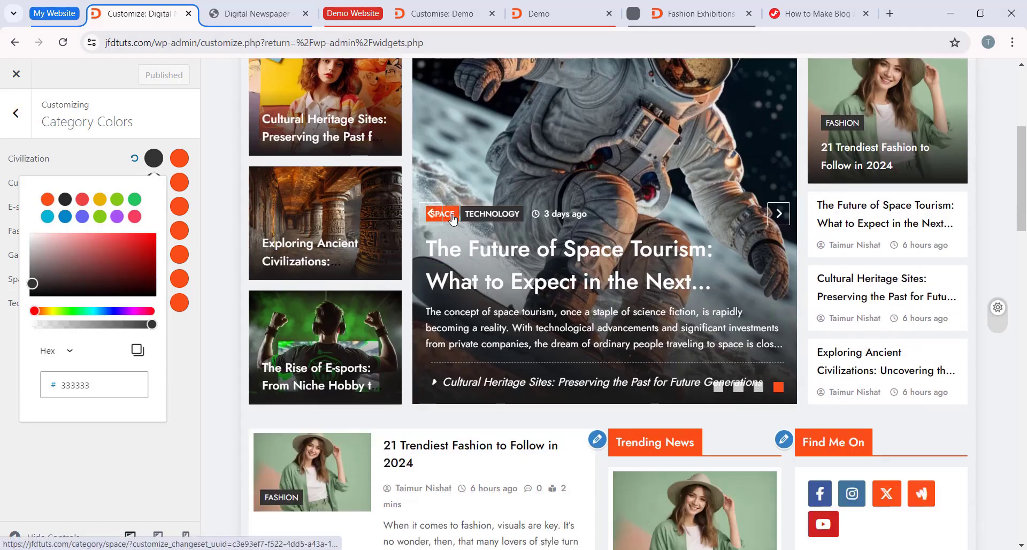
pyautogui.scroll(-7, 500, 220)
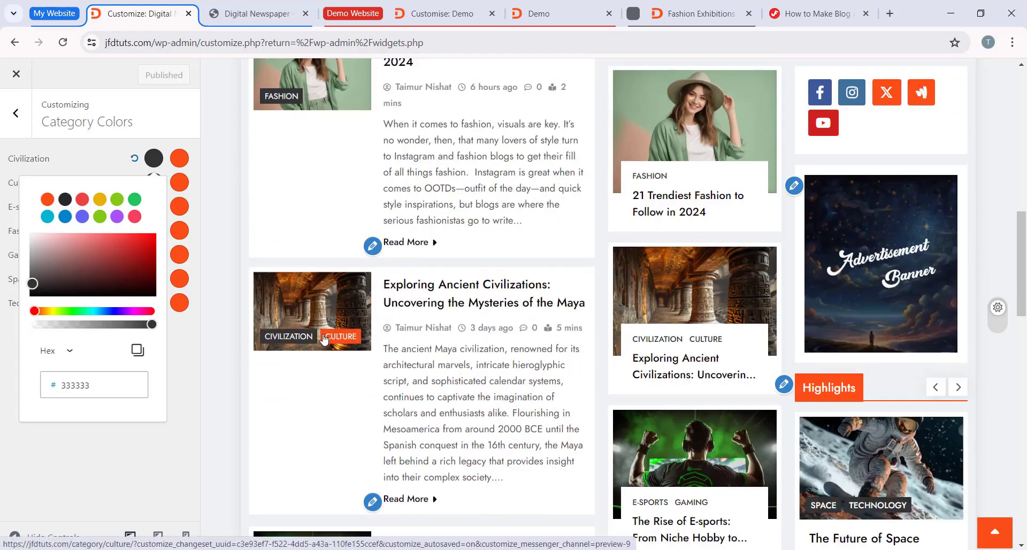
pyautogui.scroll(-8, 452, 376)
pyautogui.scroll(4, 452, 376)
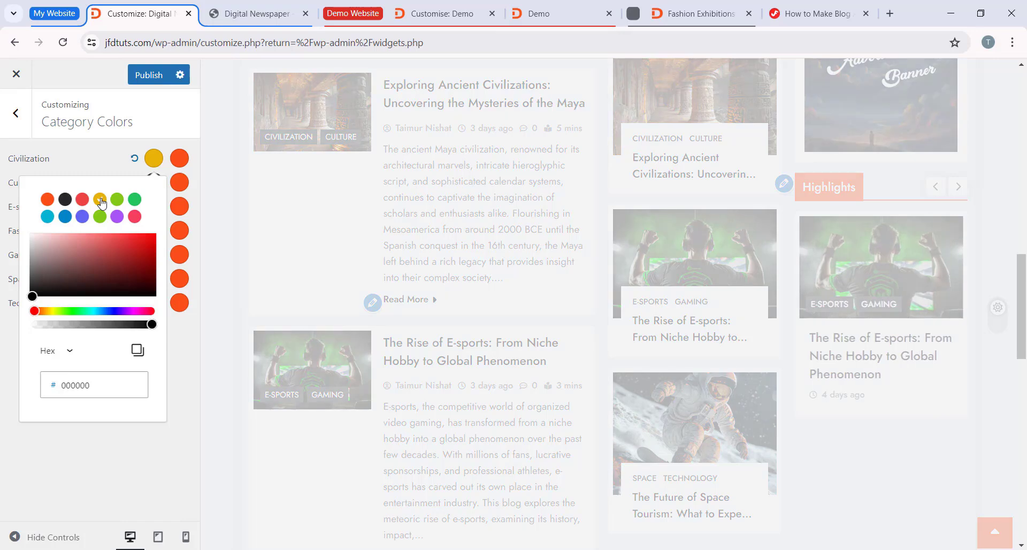
pyautogui.click(179, 182)
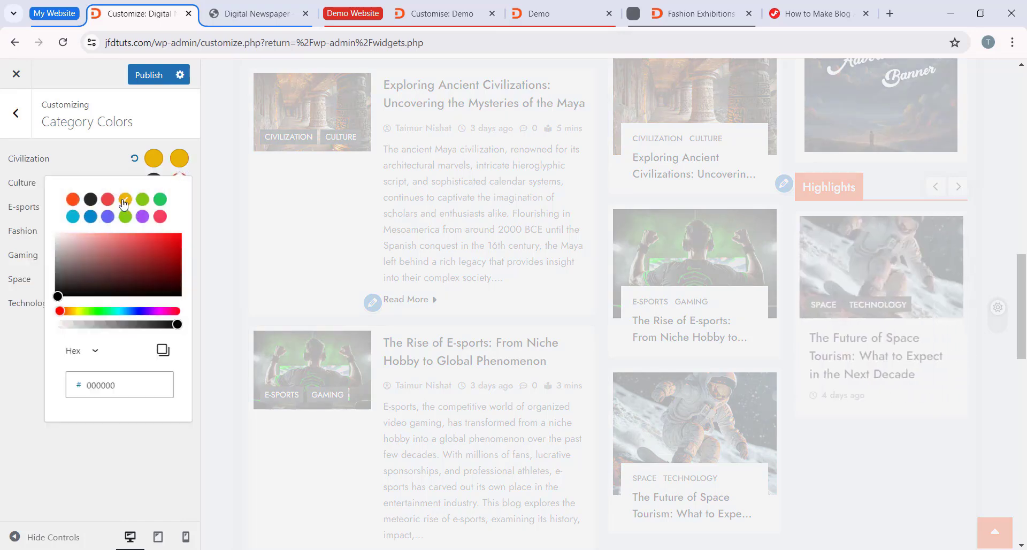
pyautogui.click(112, 165)
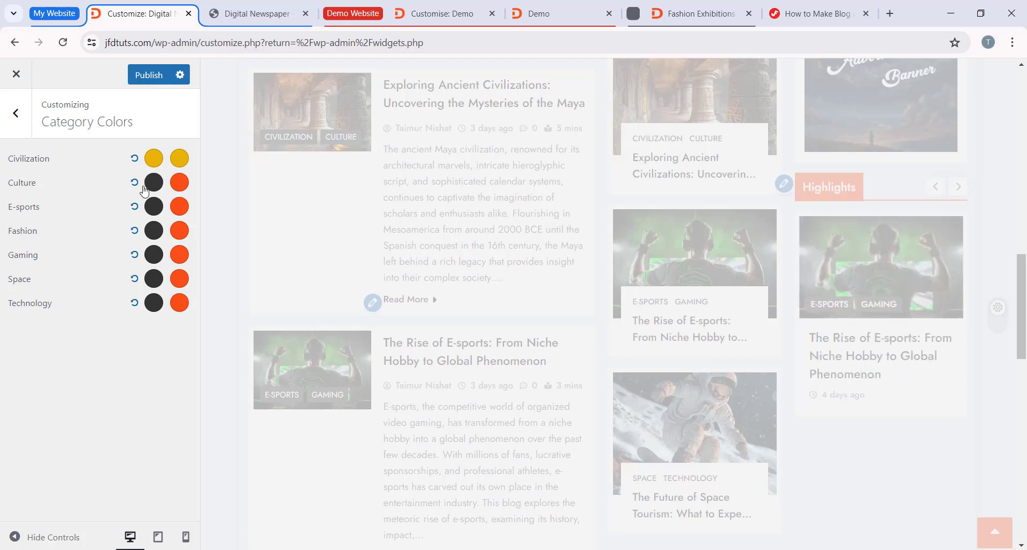
# Step: Set both Culture category colors to the orange preset and both E-sports colors to the green preset
pyautogui.click(149, 185)
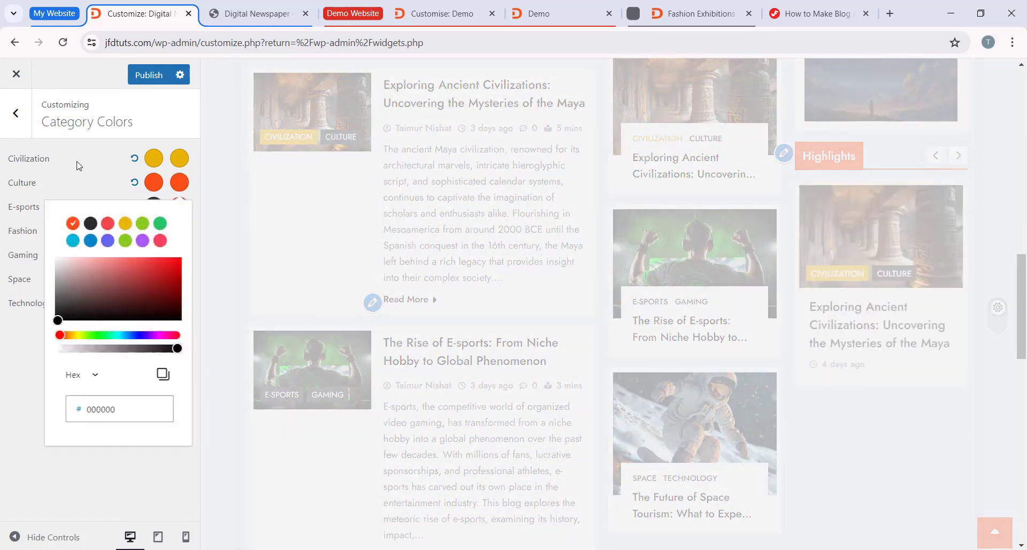
pyautogui.click(76, 162)
pyautogui.click(155, 208)
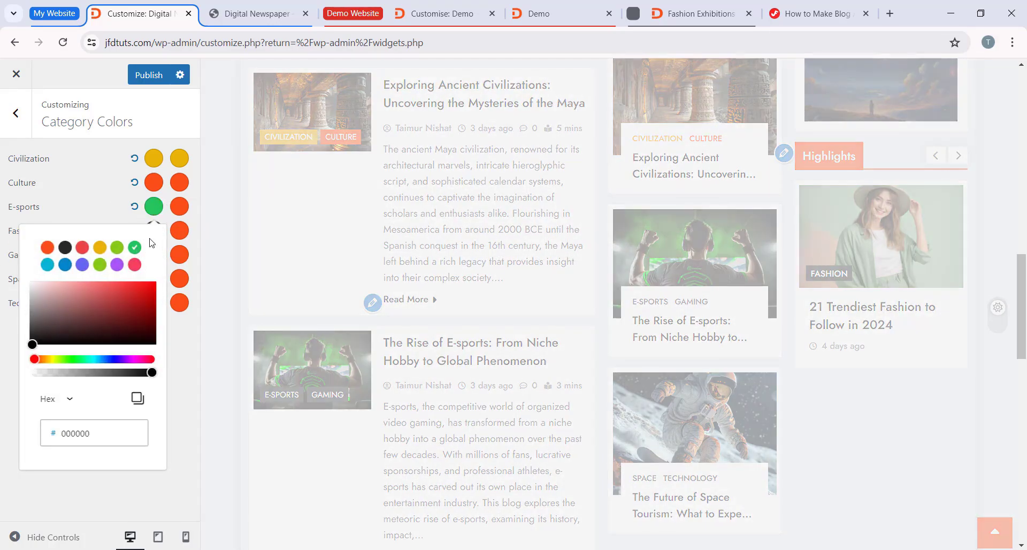
pyautogui.click(179, 210)
pyautogui.click(162, 248)
pyautogui.click(115, 208)
# Step: Set both Fashion category colors to the purple preset and the Gaming and Space hover colors to the black preset
pyautogui.click(154, 238)
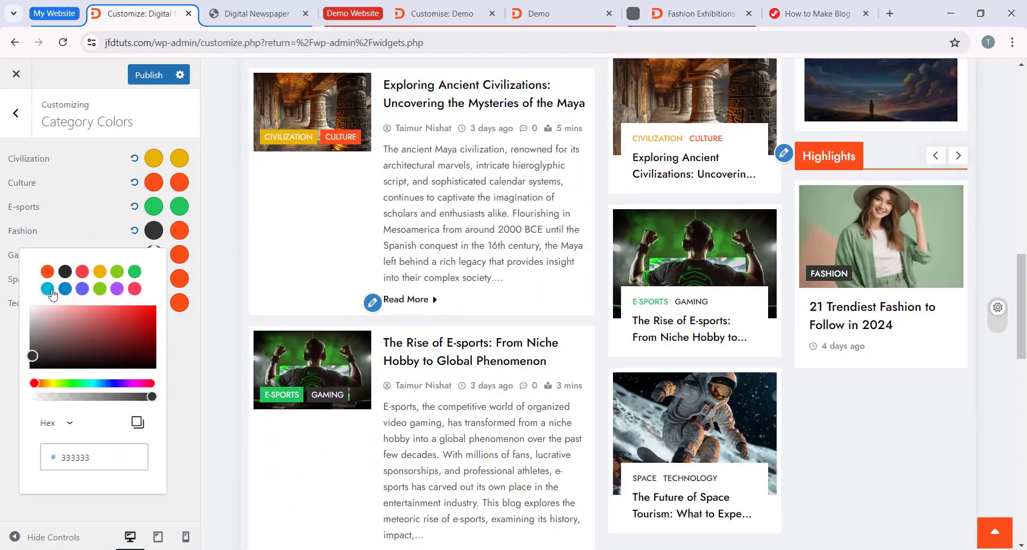
pyautogui.click(118, 288)
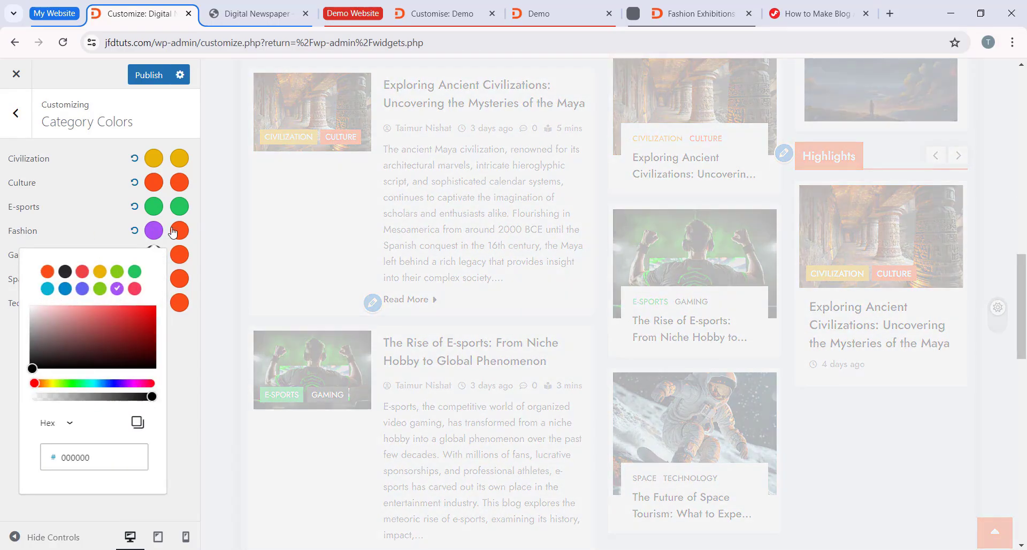
pyautogui.click(173, 259)
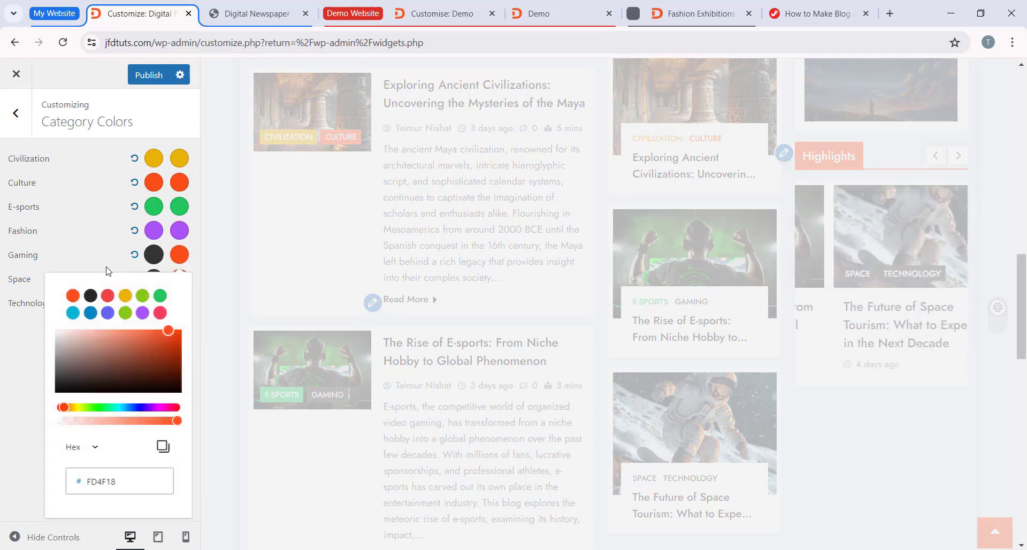
pyautogui.click(178, 262)
pyautogui.click(153, 301)
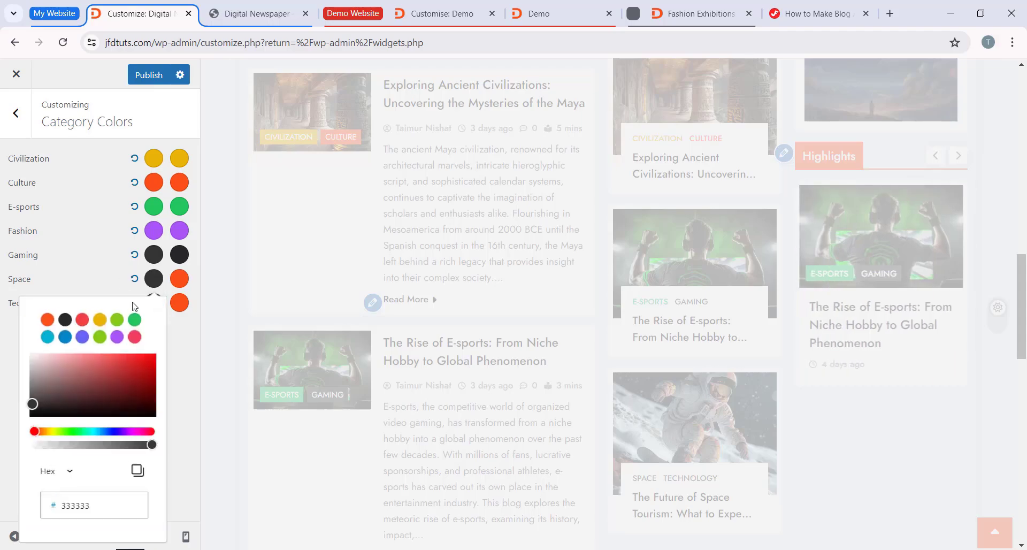
pyautogui.click(176, 284)
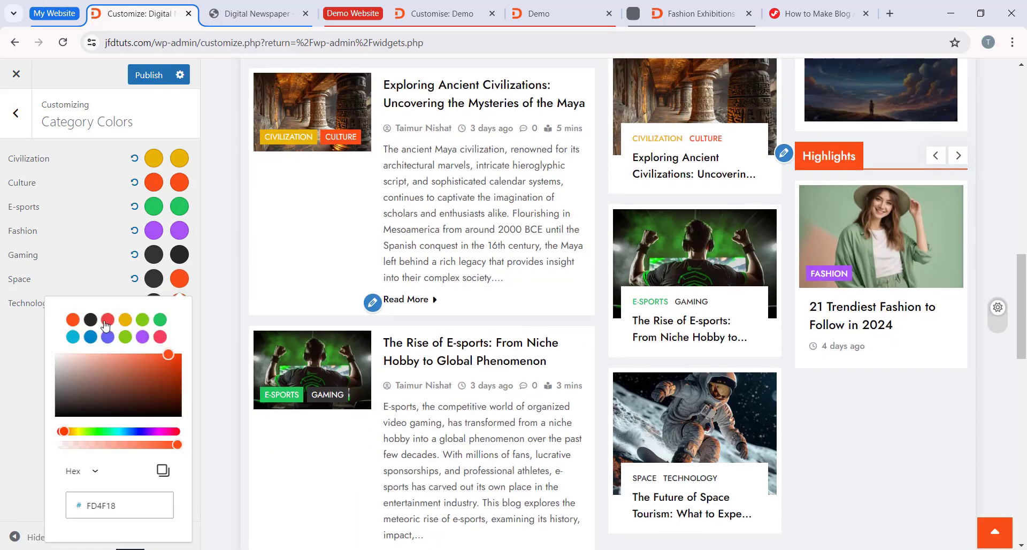
# Step: Set both Technology category colors to the cyan preset and publish the category color changes
pyautogui.click(154, 303)
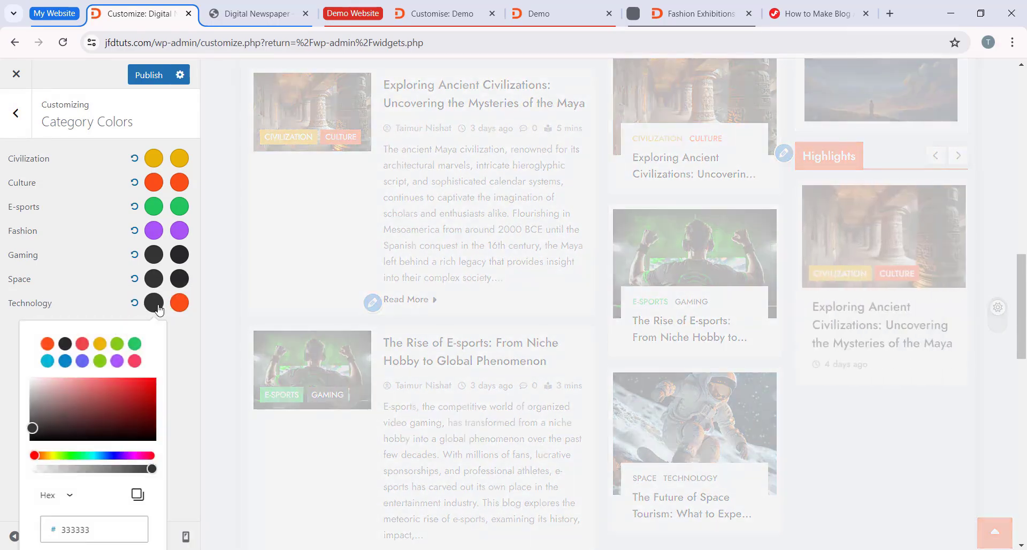
pyautogui.click(185, 305)
pyautogui.click(73, 361)
pyautogui.click(154, 76)
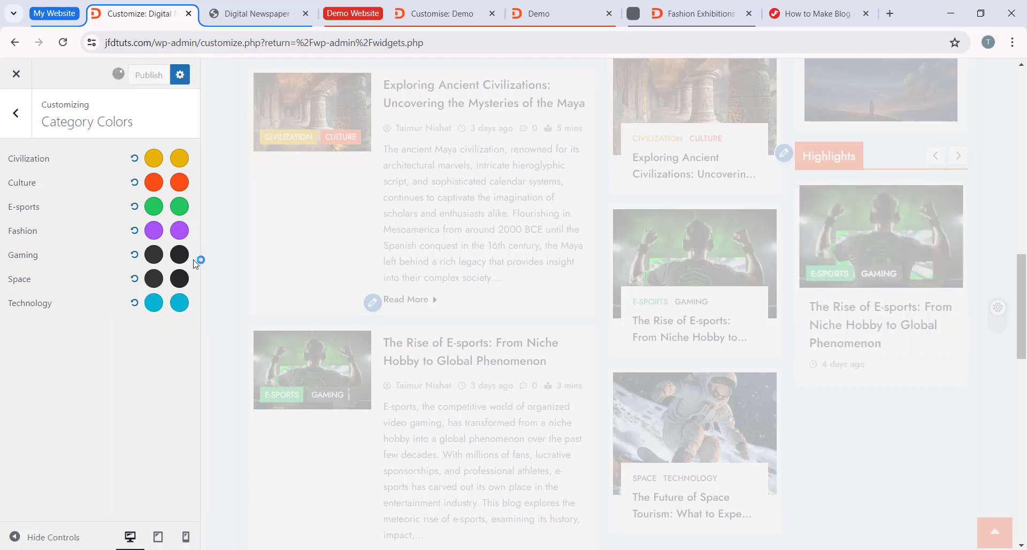
# Step: Examine the category label colors in the preview's slider and post lists, and return to the main Customizer options
pyautogui.scroll(15, 557, 344)
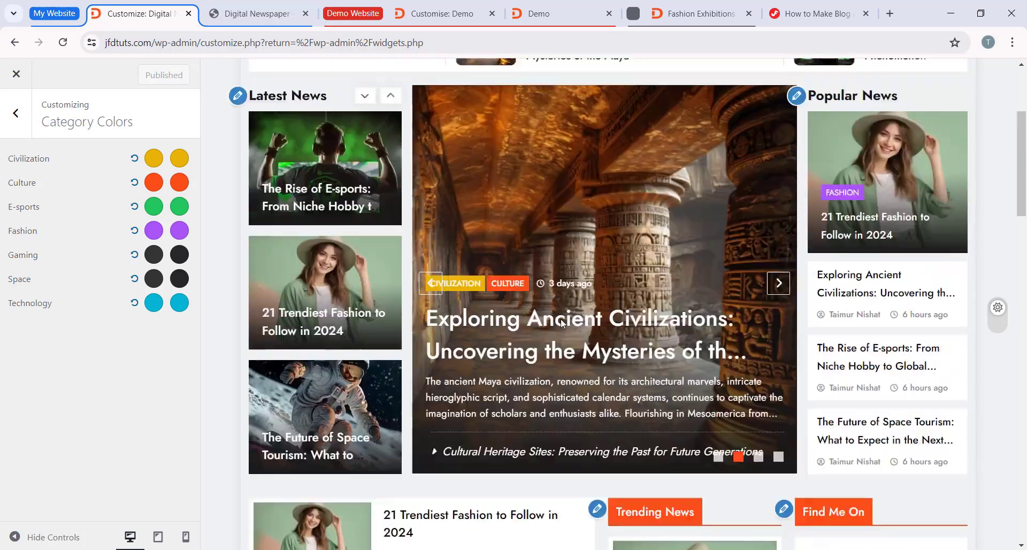
pyautogui.scroll(-3, 620, 186)
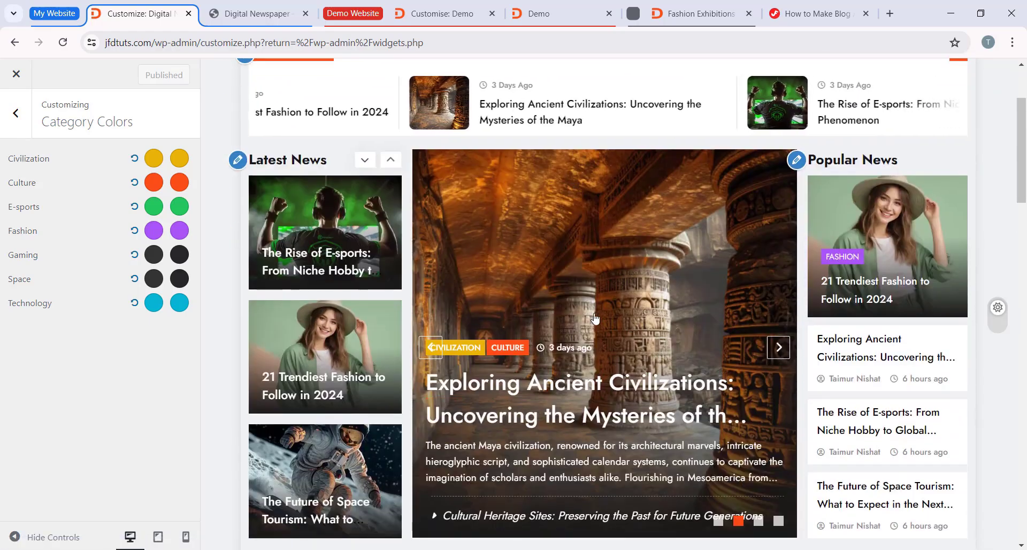
pyautogui.click(778, 348)
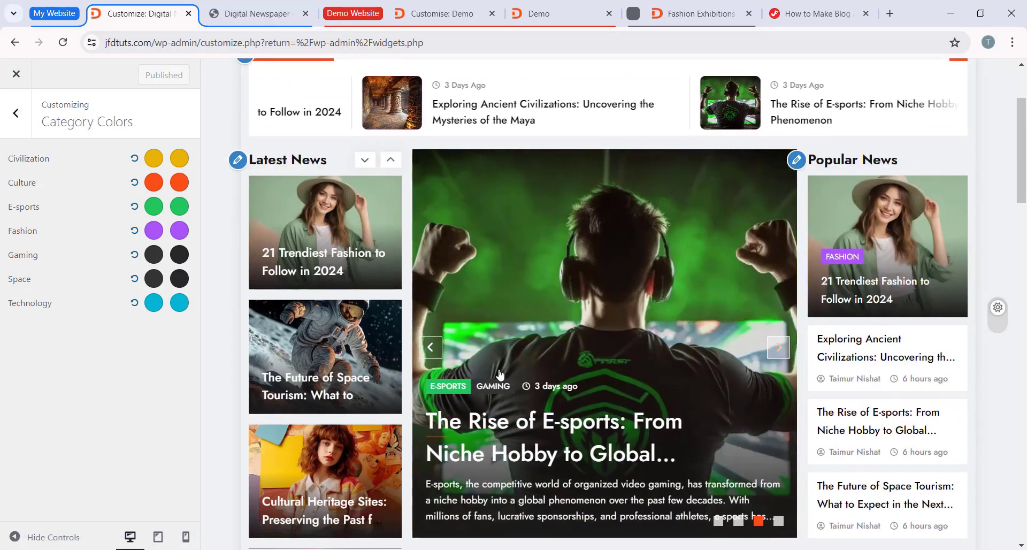
pyautogui.click(779, 347)
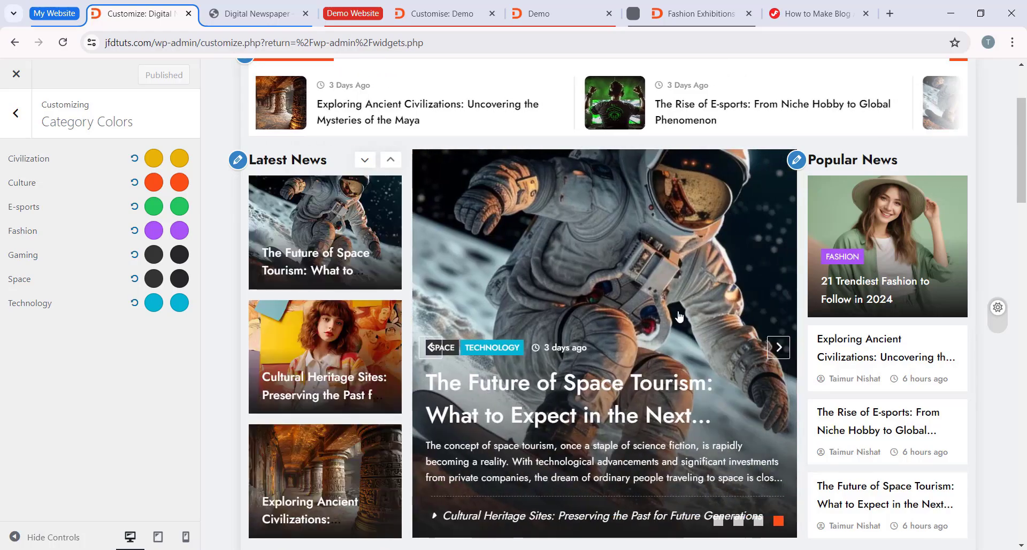
pyautogui.scroll(-2, 649, 319)
pyautogui.scroll(5, 665, 332)
pyautogui.scroll(-3, 665, 332)
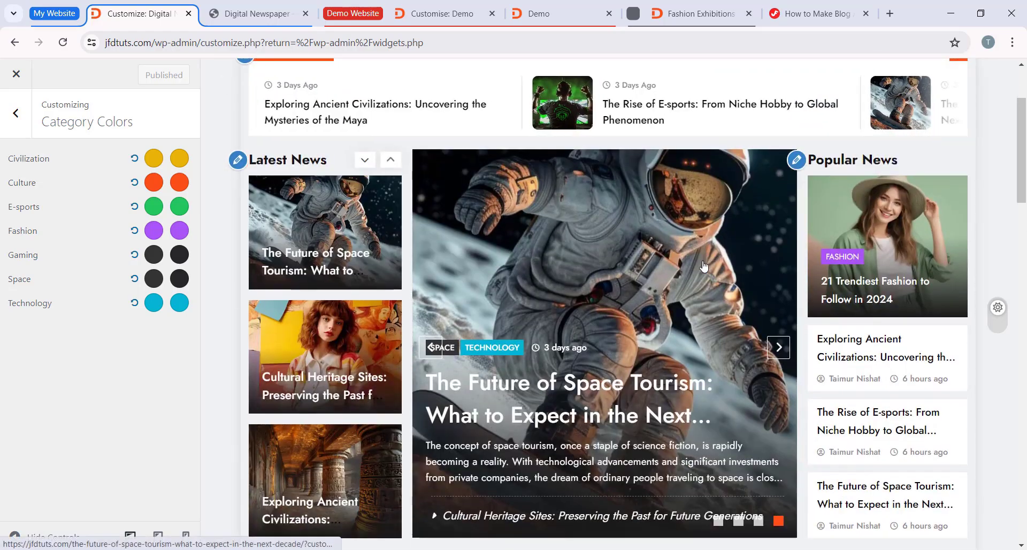
pyautogui.scroll(-7, 559, 254)
pyautogui.scroll(-17, 559, 254)
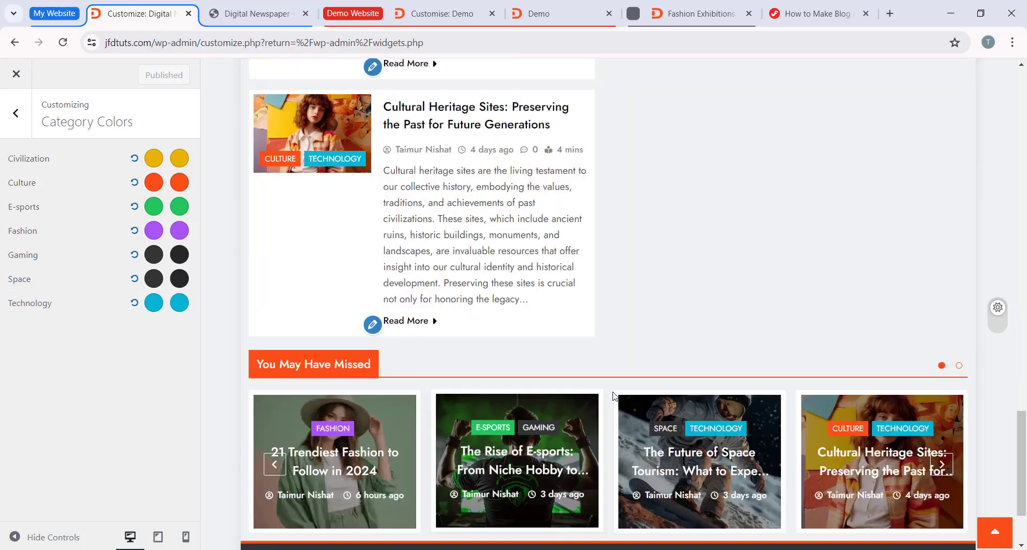
pyautogui.scroll(13, 660, 355)
pyautogui.scroll(12, 632, 331)
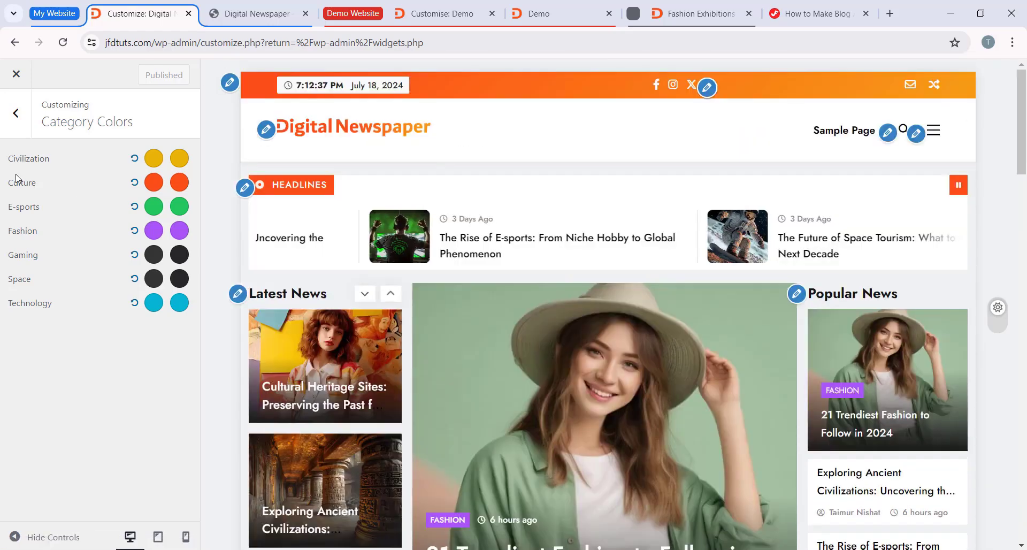
pyautogui.click(25, 118)
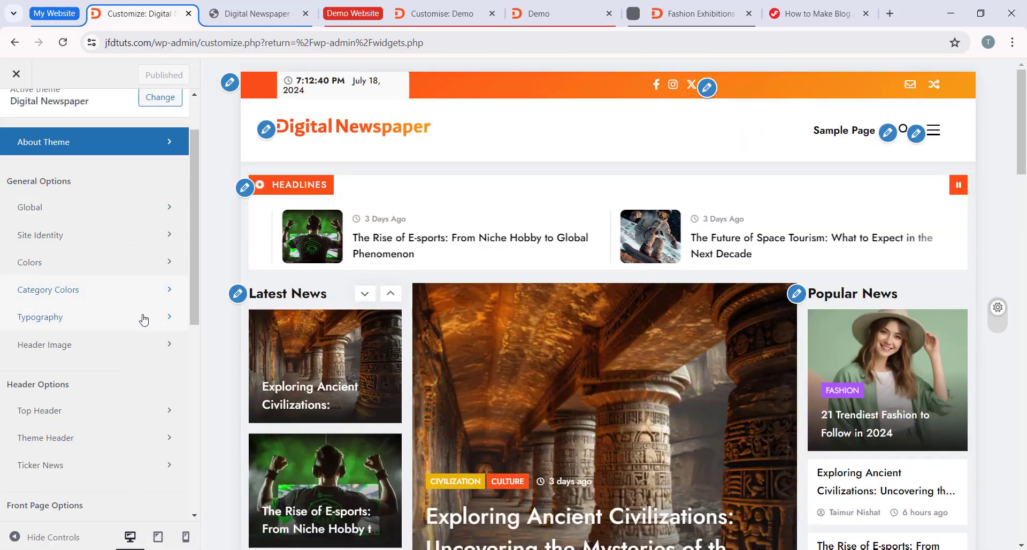
# Step: Open the Typography settings and look through the Block Title font family, weight and size options
pyautogui.click(142, 317)
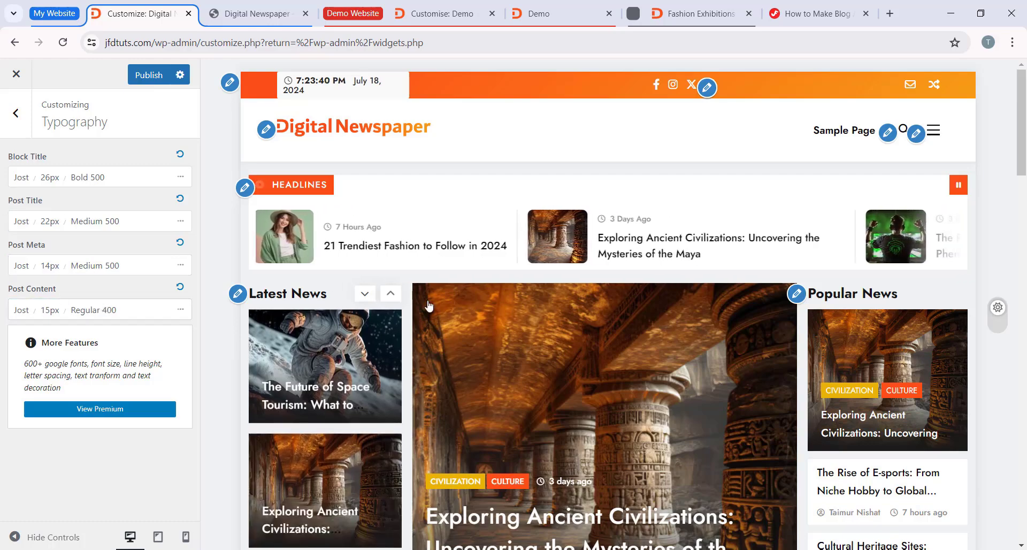
pyautogui.scroll(-3, 428, 305)
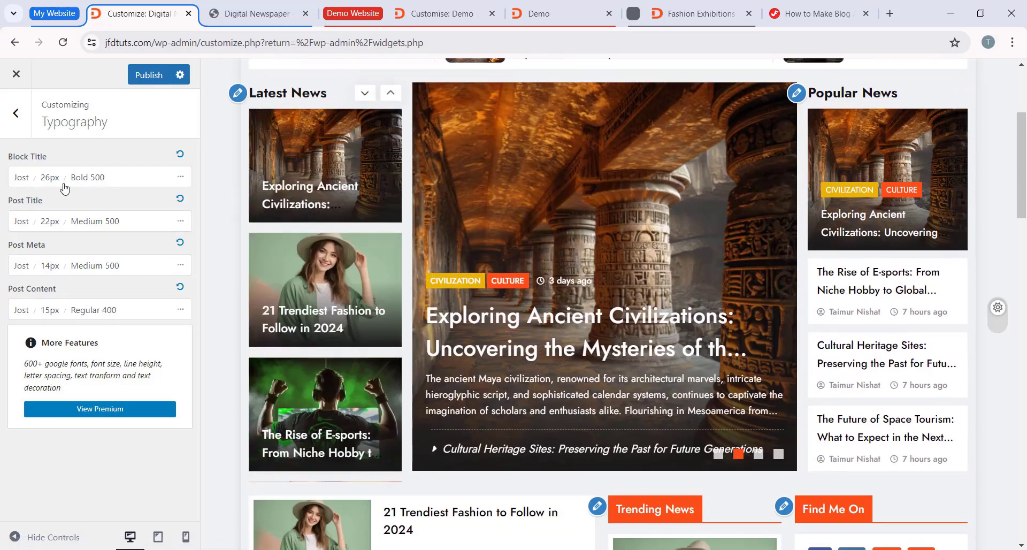
pyautogui.click(127, 185)
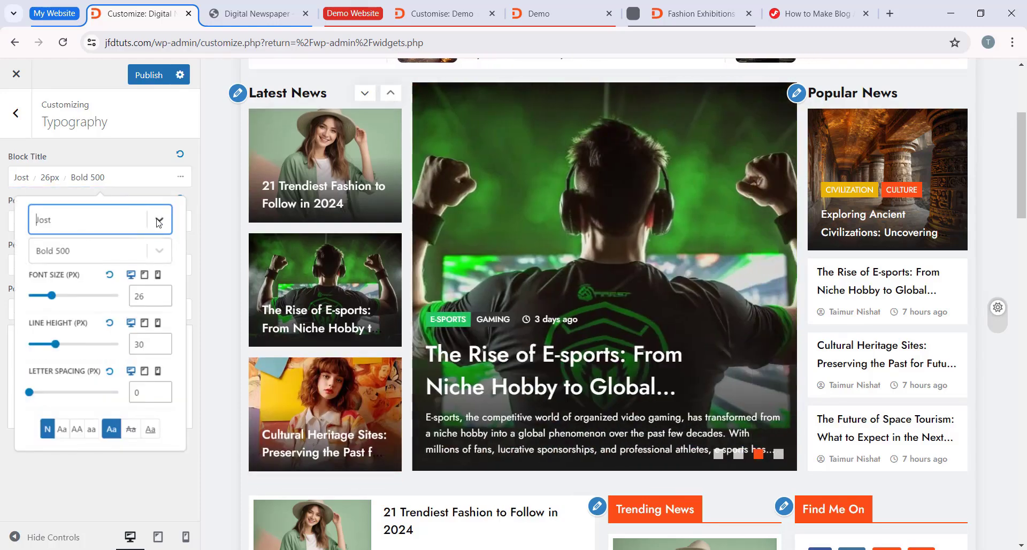
pyautogui.click(82, 220)
pyautogui.click(160, 221)
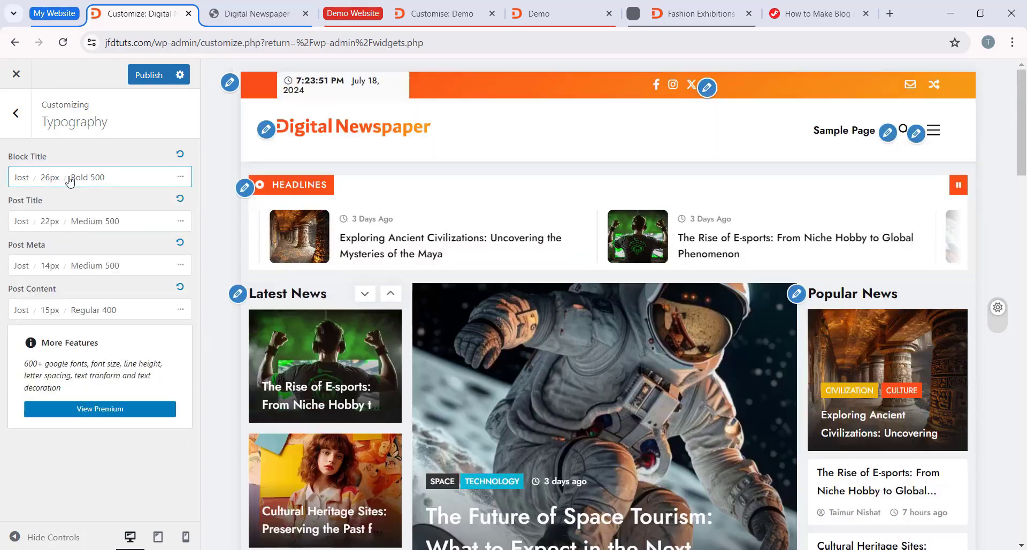
pyautogui.click(182, 181)
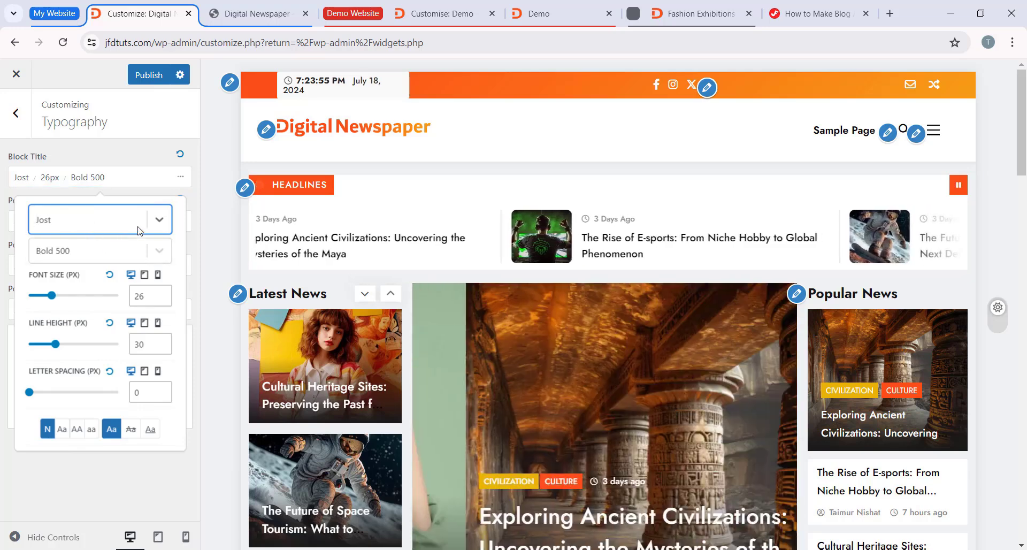
pyautogui.click(160, 230)
pyautogui.click(107, 271)
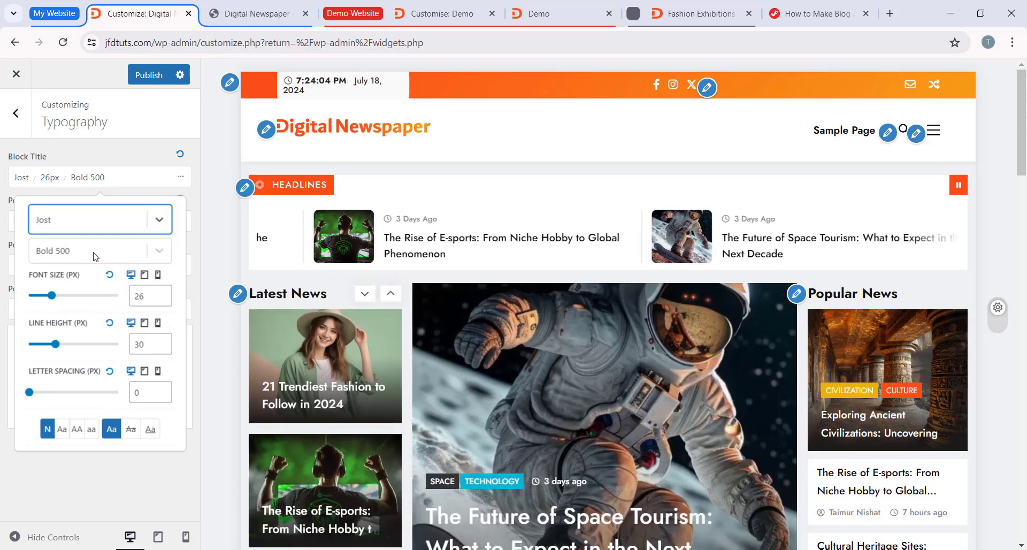
pyautogui.click(181, 176)
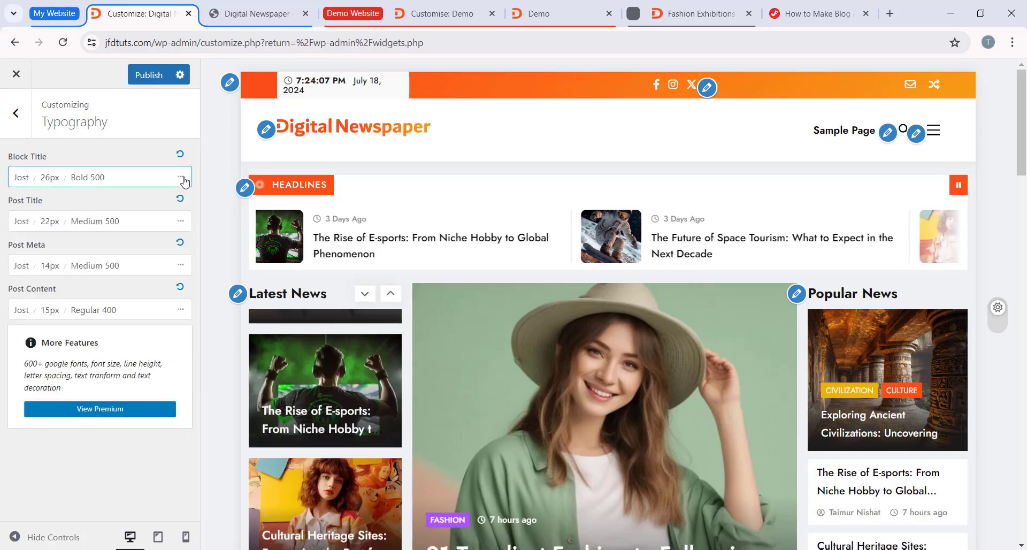
# Step: Examine the block titles, post titles, post meta and post content text throughout the preview
pyautogui.scroll(-1, 362, 214)
pyautogui.scroll(-10, 362, 214)
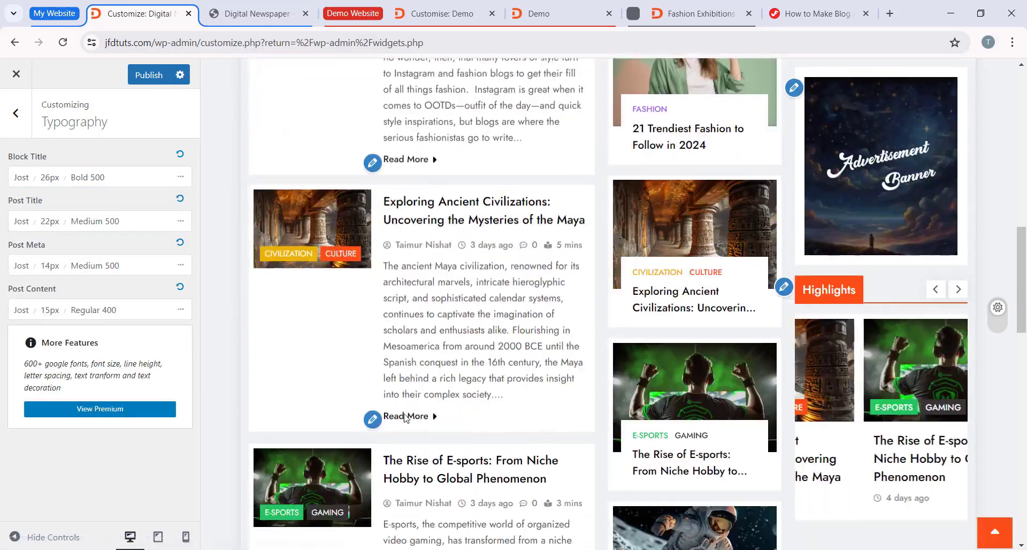
pyautogui.scroll(9, 392, 325)
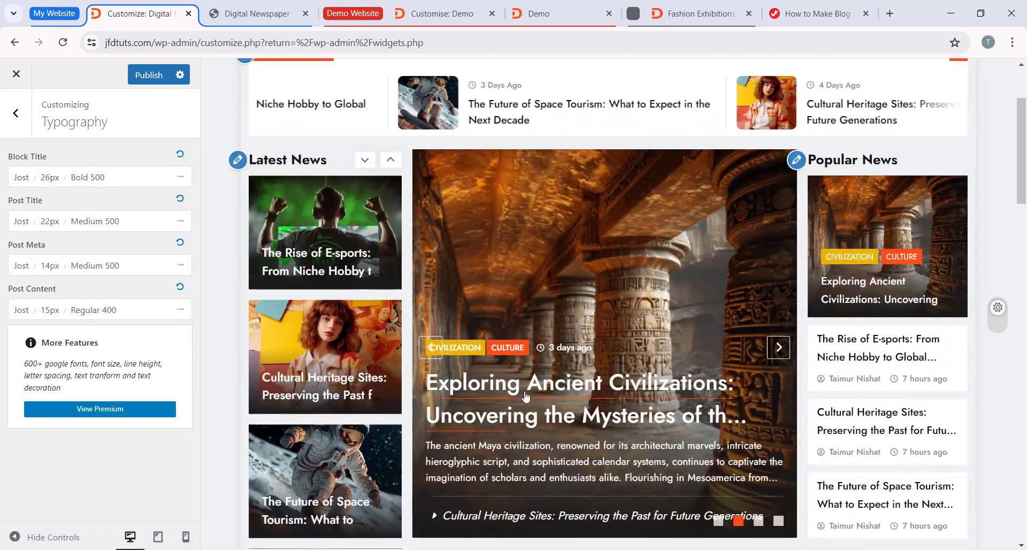
pyautogui.scroll(2, 353, 293)
pyautogui.scroll(-7, 545, 278)
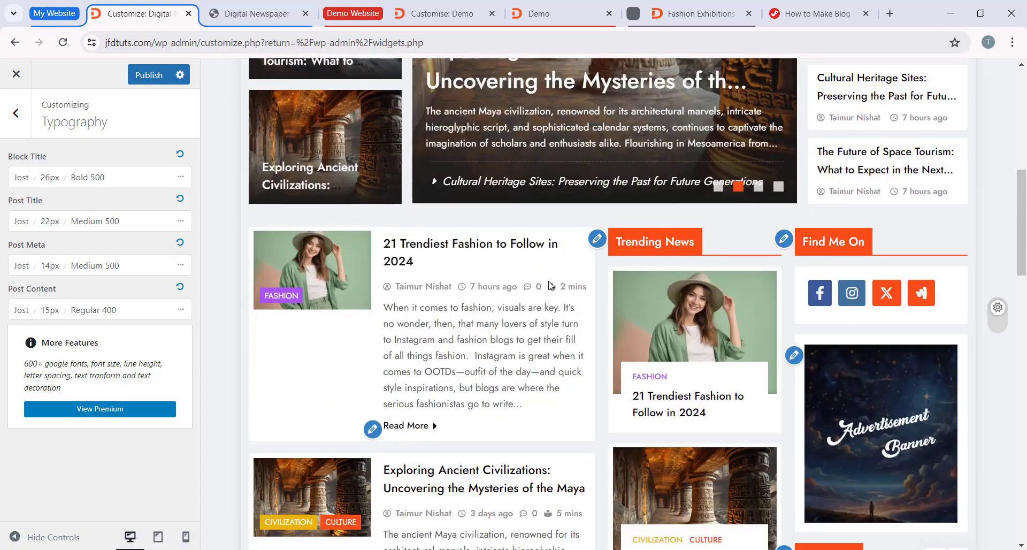
pyautogui.scroll(-3, 549, 285)
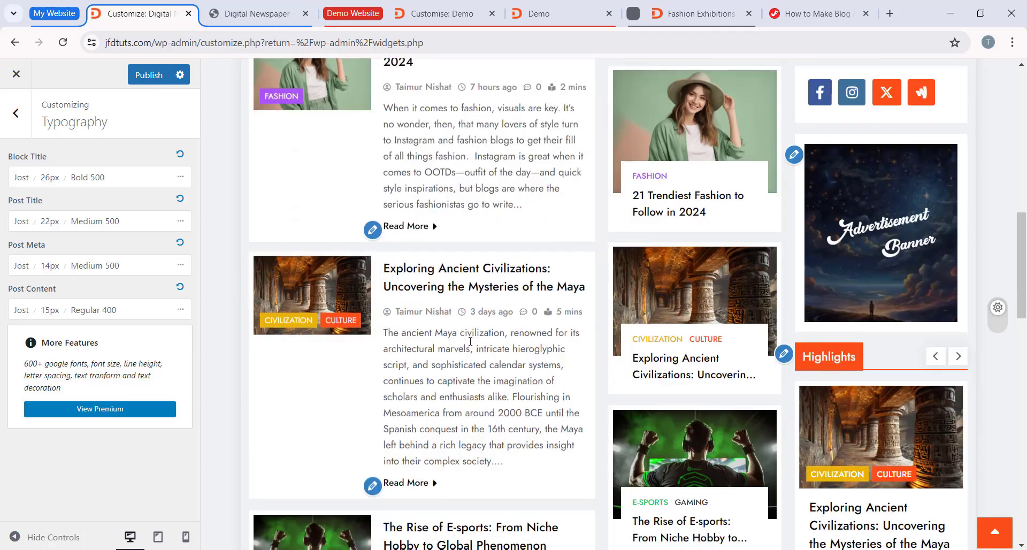
pyautogui.scroll(-1, 470, 342)
pyautogui.scroll(3, 447, 304)
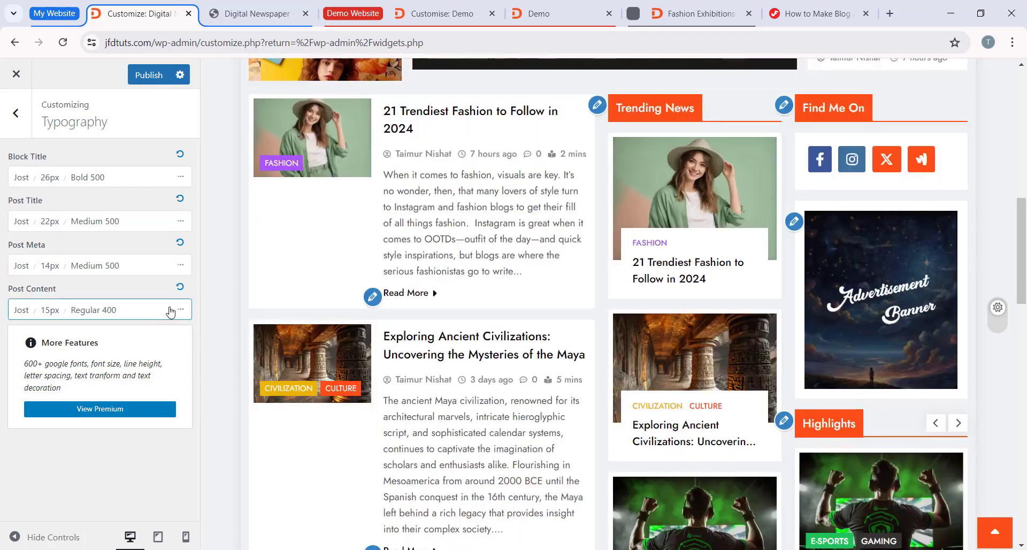
# Step: Try Inter as the Post Content font family and check it on the post excerpts in the preview
pyautogui.click(180, 309)
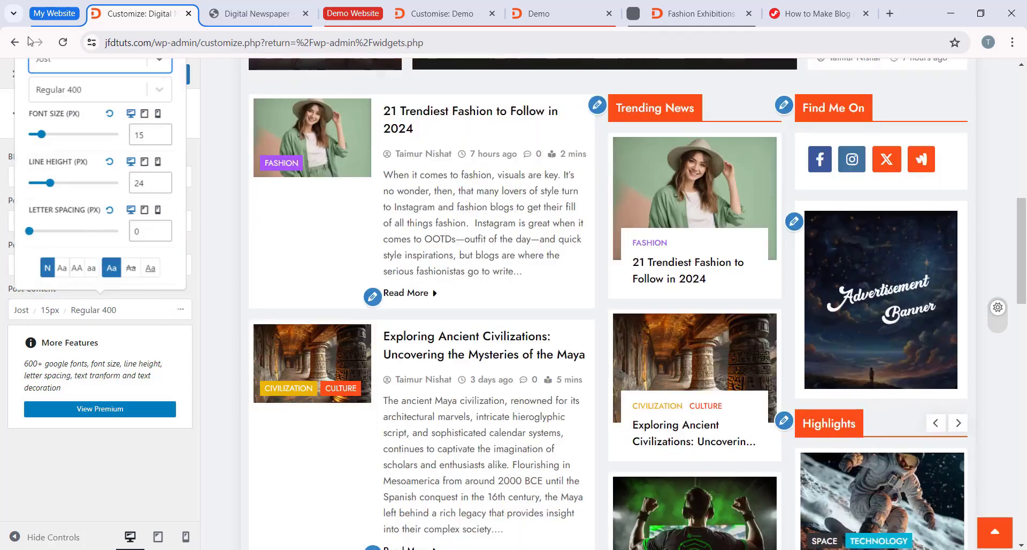
pyautogui.click(157, 64)
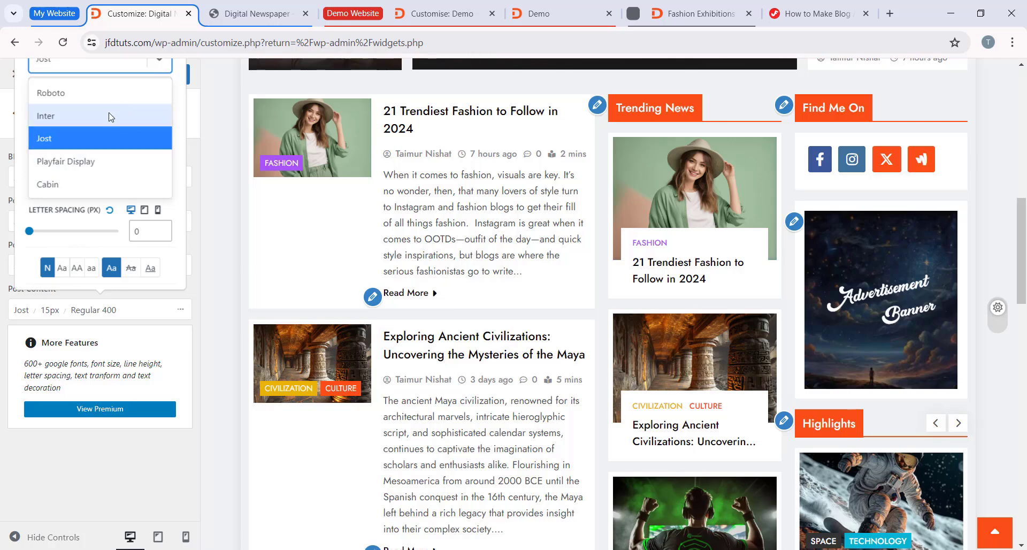
pyautogui.click(74, 121)
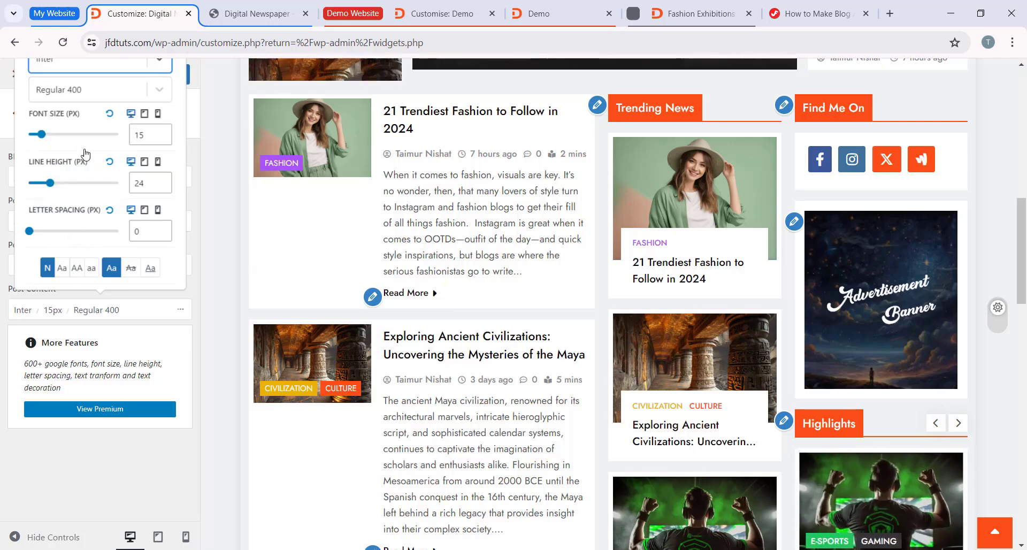
pyautogui.click(264, 257)
pyautogui.scroll(-1, 425, 359)
pyautogui.scroll(-4, 426, 360)
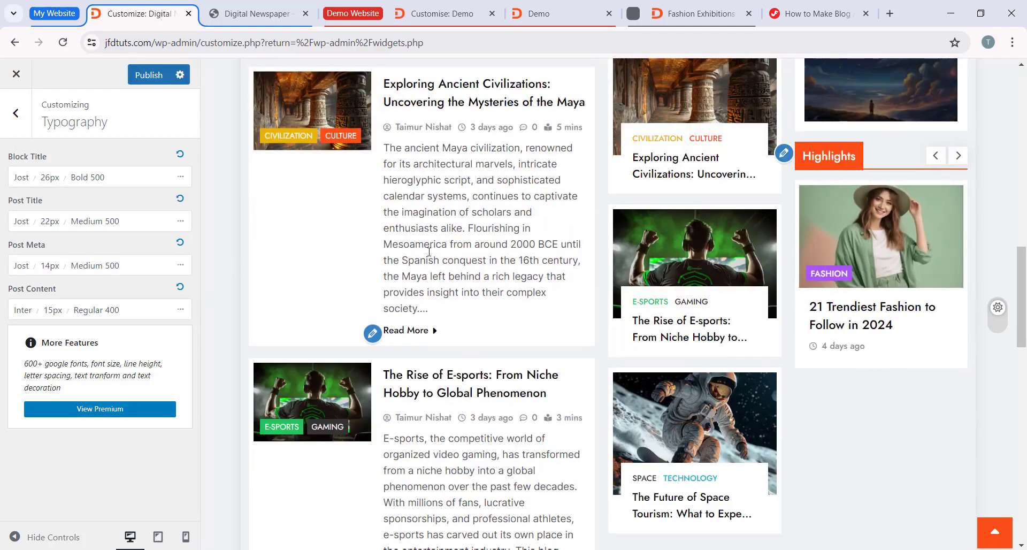
pyautogui.scroll(-9, 429, 251)
pyautogui.scroll(11, 515, 393)
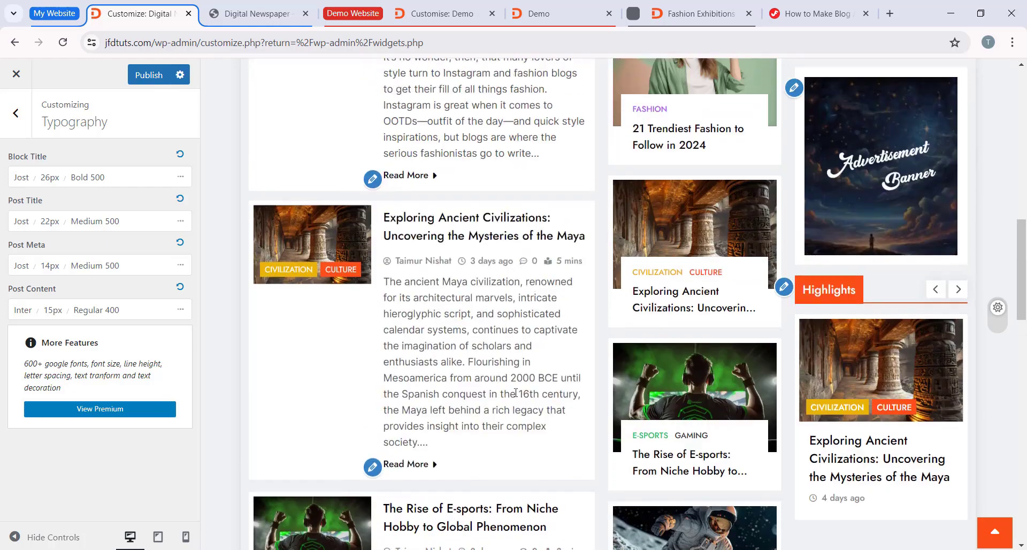
pyautogui.scroll(3, 515, 393)
# Step: Examine the Post Content font options and the excerpt text in the preview's slider and post list
pyautogui.click(84, 310)
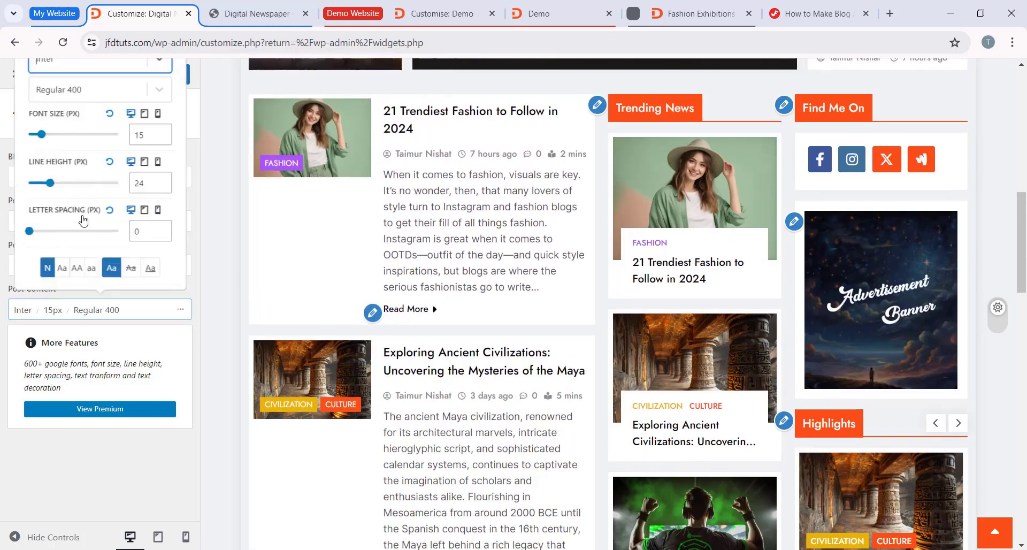
pyautogui.click(173, 303)
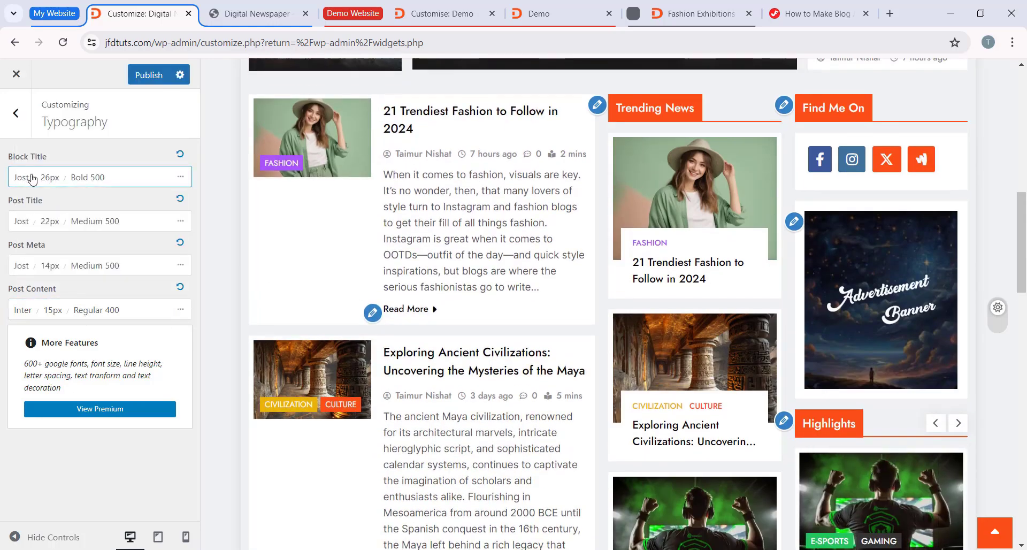
pyautogui.scroll(10, 432, 313)
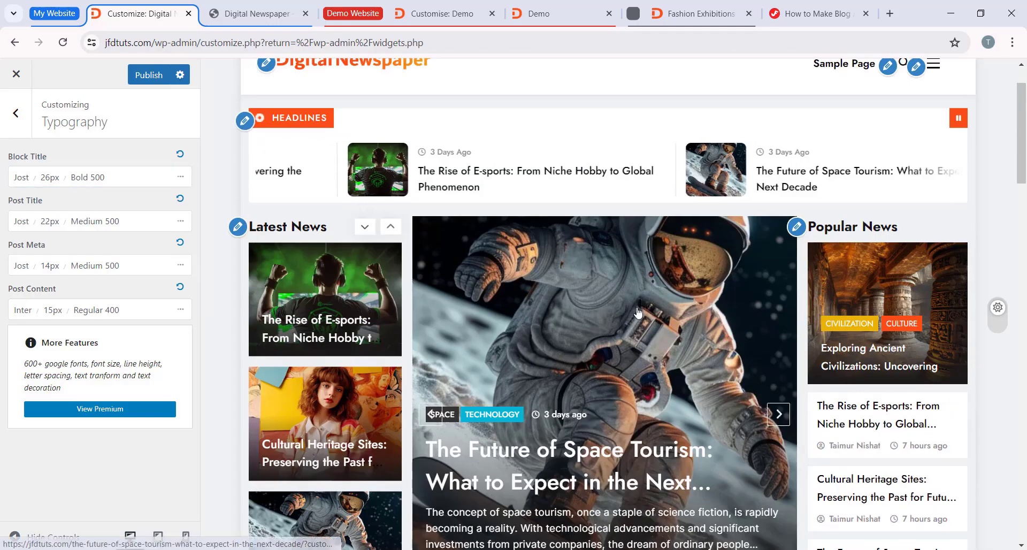
pyautogui.scroll(-3, 508, 242)
pyautogui.scroll(-9, 507, 244)
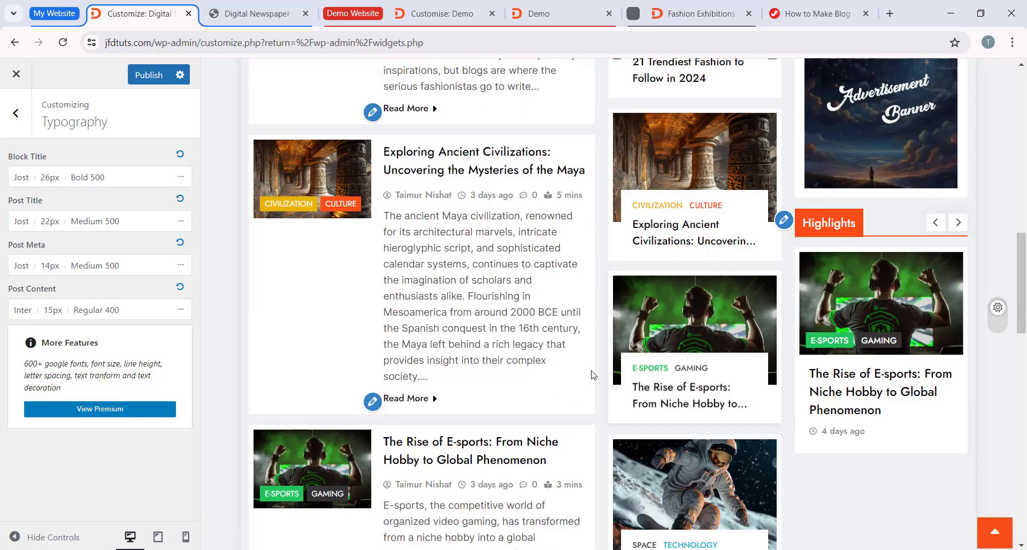
pyautogui.scroll(-1, 376, 250)
pyautogui.scroll(-3, 376, 250)
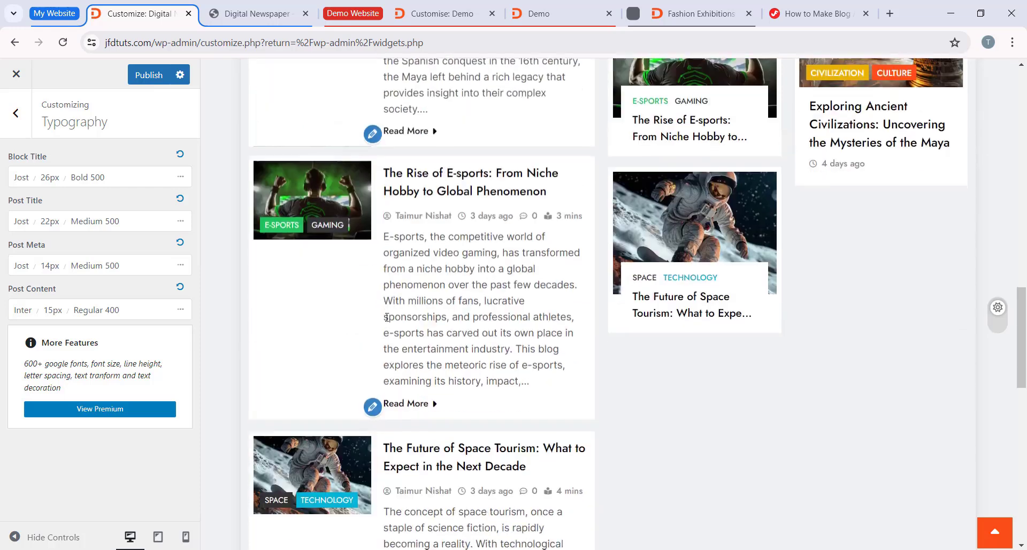
pyautogui.scroll(-3, 494, 284)
# Step: Try Playfair Display as the Post Content font family and check the excerpts of the lower posts
pyautogui.click(19, 312)
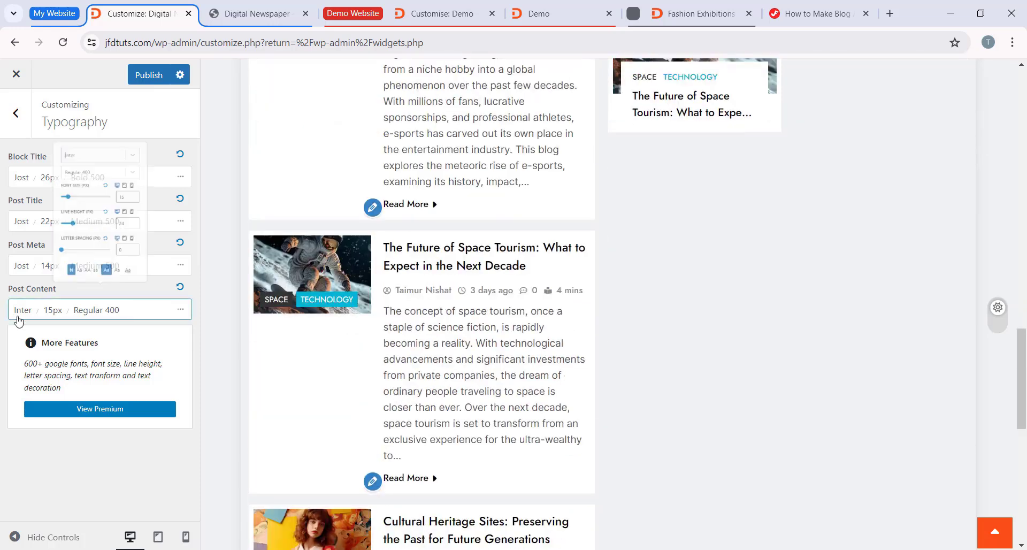
pyautogui.click(108, 64)
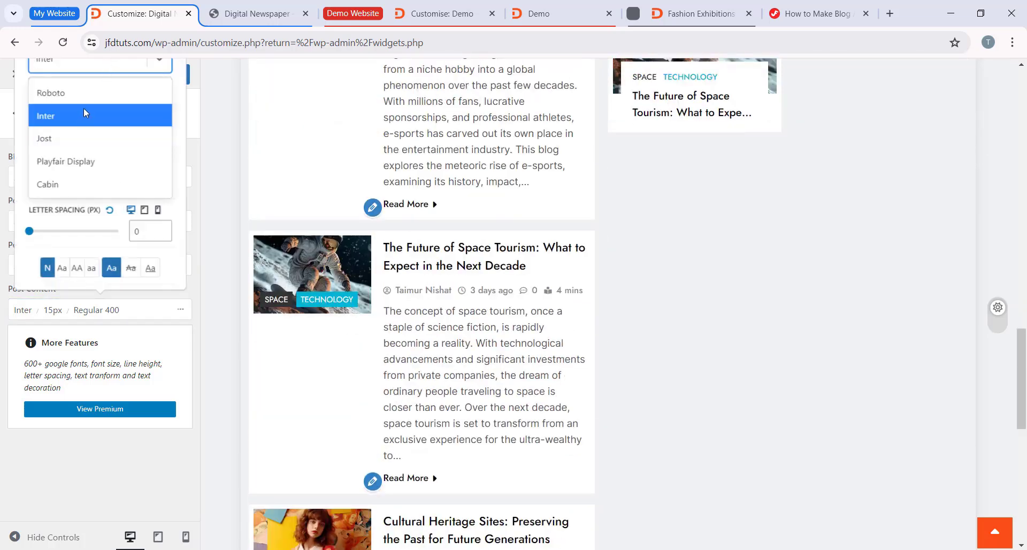
pyautogui.click(66, 161)
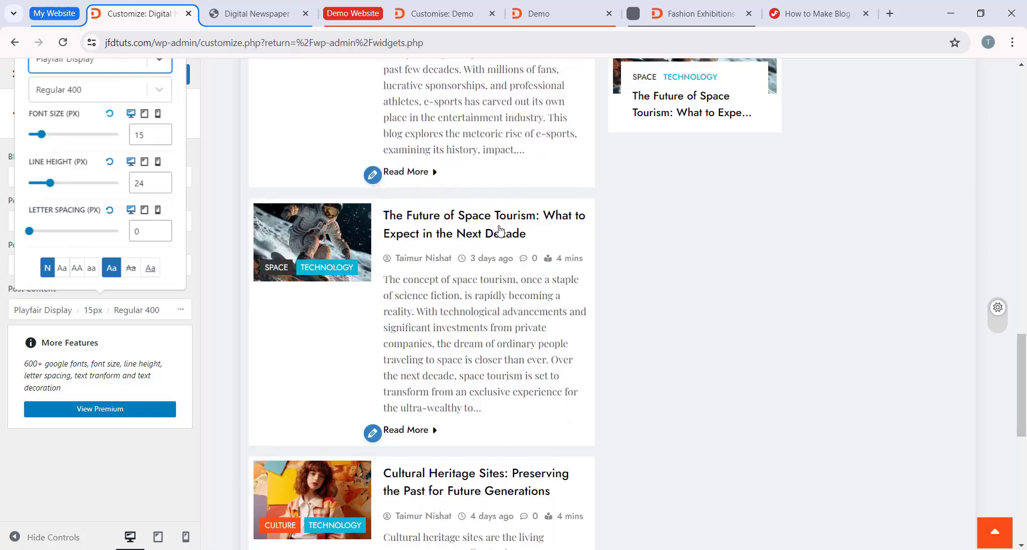
pyautogui.scroll(-1, 521, 317)
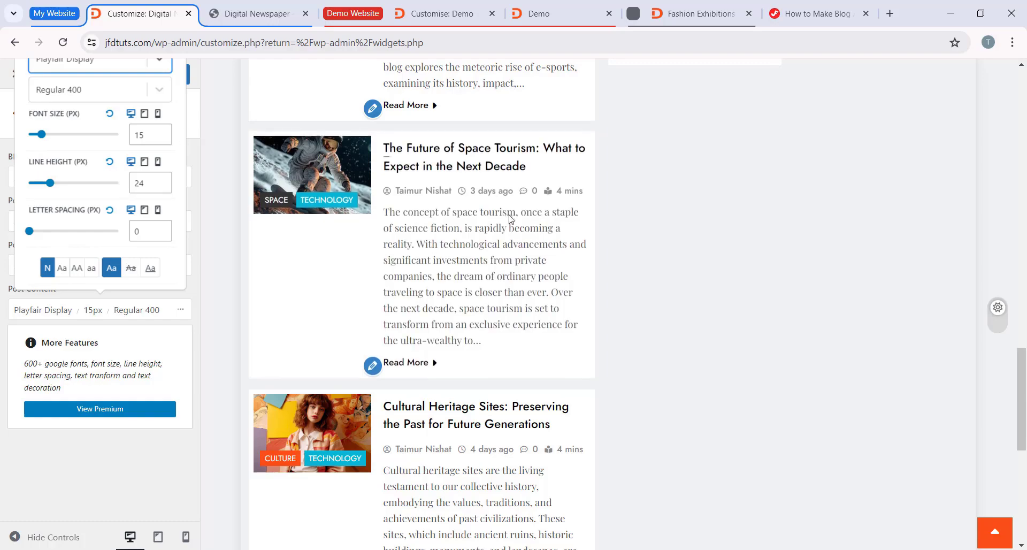
# Step: Set the Post Content font family to Cabin, publish the typography change and return to the main Customizer options
pyautogui.click(131, 64)
pyautogui.click(77, 182)
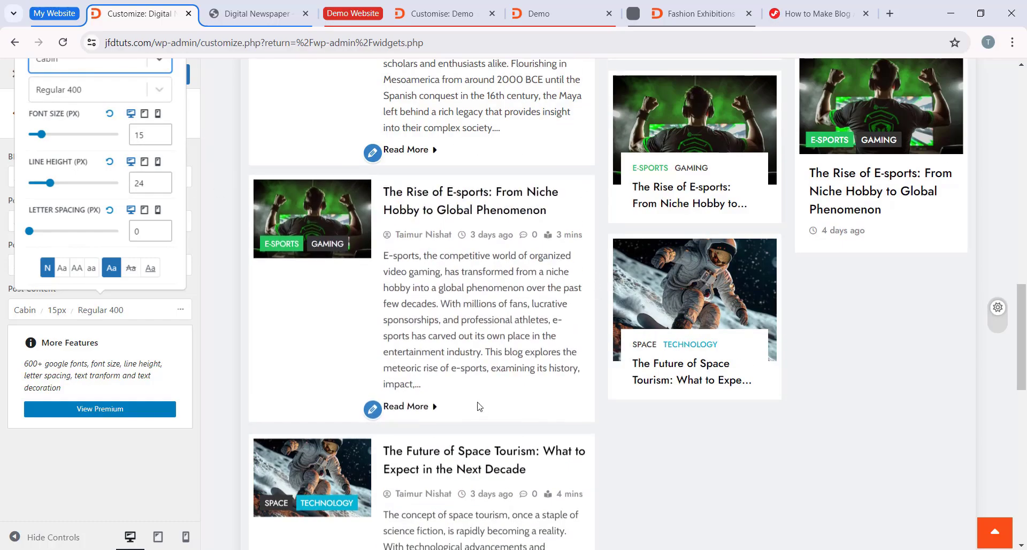
pyautogui.scroll(11, 660, 288)
pyautogui.click(745, 345)
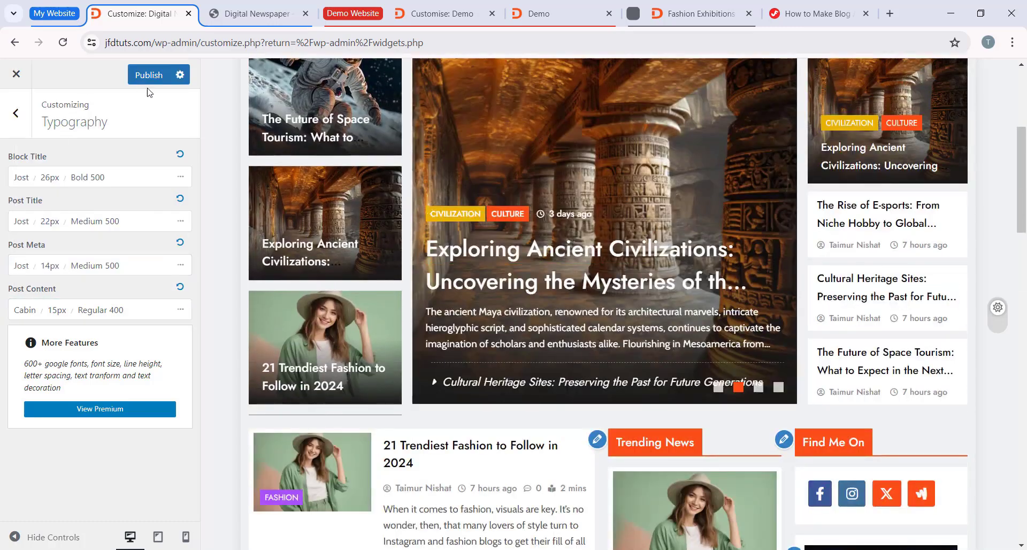
pyautogui.scroll(4, 407, 168)
pyautogui.click(16, 113)
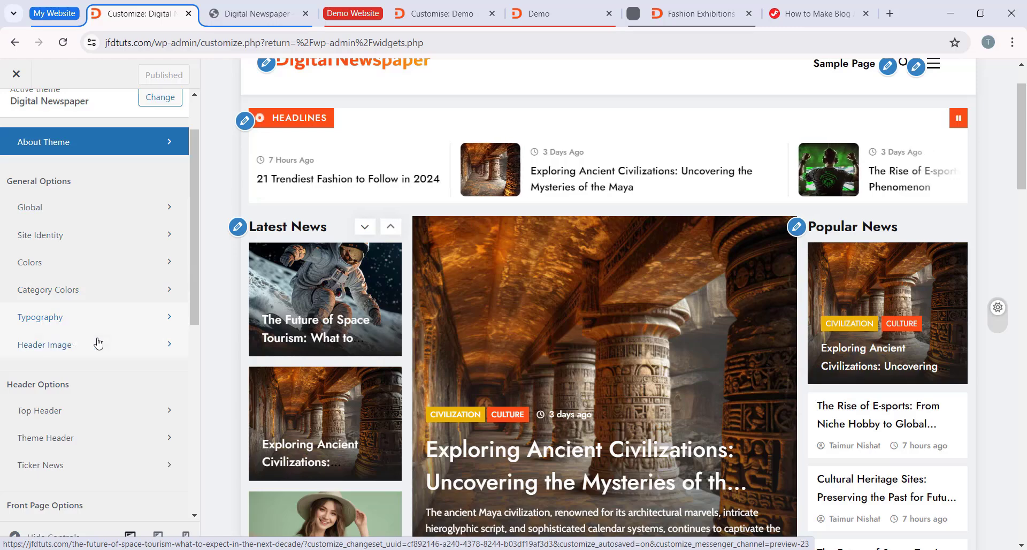
# Step: Choose the futuristic electric bus picture from the media library as the new header image and proceed to cropping
pyautogui.click(116, 346)
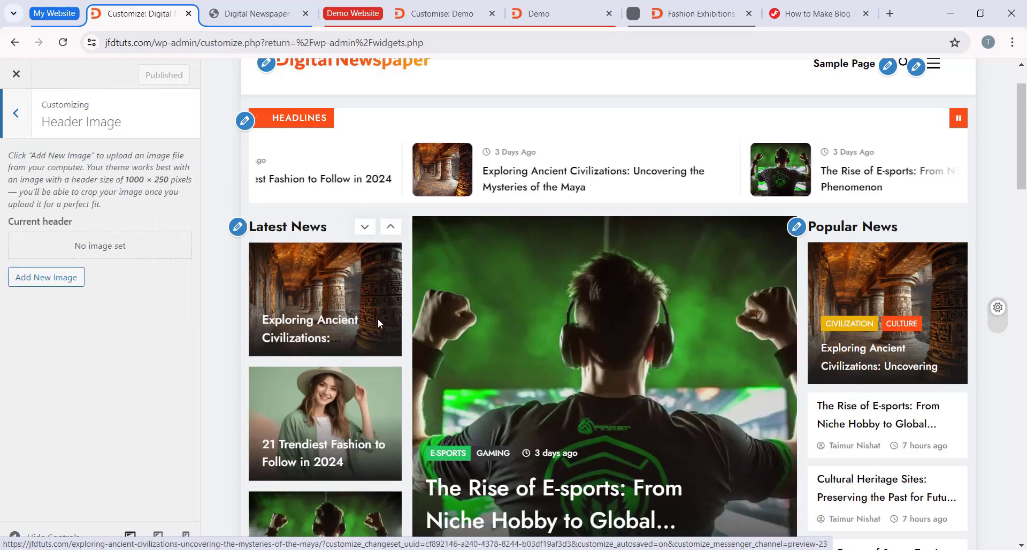
pyautogui.scroll(1, 378, 319)
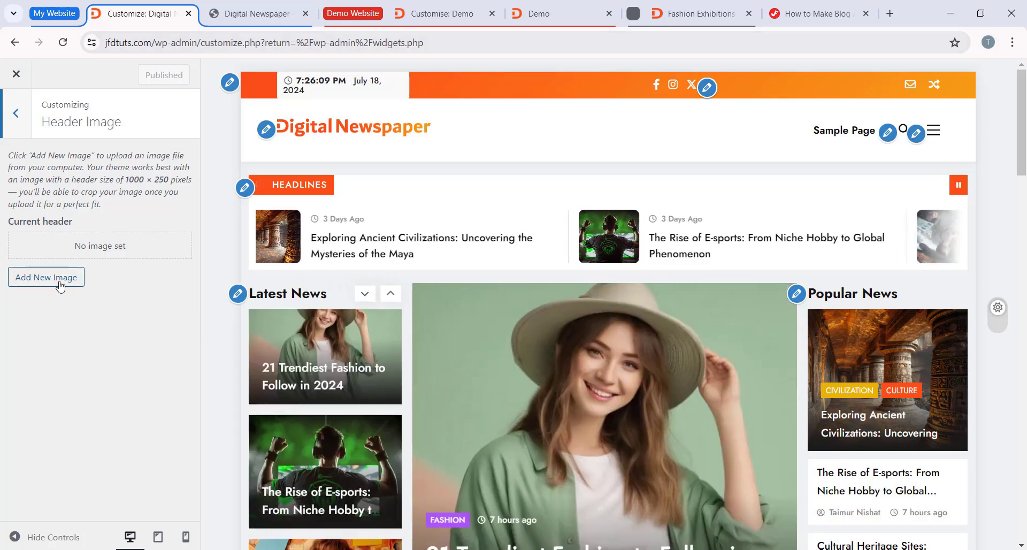
pyautogui.click(60, 286)
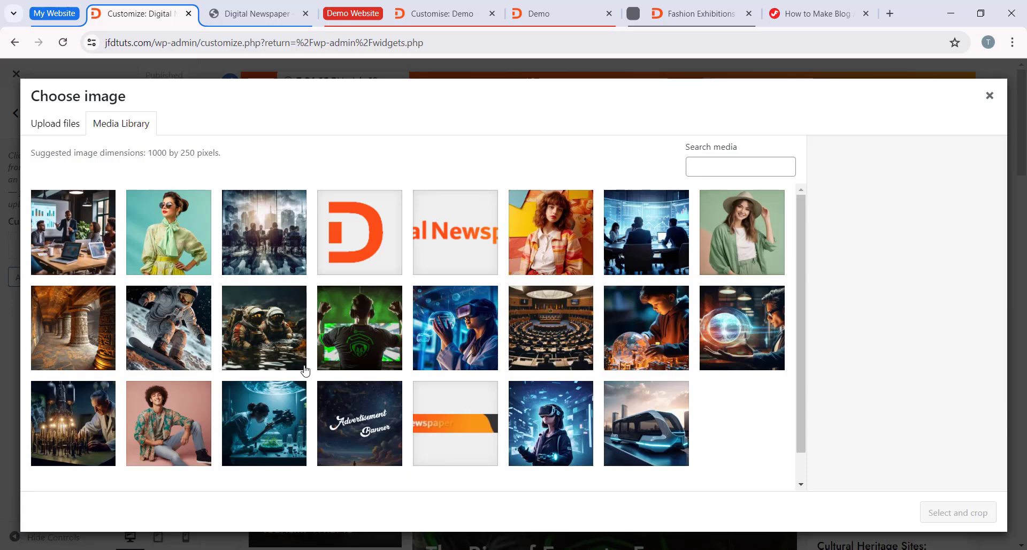
pyautogui.click(677, 450)
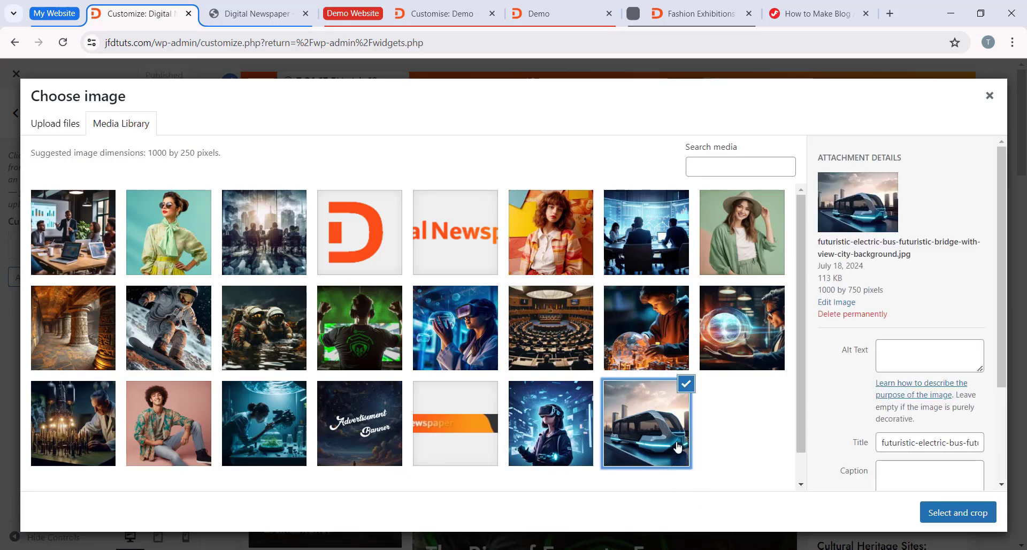
pyautogui.click(943, 517)
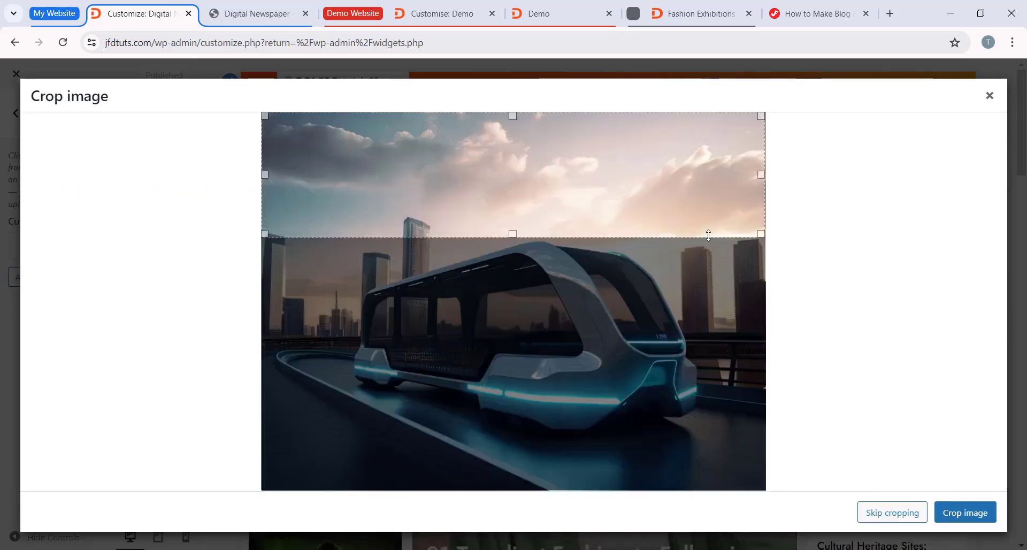
# Step: Crop the header image to a wide band across the lower part of the bus and apply it
pyautogui.moveTo(735, 180); pyautogui.dragTo(734, 324)
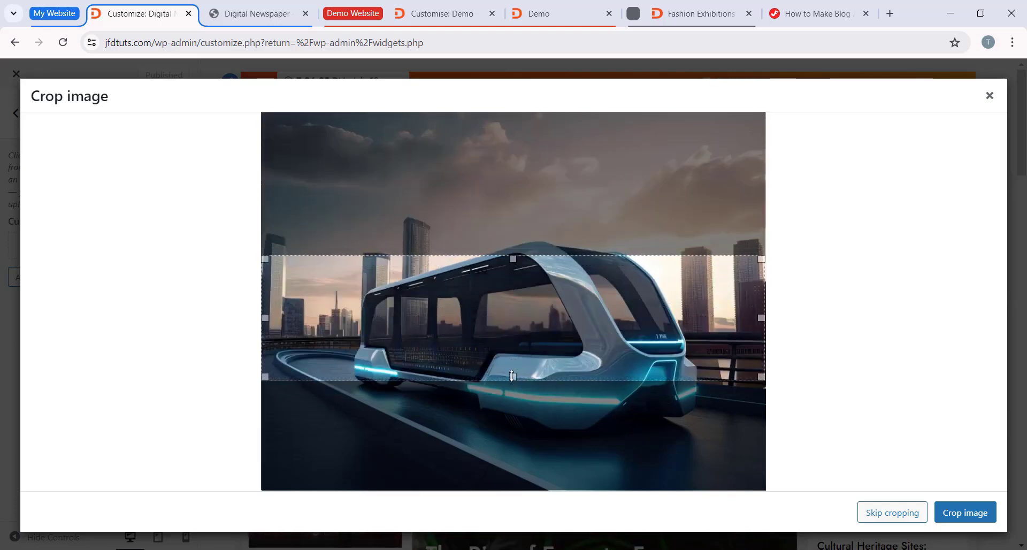
pyautogui.moveTo(513, 376); pyautogui.dragTo(505, 431)
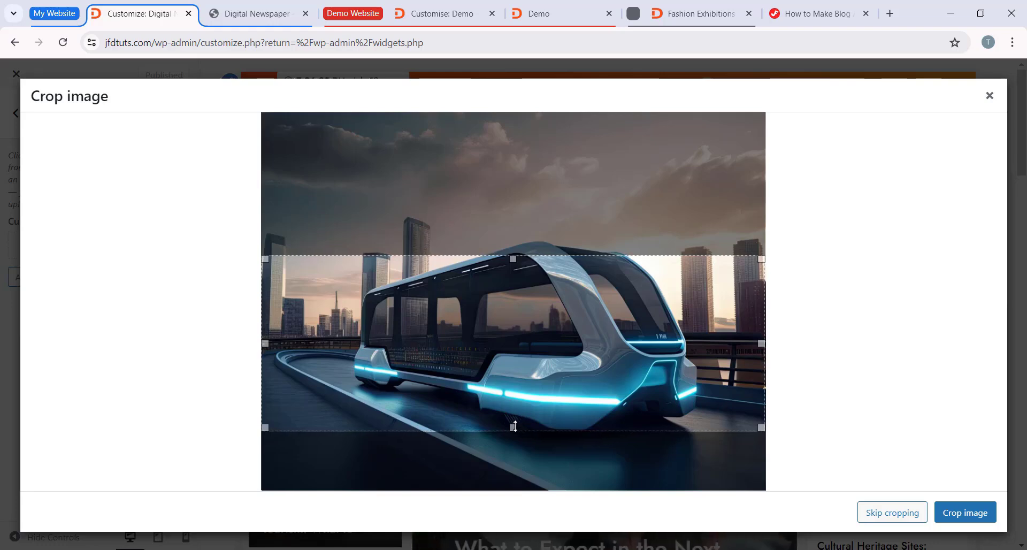
pyautogui.moveTo(531, 309); pyautogui.dragTo(528, 342)
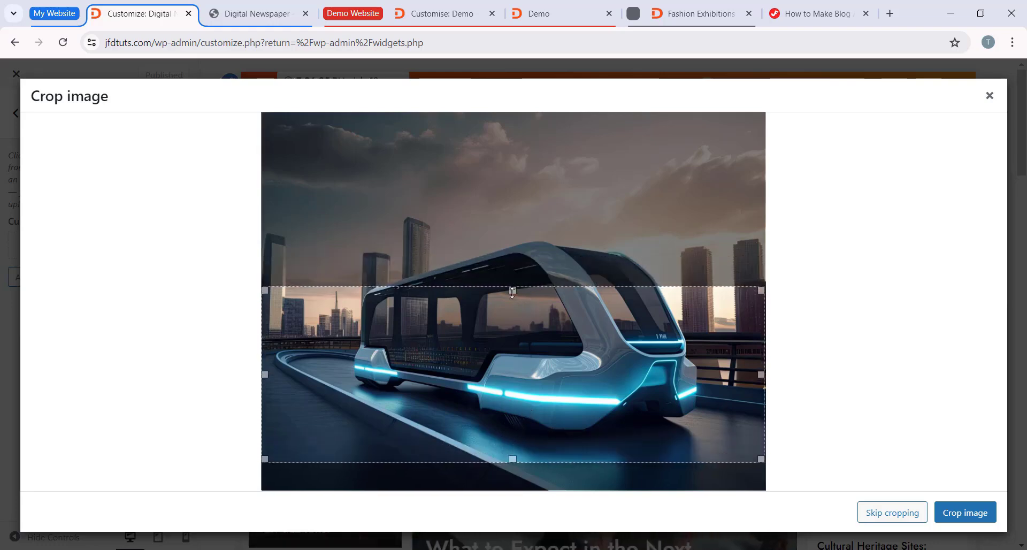
pyautogui.moveTo(513, 292); pyautogui.dragTo(515, 325)
pyautogui.moveTo(546, 347); pyautogui.dragTo(717, 378)
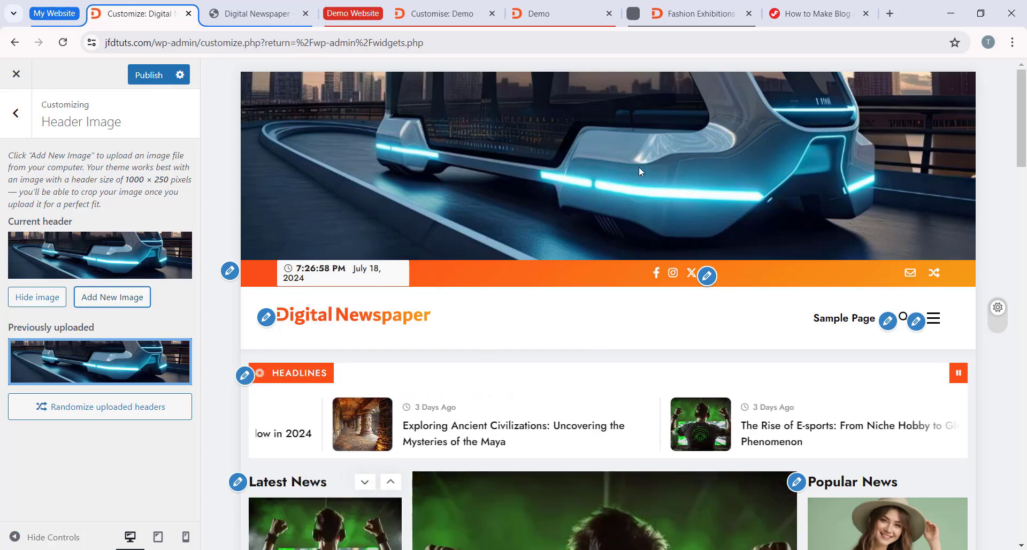
# Step: Hide the header image, remove it from the previously uploaded headers and return to the main Customizer options
pyautogui.moveTo(128, 362)
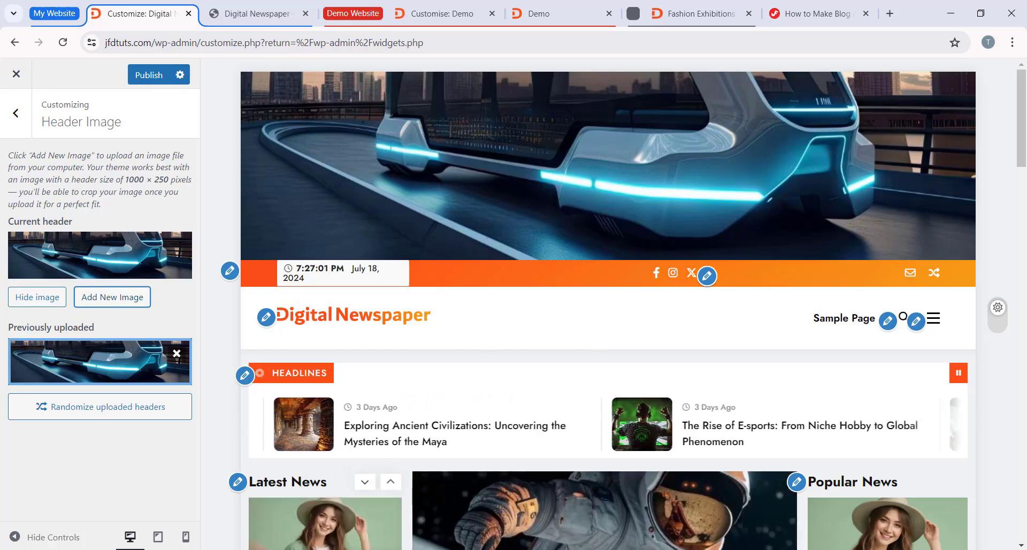
pyautogui.click(52, 298)
pyautogui.moveTo(82, 342)
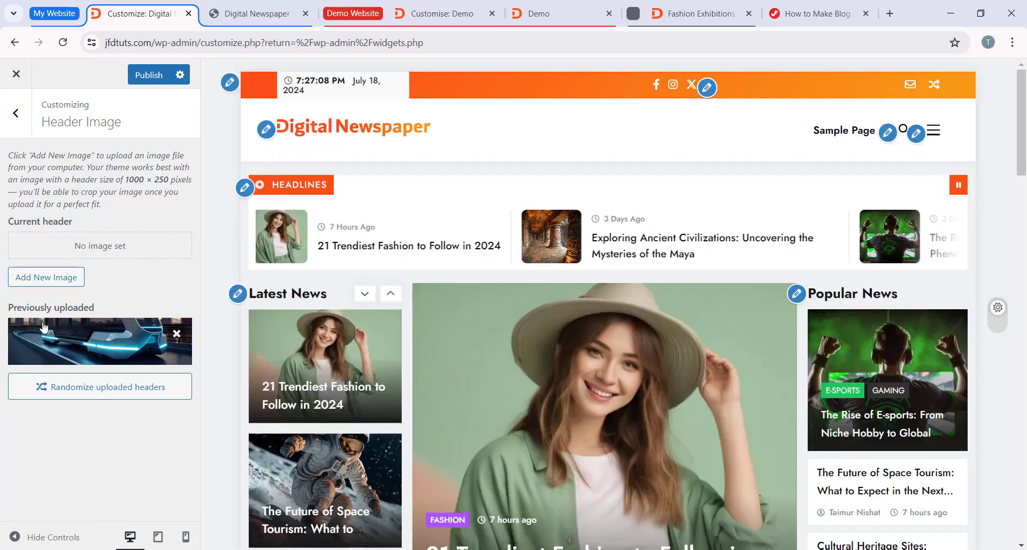
pyautogui.moveTo(175, 338)
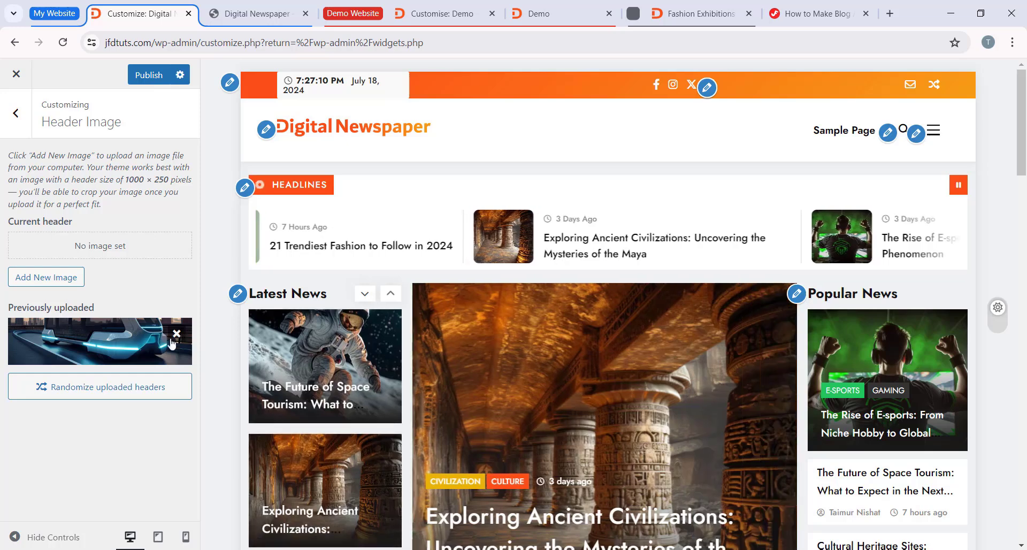
pyautogui.click(176, 336)
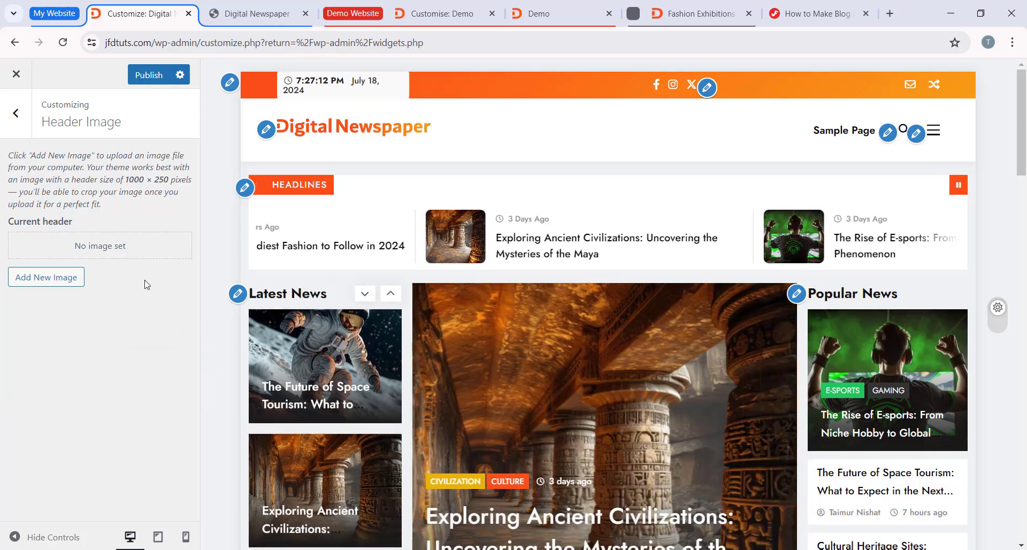
pyautogui.click(4, 123)
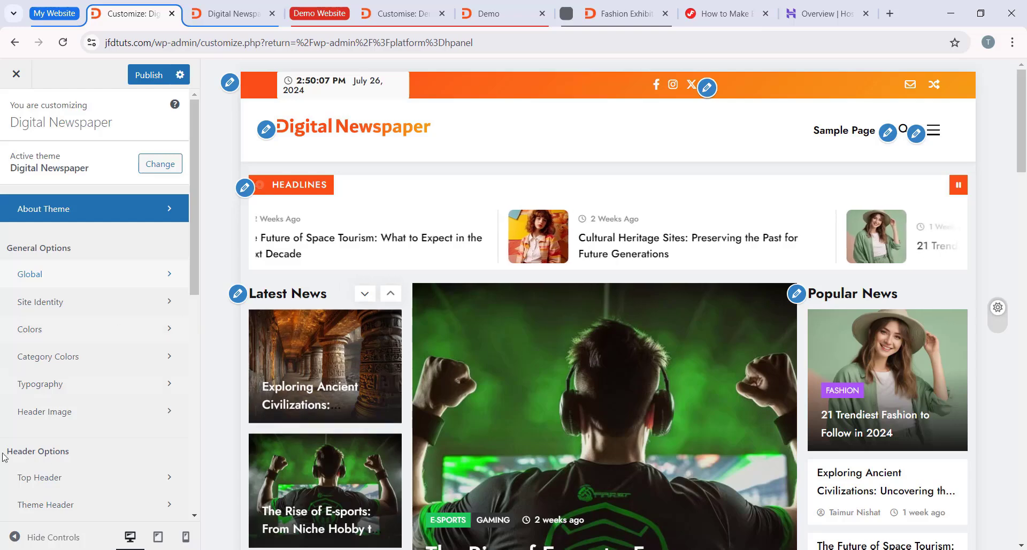
# Step: Open the Top Header settings, try switching the top header off and back on, and turn off its date and time
pyautogui.scroll(-3, 10, 428)
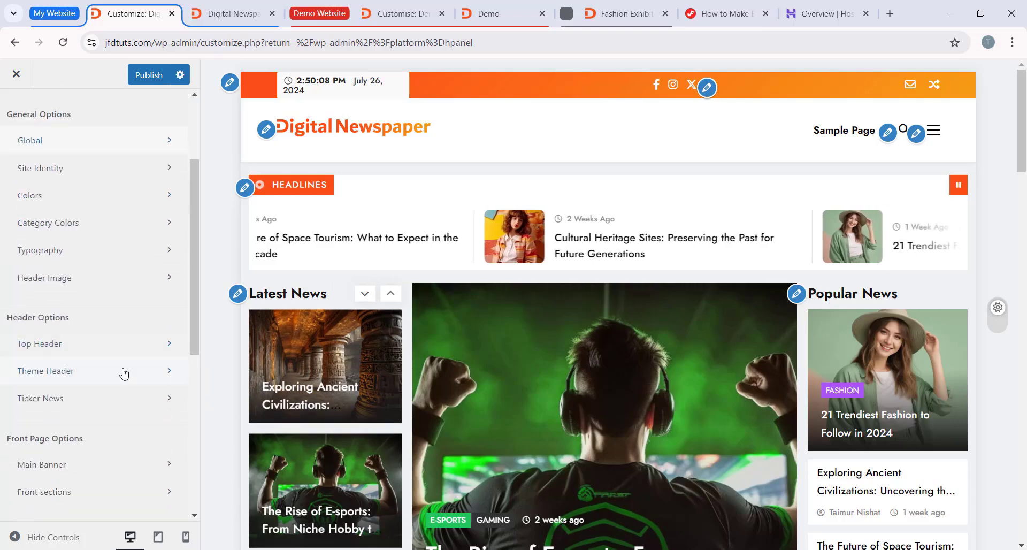
pyautogui.click(80, 348)
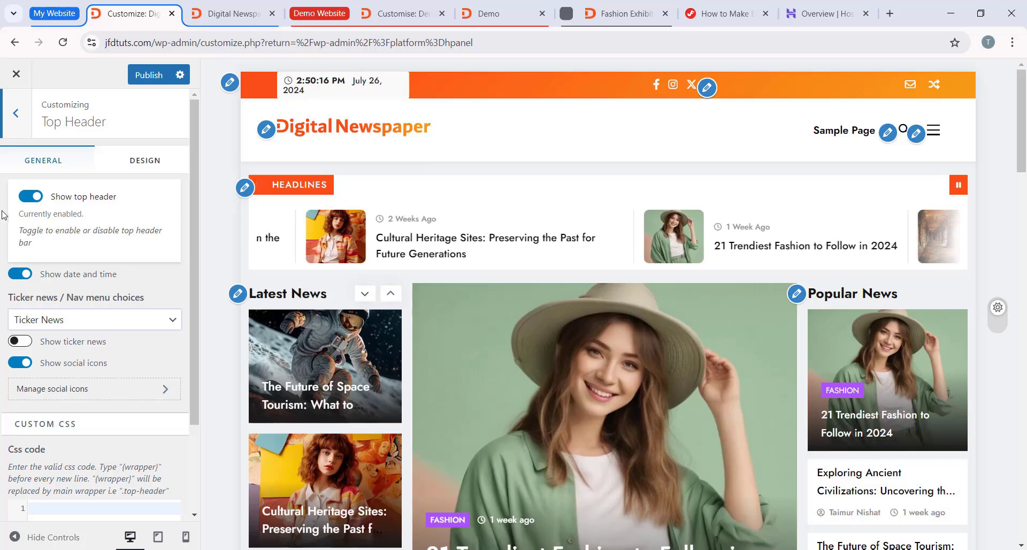
pyautogui.click(29, 198)
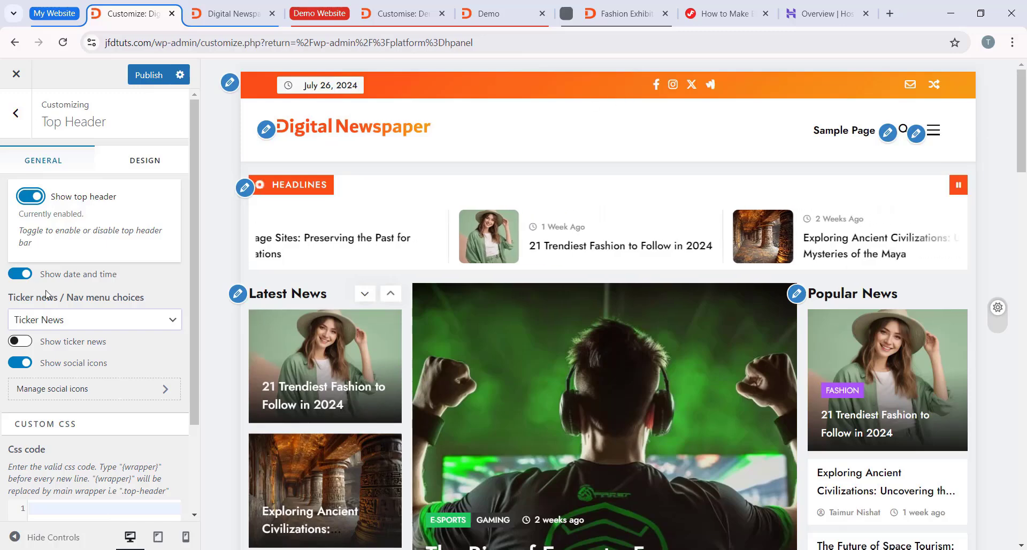
pyautogui.click(15, 274)
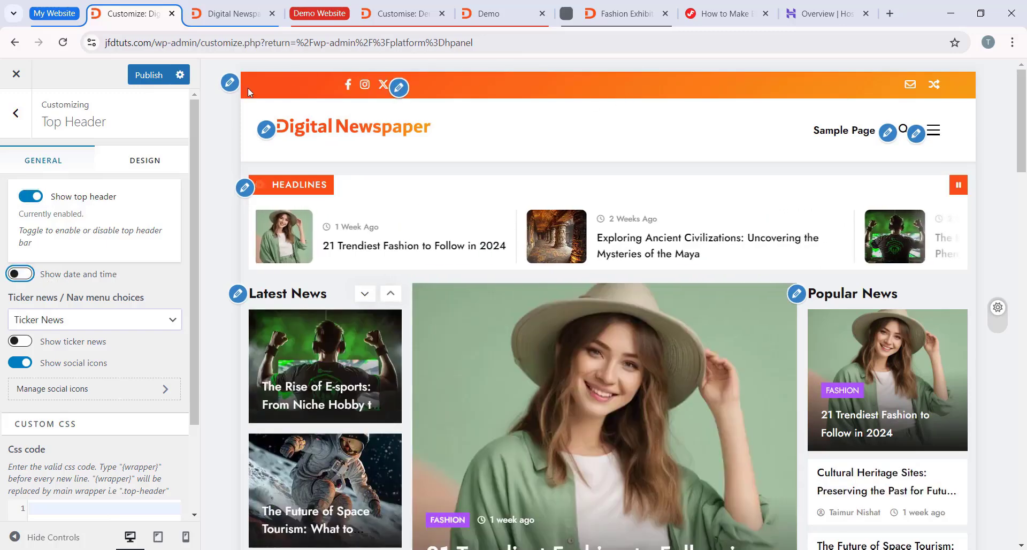
# Step: Turn the top header's date and time back on, enable its ticker news, try advancing the ticker, and return to the main options
pyautogui.click(27, 274)
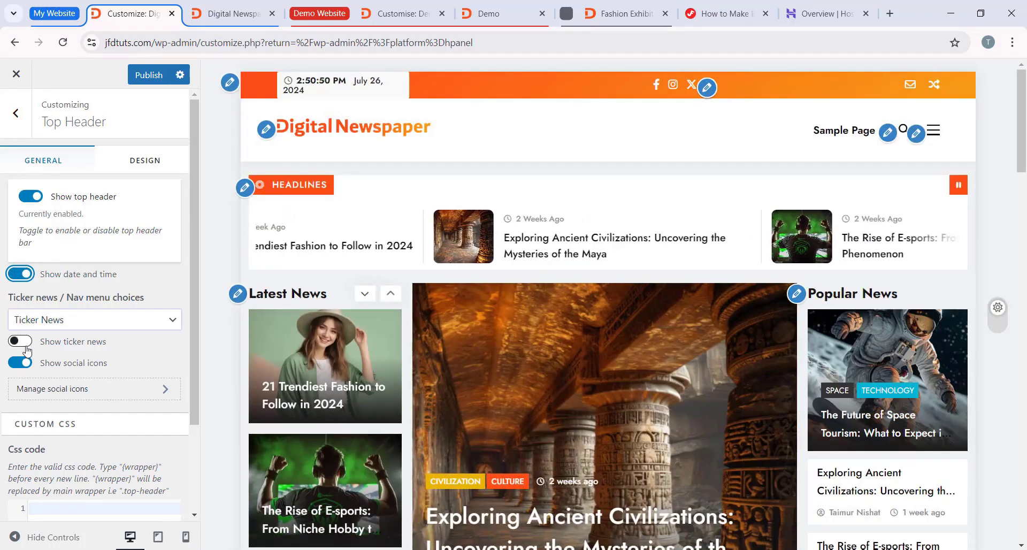
pyautogui.click(26, 347)
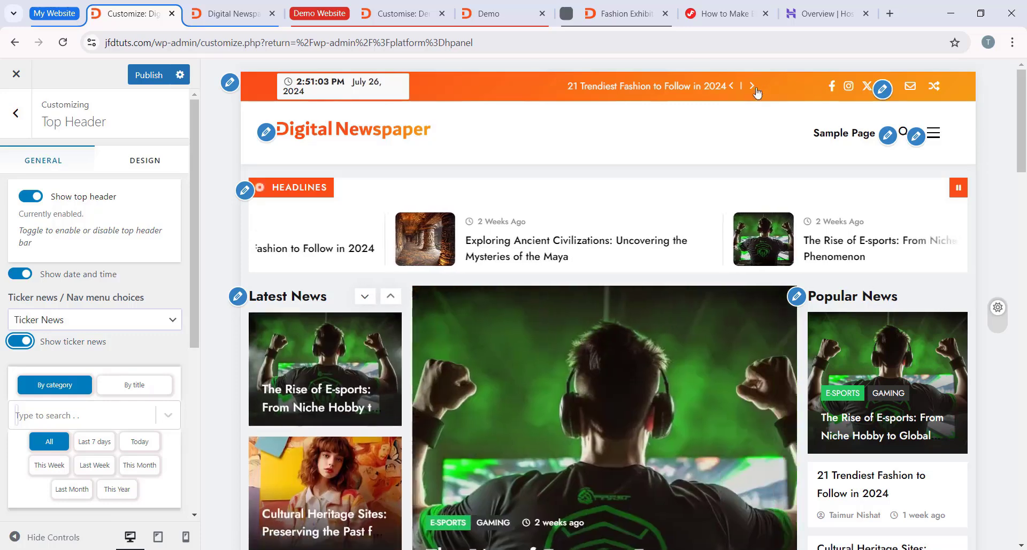
pyautogui.click(752, 86)
pyautogui.click(16, 113)
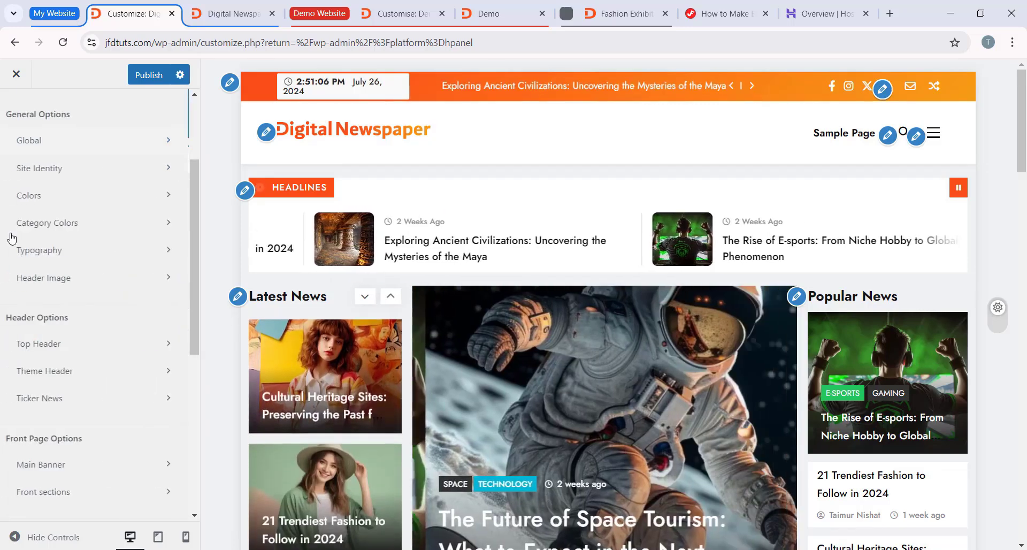
# Step: Open the Main Banner settings, try the second banner layout in the preview, and switch back to the first layout
pyautogui.scroll(-3, 30, 321)
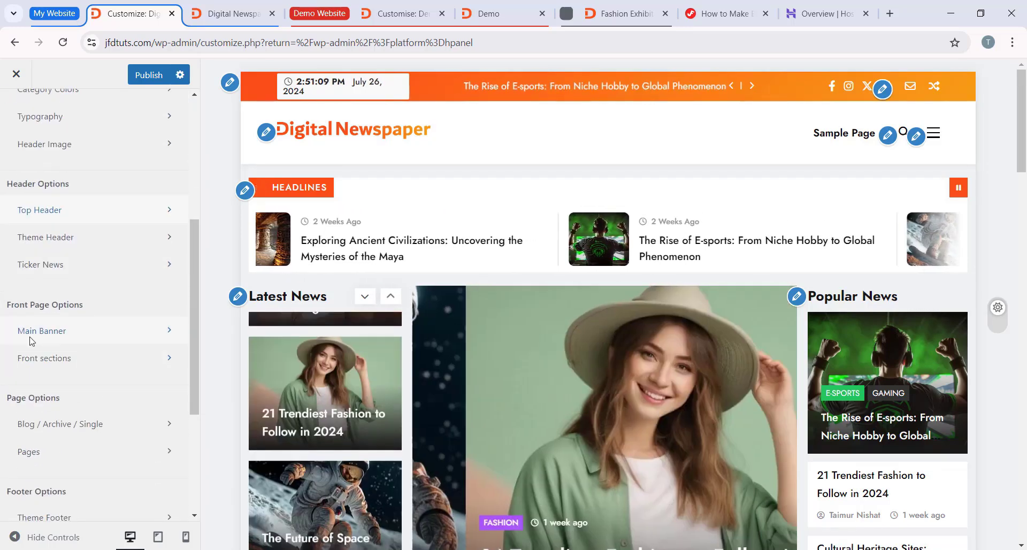
pyautogui.scroll(-2, 29, 342)
pyautogui.click(101, 262)
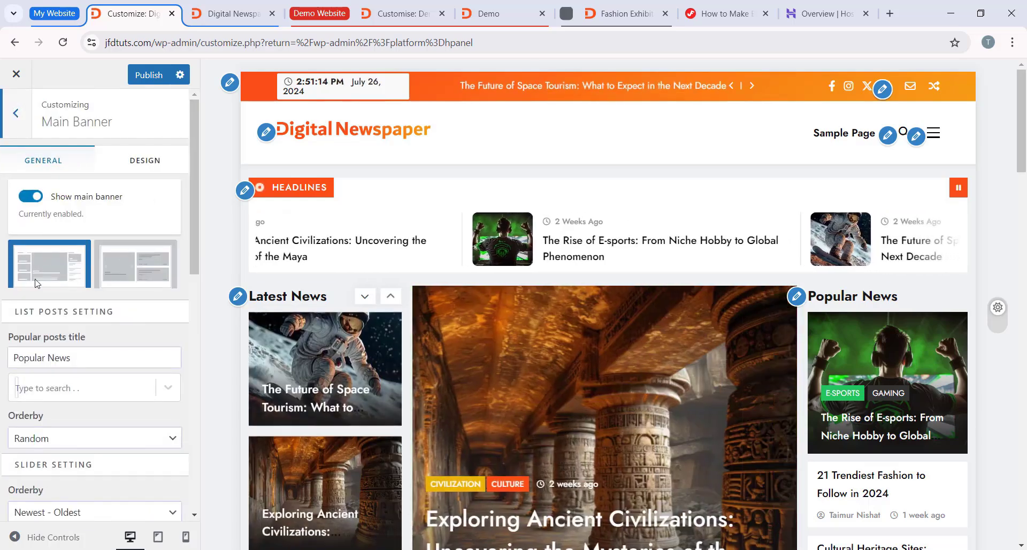
pyautogui.scroll(-1, 379, 307)
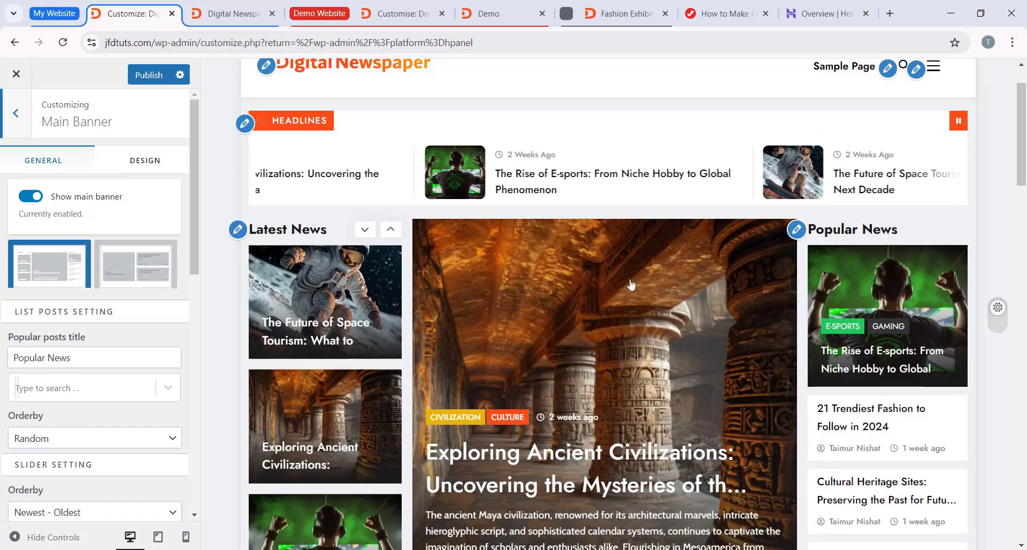
pyautogui.click(149, 271)
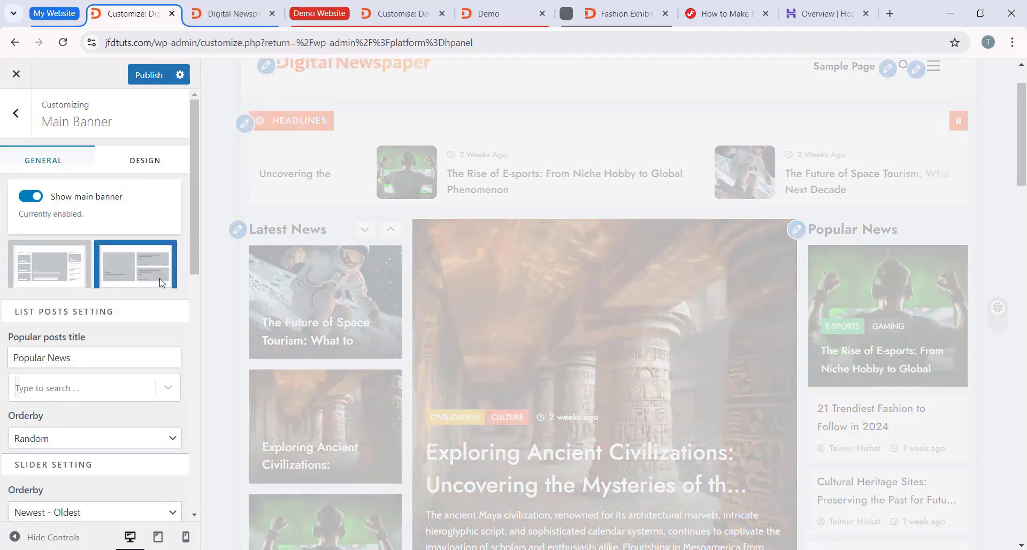
pyautogui.scroll(1, 429, 327)
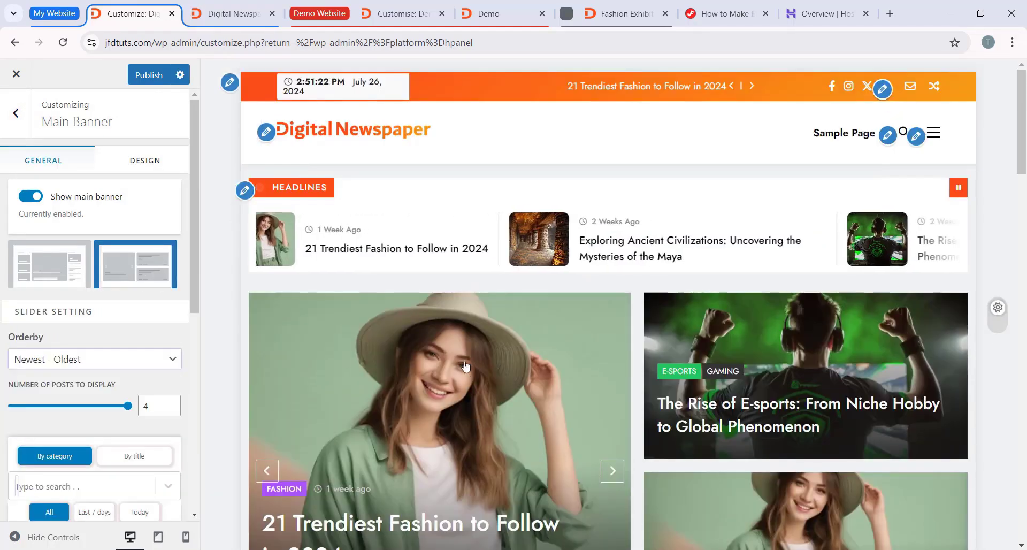
pyautogui.scroll(-2, 466, 366)
pyautogui.scroll(2, 467, 355)
pyautogui.scroll(-2, 347, 354)
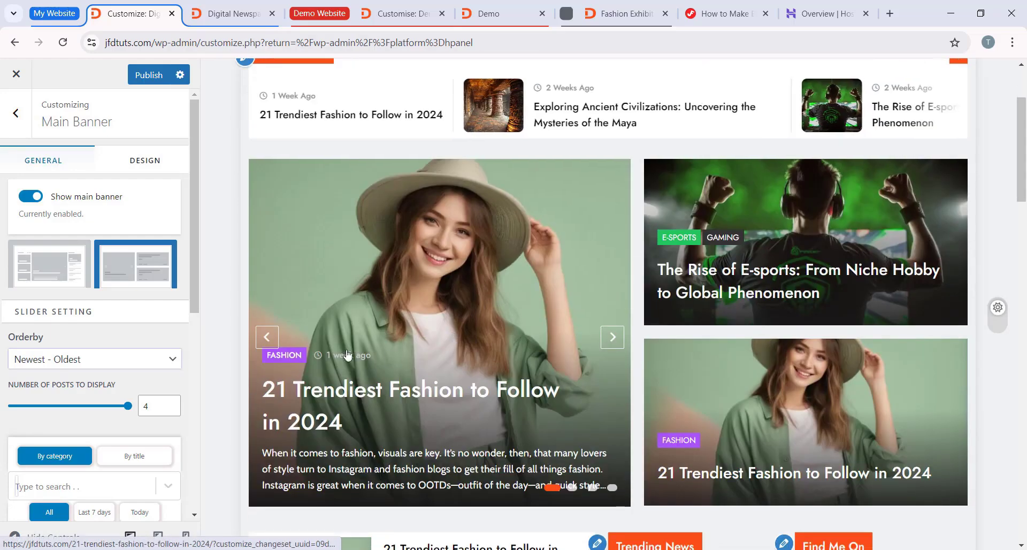
pyautogui.scroll(2, 347, 354)
pyautogui.click(49, 264)
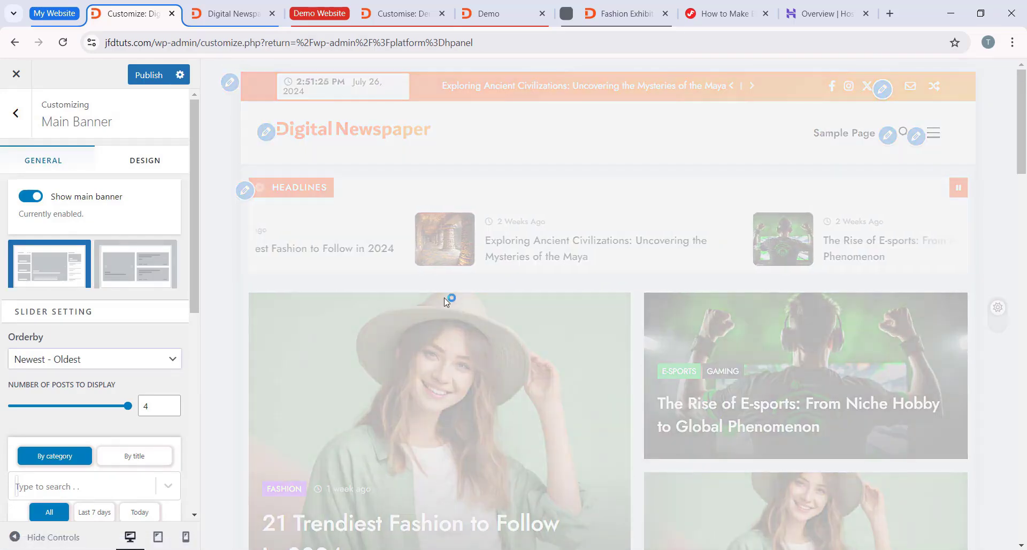
# Step: Review the main banner's list posts and slider settings, and return to the main Customizer options
pyautogui.scroll(-3, 2, 353)
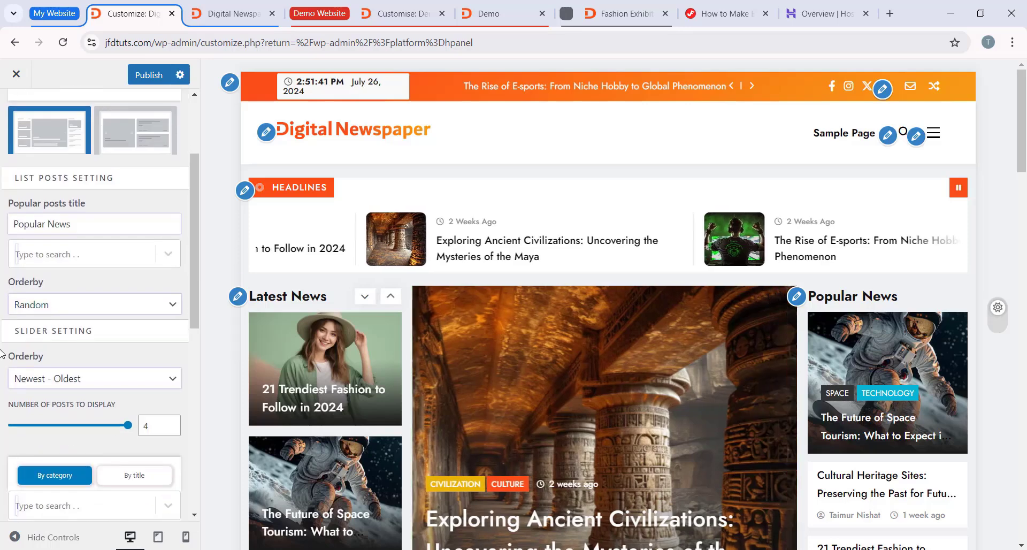
pyautogui.scroll(-3, 2, 353)
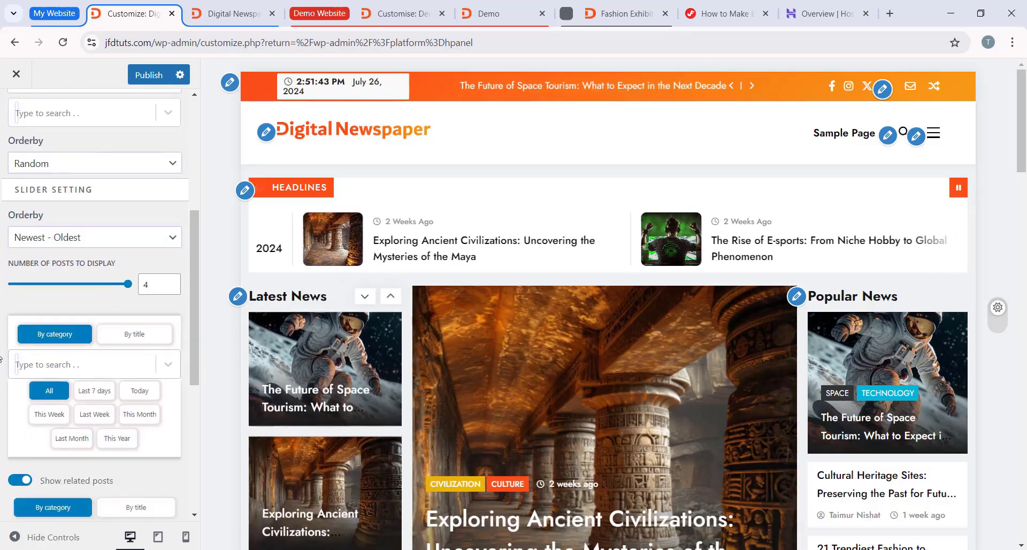
pyautogui.scroll(5, 2, 356)
pyautogui.scroll(-3, 80, 211)
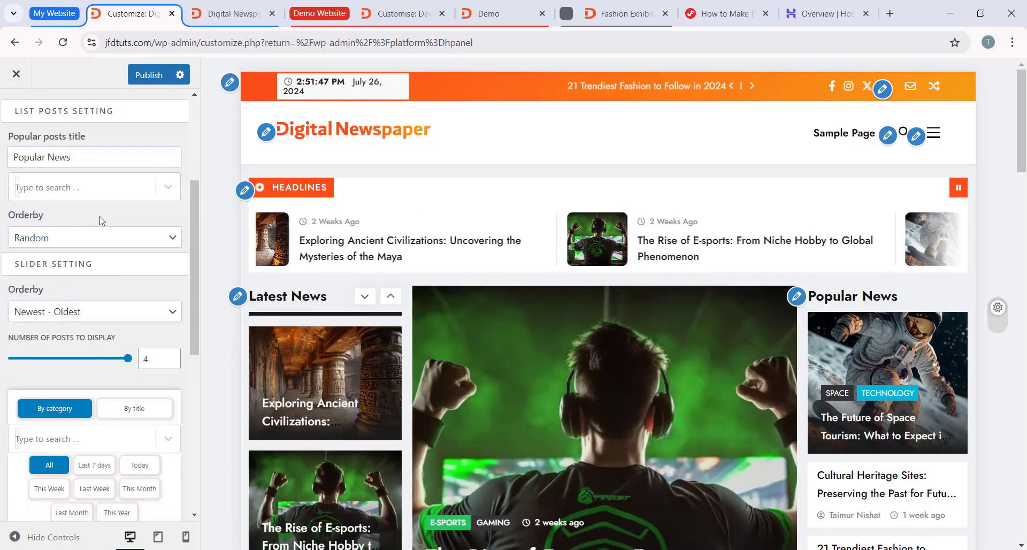
pyautogui.scroll(4, 27, 172)
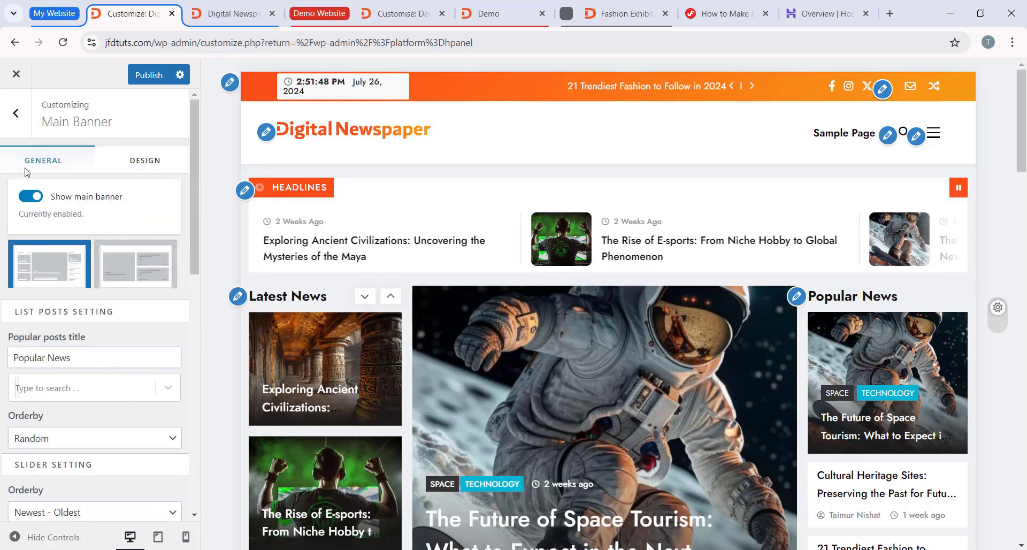
pyautogui.click(10, 118)
# Step: Open the Blog / Archive settings and examine how the list layout presents posts in the site preview
pyautogui.scroll(-3, 104, 251)
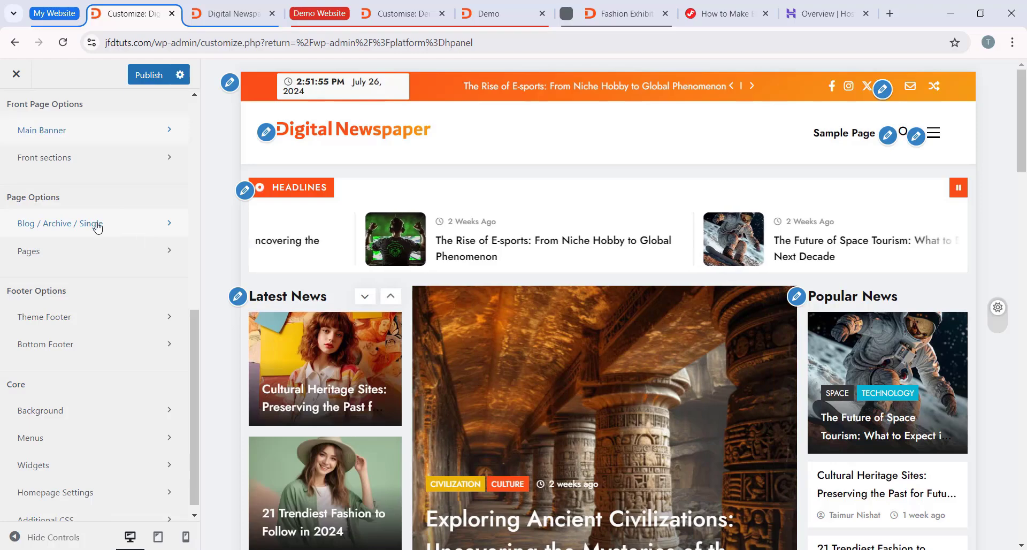
pyautogui.click(97, 228)
pyautogui.click(59, 159)
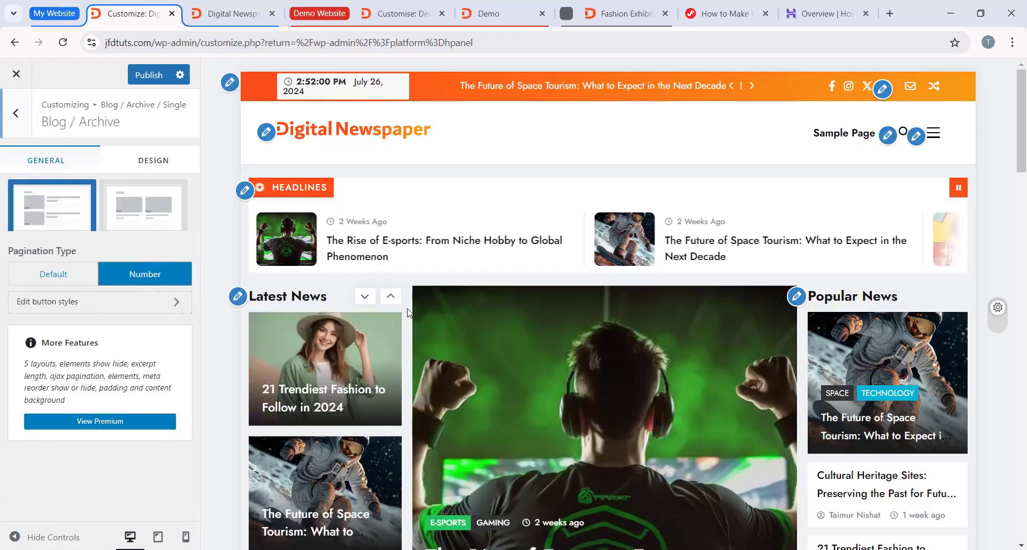
pyautogui.scroll(-10, 601, 474)
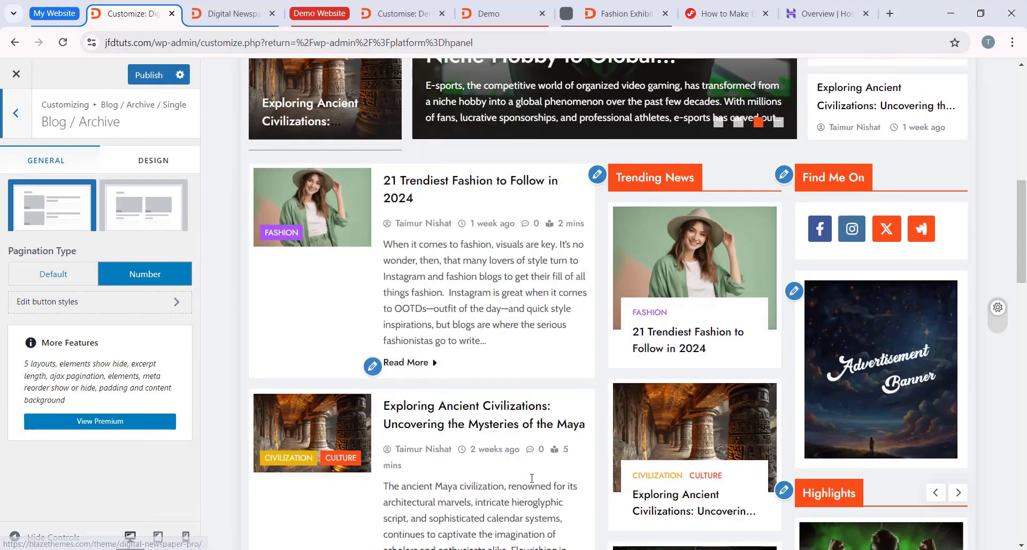
pyautogui.scroll(-3, 457, 293)
pyautogui.scroll(3, 457, 293)
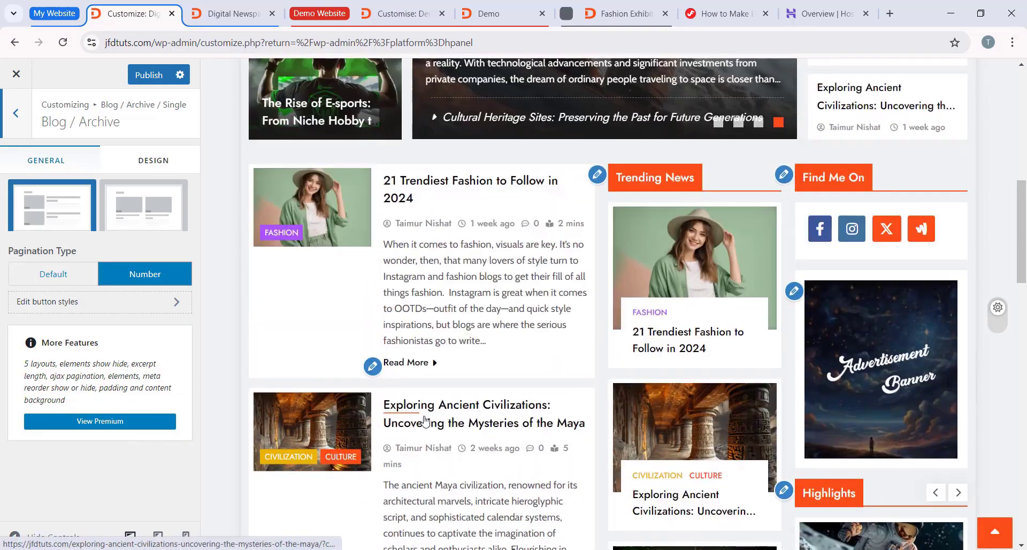
pyautogui.scroll(-7, 448, 374)
pyautogui.scroll(7, 448, 375)
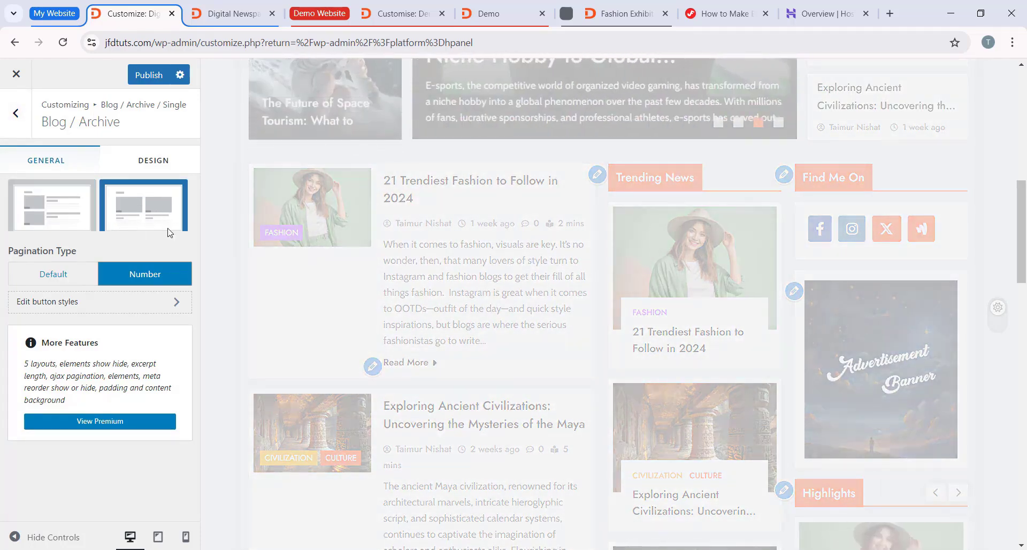
# Step: Try the two-column grid layout for the blog archive in the preview and restore the list layout
pyautogui.scroll(-4, 229, 234)
pyautogui.scroll(5, 451, 214)
pyautogui.scroll(-7, 431, 316)
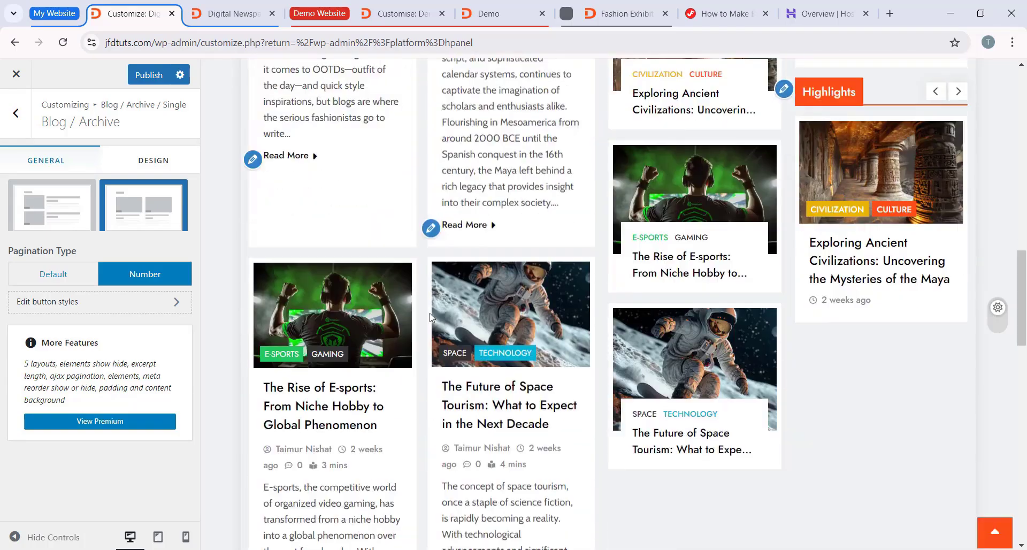
pyautogui.scroll(8, 431, 316)
pyautogui.click(76, 214)
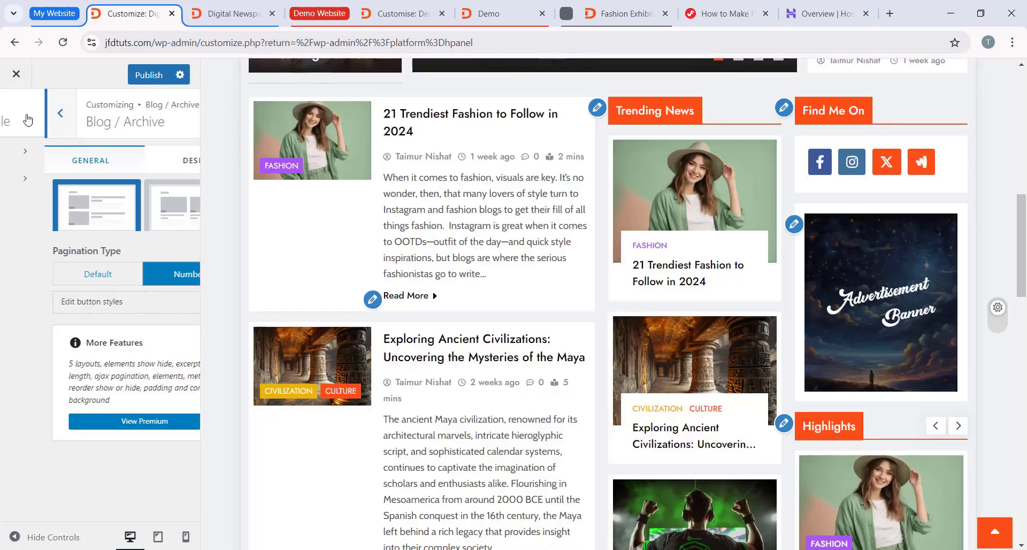
# Step: Check the Single Post settings, return to the main Customizer options and look over the remaining sections
pyautogui.click(16, 113)
pyautogui.click(62, 178)
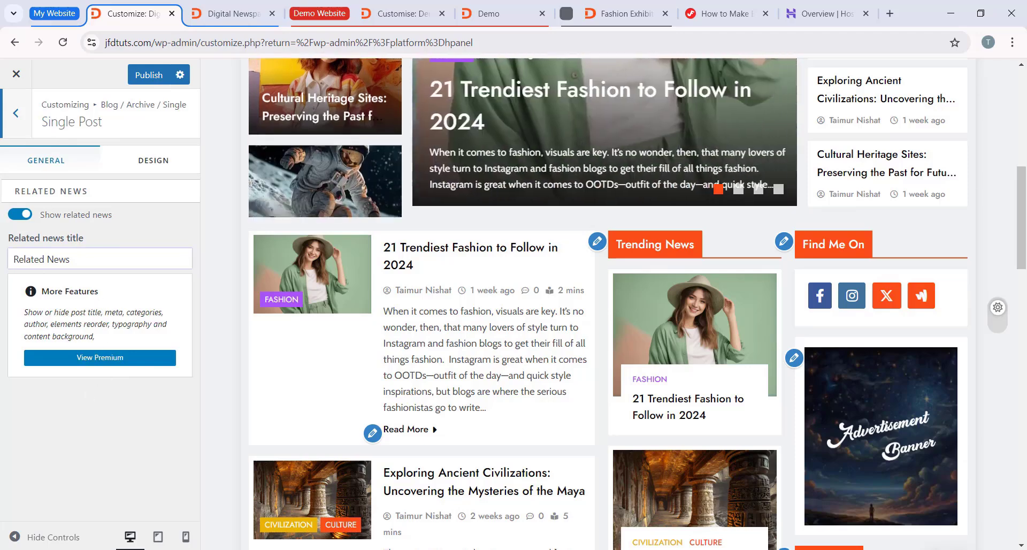
pyautogui.click(12, 128)
pyautogui.click(19, 133)
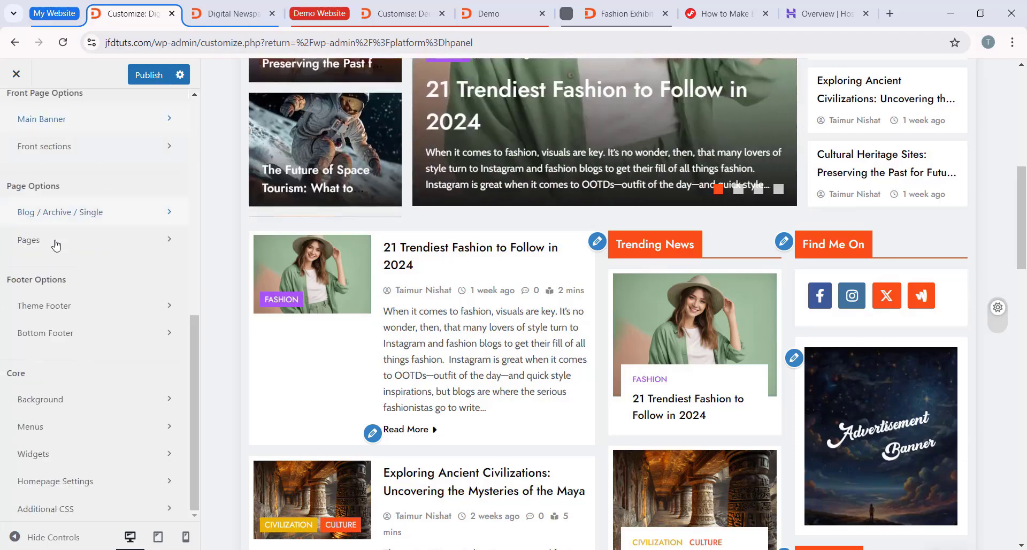
pyautogui.scroll(4, 112, 253)
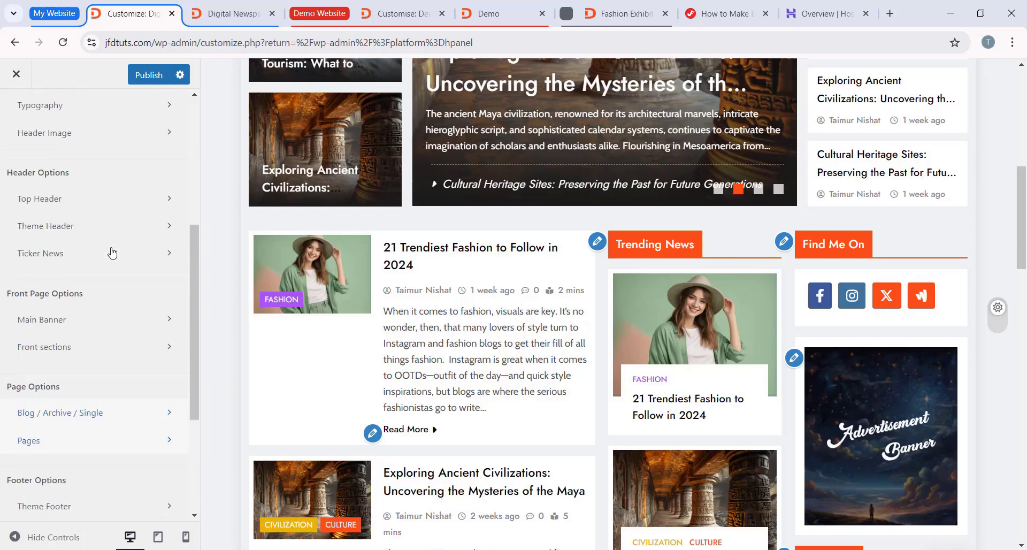
pyautogui.scroll(-4, 120, 275)
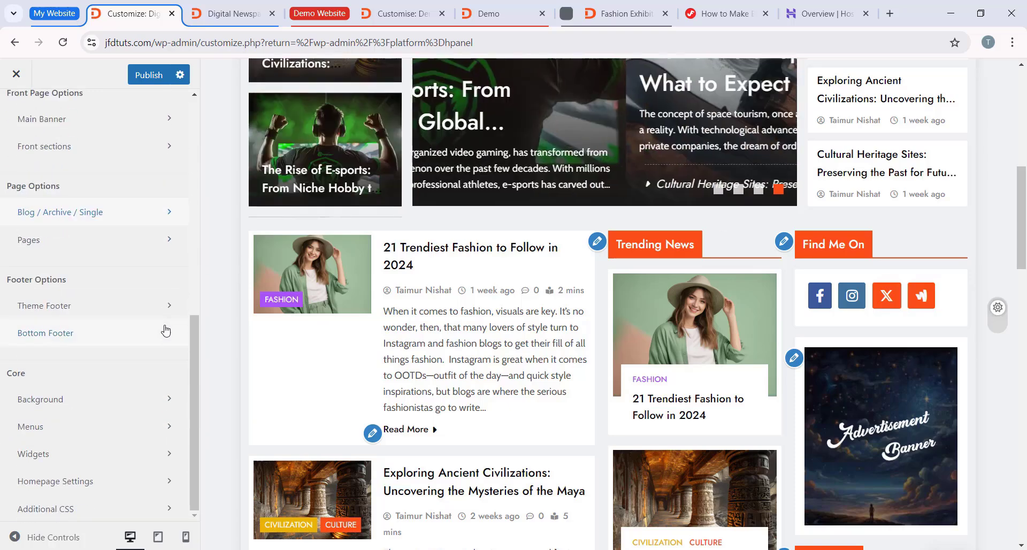
pyautogui.scroll(5, 160, 310)
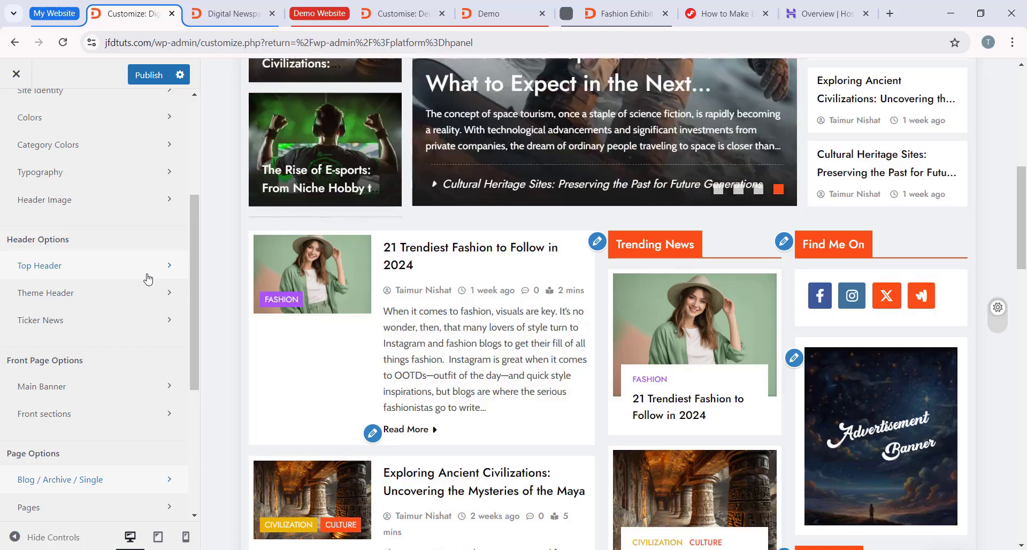
pyautogui.scroll(-1, 149, 224)
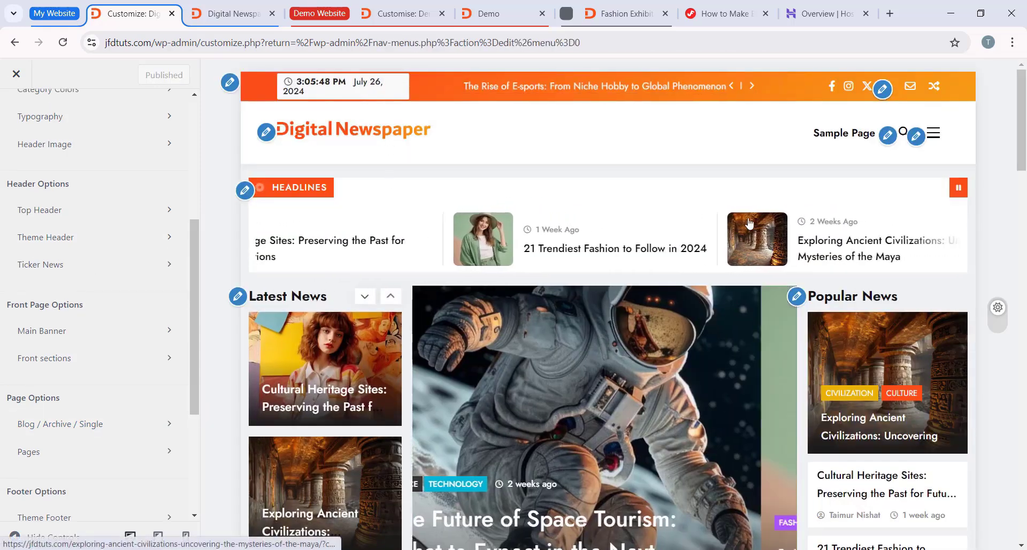
# Step: Compare the site preview with the demo website's home page and navigation menu, and return to the Customizer
pyautogui.scroll(-20, 675, 310)
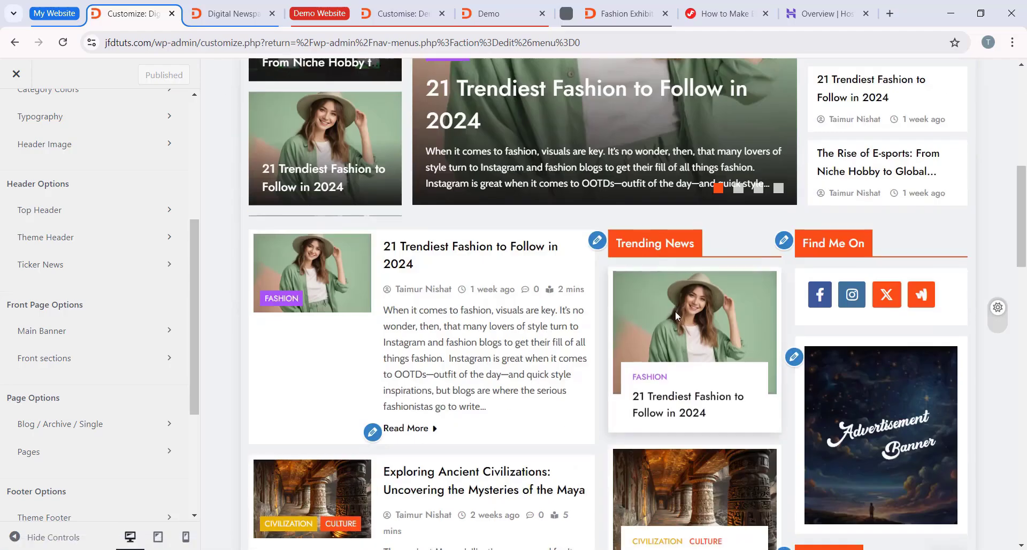
pyautogui.scroll(20, 761, 307)
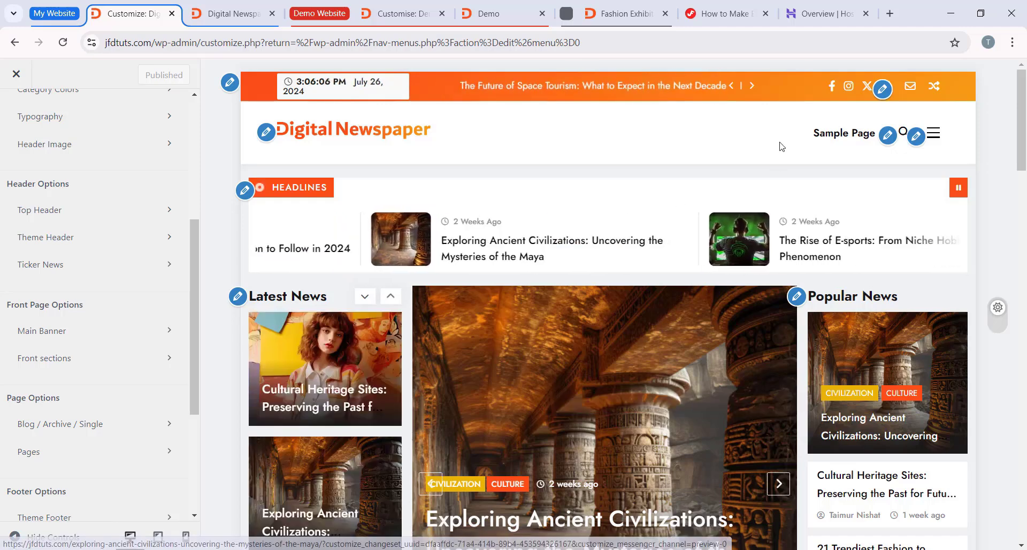
pyautogui.click(505, 16)
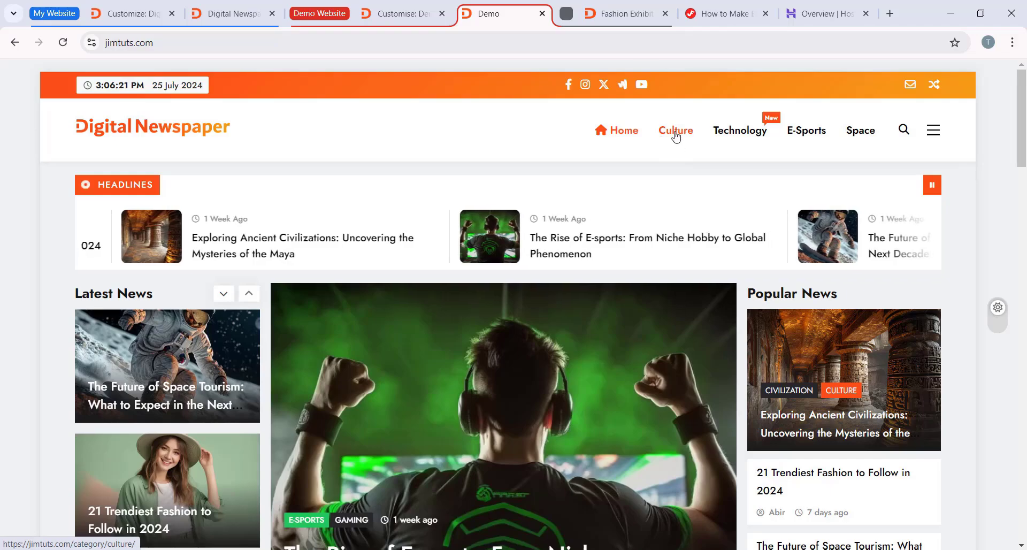
pyautogui.scroll(-5, 802, 155)
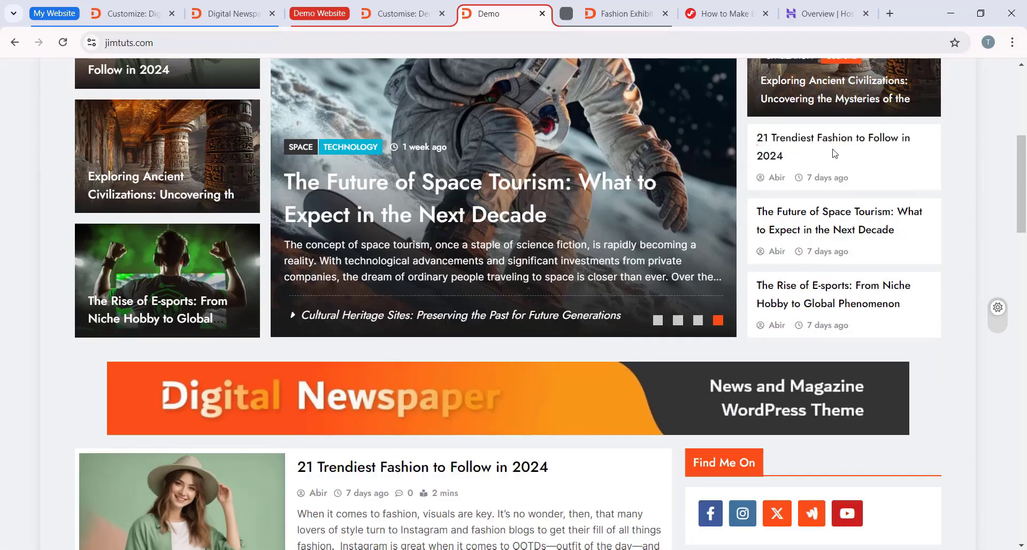
pyautogui.scroll(5, 642, 144)
pyautogui.click(152, 14)
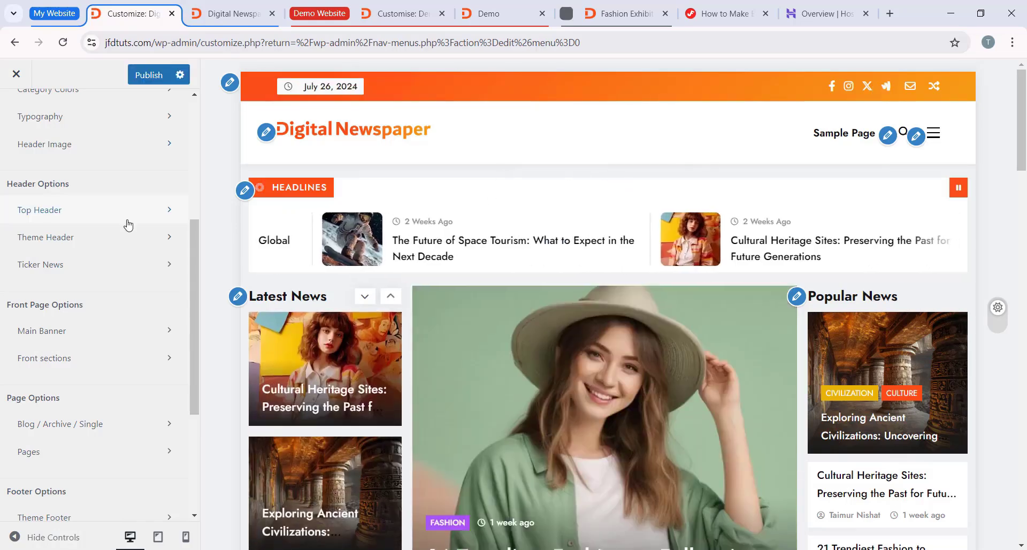
pyautogui.scroll(5, 120, 221)
pyautogui.scroll(-4, 118, 219)
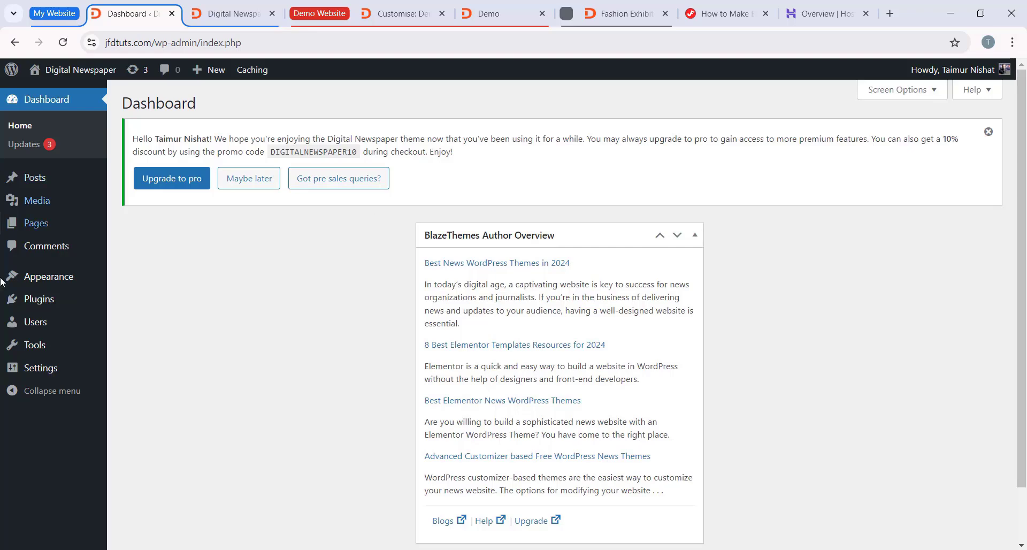
# Step: Create a navigation menu named Main Menu and assign it to the Main Header display location
pyautogui.moveTo(42, 280)
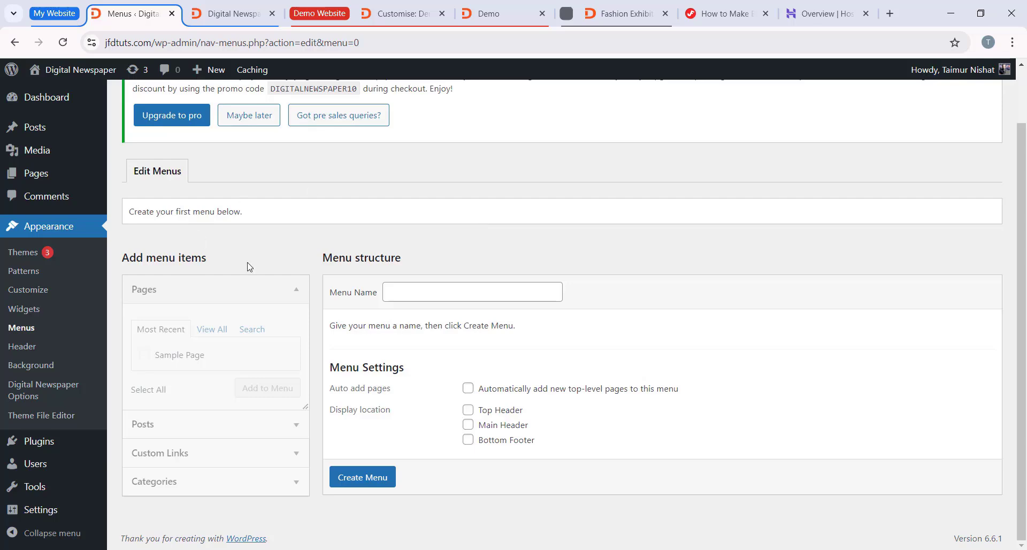
pyautogui.click(440, 294)
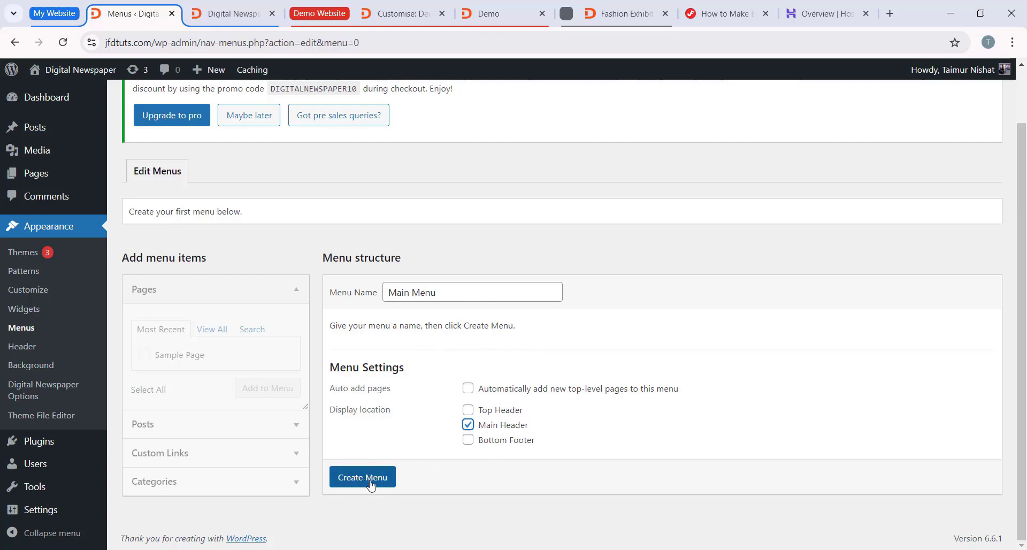
pyautogui.scroll(-2, 426, 360)
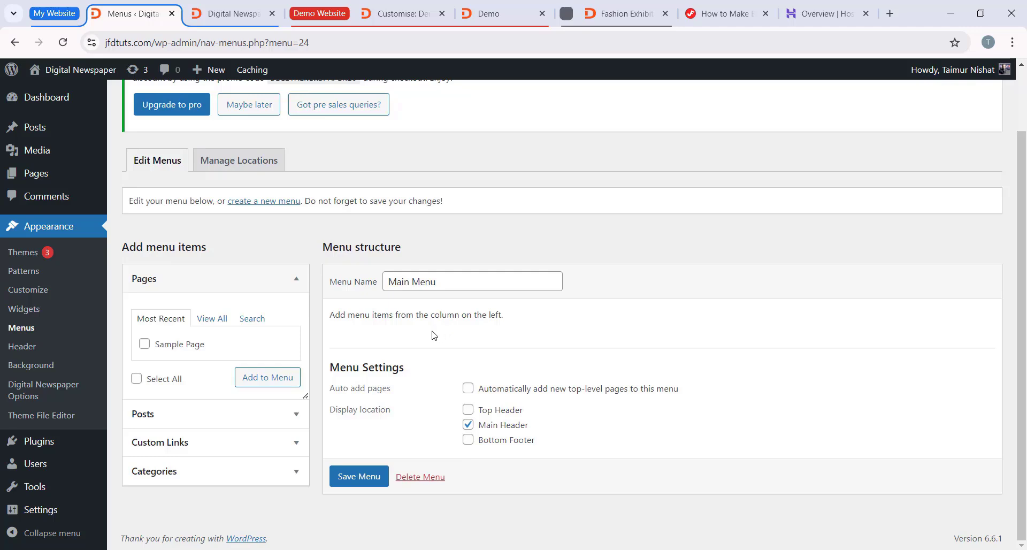
pyautogui.click(173, 444)
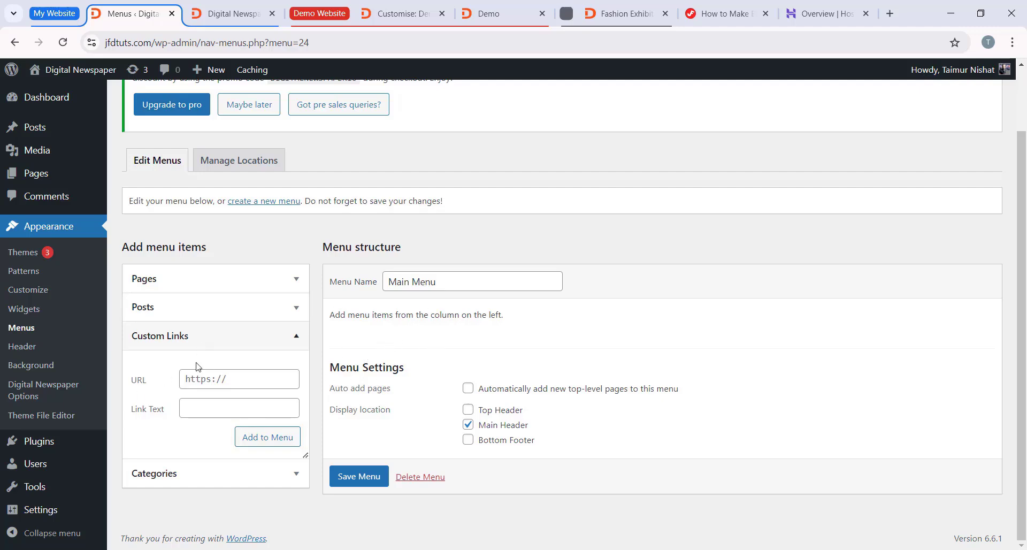
pyautogui.click(237, 18)
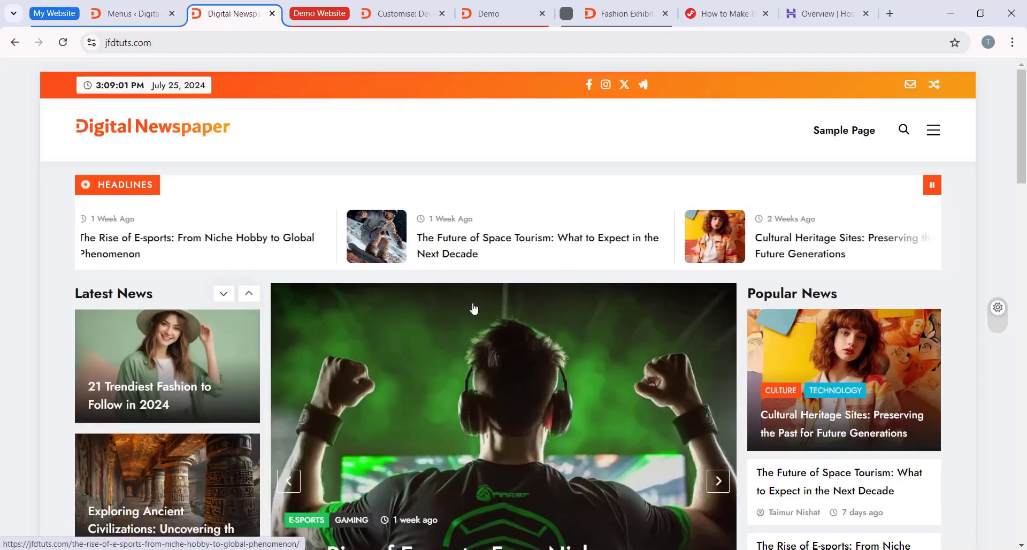
pyautogui.click(107, 49)
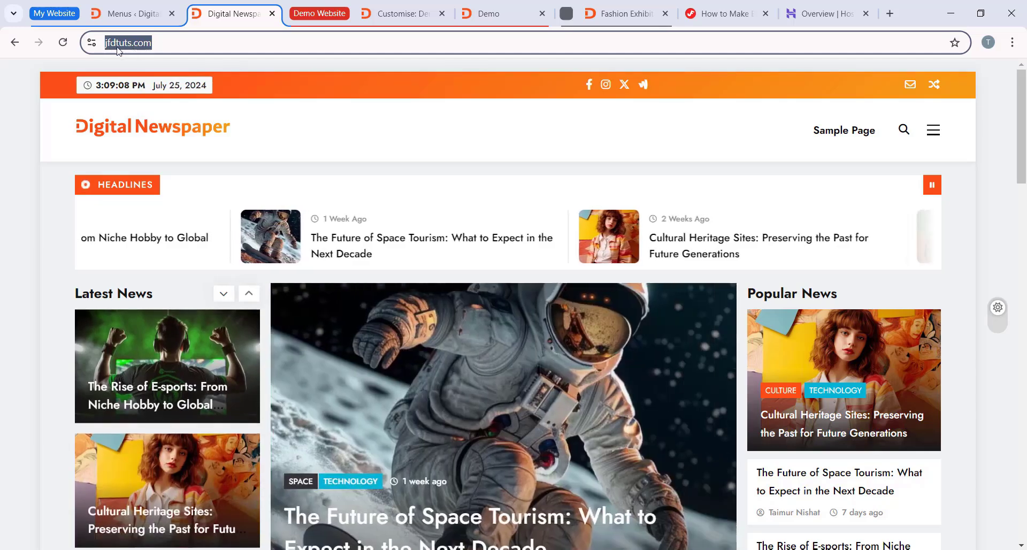
pyautogui.hotkey('alt', 'Return')
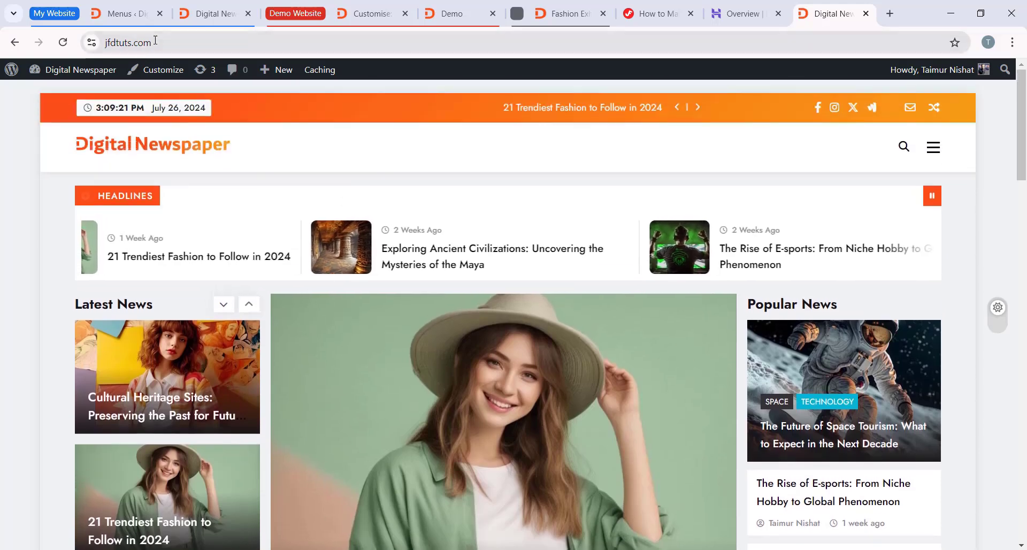
pyautogui.click(141, 42)
pyautogui.click(140, 42)
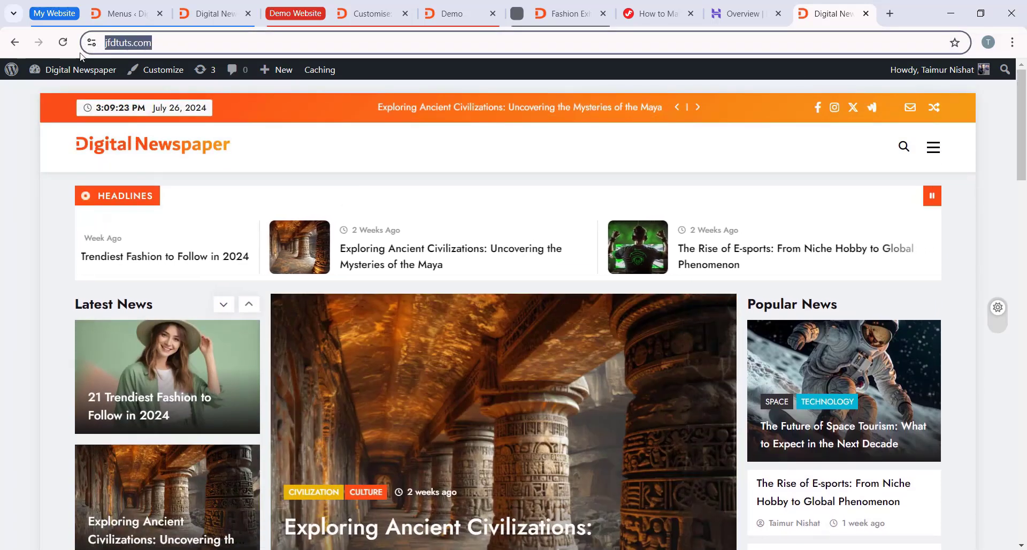
pyautogui.click(123, 13)
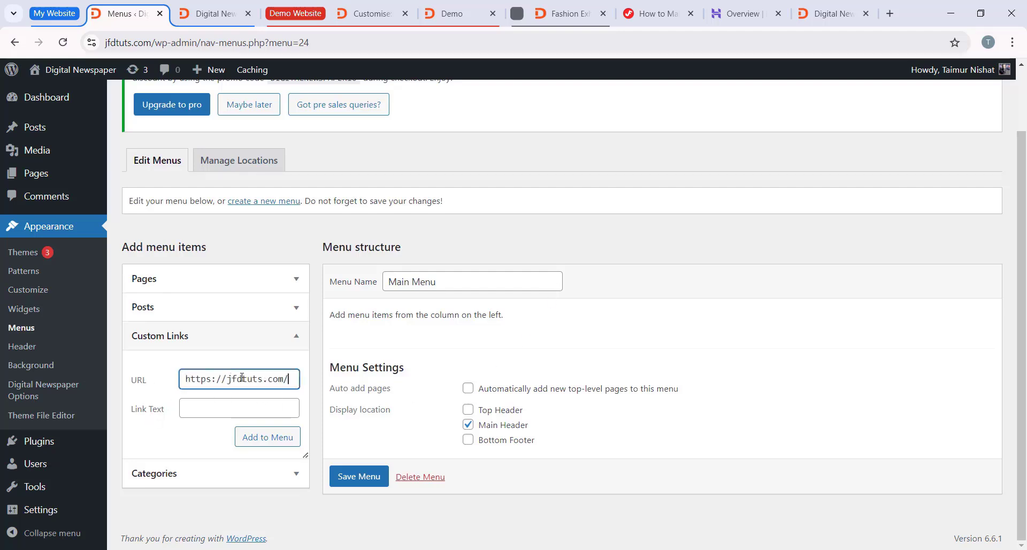
# Step: Label the custom link Home, add it to Main Menu and save the menu
pyautogui.click(217, 410)
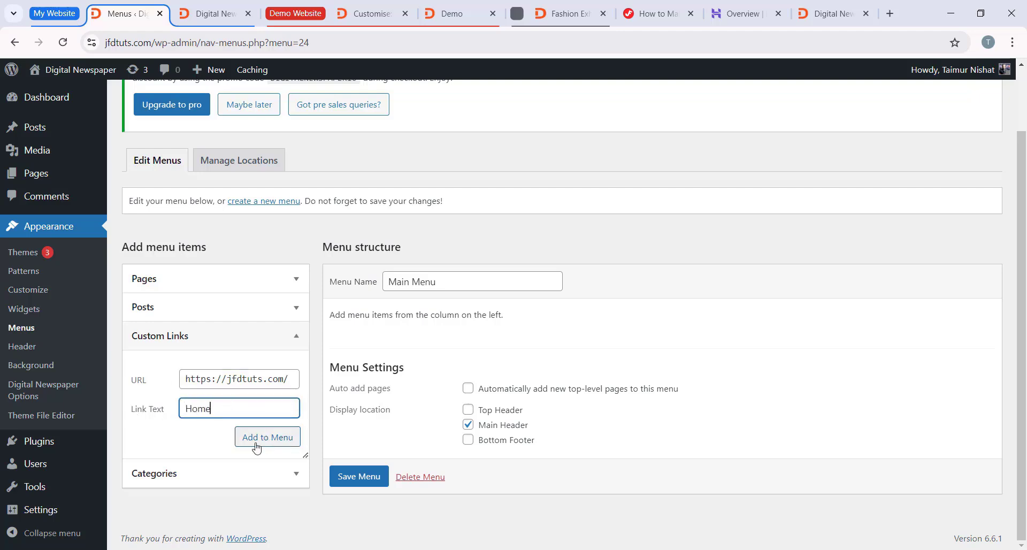
pyautogui.click(276, 448)
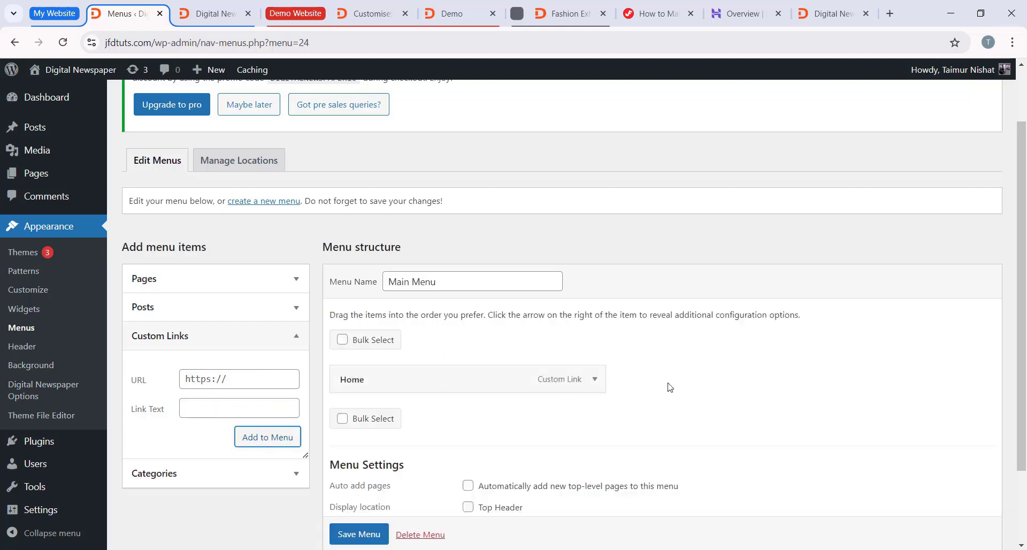
pyautogui.scroll(2, 667, 385)
pyautogui.scroll(-2, 435, 374)
pyautogui.scroll(-1, 277, 481)
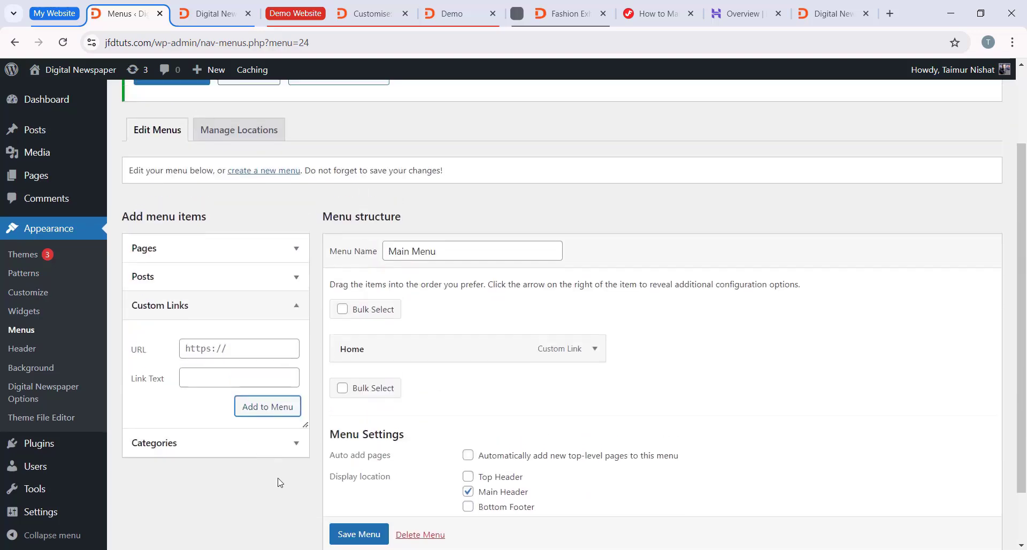
pyautogui.click(357, 531)
pyautogui.scroll(-1, 362, 528)
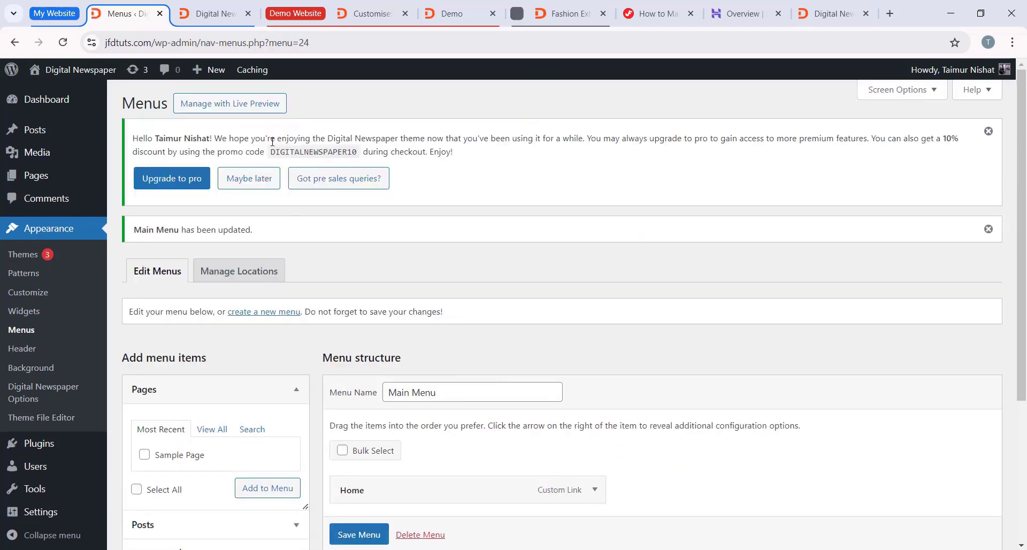
# Step: Reload the live site, open the E-sports article and test the Home menu link back to the home page
pyautogui.click(214, 13)
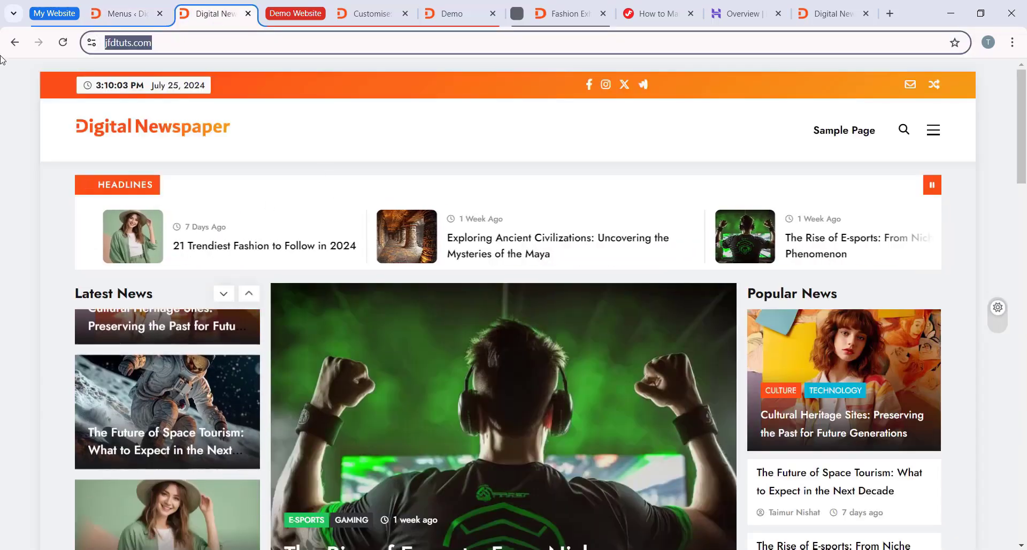
pyautogui.click(62, 42)
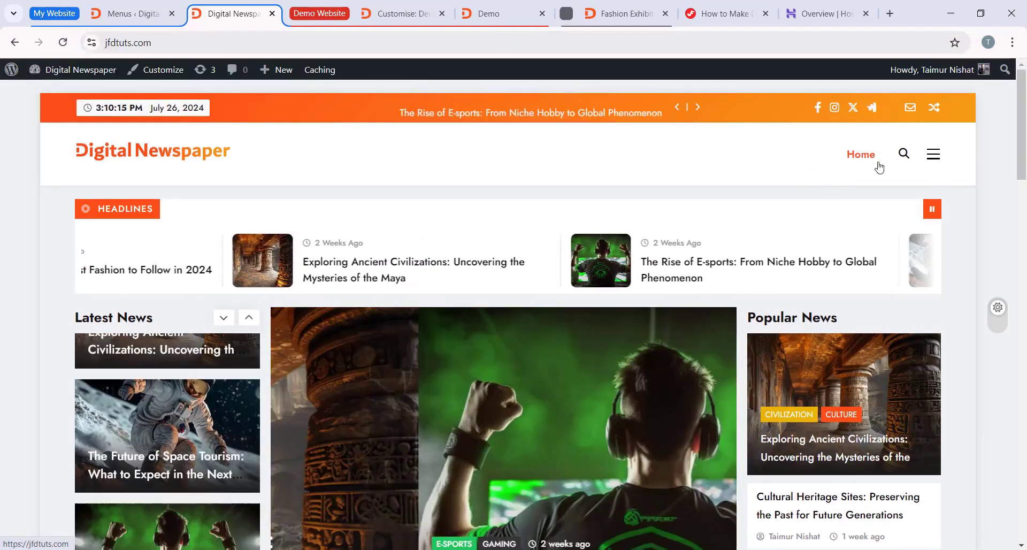
pyautogui.scroll(-7, 844, 182)
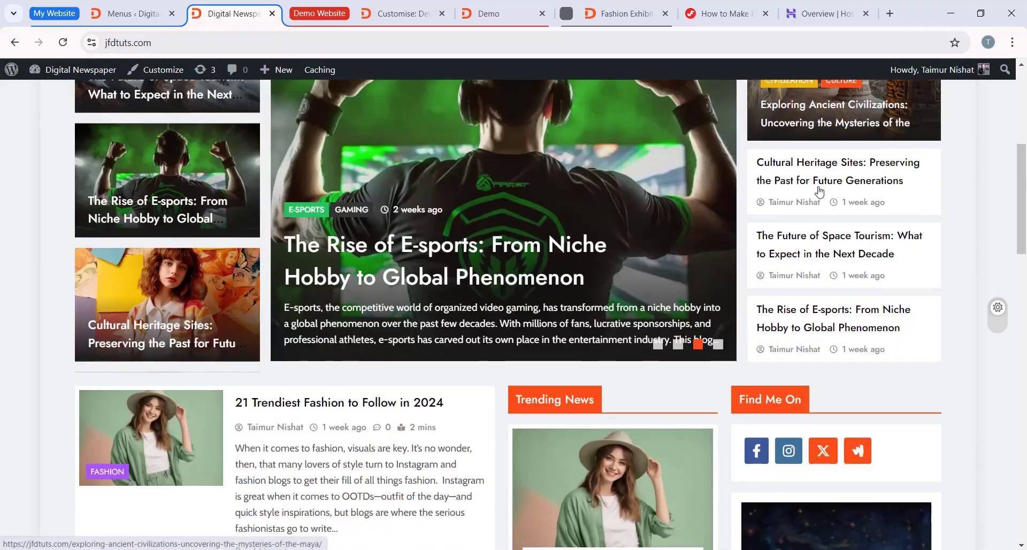
pyautogui.scroll(-5, 329, 170)
pyautogui.scroll(5, 329, 170)
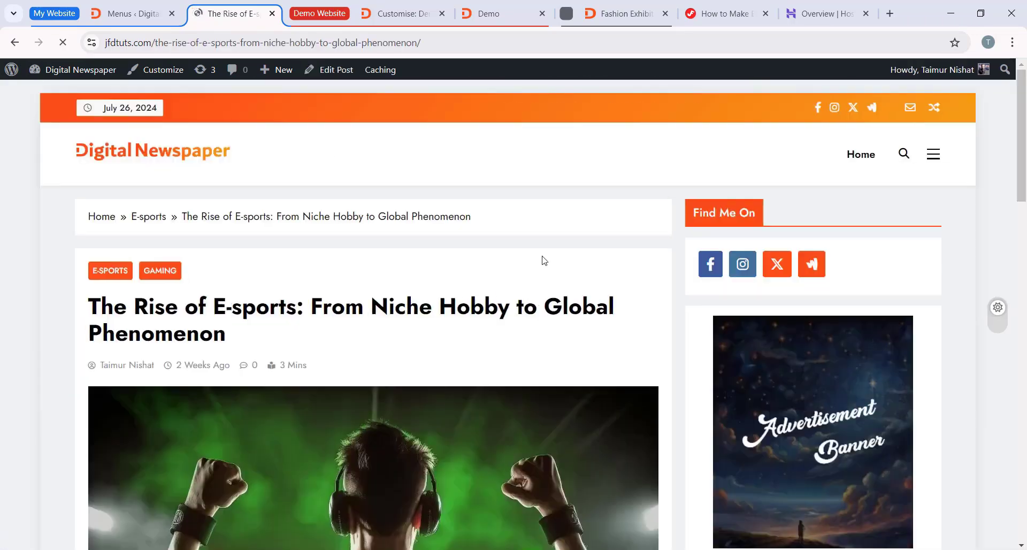
pyautogui.scroll(-10, 328, 383)
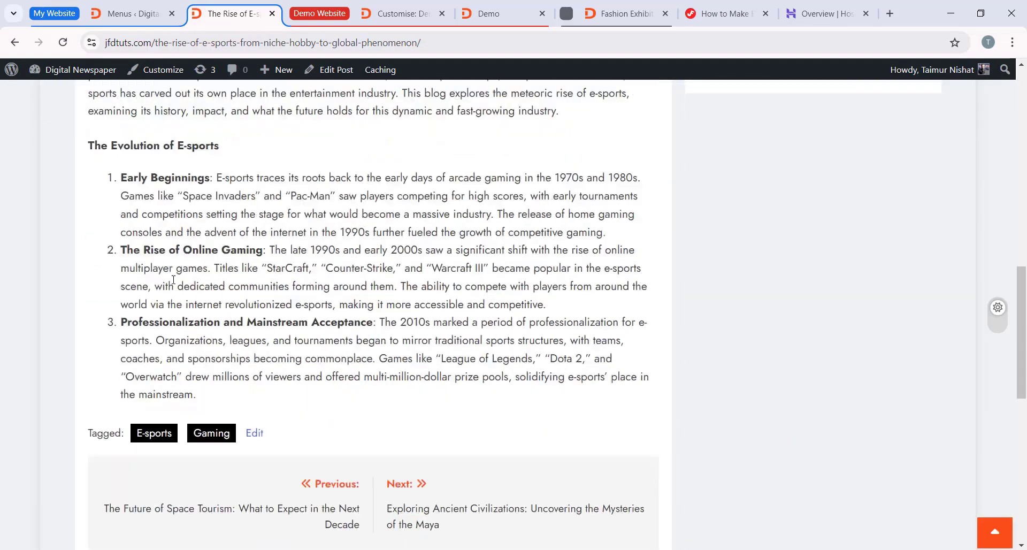
pyautogui.scroll(10, 359, 412)
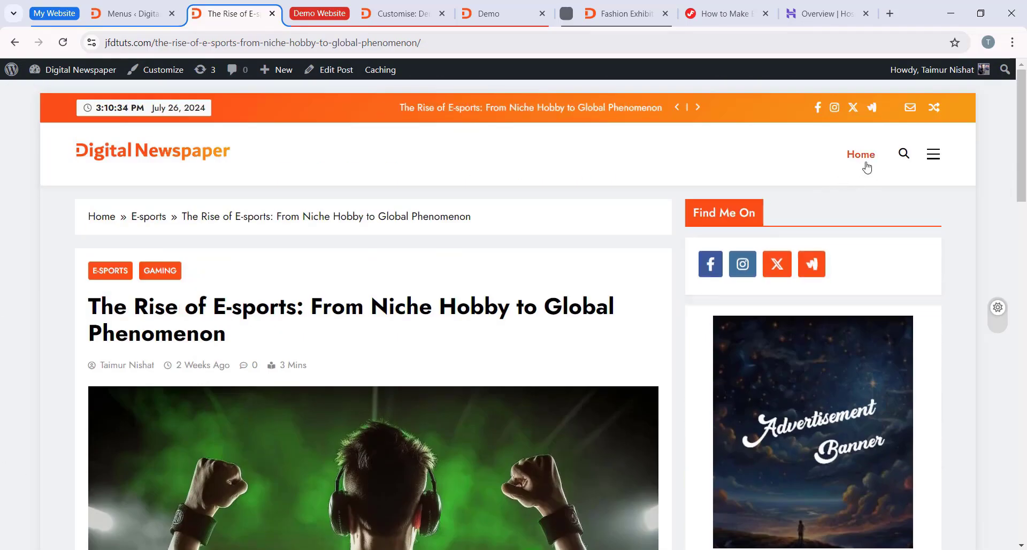
pyautogui.click(866, 165)
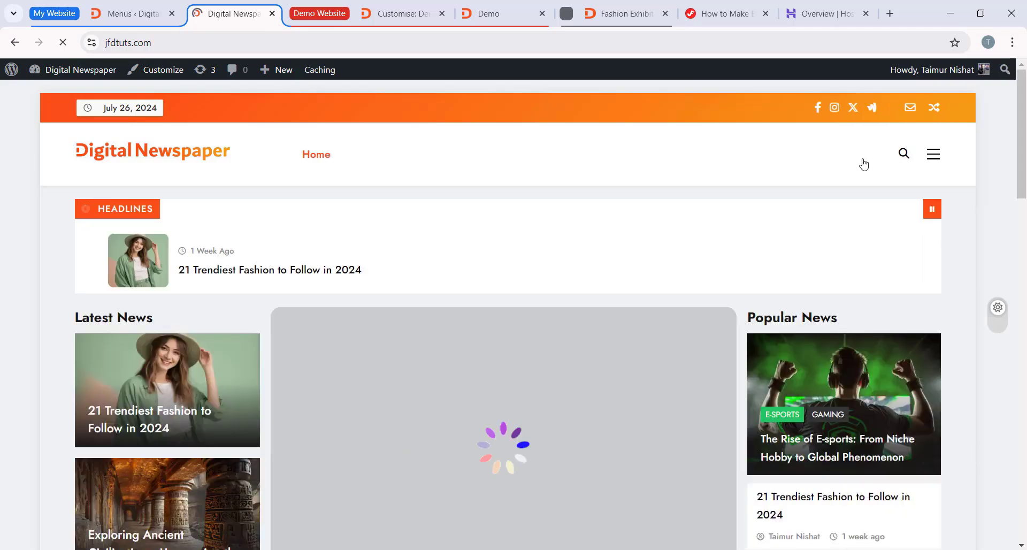
pyautogui.scroll(-10, 497, 327)
pyautogui.scroll(10, 397, 407)
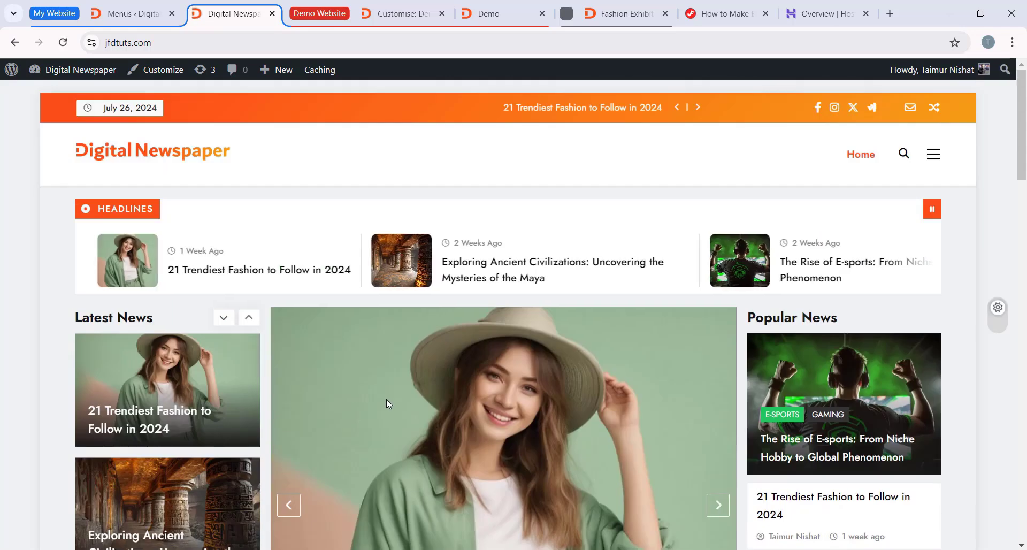
# Step: Compare the Main Menu structure with the navigation items in the demo site's Customizer preview and return to the menu editor
pyautogui.click(132, 18)
pyautogui.scroll(-3, 542, 338)
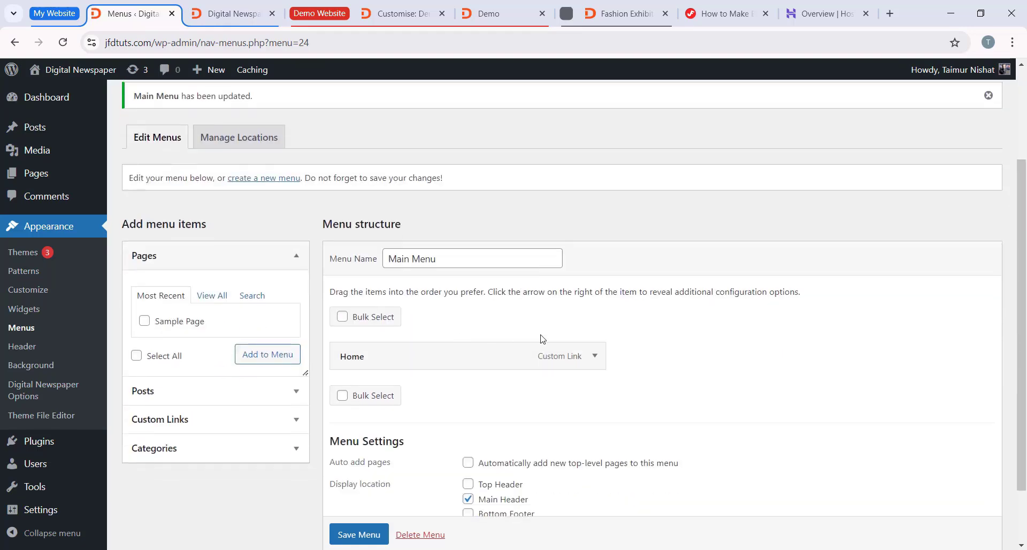
pyautogui.click(404, 14)
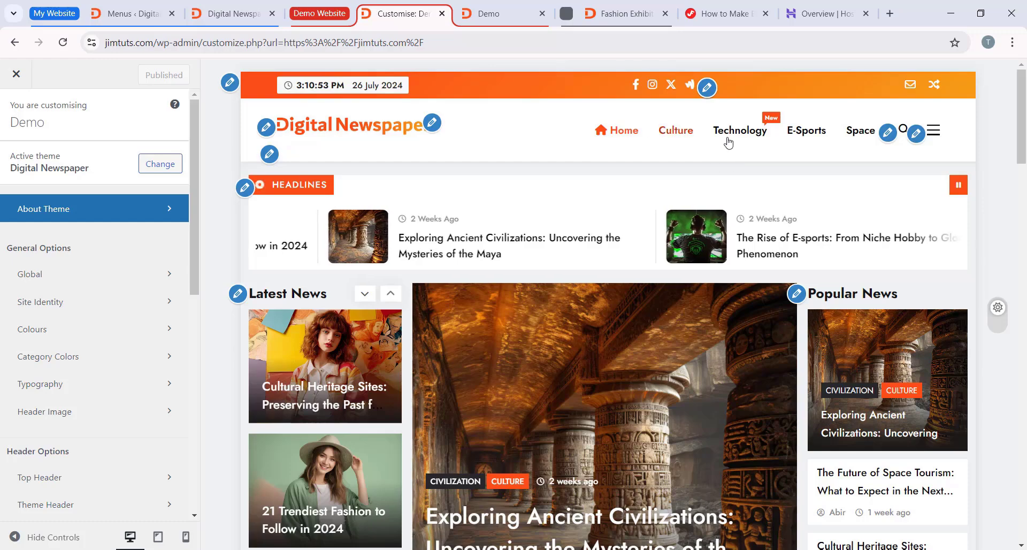
pyautogui.click(137, 22)
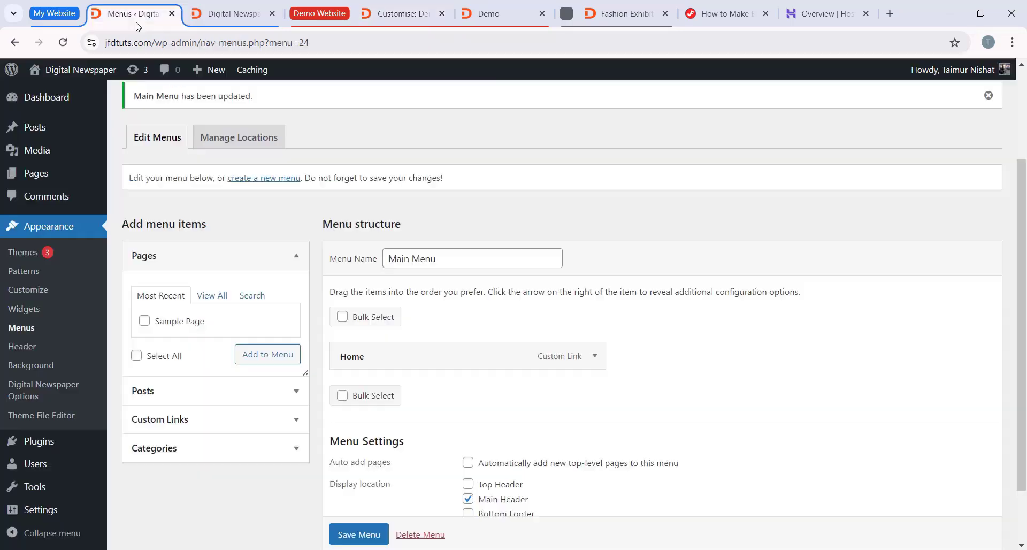
# Step: Check in the Screen Options that Categories is enabled as a menu item type, and close them
pyautogui.scroll(-2, 547, 377)
pyautogui.scroll(4, 700, 235)
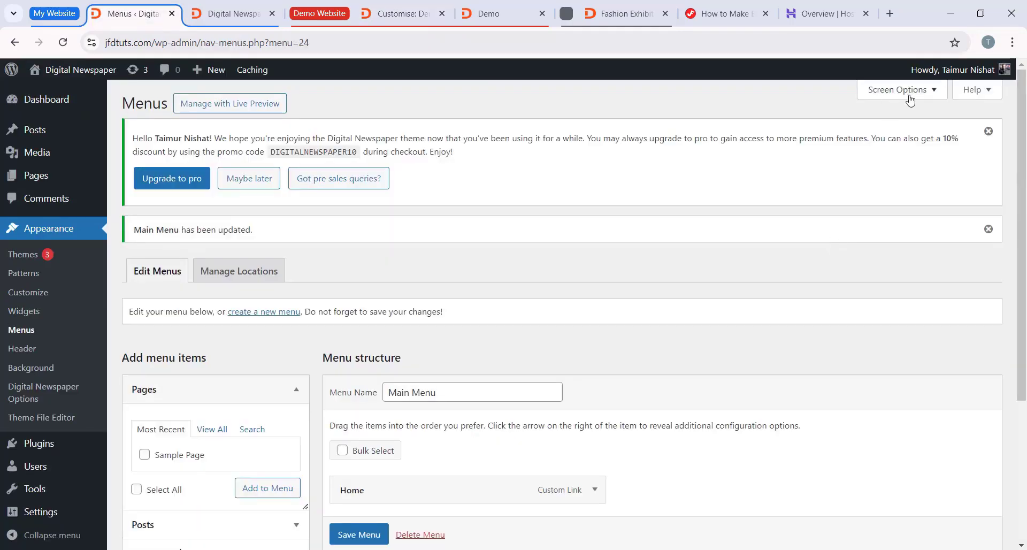
pyautogui.click(916, 98)
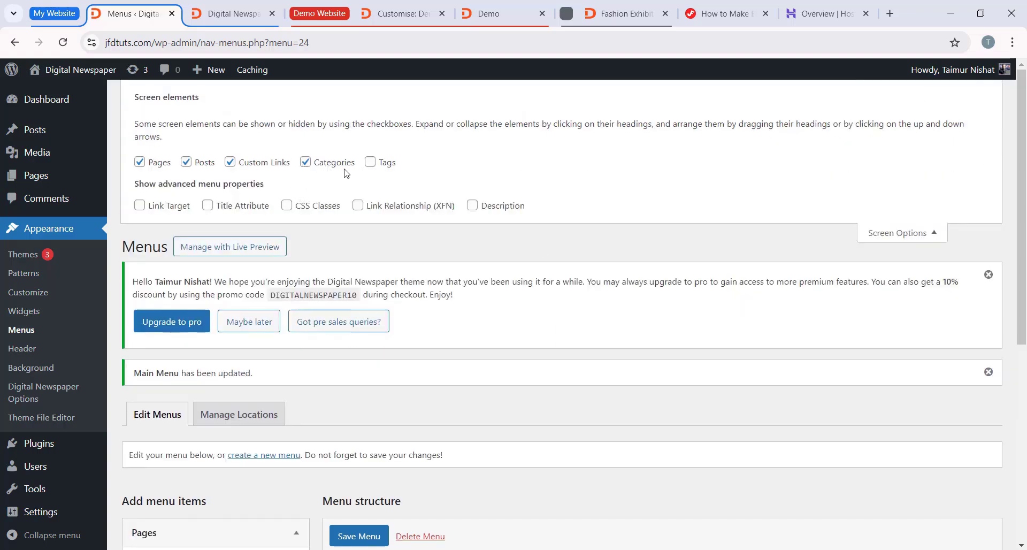
pyautogui.click(911, 231)
# Step: Add the Culture, Technology, Space, E-sports and Fashion categories to Main Menu
pyautogui.scroll(-5, 227, 326)
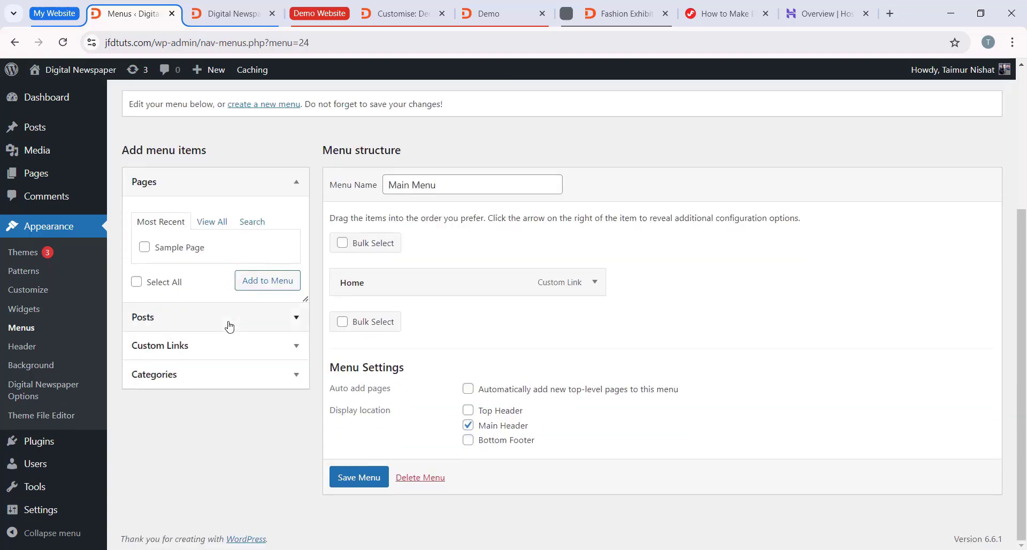
pyautogui.click(223, 379)
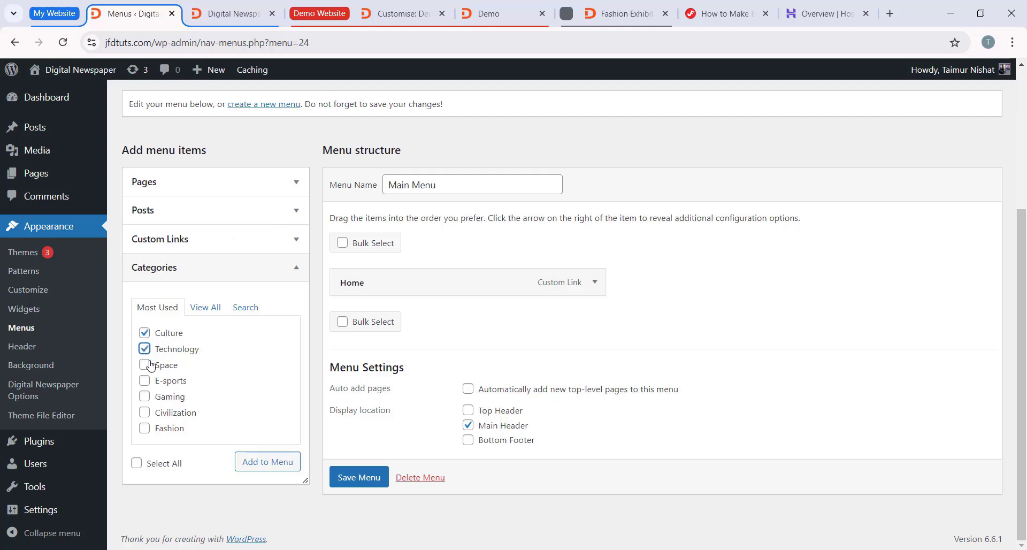
pyautogui.click(144, 429)
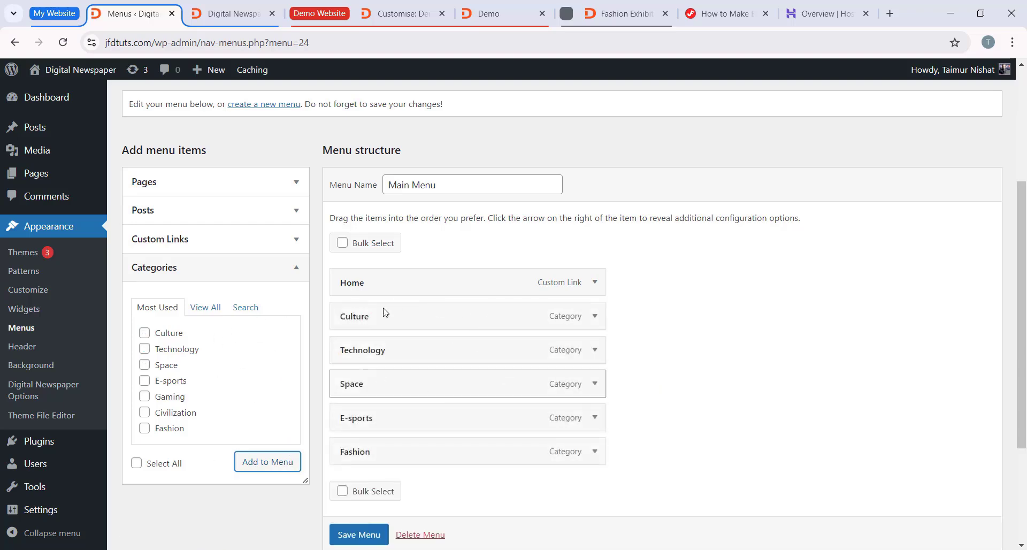
# Step: Check the demo site's navigation menu, search the web for fontawesome and open the Font Awesome website
pyautogui.click(484, 13)
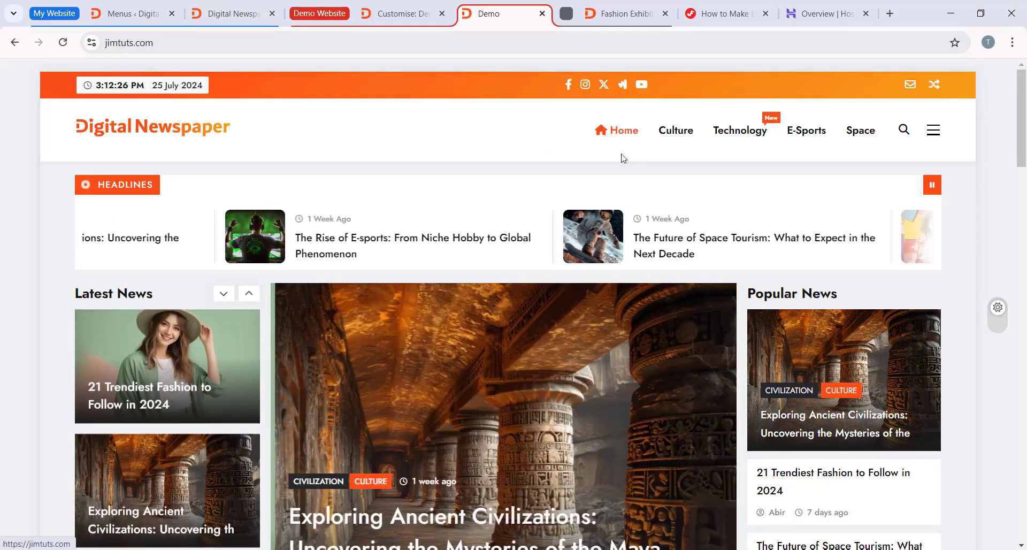
pyautogui.hotkey('ctrl', 't')
pyautogui.click(336, 40)
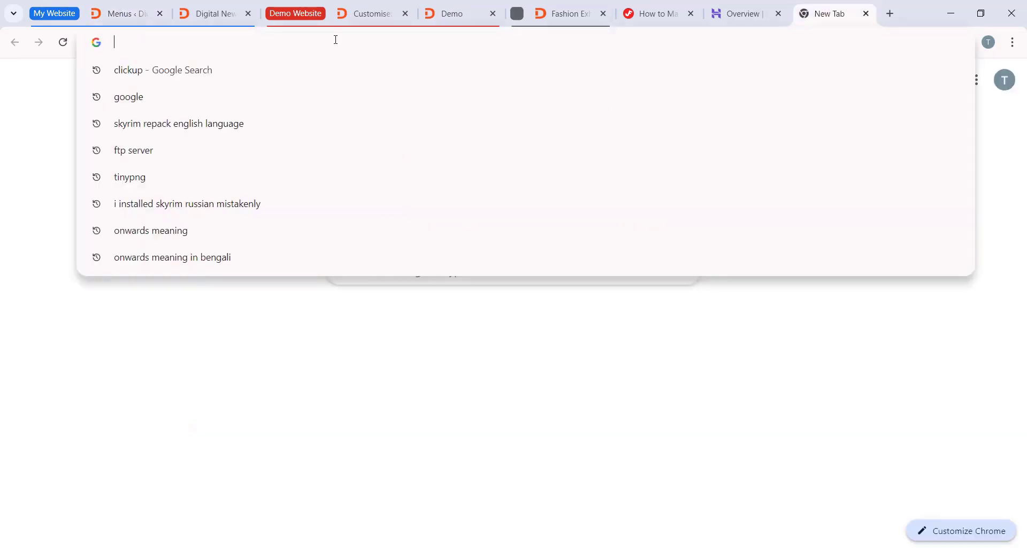
pyautogui.write('font')
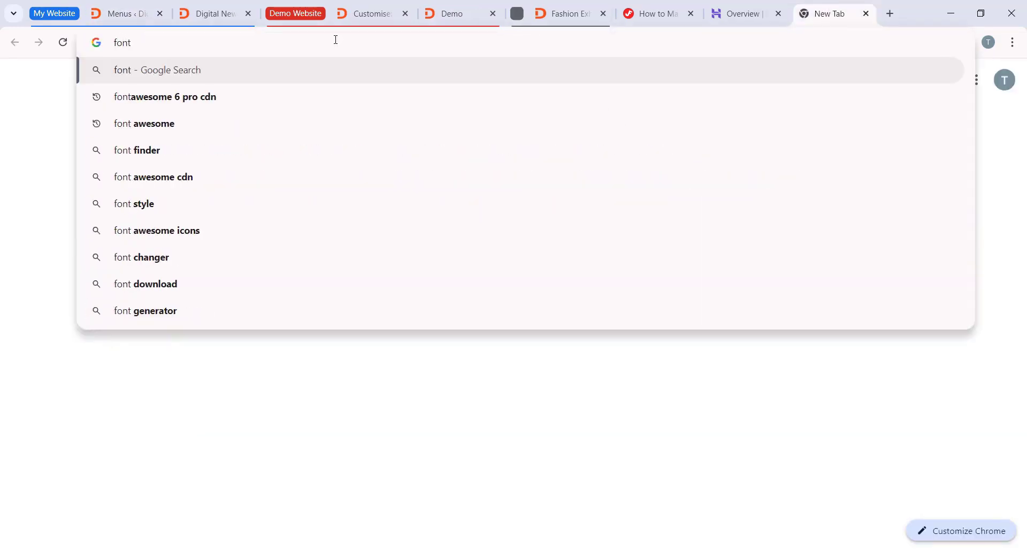
pyautogui.write('awe')
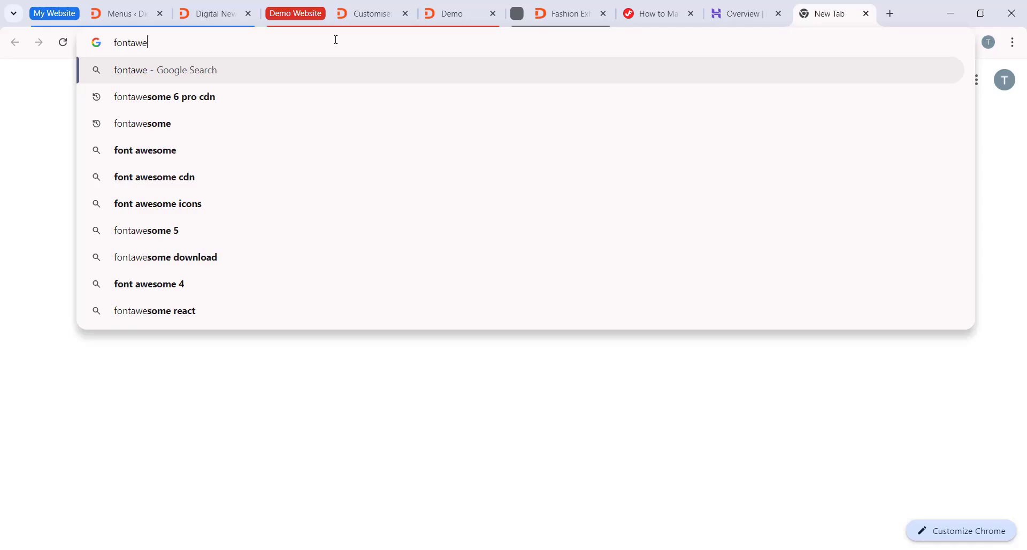
pyautogui.write('some')
pyautogui.press('Return')
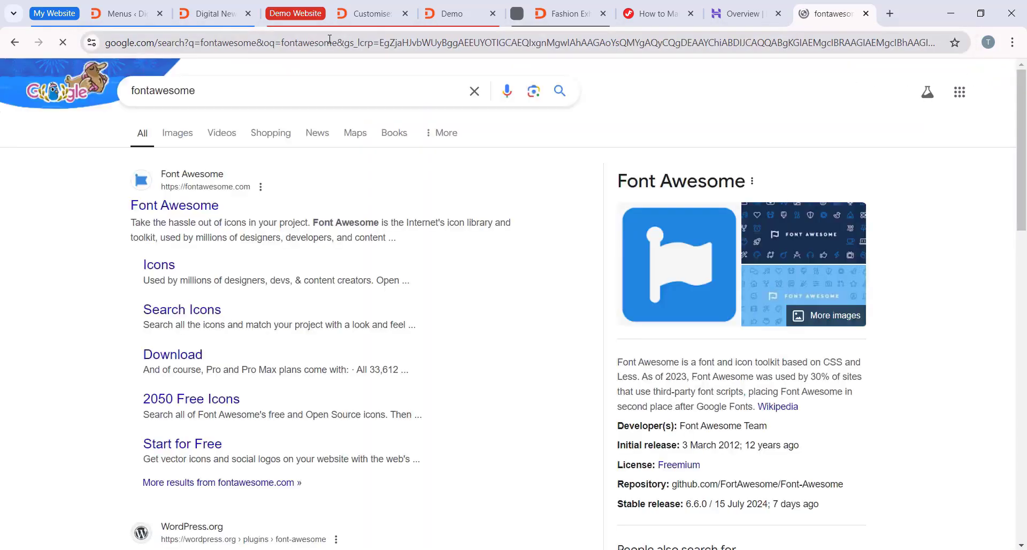
pyautogui.click(193, 209)
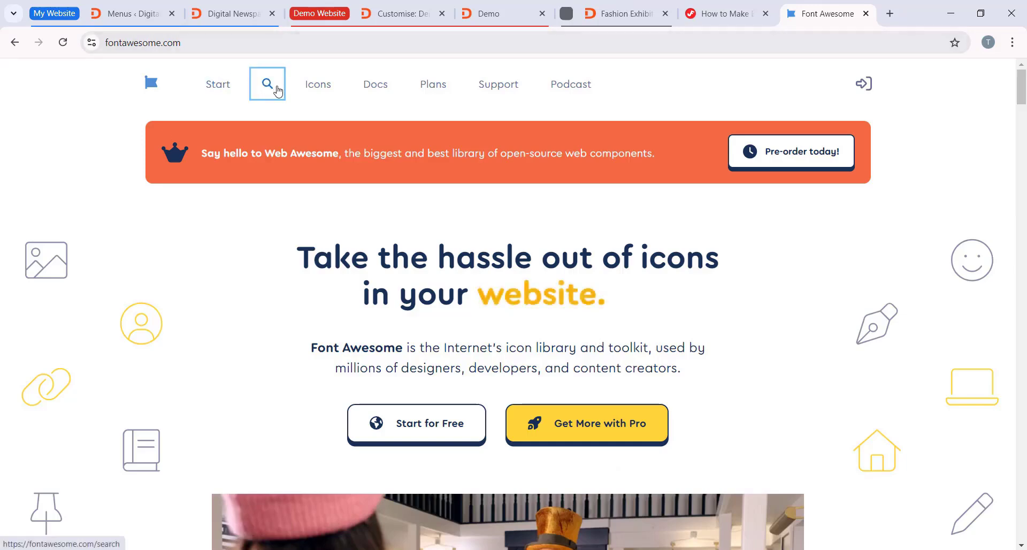
# Step: Search Font Awesome for Home and copy the HTML code snippet of the free classic solid house icon
pyautogui.click(269, 84)
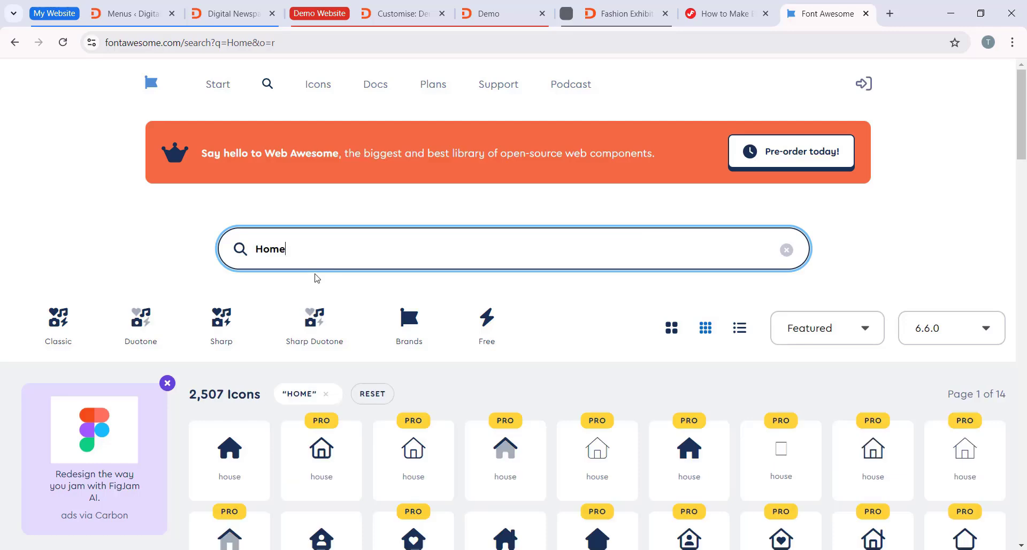
pyautogui.scroll(-7, 300, 297)
pyautogui.scroll(5, 292, 303)
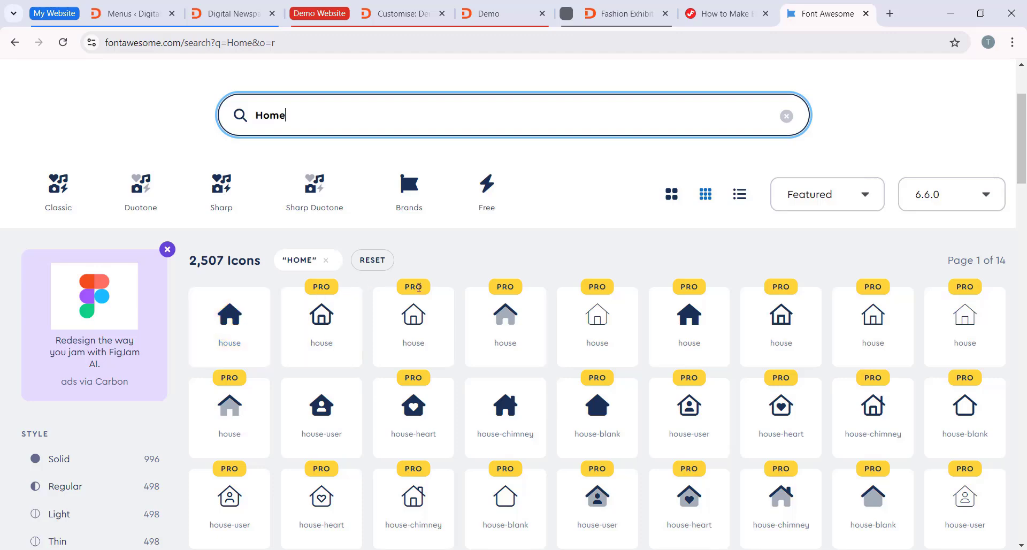
pyautogui.scroll(-1, 589, 320)
pyautogui.scroll(4, 557, 355)
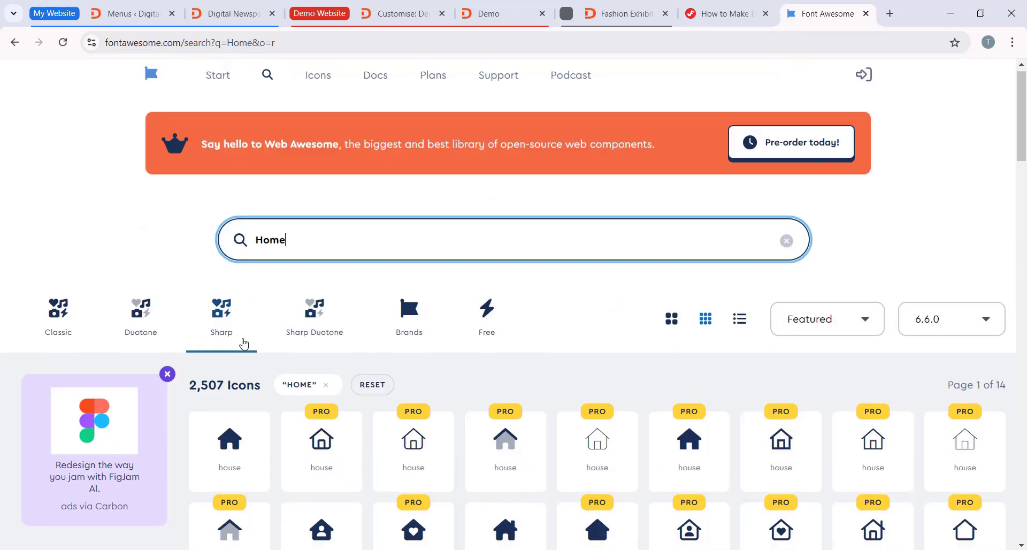
pyautogui.scroll(-4, 245, 344)
pyautogui.click(234, 254)
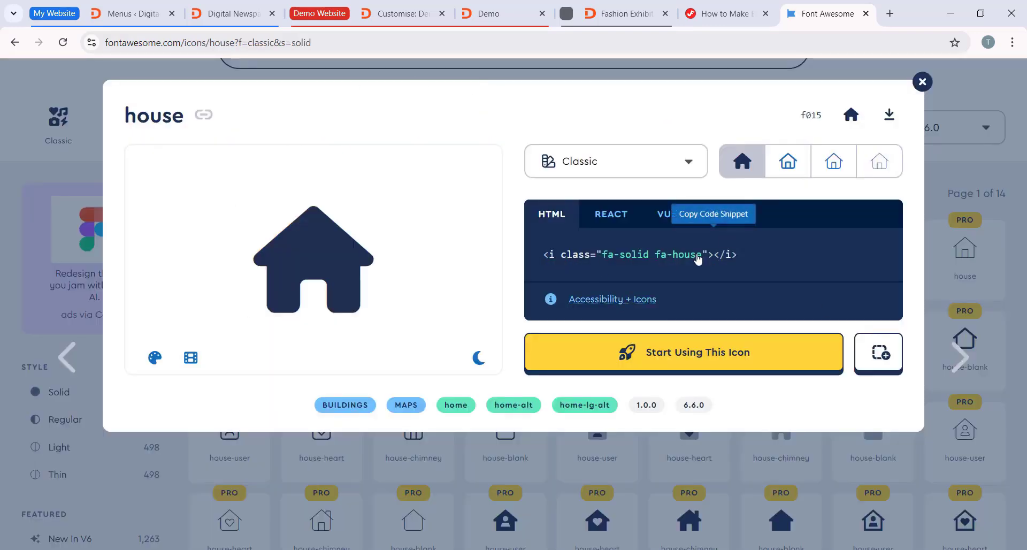
pyautogui.click(642, 260)
# Step: Insert the copied house icon code before Home in that Main Menu item's navigation label and save the menu
pyautogui.hotkey('ctrl', '1')
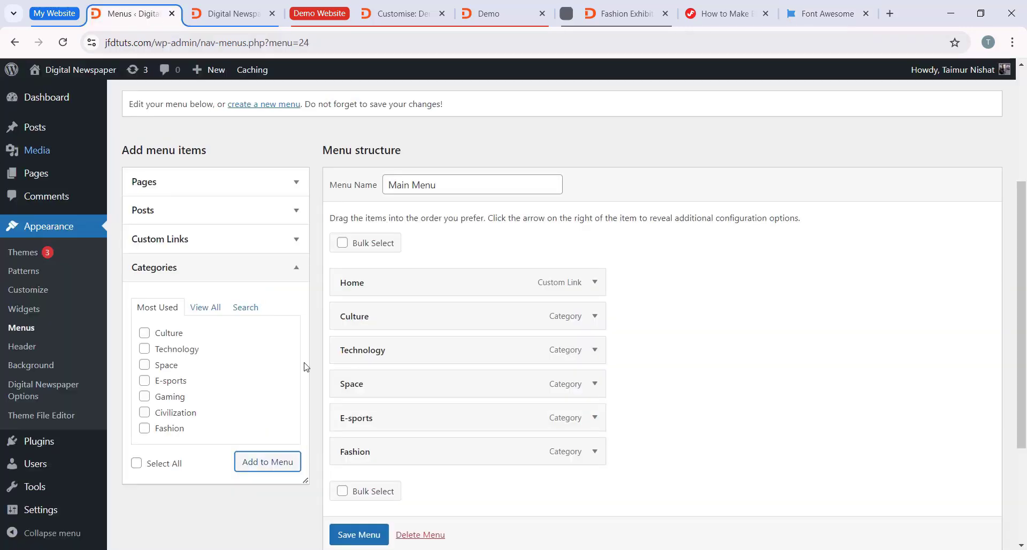
pyautogui.click(594, 282)
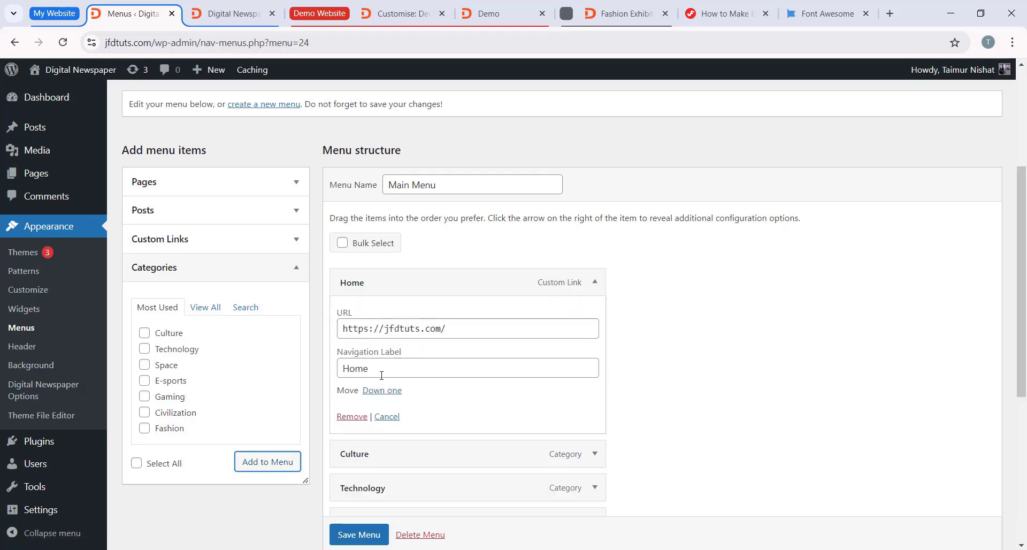
pyautogui.moveTo(399, 361); pyautogui.dragTo(344, 369)
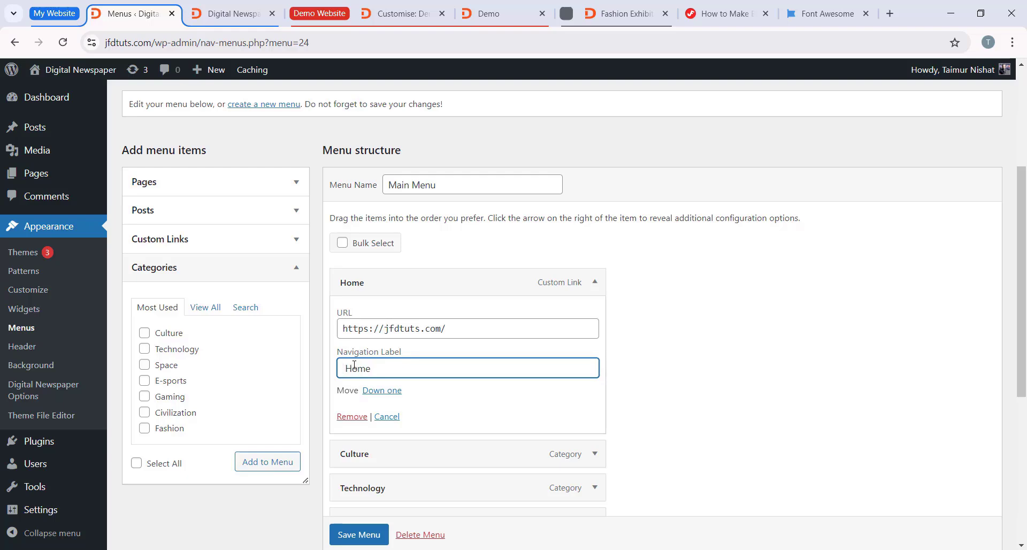
pyautogui.write('<i class="fa-solid fa-house"></i>')
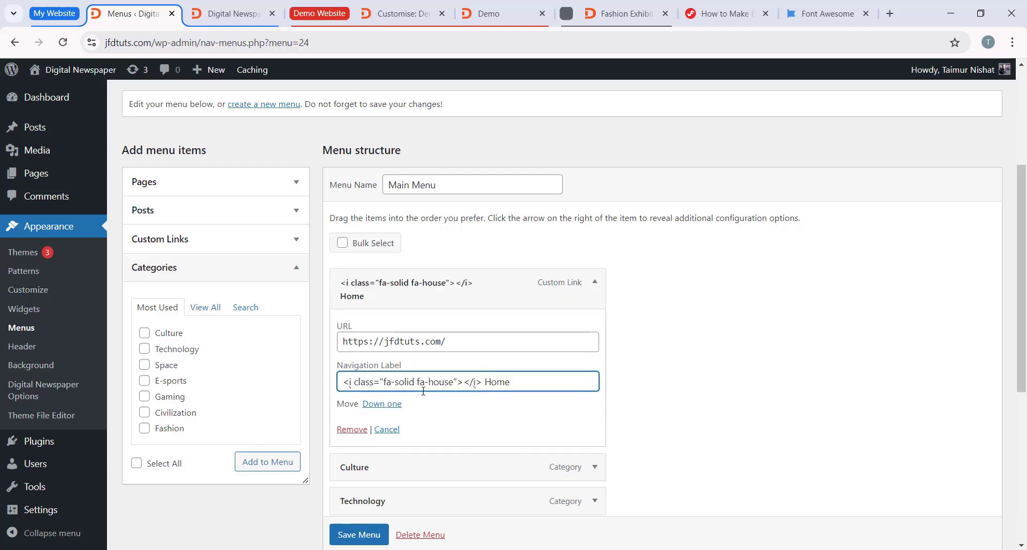
pyautogui.scroll(-3, 413, 433)
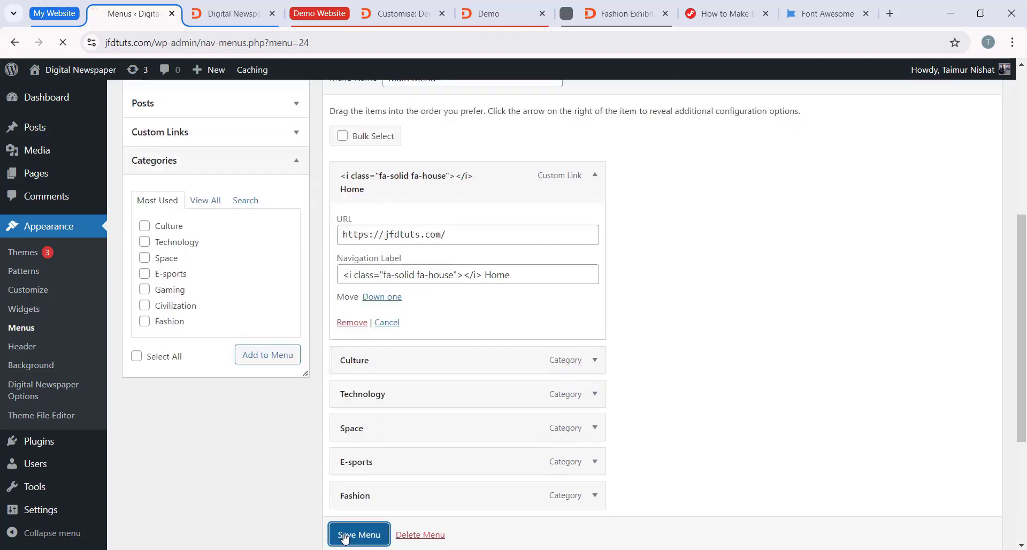
pyautogui.click(345, 533)
# Step: Reload the jfdtuts.com homepage and compare its navigation menu with the one on the demo site
pyautogui.click(230, 13)
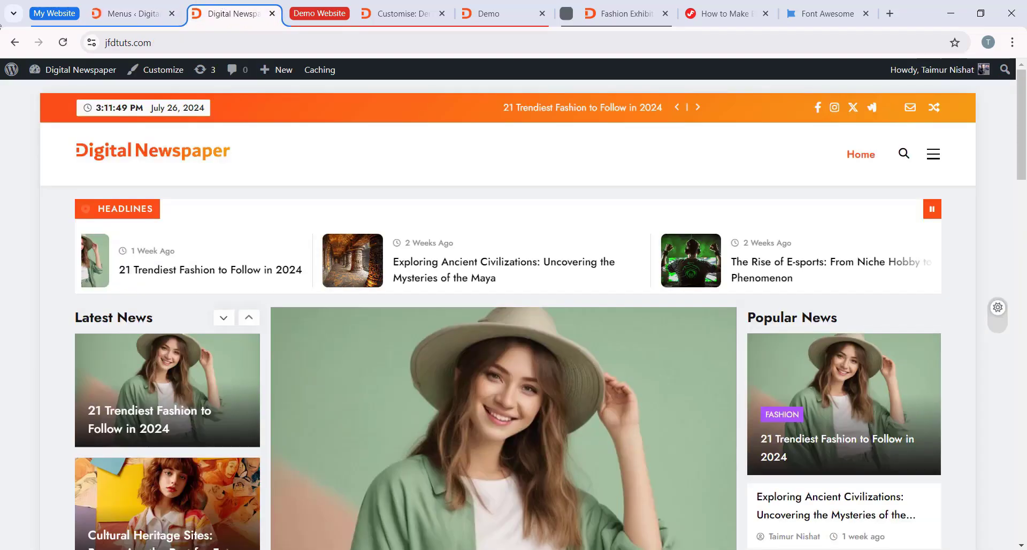
pyautogui.click(67, 44)
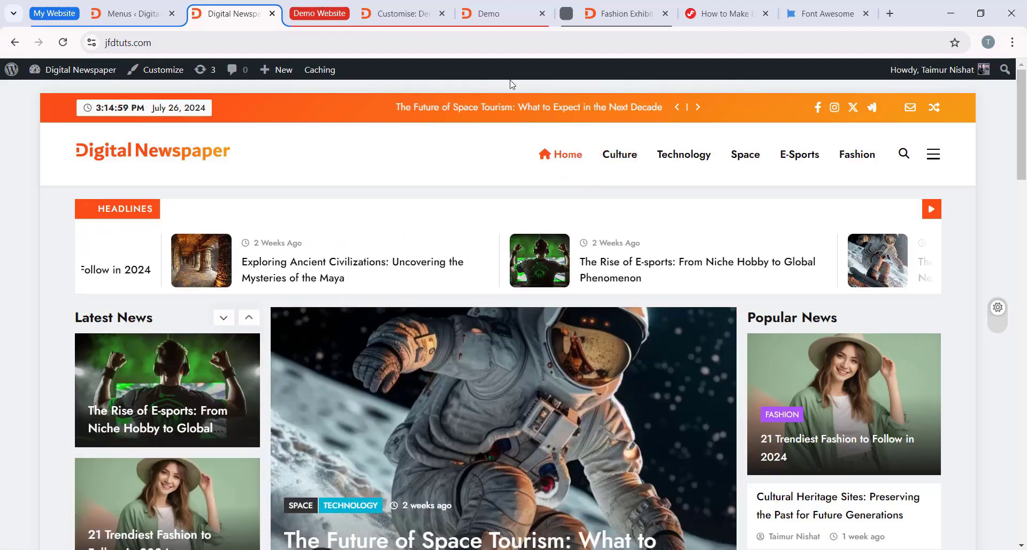
pyautogui.click(502, 14)
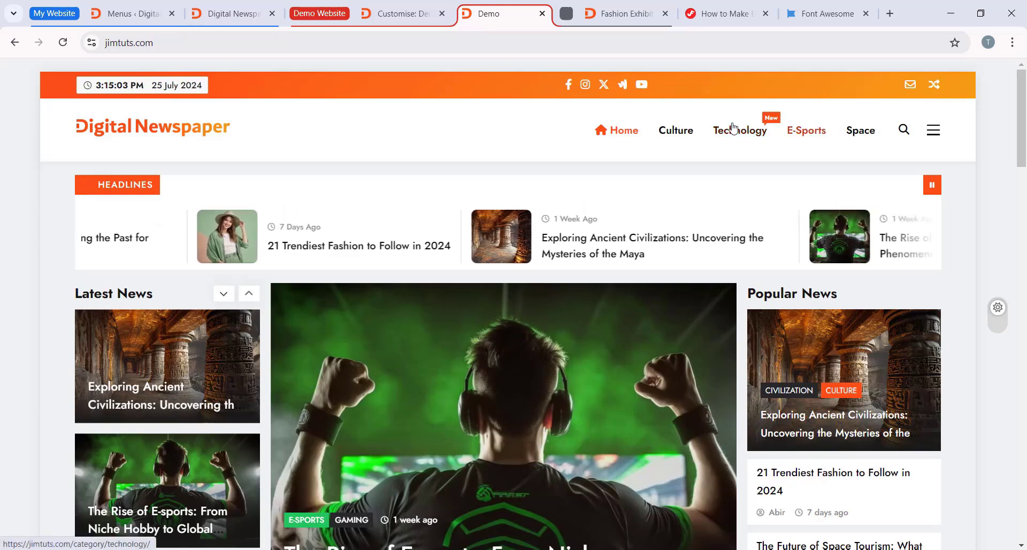
# Step: Return to the menu editor and enable the Description property for menu items in the Screen Options
pyautogui.click(134, 13)
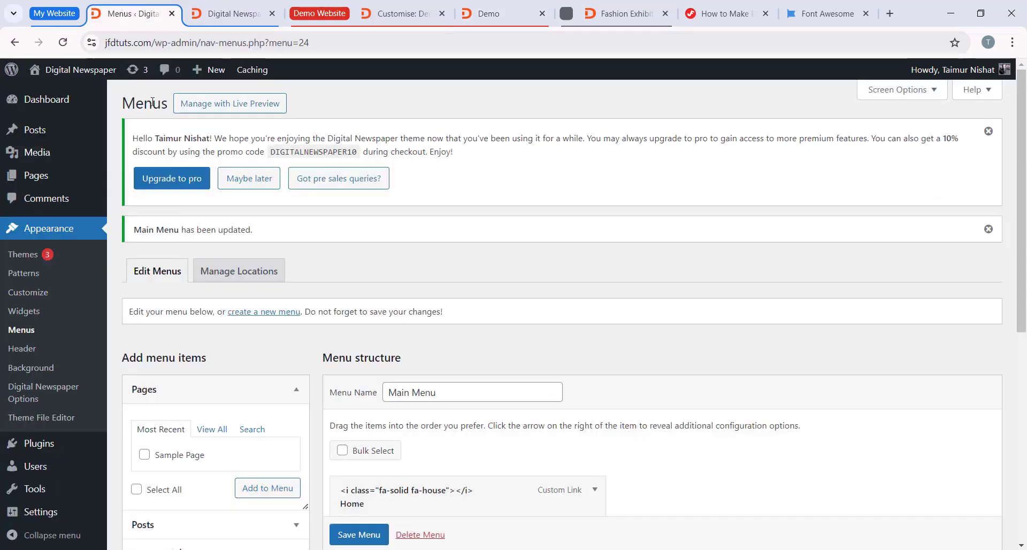
pyautogui.scroll(-3, 321, 230)
pyautogui.scroll(-3, 428, 229)
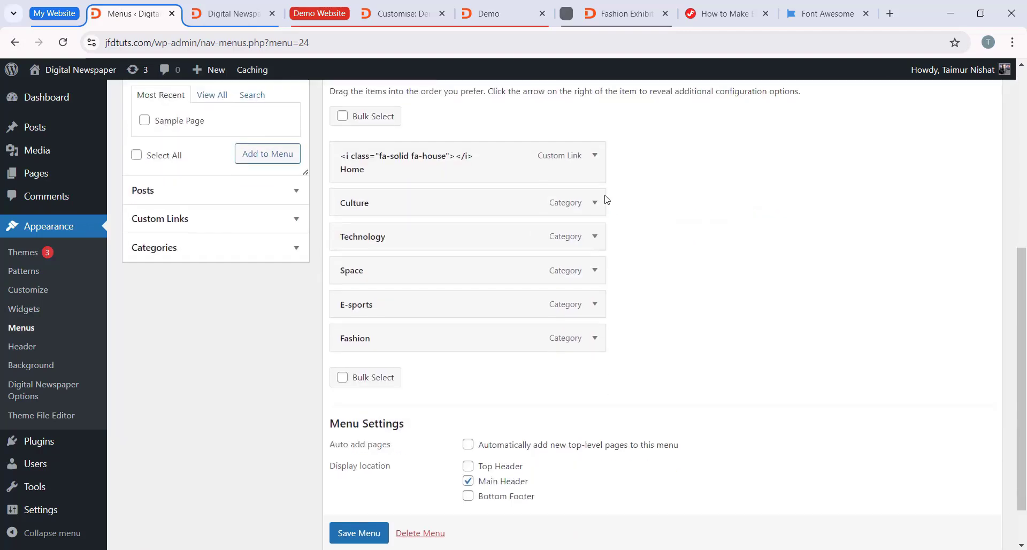
pyautogui.scroll(1, 604, 203)
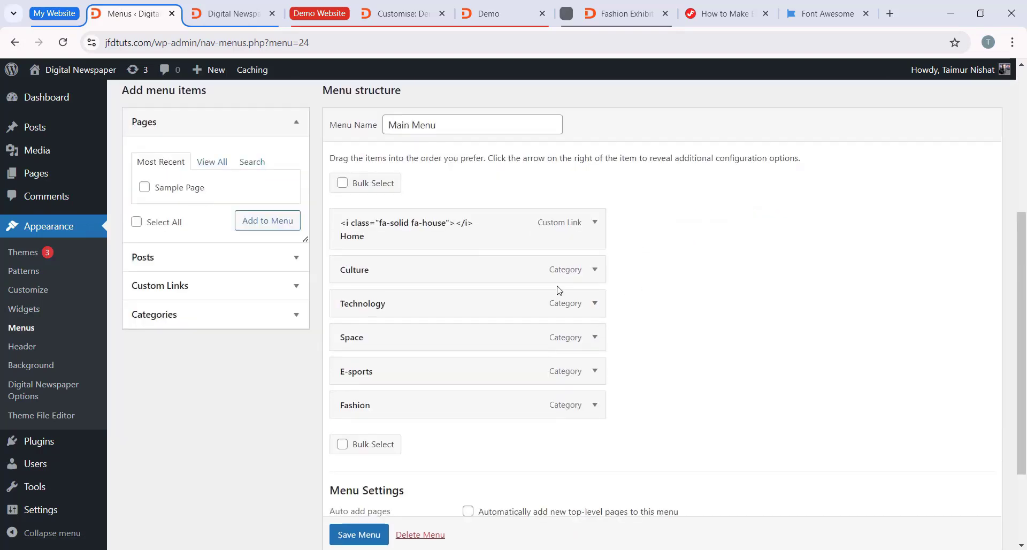
pyautogui.scroll(6, 559, 290)
pyautogui.click(899, 92)
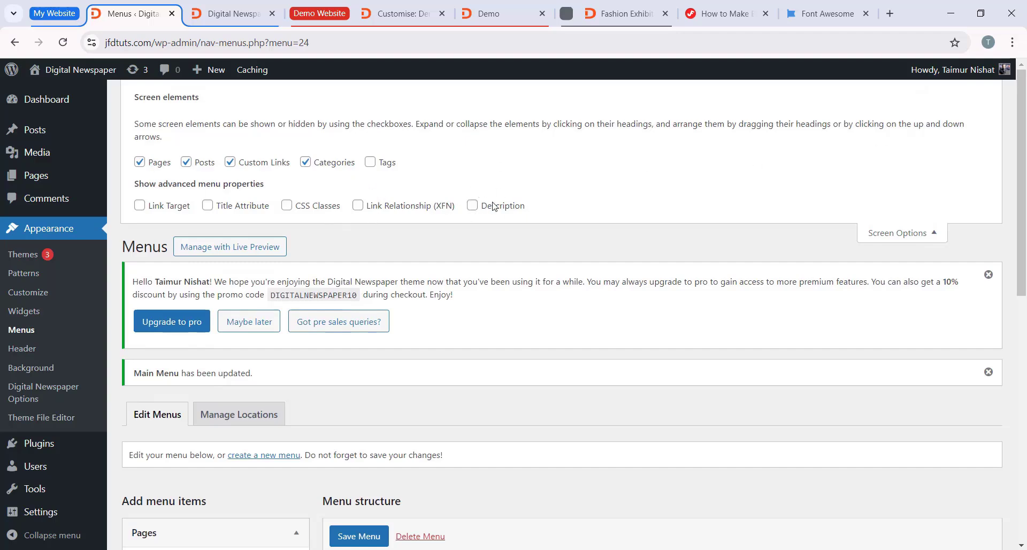
pyautogui.click(921, 232)
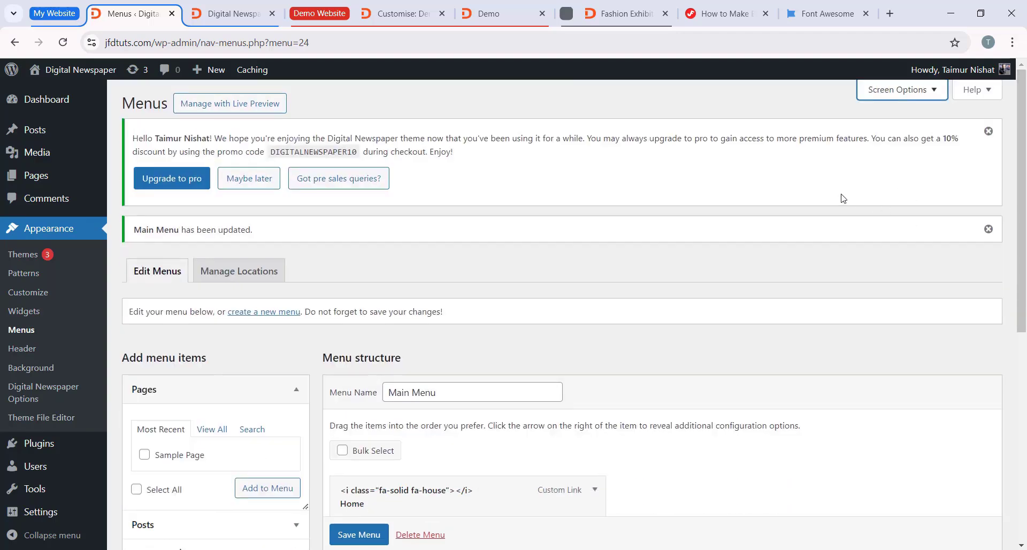
# Step: Set the Technology menu item's description to Latest and save the menu
pyautogui.scroll(-3, 604, 165)
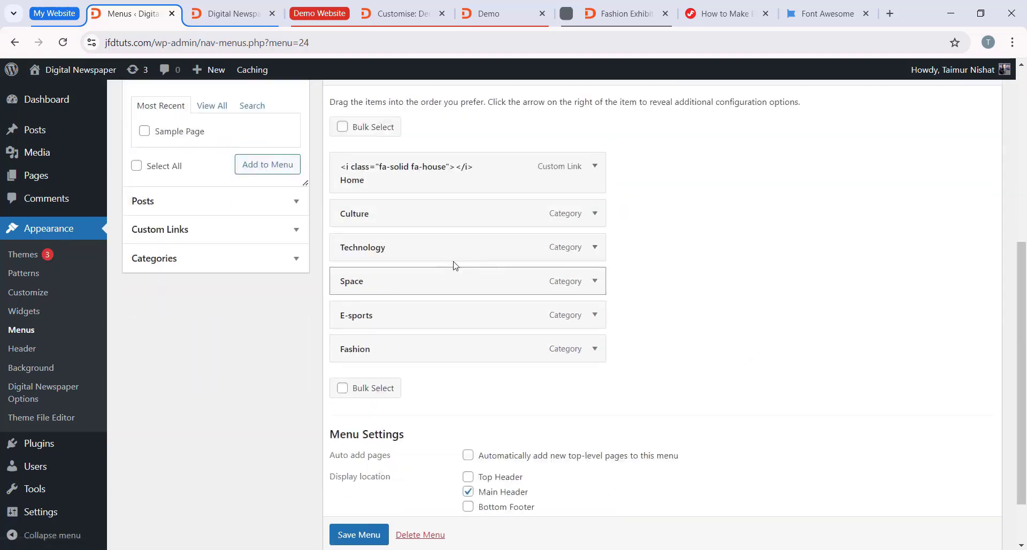
pyautogui.click(595, 247)
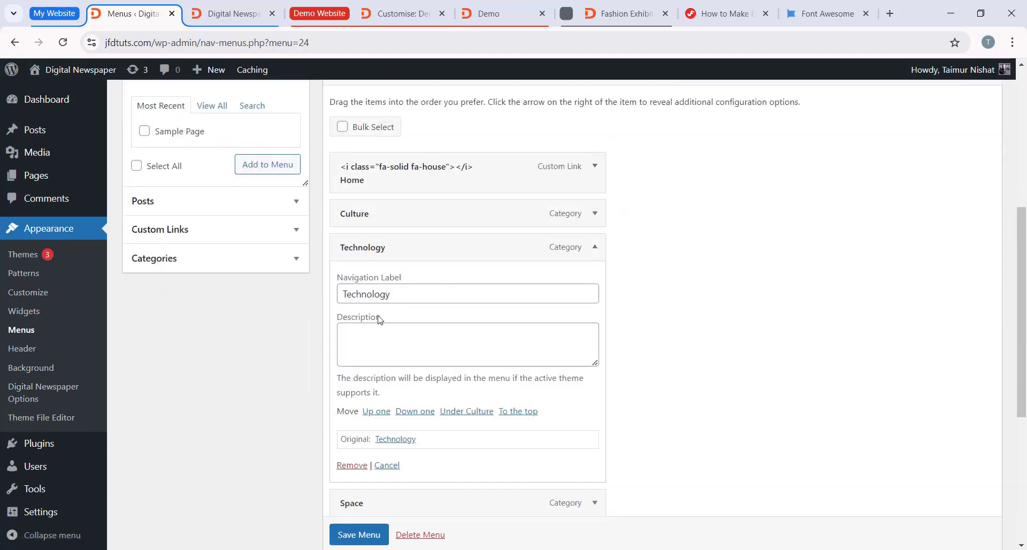
pyautogui.click(413, 339)
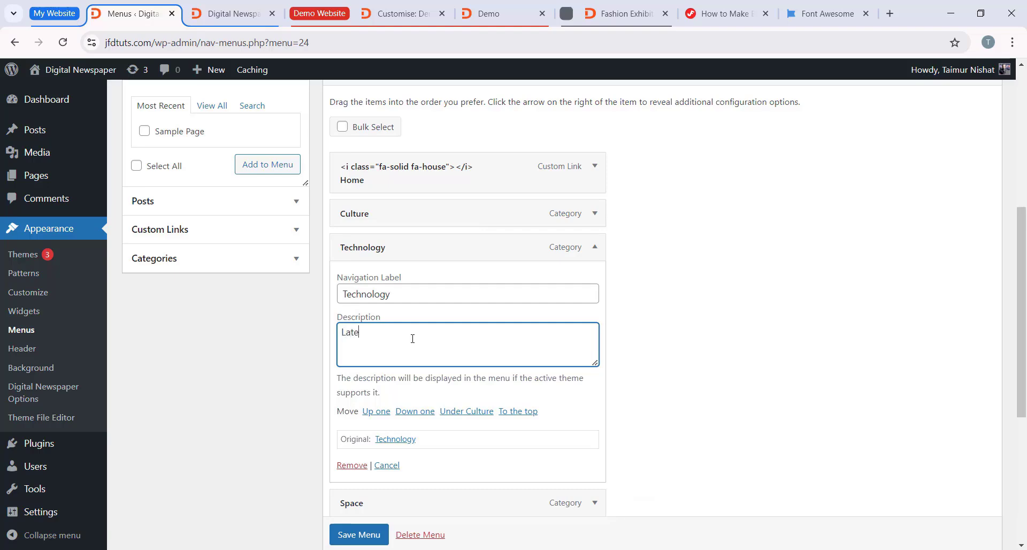
pyautogui.scroll(-3, 419, 355)
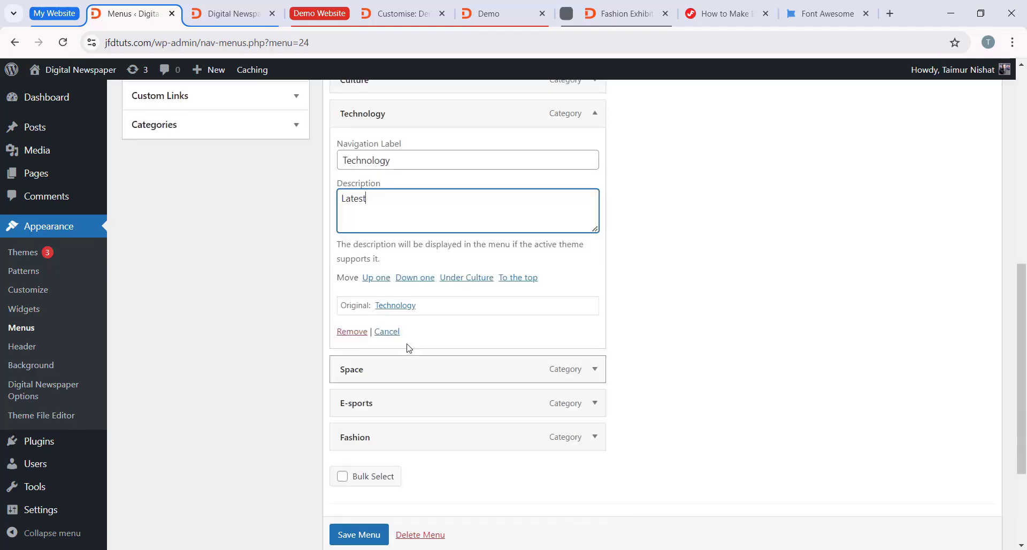
pyautogui.click(358, 534)
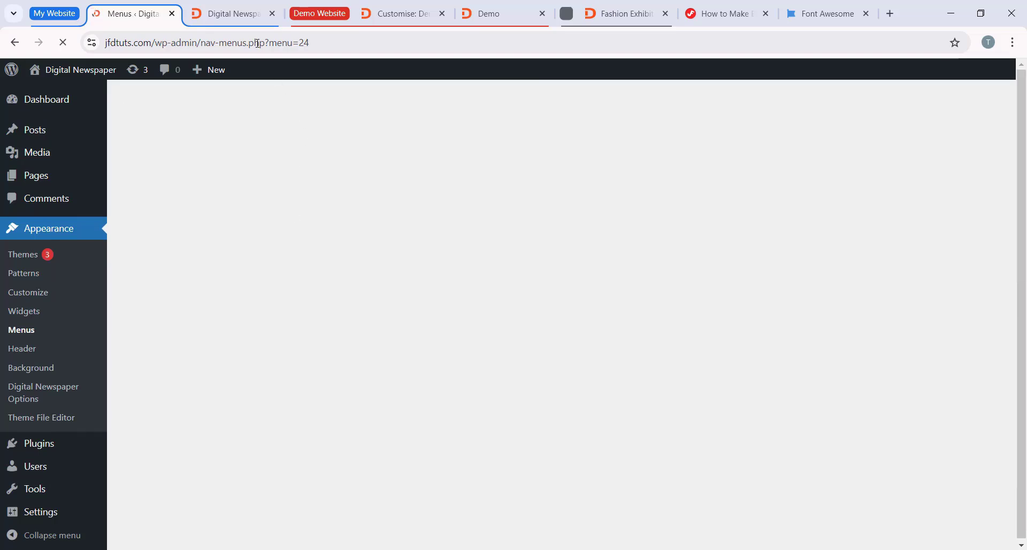
# Step: Reload the jfdtuts.com homepage and check the Technology item's label in the navigation menu
pyautogui.click(233, 16)
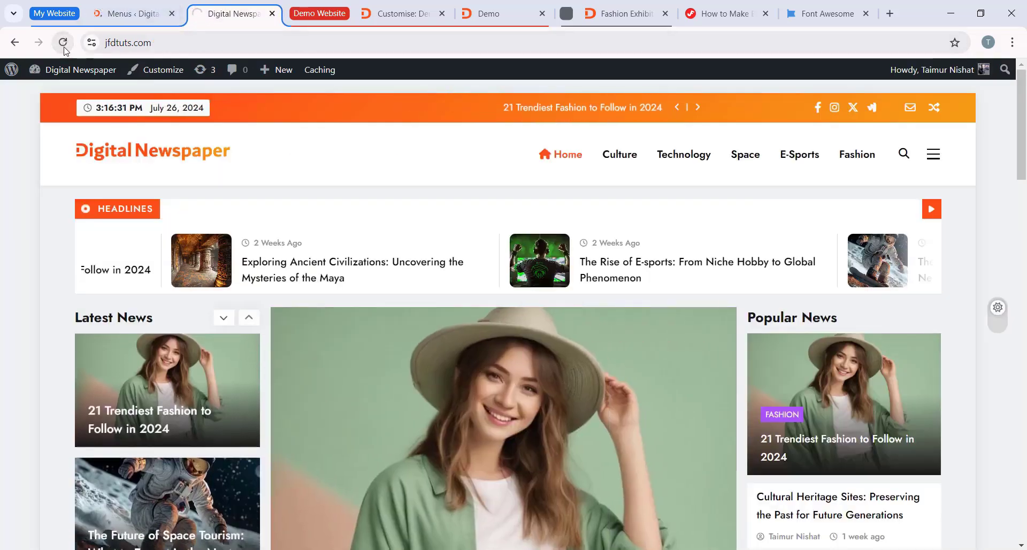
pyautogui.click(64, 44)
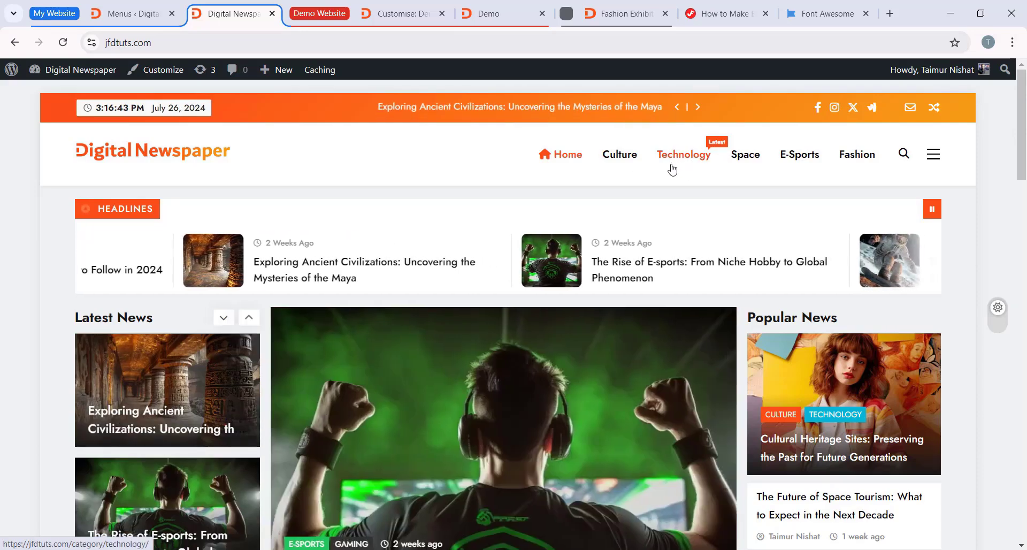
pyautogui.scroll(-2, 701, 174)
pyautogui.scroll(2, 695, 176)
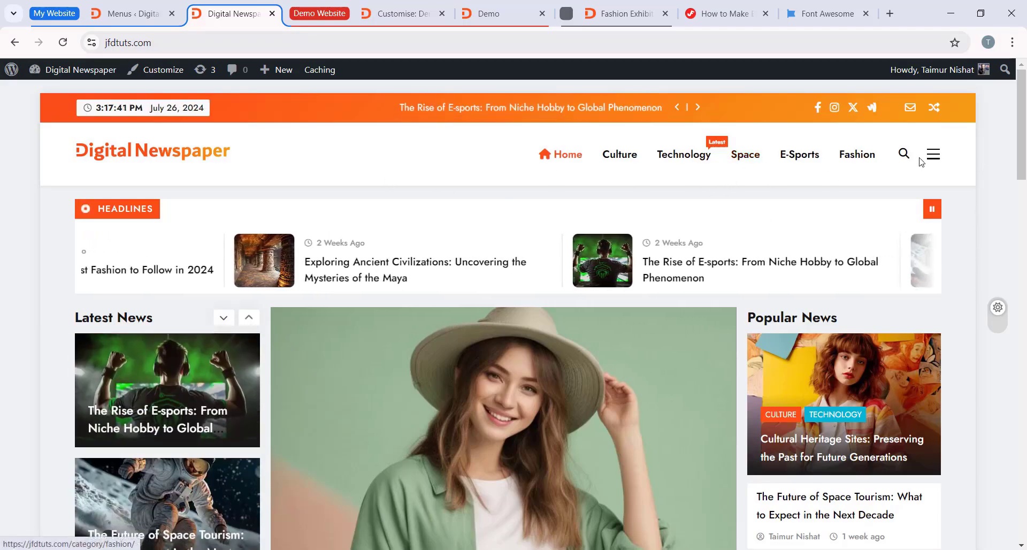
# Step: Compare the footer of the jfdtuts.com homepage with the demo site's footer columns
pyautogui.scroll(-20, 606, 491)
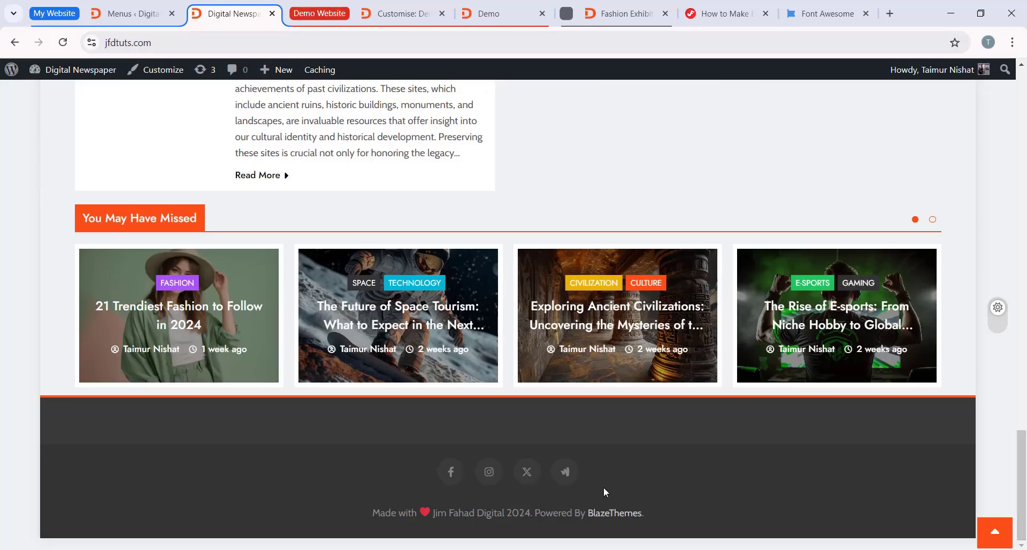
pyautogui.click(496, 10)
pyautogui.moveTo(1022, 120); pyautogui.dragTo(1022, 513)
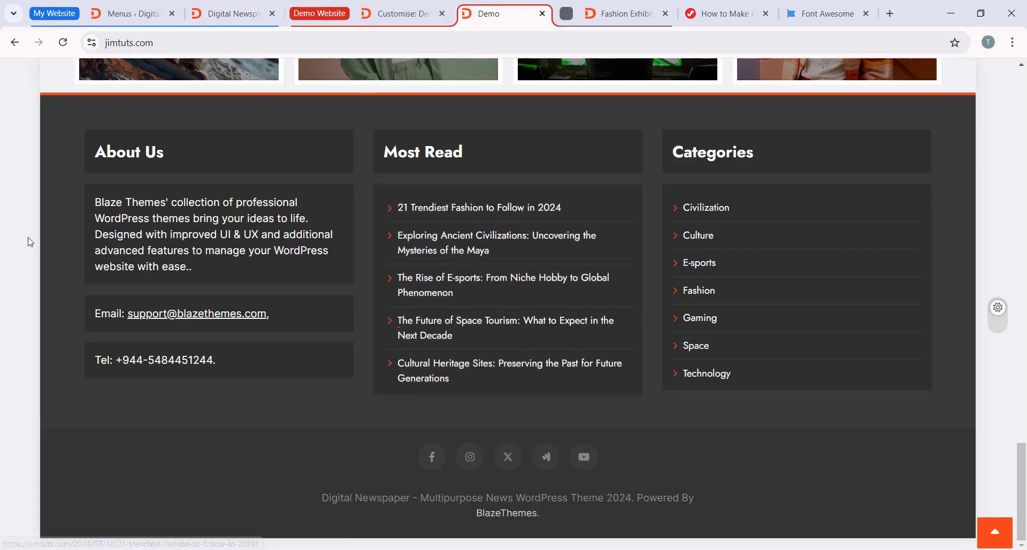
pyautogui.scroll(1, 212, 171)
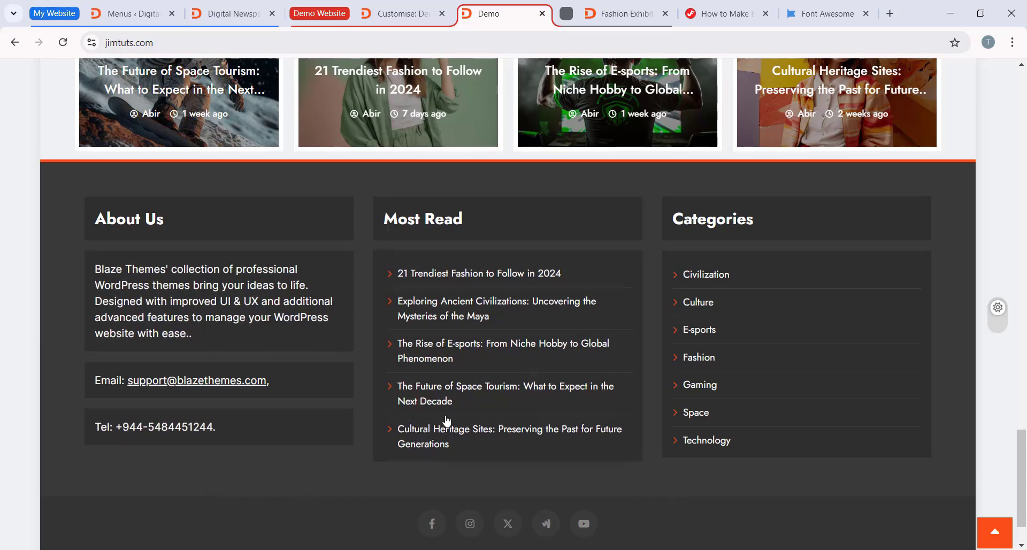
pyautogui.scroll(-2, 696, 321)
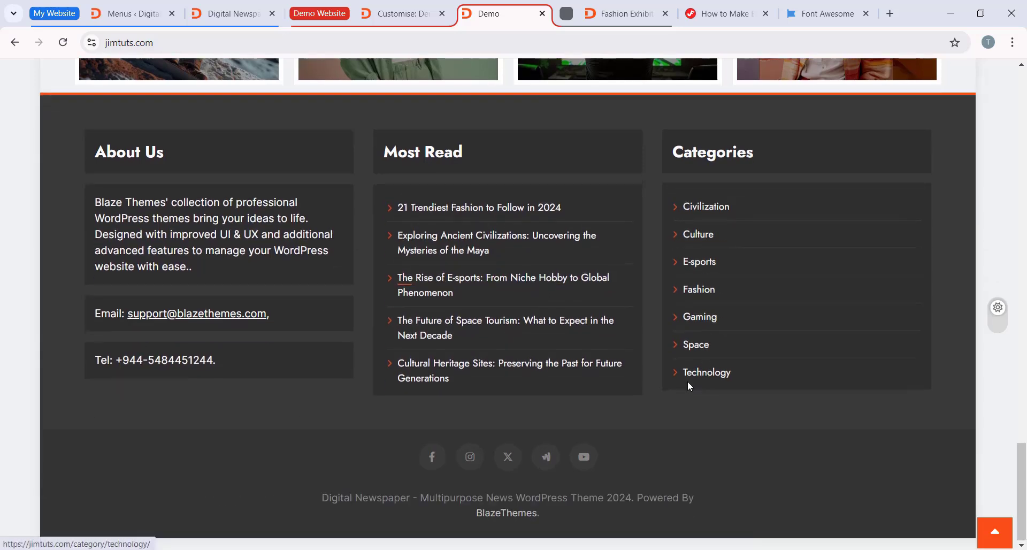
pyautogui.scroll(6, 701, 353)
pyautogui.scroll(-6, 707, 328)
# Step: Open the Widgets page of jfdtuts.com, collapse the Sidebar area and bring the Footer Sidebar areas into view
pyautogui.click(128, 13)
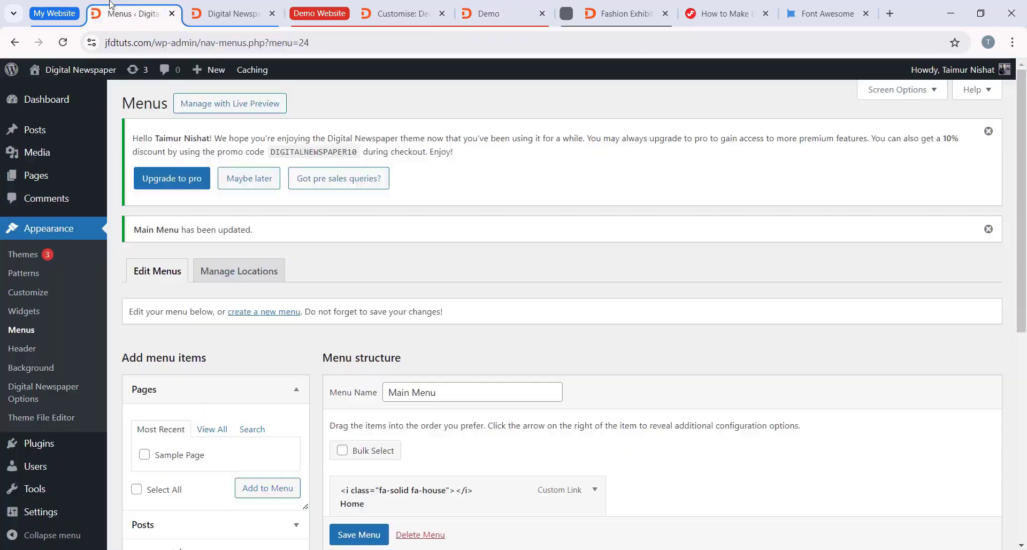
pyautogui.click(23, 310)
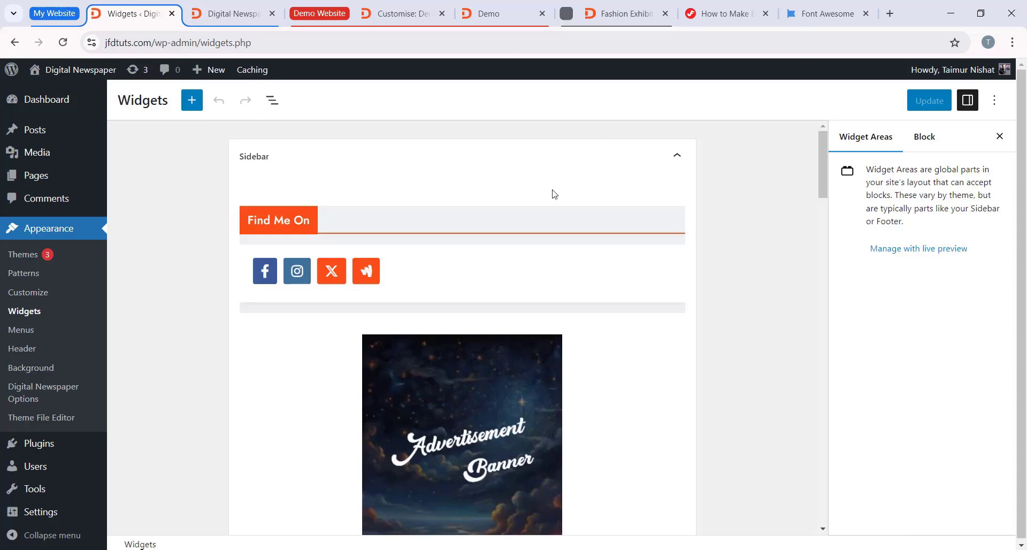
pyautogui.click(420, 166)
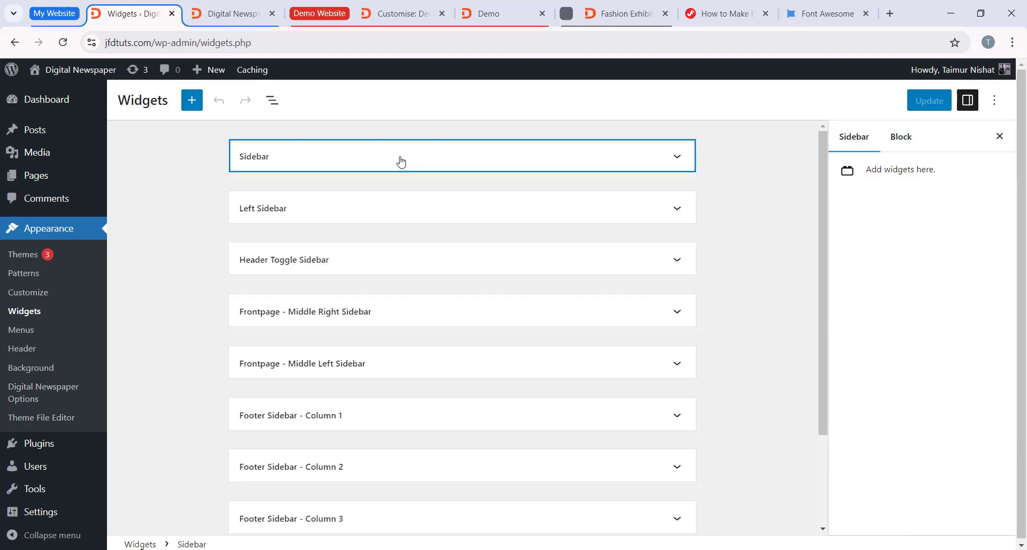
pyautogui.click(401, 160)
pyautogui.click(434, 166)
pyautogui.scroll(-2, 417, 251)
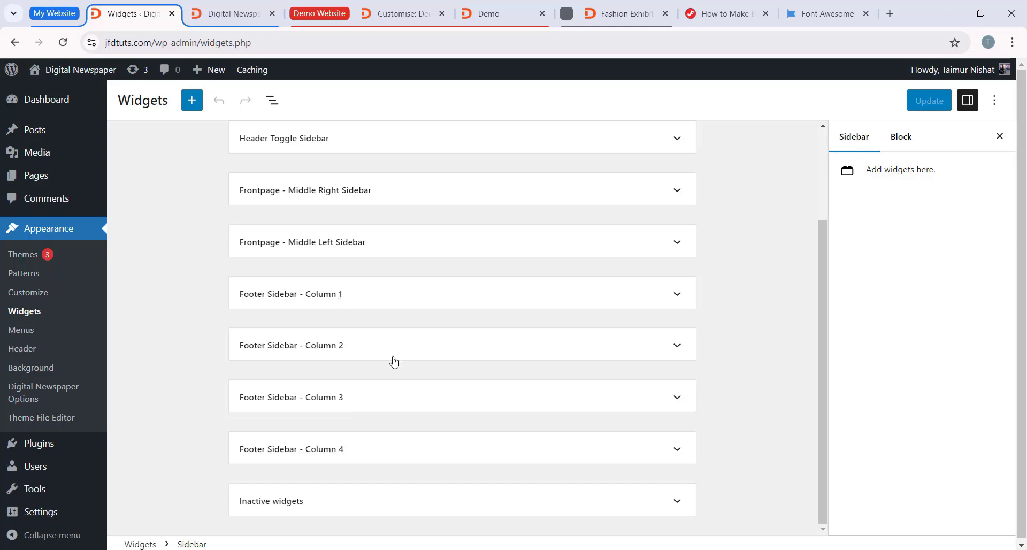
# Step: Check the demo site's footer columns and add an empty Heading block to Footer Sidebar - Column 1 on the Widgets page
pyautogui.click(490, 14)
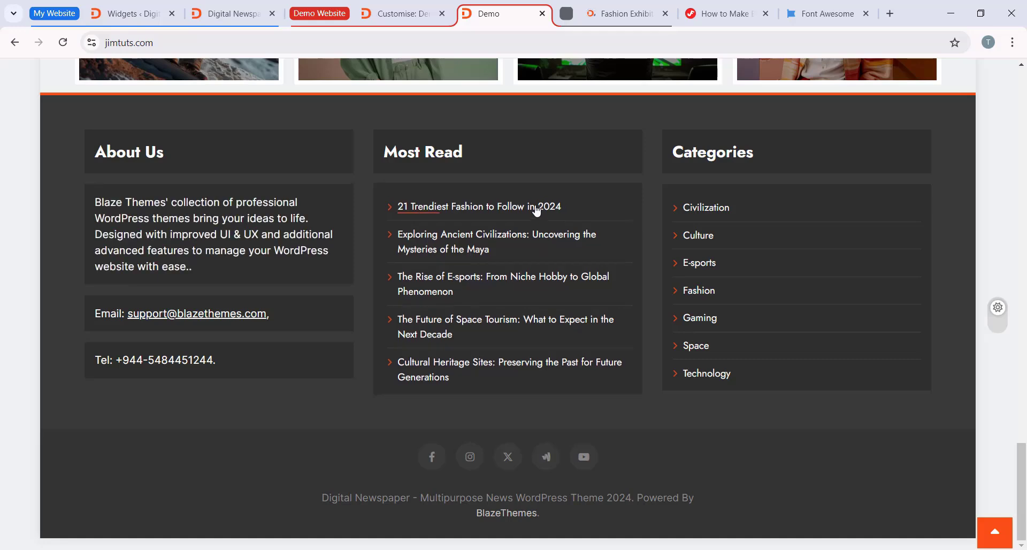
pyautogui.scroll(3, 247, 361)
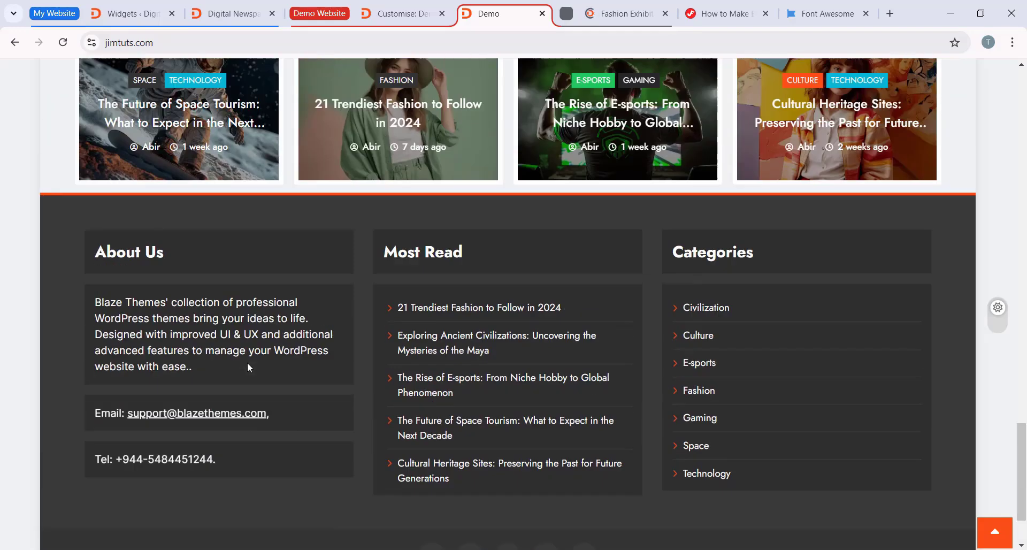
pyautogui.click(128, 14)
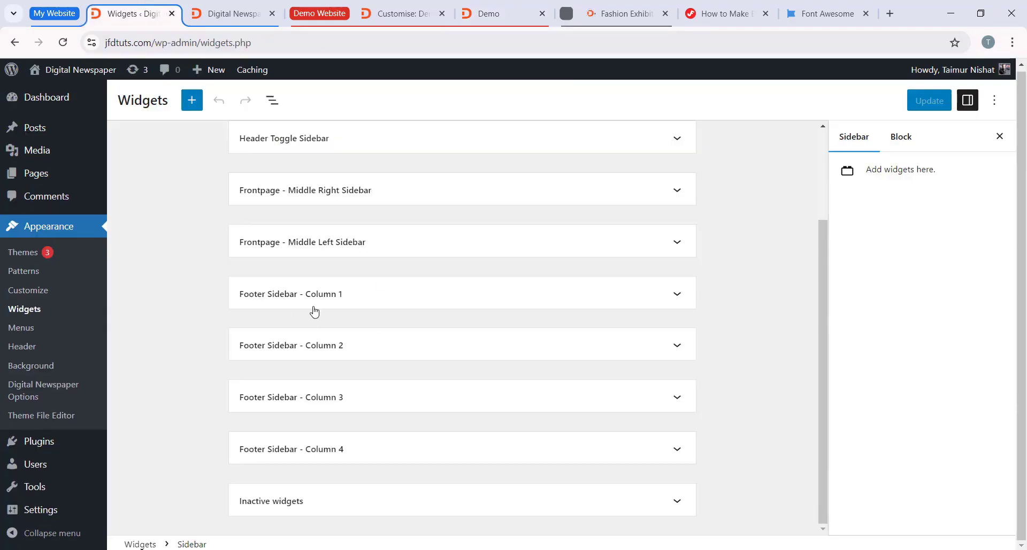
pyautogui.click(293, 299)
pyautogui.click(456, 347)
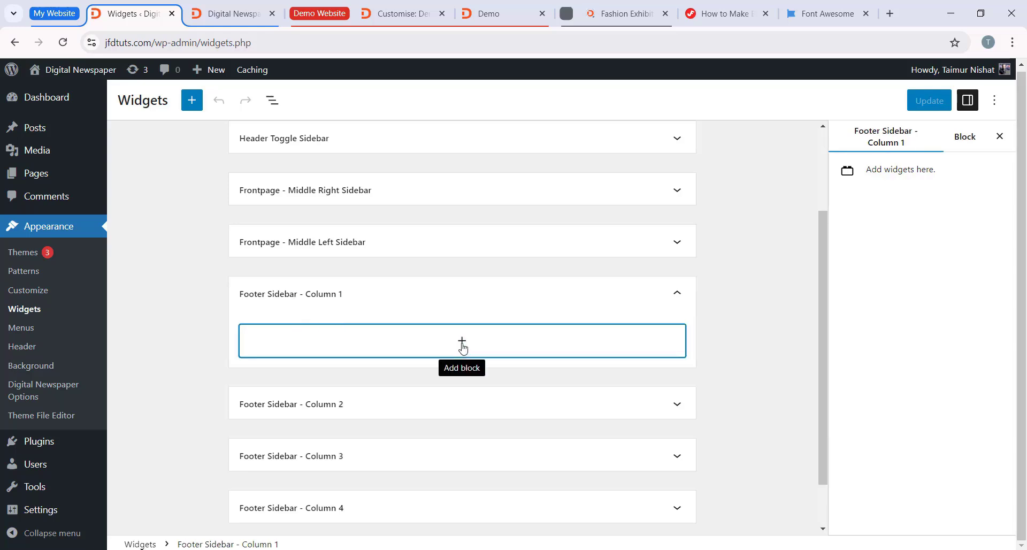
pyautogui.scroll(-1, 383, 462)
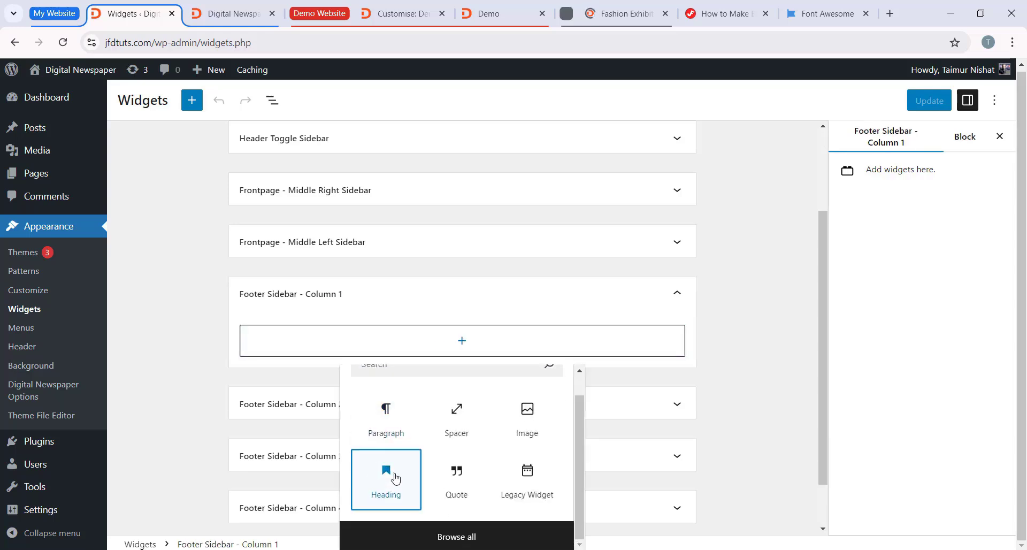
pyautogui.click(393, 471)
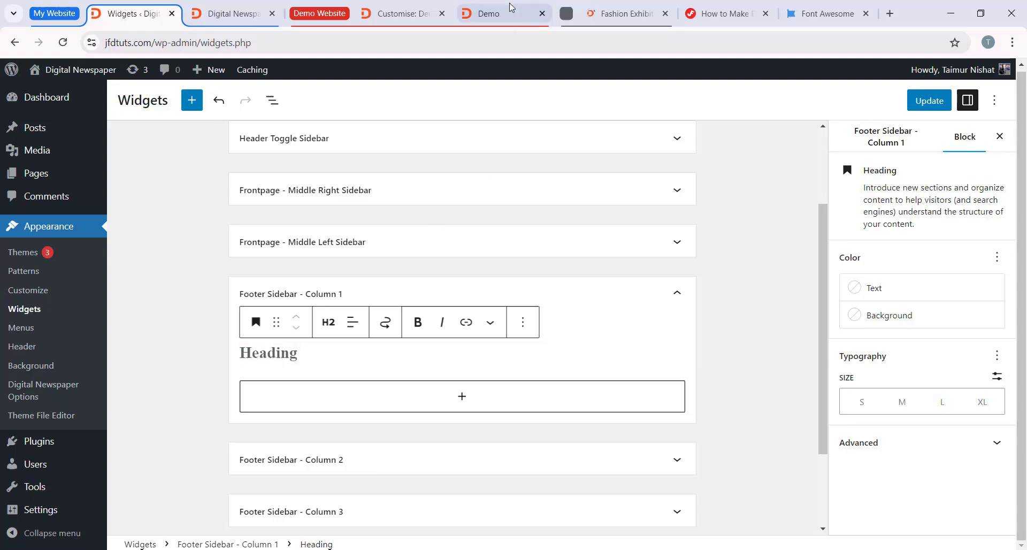
# Step: Copy the About Us title from the demo site's footer into the Column 1 heading block
pyautogui.click(489, 14)
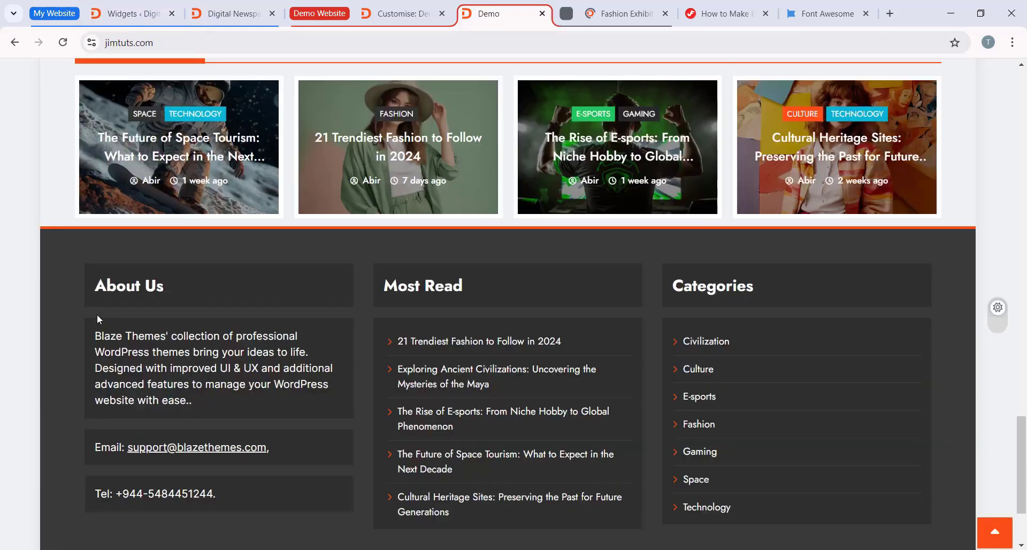
pyautogui.rightClick(115, 278)
pyautogui.click(138, 293)
pyautogui.click(128, 13)
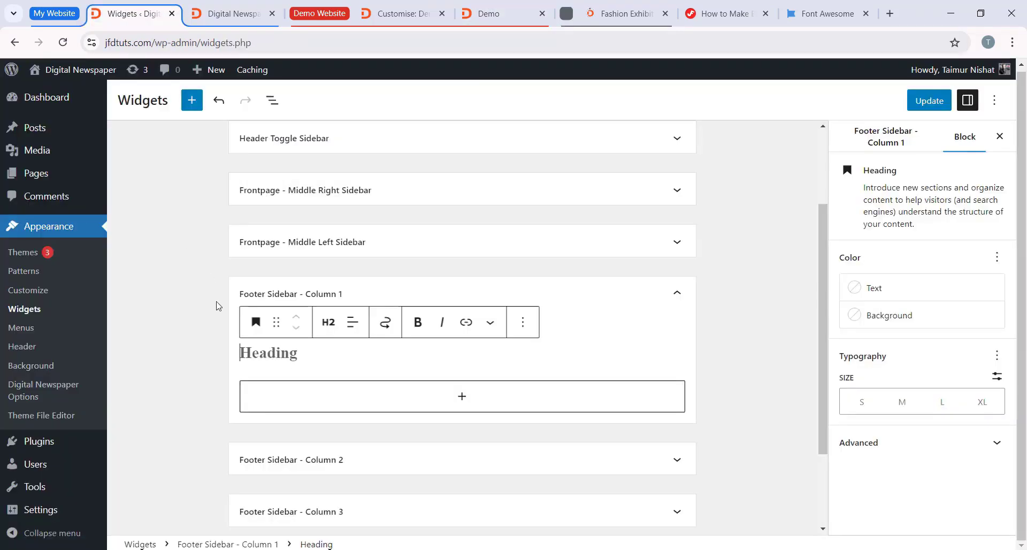
pyautogui.rightClick(258, 400)
pyautogui.click(257, 354)
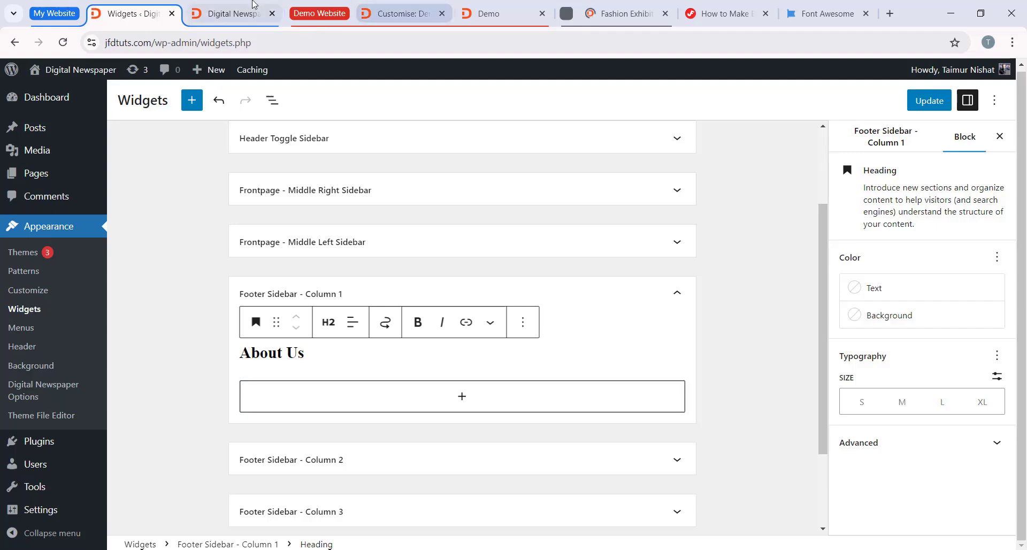
# Step: Copy the demo footer's Blaze Themes description into a new Paragraph block below the About Us heading
pyautogui.click(497, 13)
pyautogui.moveTo(205, 404); pyautogui.dragTo(109, 334)
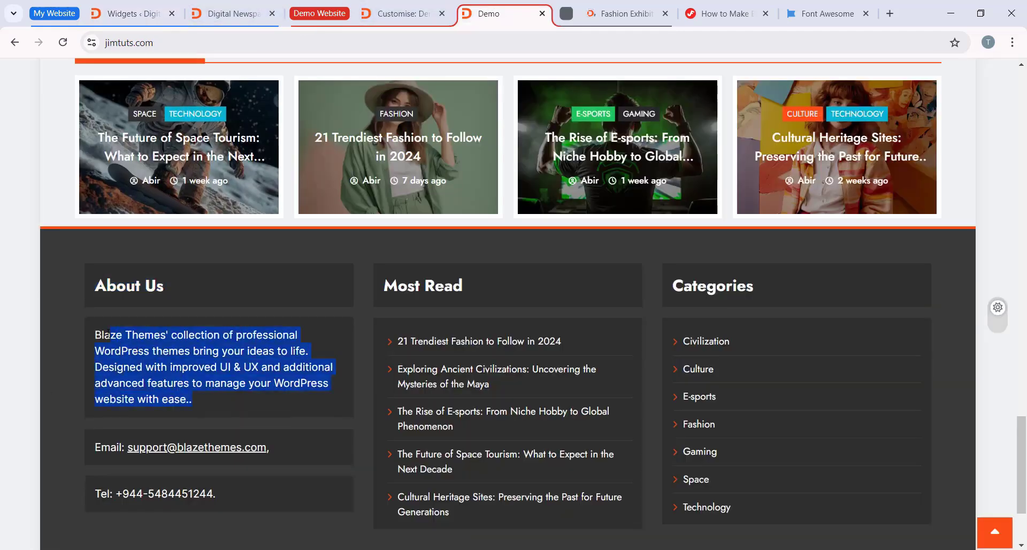
pyautogui.rightClick(111, 333)
pyautogui.click(135, 356)
pyautogui.click(131, 14)
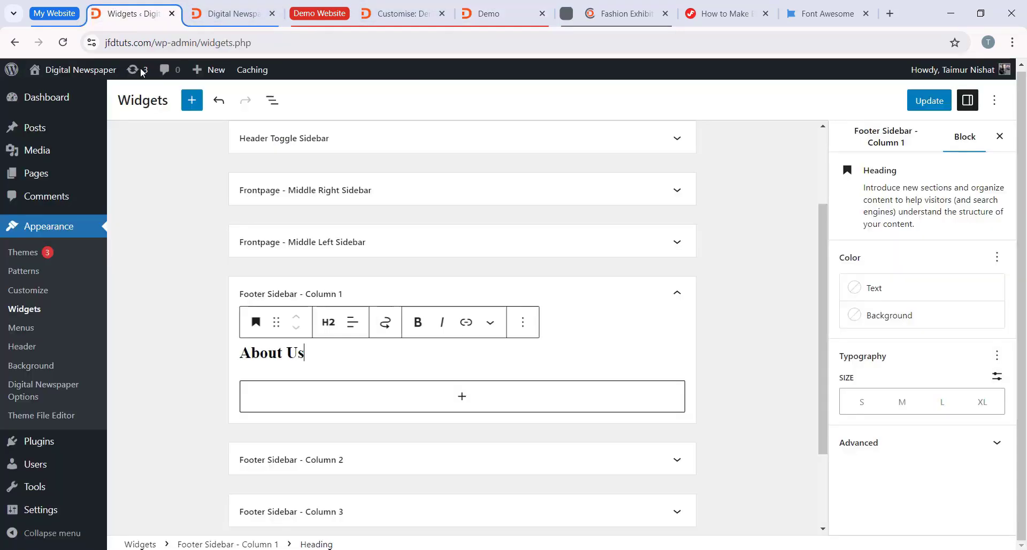
pyautogui.click(463, 396)
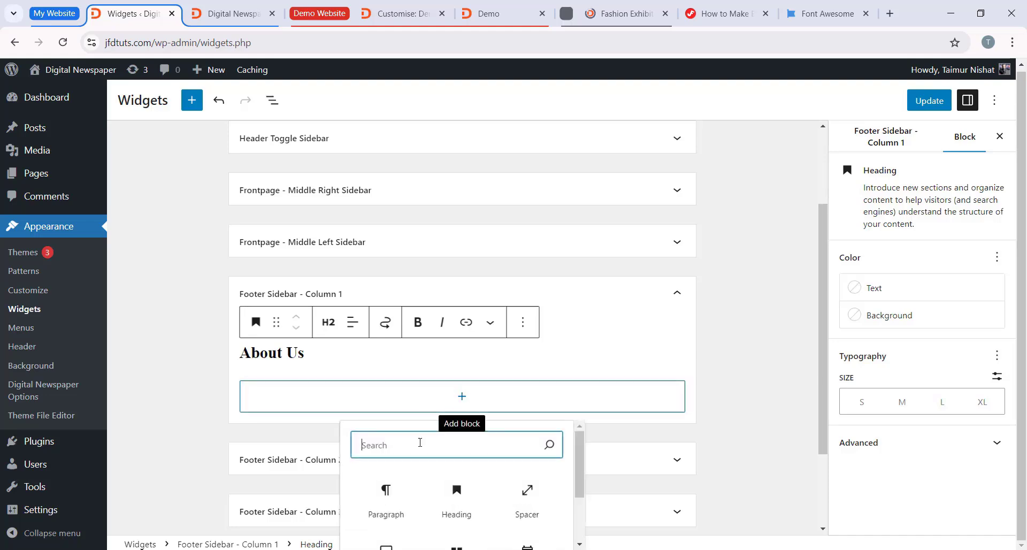
pyautogui.click(389, 490)
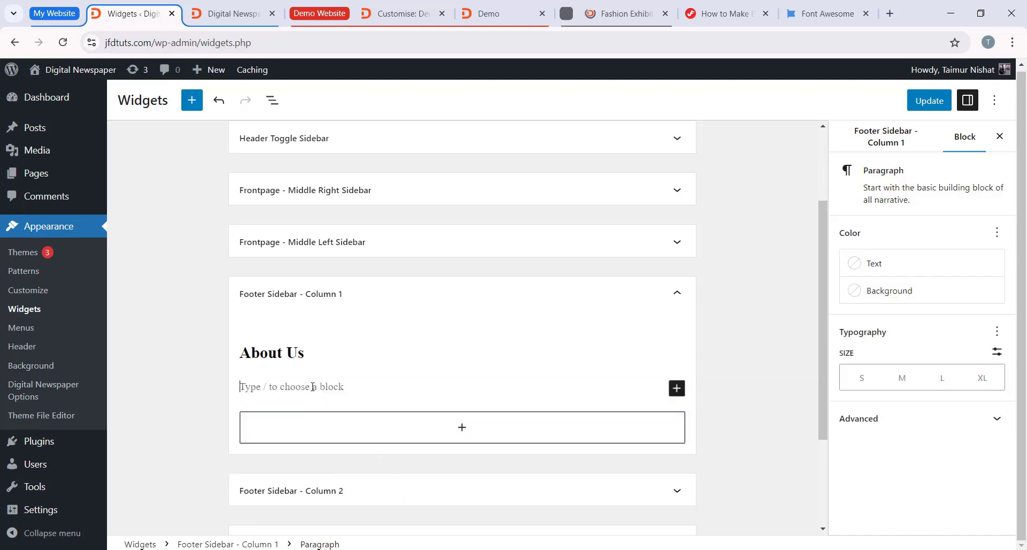
pyautogui.hotkey('ctrl', 'v')
# Step: Copy the demo footer's email line into a new Paragraph block below the description in Column 1
pyautogui.click(489, 20)
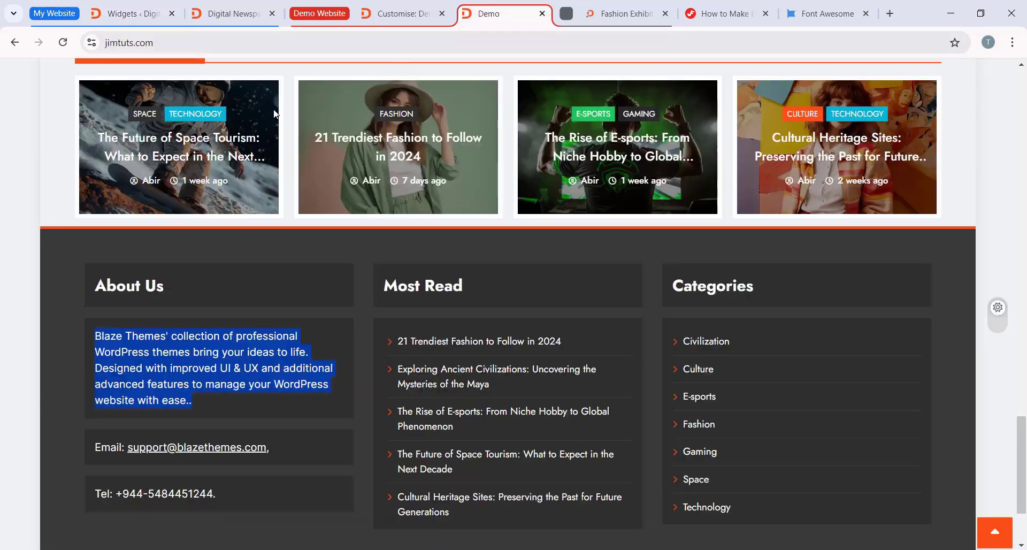
pyautogui.scroll(-1, 129, 407)
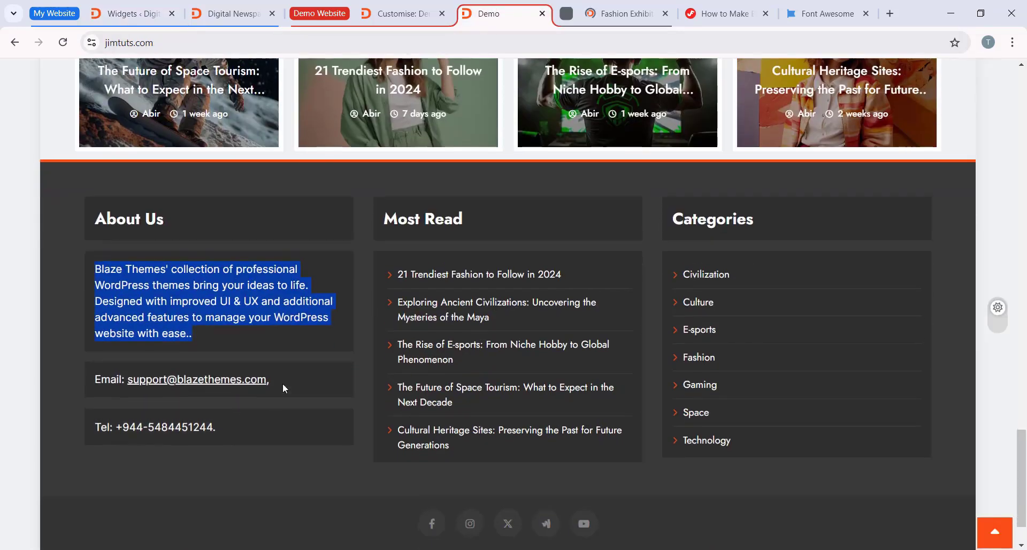
pyautogui.moveTo(282, 383); pyautogui.dragTo(83, 392)
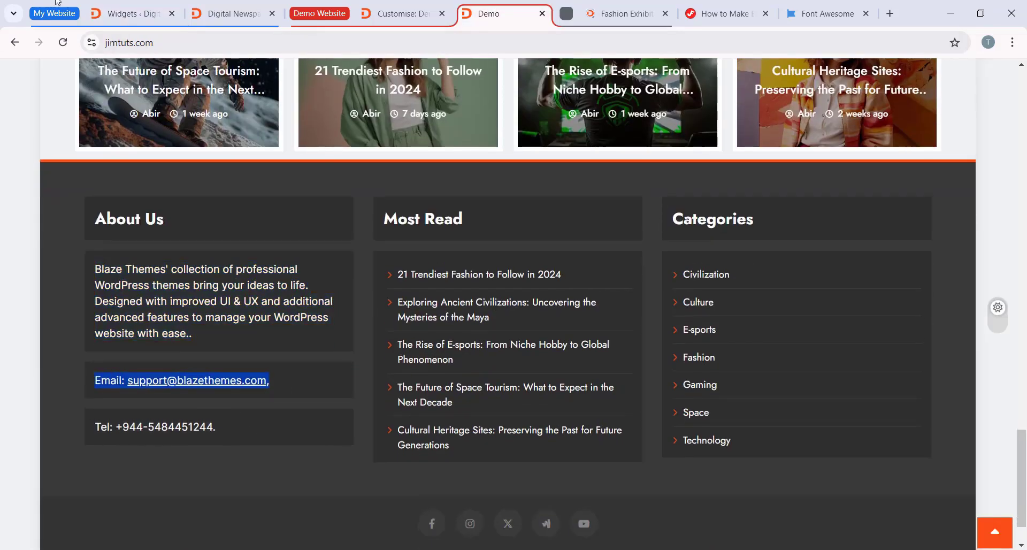
pyautogui.click(134, 14)
pyautogui.click(383, 446)
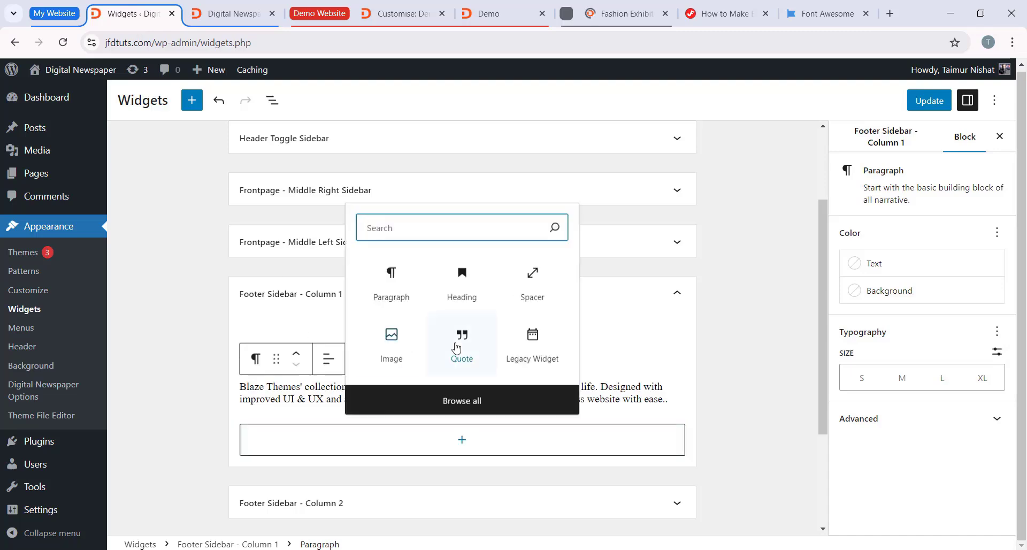
pyautogui.click(413, 279)
pyautogui.hotkey('ctrl', 'v')
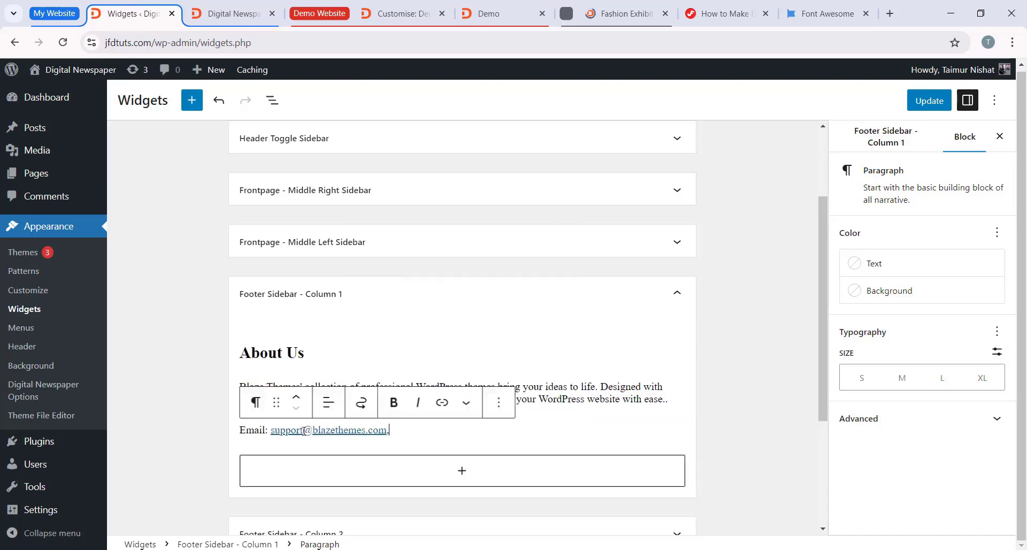
# Step: Copy the demo footer's telephone line into a new Paragraph block below the email line in Column 1
pyautogui.click(522, 5)
pyautogui.moveTo(222, 426); pyautogui.dragTo(90, 428)
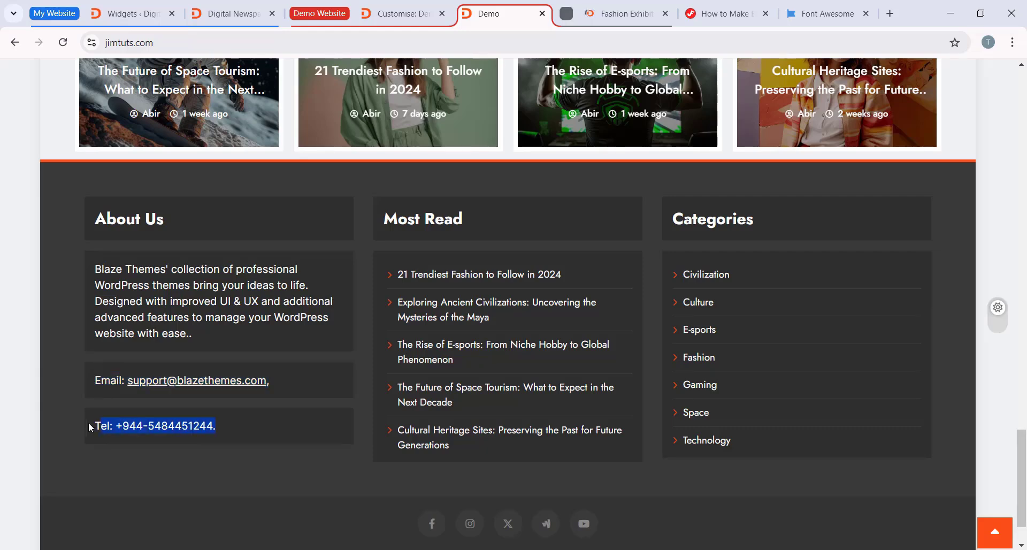
pyautogui.click(129, 13)
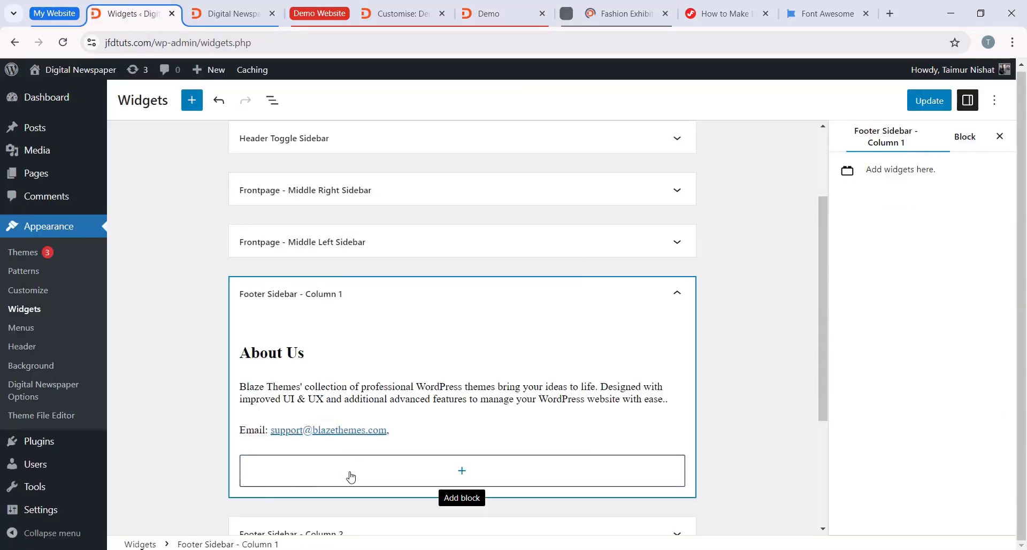
pyautogui.click(410, 469)
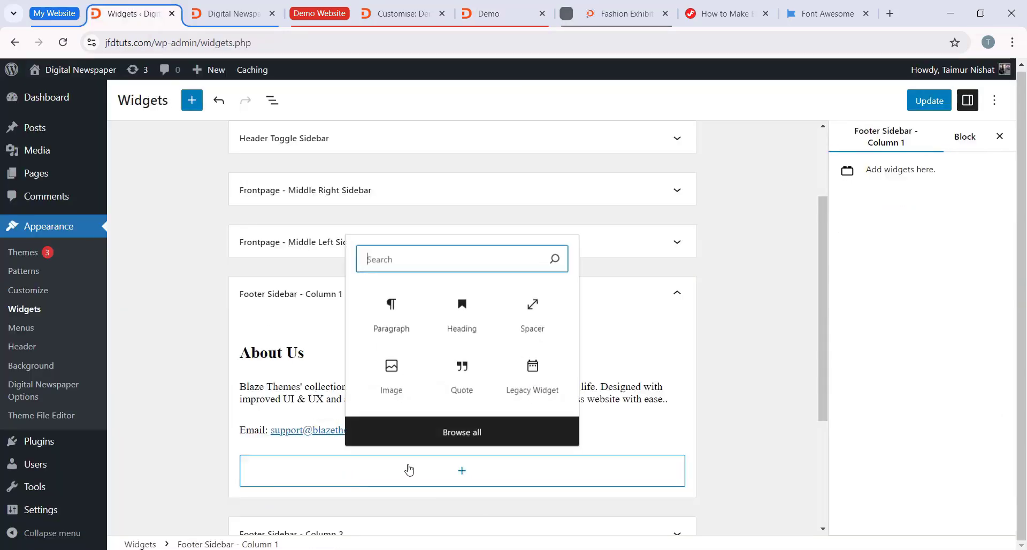
pyautogui.click(390, 318)
pyautogui.hotkey('ctrl', 'v')
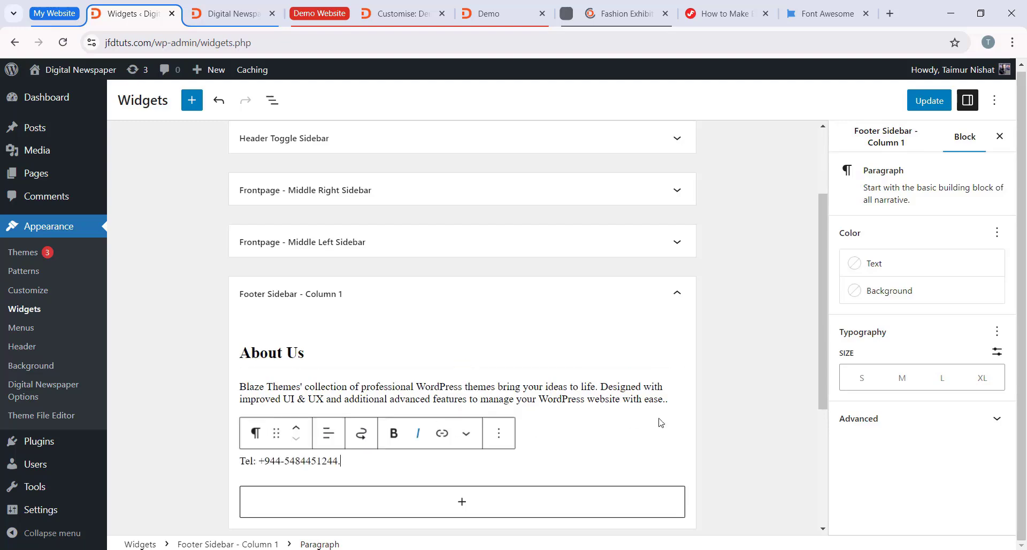
# Step: Collapse the finished Footer Sidebar - Column 1 area
pyautogui.click(708, 423)
pyautogui.scroll(-4, 401, 294)
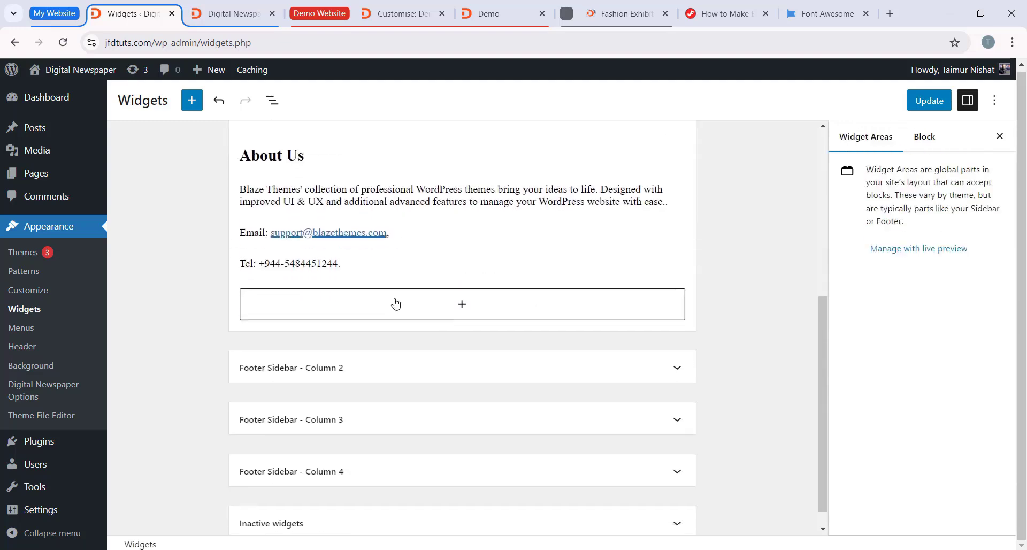
pyautogui.click(436, 134)
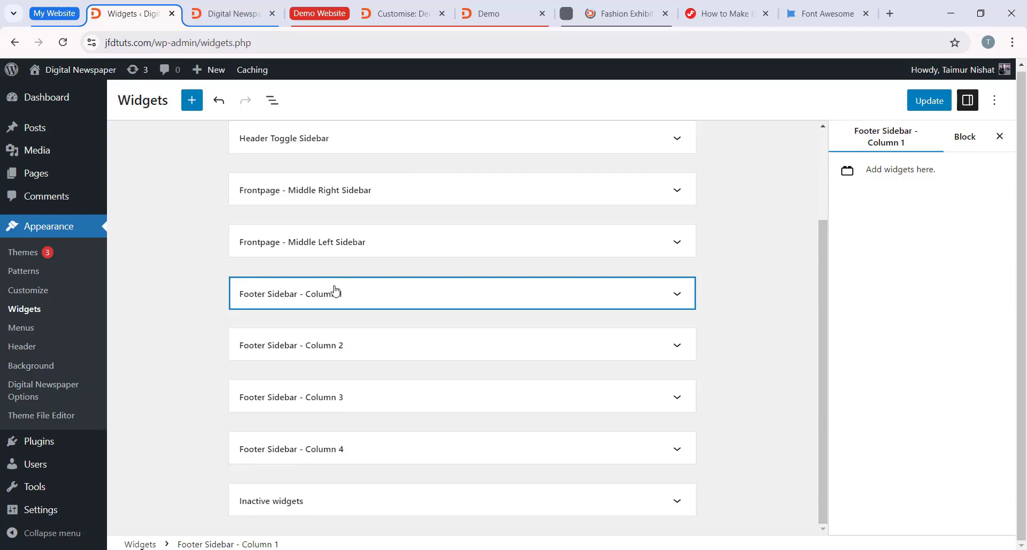
pyautogui.click(336, 292)
pyautogui.click(368, 170)
# Step: Add a Heading block to Footer Sidebar - Column 2 with the Most Read title copied from the demo footer
pyautogui.click(352, 352)
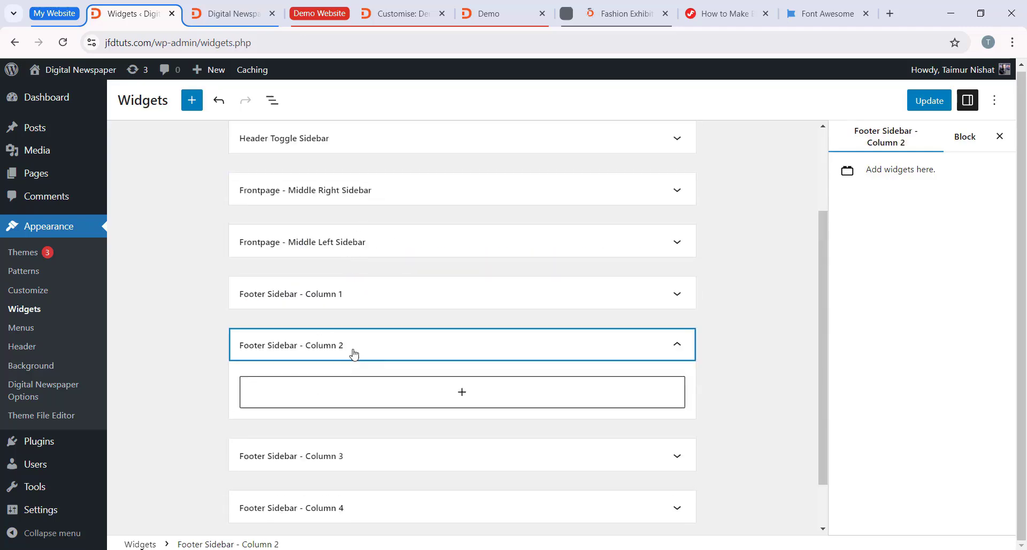
pyautogui.click(426, 335)
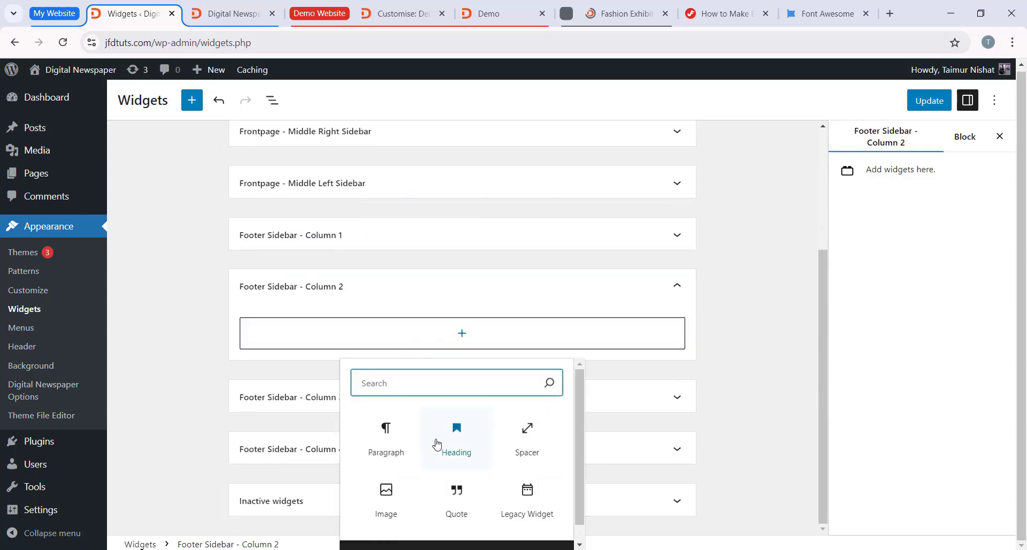
pyautogui.click(456, 435)
pyautogui.click(488, 13)
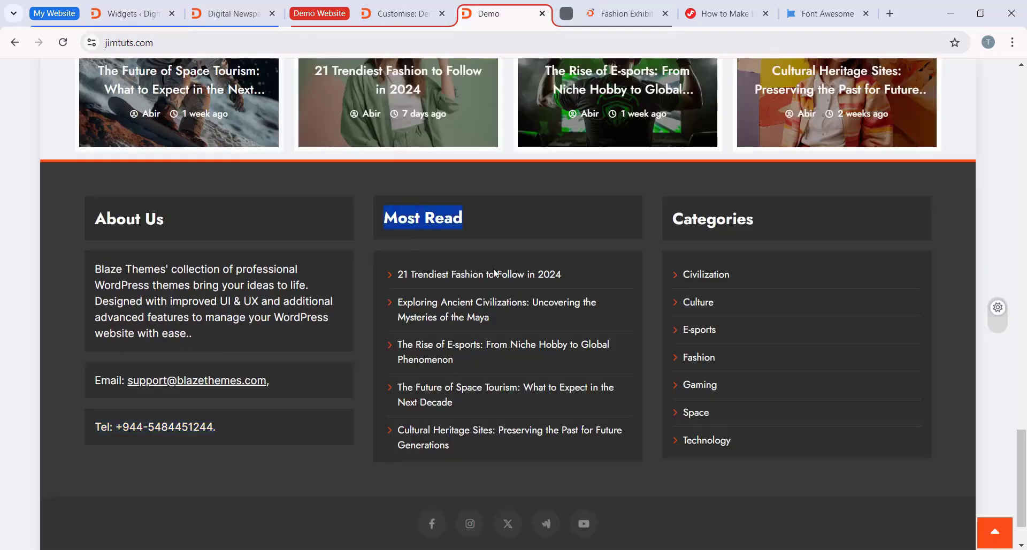
pyautogui.click(134, 14)
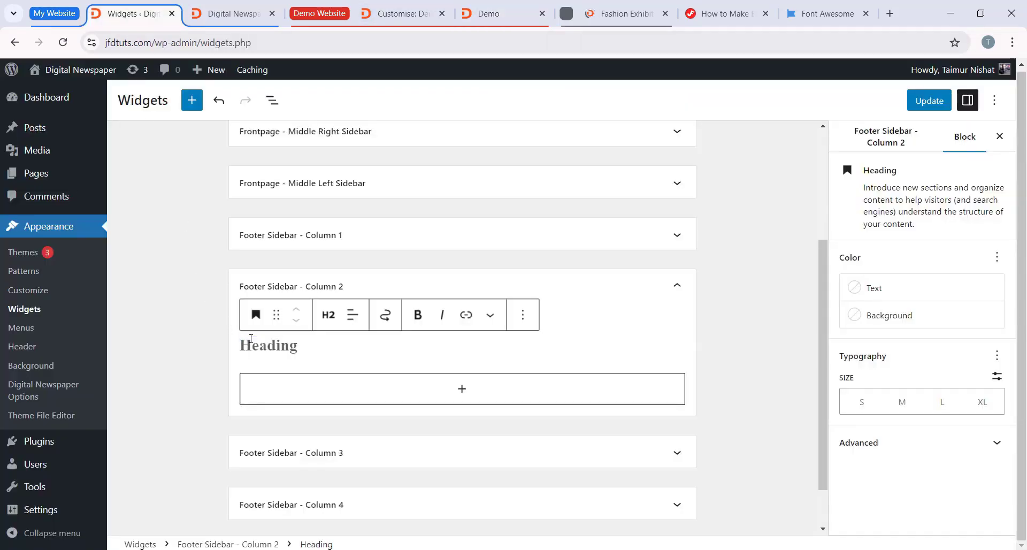
# Step: Add a Latest Posts block below the Most Read heading and collapse the Footer Sidebar - Column 2 area
pyautogui.click(442, 394)
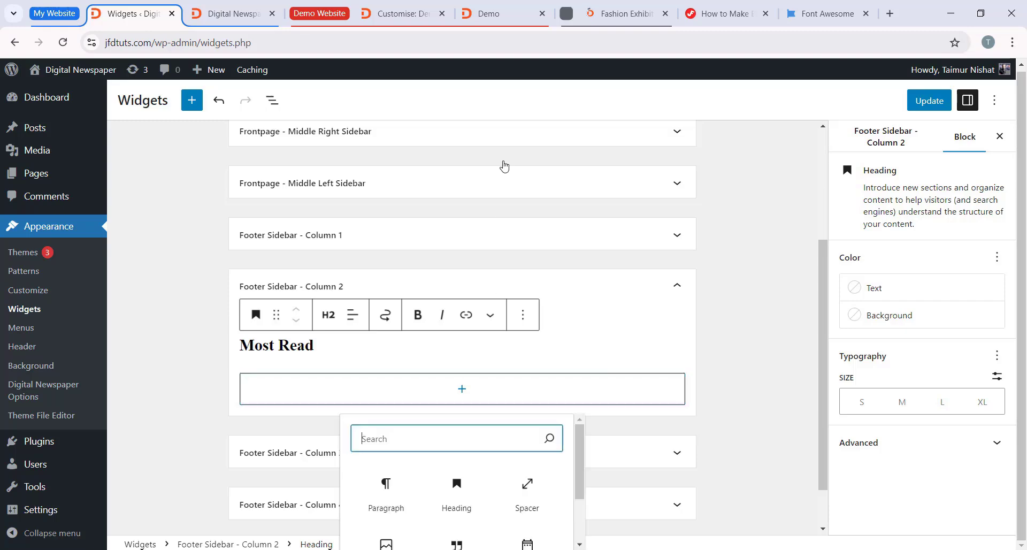
pyautogui.click(502, 7)
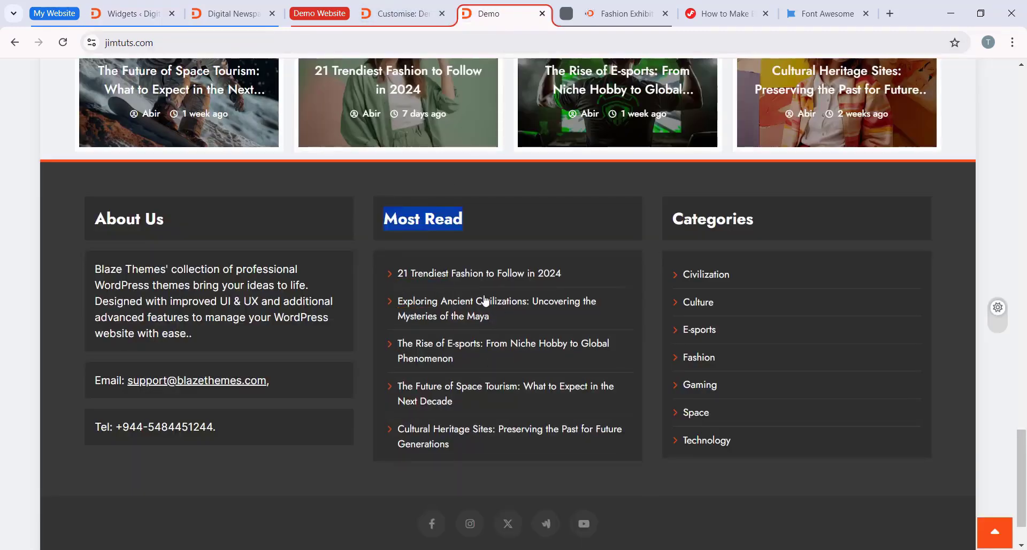
pyautogui.hotkey('ctrl', '1')
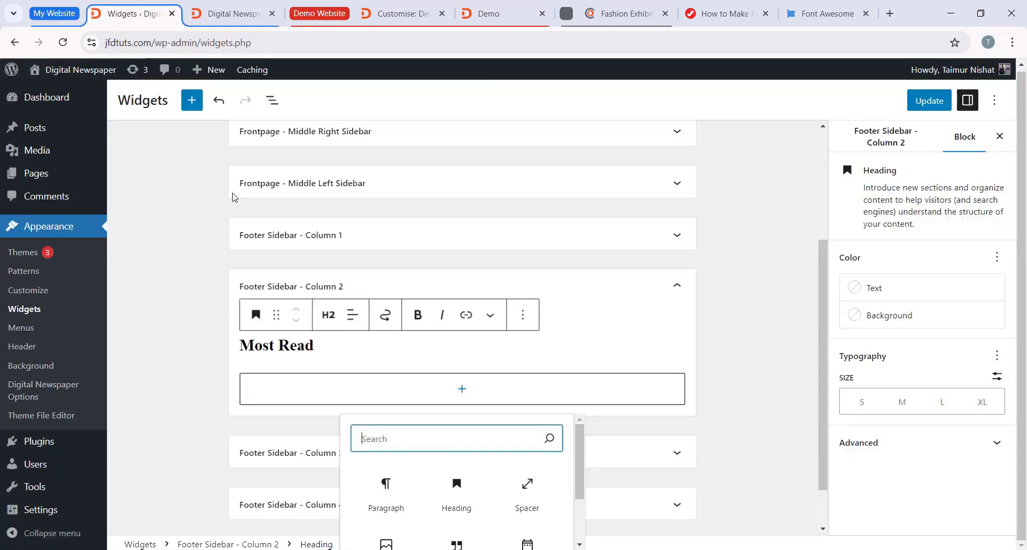
pyautogui.write('lates')
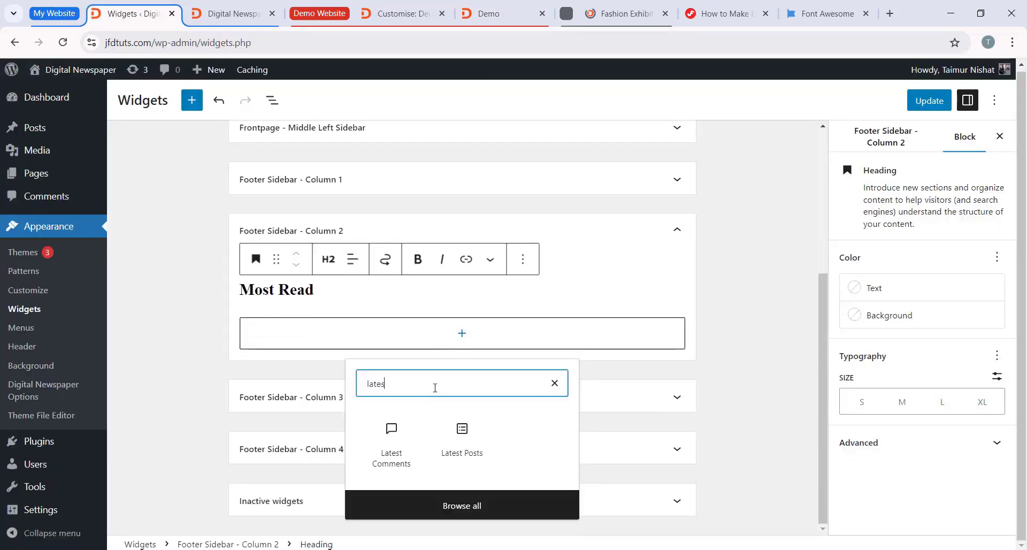
pyautogui.write('t posts')
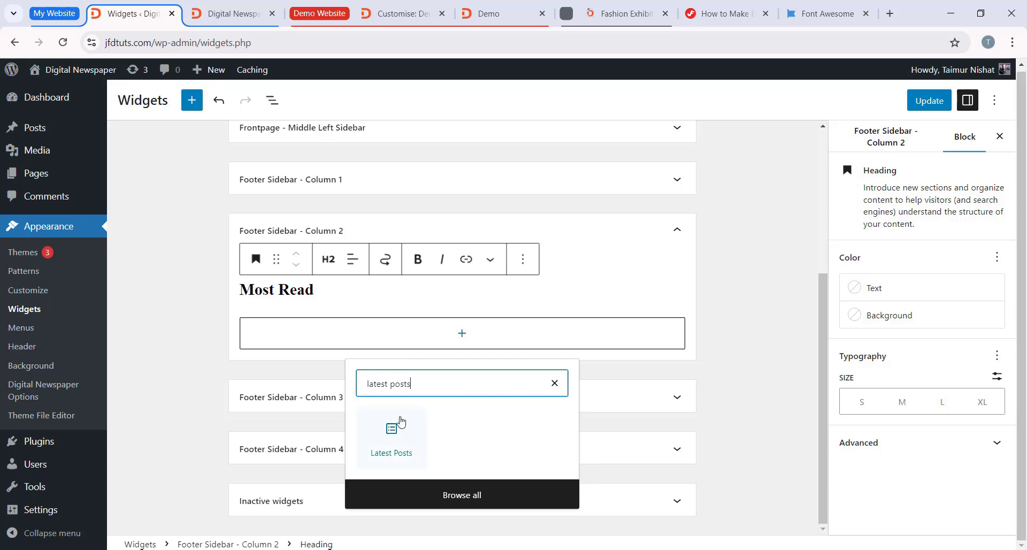
pyautogui.click(391, 436)
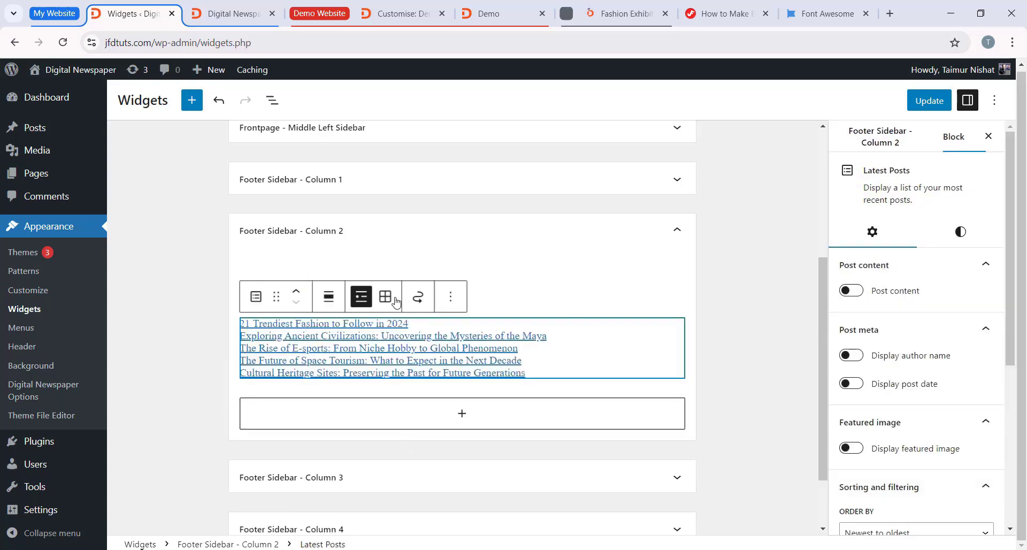
pyautogui.click(323, 231)
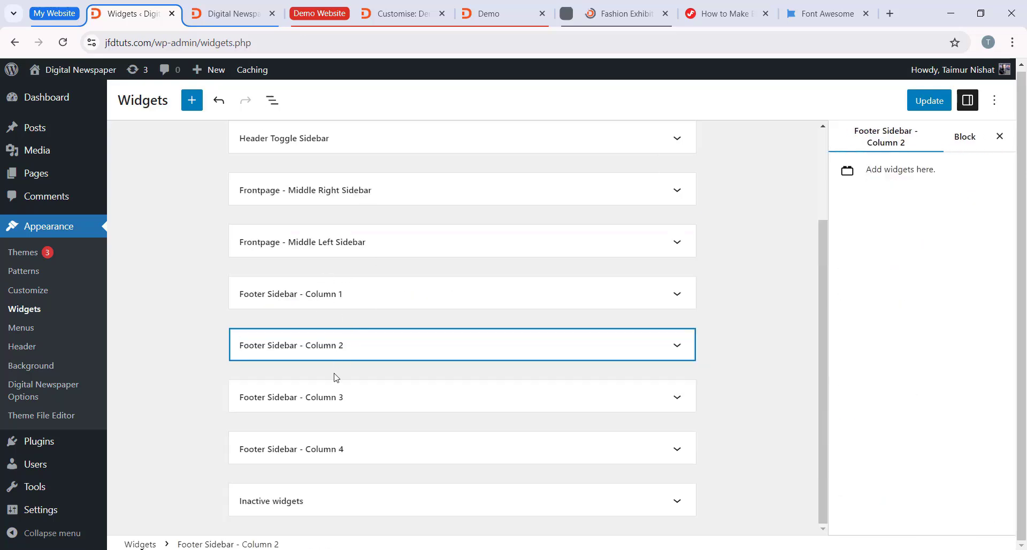
# Step: Add a Heading block to Footer Sidebar - Column 3 with the Categories title copied from the demo footer
pyautogui.click(334, 397)
pyautogui.scroll(-1, 335, 407)
pyautogui.click(492, 13)
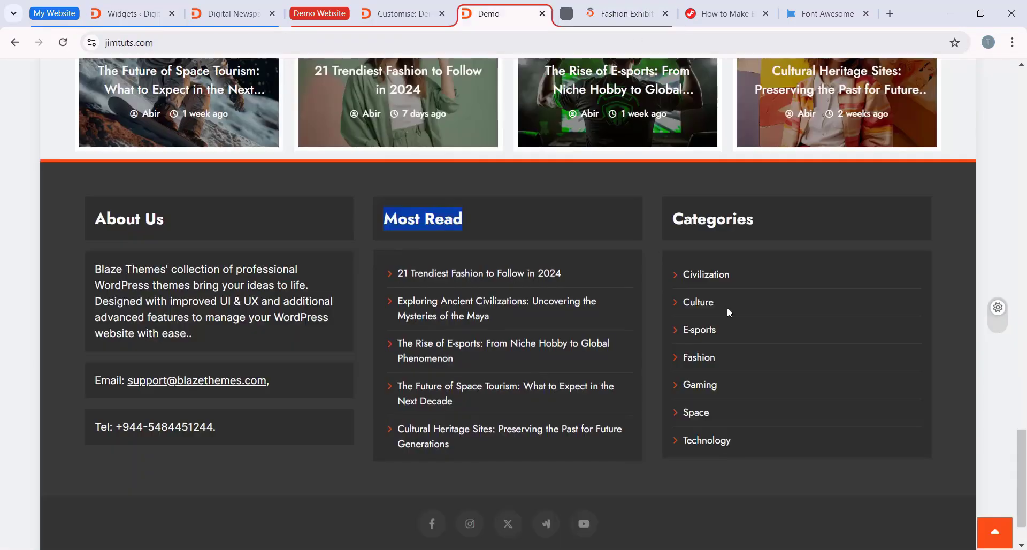
pyautogui.moveTo(672, 217); pyautogui.dragTo(749, 228)
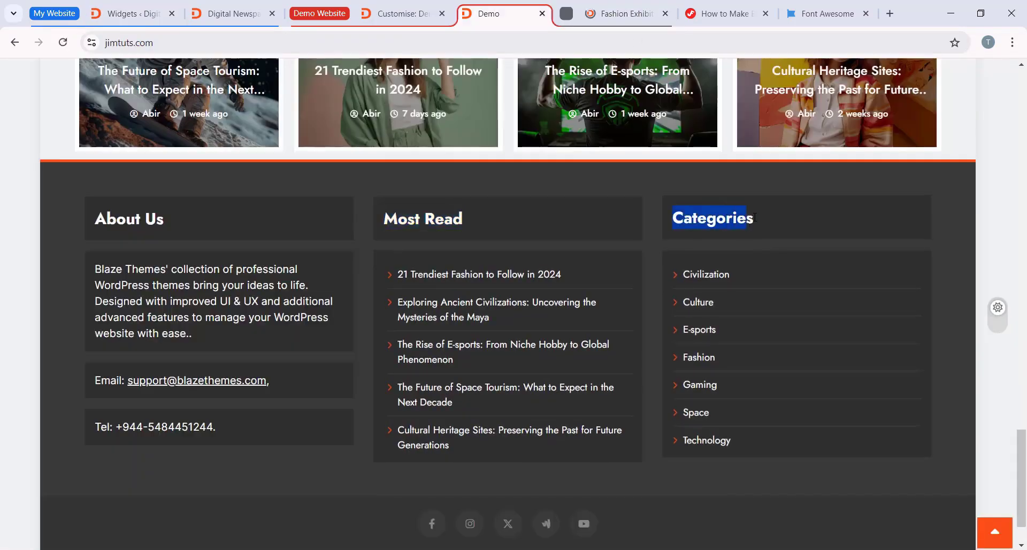
pyautogui.click(134, 13)
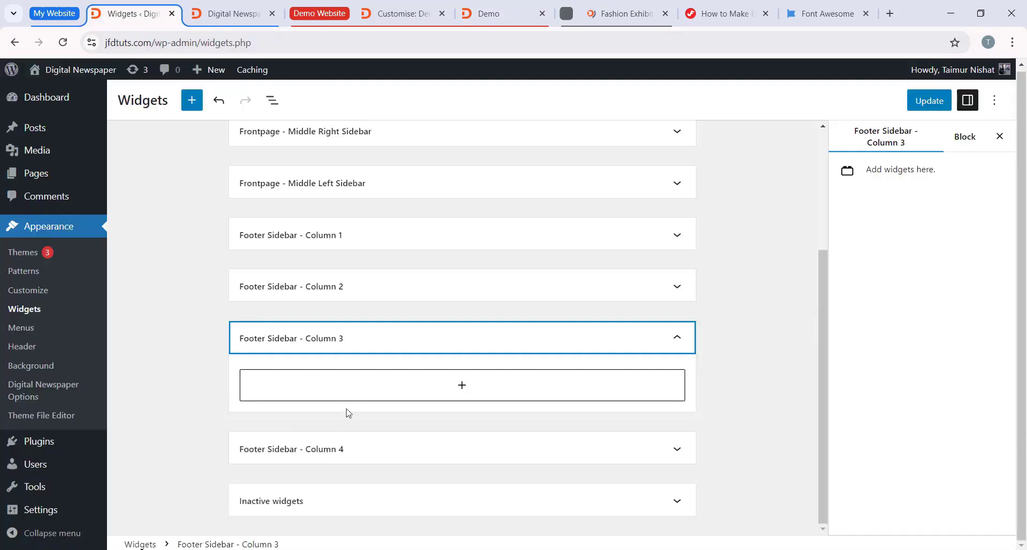
pyautogui.click(347, 398)
pyautogui.click(456, 484)
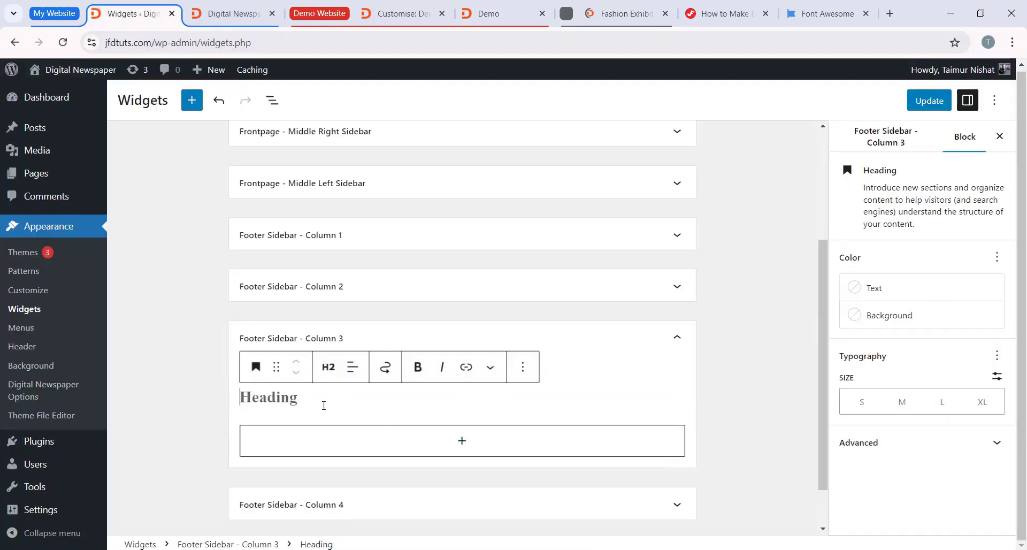
pyautogui.write('Categories')
# Step: Add a Categories List block below the Categories heading and collapse the Footer Sidebar - Column 3 area
pyautogui.click(440, 414)
pyautogui.click(444, 396)
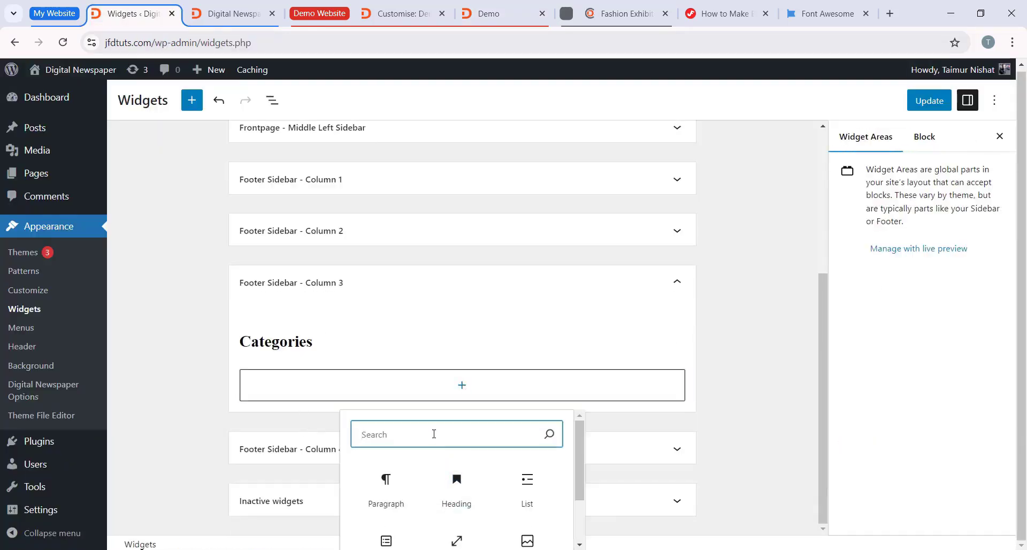
pyautogui.write('cate')
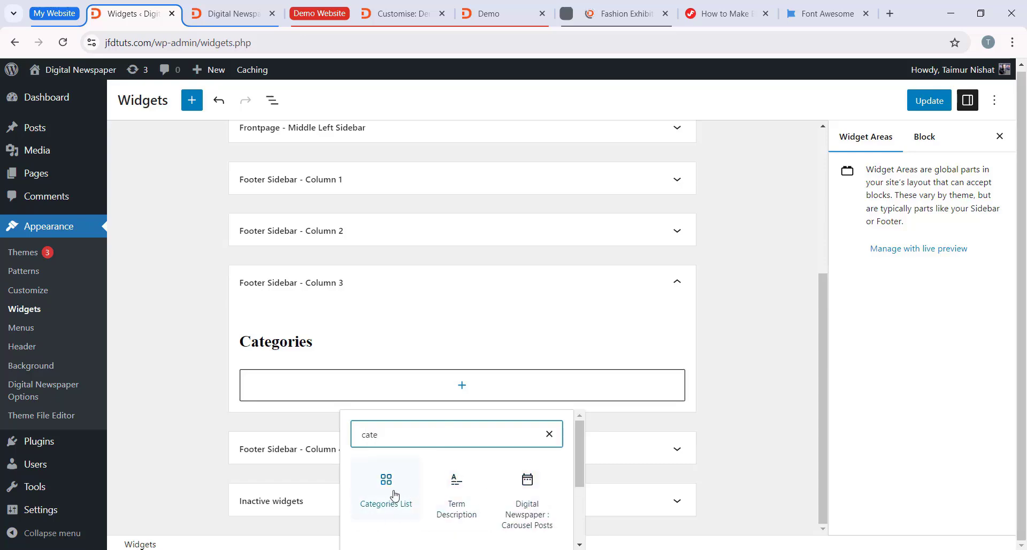
pyautogui.click(374, 504)
pyautogui.scroll(-1, 368, 371)
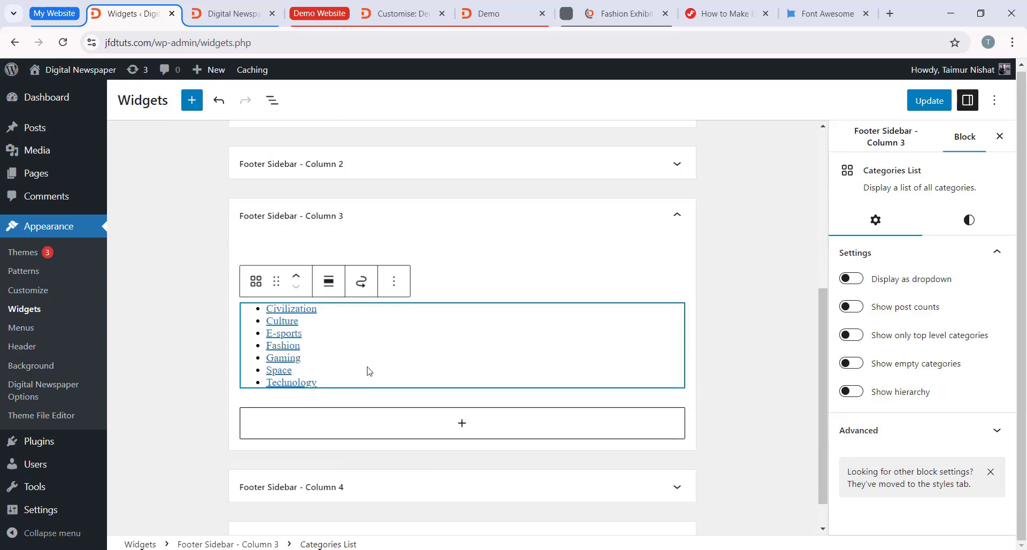
pyautogui.click(735, 389)
pyautogui.click(474, 221)
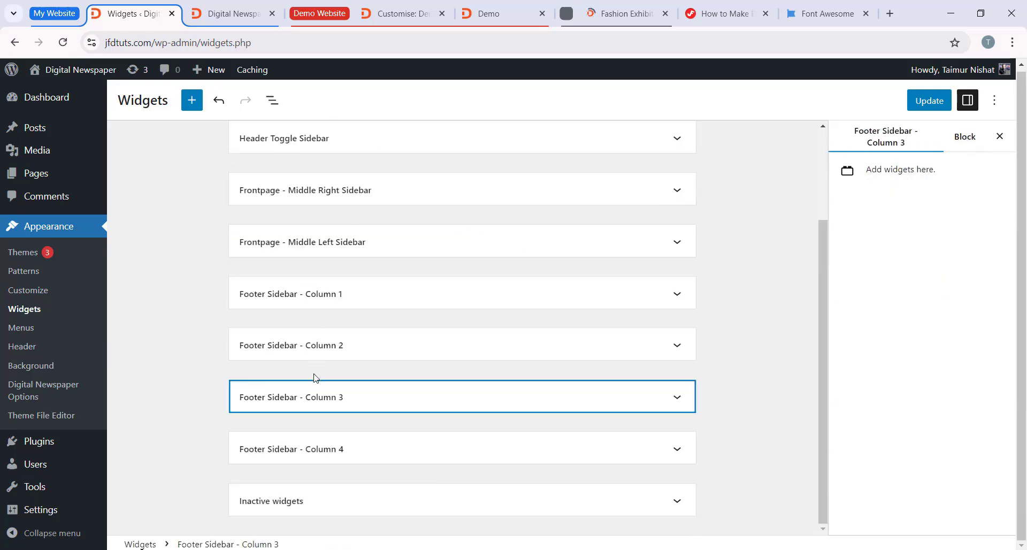
# Step: Save the widget changes and check the footer columns on the reloaded jfdtuts.com homepage
pyautogui.click(928, 102)
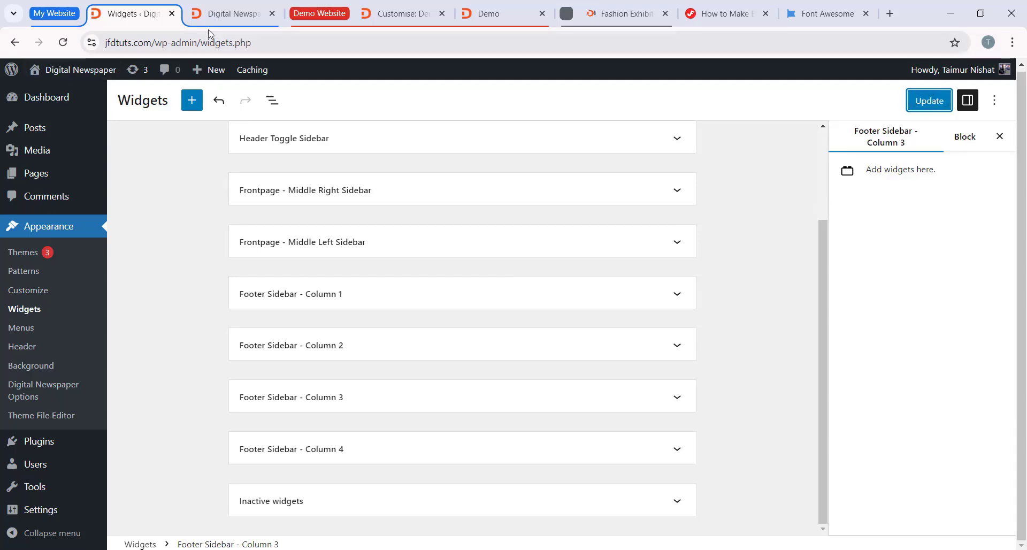
pyautogui.click(241, 16)
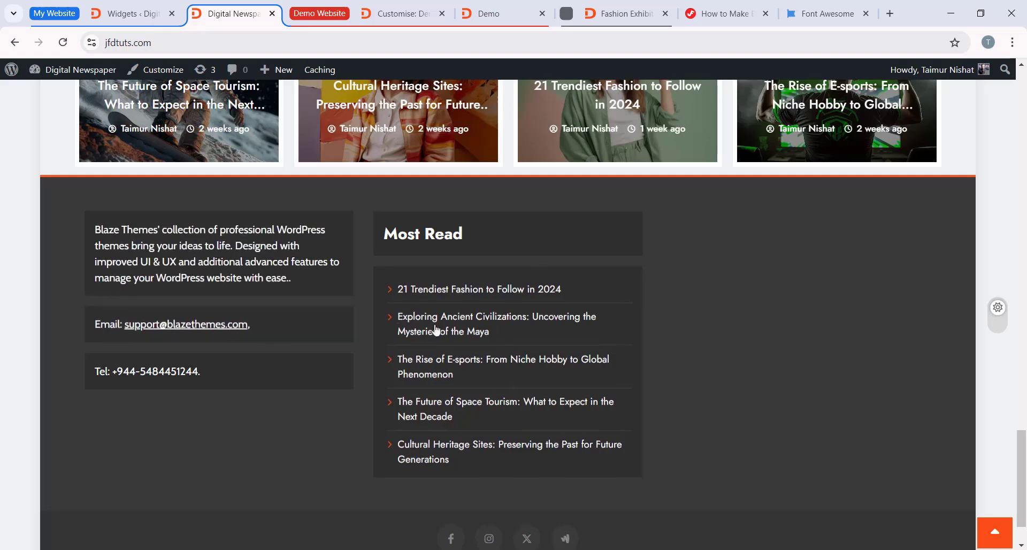
pyautogui.scroll(-1, 724, 305)
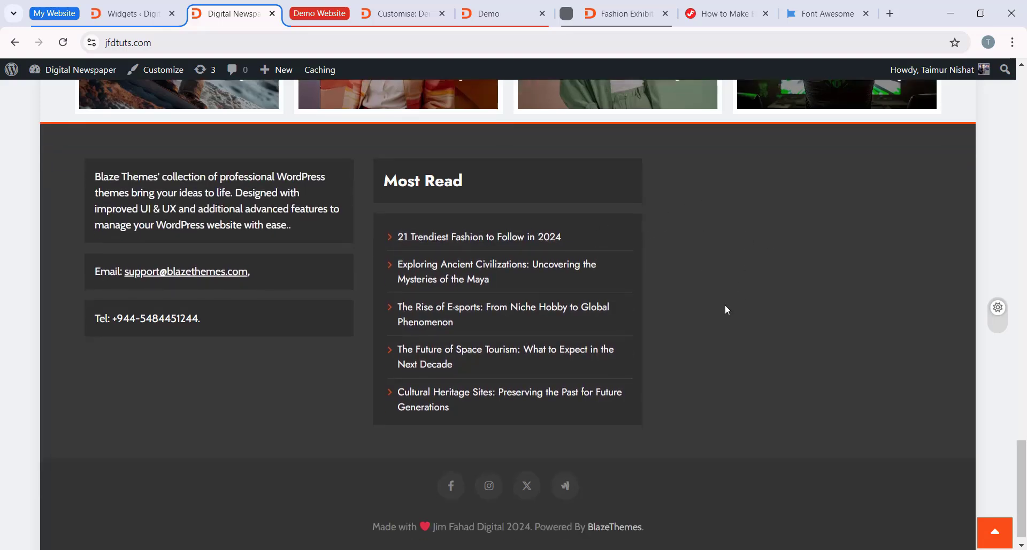
pyautogui.scroll(1, 725, 305)
pyautogui.scroll(-1, 169, 262)
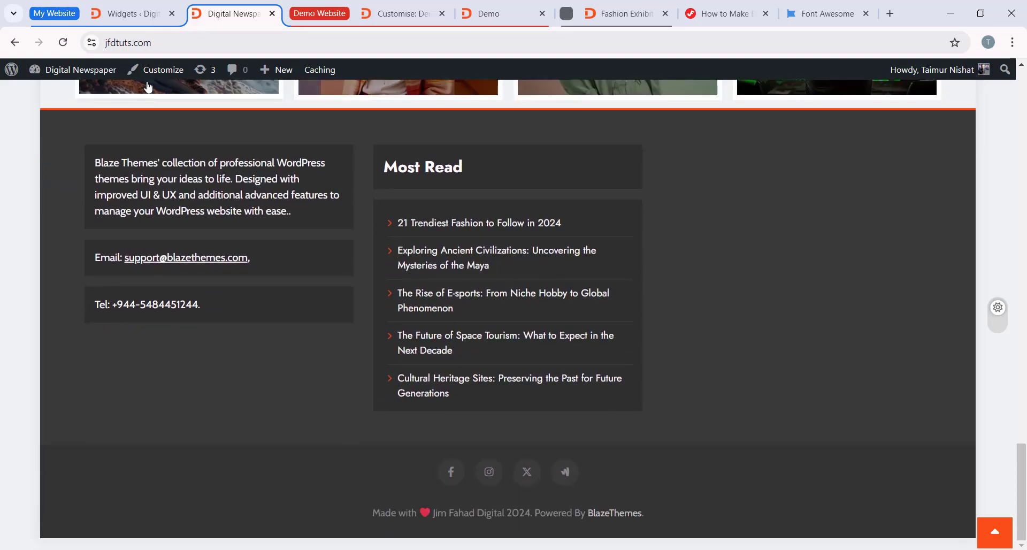
pyautogui.click(155, 70)
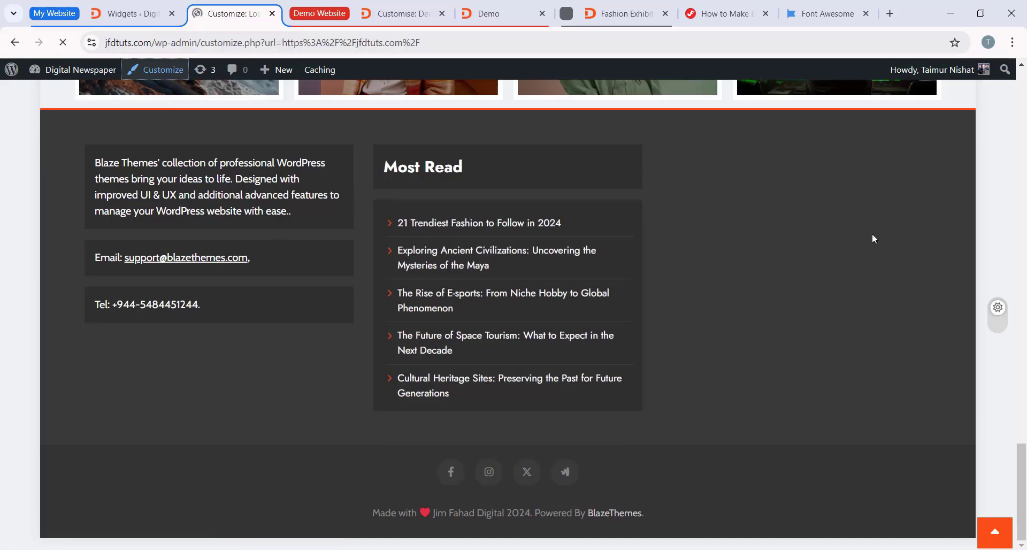
pyautogui.scroll(-15, 652, 310)
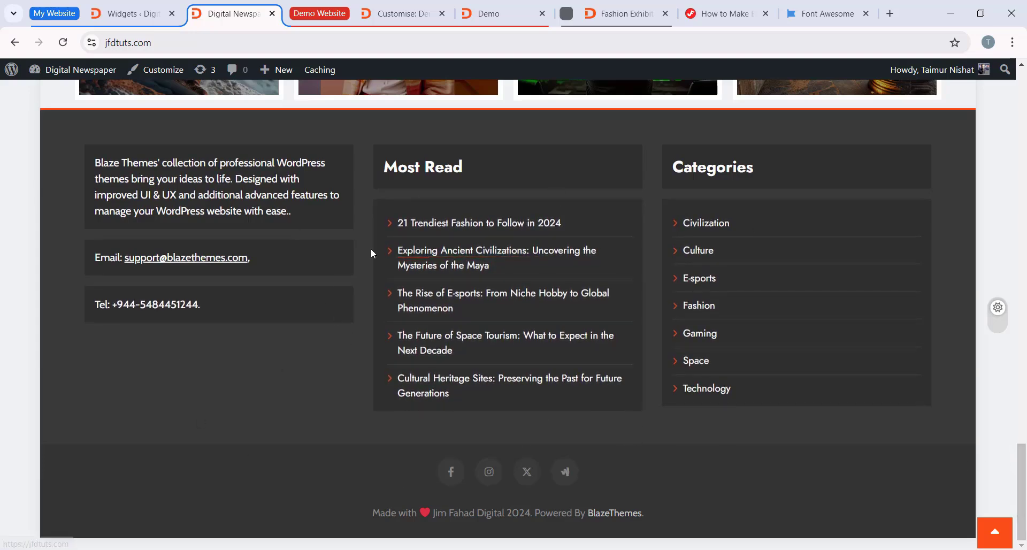
pyautogui.scroll(1, 451, 332)
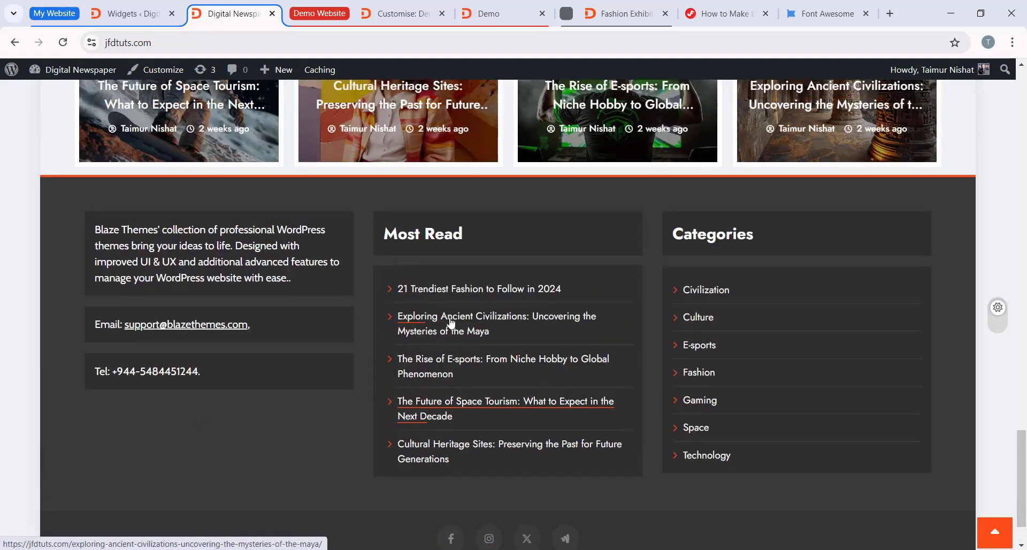
# Step: Test the Exploring Ancient Civilizations link in the footer's Most Read list, returning to the homepage footer
pyautogui.click(450, 324)
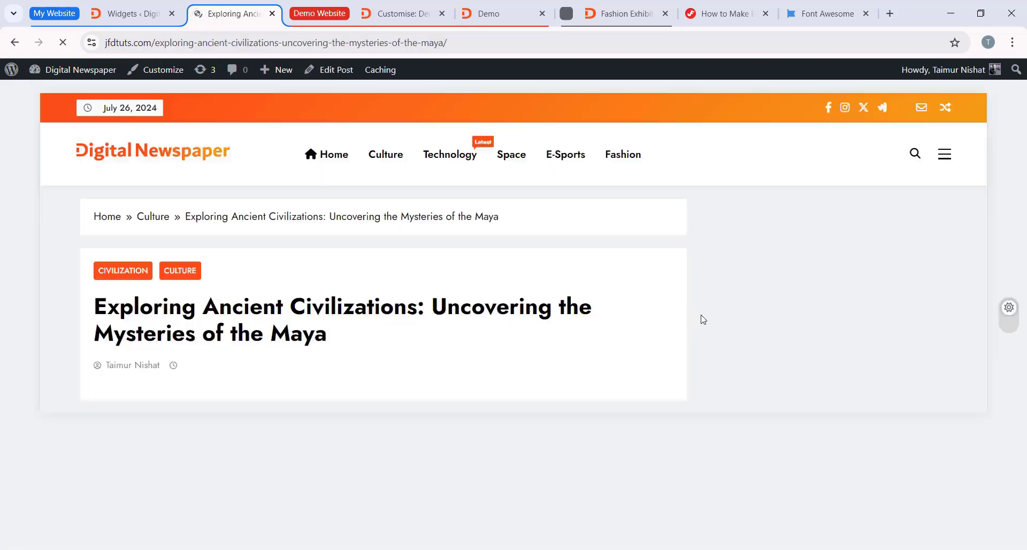
pyautogui.click(14, 42)
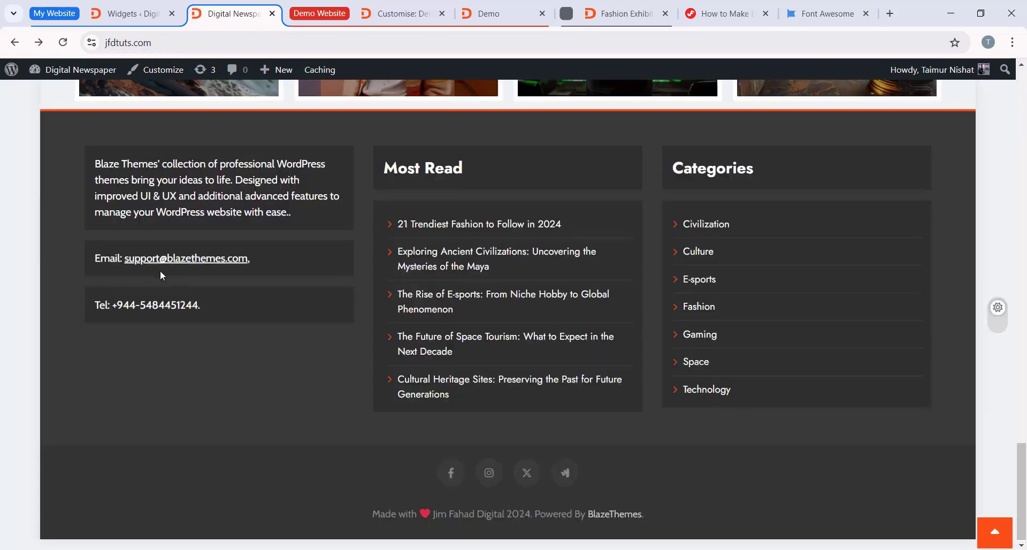
pyautogui.scroll(1, 264, 467)
pyautogui.scroll(-1, 929, 387)
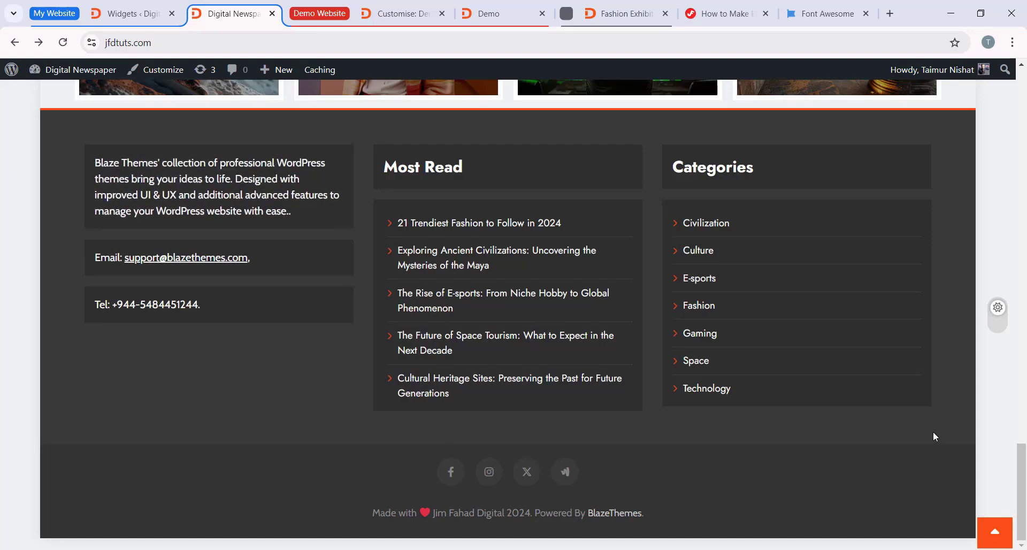
# Step: Examine the header toggle sidebar of the jfdtuts.com homepage
pyautogui.moveTo(1020, 477); pyautogui.dragTo(1021, 101)
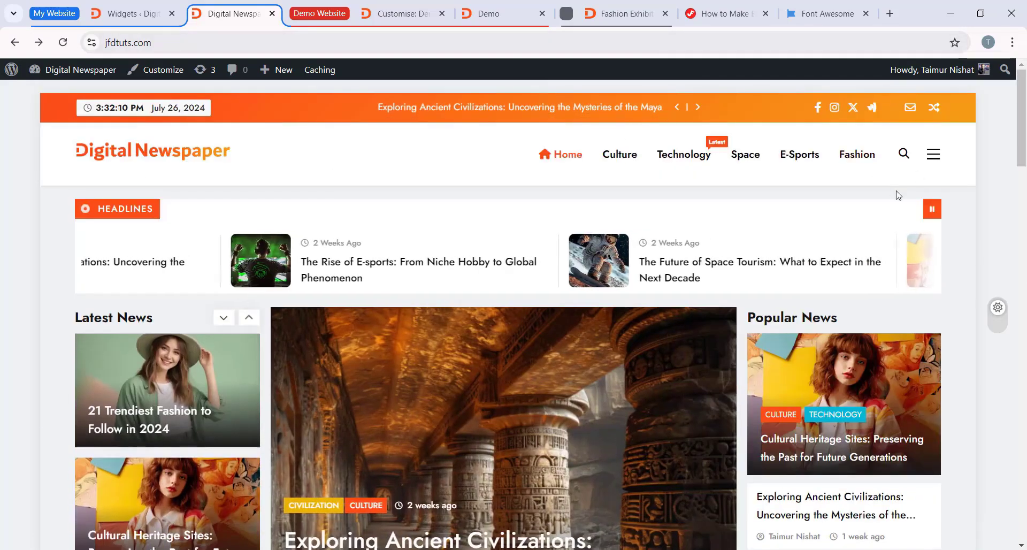
pyautogui.click(934, 154)
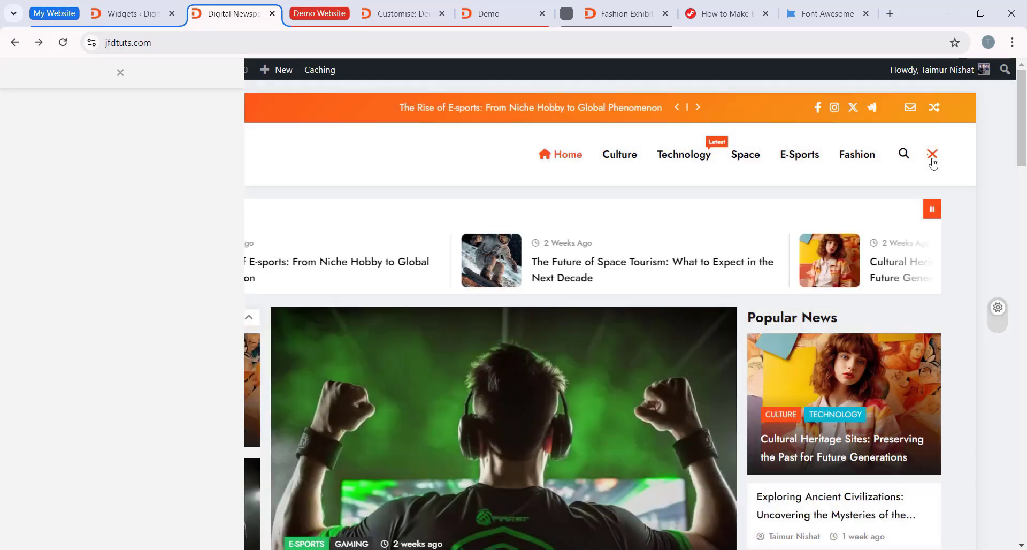
pyautogui.click(933, 156)
pyautogui.click(935, 156)
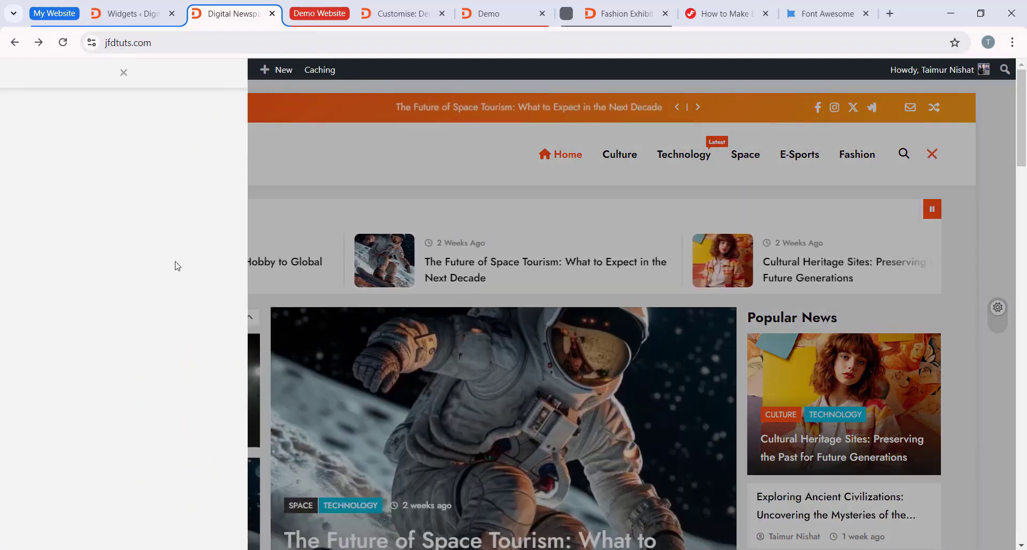
# Step: Add a Digital Newspaper : Author Info widget to the Header Toggle Sidebar area on the Widgets page
pyautogui.hotkey('ctrl', 'shift', 'Tab')
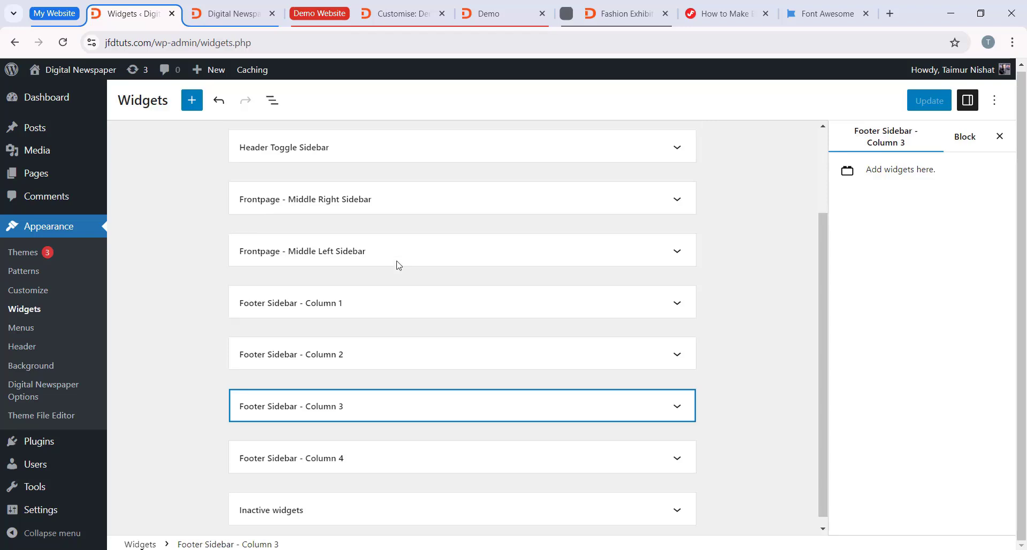
pyautogui.scroll(-1, 358, 319)
pyautogui.scroll(3, 262, 298)
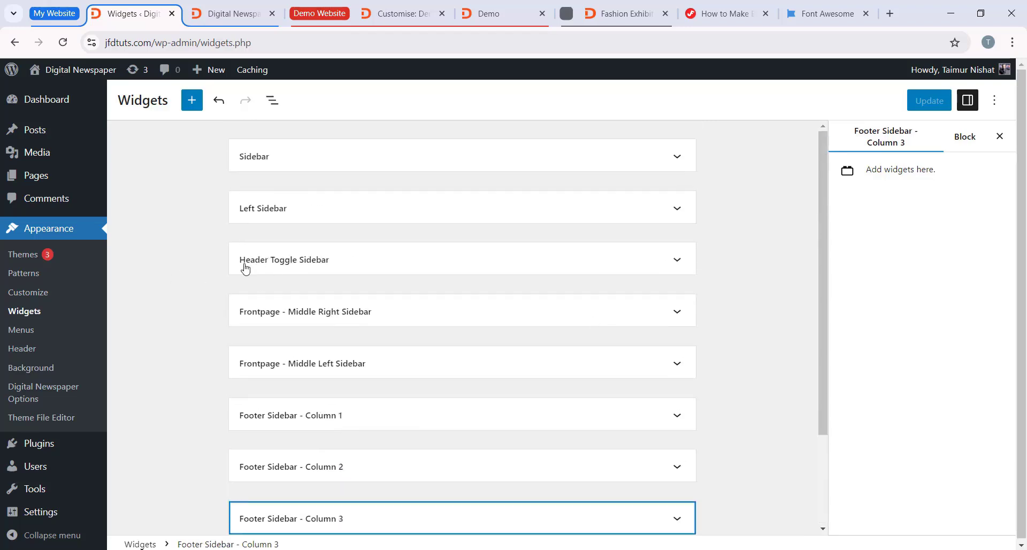
pyautogui.click(348, 262)
pyautogui.scroll(-2, 428, 257)
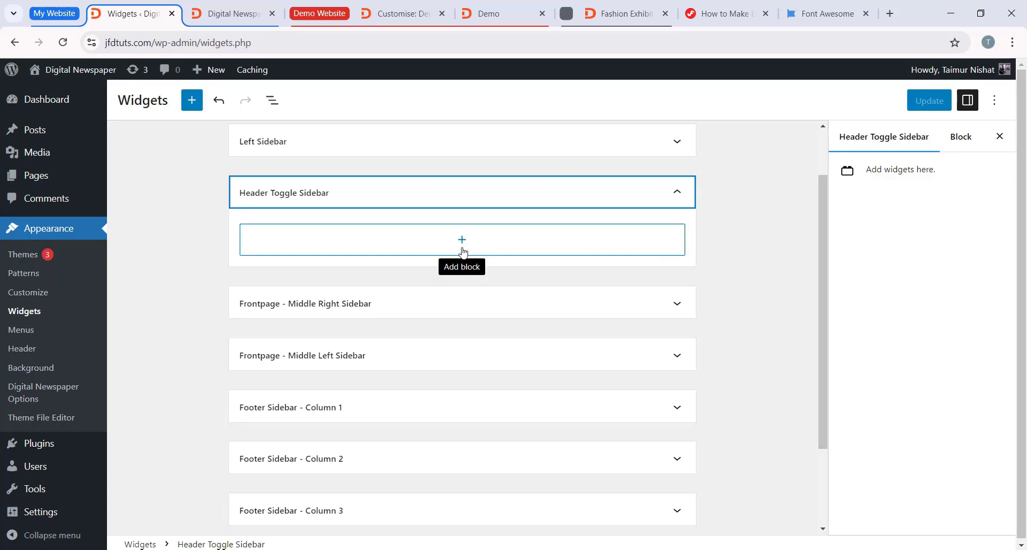
pyautogui.click(463, 243)
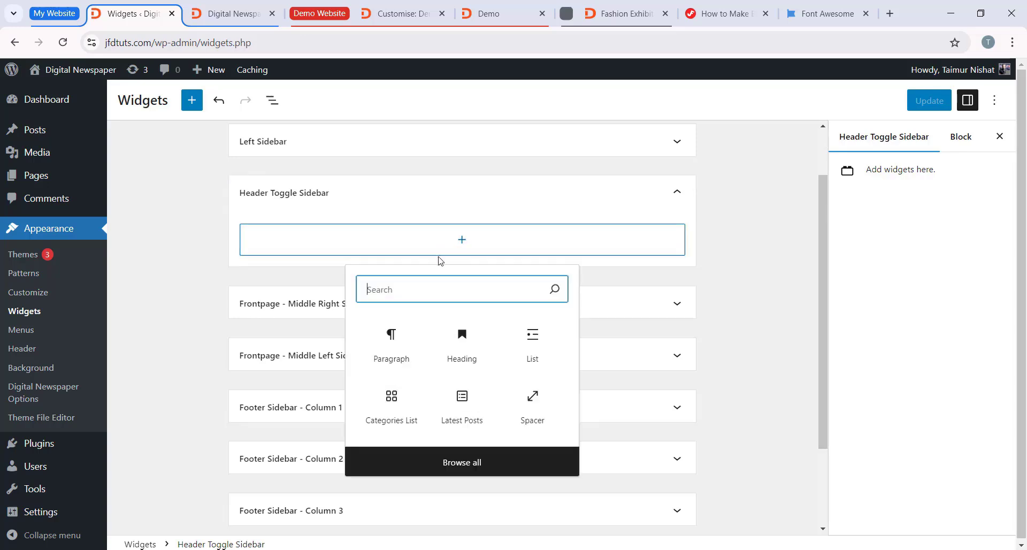
pyautogui.write('author')
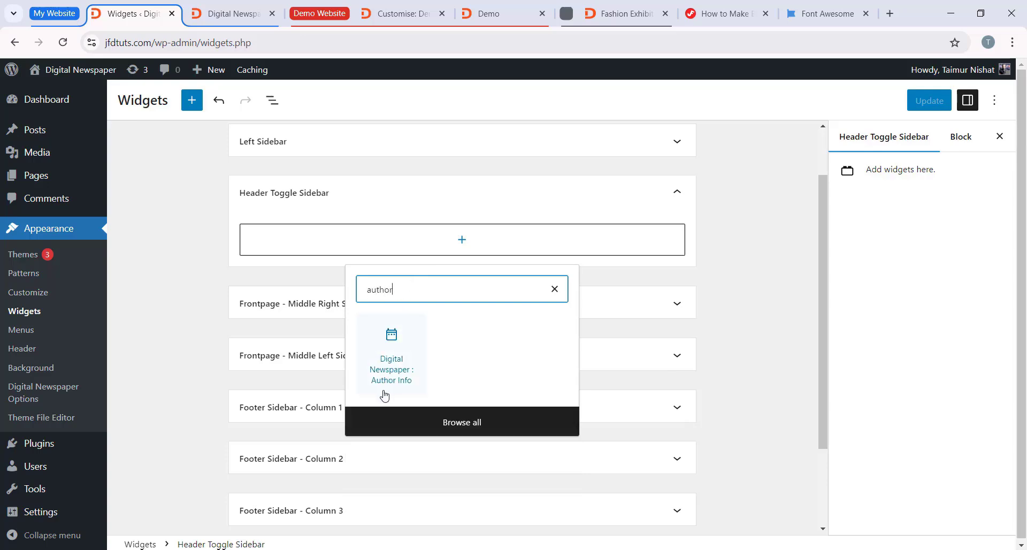
pyautogui.click(398, 383)
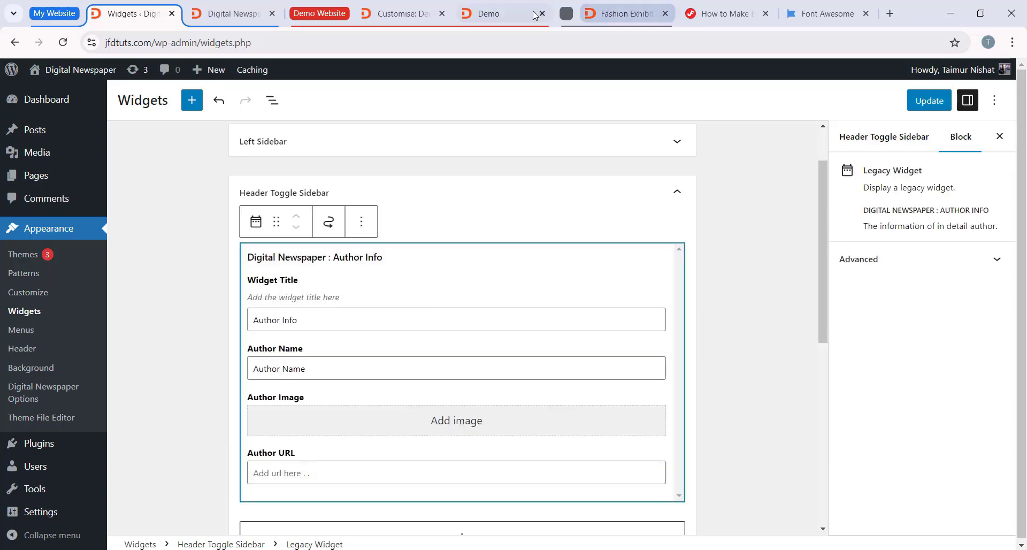
# Step: Examine the Author Info section in the demo site's header toggle sidebar, returning to the Widgets page
pyautogui.click(508, 14)
pyautogui.scroll(8, 951, 259)
pyautogui.moveTo(1023, 379); pyautogui.dragTo(1022, 123)
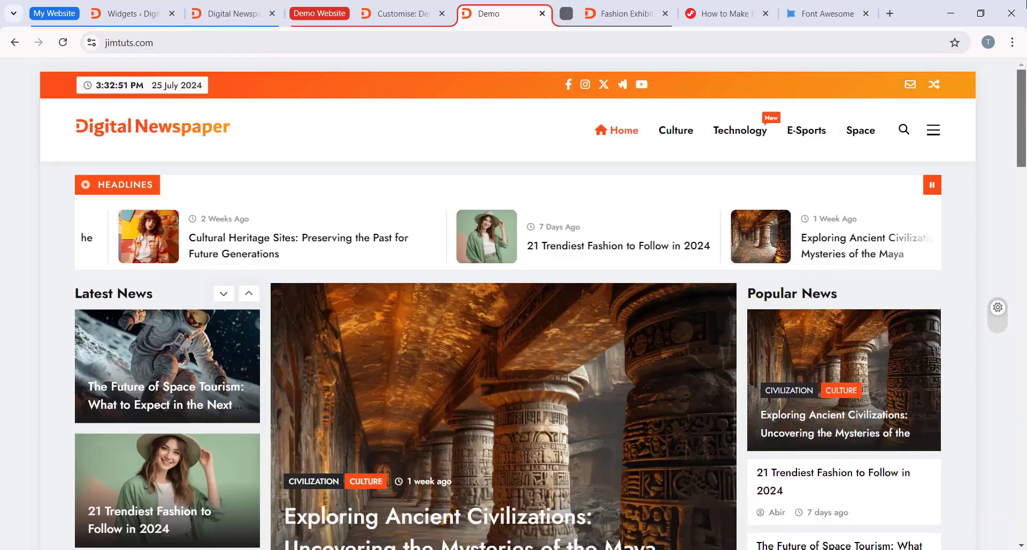
pyautogui.click(932, 129)
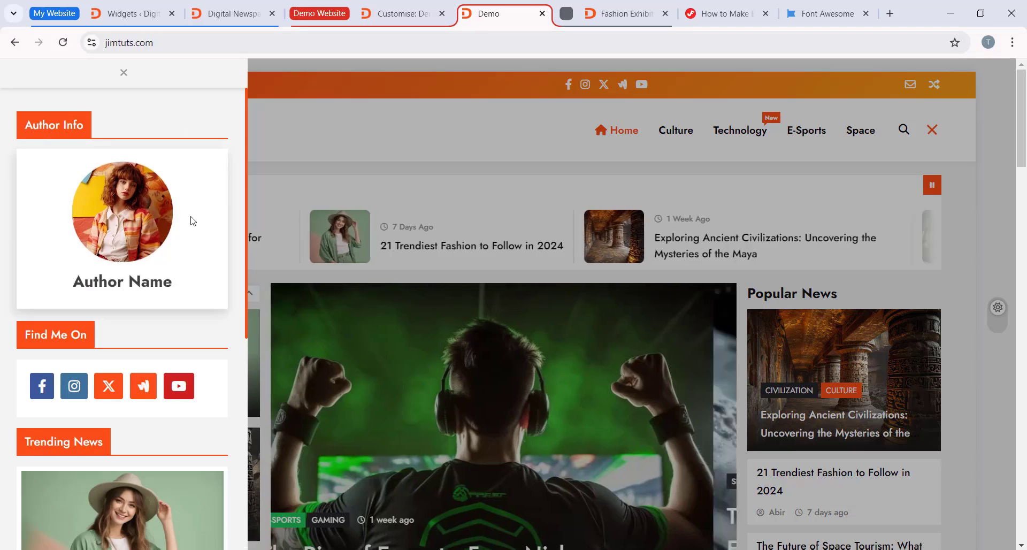
pyautogui.click(144, 7)
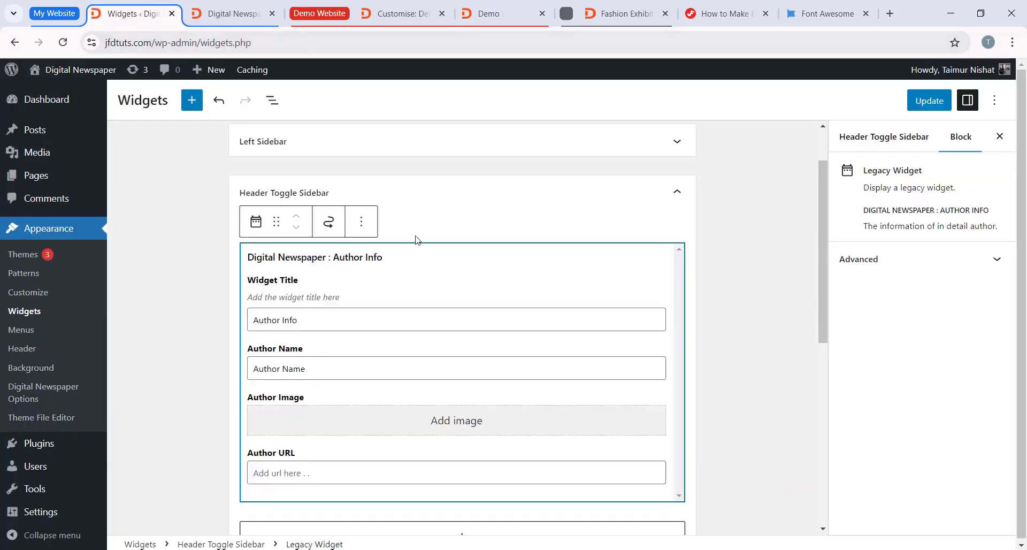
# Step: Set the Author Info widget's image to the portrait of the red-haired woman and leave the widget's editing form
pyautogui.scroll(-1, 337, 362)
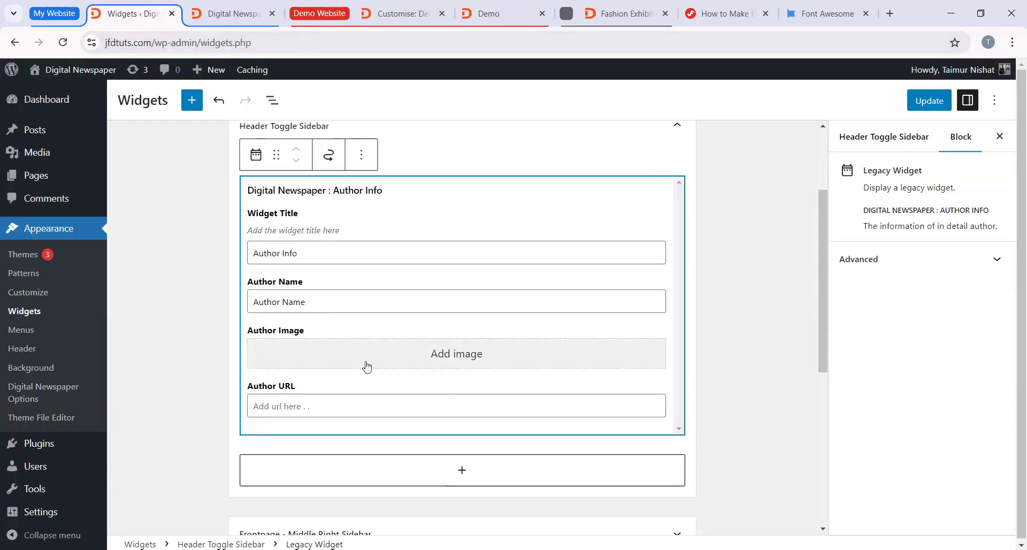
pyautogui.click(478, 354)
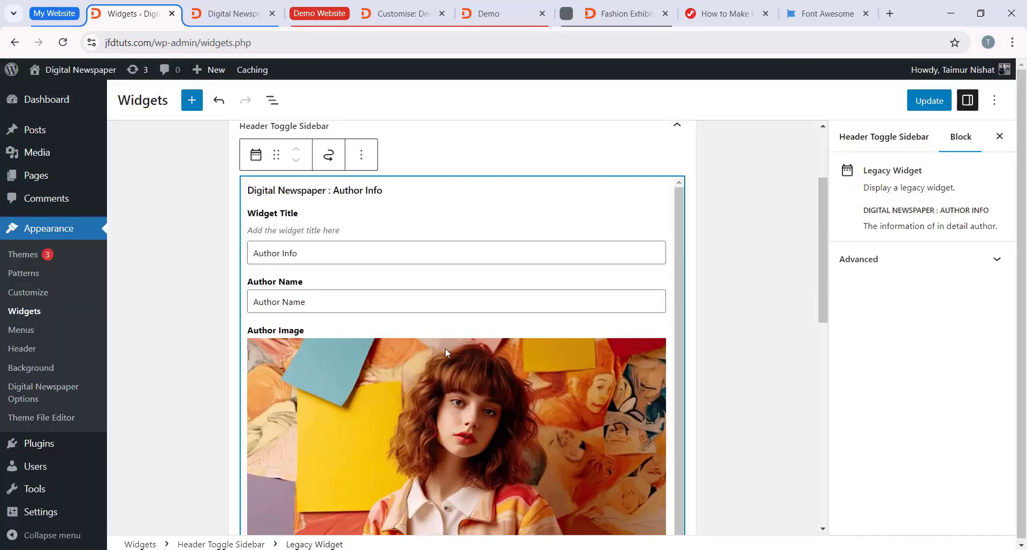
pyautogui.scroll(-1, 515, 306)
pyautogui.scroll(2, 517, 310)
pyautogui.click(463, 167)
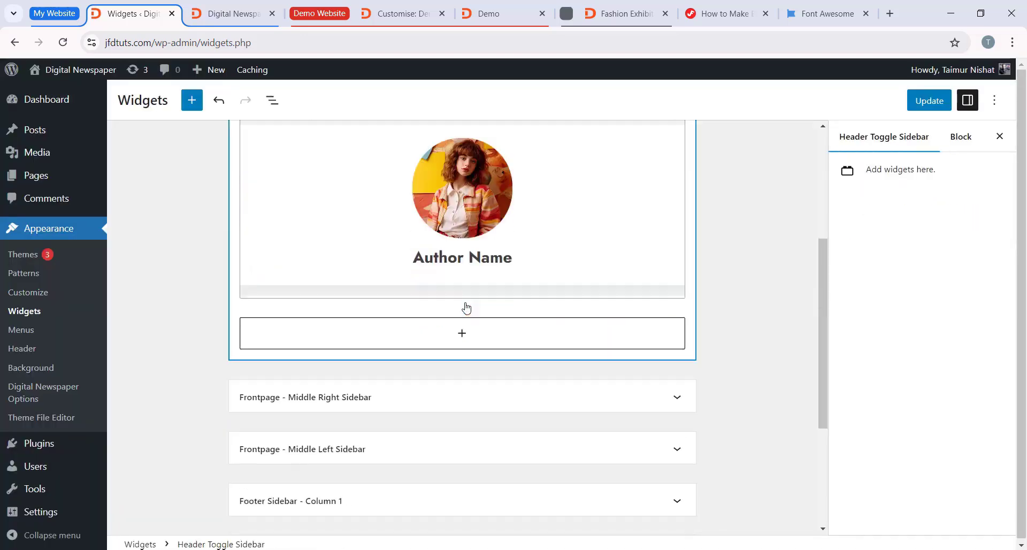
# Step: Add a Digital Newspaper : Social Icons widget below the Author Info widget in the Header Toggle Sidebar, following the demo site's sidebar order
pyautogui.scroll(1, 481, 321)
pyautogui.click(488, 14)
pyautogui.scroll(-1, 35, 262)
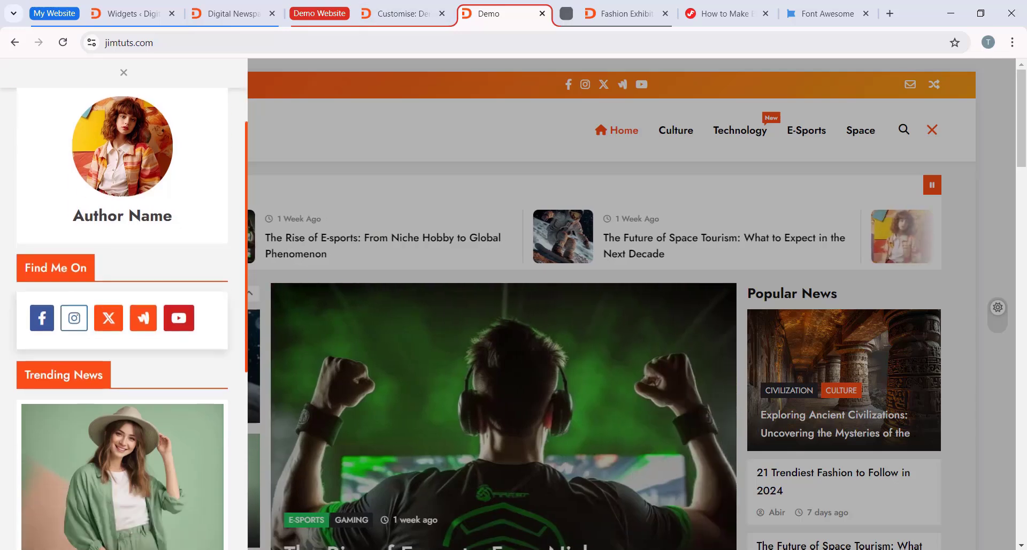
pyautogui.click(128, 13)
pyautogui.click(458, 381)
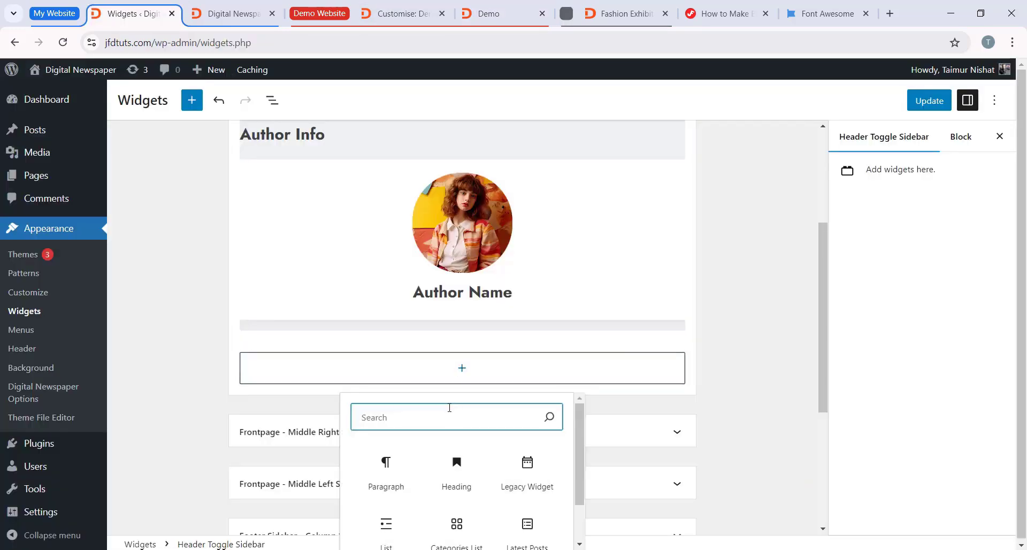
pyautogui.write('spcoal')
pyautogui.press('BackSpace')
pyautogui.press('BackSpace')
pyautogui.press('BackSpace')
pyautogui.press('BackSpace')
pyautogui.press('BackSpace')
pyautogui.write('ocial')
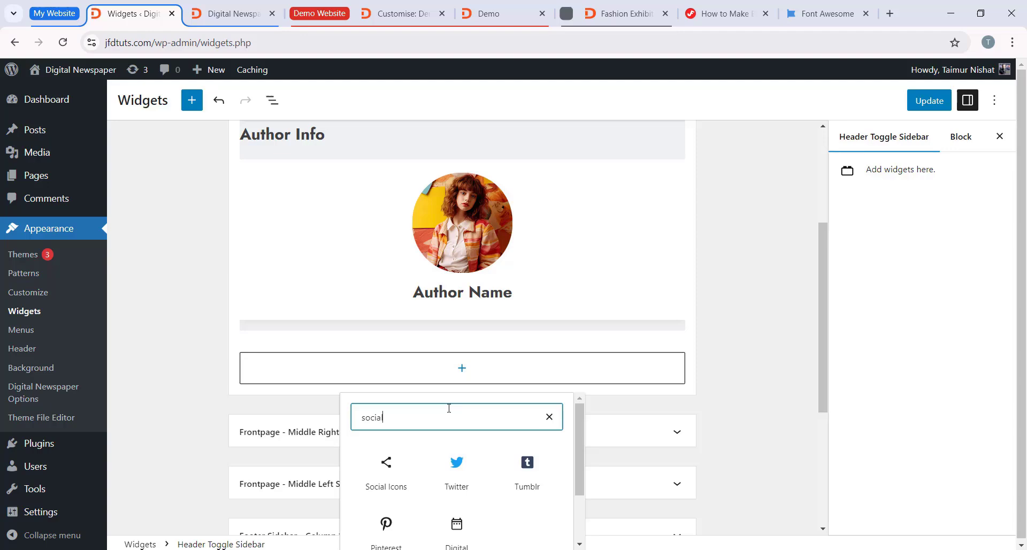
pyautogui.scroll(-2, 422, 415)
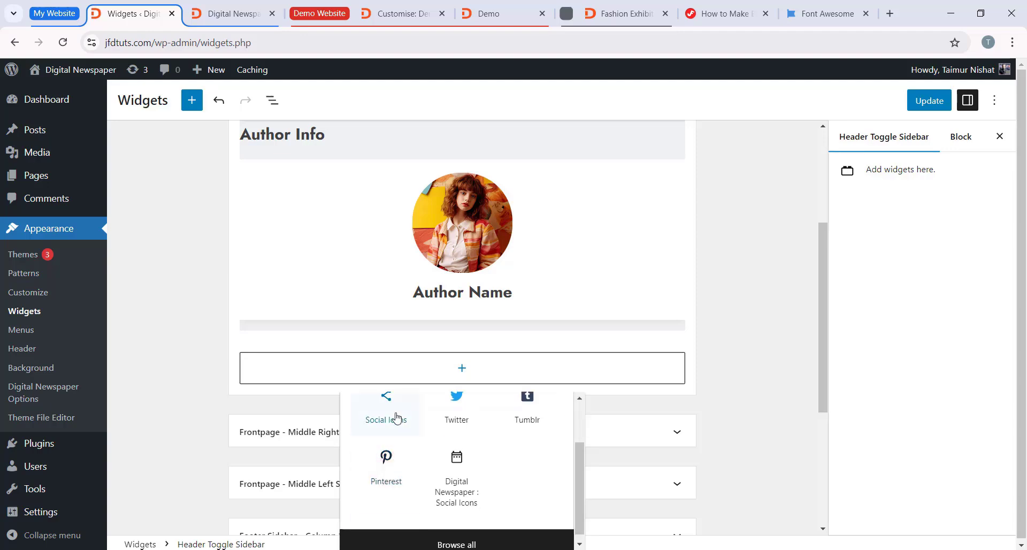
pyautogui.click(469, 502)
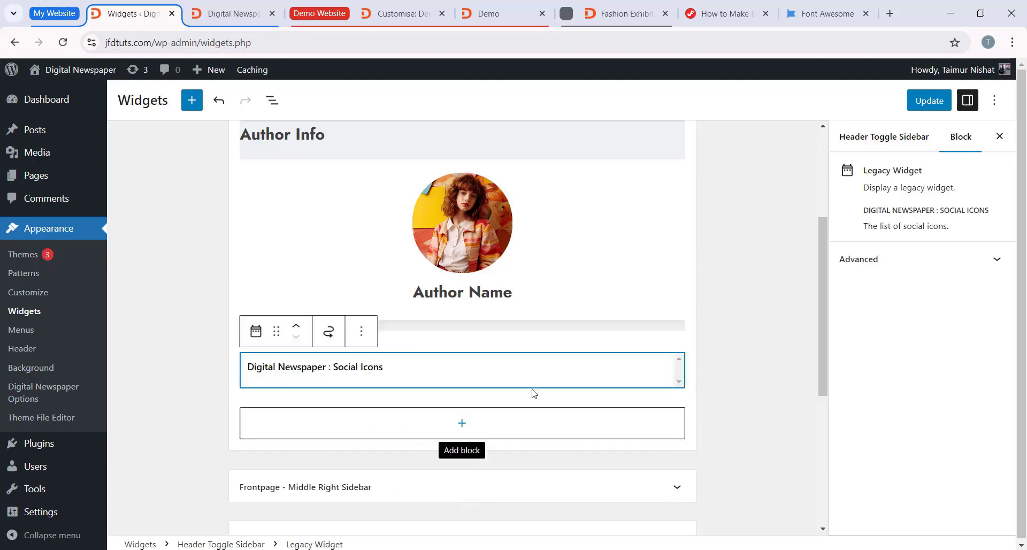
# Step: Add a Digital Newspaper : Posts Grid widget below the Social Icons widget, matching the demo's Trending News section and keeping its category at Select category
pyautogui.click(488, 13)
pyautogui.scroll(-2, 100, 317)
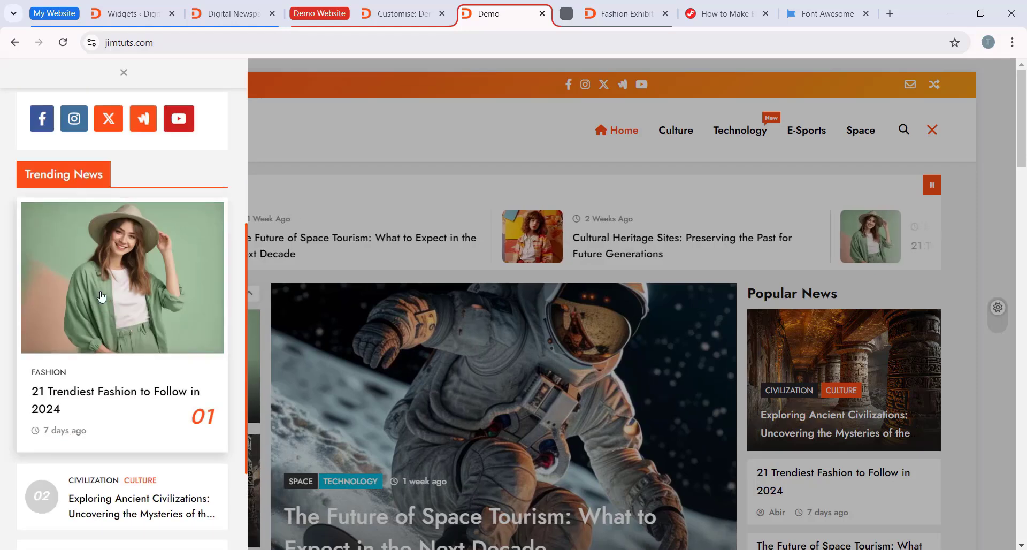
pyautogui.scroll(-3, 116, 312)
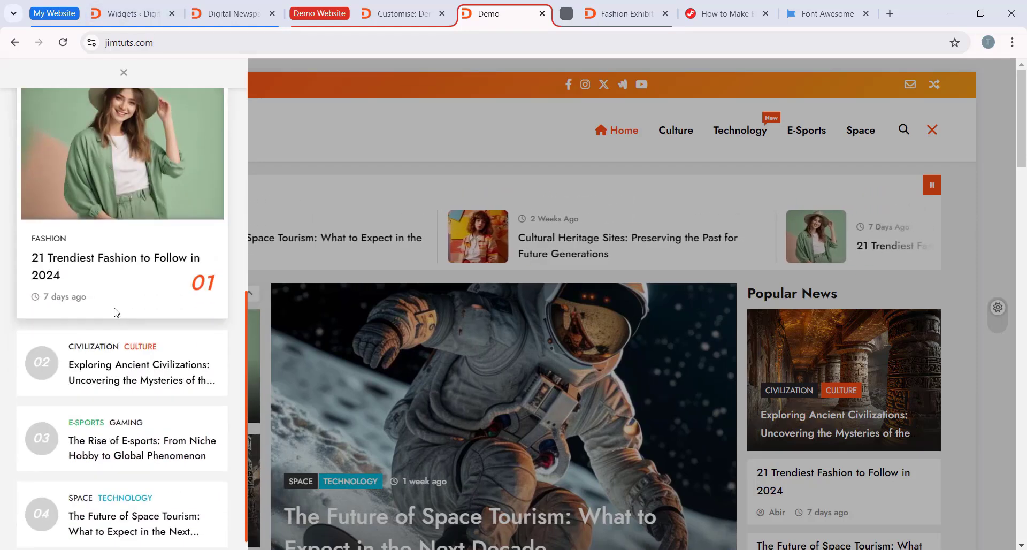
pyautogui.scroll(3, 114, 311)
pyautogui.click(147, 10)
pyautogui.scroll(-3, 390, 367)
pyautogui.click(408, 345)
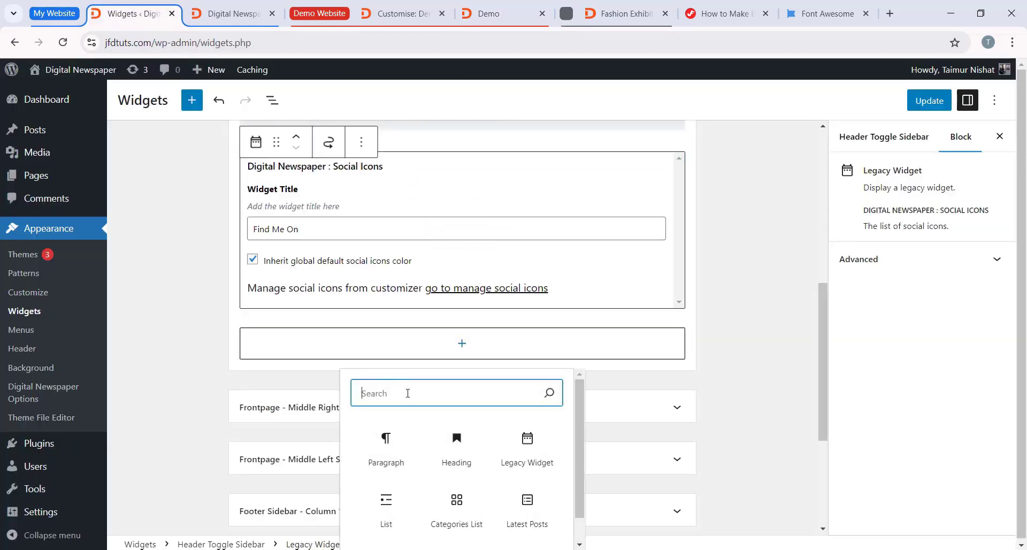
pyautogui.write('news')
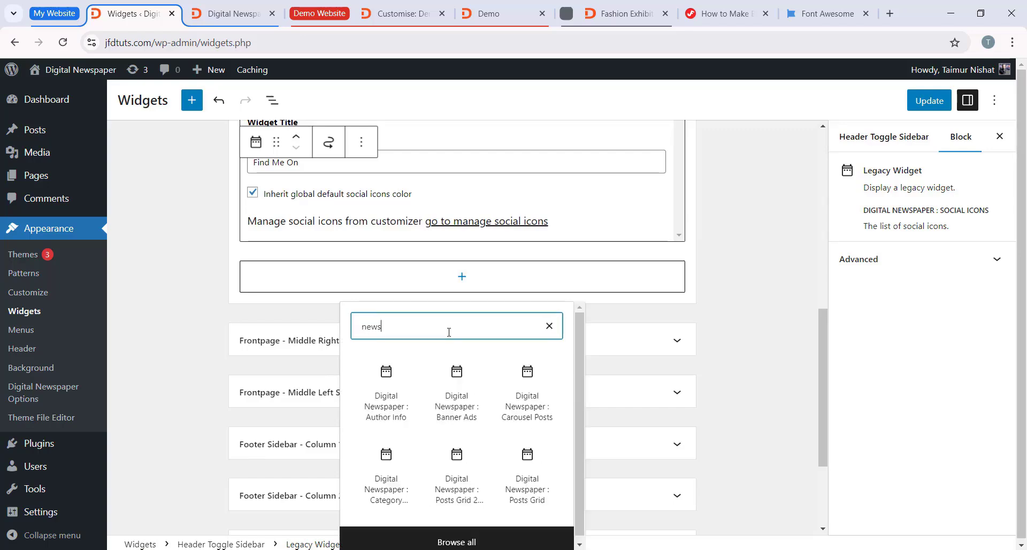
pyautogui.scroll(-1, 435, 455)
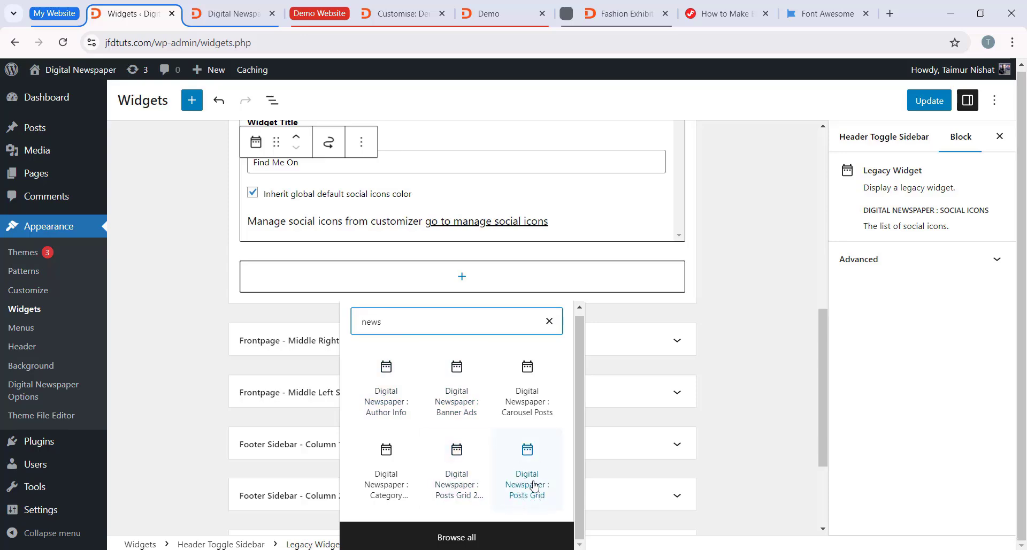
pyautogui.click(517, 476)
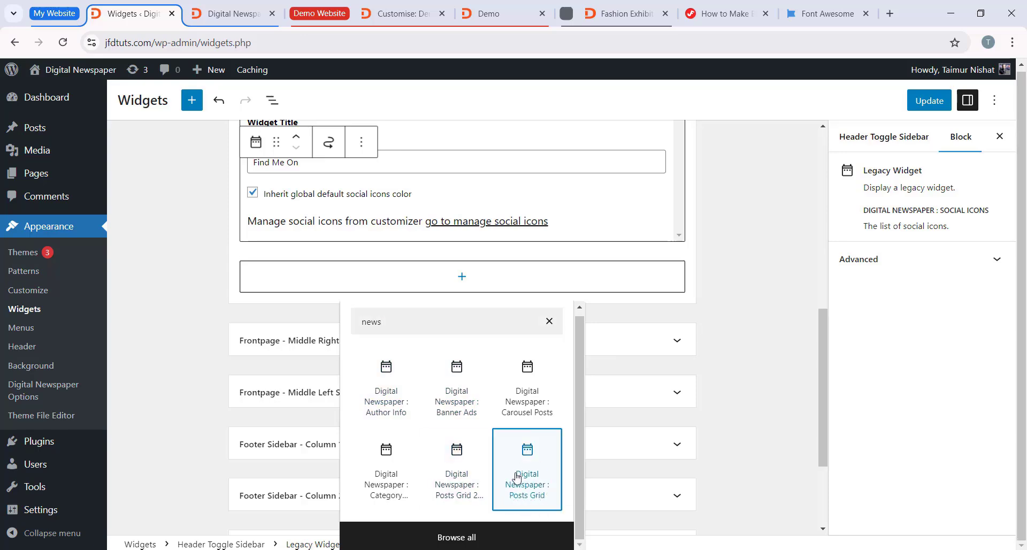
pyautogui.click(518, 357)
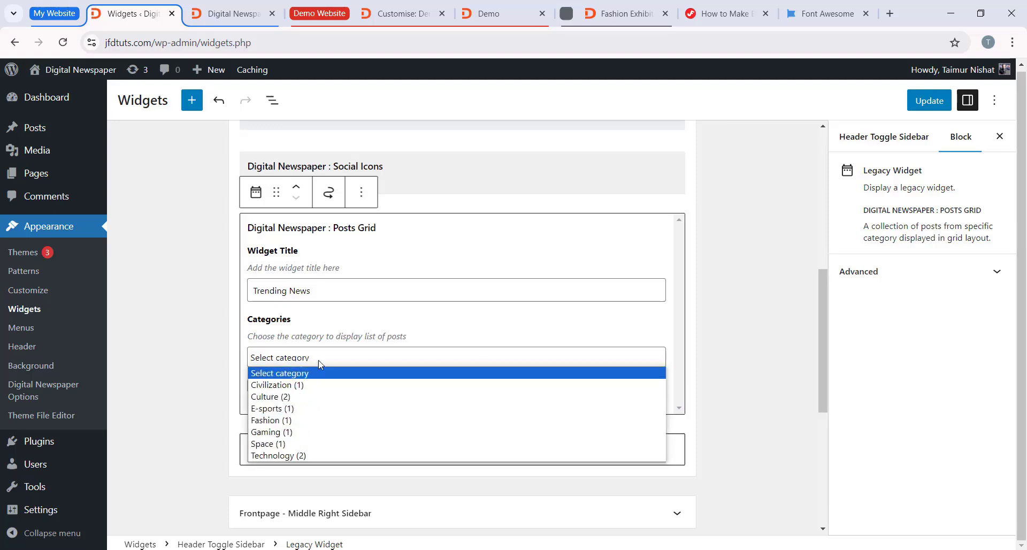
pyautogui.click(309, 374)
# Step: Add a Categories List block below the Posts Grid widget in the Header Toggle Sidebar and save the widget changes
pyautogui.scroll(-1, 436, 401)
pyautogui.click(488, 13)
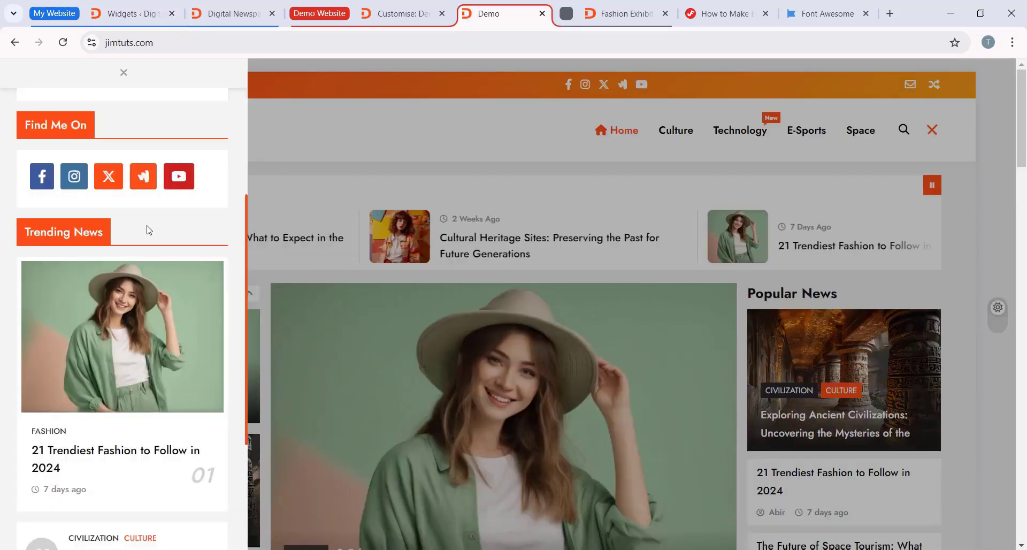
pyautogui.scroll(-5, 123, 299)
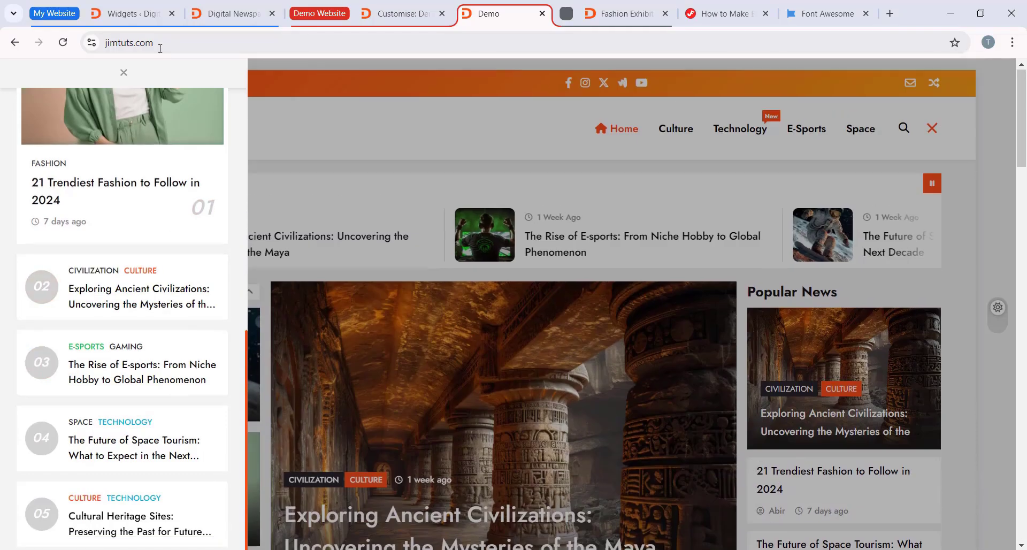
pyautogui.click(131, 14)
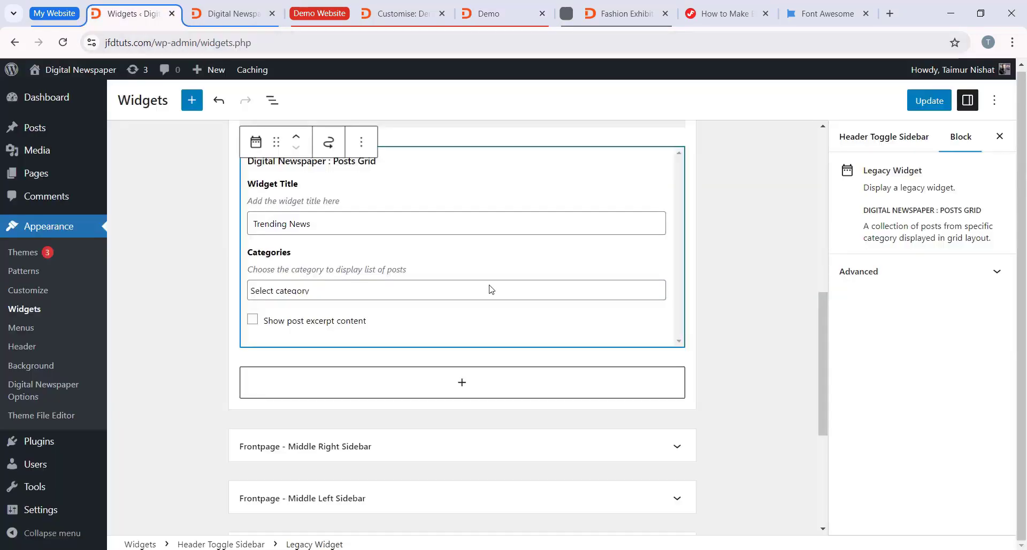
pyautogui.click(359, 386)
pyautogui.write('cate')
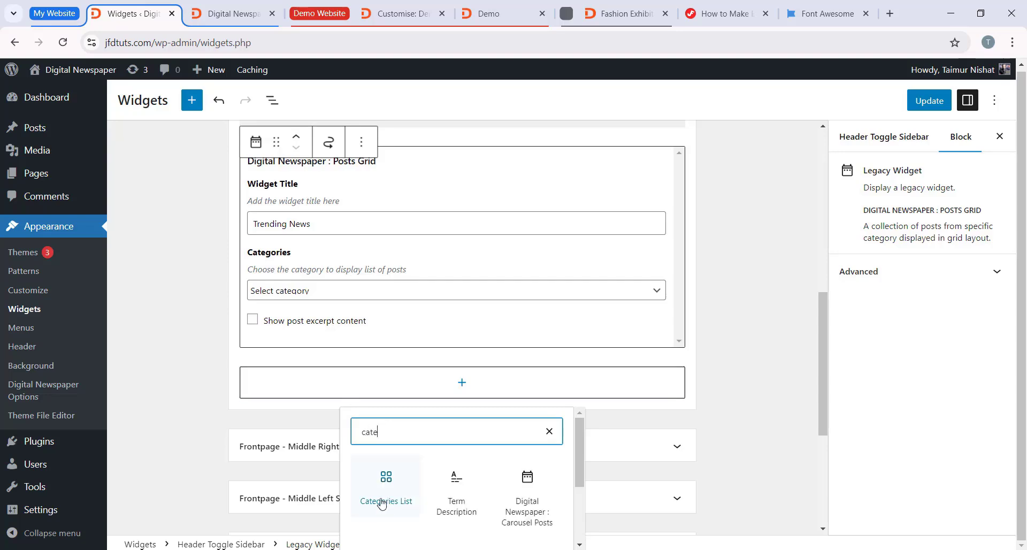
pyautogui.click(385, 478)
pyautogui.scroll(-20, 596, 366)
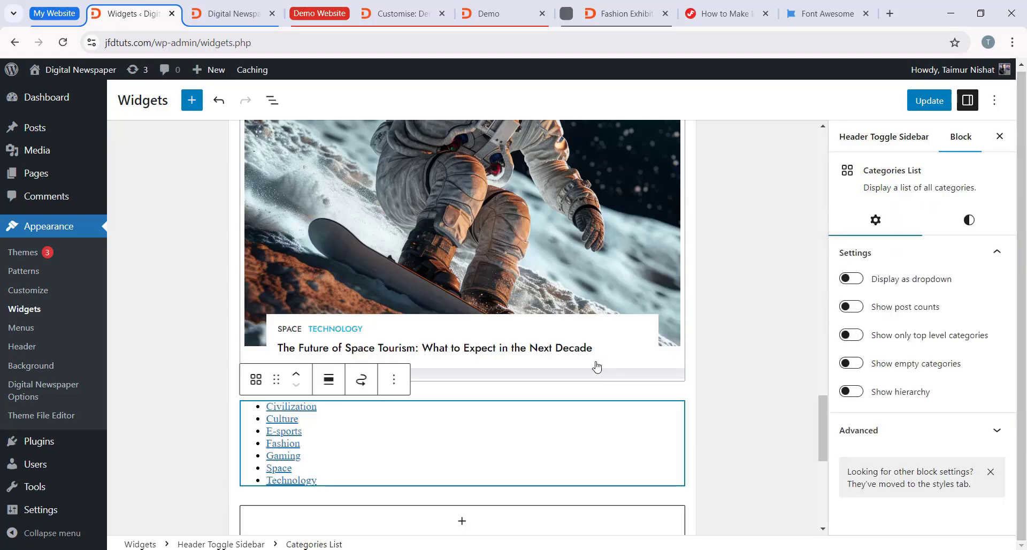
pyautogui.scroll(4, 513, 385)
pyautogui.click(929, 100)
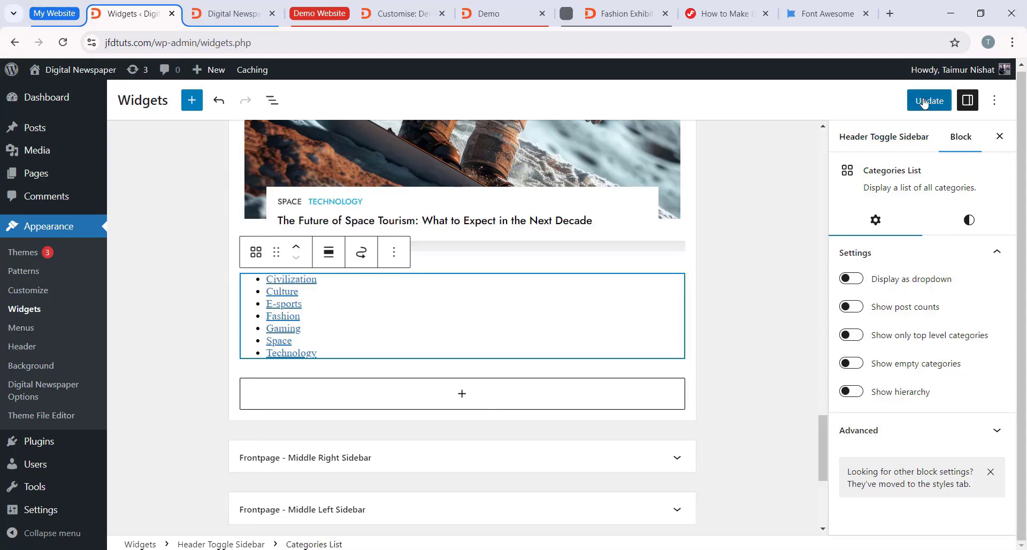
# Step: Reload the jfdtuts.com homepage and examine the widgets in its header toggle sidebar, closing the sidebar when done
pyautogui.click(229, 13)
pyautogui.click(62, 42)
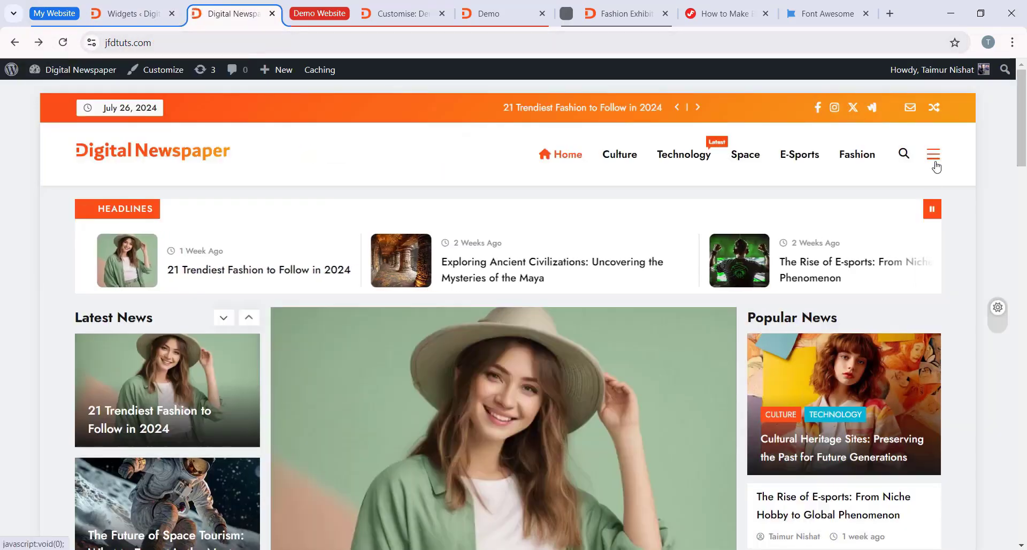
pyautogui.click(932, 157)
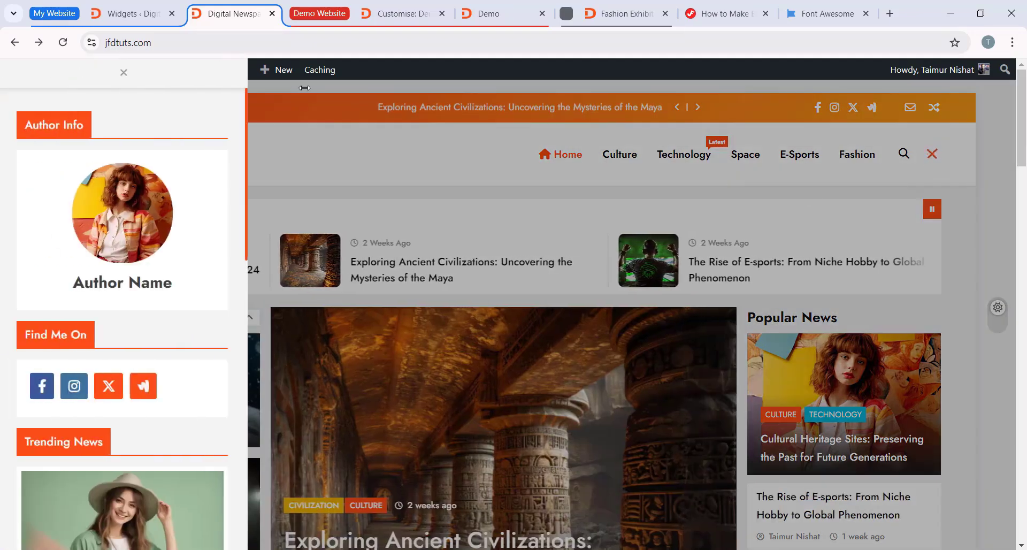
pyautogui.scroll(-10, 165, 252)
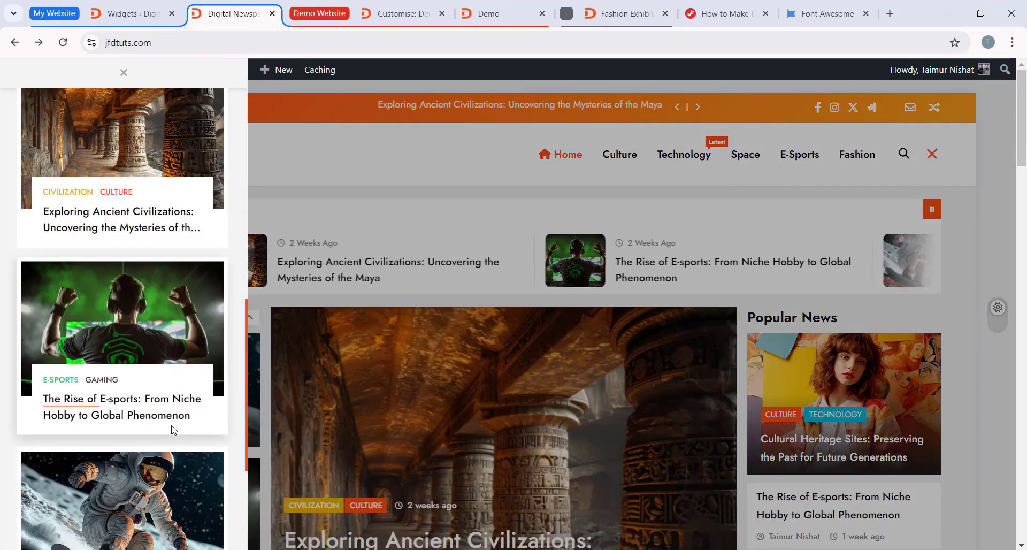
pyautogui.scroll(-5, 126, 477)
pyautogui.scroll(10, 178, 415)
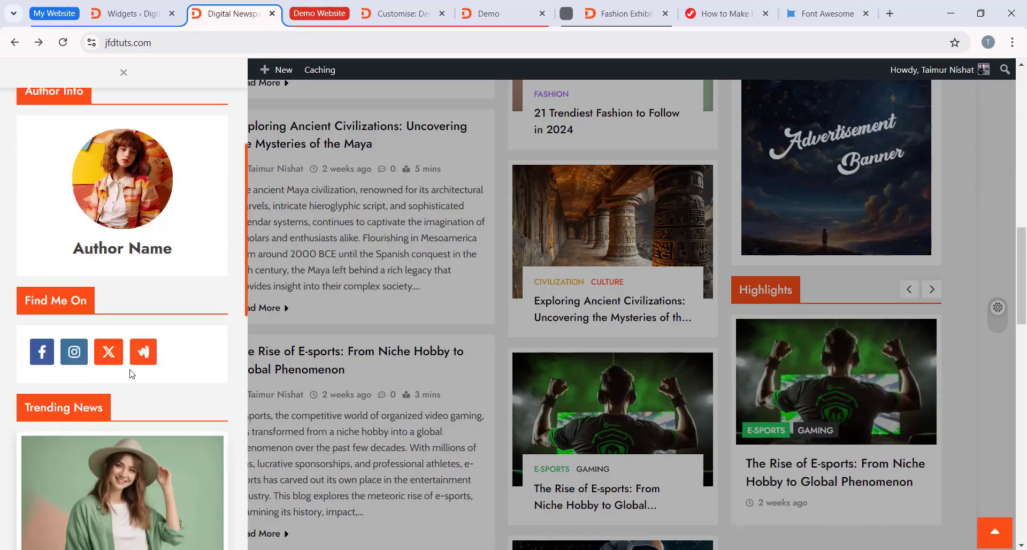
pyautogui.scroll(-15, 180, 242)
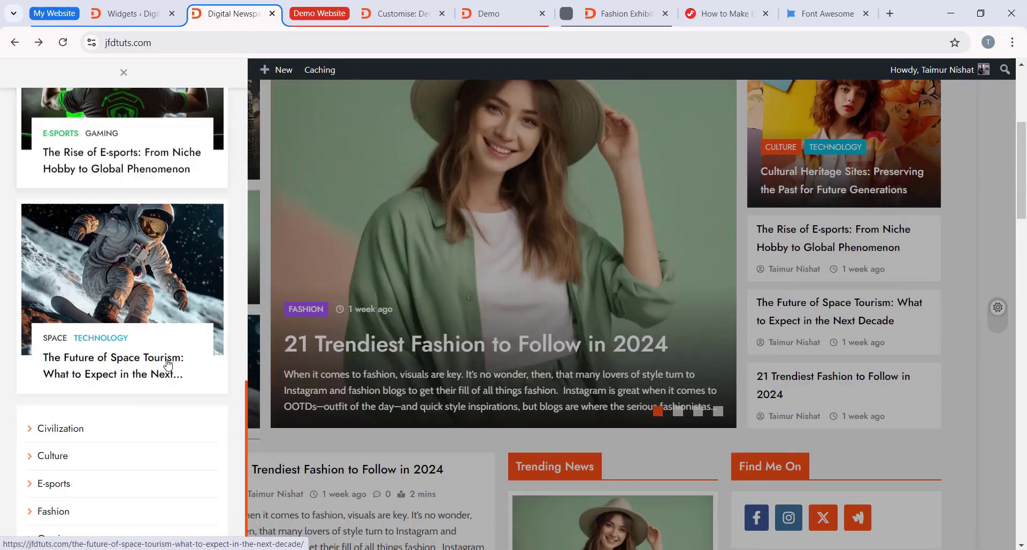
pyautogui.scroll(5, 165, 353)
pyautogui.click(990, 89)
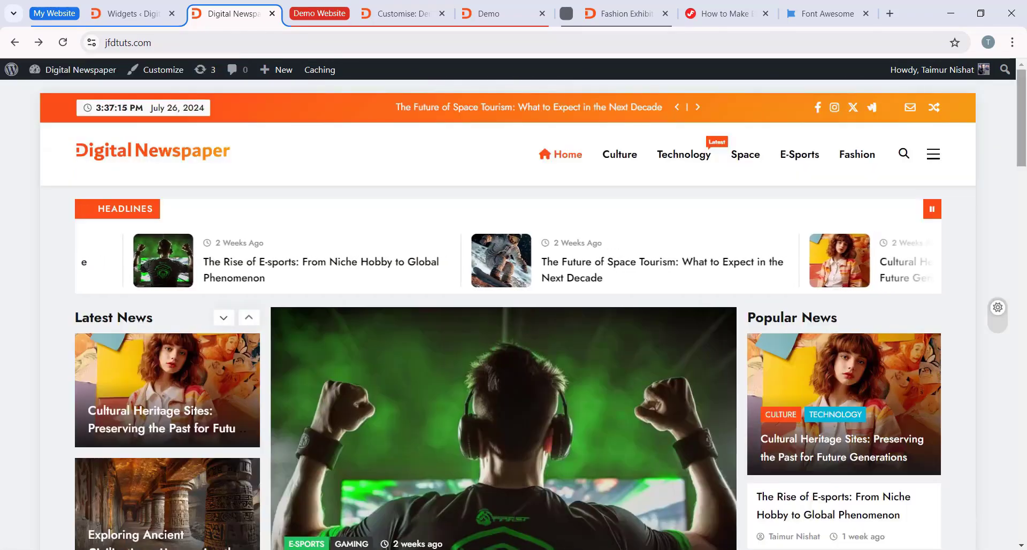
pyautogui.moveTo(1024, 107); pyautogui.dragTo(1024, 78)
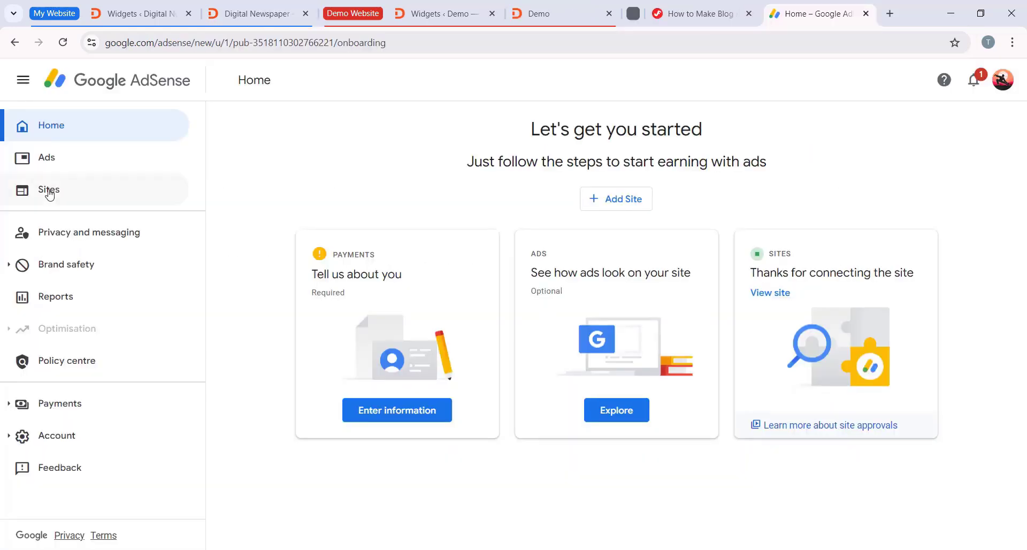
pyautogui.click(88, 200)
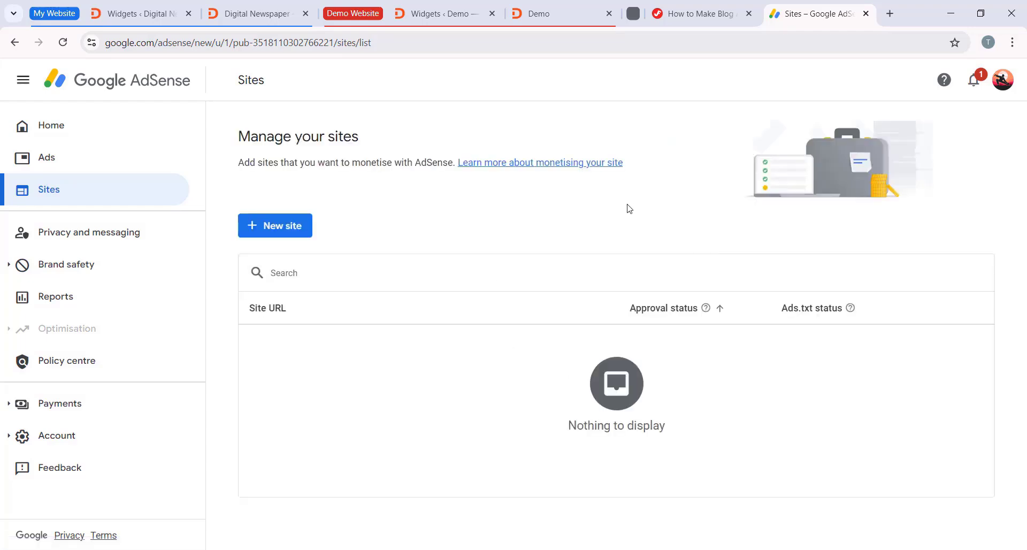
pyautogui.click(294, 235)
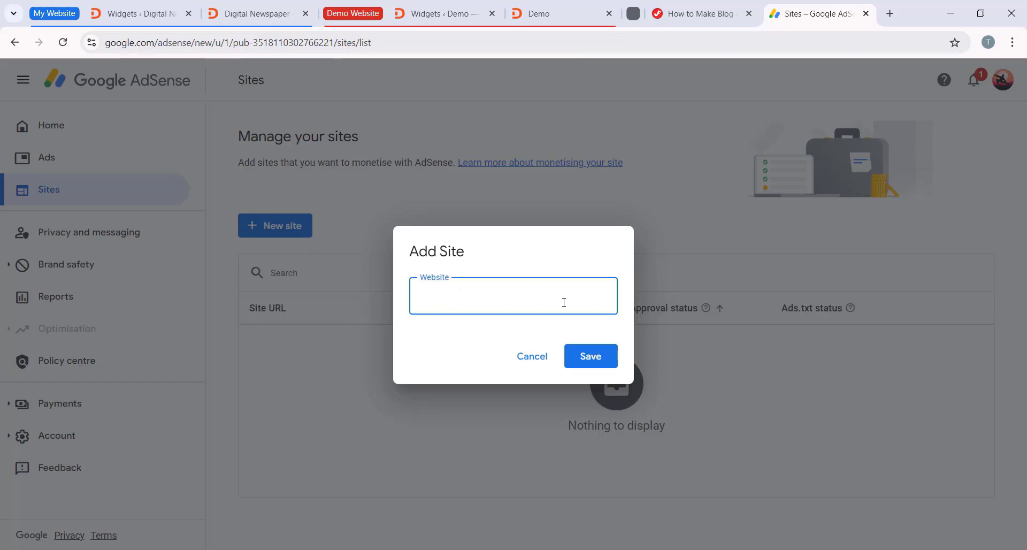
pyautogui.click(258, 14)
pyautogui.click(319, 185)
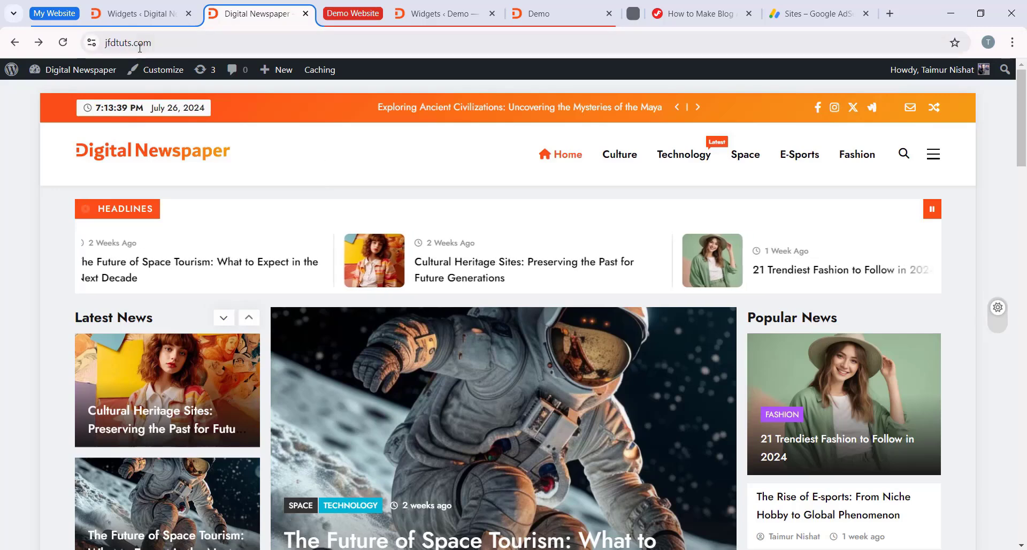
pyautogui.click(140, 47)
pyautogui.rightClick(123, 45)
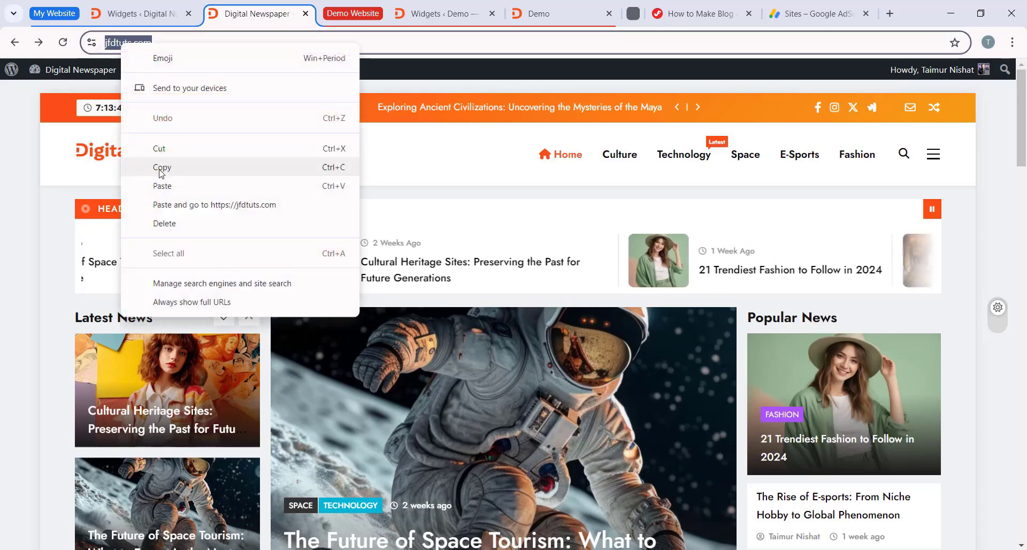
pyautogui.click(161, 168)
pyautogui.click(811, 14)
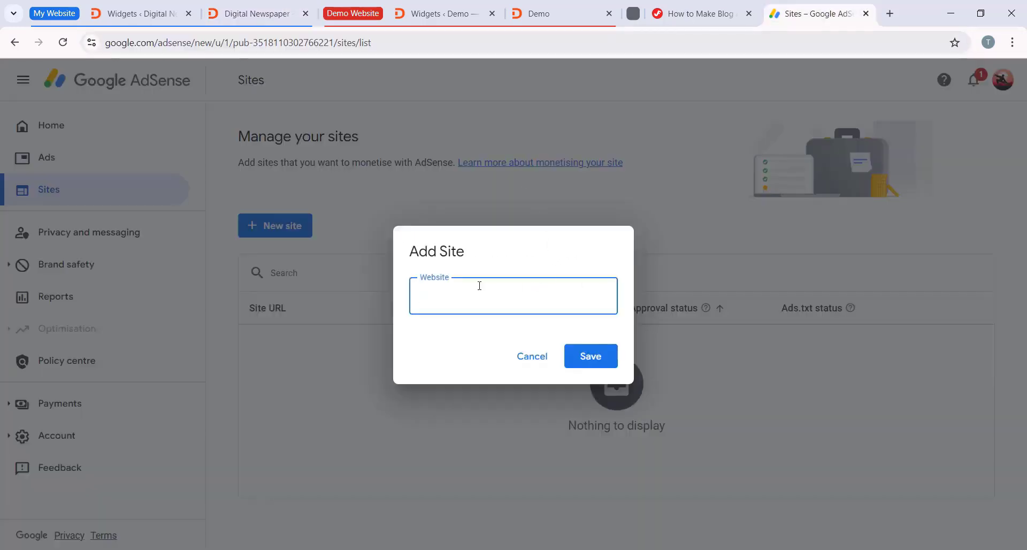
pyautogui.rightClick(479, 286)
pyautogui.click(519, 163)
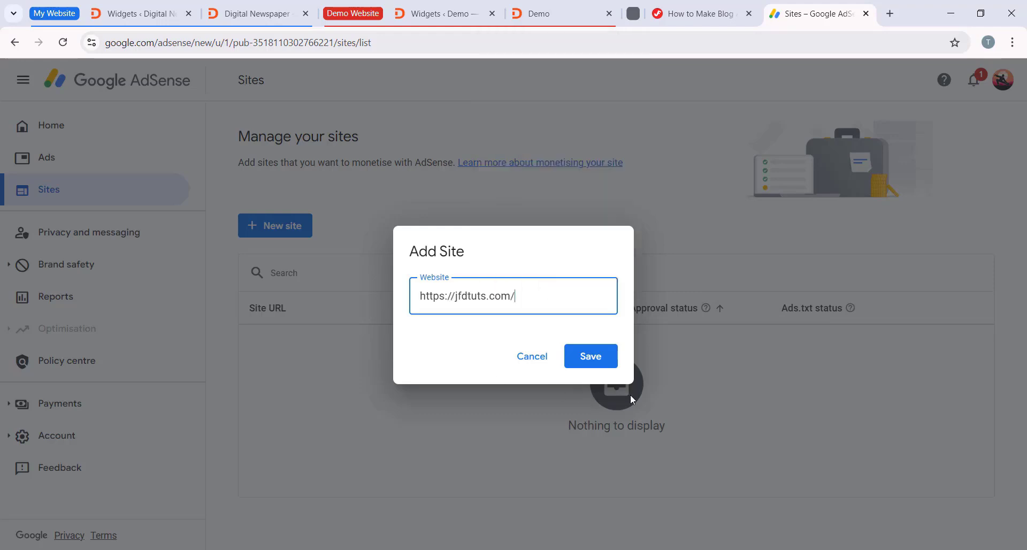
pyautogui.click(598, 356)
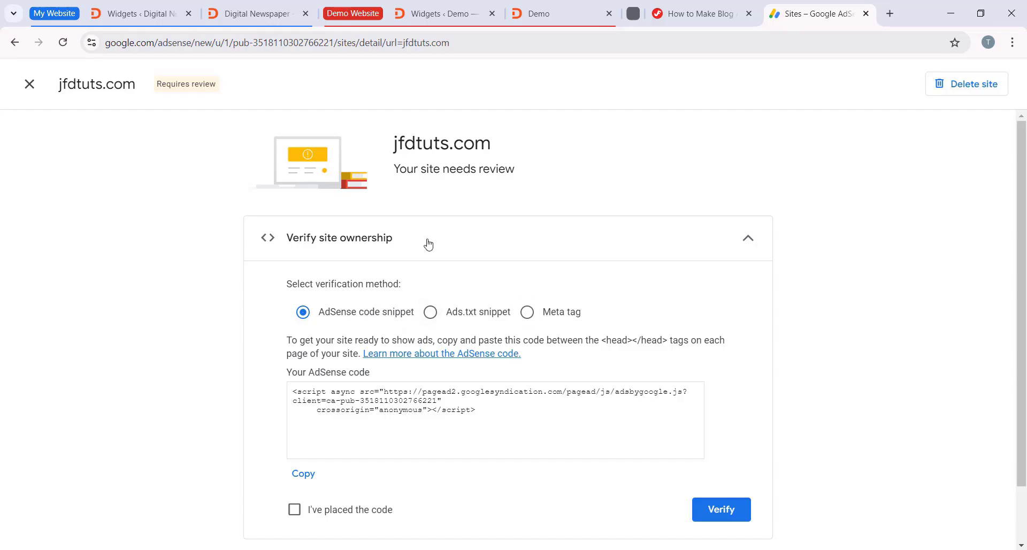
# Step: Copy the AdSense code snippet from the Verify site ownership section for jfdtuts.com
pyautogui.scroll(-2, 531, 257)
pyautogui.scroll(2, 664, 280)
pyautogui.scroll(-1, 730, 310)
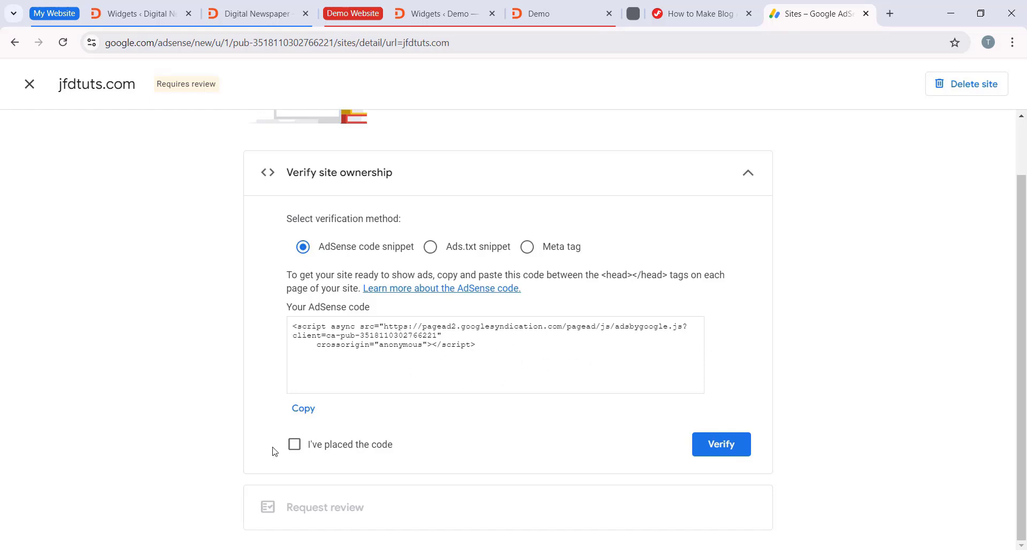
pyautogui.moveTo(496, 346); pyautogui.dragTo(285, 333)
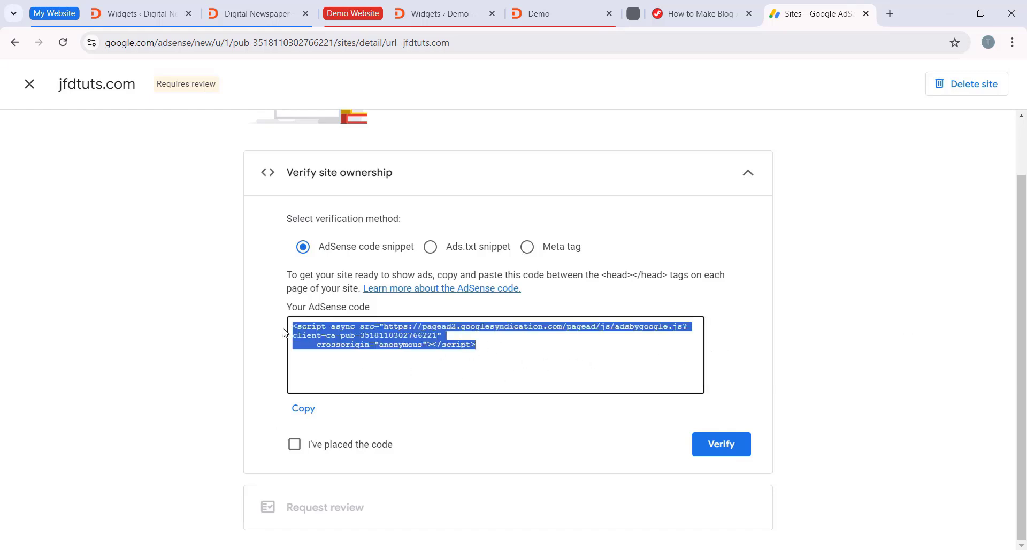
pyautogui.rightClick(876, 359)
pyautogui.click(303, 409)
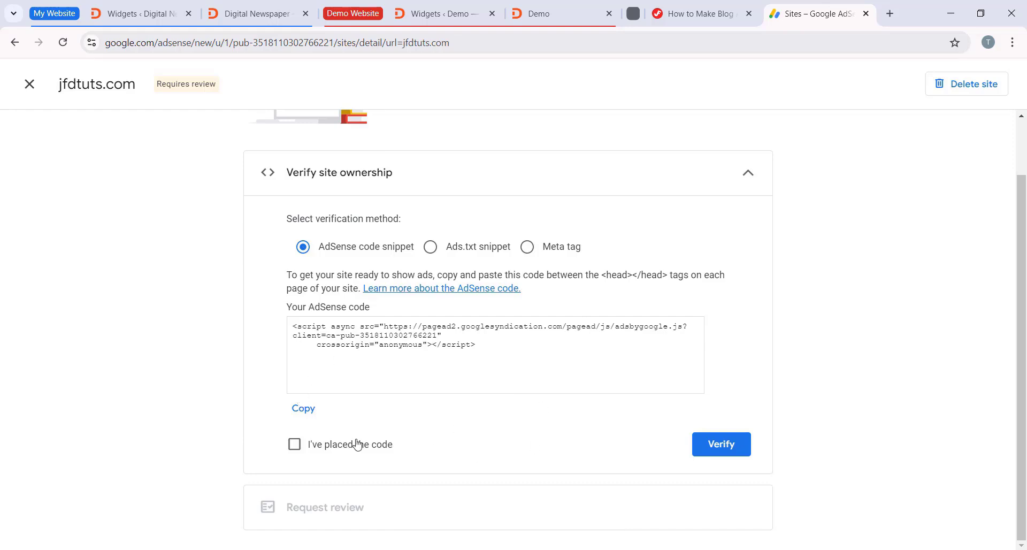
# Step: In WordPress, open the Digital Newspaper theme's header.php in the theme file editor, acknowledging the direct-edit warning
pyautogui.click(153, 13)
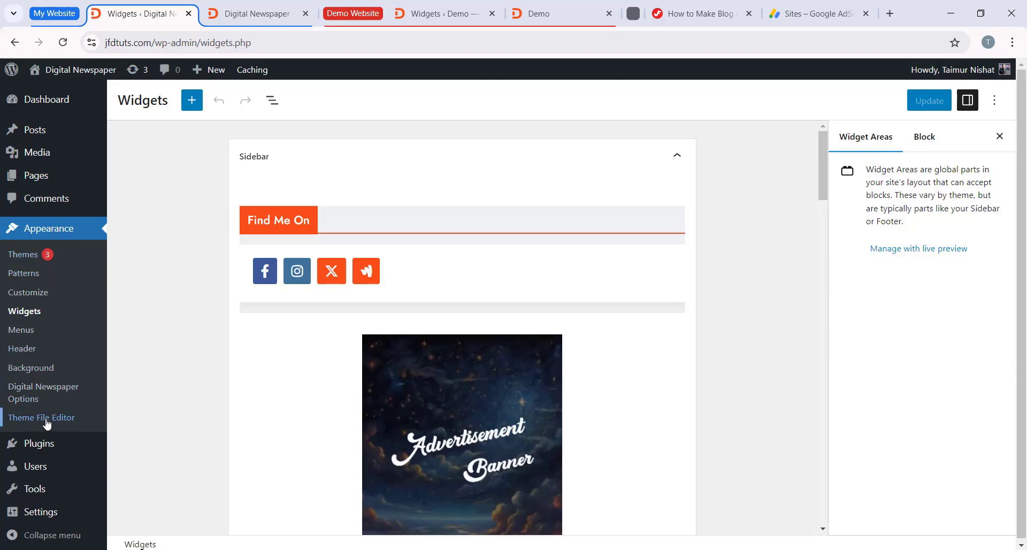
pyautogui.click(64, 426)
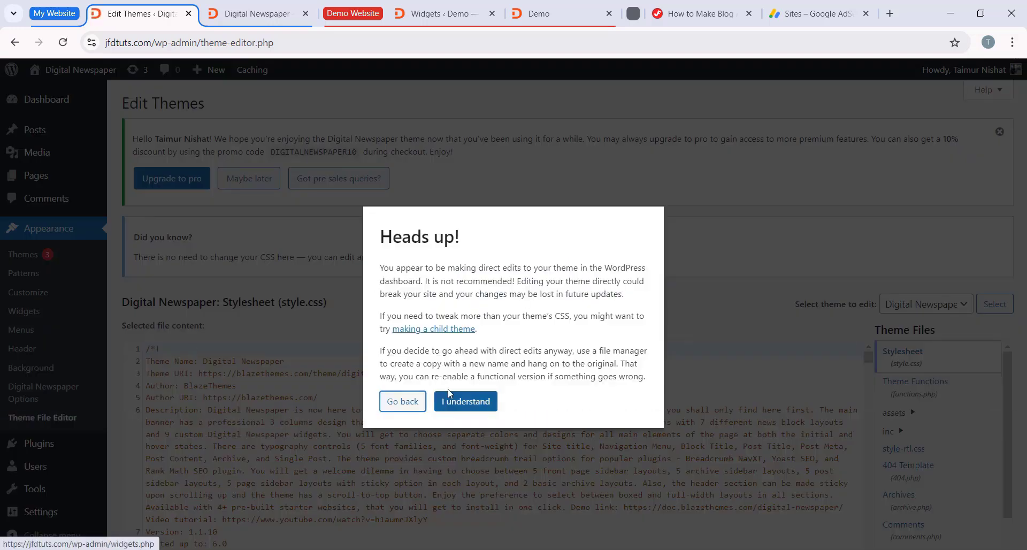
pyautogui.click(458, 401)
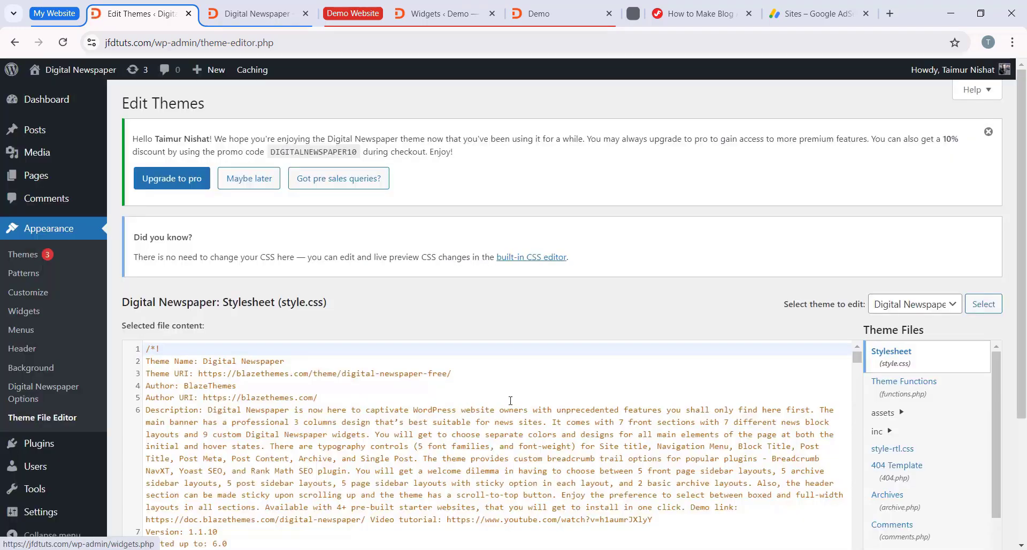
pyautogui.scroll(-3, 856, 320)
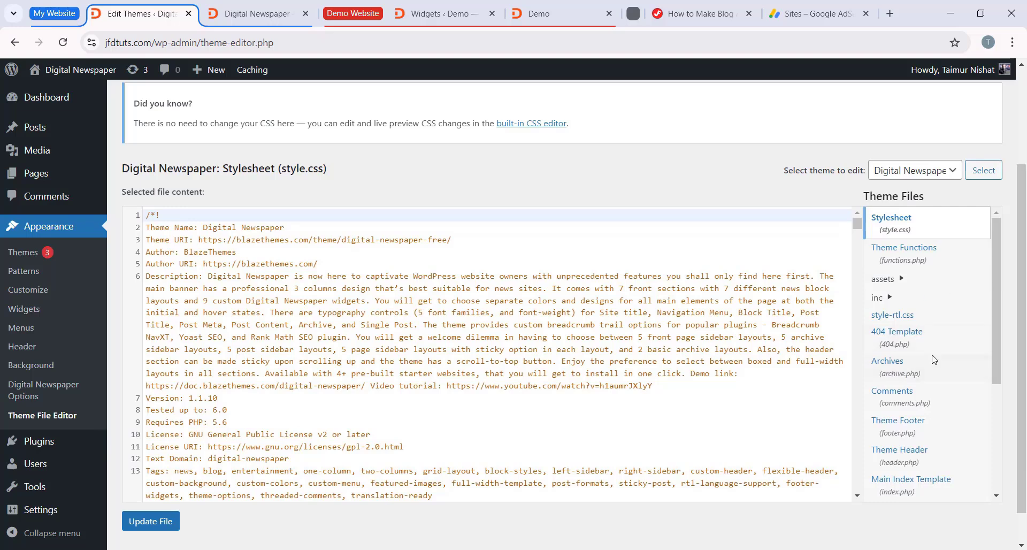
pyautogui.scroll(-3, 916, 399)
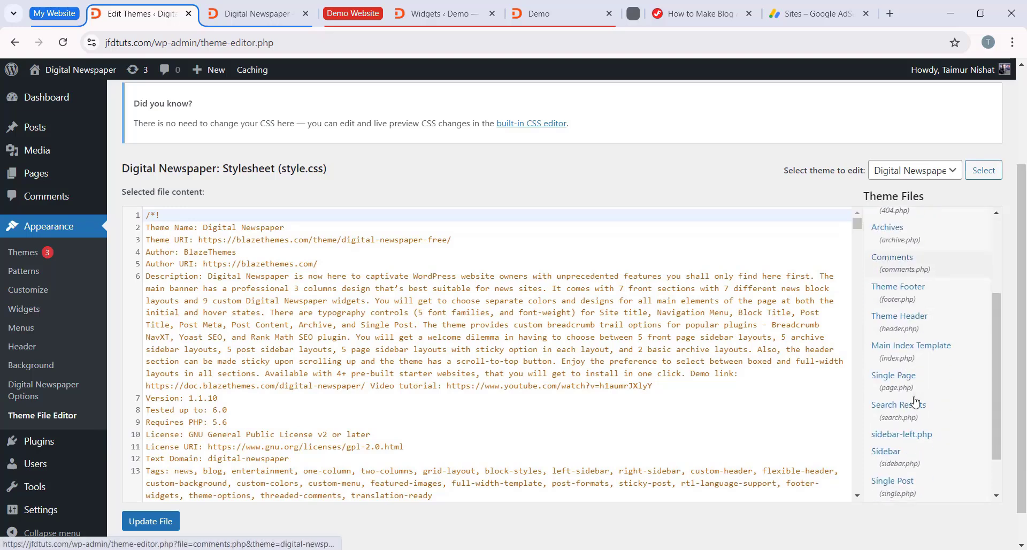
pyautogui.click(909, 324)
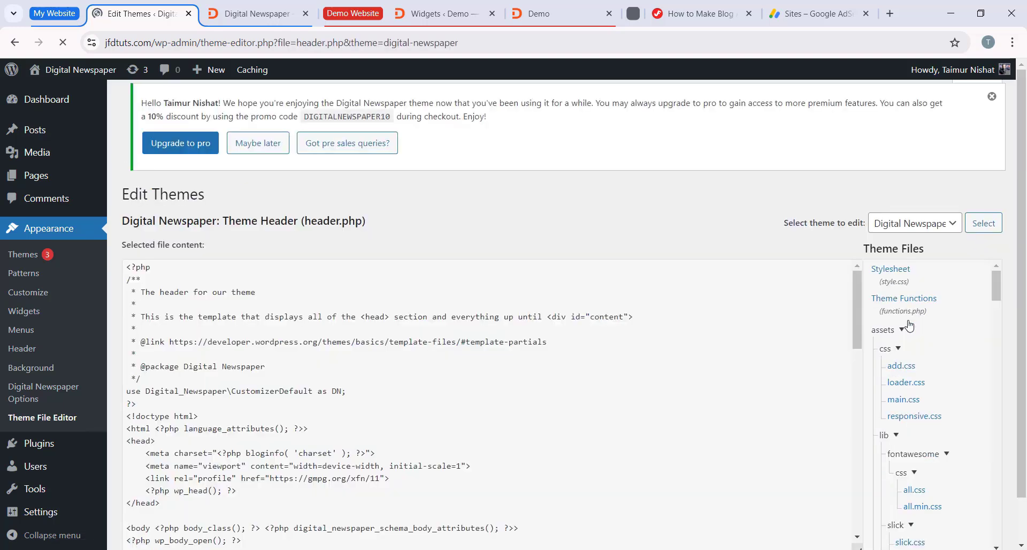
# Step: Check the AdSense instruction on where the code belongs and locate the opening and closing head tags in header.php
pyautogui.scroll(-2, 690, 291)
pyautogui.scroll(-3, 690, 291)
pyautogui.scroll(4, 403, 353)
pyautogui.scroll(-3, 559, 243)
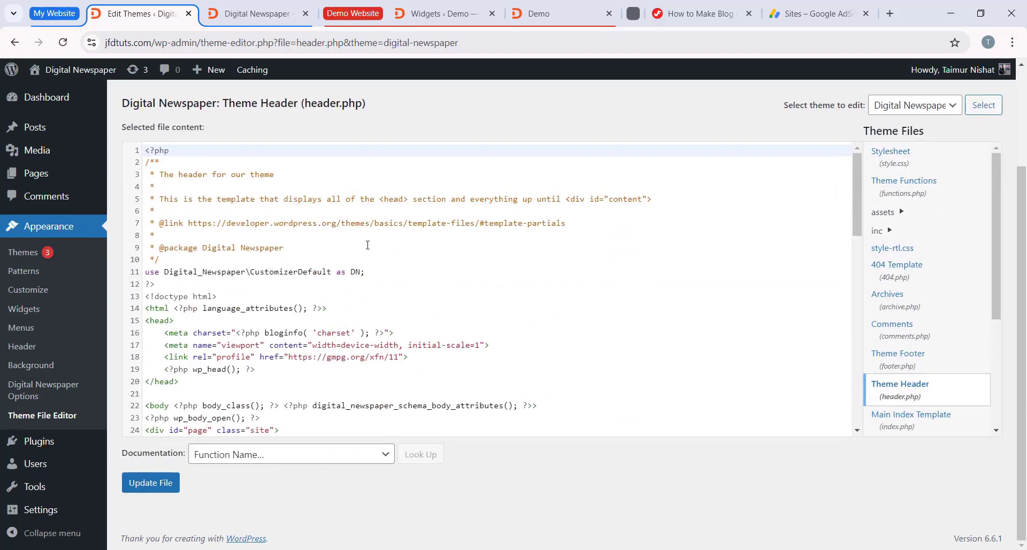
pyautogui.scroll(-5, 367, 245)
pyautogui.scroll(5, 390, 303)
pyautogui.scroll(-2, 391, 299)
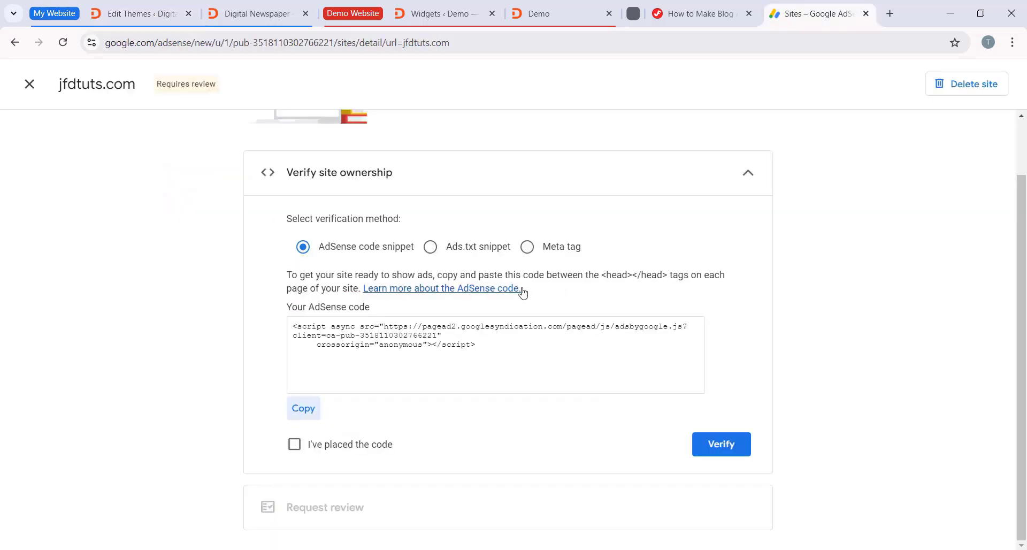
pyautogui.moveTo(601, 273); pyautogui.dragTo(660, 294)
pyautogui.click(634, 313)
pyautogui.click(133, 13)
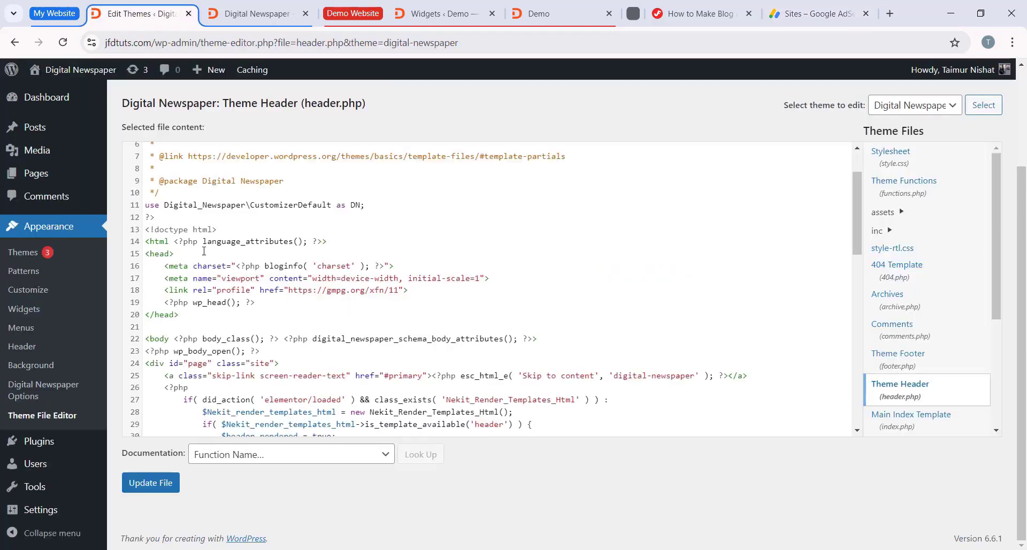
pyautogui.click(161, 253)
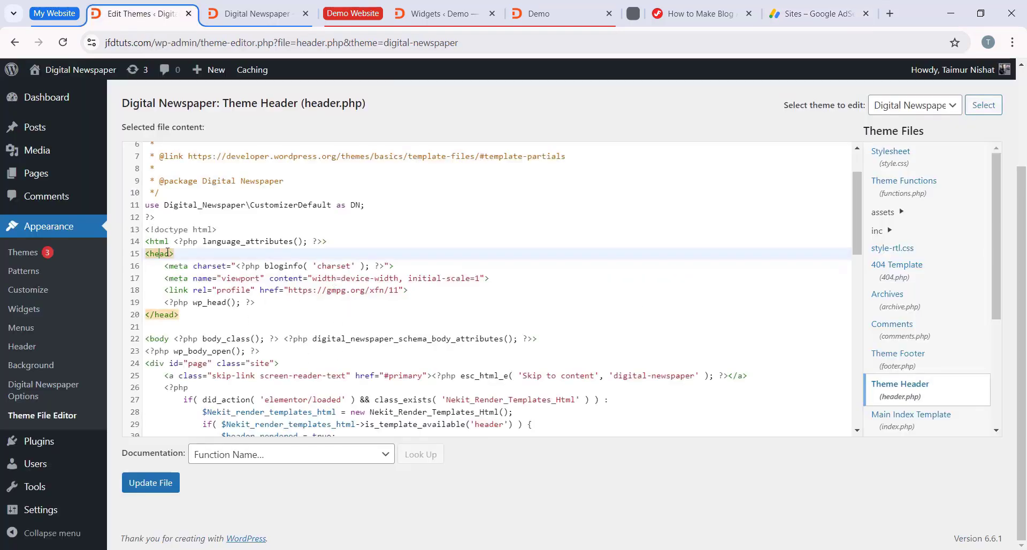
pyautogui.moveTo(180, 254); pyautogui.dragTo(141, 260)
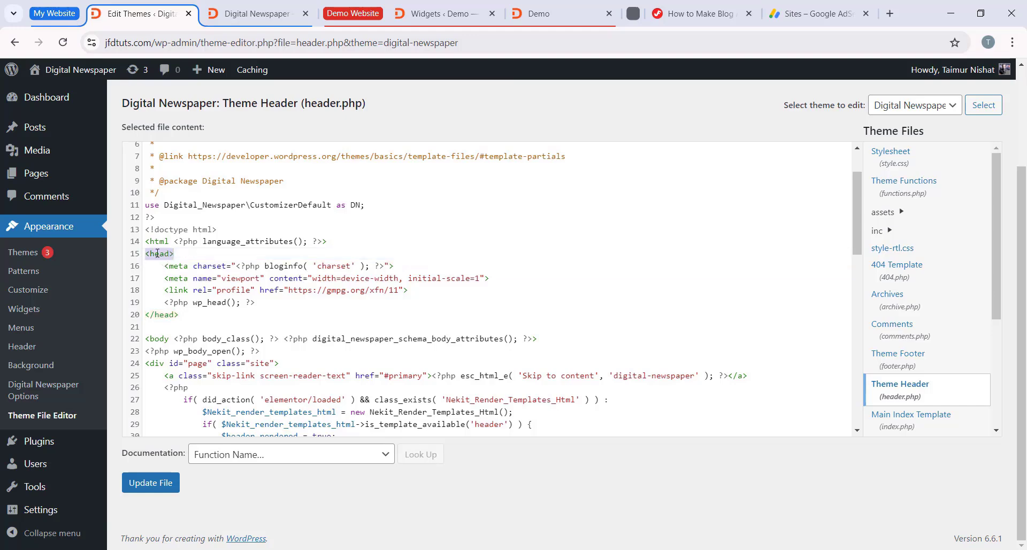
pyautogui.moveTo(181, 317); pyautogui.dragTo(147, 315)
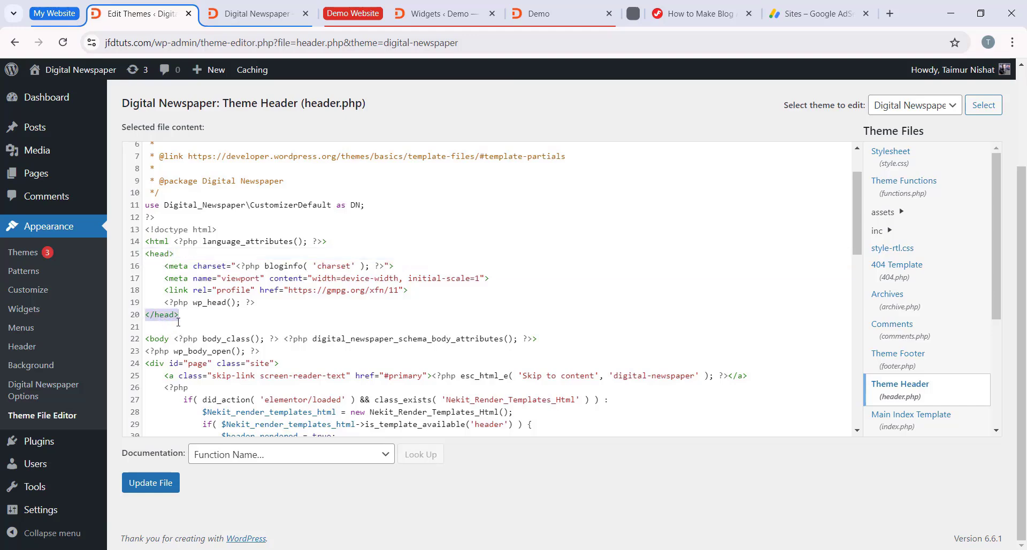
pyautogui.click(181, 255)
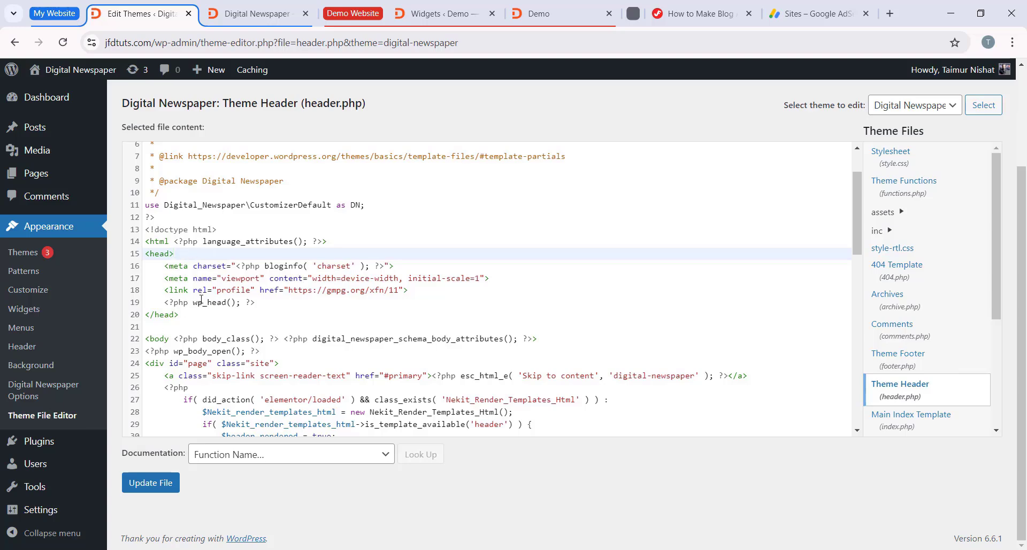
# Step: Paste the copied AdSense script below the viewport meta tag in the head section of header.php and update the file
pyautogui.click(494, 277)
pyautogui.press('Return')
pyautogui.press('Return')
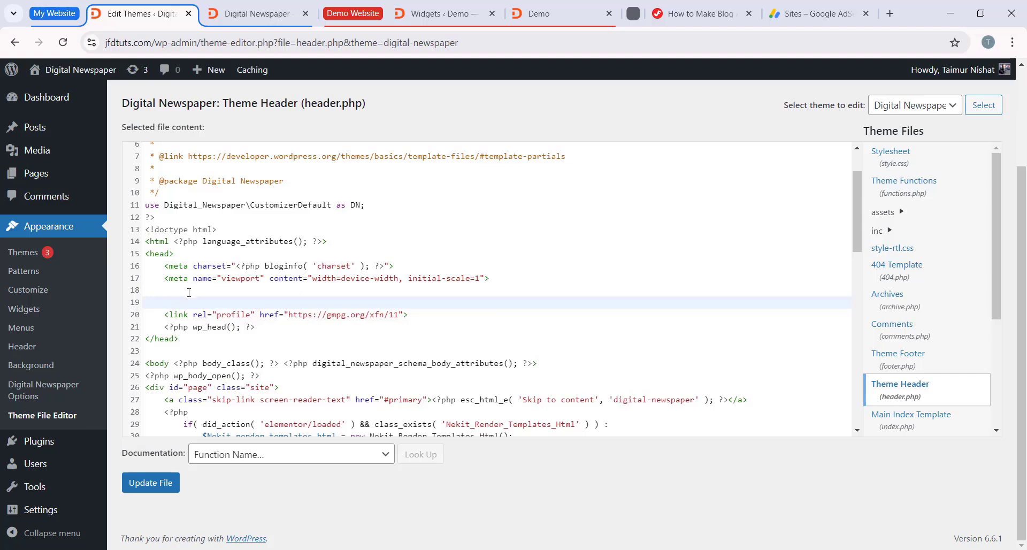
pyautogui.press('Return')
pyautogui.rightClick(187, 298)
pyautogui.click(233, 180)
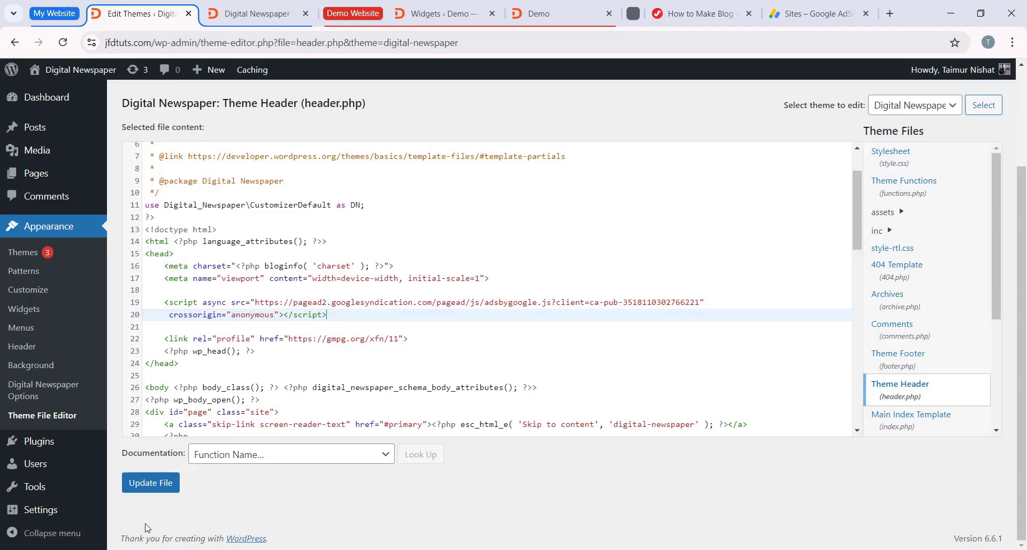
pyautogui.click(152, 488)
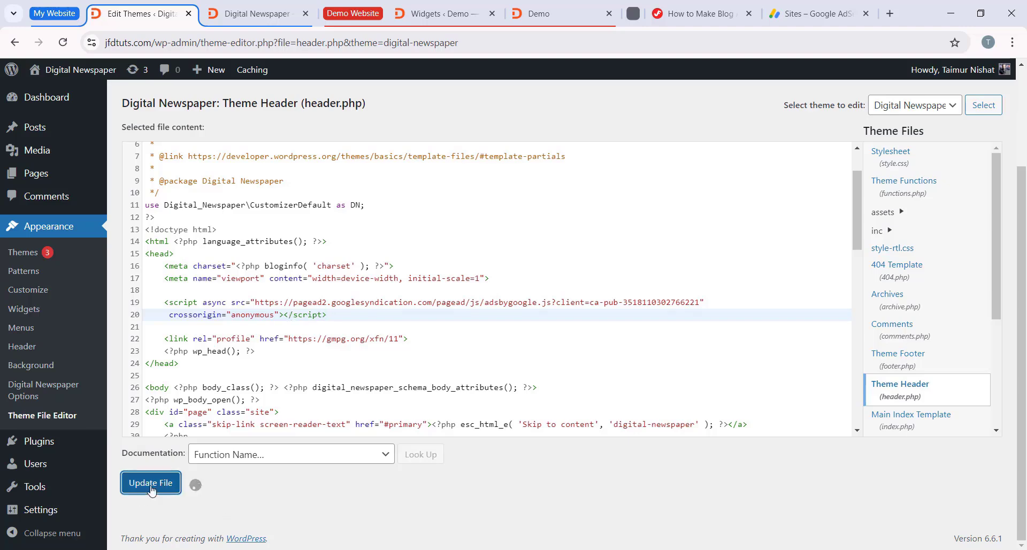
# Step: In Google AdSense, mark the code as placed, verify ownership of jfdtuts.com and continue to the review request
pyautogui.click(814, 11)
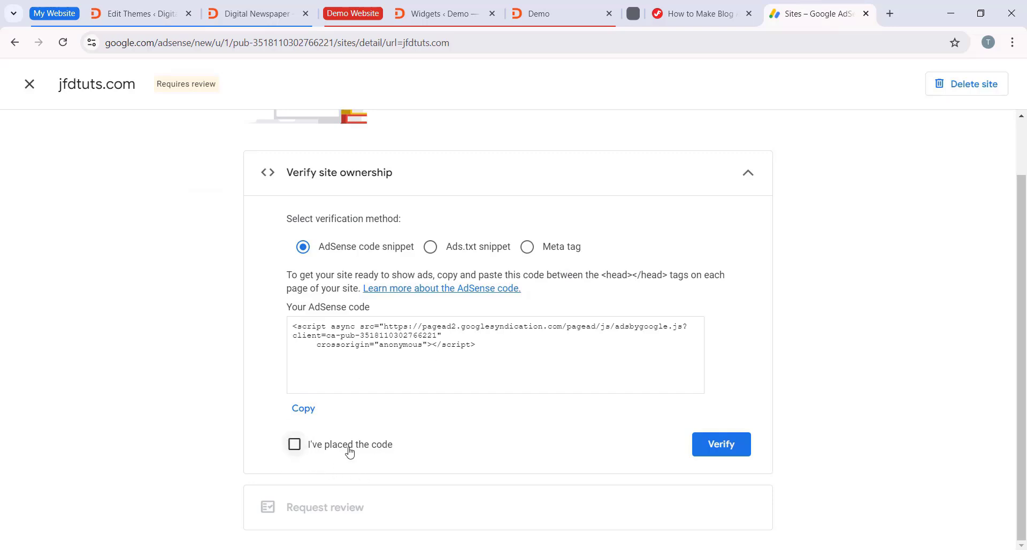
pyautogui.click(296, 448)
pyautogui.click(731, 449)
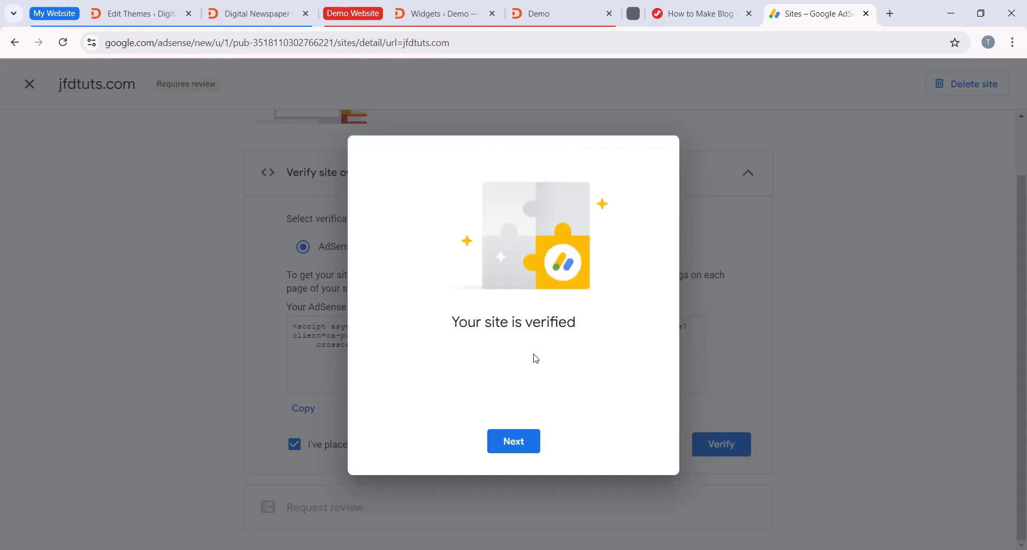
pyautogui.click(515, 442)
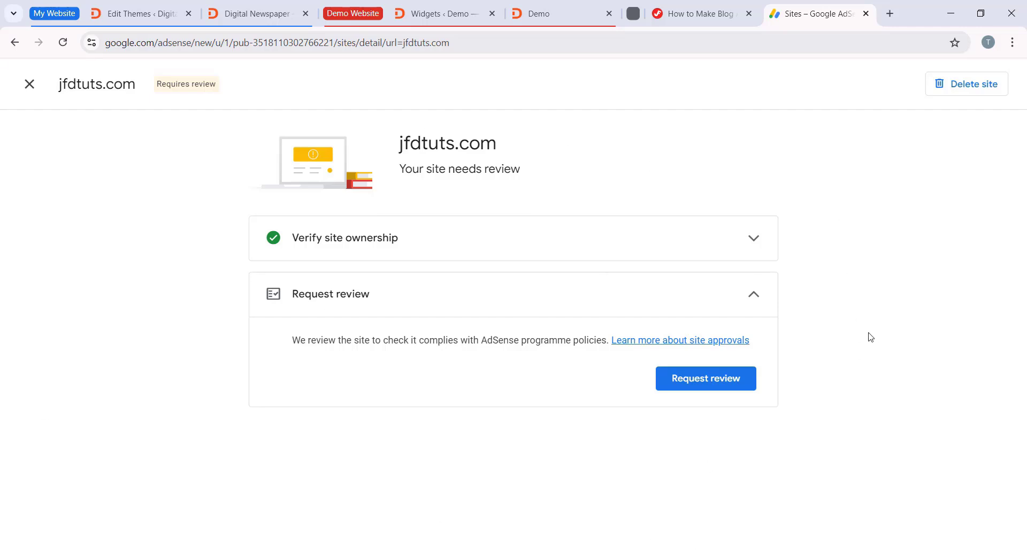
# Step: Examine the posts and overall content on the jfdtuts.com homepage before requesting the AdSense review
pyautogui.click(257, 14)
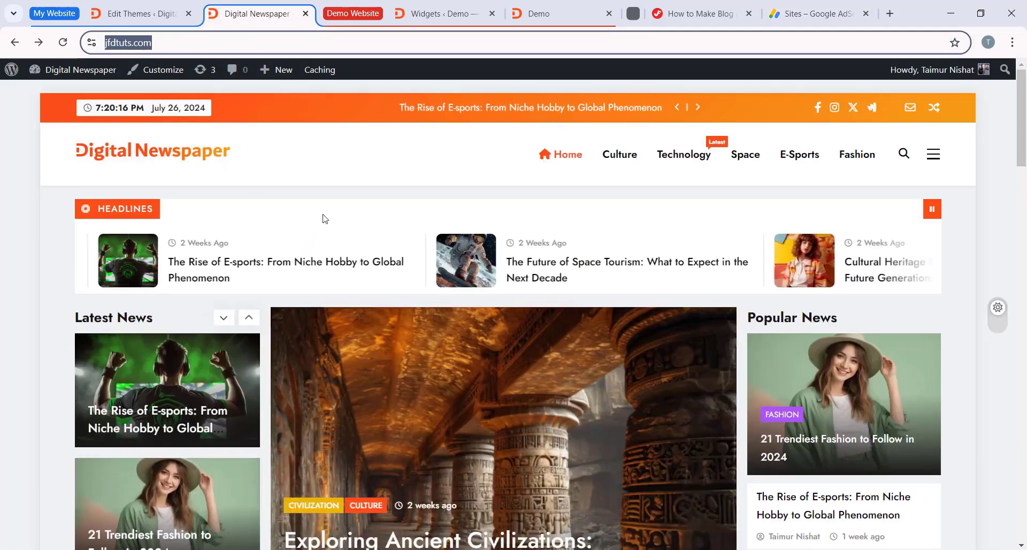
pyautogui.scroll(-5, 448, 330)
pyautogui.scroll(-10, 448, 329)
pyautogui.scroll(8, 393, 330)
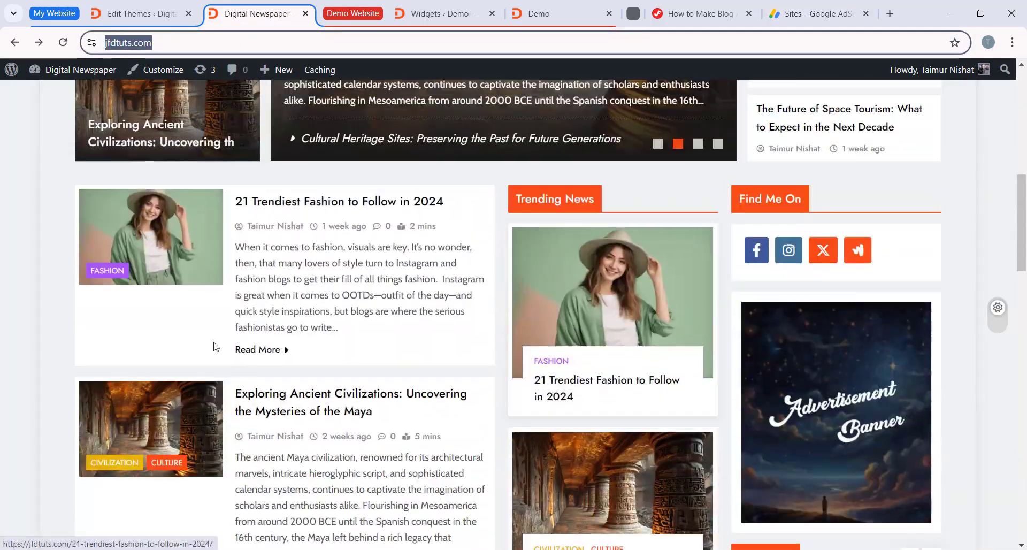
pyautogui.scroll(-10, 393, 330)
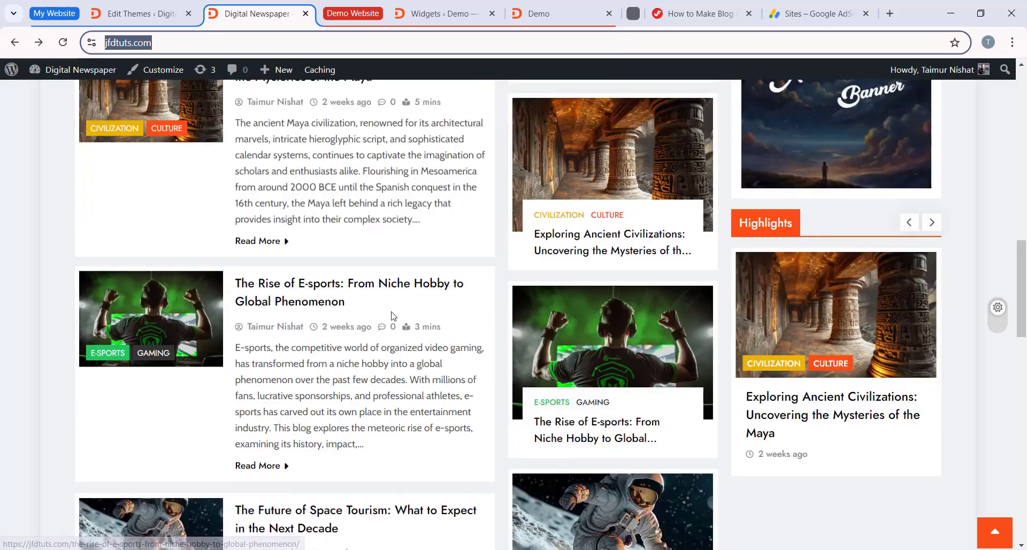
pyautogui.scroll(-6, 384, 320)
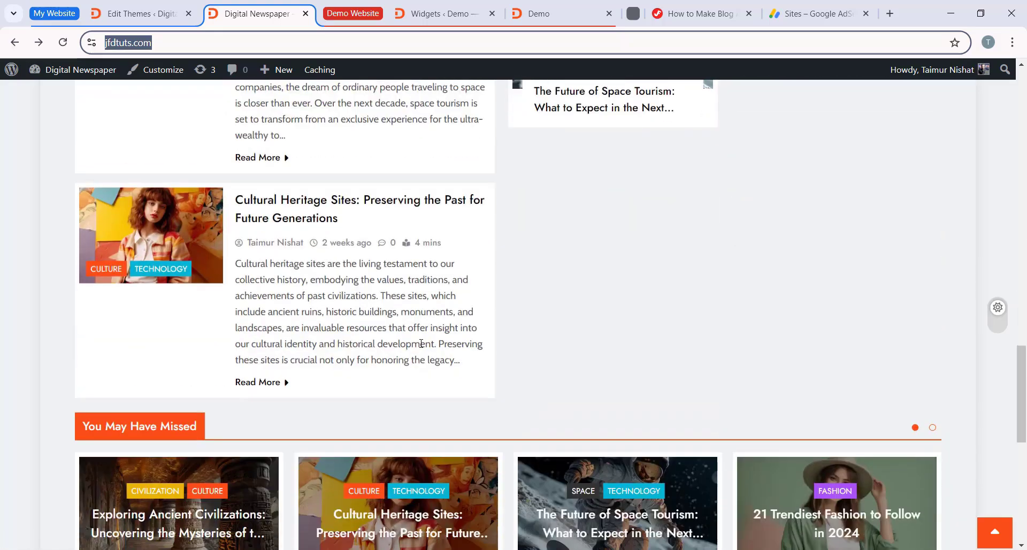
pyautogui.scroll(7, 319, 366)
pyautogui.scroll(-6, 430, 304)
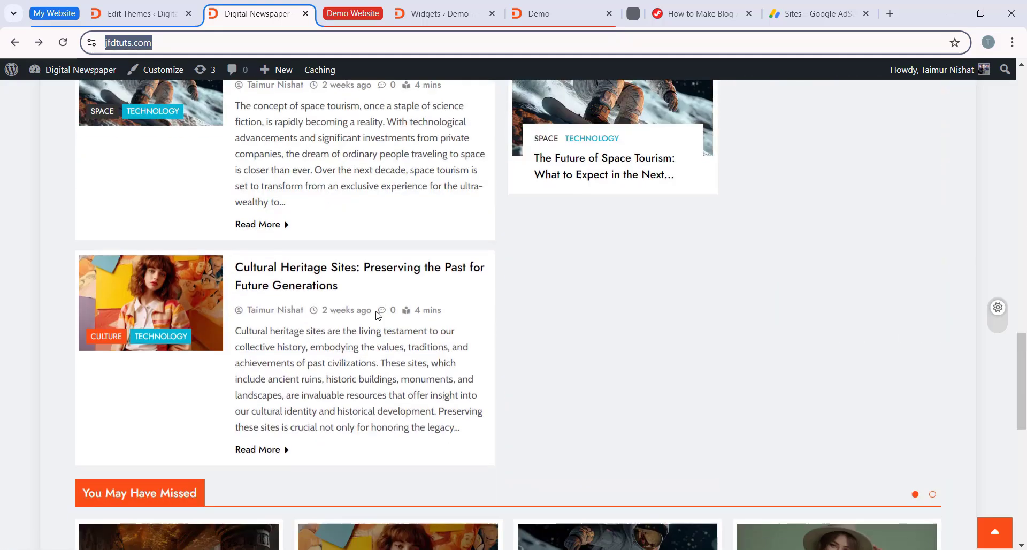
pyautogui.scroll(-3, 431, 304)
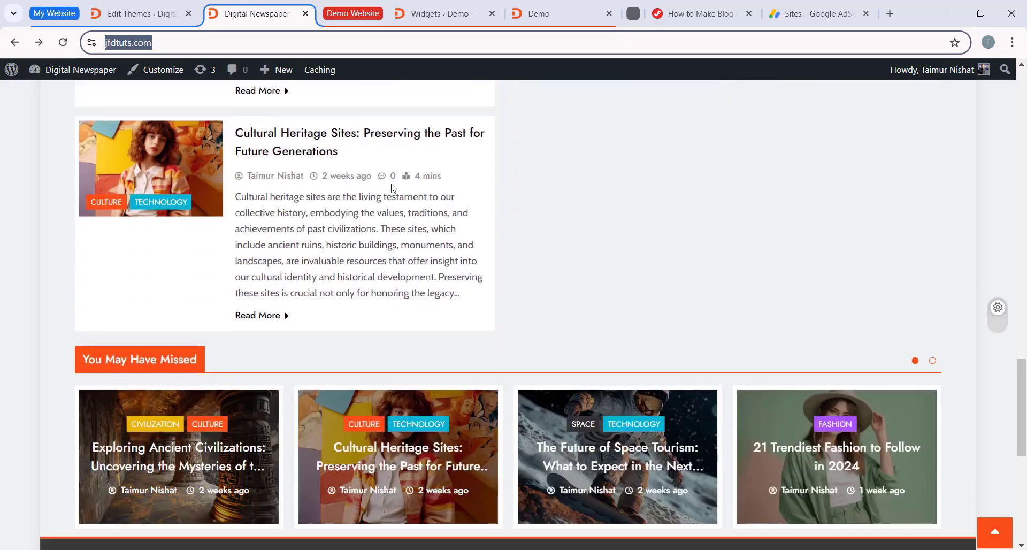
pyautogui.scroll(-6, 528, 285)
pyautogui.scroll(10, 483, 286)
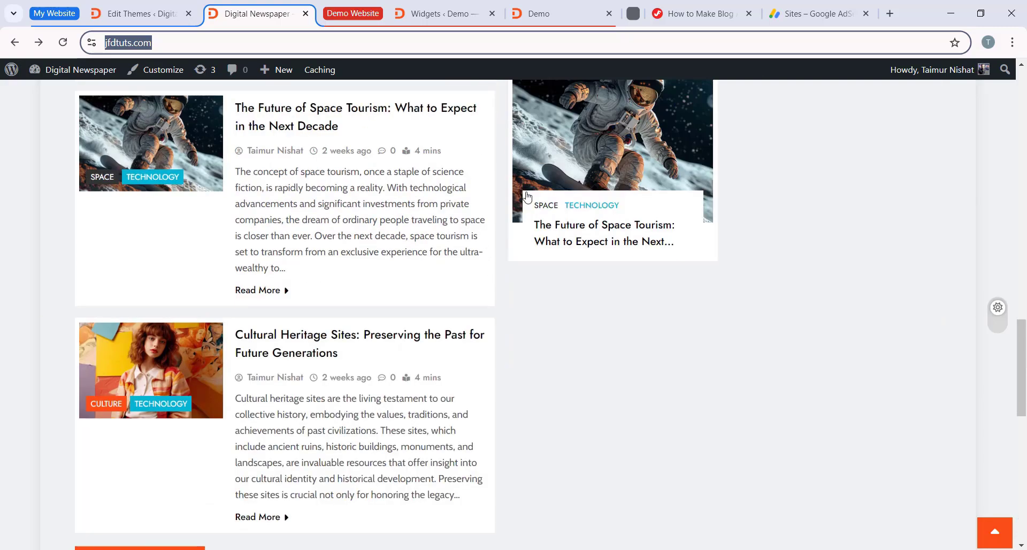
pyautogui.scroll(5, 481, 222)
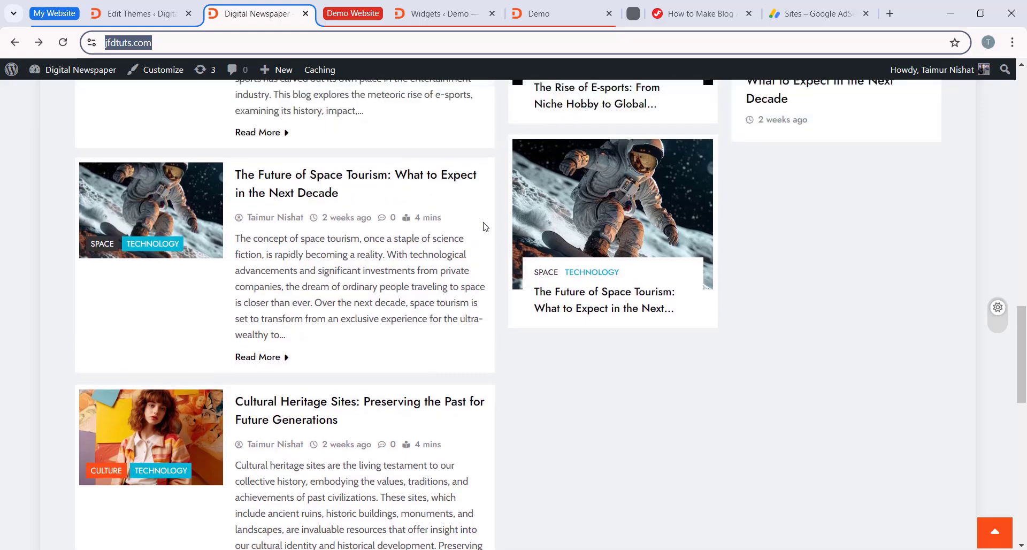
pyautogui.scroll(-7, 676, 157)
pyautogui.scroll(-1, 677, 156)
# Step: Request the AdSense review for jfdtuts.com and close the site's details
pyautogui.click(797, 13)
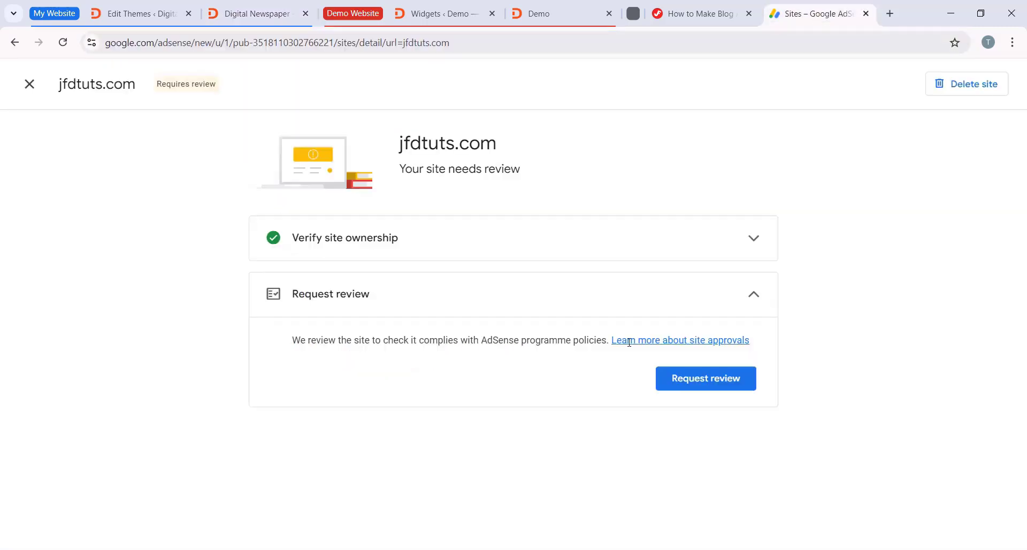
pyautogui.click(701, 388)
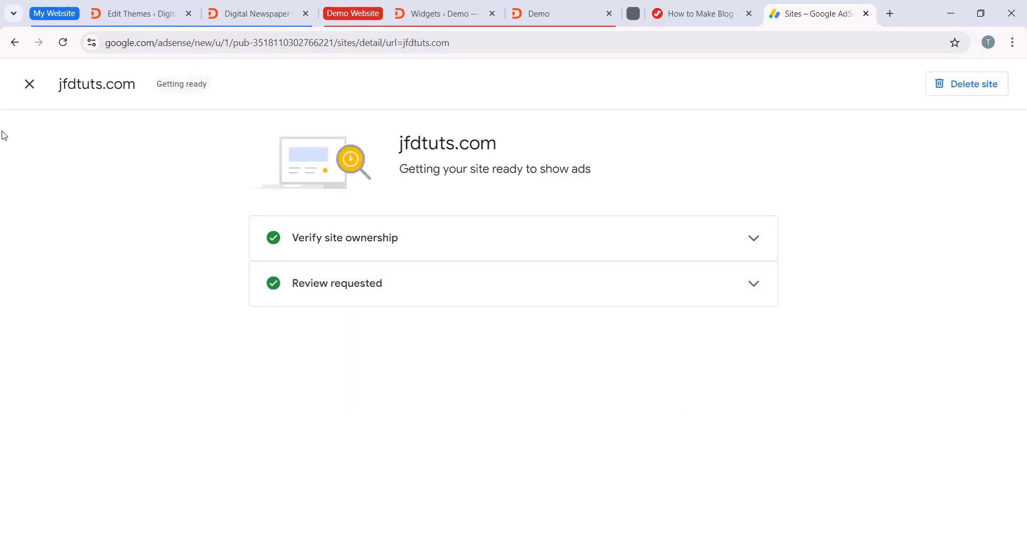
pyautogui.click(30, 84)
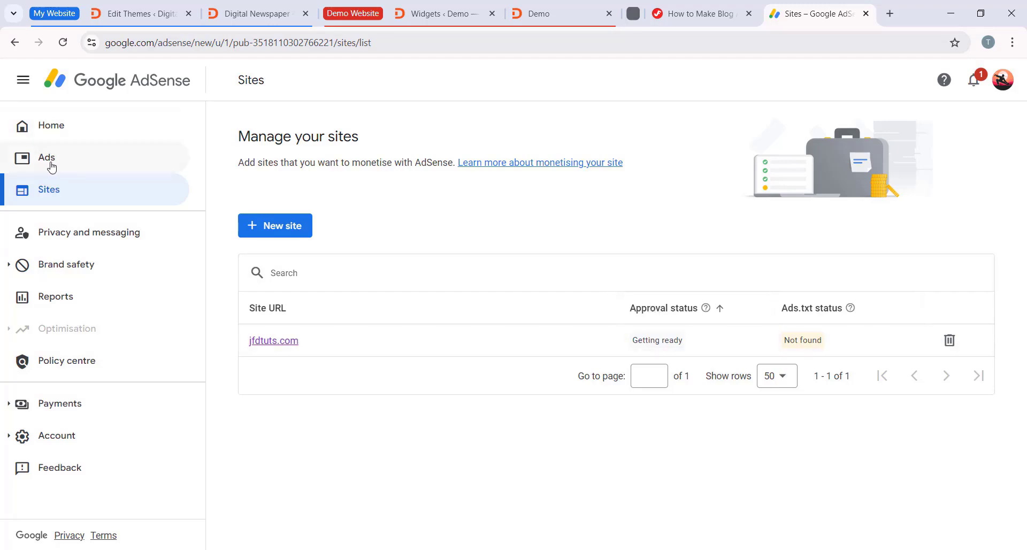
# Step: Start a new display ad unit in AdSense and preview its horizontal and vertical formats
pyautogui.click(80, 159)
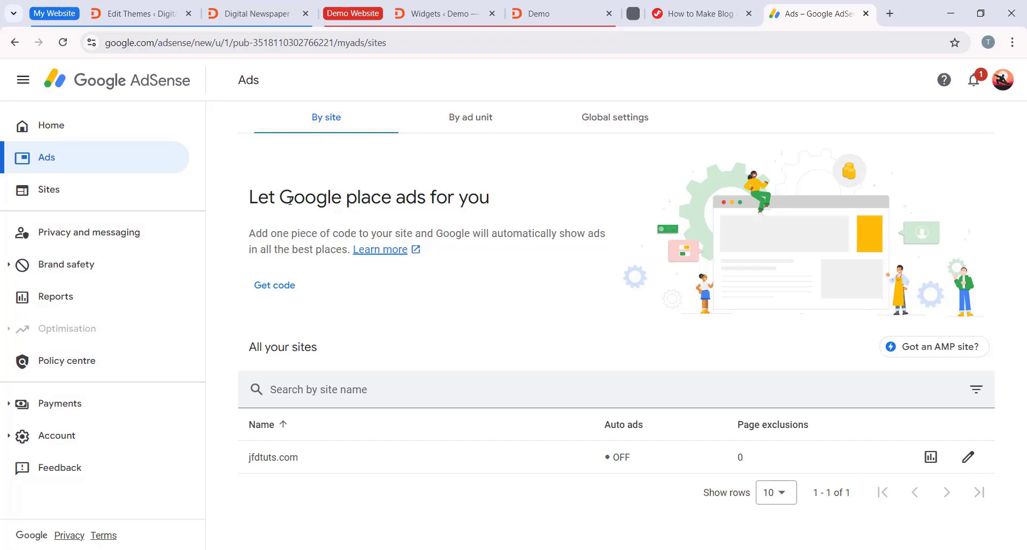
pyautogui.click(475, 128)
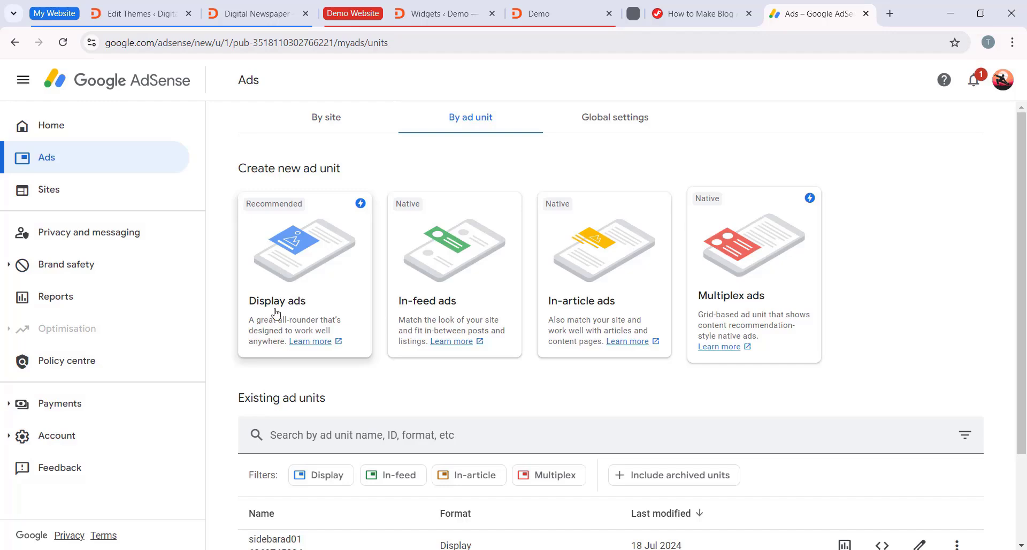
pyautogui.click(335, 282)
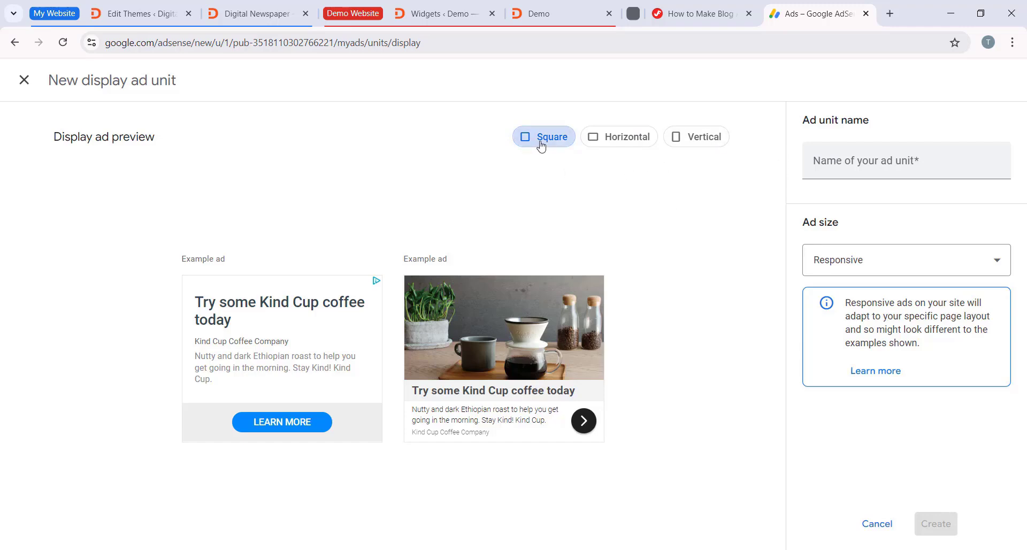
pyautogui.click(615, 138)
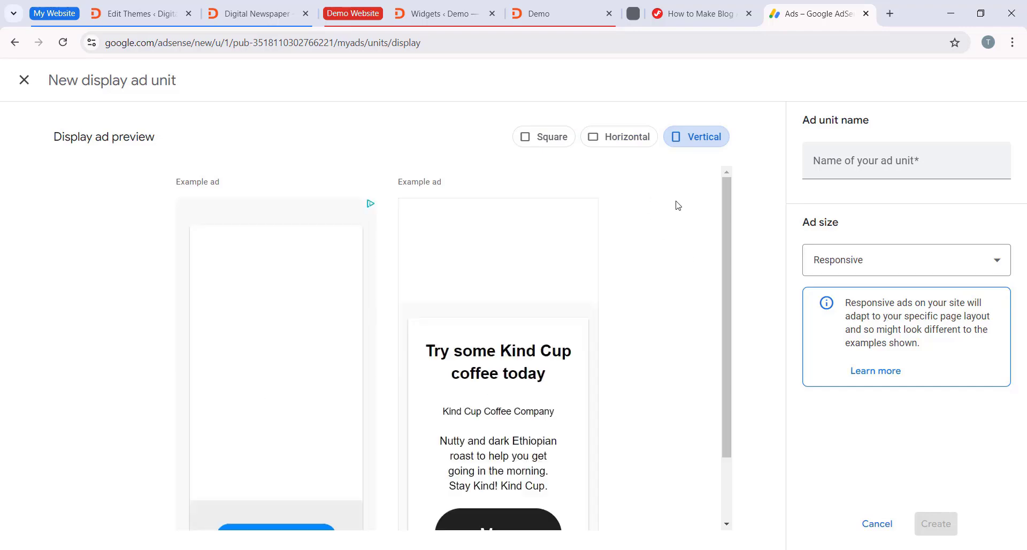
# Step: Check the sidebar of the jfdtuts.com homepage for the ad placement, and return to the new display ad unit in AdSense
pyautogui.click(139, 14)
pyautogui.scroll(2, 596, 188)
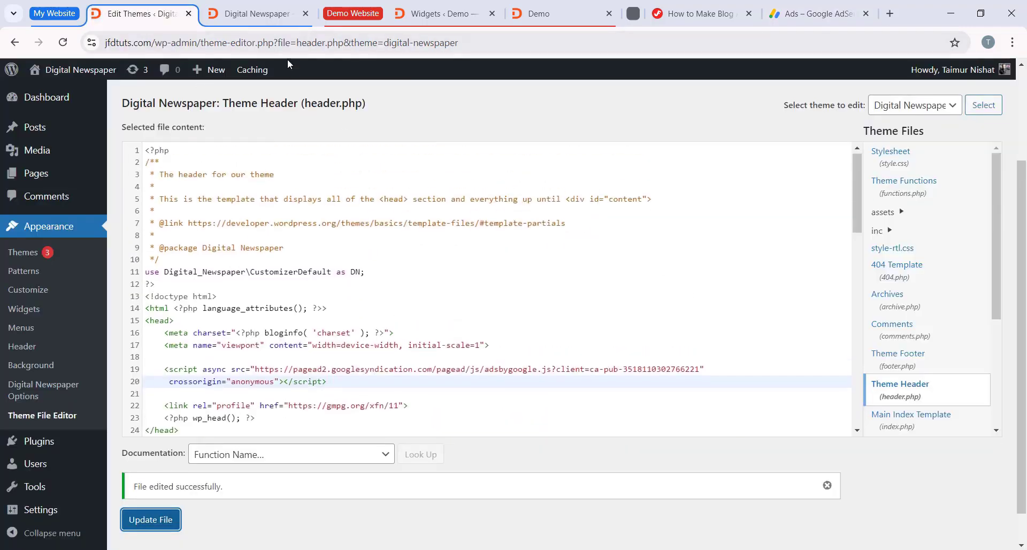
pyautogui.click(260, 13)
pyautogui.scroll(20, 791, 278)
pyautogui.scroll(-6, 836, 277)
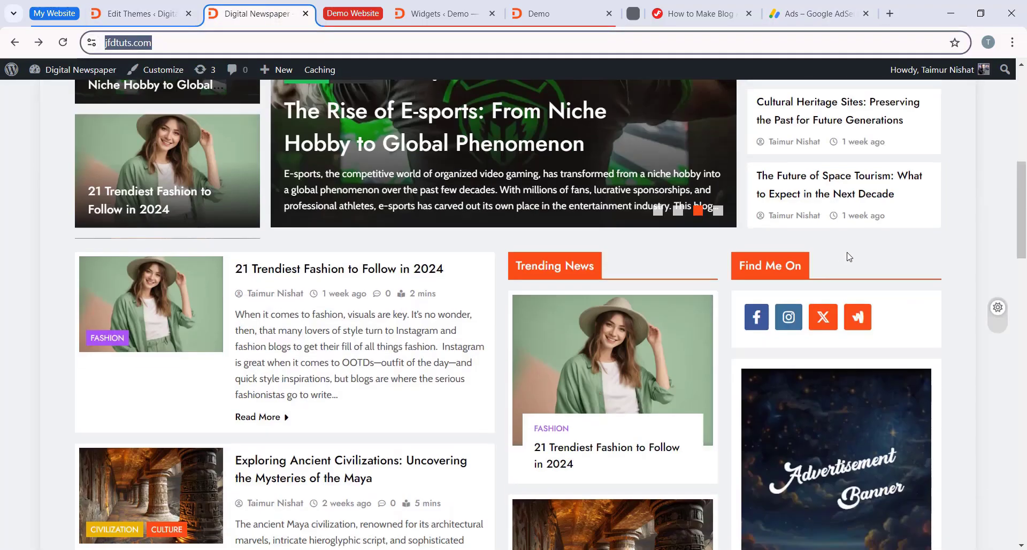
pyautogui.scroll(-4, 826, 348)
pyautogui.click(823, 16)
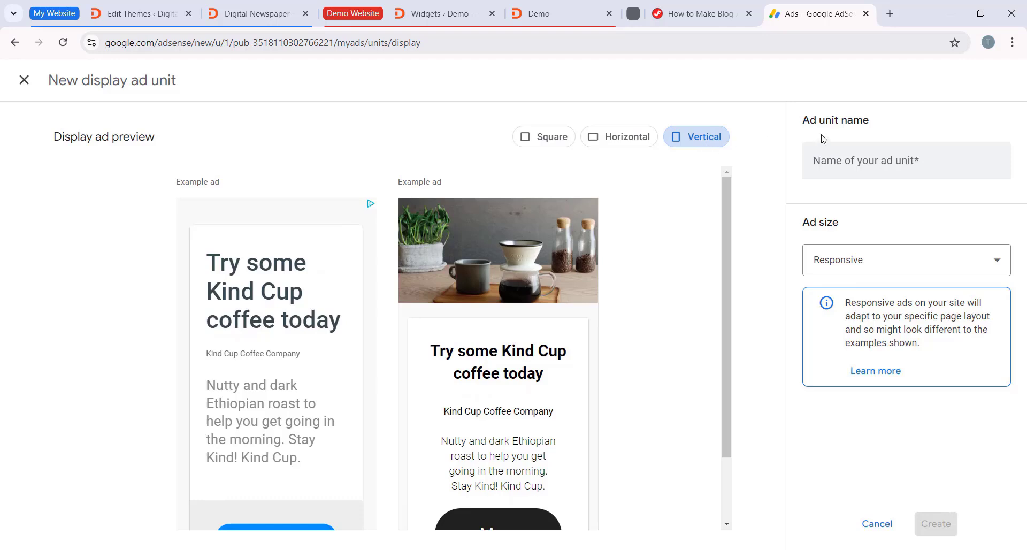
# Step: Create the responsive display ad unit under the name mysidebarad and copy its HTML code
pyautogui.click(849, 170)
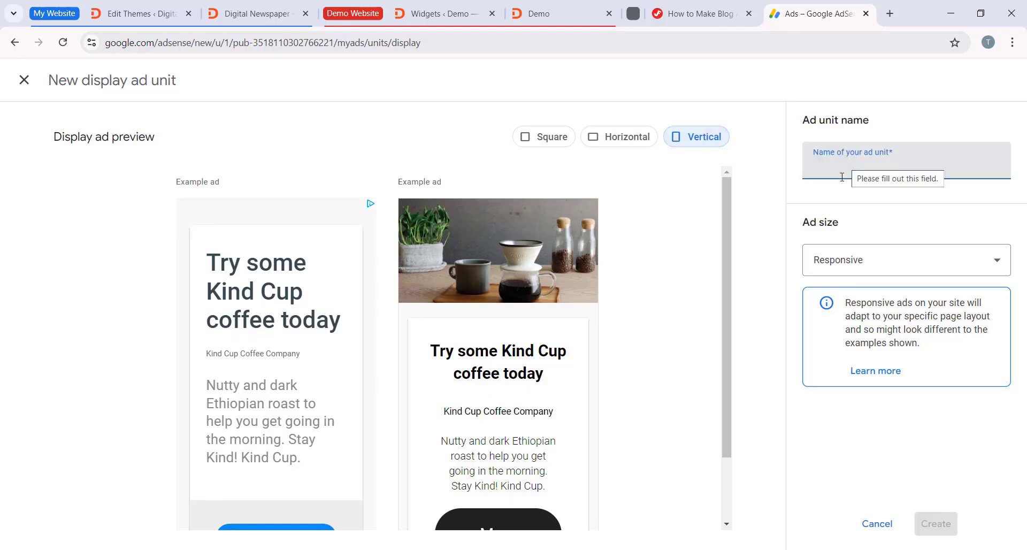
pyautogui.write('mysi')
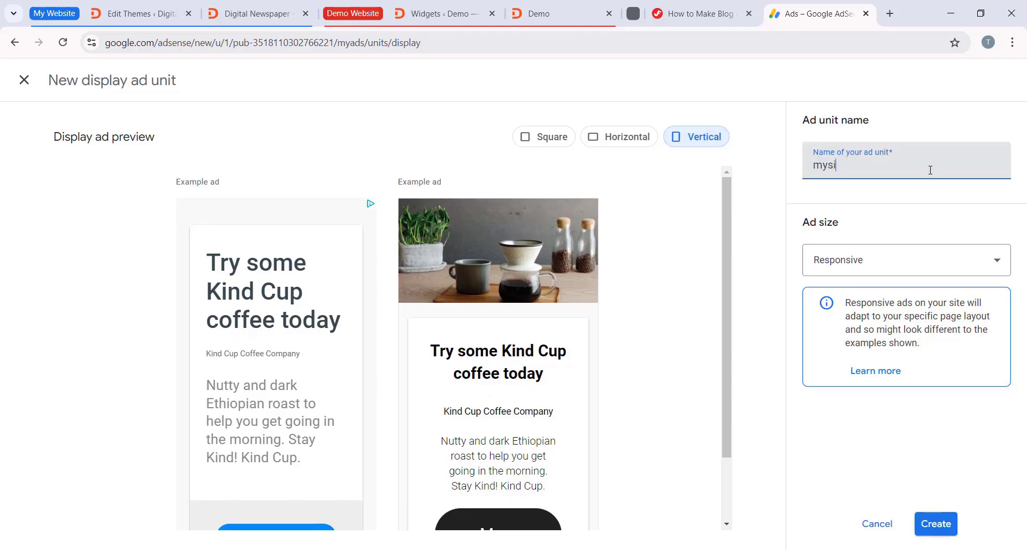
pyautogui.write('debarad')
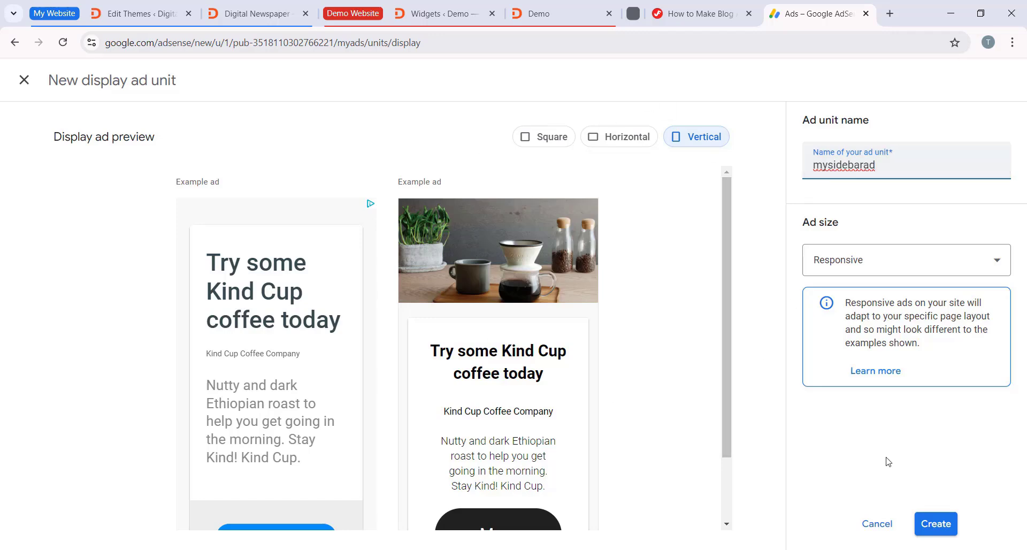
pyautogui.click(937, 523)
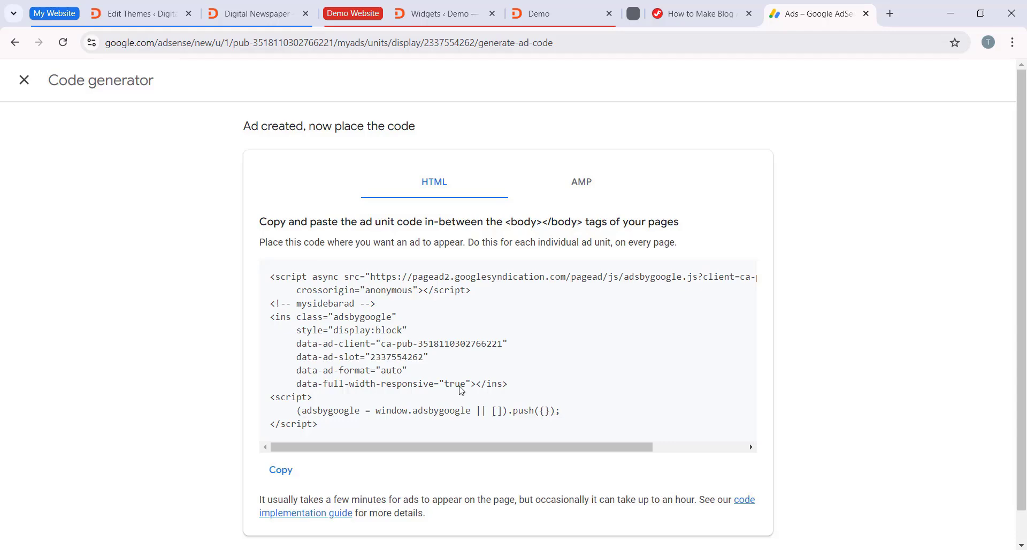
pyautogui.click(282, 471)
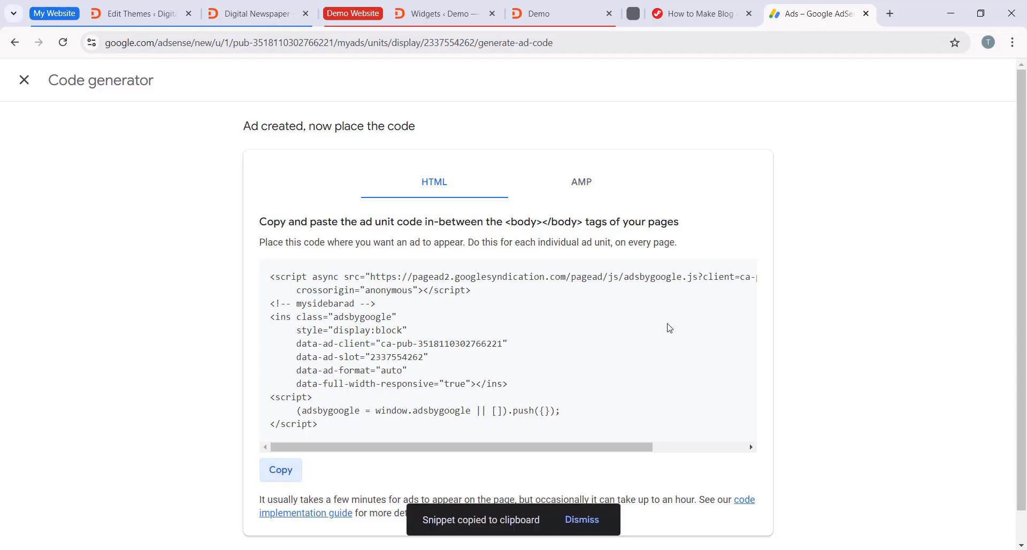
# Step: Switch to the jfdtuts.com WordPress admin and open the theme's Widgets editor
pyautogui.click(119, 12)
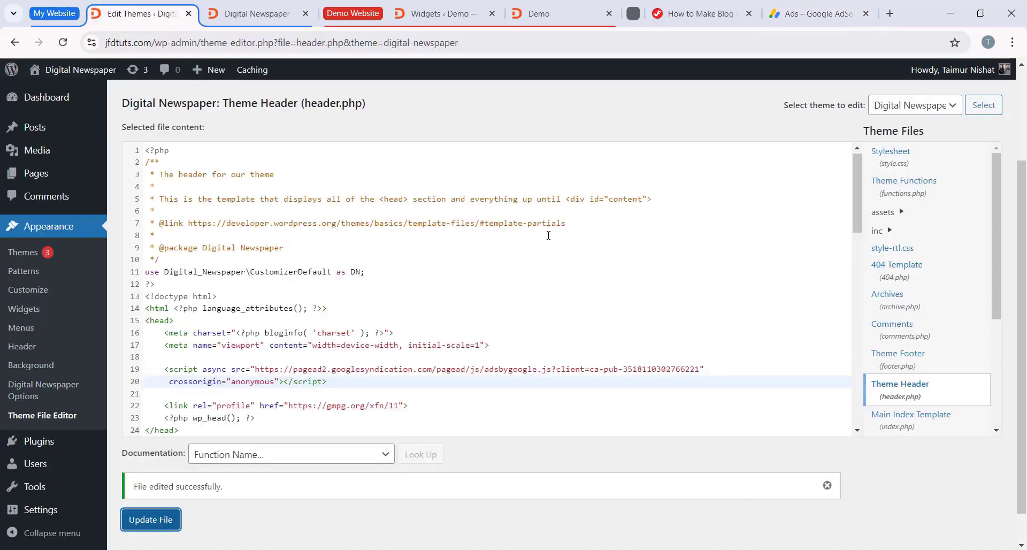
pyautogui.scroll(3, 548, 236)
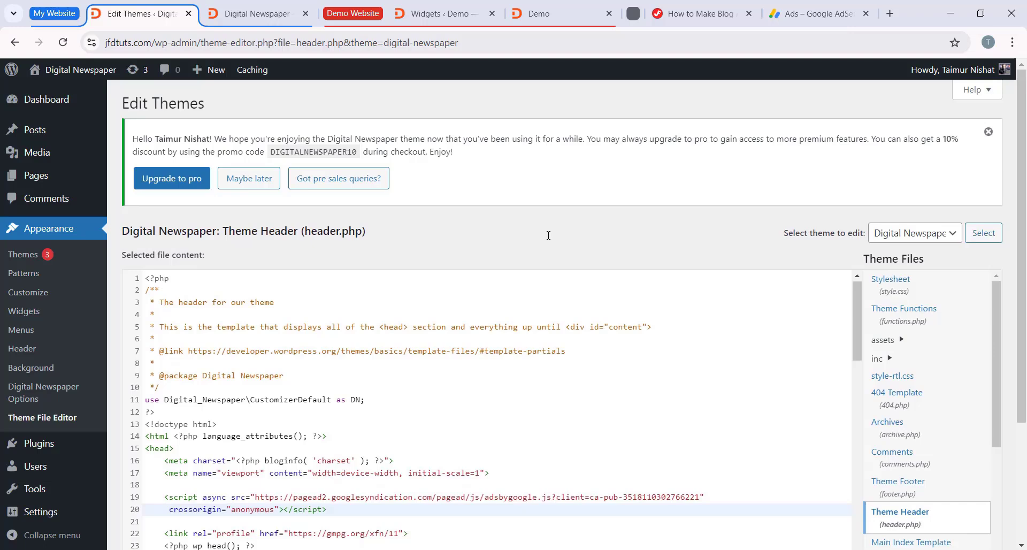
pyautogui.click(31, 312)
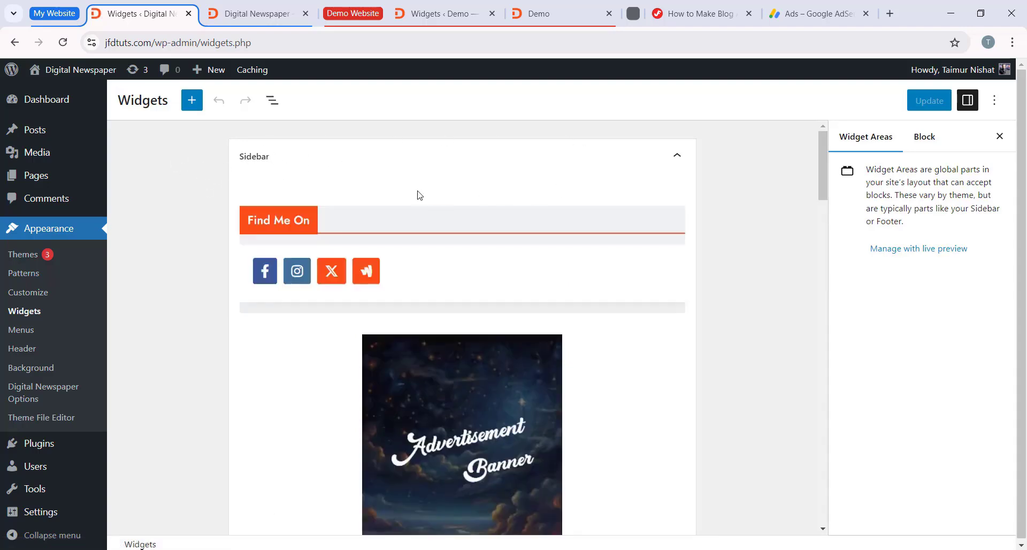
# Step: Add a Custom HTML block directly after the Advertisement Banner image in the Sidebar widget area
pyautogui.scroll(-4, 374, 177)
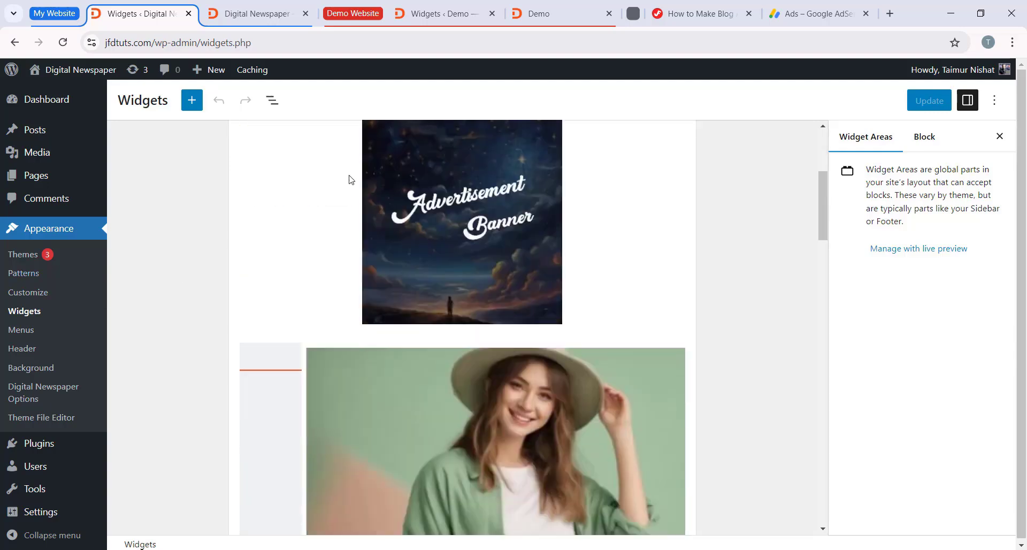
pyautogui.scroll(2, 383, 255)
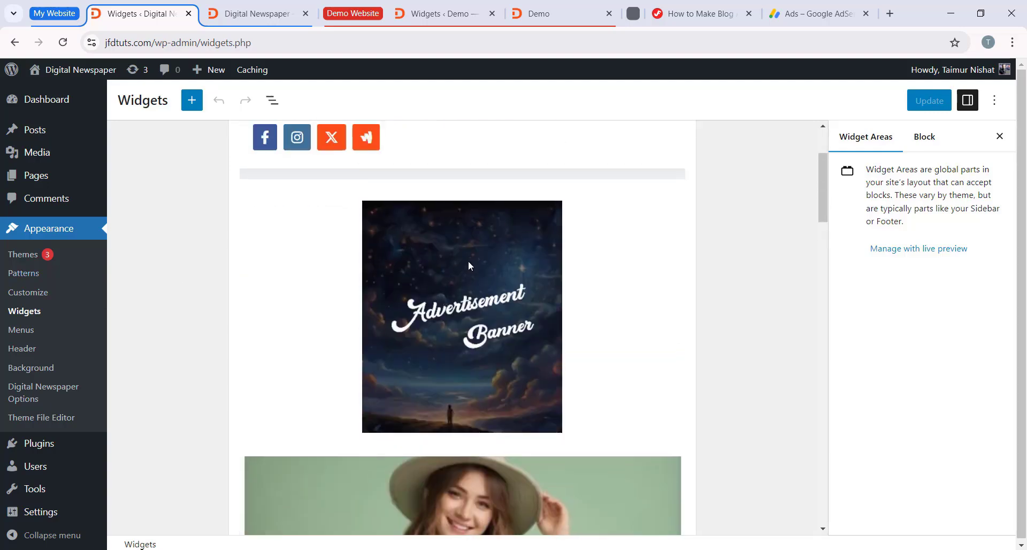
pyautogui.scroll(-8, 477, 300)
pyautogui.click(498, 305)
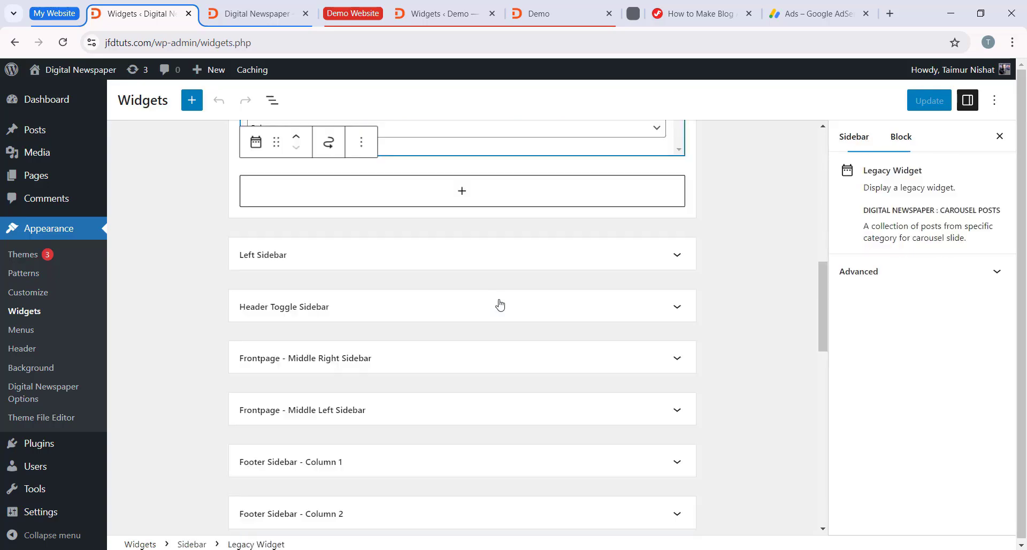
pyautogui.scroll(7, 498, 305)
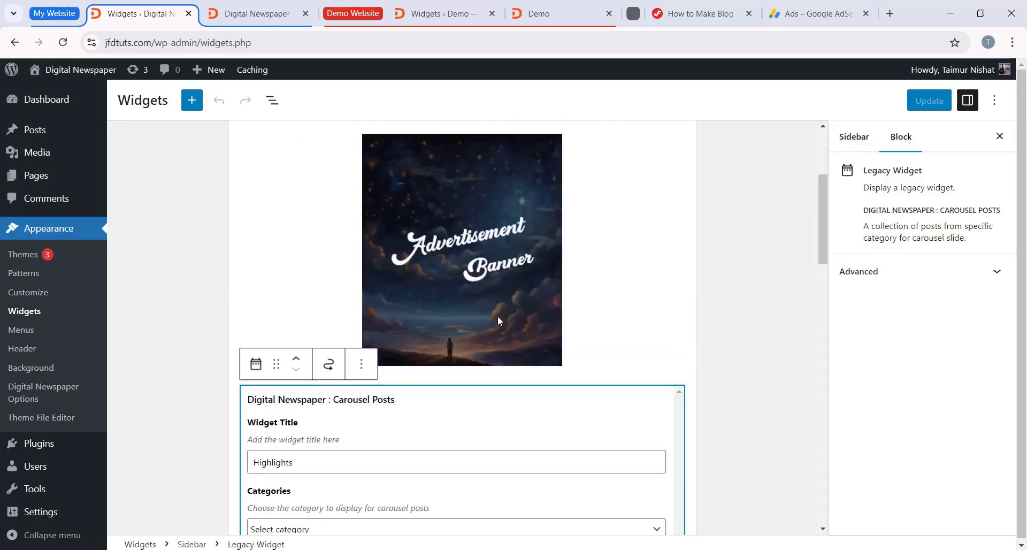
pyautogui.click(498, 317)
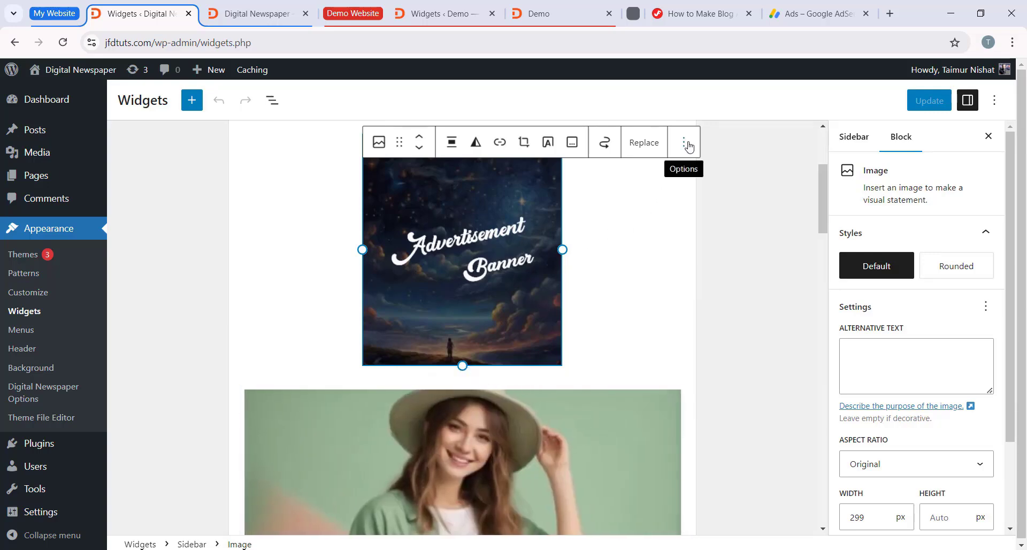
pyautogui.click(688, 144)
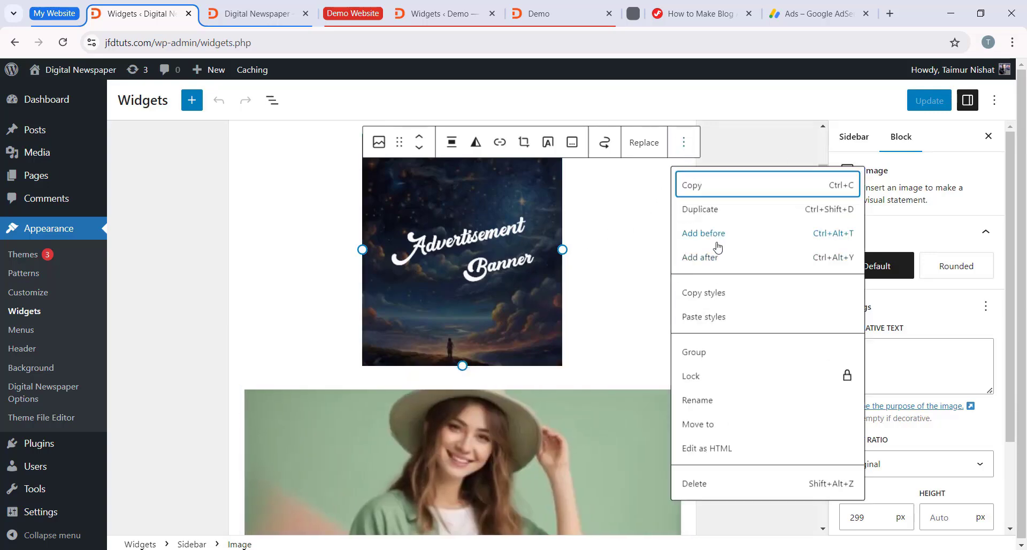
pyautogui.click(716, 257)
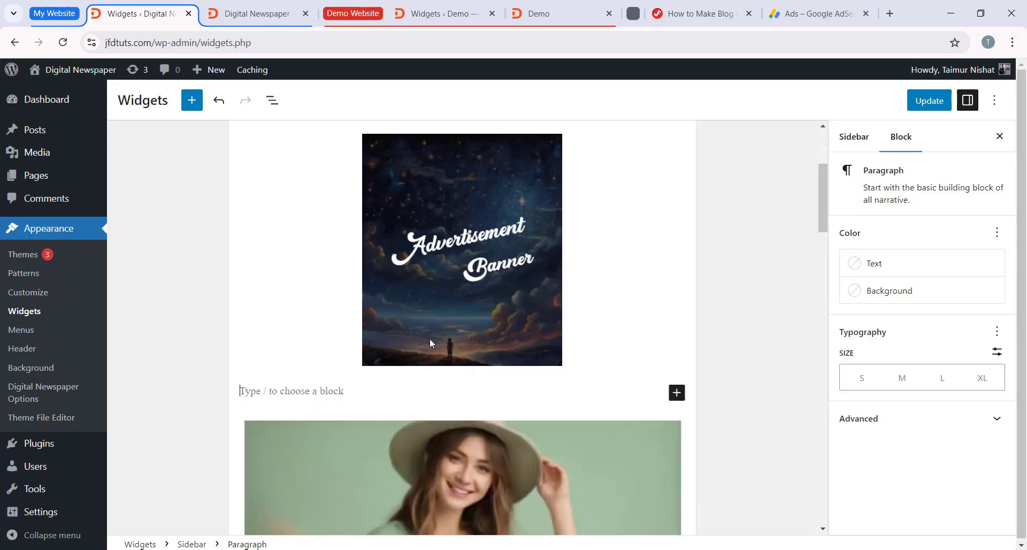
pyautogui.click(677, 393)
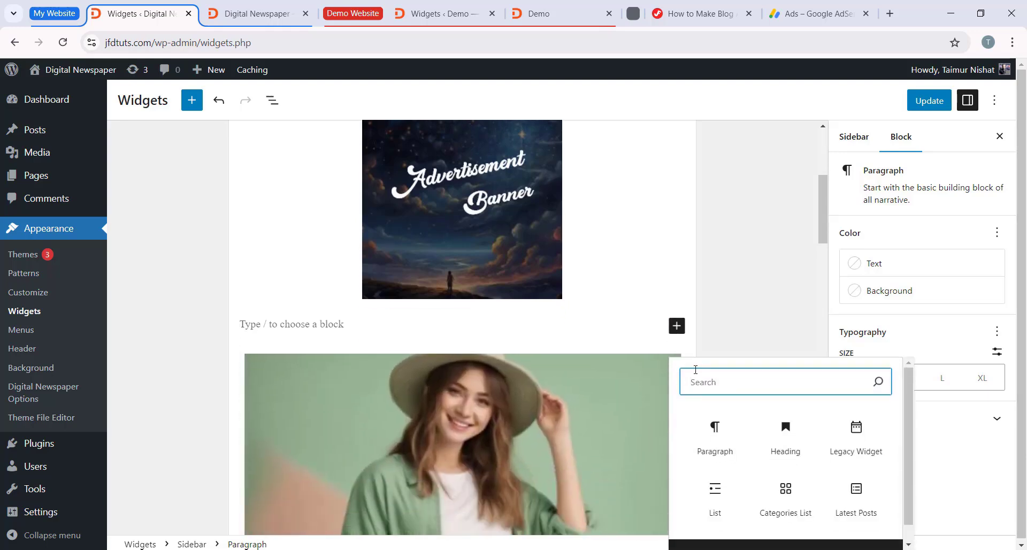
pyautogui.write('html')
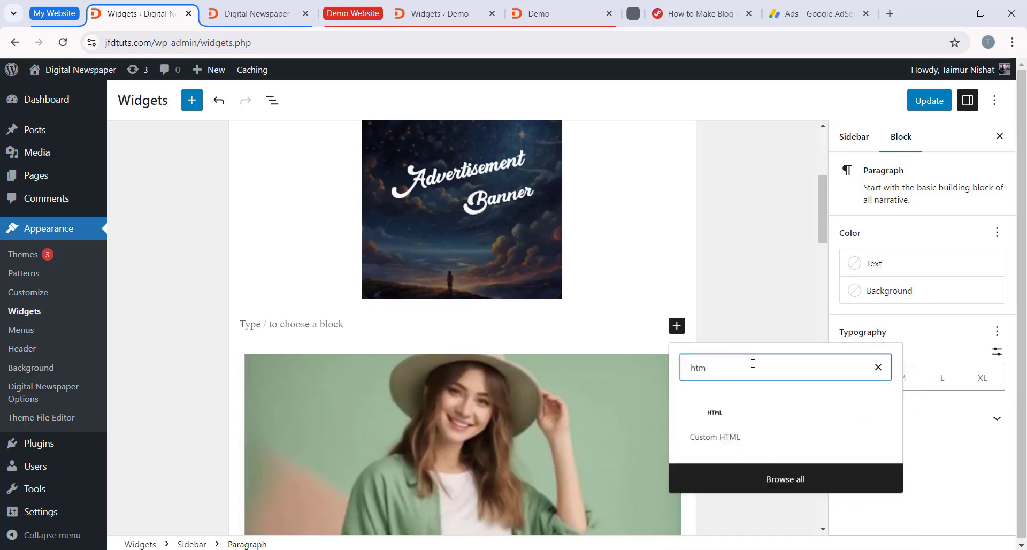
pyautogui.click(725, 438)
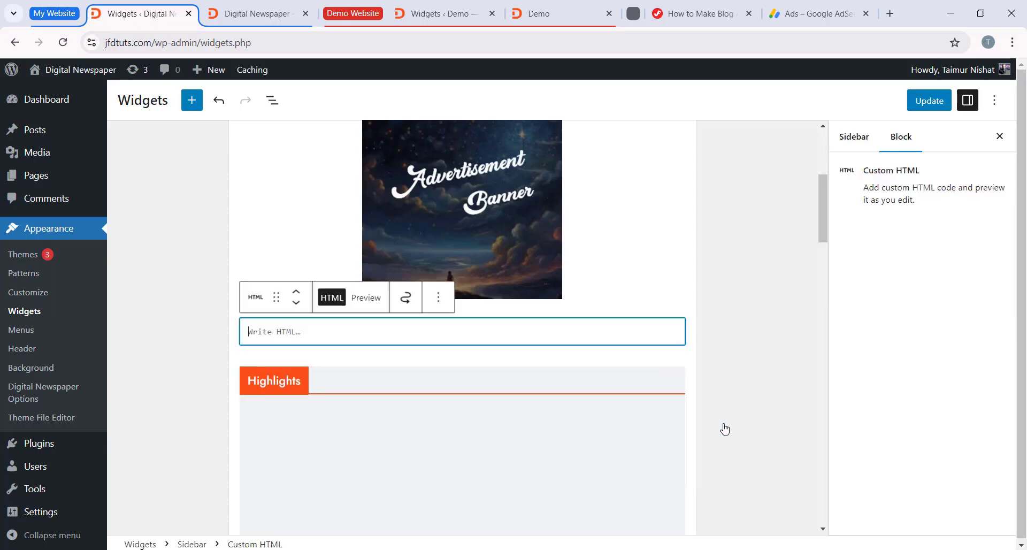
# Step: Paste the copied mysidebarad code into the Custom HTML block and save the widget changes
pyautogui.rightClick(309, 328)
pyautogui.click(329, 196)
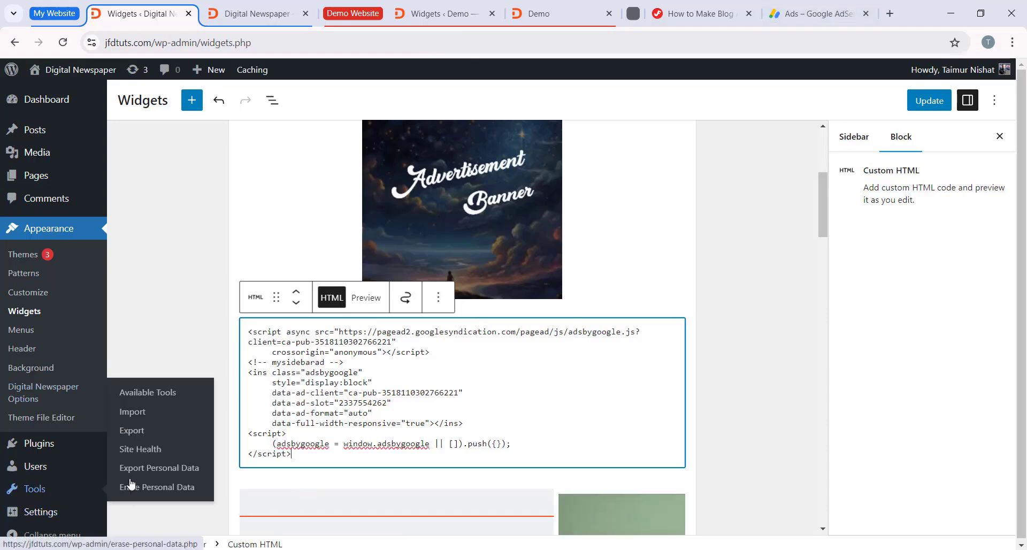
pyautogui.click(774, 275)
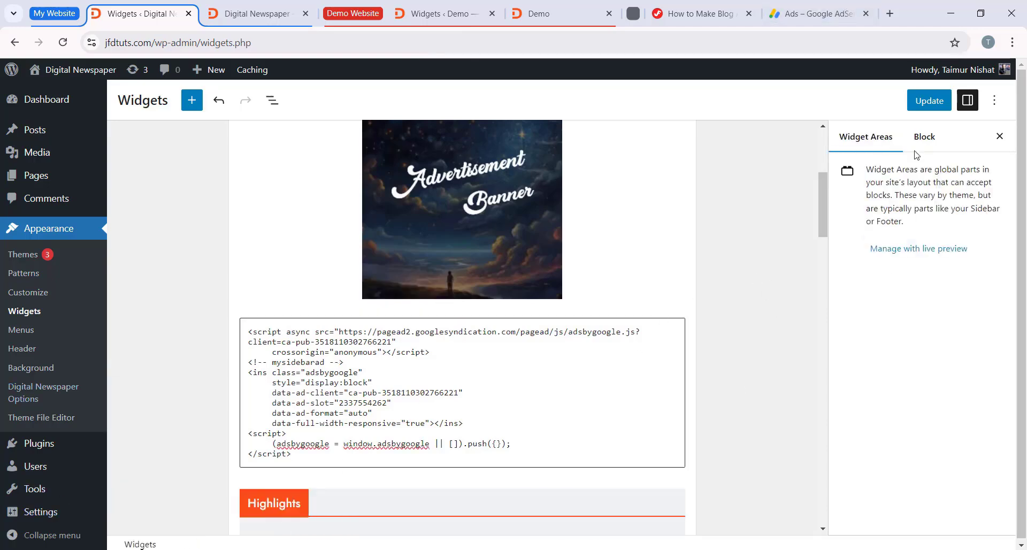
pyautogui.click(929, 100)
# Step: Reload the jfdtuts.com homepage and examine the ad space beneath the Advertisement Banner in the sidebar
pyautogui.click(265, 15)
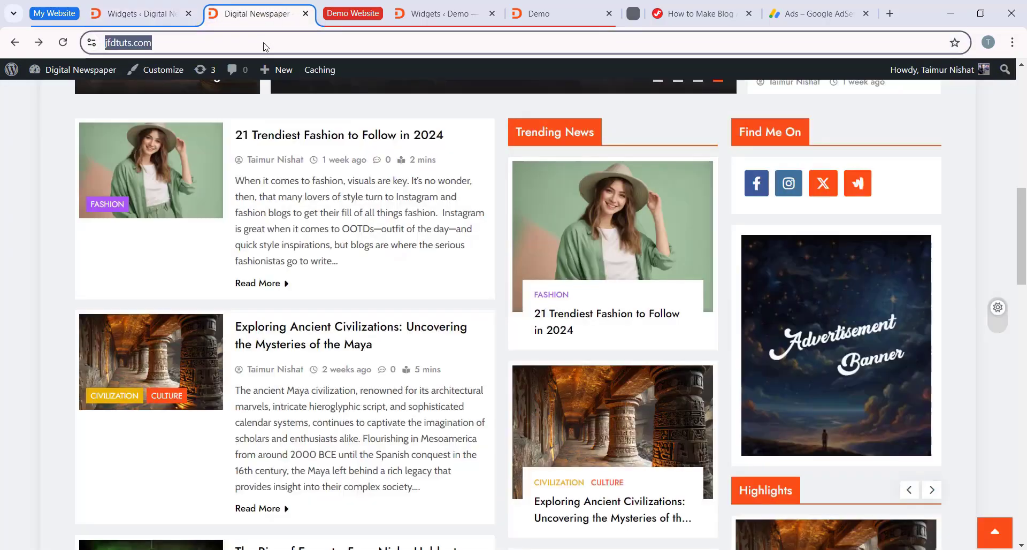
pyautogui.scroll(7, 167, 195)
pyautogui.click(63, 43)
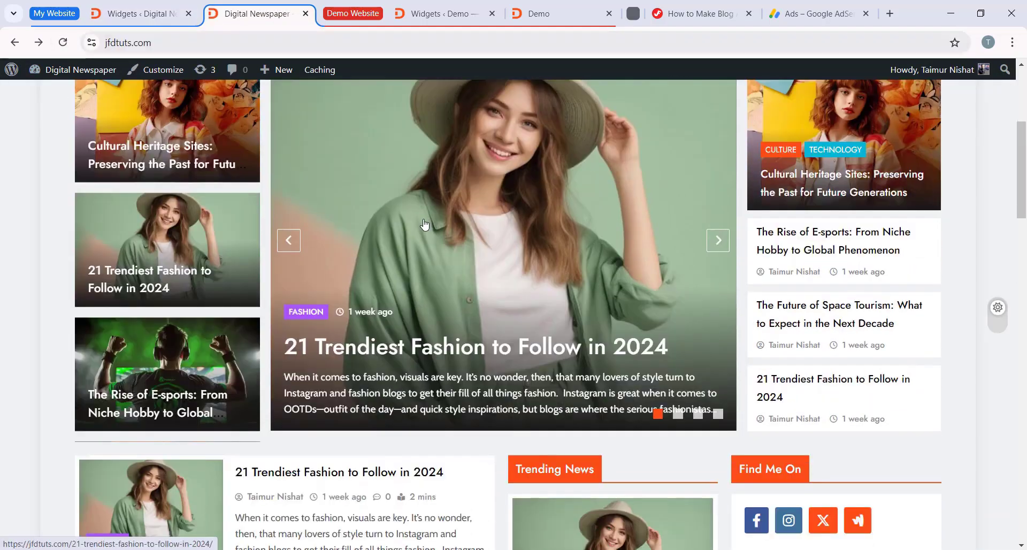
pyautogui.scroll(-15, 425, 223)
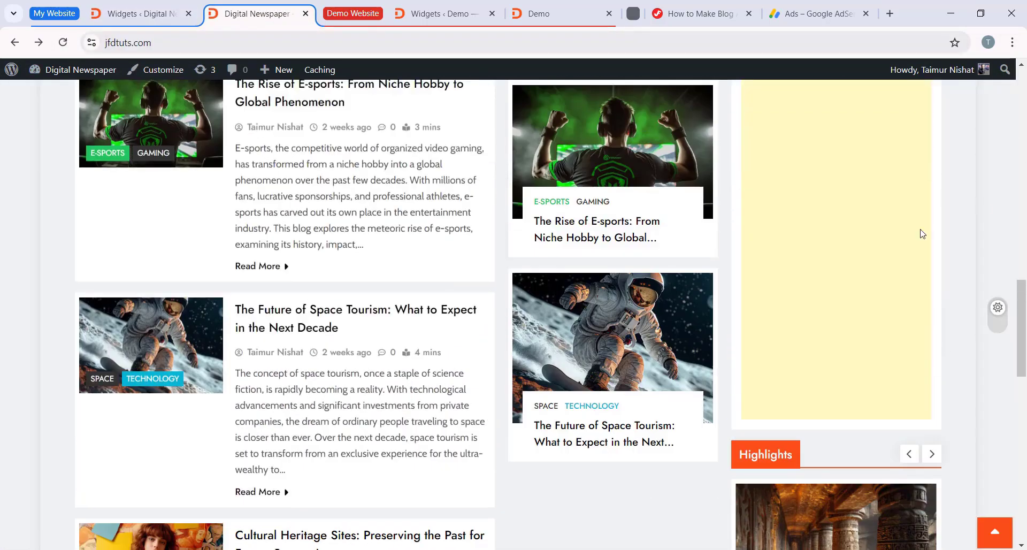
pyautogui.scroll(4, 922, 234)
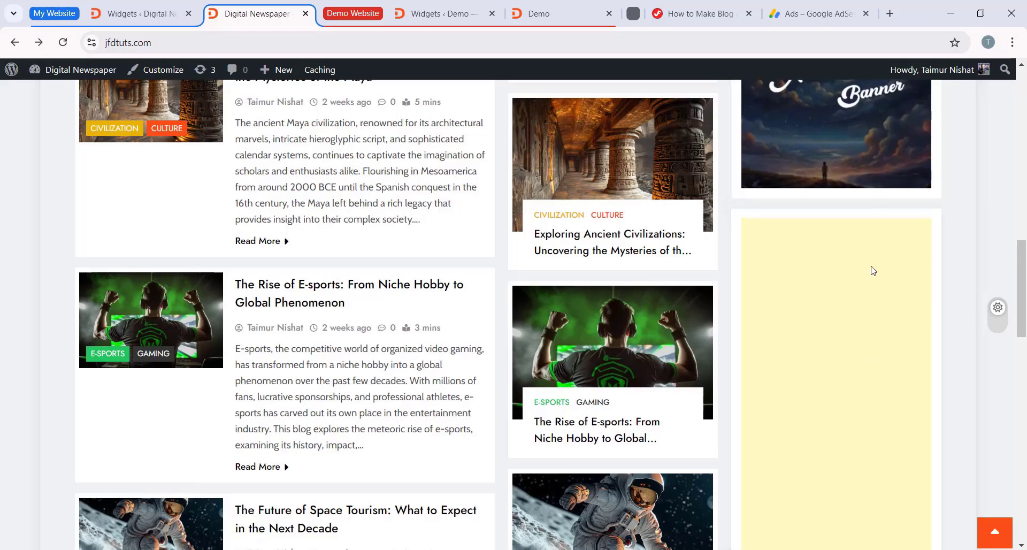
pyautogui.scroll(-5, 834, 276)
pyautogui.scroll(6, 844, 321)
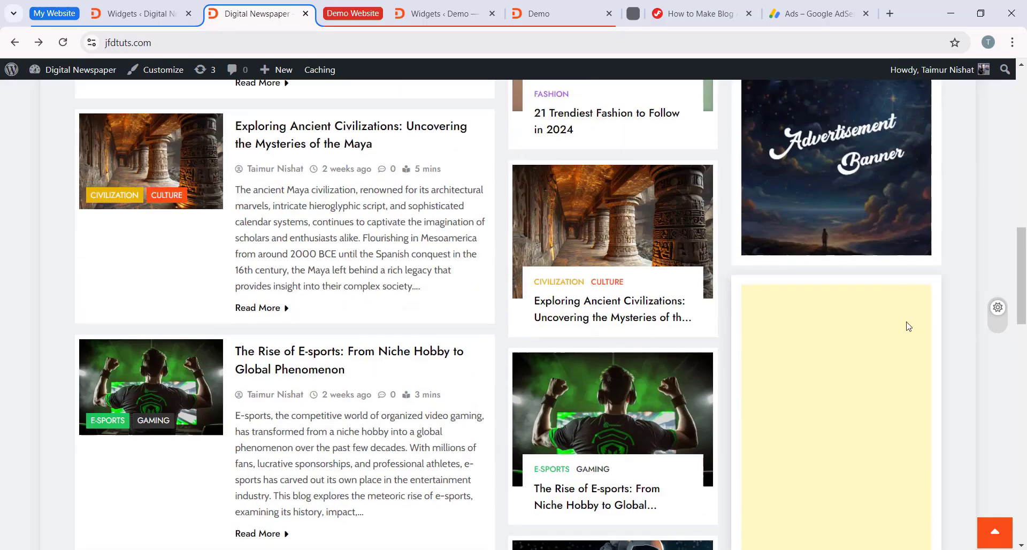
pyautogui.scroll(-5, 855, 321)
pyautogui.scroll(4, 813, 251)
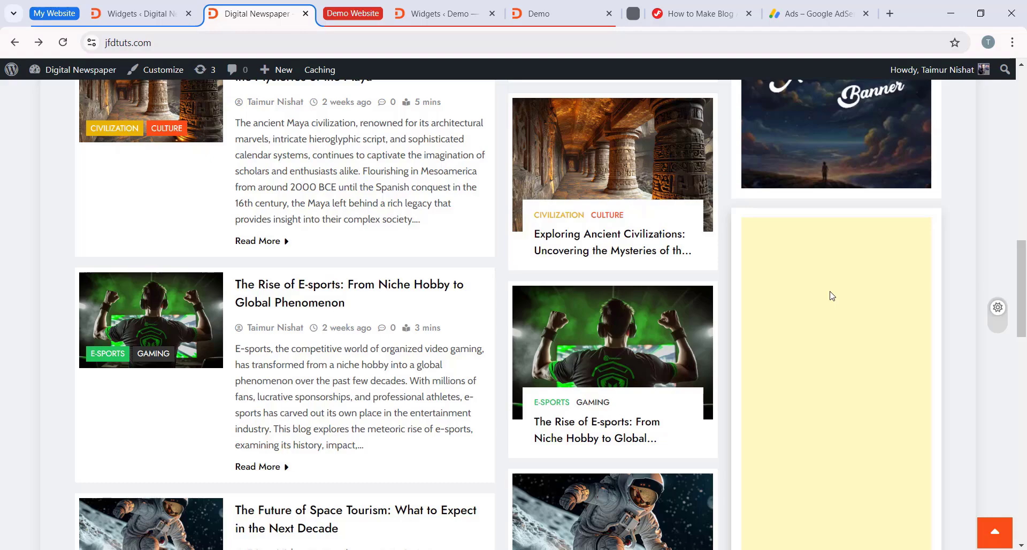
pyautogui.scroll(-4, 860, 299)
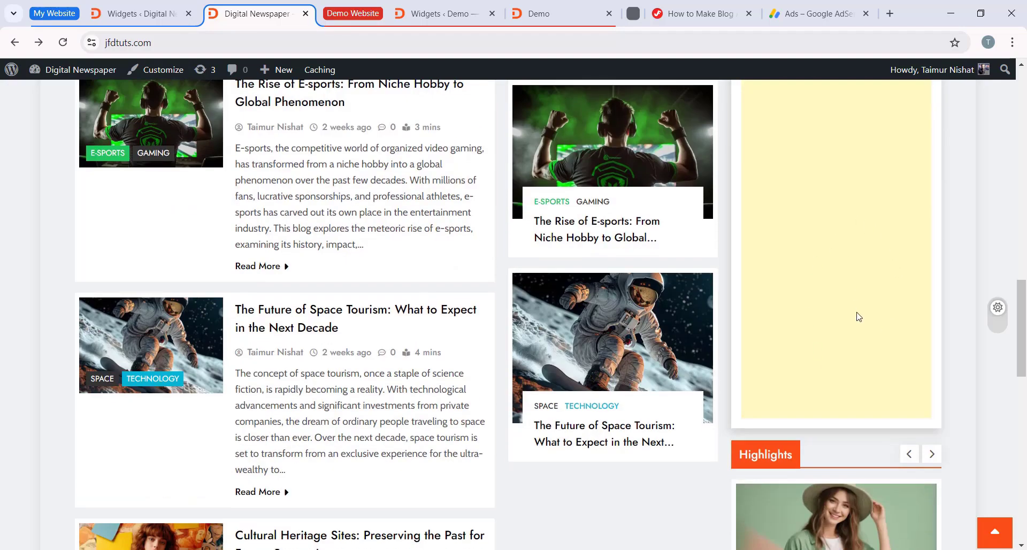
pyautogui.scroll(3, 880, 330)
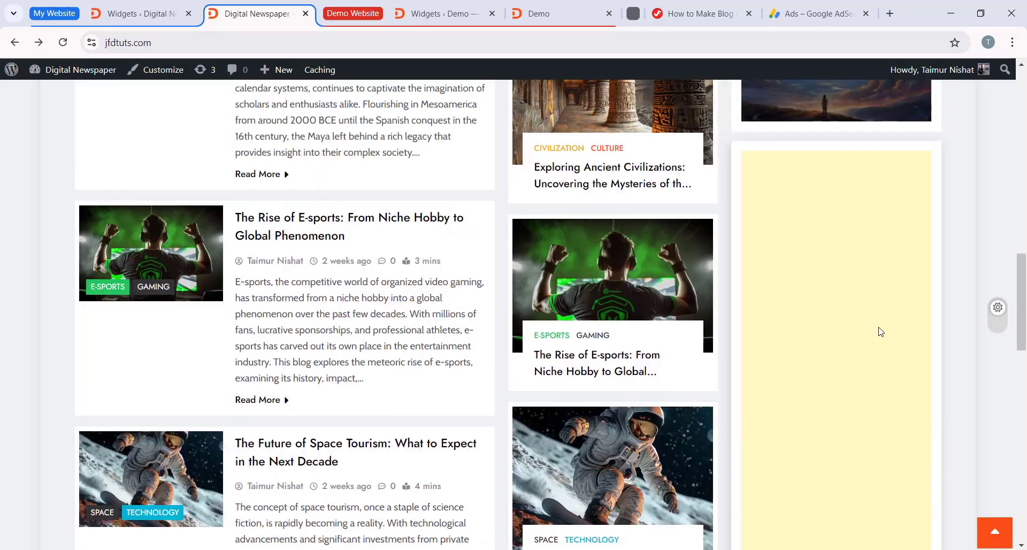
pyautogui.scroll(-4, 880, 332)
pyautogui.scroll(6, 802, 305)
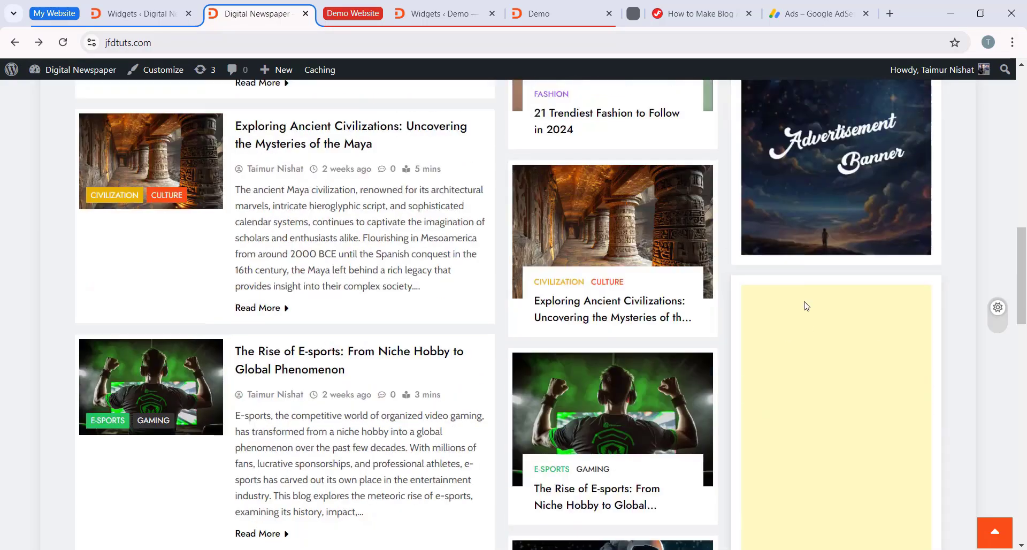
pyautogui.scroll(-5, 869, 357)
pyautogui.scroll(4, 775, 280)
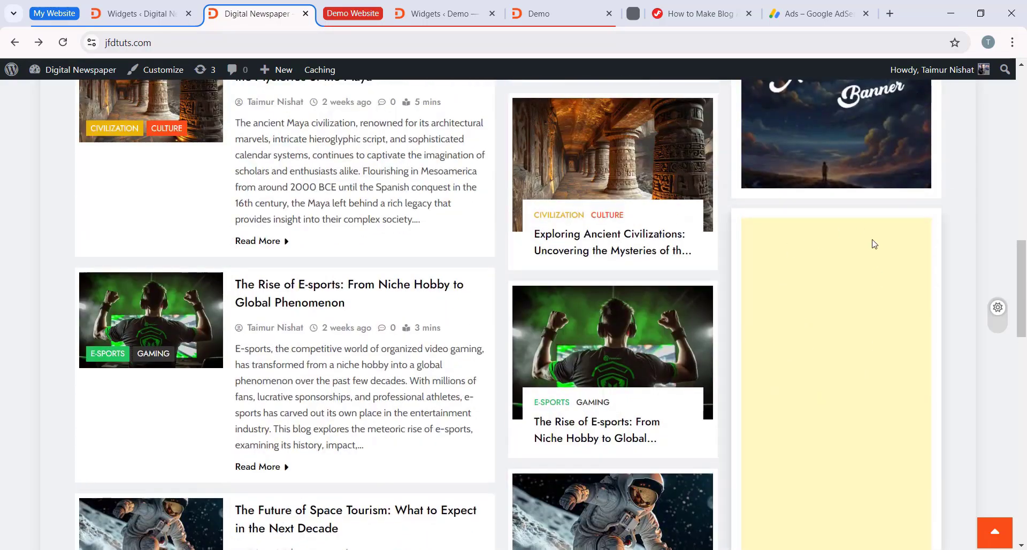
pyautogui.scroll(-3, 829, 338)
pyautogui.scroll(4, 862, 293)
pyautogui.scroll(-3, 850, 294)
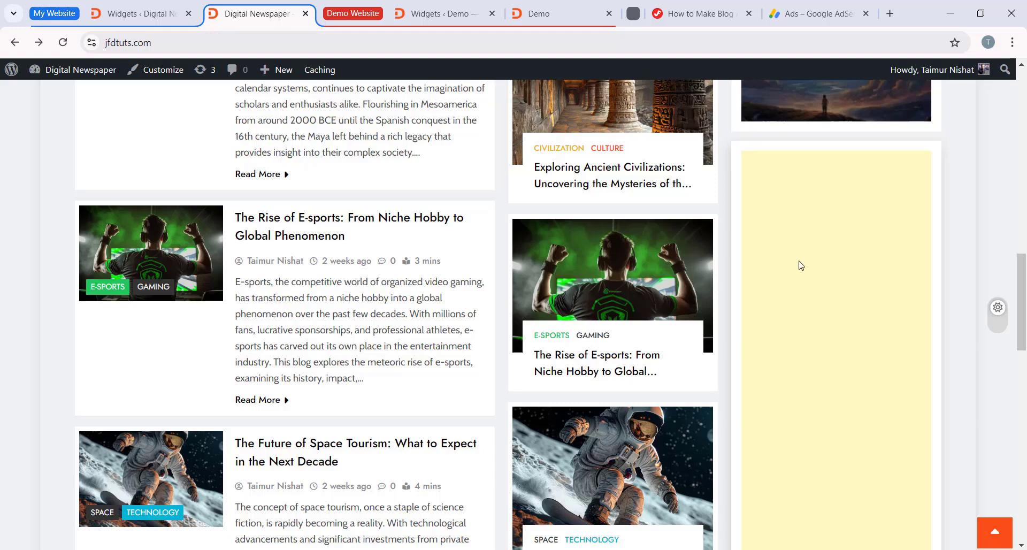
pyautogui.scroll(10, 801, 266)
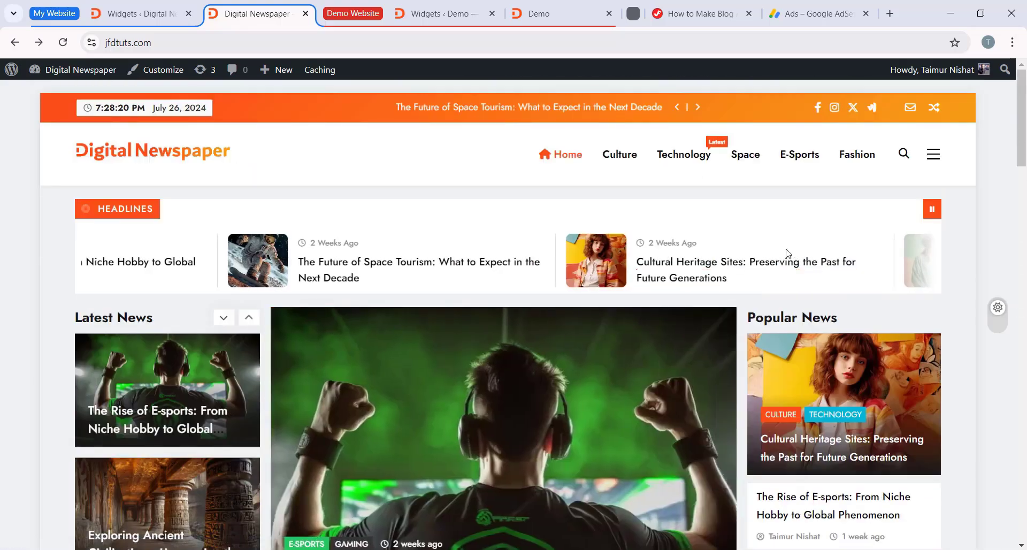
pyautogui.scroll(-8, 696, 257)
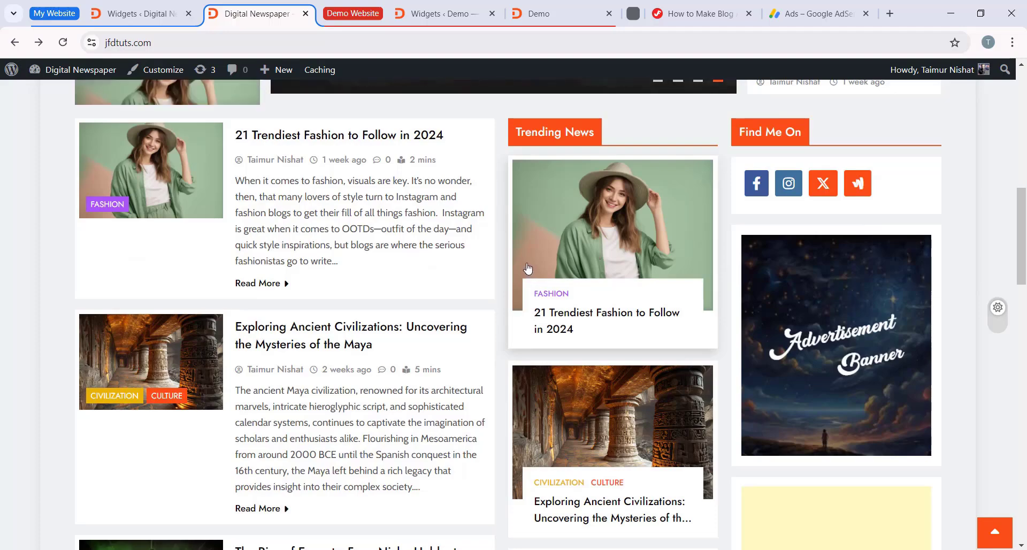
pyautogui.scroll(-2, 487, 251)
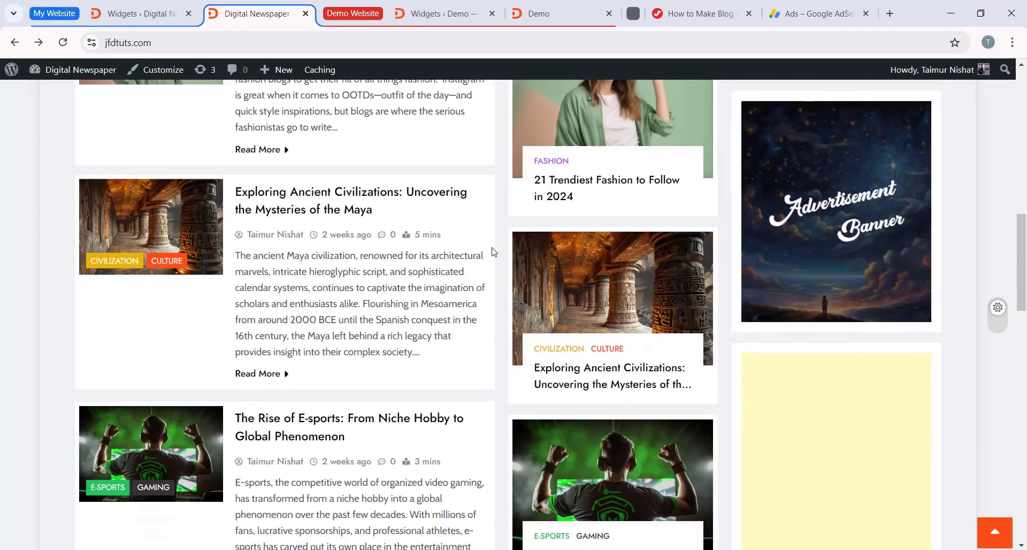
pyautogui.scroll(-2, 481, 262)
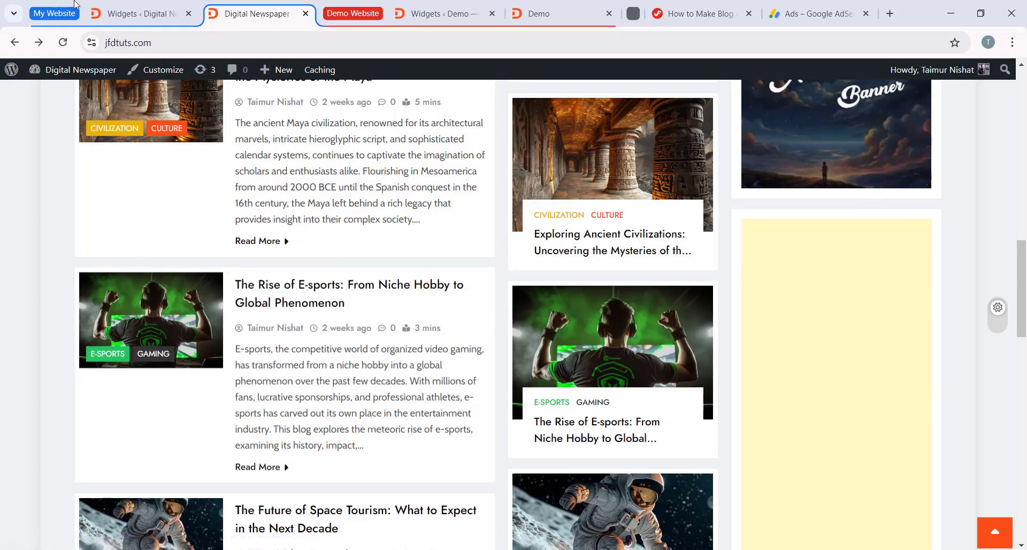
# Step: Open the WordPress plugin installer and search the plugin directory for "google ads inserter"
pyautogui.click(139, 13)
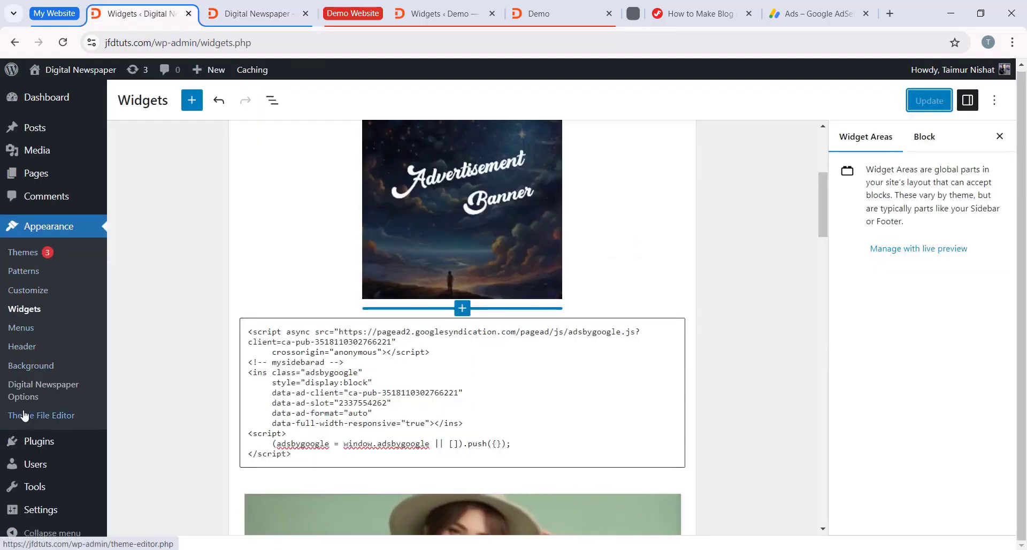
pyautogui.moveTo(41, 451)
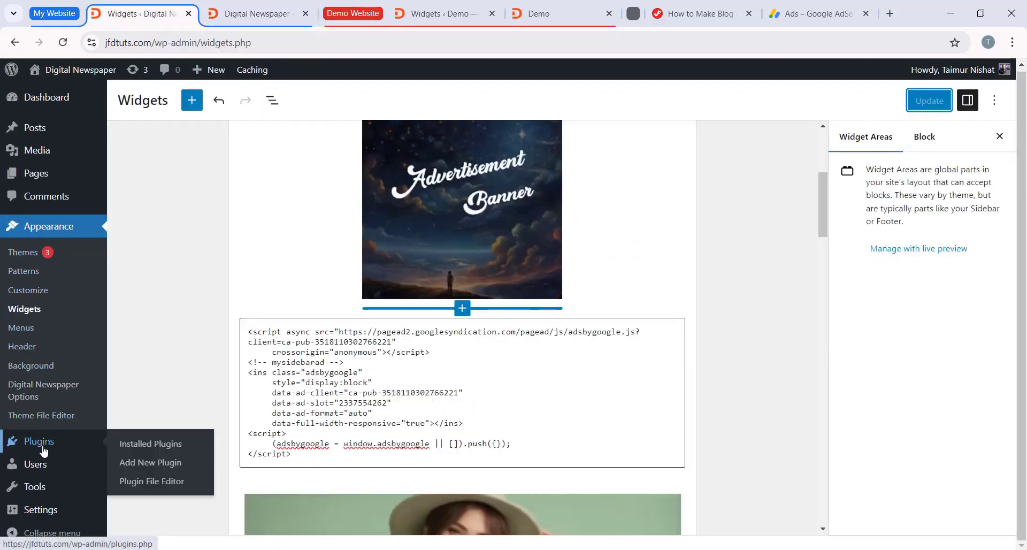
pyautogui.click(151, 465)
pyautogui.click(856, 228)
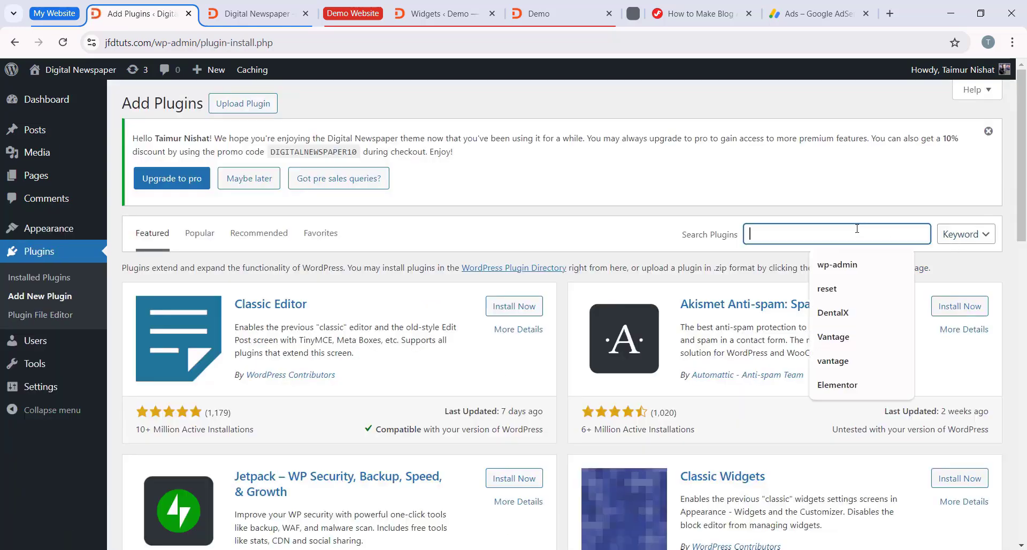
pyautogui.write('google ads')
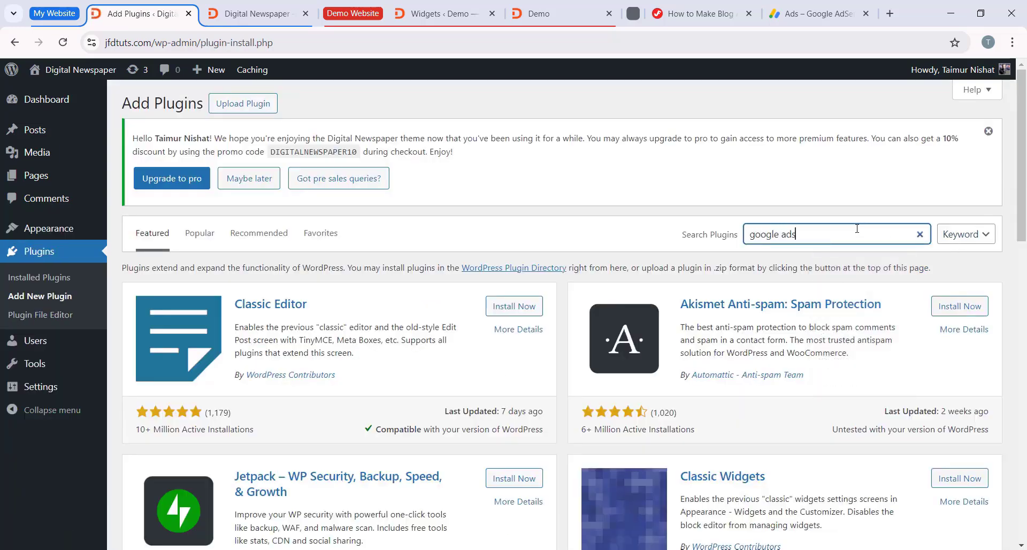
pyautogui.write(' inserter')
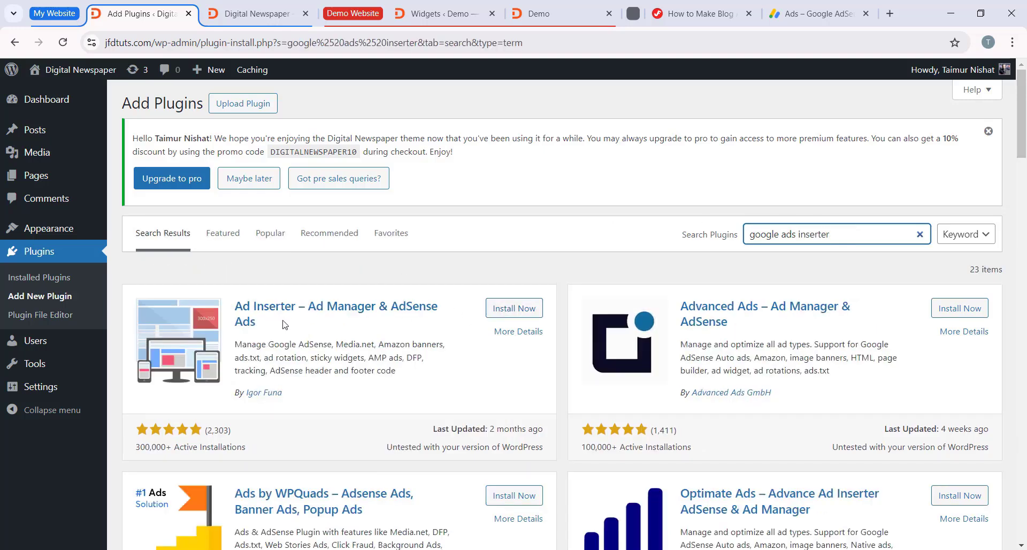
# Step: Install and activate the Ad Inserter – Ad Manager & AdSense Ads plugin
pyautogui.moveTo(330, 399); pyautogui.dragTo(235, 400)
pyautogui.click(370, 397)
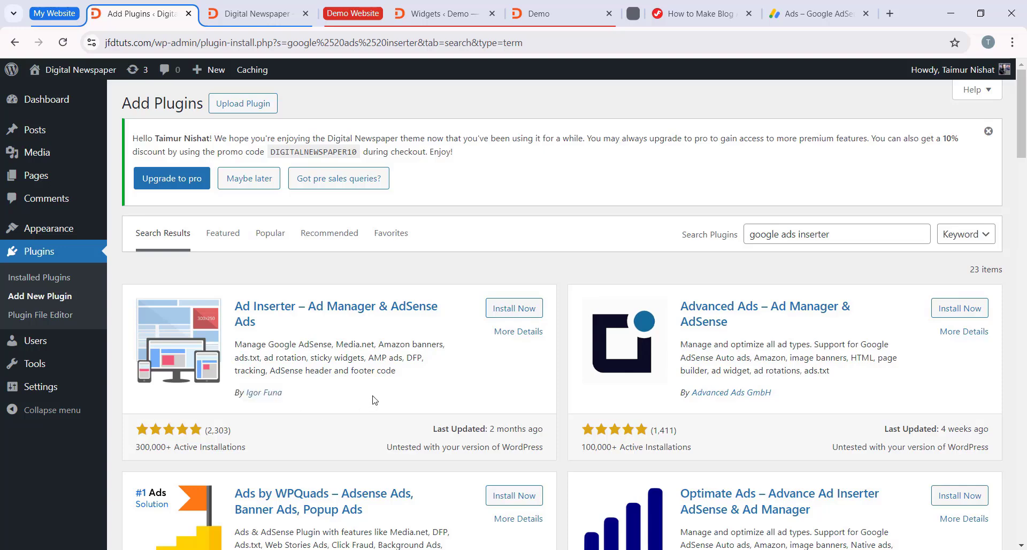
pyautogui.scroll(-2, 642, 321)
pyautogui.scroll(2, 535, 318)
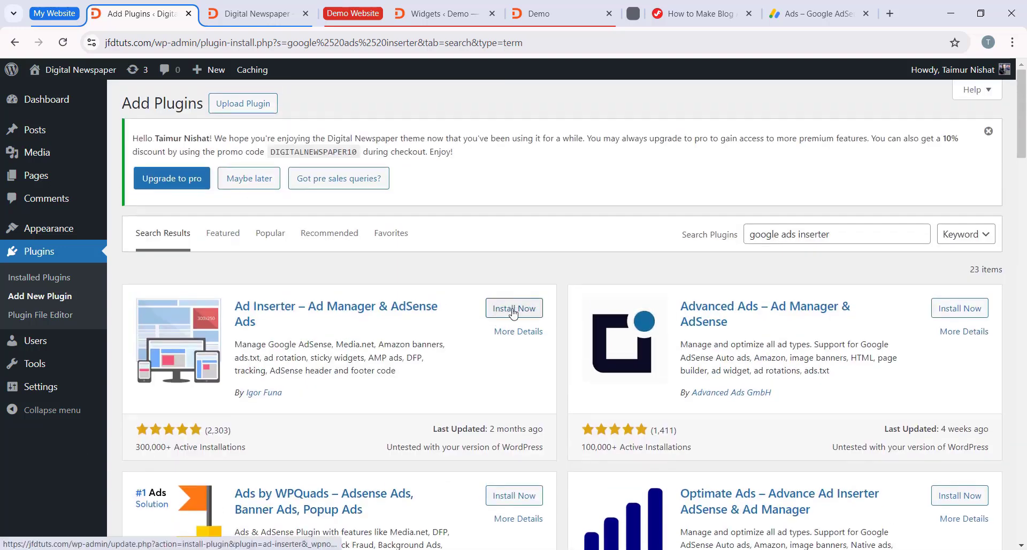
pyautogui.click(513, 309)
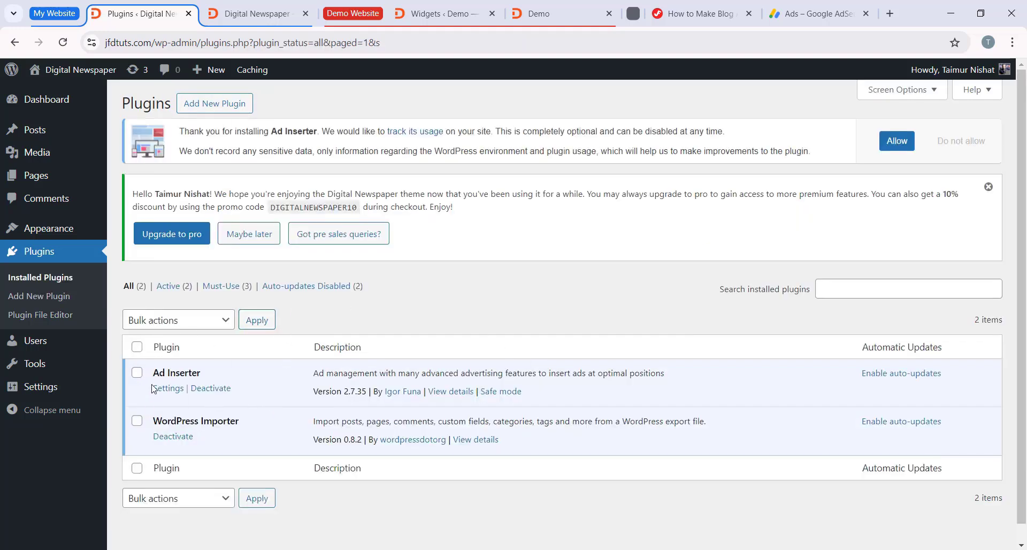
# Step: Open the Ad Inserter plugin's settings and bring up its editor for the ads.txt file
pyautogui.click(168, 386)
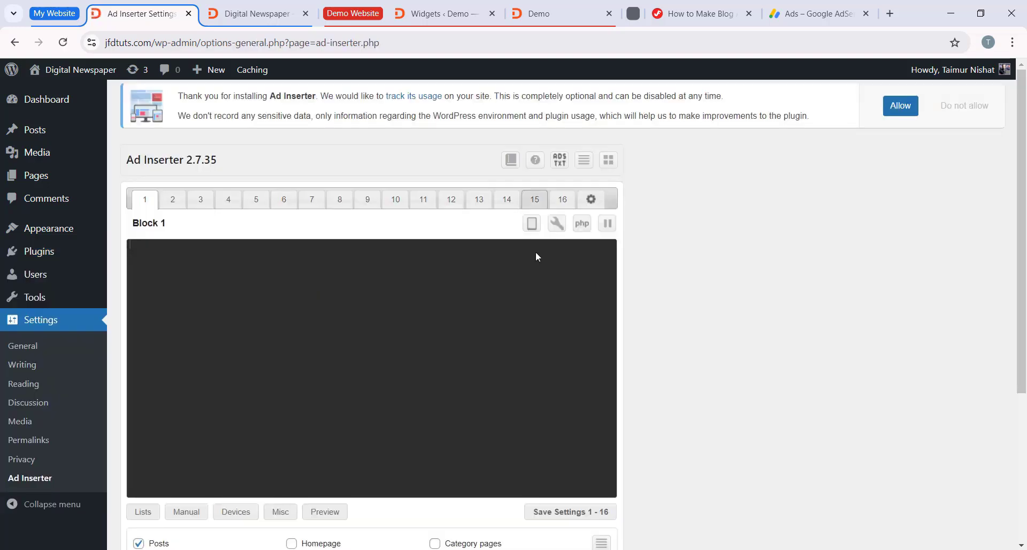
pyautogui.scroll(-2, 314, 202)
pyautogui.scroll(2, 654, 296)
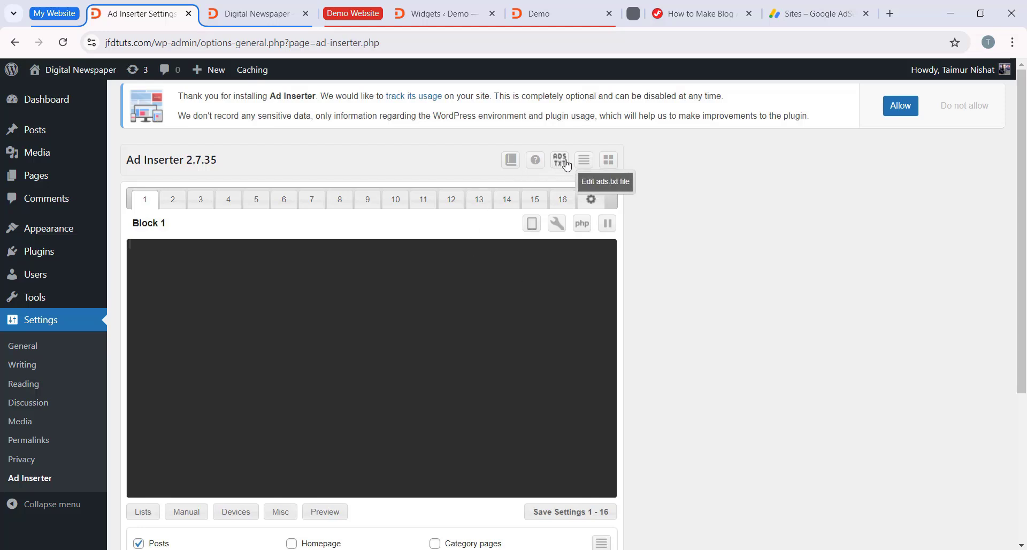
pyautogui.click(560, 163)
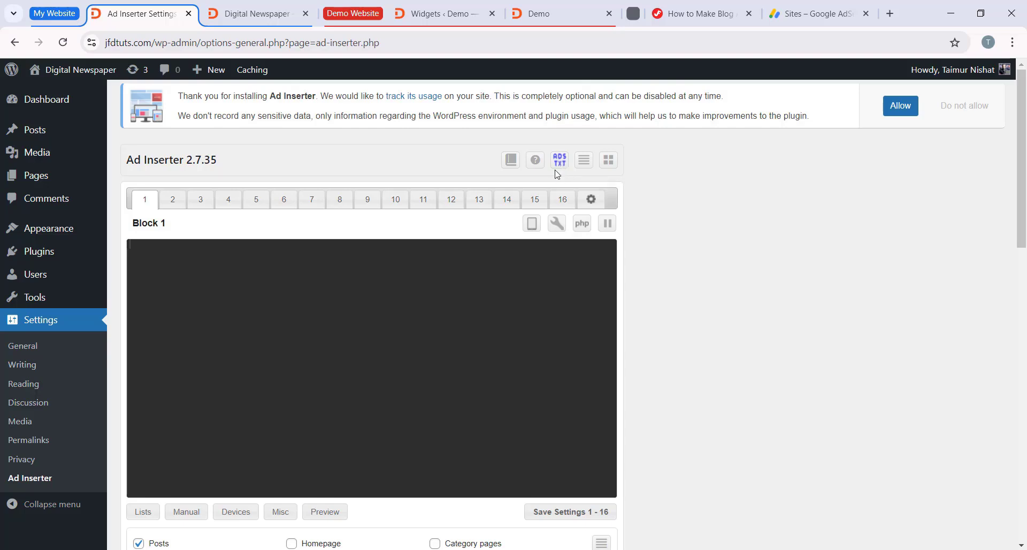
pyautogui.scroll(-8, 493, 298)
pyautogui.scroll(-1, 477, 329)
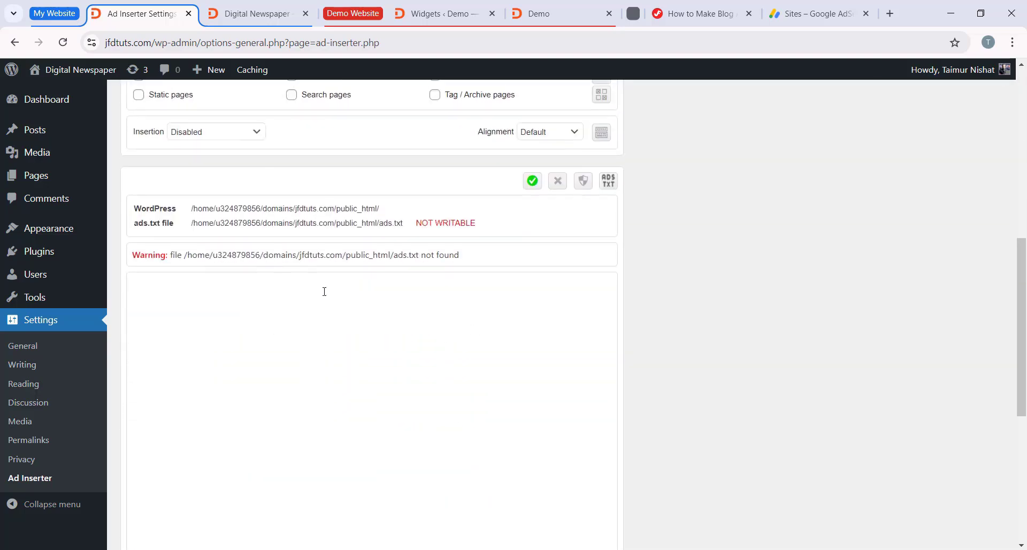
pyautogui.click(314, 304)
pyautogui.scroll(-2, 201, 348)
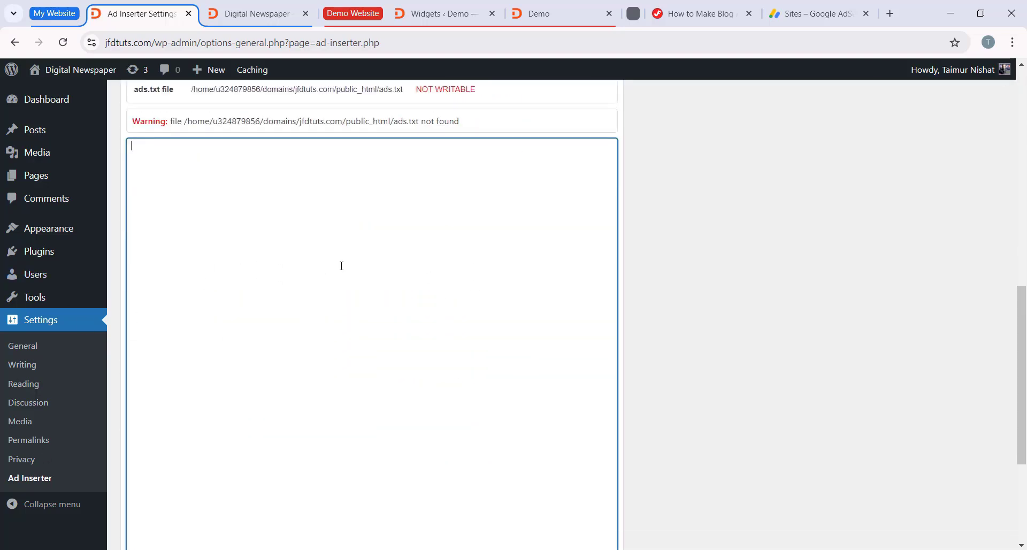
pyautogui.scroll(2, 234, 361)
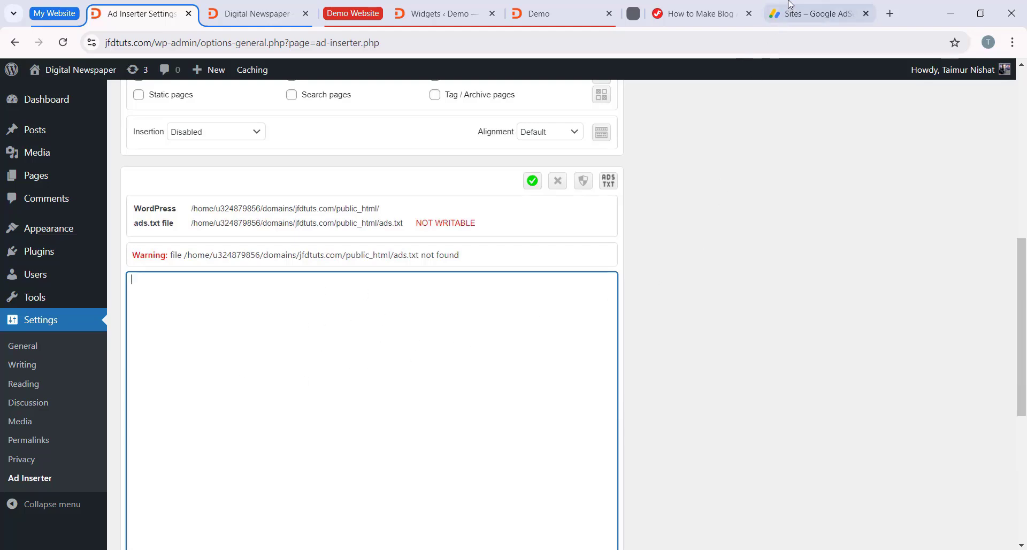
# Step: Switch to Google AdSense and copy the Ads.txt snippet from the site ownership verification of jfdtuts.com
pyautogui.click(811, 13)
pyautogui.click(98, 202)
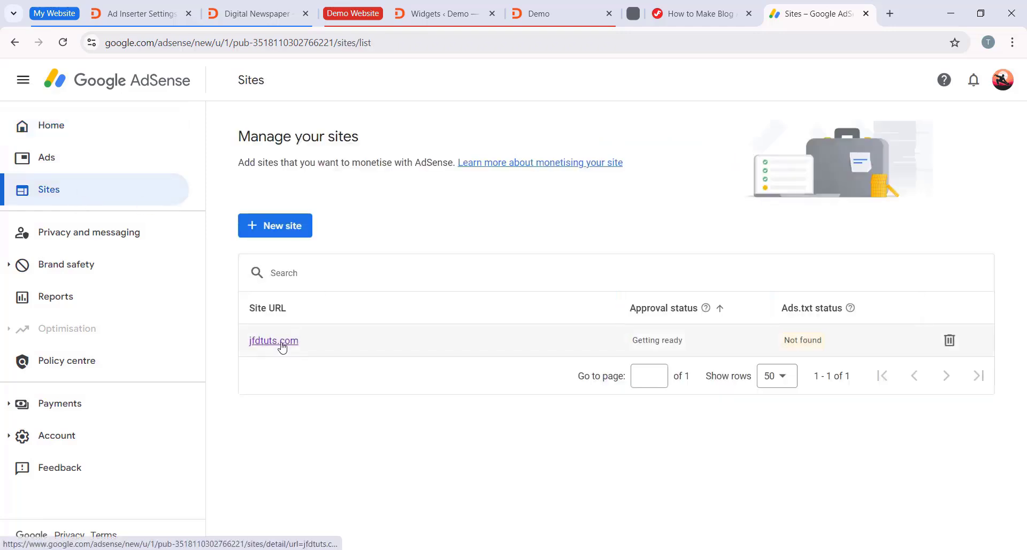
pyautogui.click(274, 348)
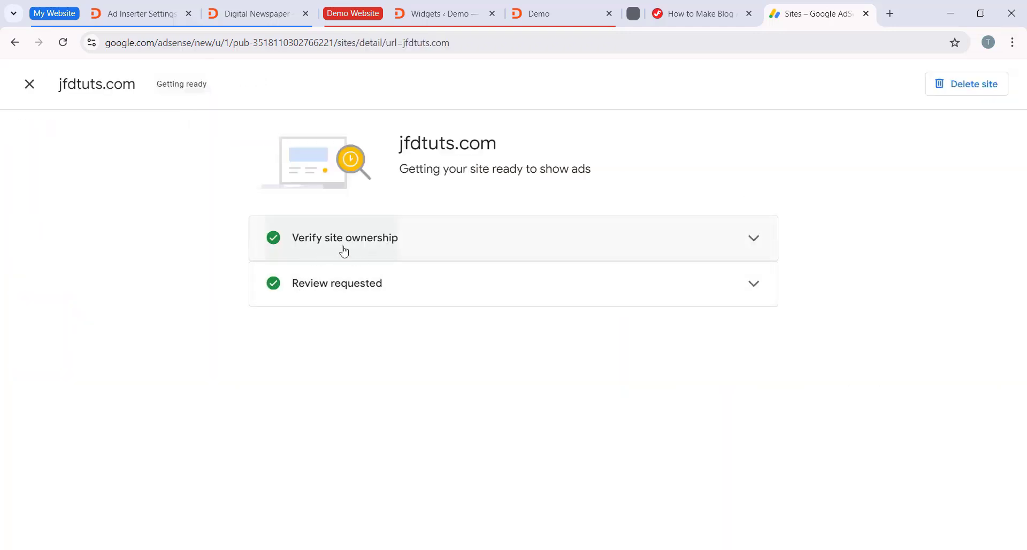
pyautogui.click(748, 246)
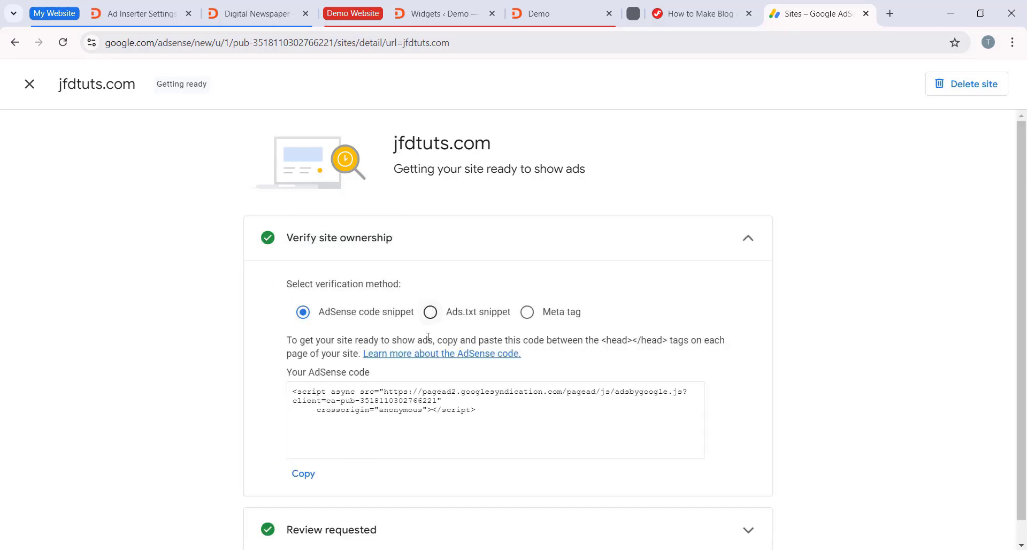
pyautogui.scroll(-2, 334, 331)
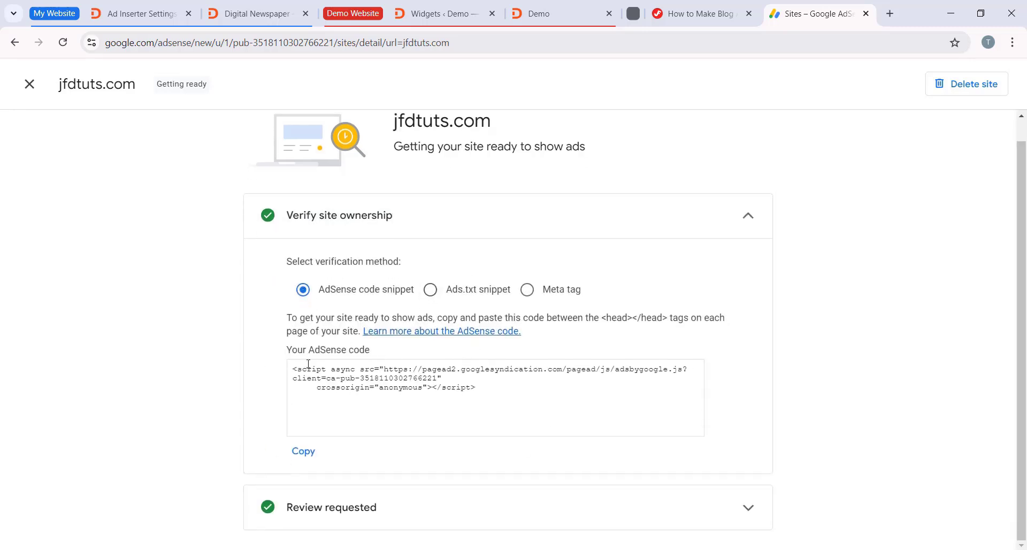
pyautogui.moveTo(293, 366); pyautogui.dragTo(511, 387)
pyautogui.click(467, 421)
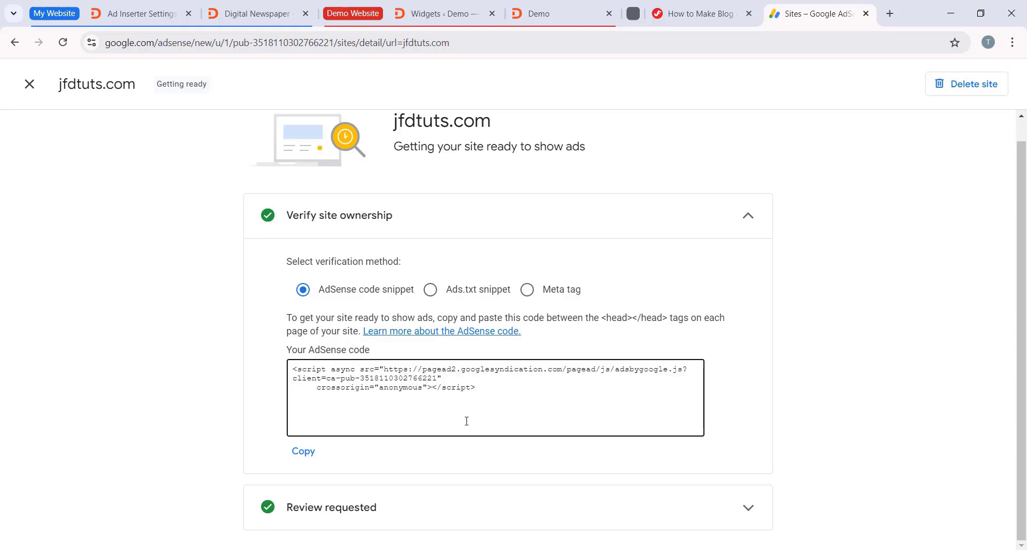
pyautogui.click(476, 293)
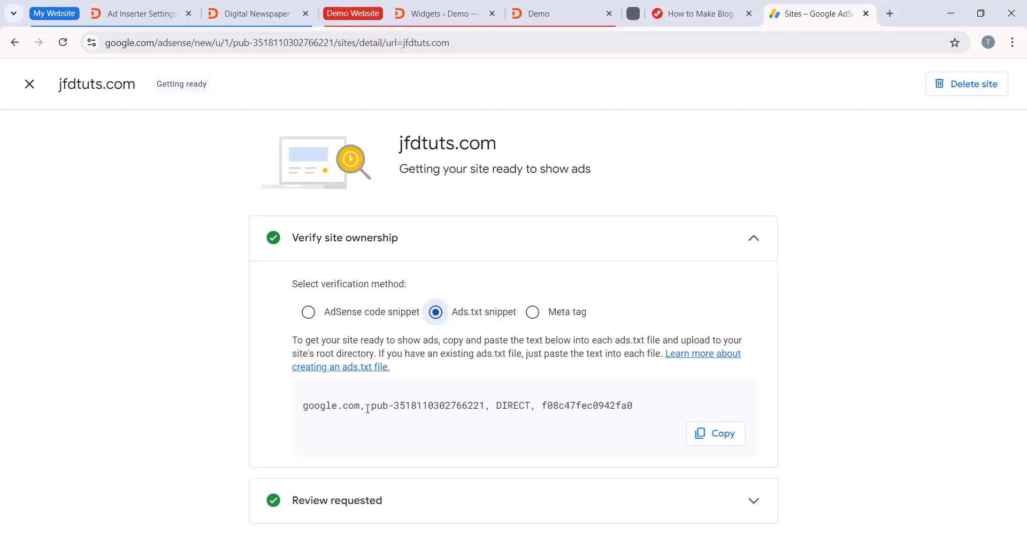
pyautogui.click(711, 435)
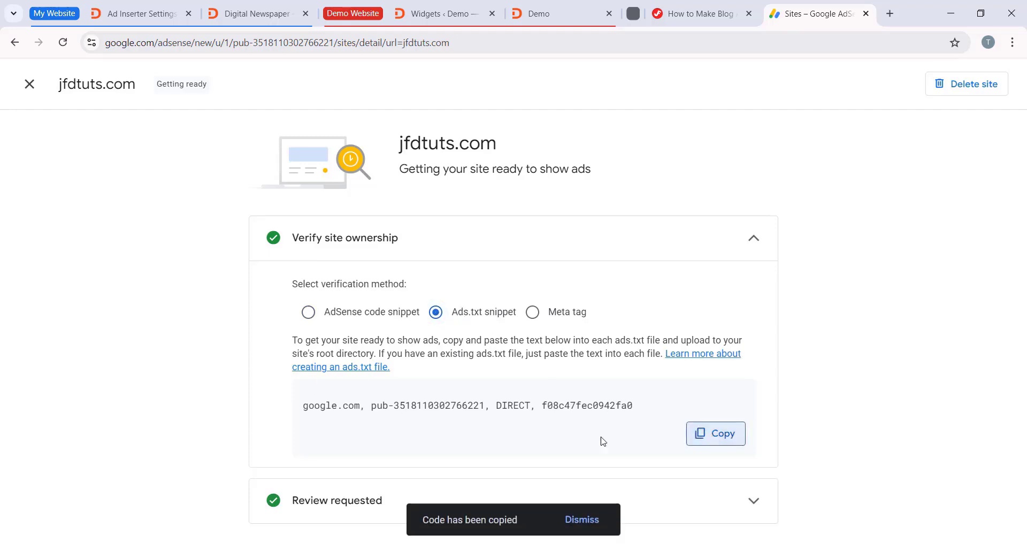
# Step: Switch back to WordPress, paste the copied snippet into Ad Inserter's ads.txt editor and save the file
pyautogui.click(112, 2)
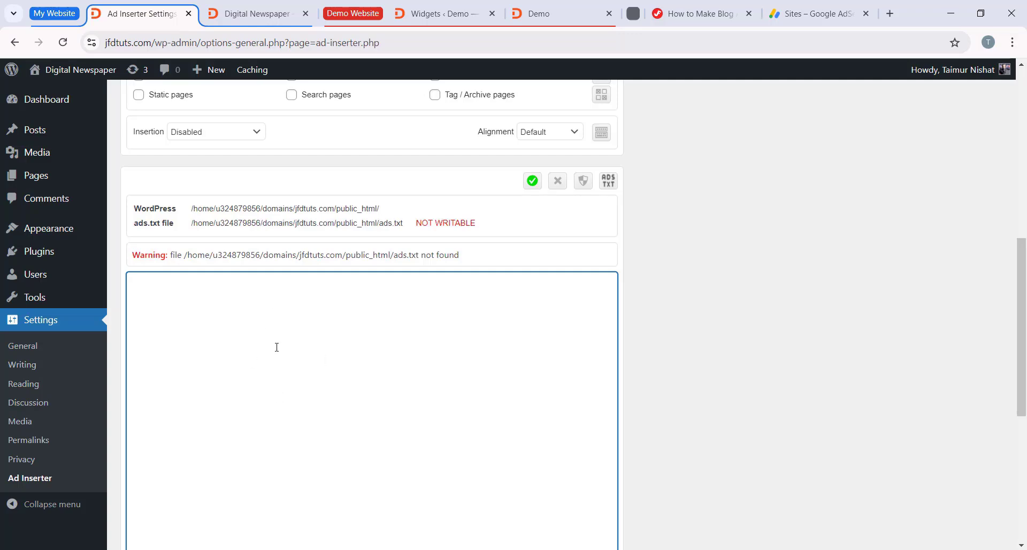
pyautogui.rightClick(277, 347)
pyautogui.click(308, 213)
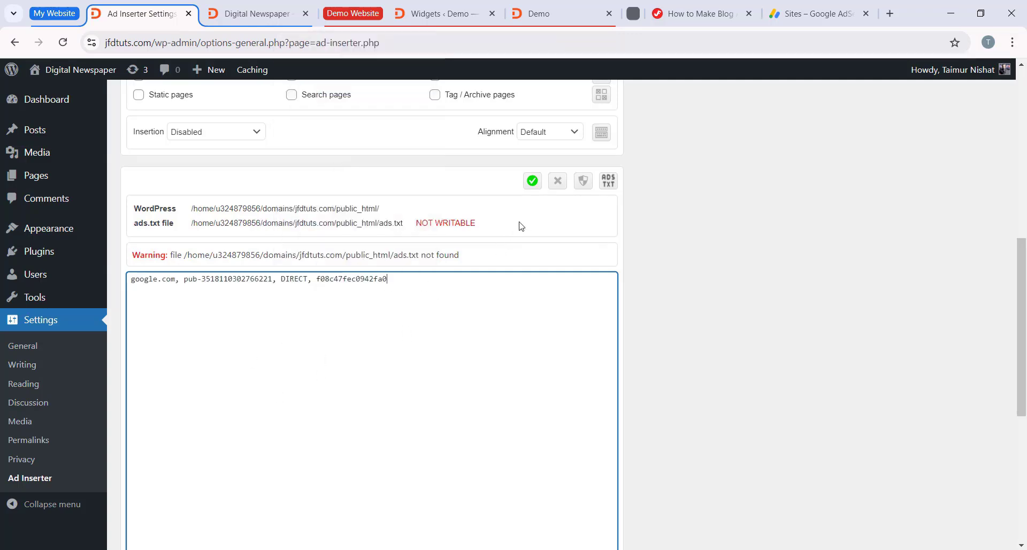
pyautogui.click(533, 180)
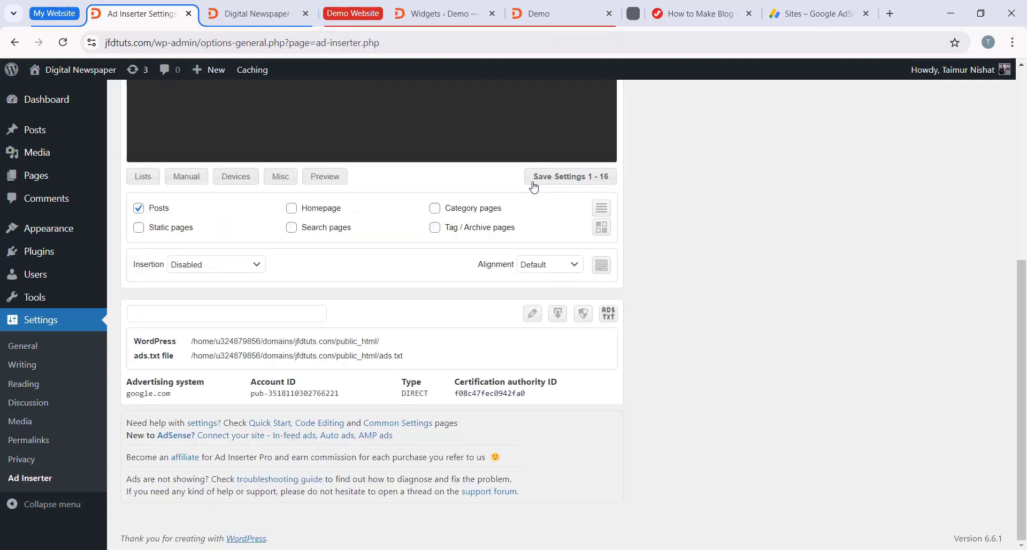
pyautogui.moveTo(128, 378); pyautogui.dragTo(603, 396)
pyautogui.click(583, 399)
pyautogui.scroll(4, 266, 385)
pyautogui.scroll(6, 737, 317)
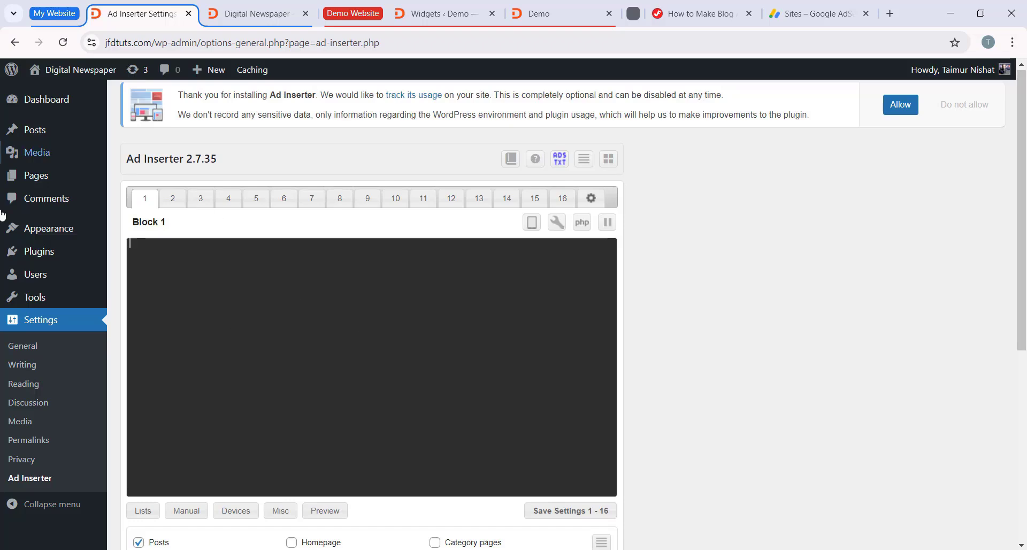
# Step: In Google AdSense, open the code of the existing mysidebarad display ad unit and copy its HTML version
pyautogui.click(815, 14)
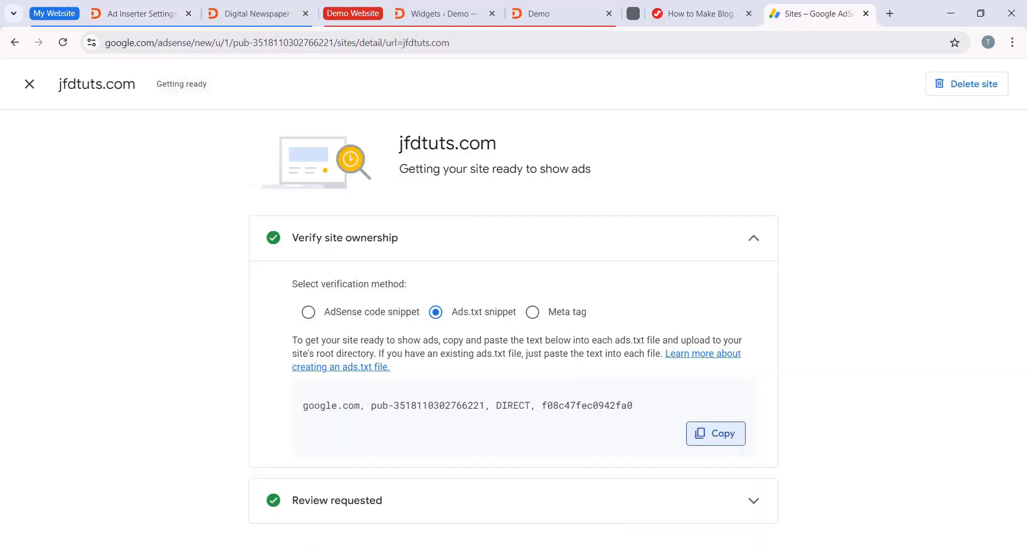
pyautogui.click(29, 84)
pyautogui.click(82, 159)
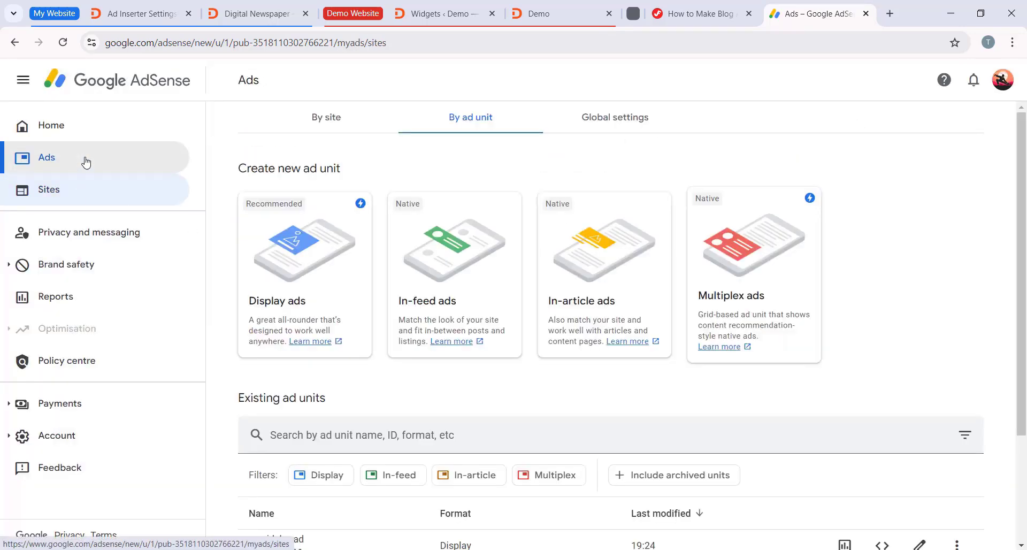
pyautogui.click(468, 128)
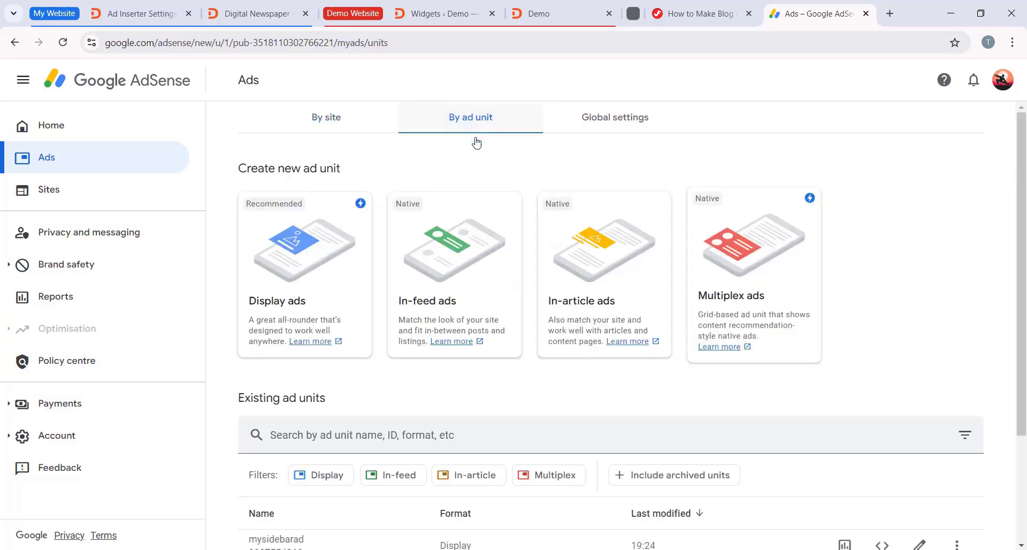
pyautogui.scroll(-3, 363, 395)
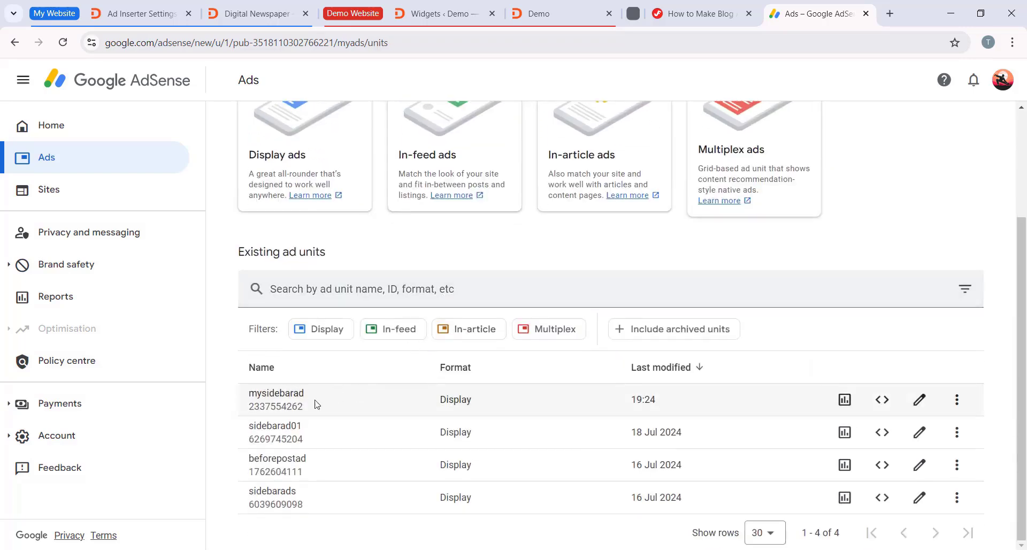
pyautogui.click(883, 400)
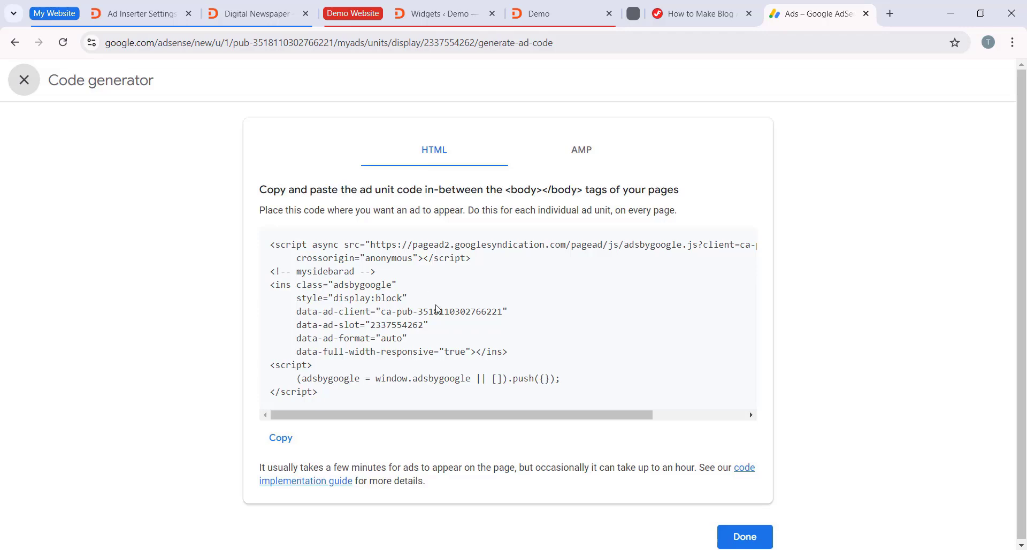
pyautogui.click(280, 437)
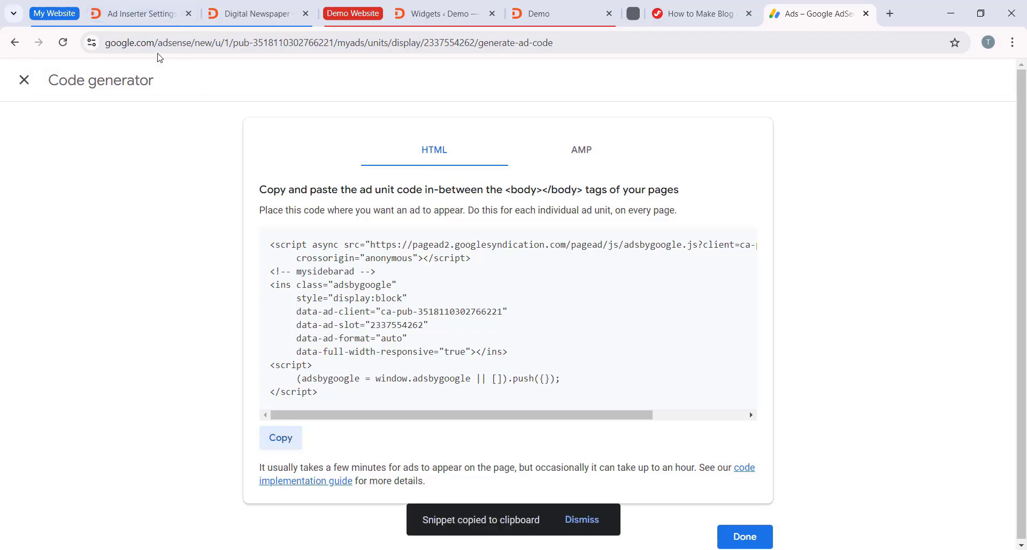
# Step: Switch back to WordPress, paste the copied mysidebarad code into Ad Inserter's Block 1 and save the settings
pyautogui.click(140, 14)
pyautogui.rightClick(306, 289)
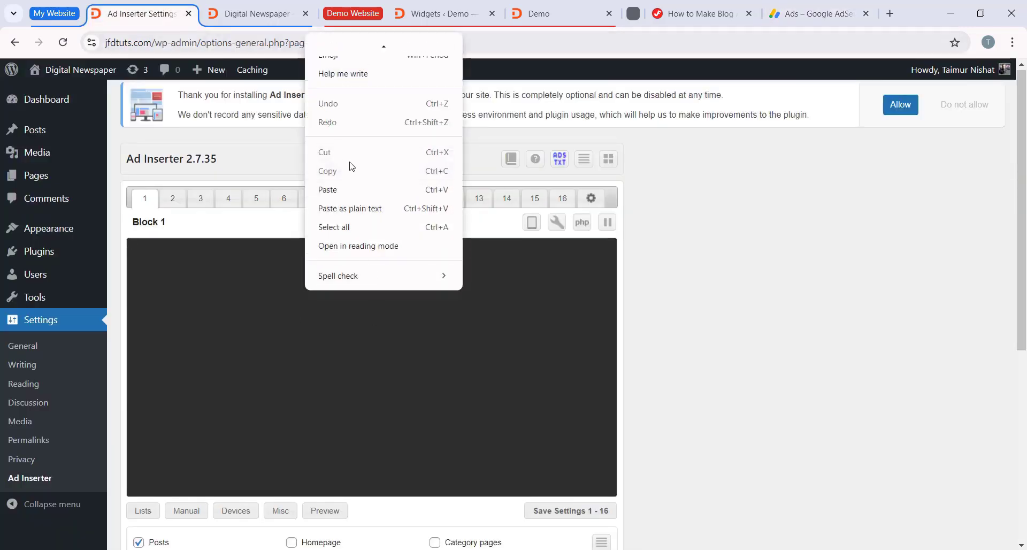
pyautogui.click(348, 195)
pyautogui.scroll(-3, 438, 412)
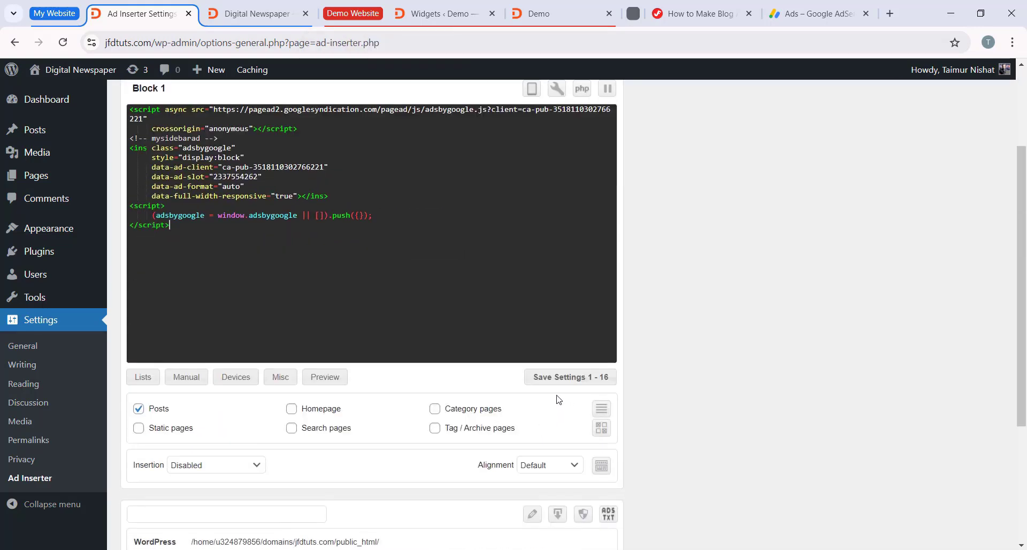
pyautogui.click(561, 378)
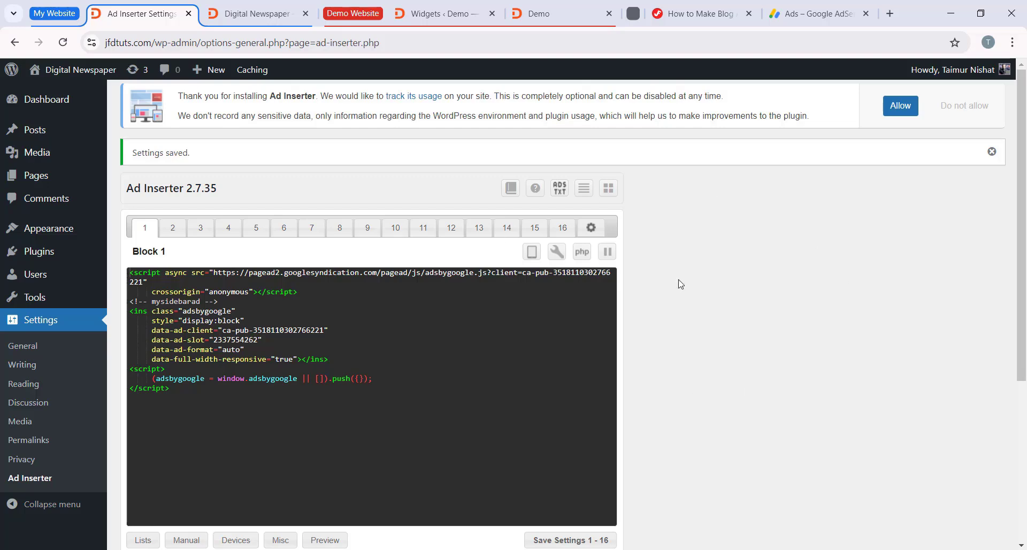
# Step: Review Block 1's page-type and insertion options, and display the list of available ad positions for the current theme
pyautogui.scroll(-3, 463, 374)
pyautogui.scroll(3, 658, 301)
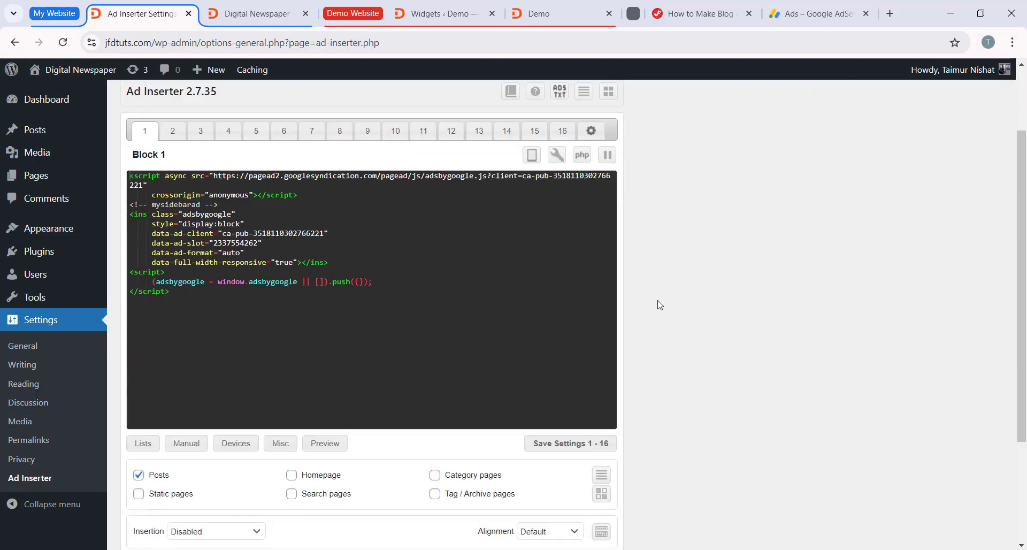
pyautogui.scroll(-3, 576, 253)
pyautogui.scroll(3, 303, 293)
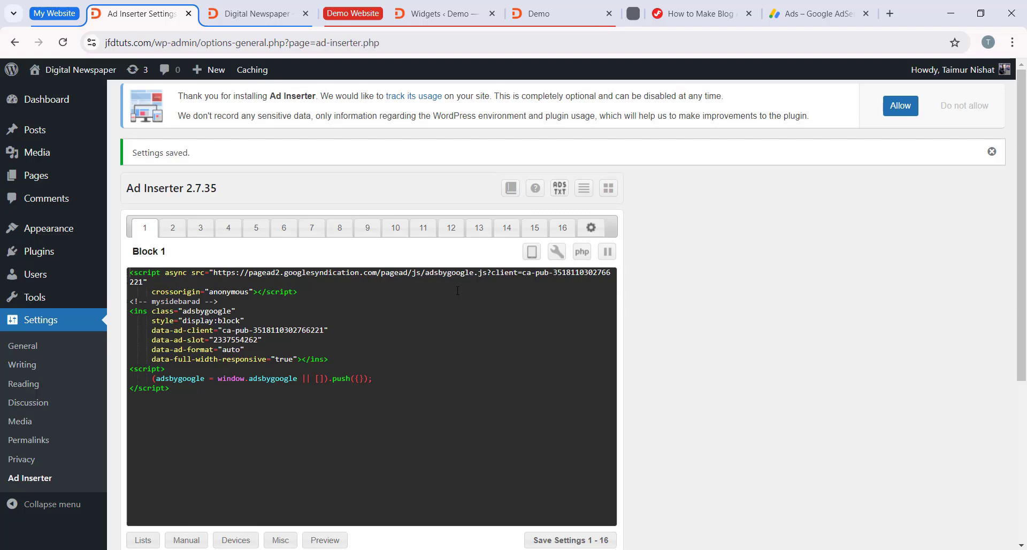
pyautogui.scroll(-3, 458, 291)
pyautogui.scroll(3, 532, 335)
pyautogui.scroll(-1, 674, 361)
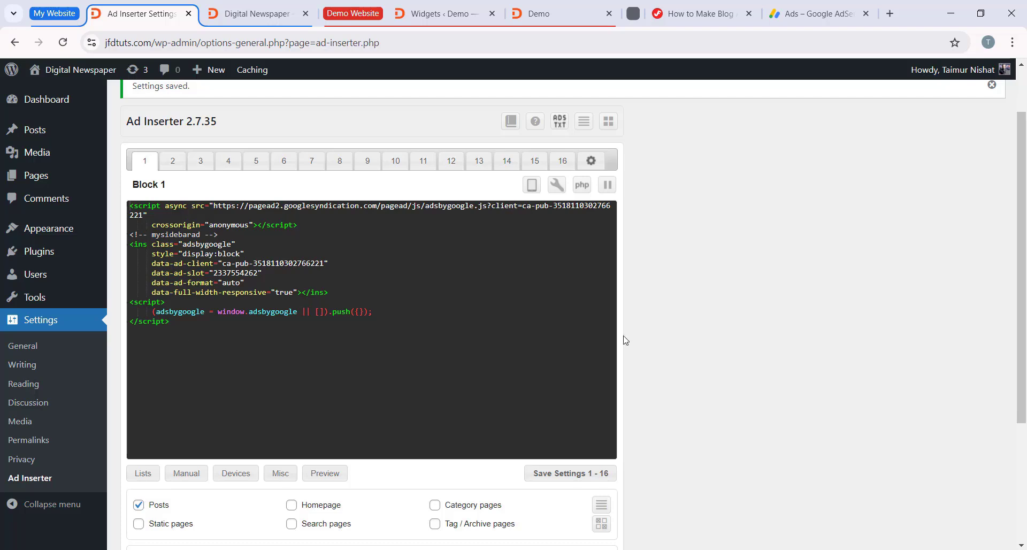
pyautogui.click(584, 123)
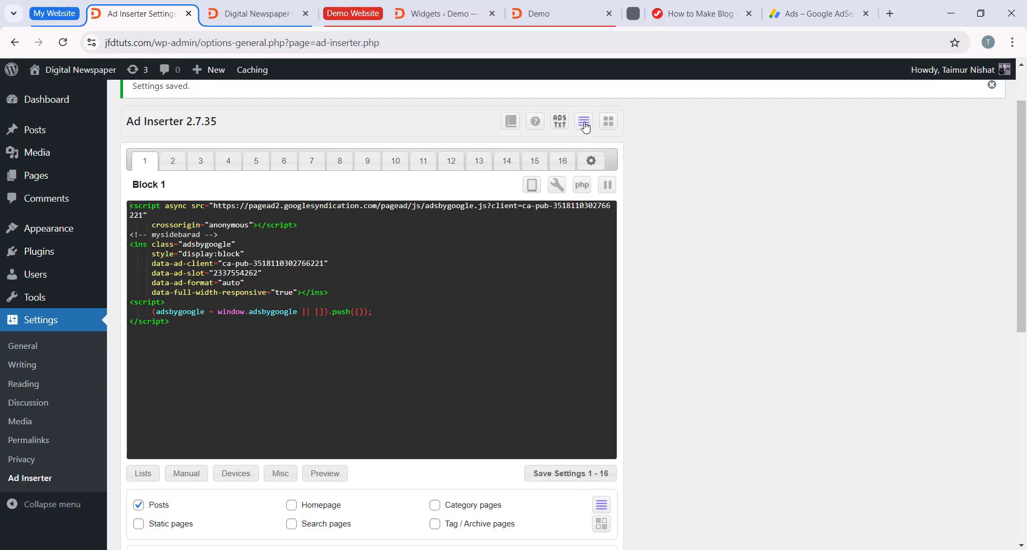
pyautogui.scroll(-8, 401, 289)
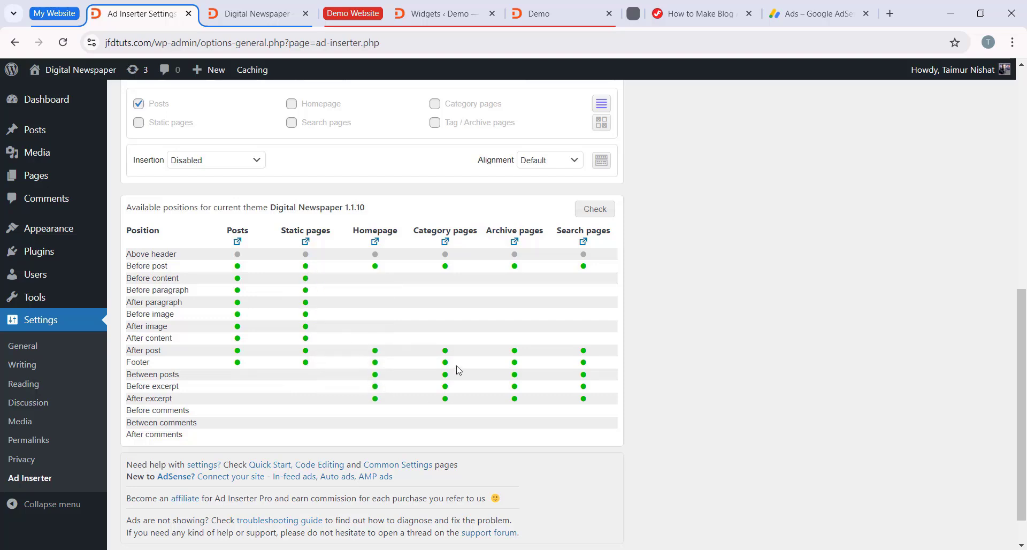
# Step: Open the site's post "Exploring Ancient Civilizations: Uncovering the Mysteries of the Maya" and examine the areas around its title and featured image
pyautogui.click(262, 19)
pyautogui.scroll(13, 189, 251)
pyautogui.scroll(-11, 227, 283)
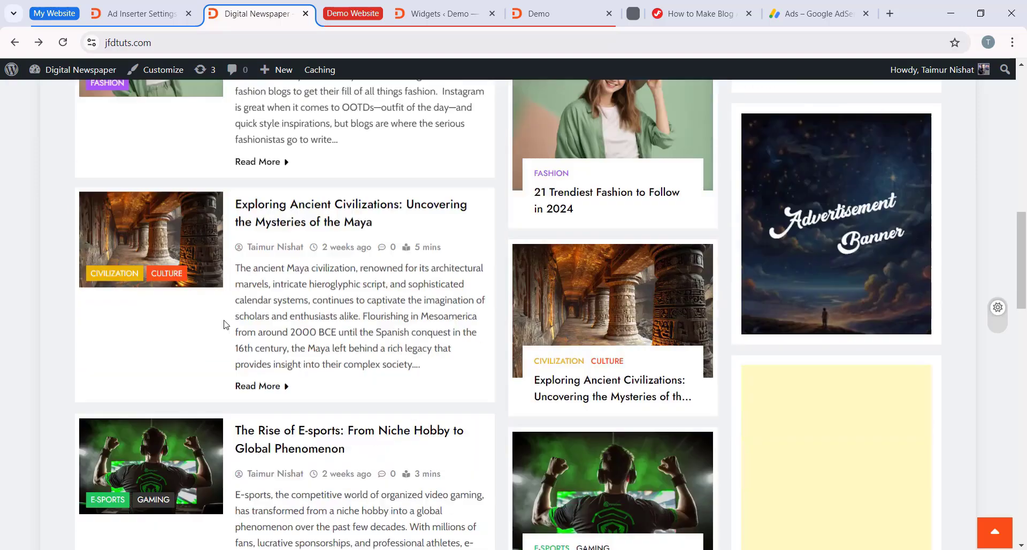
pyautogui.scroll(-2, 224, 324)
pyautogui.click(340, 144)
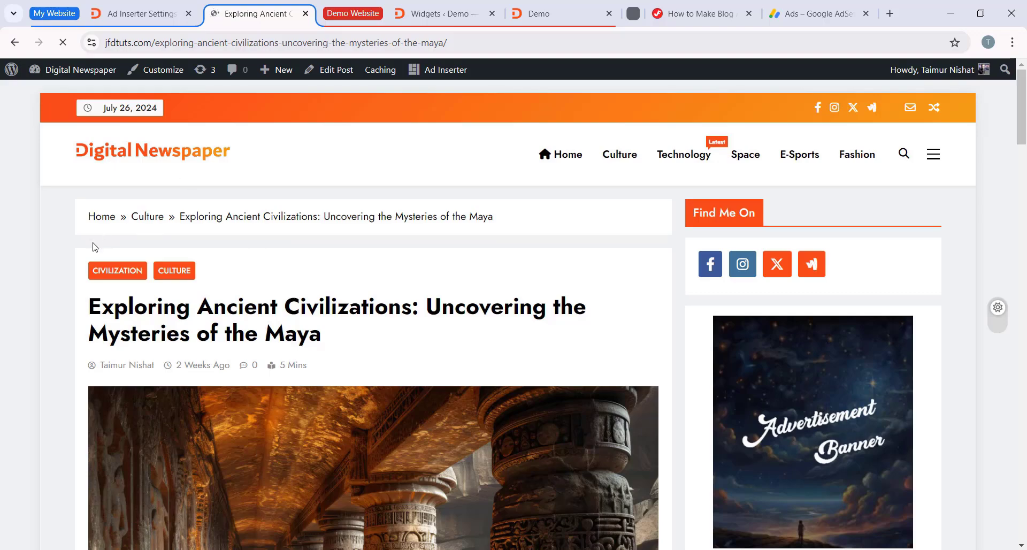
pyautogui.scroll(-2, 509, 250)
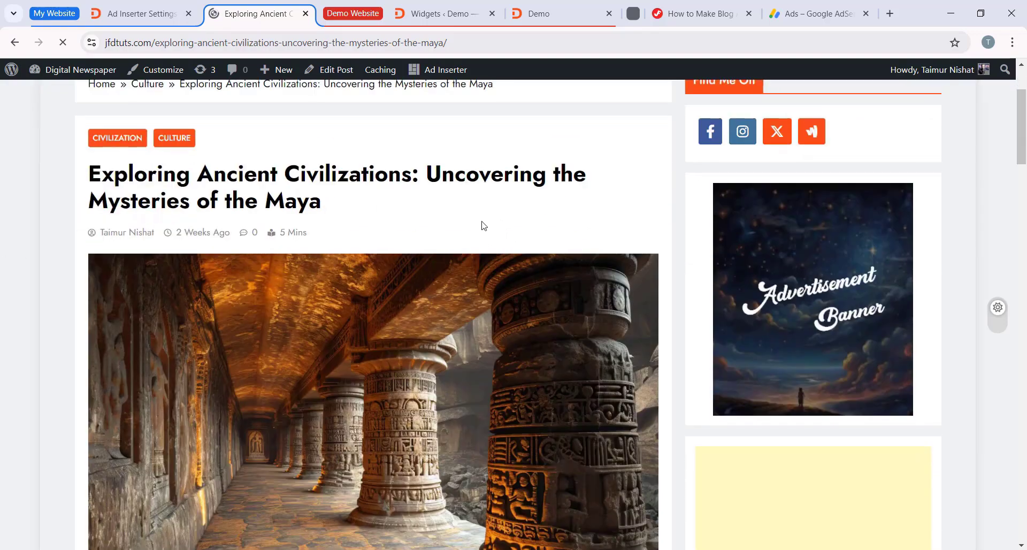
pyautogui.scroll(2, 482, 224)
pyautogui.scroll(-2, 426, 232)
pyautogui.scroll(2, 509, 233)
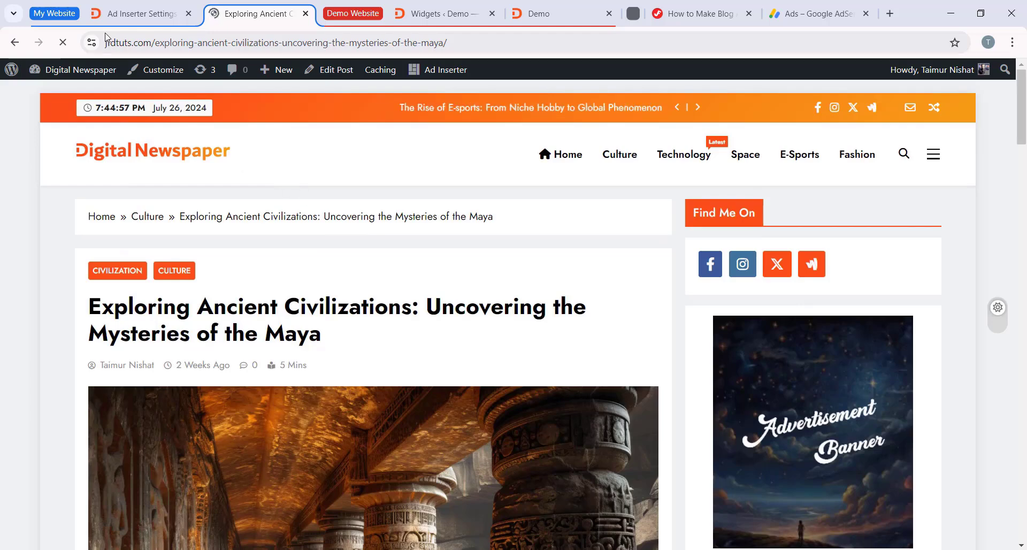
pyautogui.hotkey('ctrl', 'shift', 'Tab')
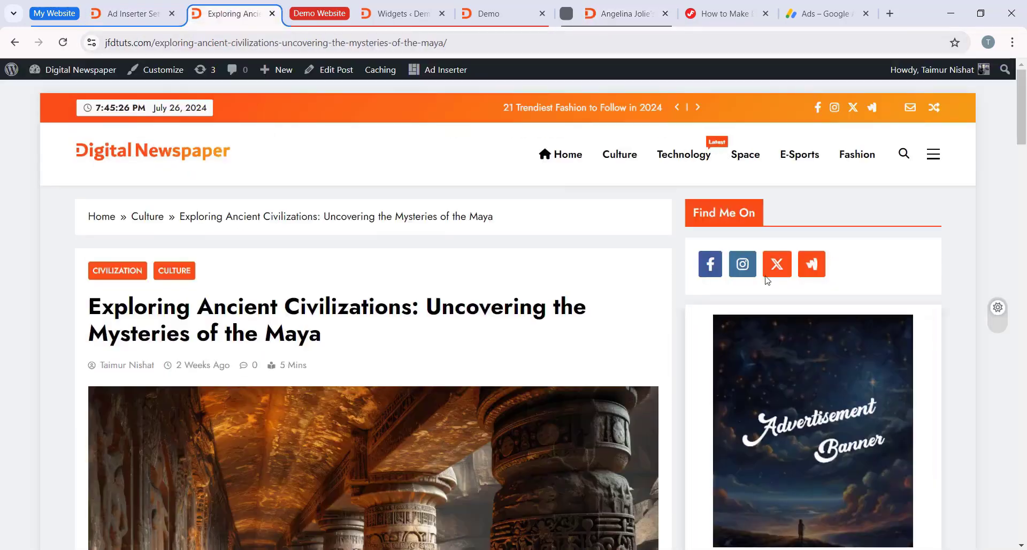
# Step: Compare the ad placements in the news.blogdu.de example post with the Maya post's layout, and close the example page
pyautogui.click(622, 14)
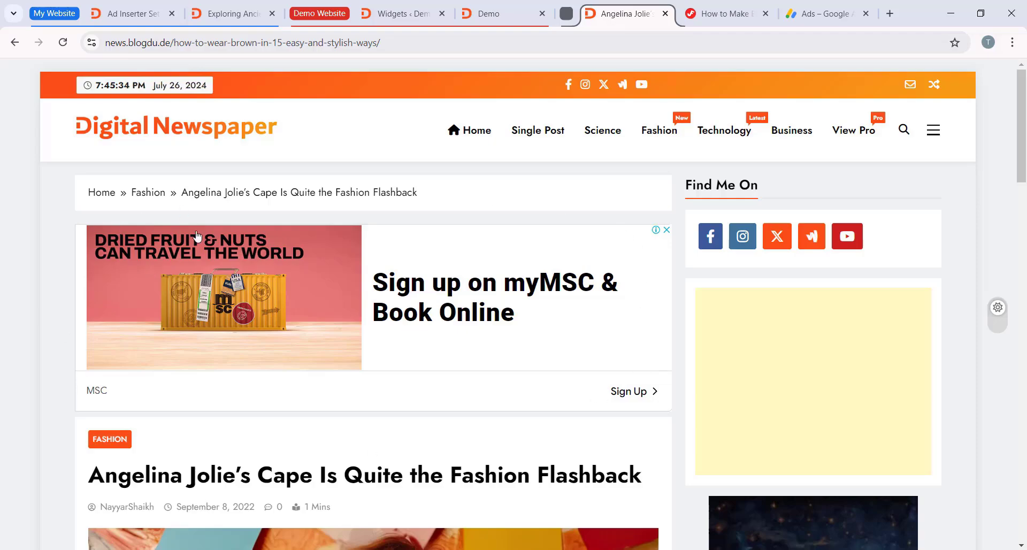
pyautogui.click(230, 14)
pyautogui.scroll(-3, 497, 212)
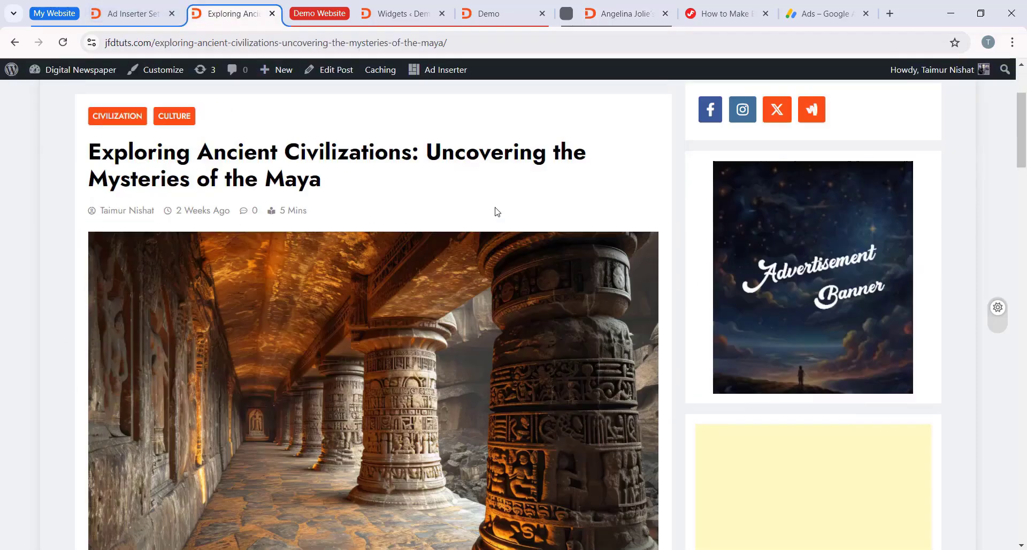
pyautogui.scroll(-8, 497, 212)
pyautogui.scroll(6, 581, 286)
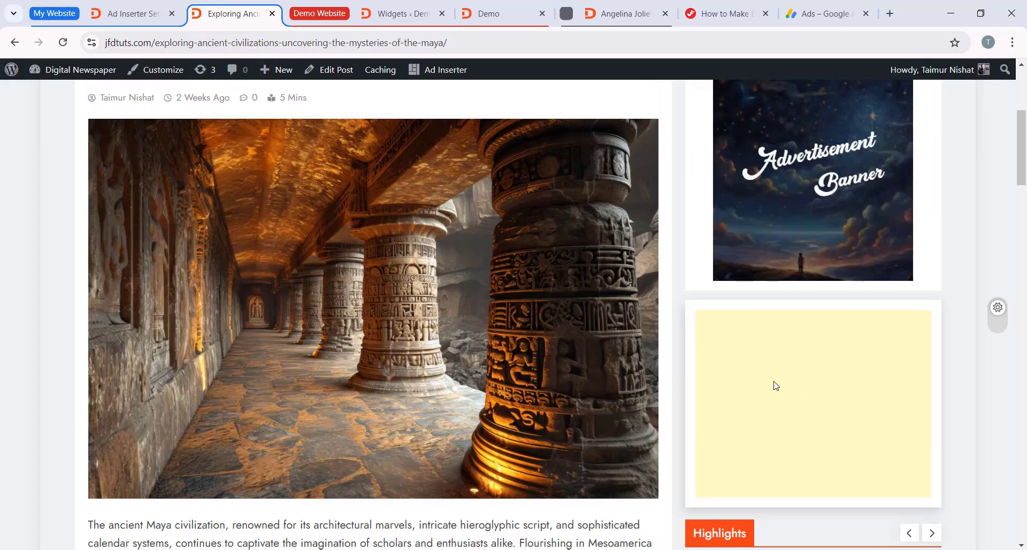
pyautogui.click(609, 18)
pyautogui.scroll(-10, 697, 307)
pyautogui.hotkey('ctrl', 'w')
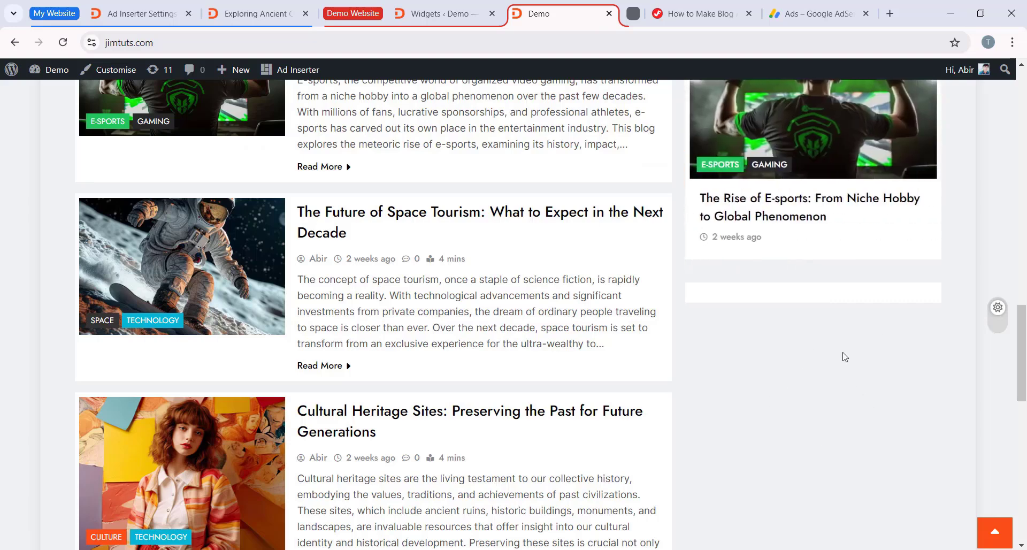
# Step: Return to Ad Inserter and check the code boxes of Block 2 and Block 1
pyautogui.hotkey('ctrl', '1')
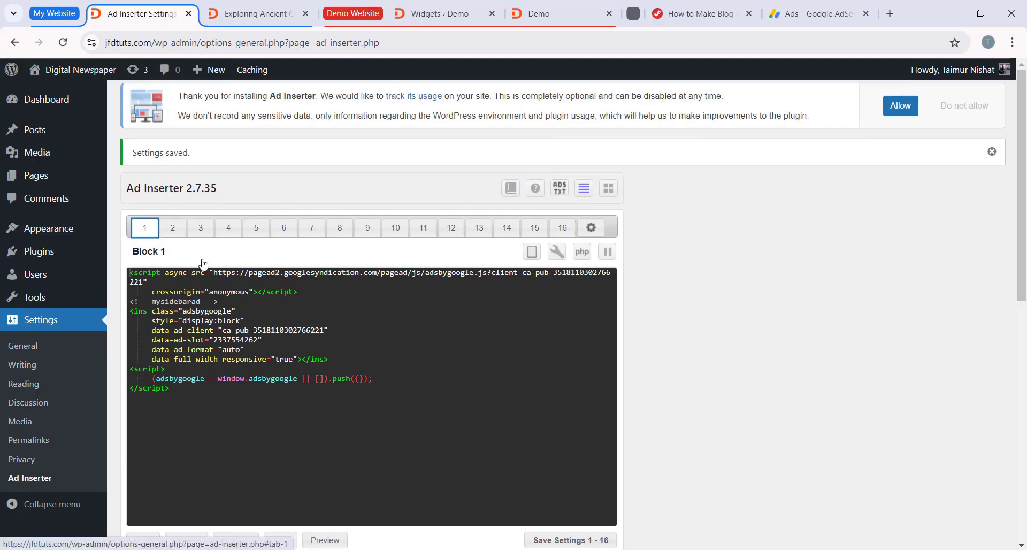
pyautogui.click(173, 228)
pyautogui.scroll(-1, 213, 290)
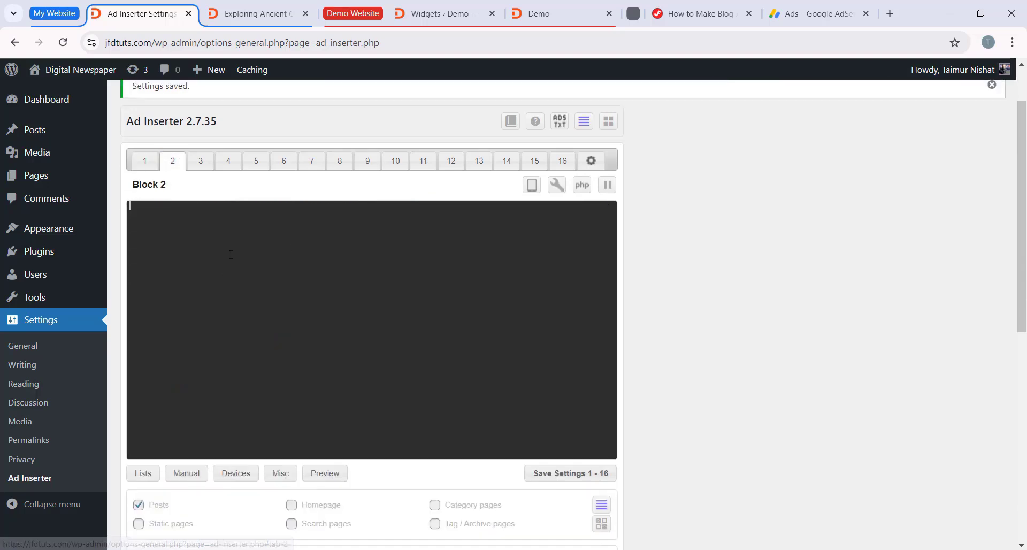
pyautogui.click(144, 161)
pyautogui.click(139, 208)
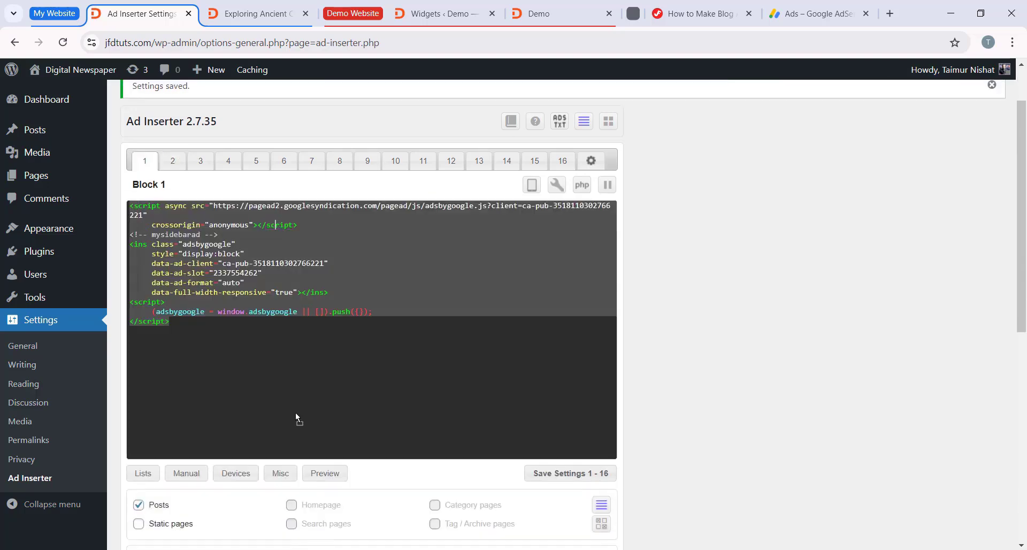
# Step: In Google AdSense, create a display ad unit named horizontalad using the horizontal preview, and copy its HTML code
pyautogui.click(805, 15)
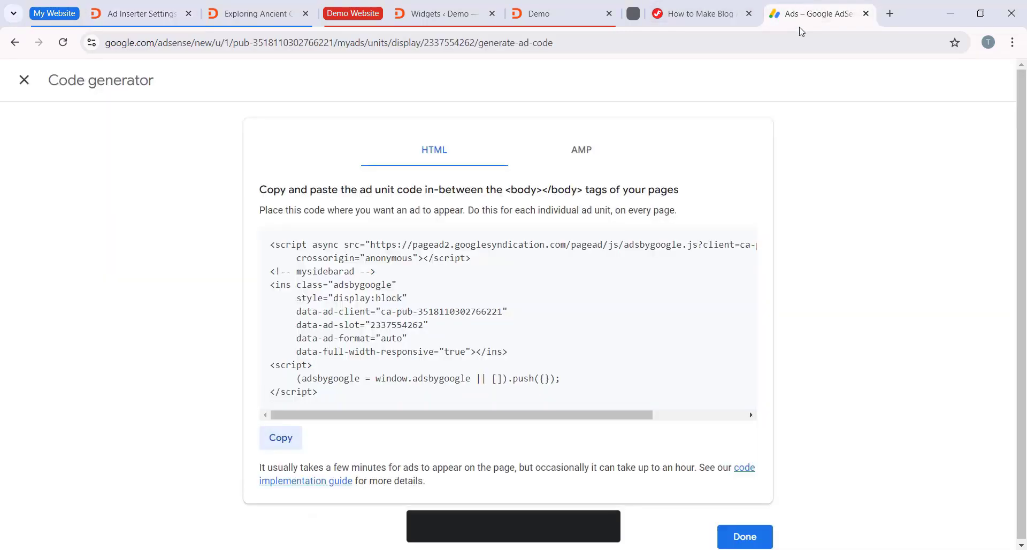
pyautogui.click(24, 80)
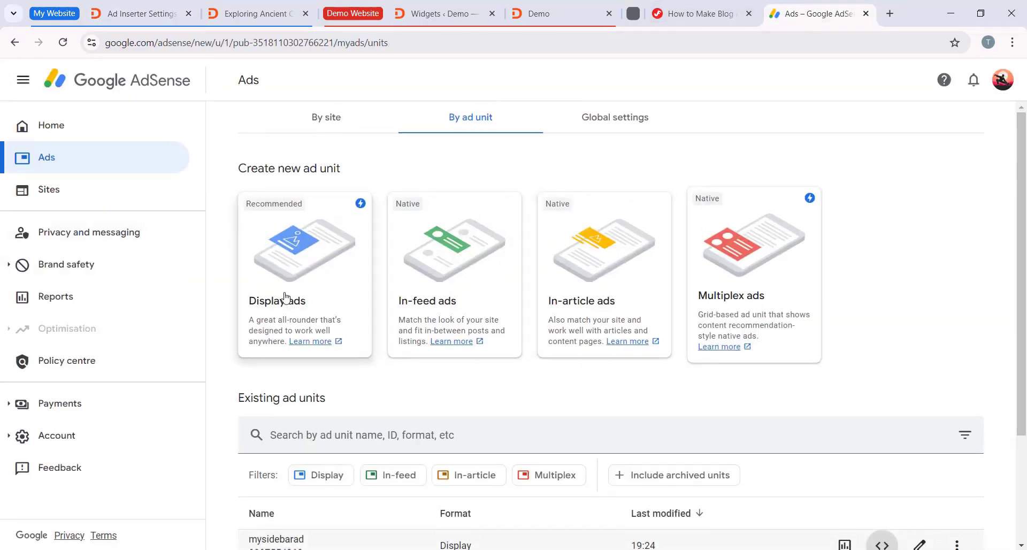
pyautogui.click(309, 275)
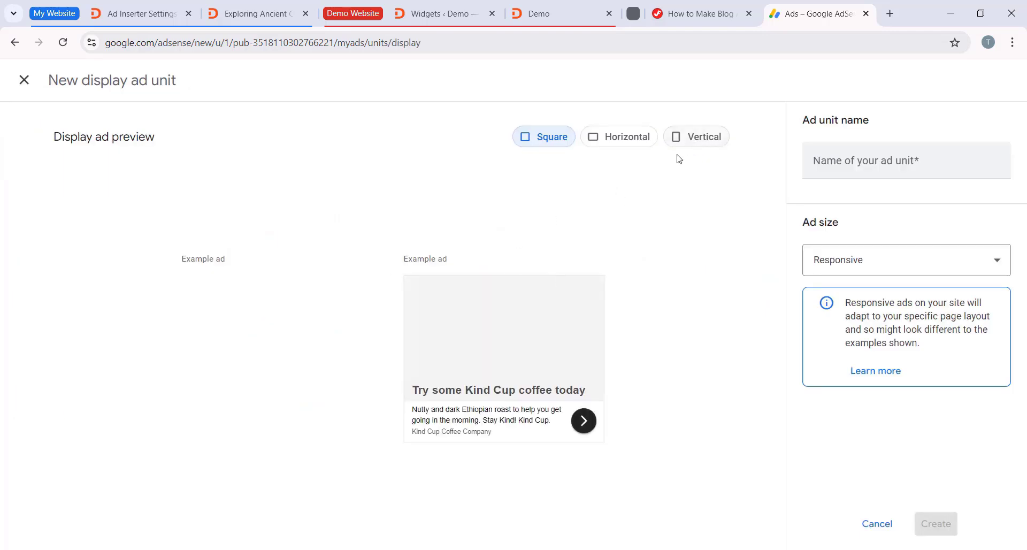
pyautogui.click(624, 143)
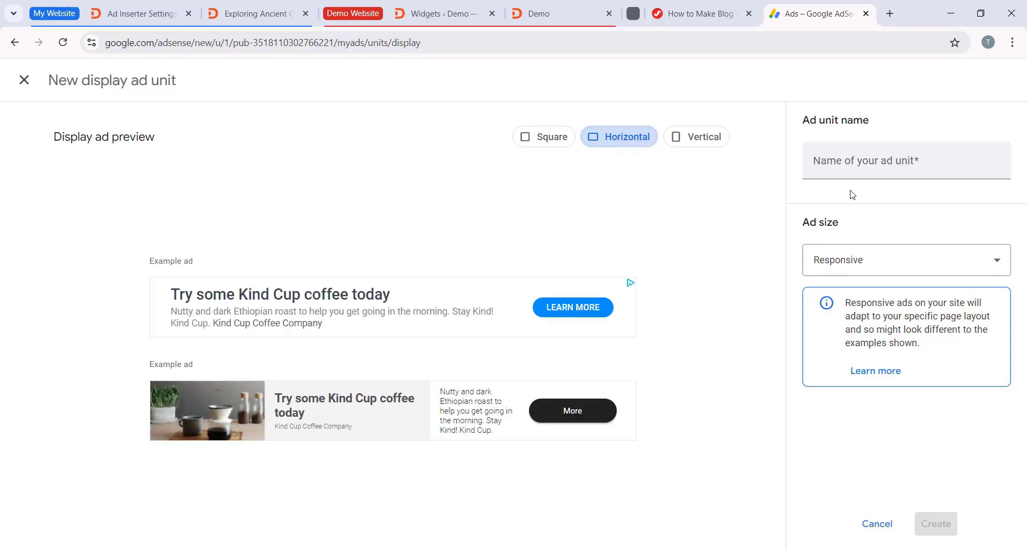
pyautogui.click(868, 175)
pyautogui.write('horizontalad')
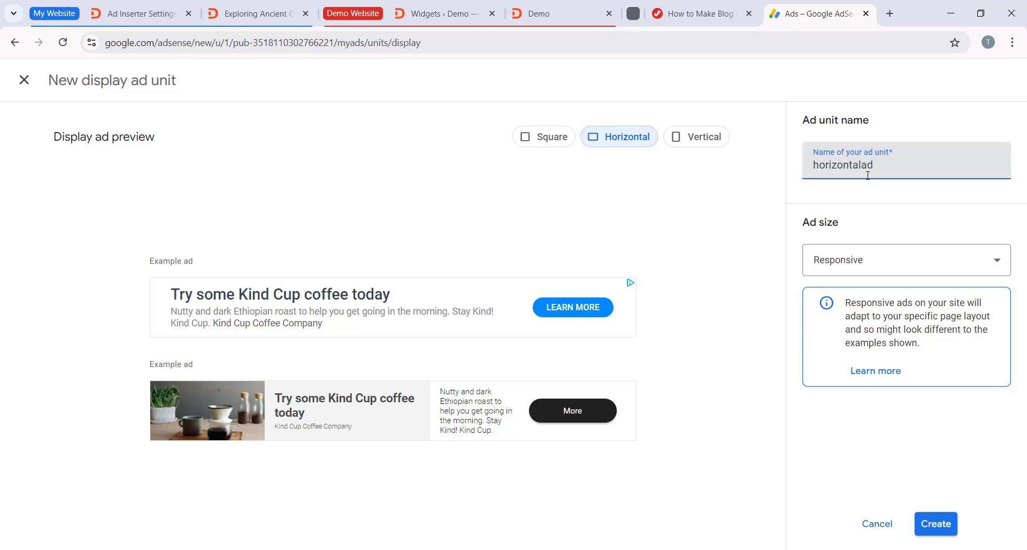
pyautogui.click(936, 523)
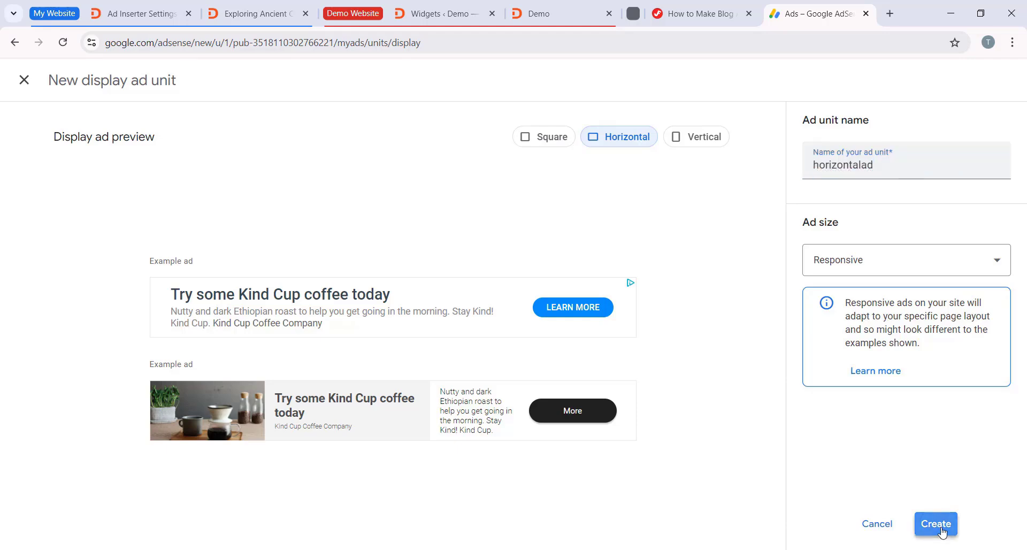
pyautogui.click(291, 473)
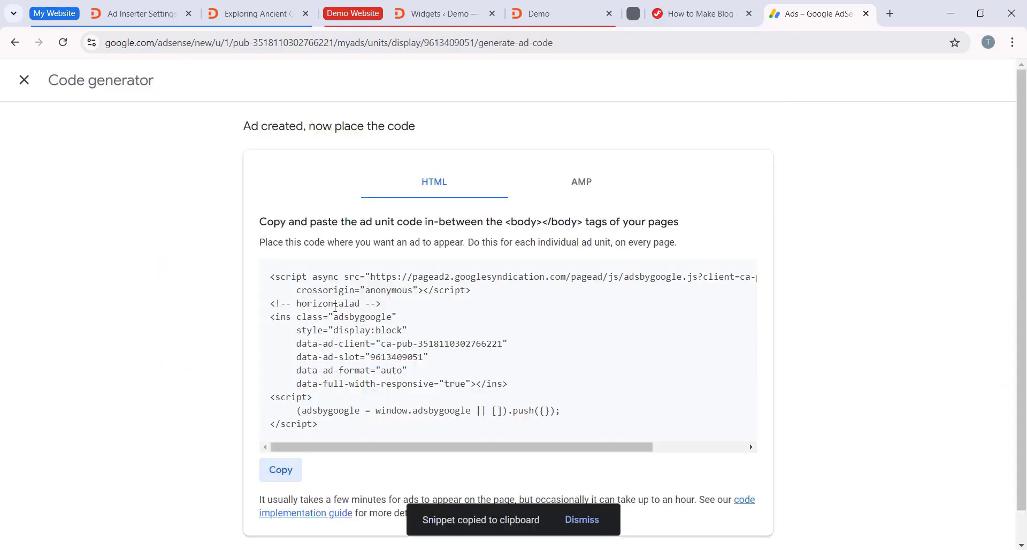
# Step: Switch back to WordPress, paste the horizontalad code into Ad Inserter's Block 2 and save the settings
pyautogui.click(142, 14)
pyautogui.click(173, 160)
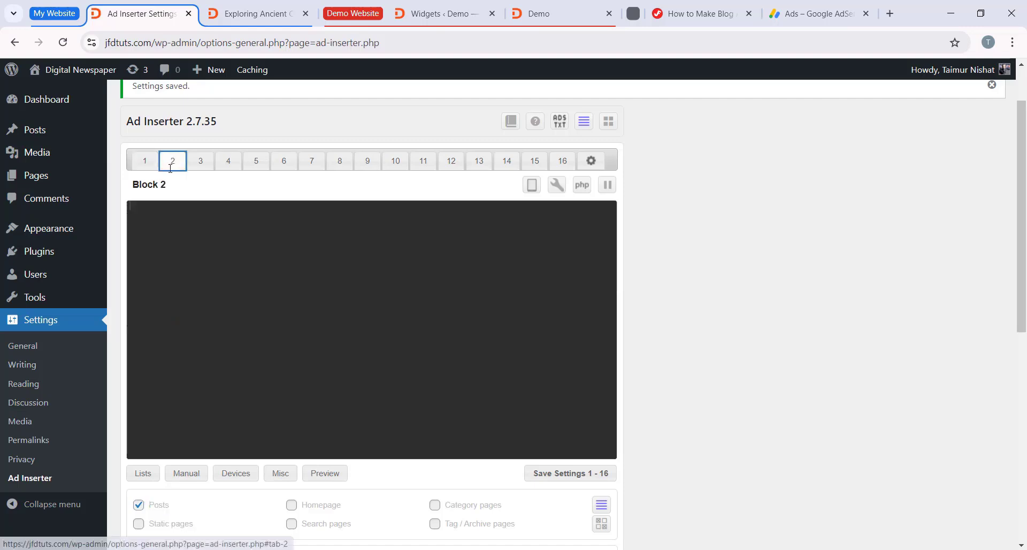
pyautogui.click(195, 212)
pyautogui.rightClick(167, 237)
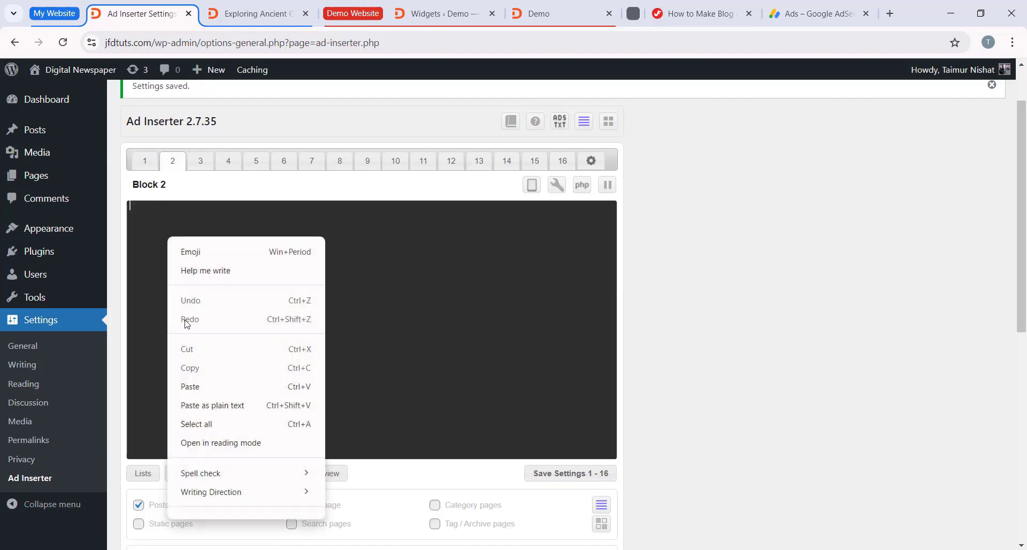
pyautogui.click(210, 385)
pyautogui.scroll(-2, 595, 416)
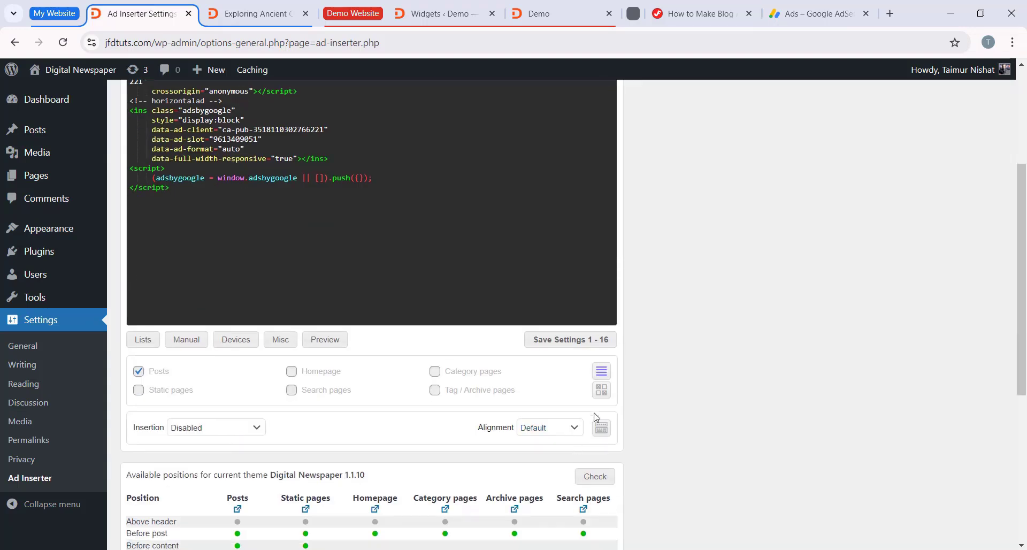
pyautogui.click(583, 342)
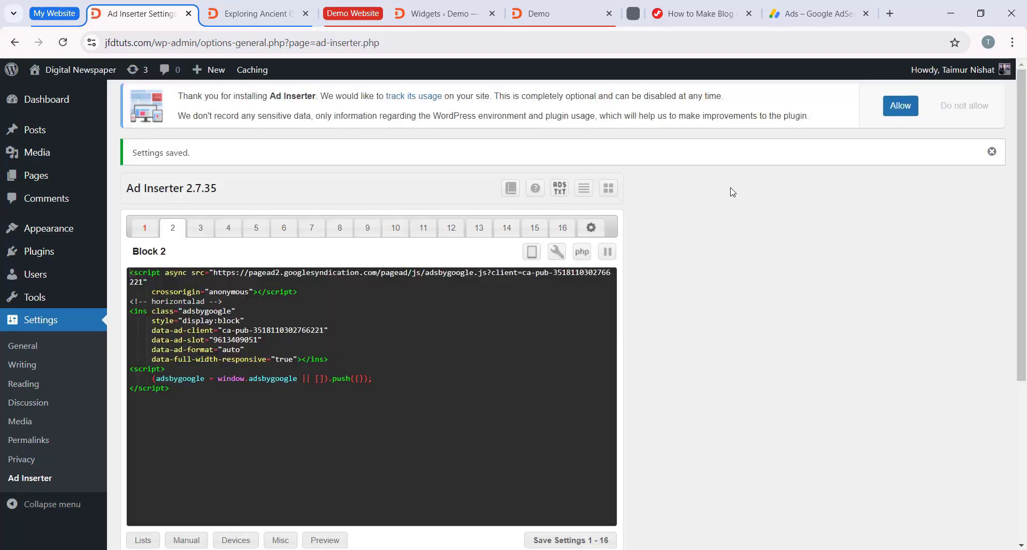
# Step: Open the site's post "The Future of Space Tourism: What to Expect in the Next Decade" and examine the ad placements in its content
pyautogui.click(278, 15)
pyautogui.scroll(-4, 430, 303)
pyautogui.scroll(-2, 429, 306)
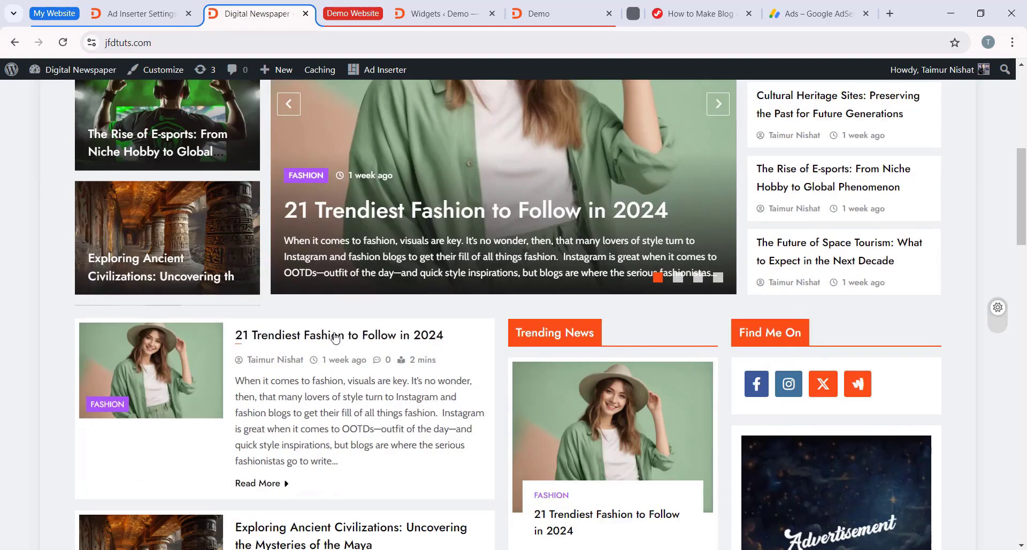
pyautogui.scroll(5, 181, 413)
pyautogui.click(181, 413)
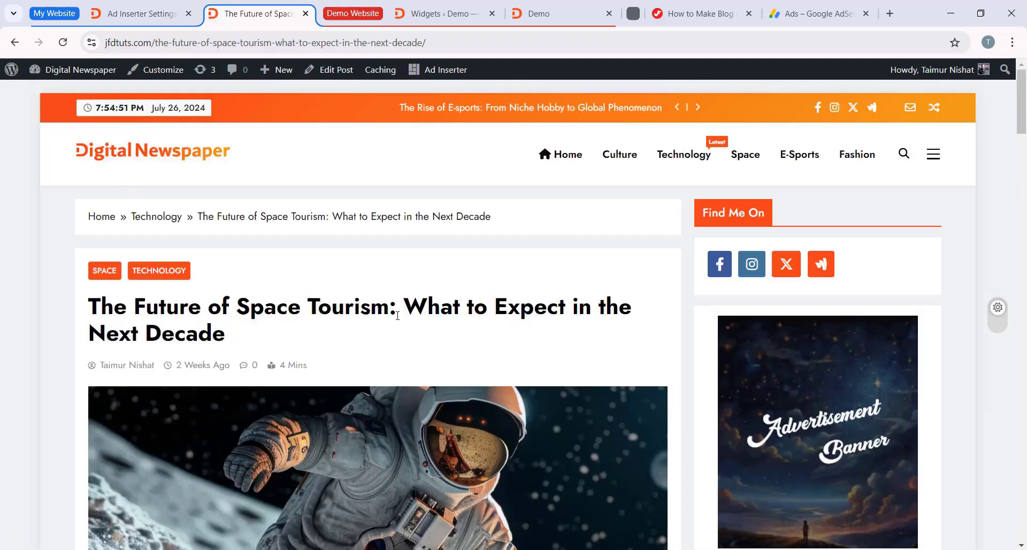
pyautogui.scroll(-6, 466, 310)
pyautogui.scroll(5, 466, 310)
pyautogui.scroll(-9, 466, 311)
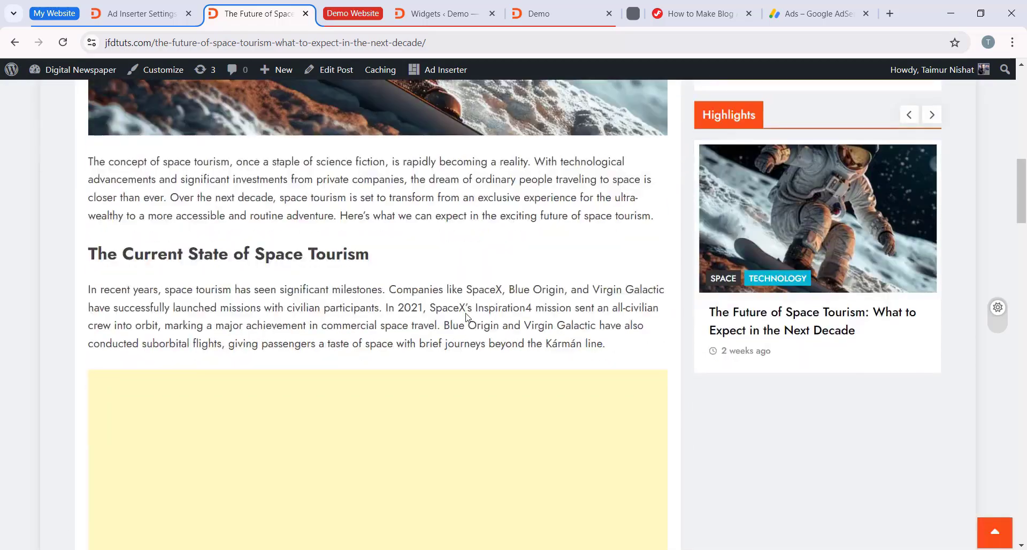
pyautogui.scroll(-3, 442, 243)
pyautogui.scroll(-3, 428, 291)
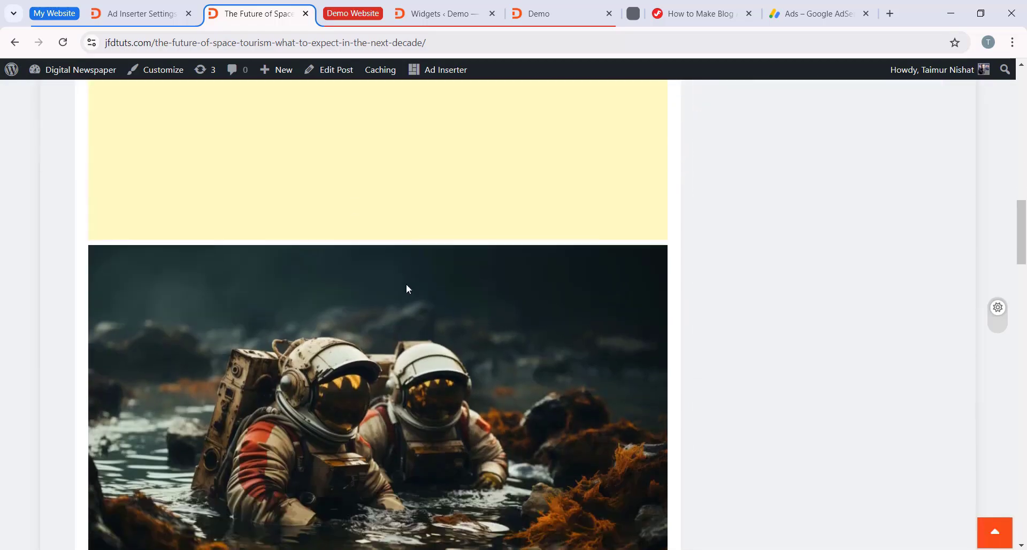
# Step: Return to Ad Inserter, set Block 2's insertion to Before post with Posts enabled, and save the settings
pyautogui.scroll(4, 418, 299)
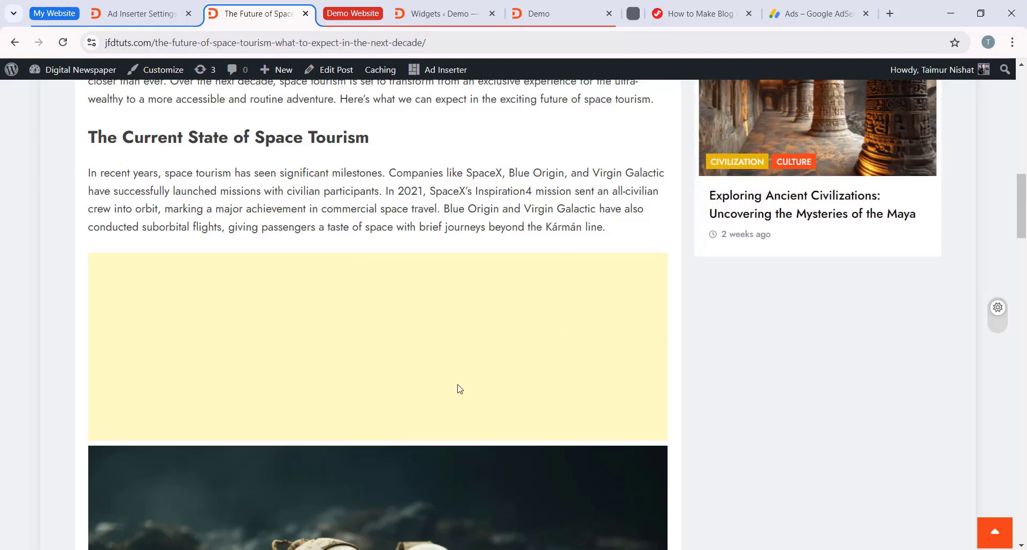
pyautogui.click(139, 13)
pyautogui.scroll(-5, 278, 367)
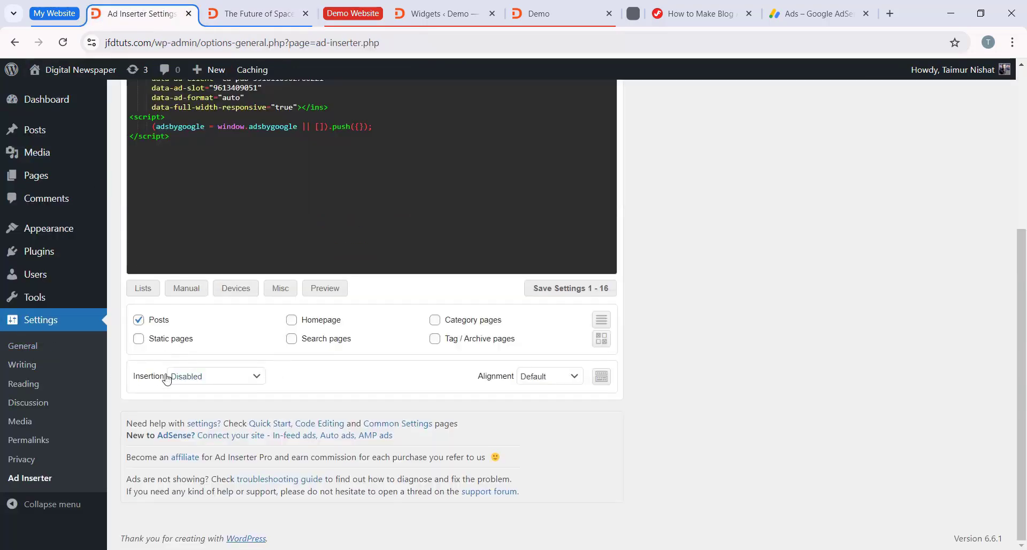
pyautogui.click(190, 382)
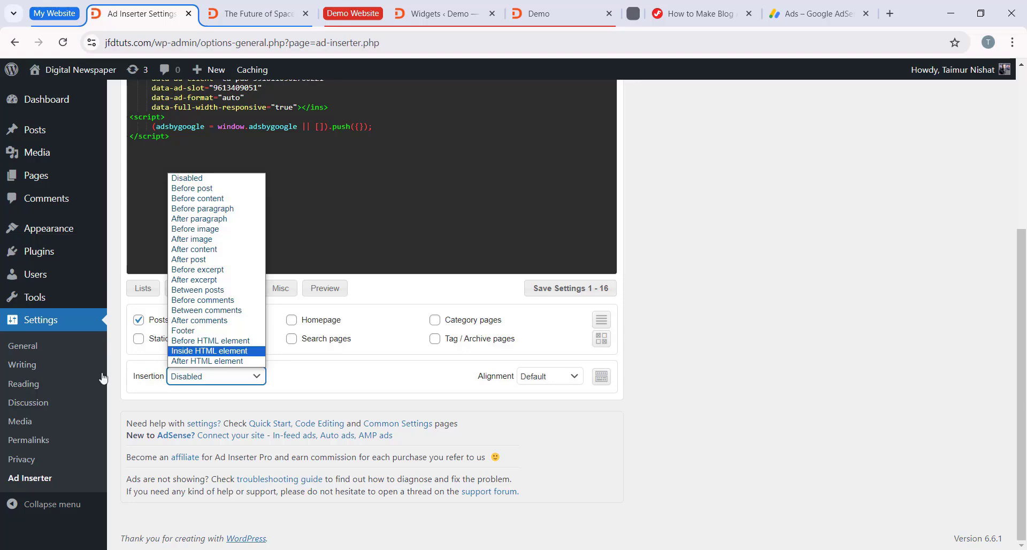
pyautogui.click(224, 209)
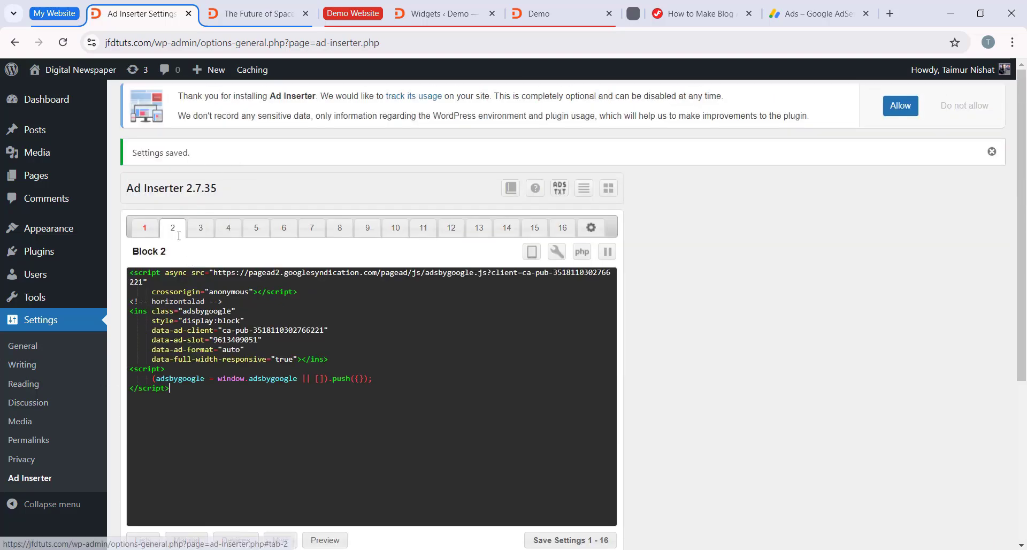
pyautogui.scroll(-5, 179, 236)
pyautogui.scroll(5, 214, 225)
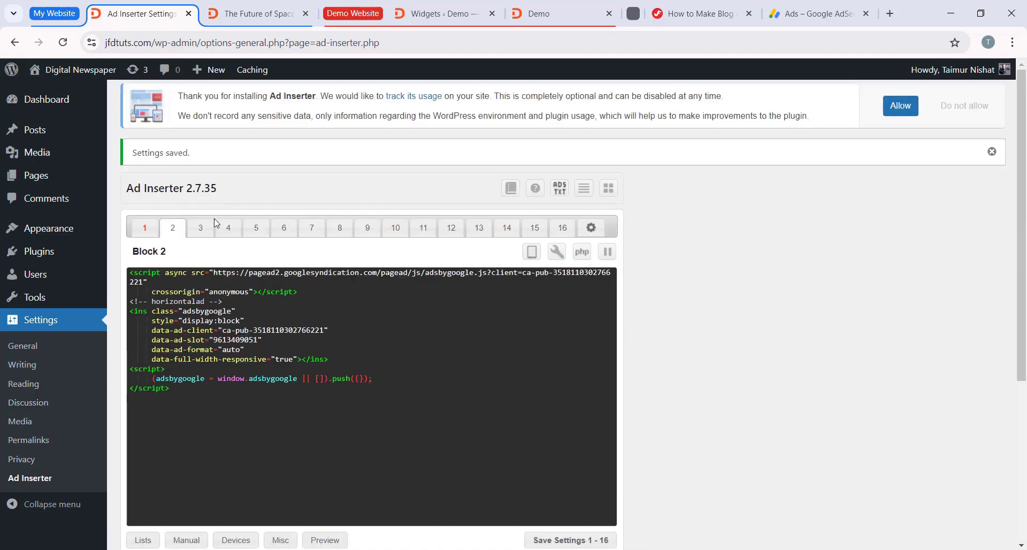
pyautogui.scroll(-5, 193, 349)
pyautogui.click(202, 375)
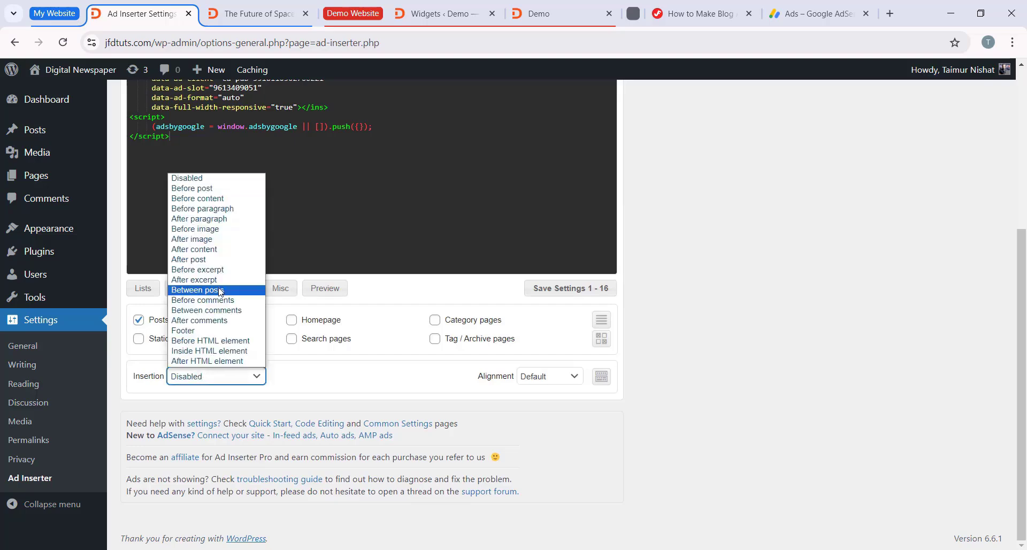
pyautogui.click(208, 189)
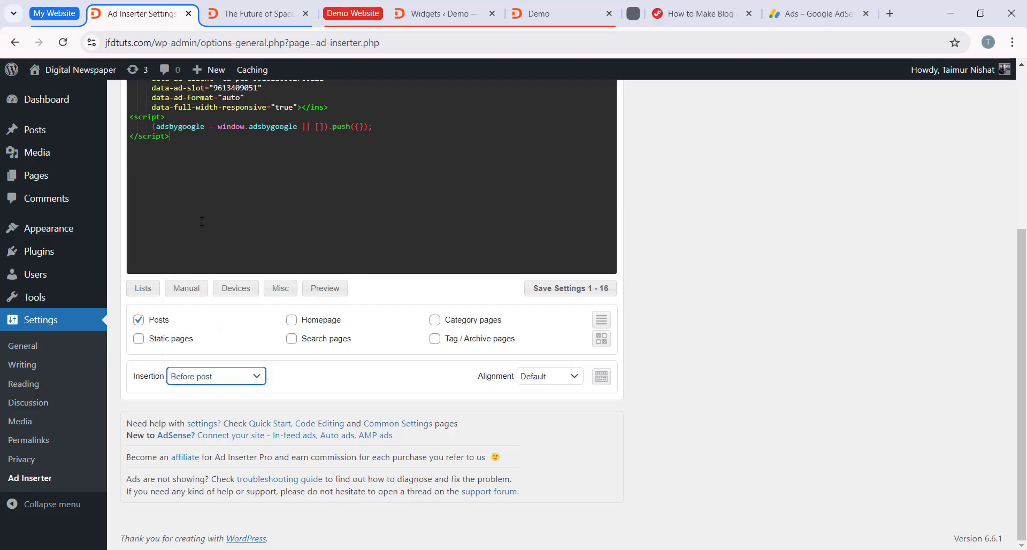
pyautogui.scroll(5, 214, 374)
pyautogui.scroll(-5, 609, 391)
pyautogui.click(566, 341)
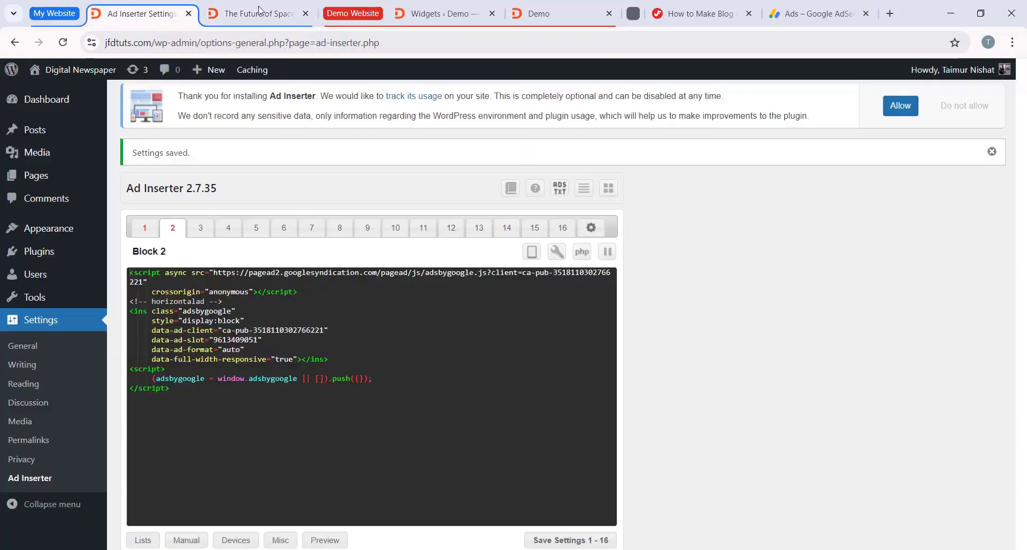
# Step: Reload the space tourism post and check the ad placement above its title and in the sidebar
pyautogui.click(259, 10)
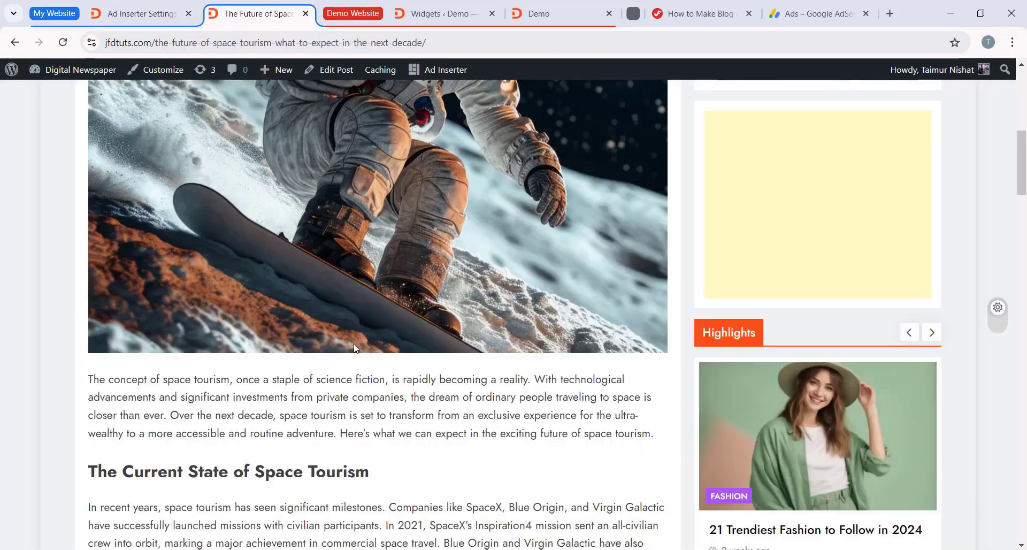
pyautogui.scroll(5, 353, 343)
pyautogui.scroll(4, 350, 338)
pyautogui.click(66, 41)
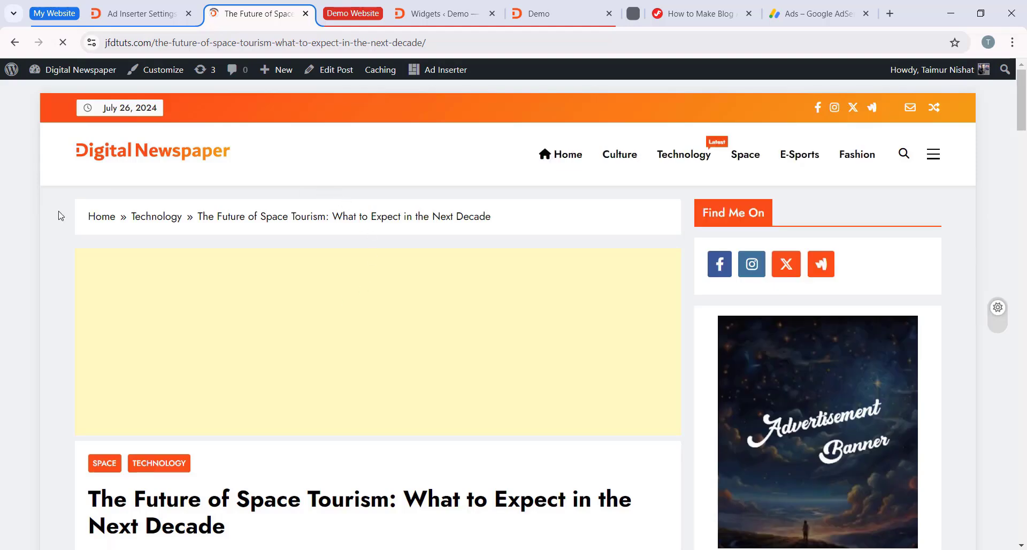
pyautogui.scroll(-3, 428, 236)
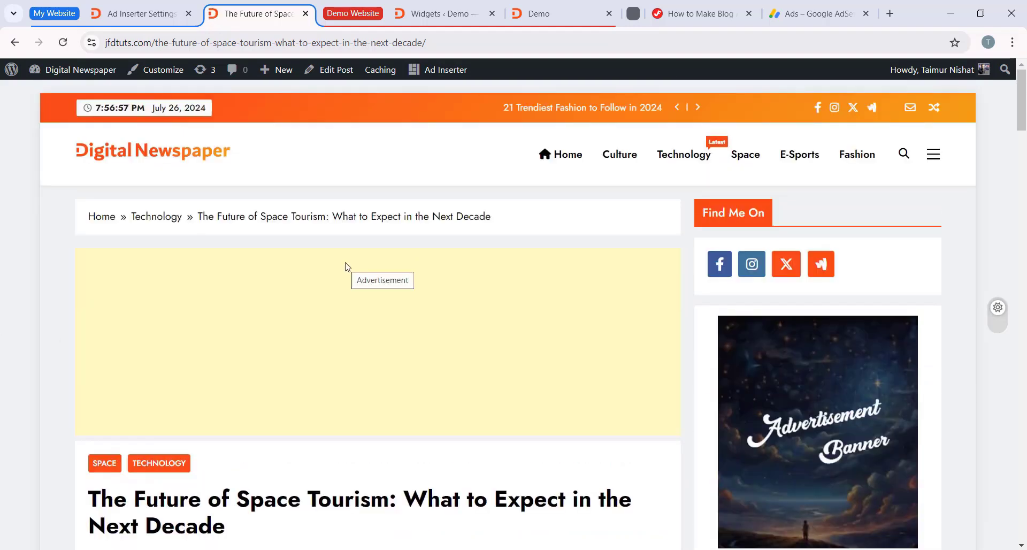
pyautogui.scroll(-5, 346, 268)
pyautogui.scroll(-4, 409, 258)
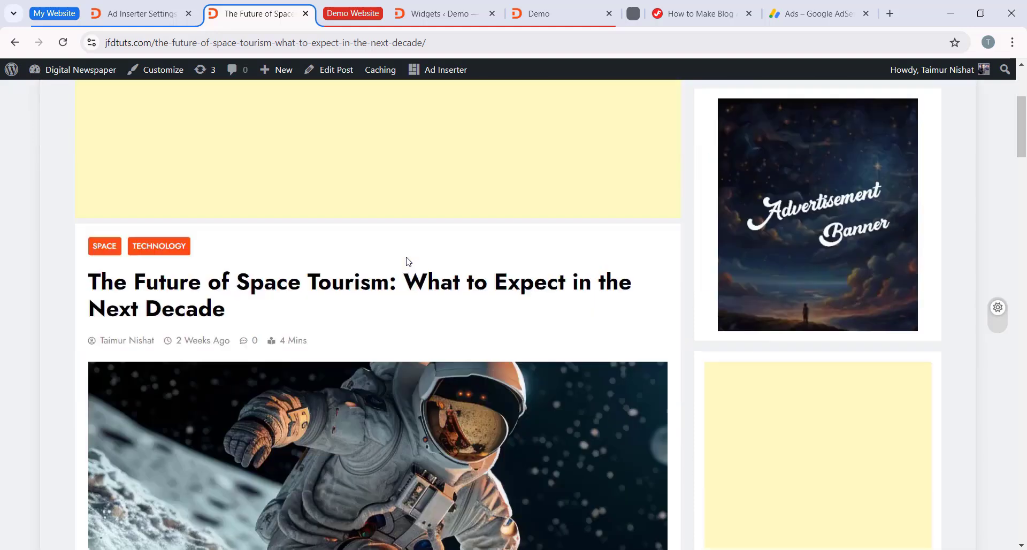
pyautogui.scroll(3, 408, 261)
# Step: Go back to Ad Inserter and review Block 2's code, page types and available insertion positions
pyautogui.click(149, 14)
pyautogui.scroll(-5, 666, 288)
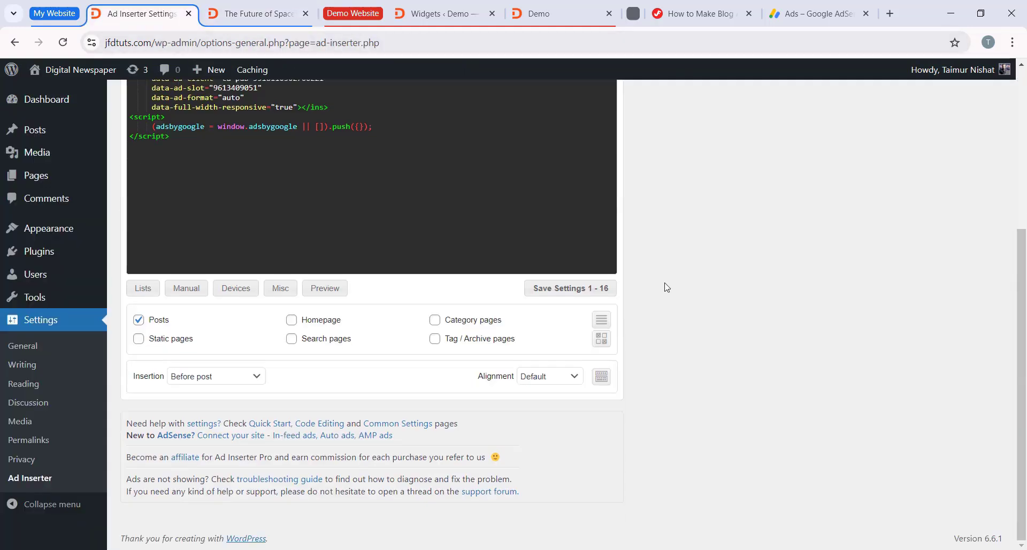
pyautogui.scroll(4, 445, 333)
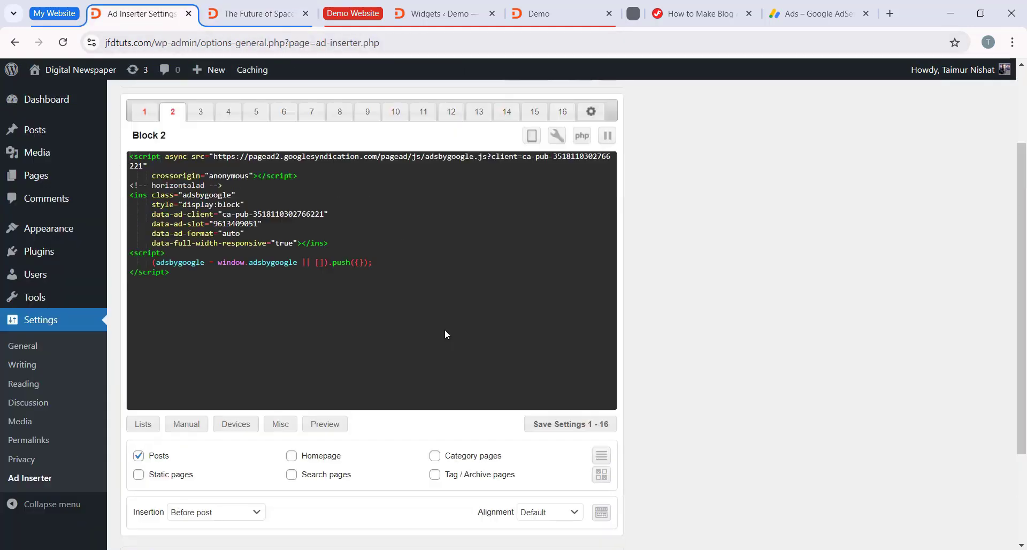
pyautogui.scroll(-2, 424, 359)
pyautogui.scroll(1, 367, 272)
pyautogui.scroll(-4, 367, 273)
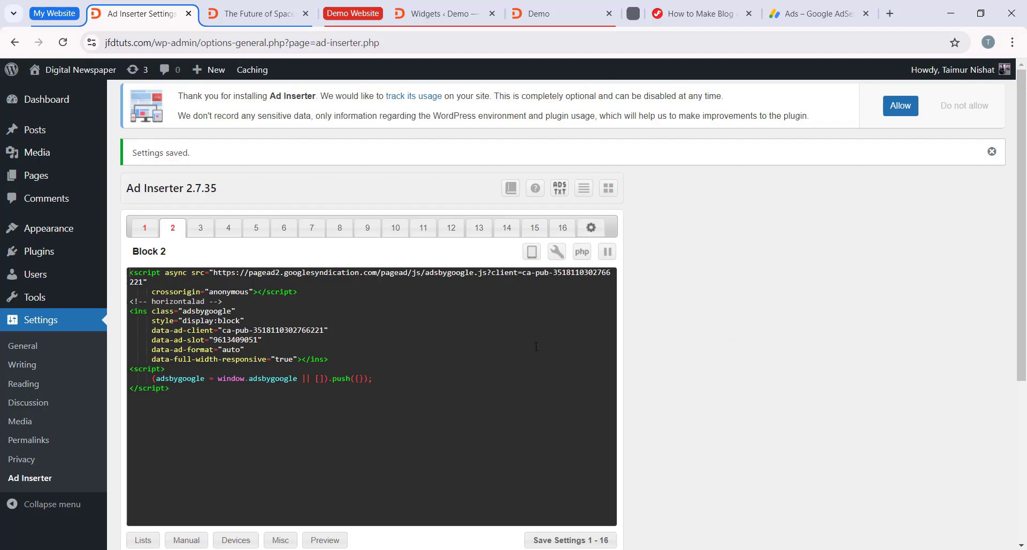
pyautogui.scroll(-3, 695, 342)
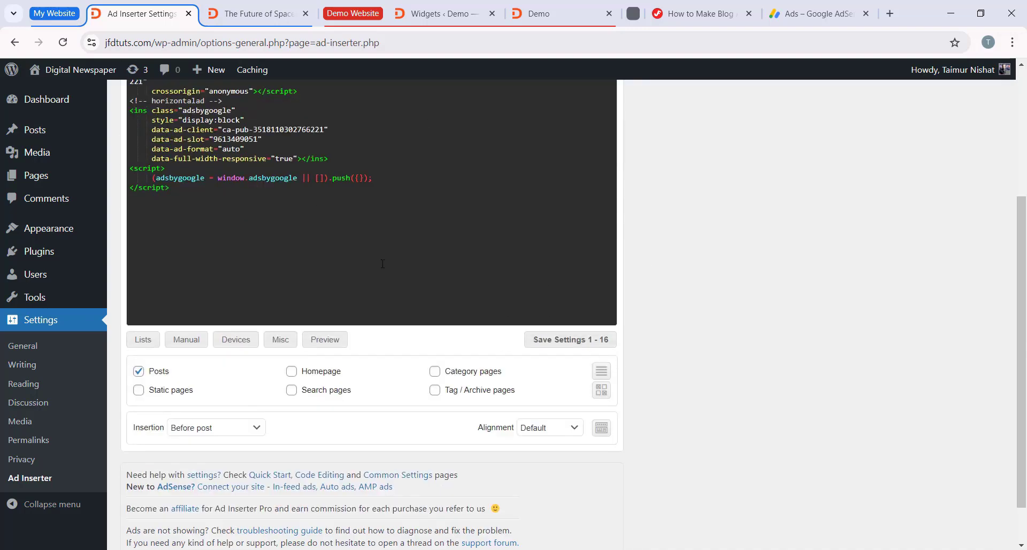
pyautogui.click(188, 432)
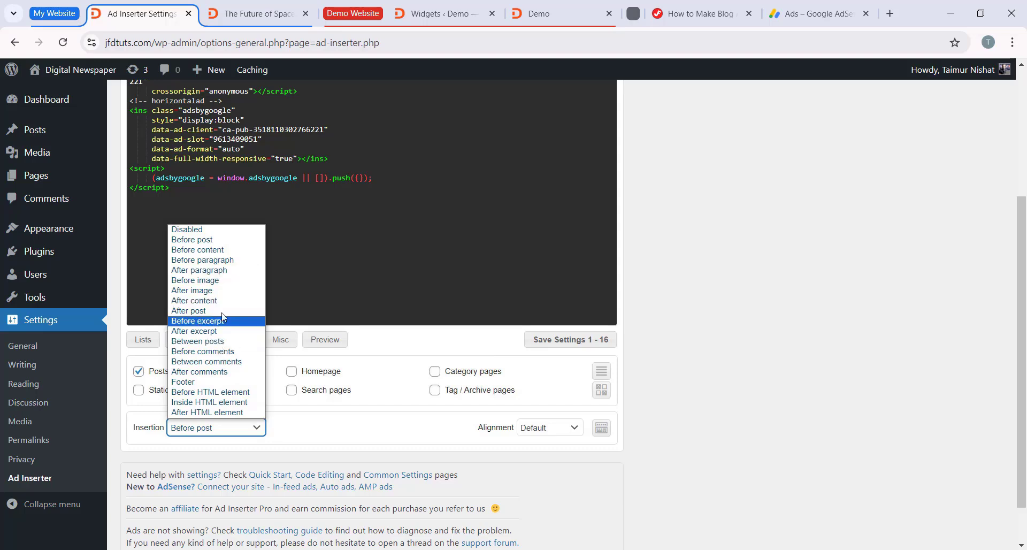
pyautogui.click(411, 422)
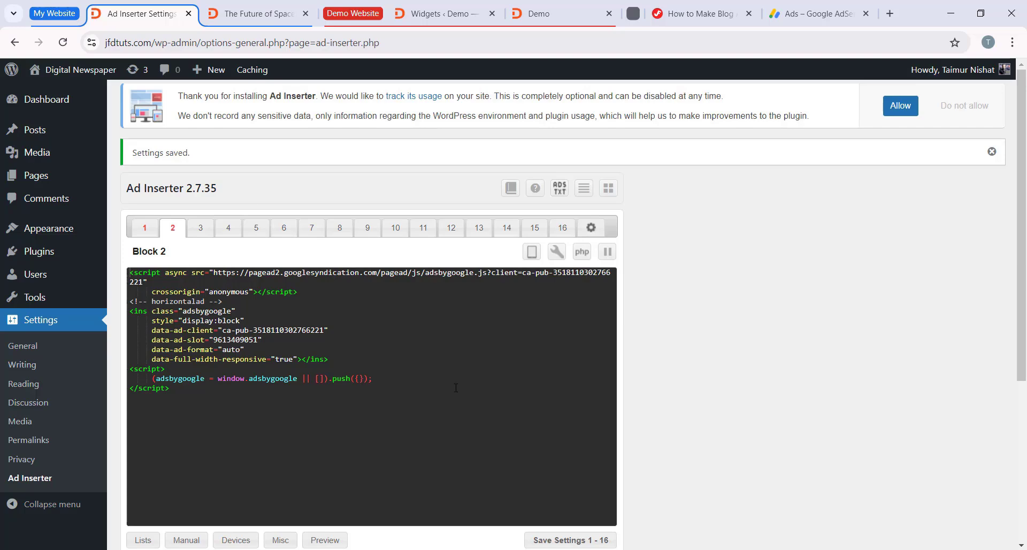
pyautogui.scroll(-5, 332, 403)
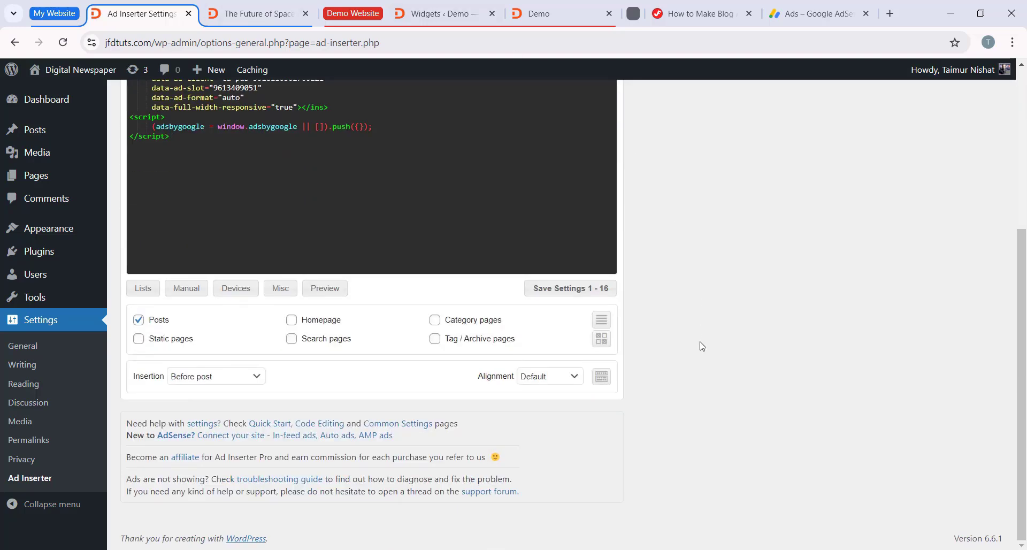
pyautogui.scroll(5, 702, 346)
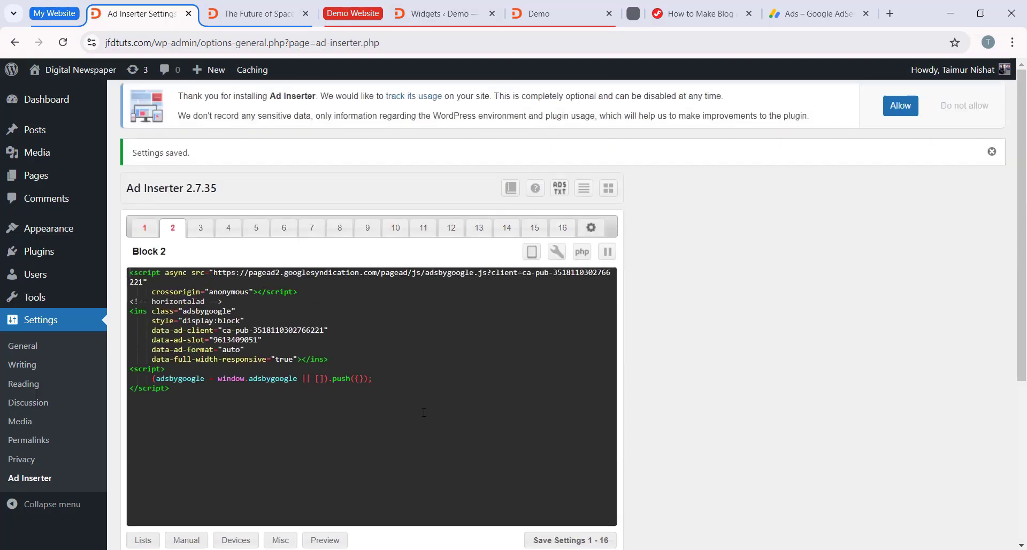
pyautogui.scroll(-5, 535, 321)
pyautogui.scroll(5, 408, 377)
# Step: Switch to the live site's home page and view it from the top
pyautogui.click(253, 14)
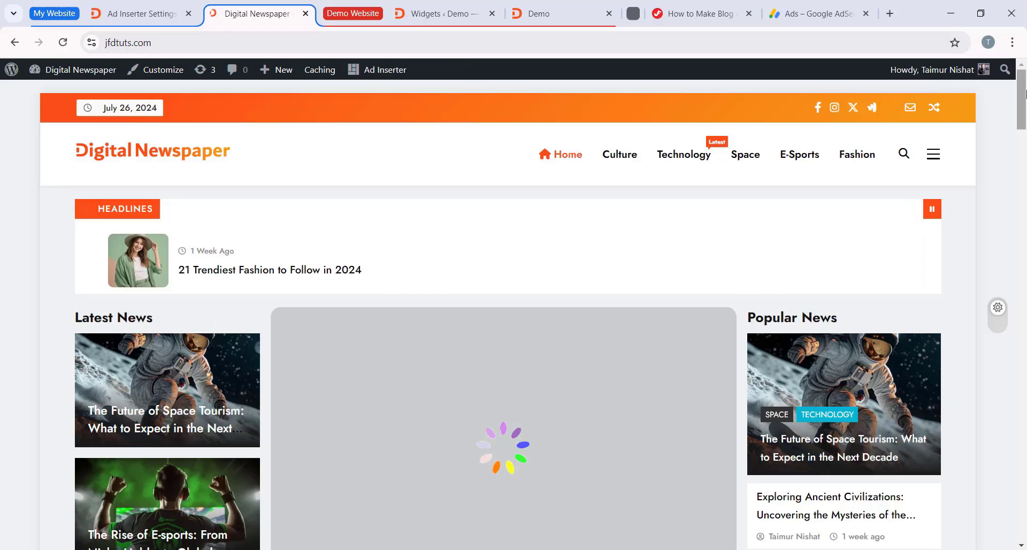
pyautogui.moveTo(1024, 101); pyautogui.dragTo(1025, 75)
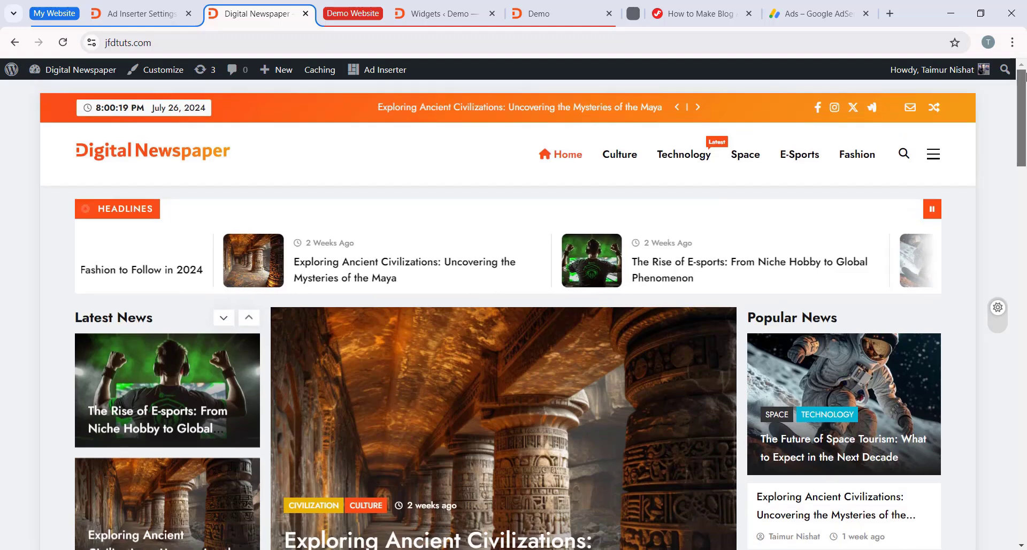